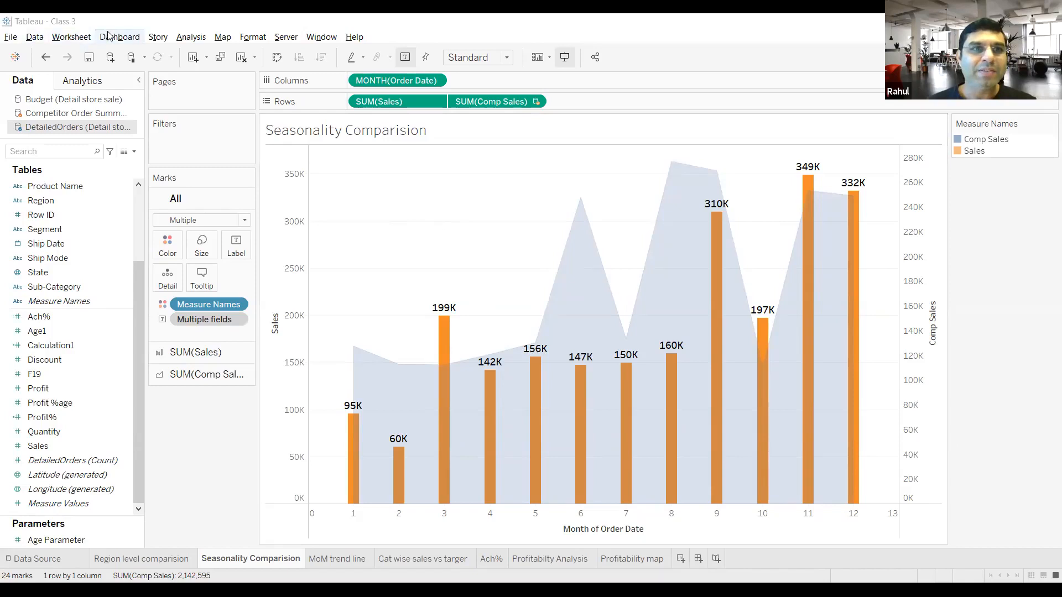
Step: Open the blend relationships and examine the field mappings between DetailedOrders and the Budget secondary source
{"action": "left_click", "coordinate": [37, 38]}
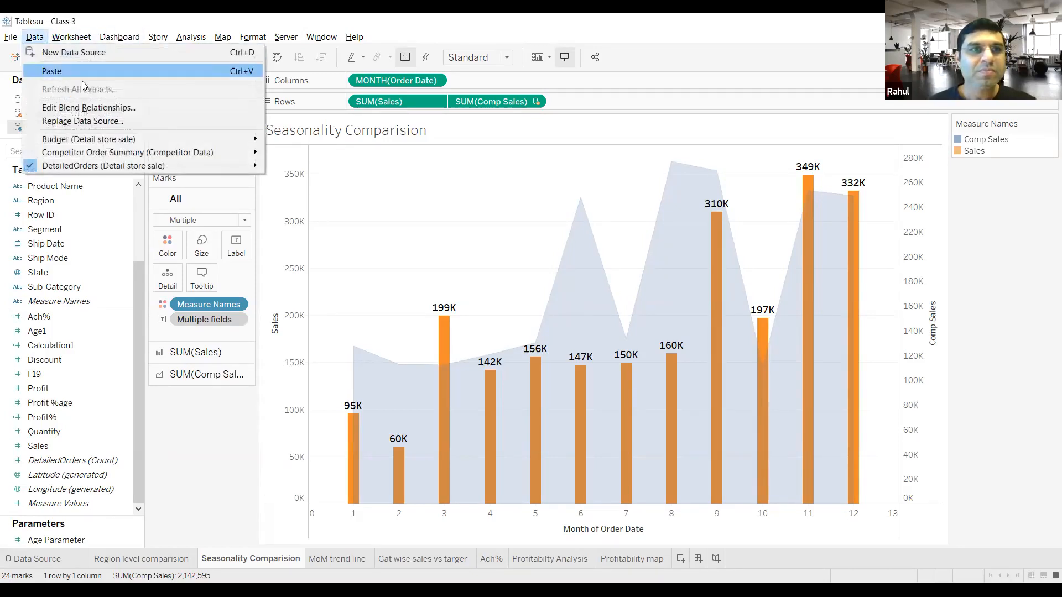
{"action": "left_click", "coordinate": [93, 113]}
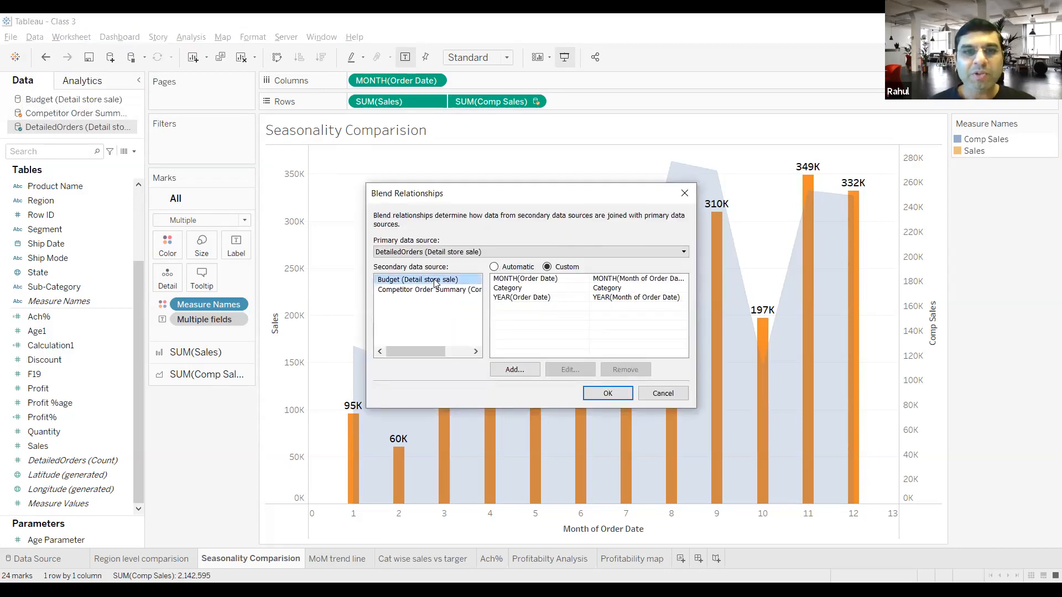
{"action": "left_click", "coordinate": [489, 279]}
{"action": "left_click", "coordinate": [515, 288]}
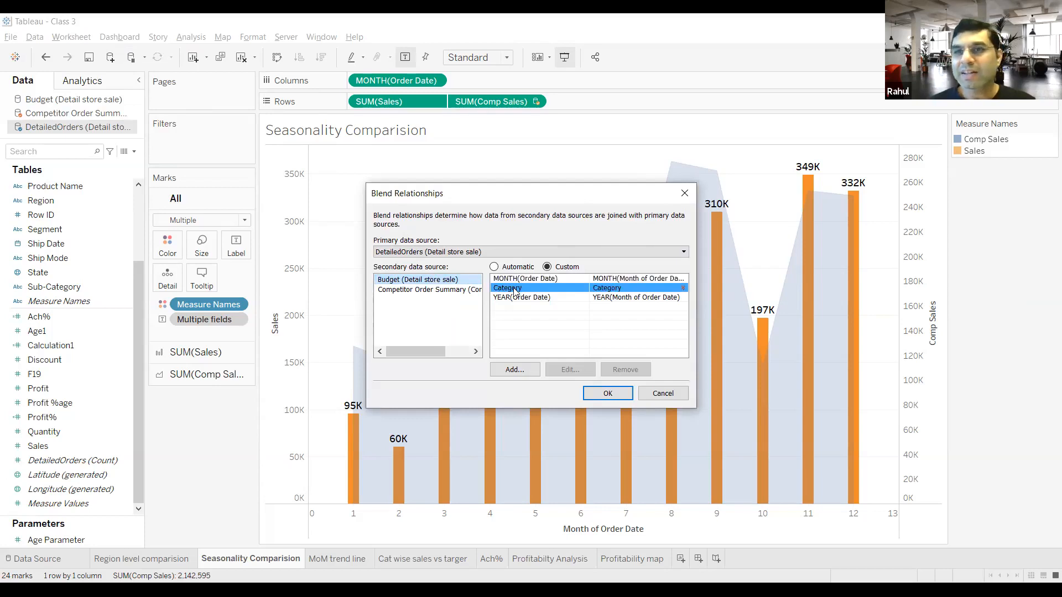
{"action": "left_click", "coordinate": [518, 301]}
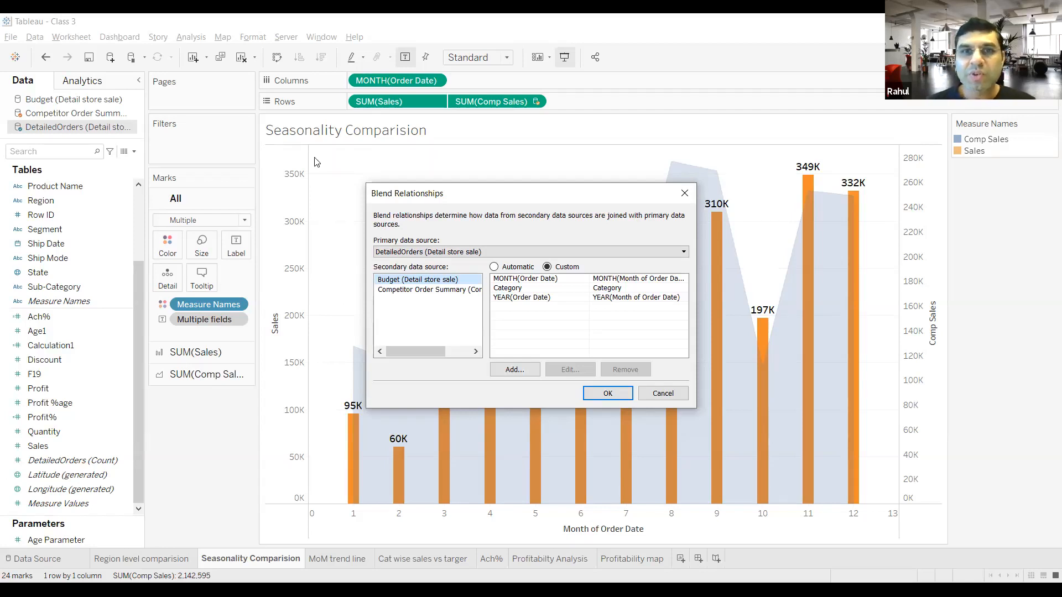
{"action": "left_click_drag", "start_coordinate": [455, 232], "coordinate": [497, 216]}
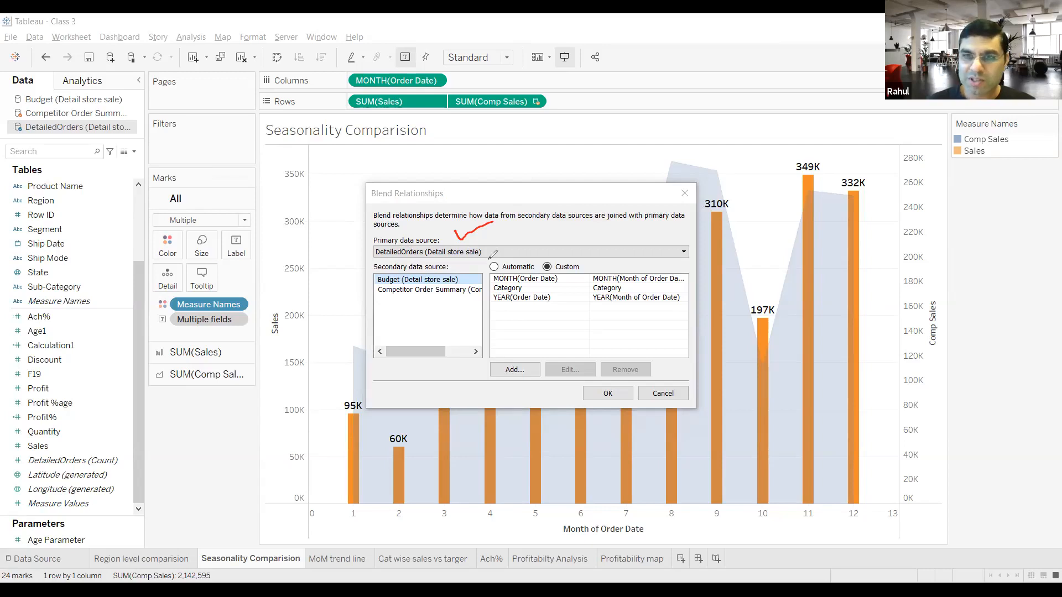
{"action": "mouse_move", "coordinate": [370, 259]}
{"action": "left_mouse_down"}
{"action": "mouse_move", "coordinate": [365, 304]}
{"action": "mouse_move", "coordinate": [378, 303]}
{"action": "left_mouse_up"}
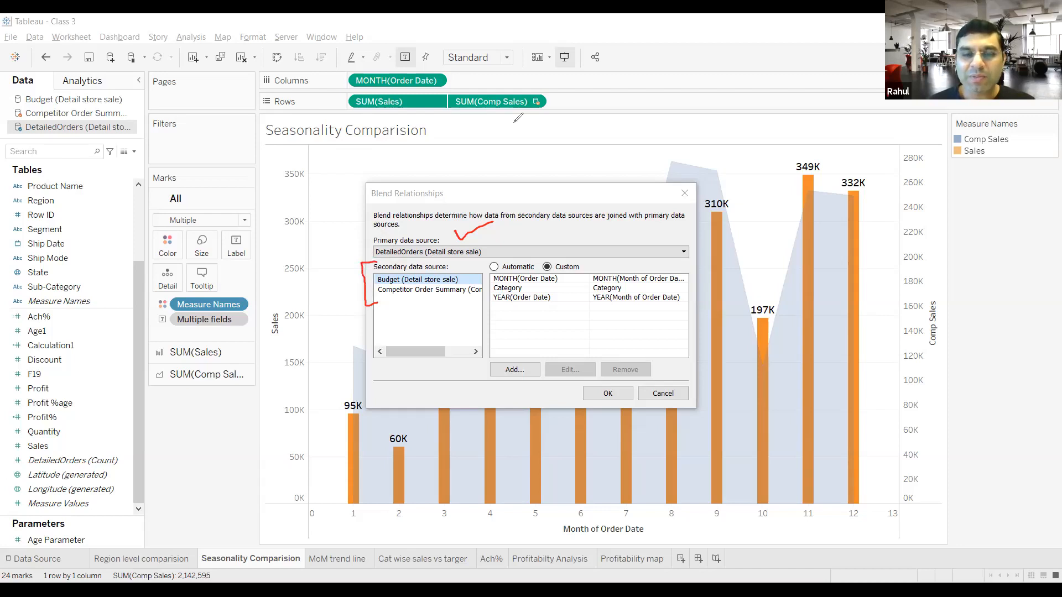
{"action": "left_click", "coordinate": [683, 110]}
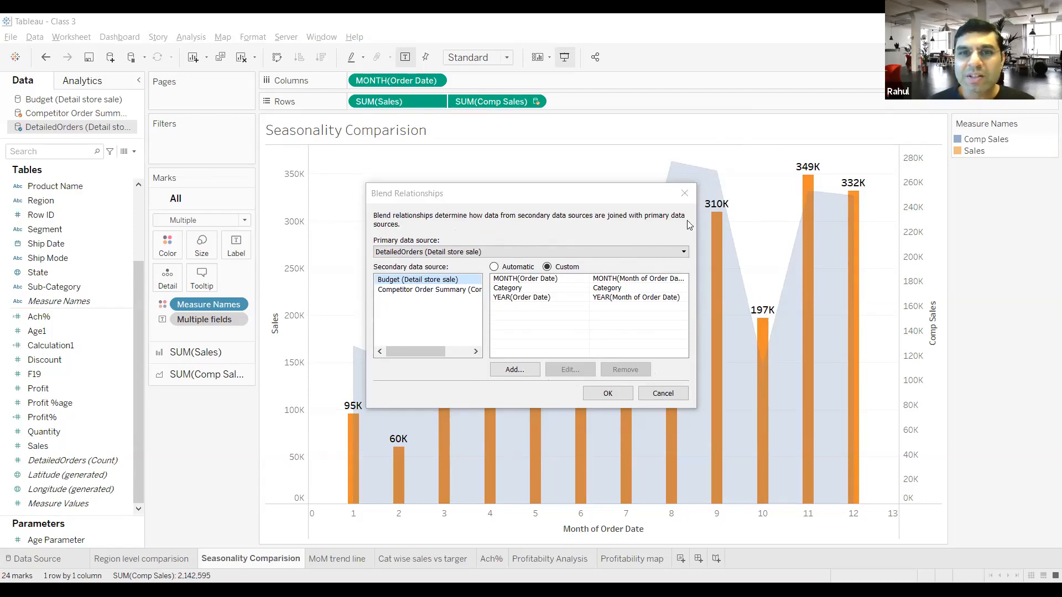
Step: Compare the DetailedOrders field mappings for the Budget source with those for the Competitor Order Summary source
{"action": "left_click", "coordinate": [534, 280]}
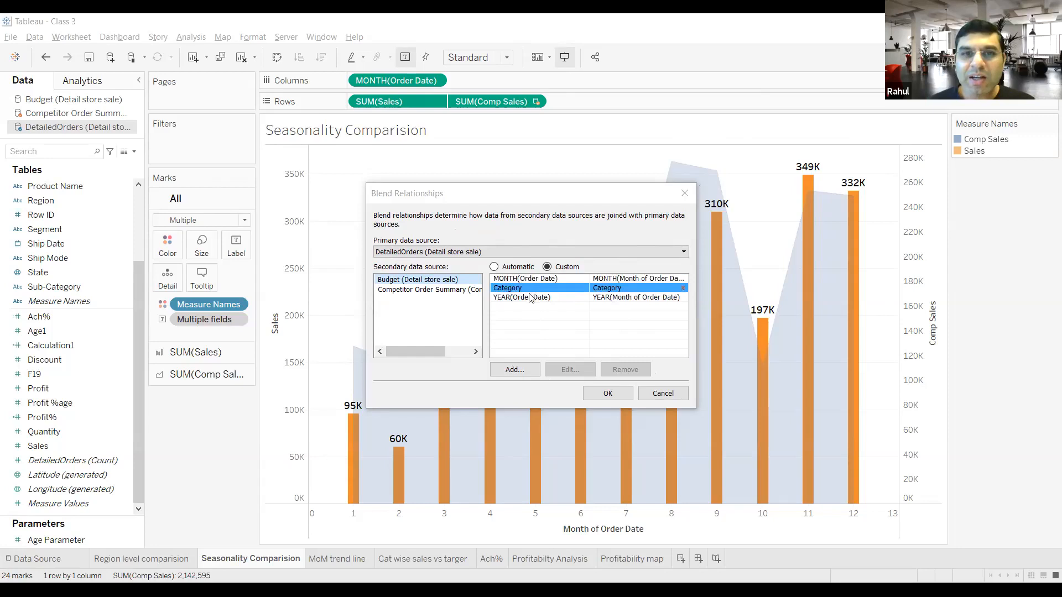
{"action": "left_click", "coordinate": [540, 289]}
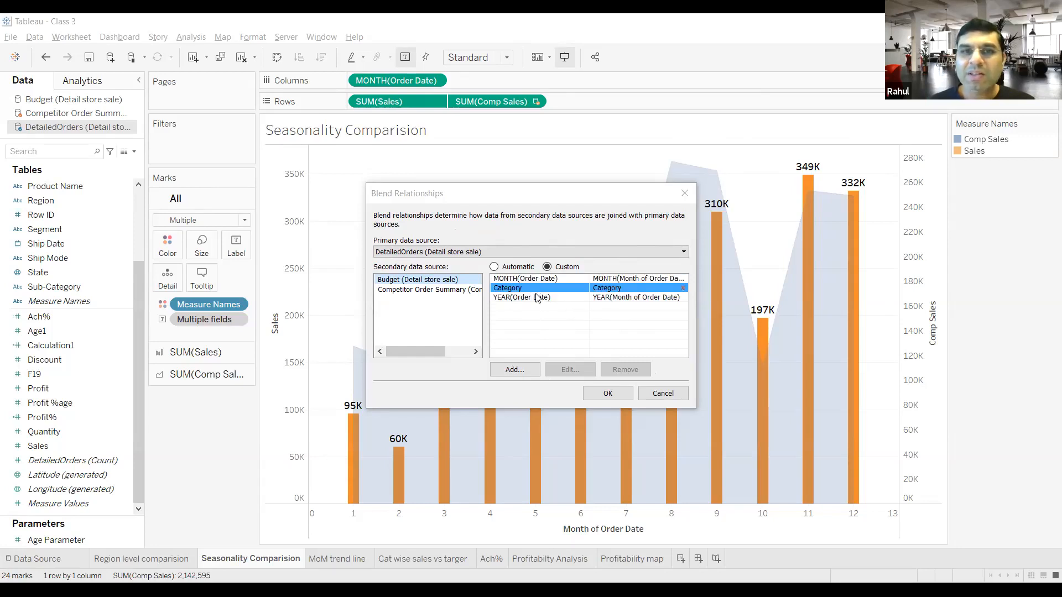
{"action": "left_click", "coordinate": [422, 290]}
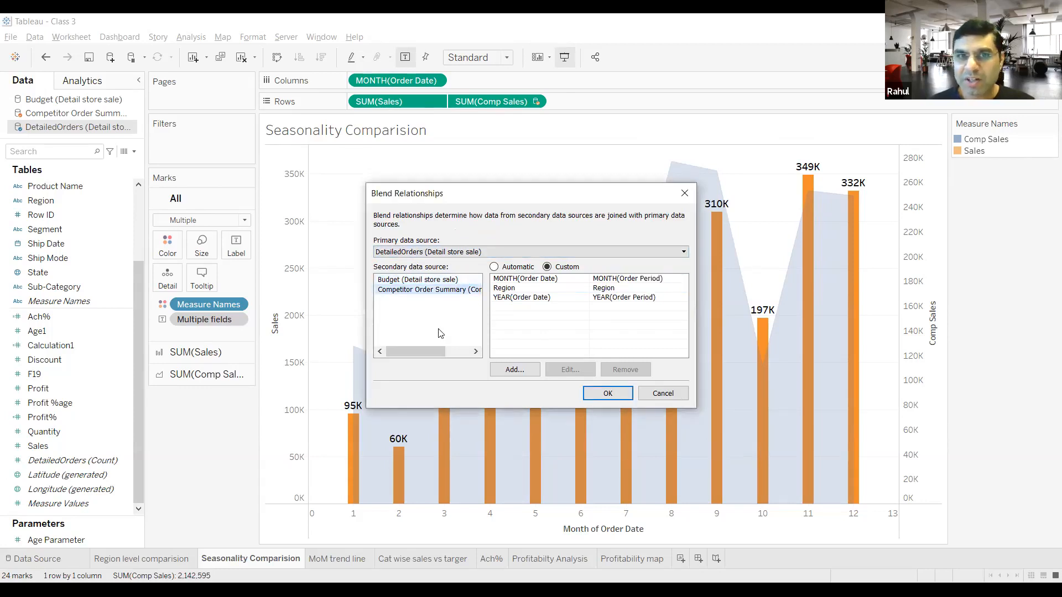
{"action": "left_click", "coordinate": [522, 281]}
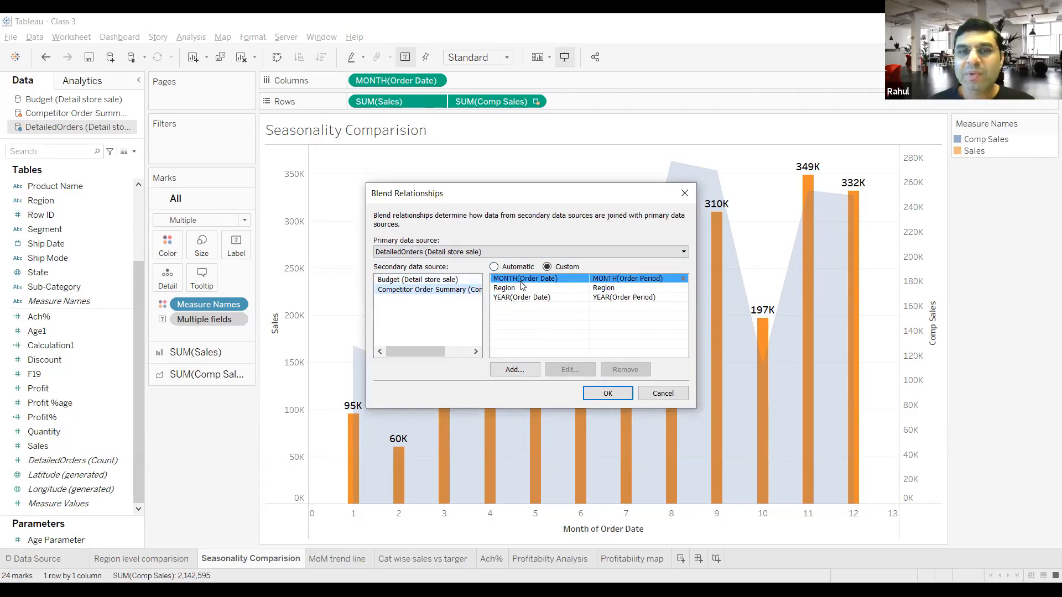
{"action": "left_click", "coordinate": [521, 298]}
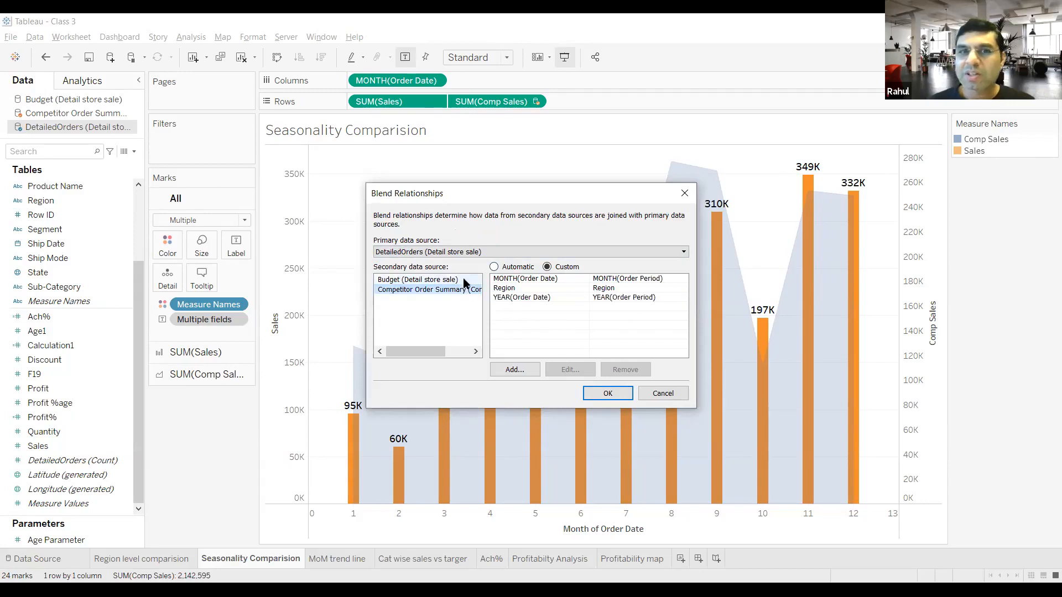
Step: Switch the primary data source to Budget, examine its mappings for both secondary sources, and leave the blend relationships without saving
{"action": "left_click", "coordinate": [510, 252]}
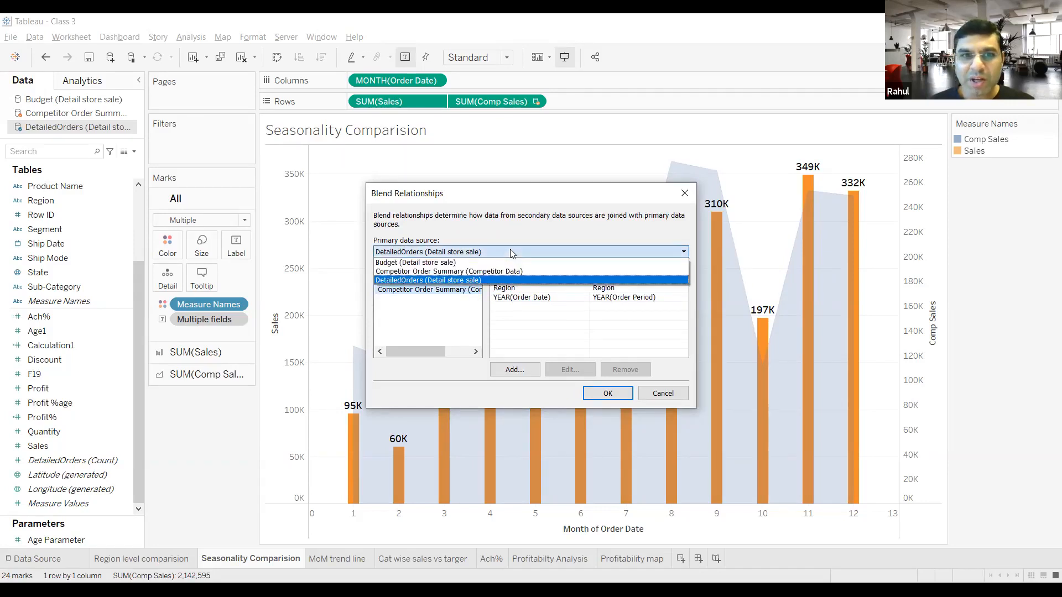
{"action": "left_click", "coordinate": [510, 252]}
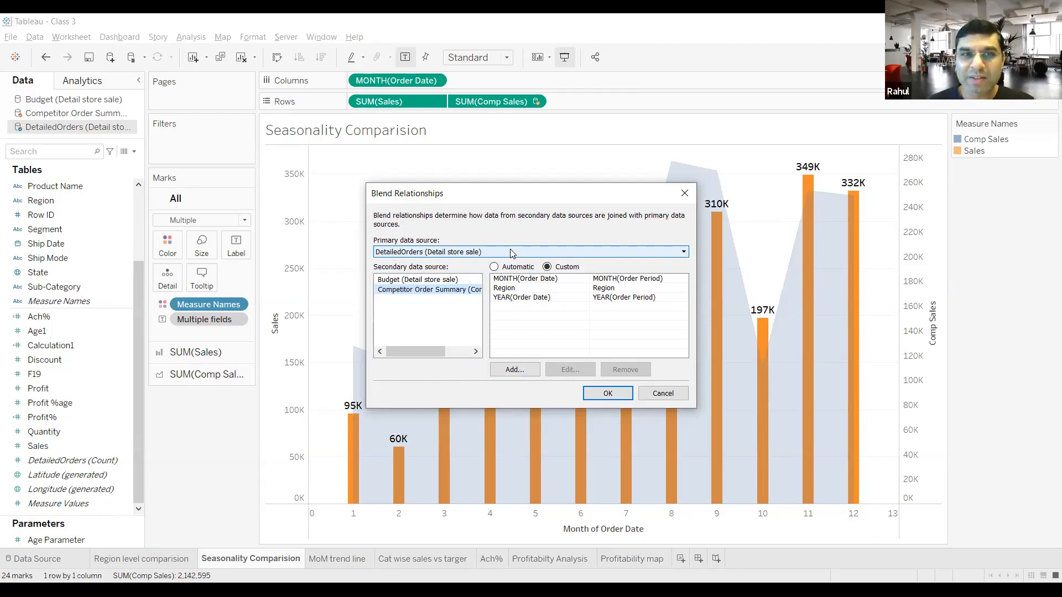
{"action": "left_click", "coordinate": [511, 252]}
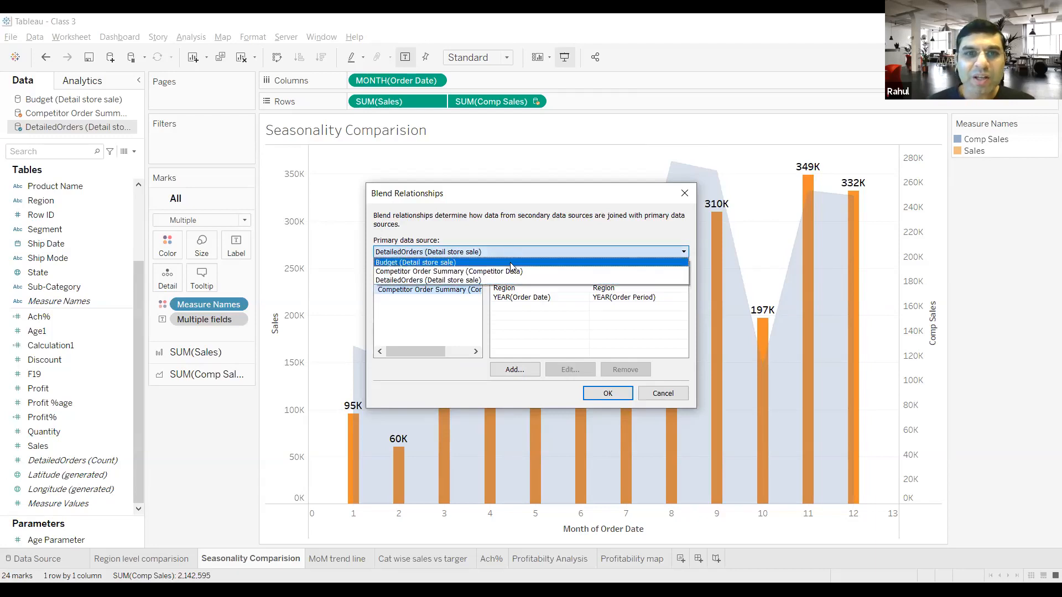
{"action": "left_click", "coordinate": [511, 264]}
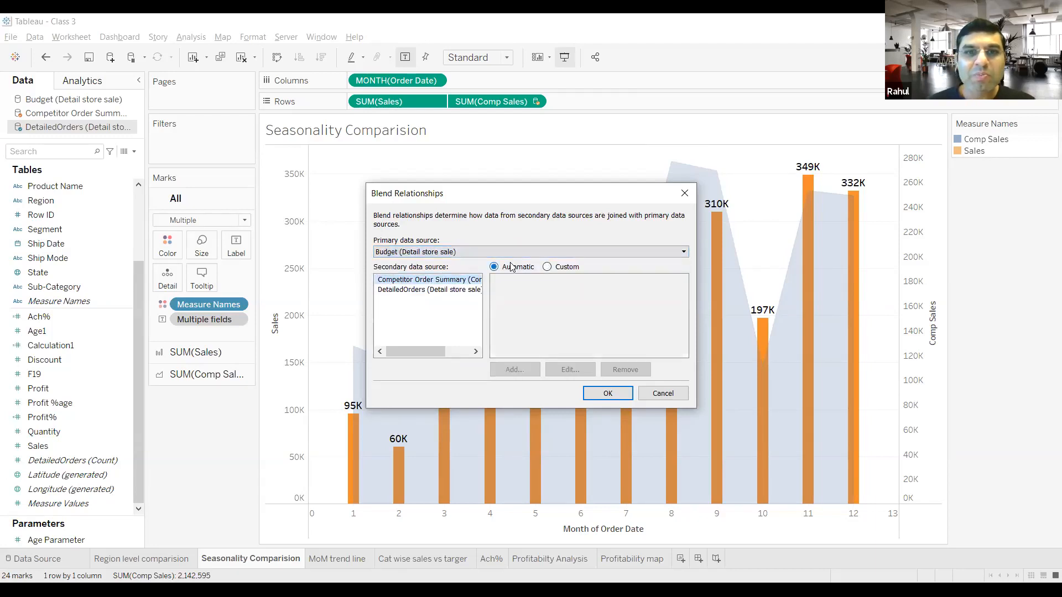
{"action": "left_click", "coordinate": [437, 280]}
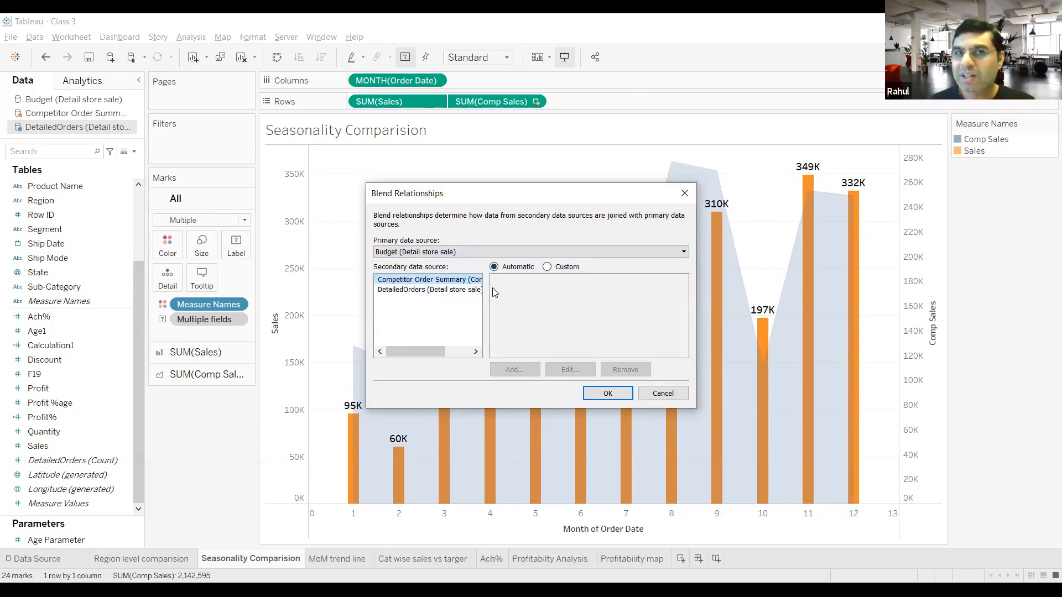
{"action": "left_click", "coordinate": [431, 291]}
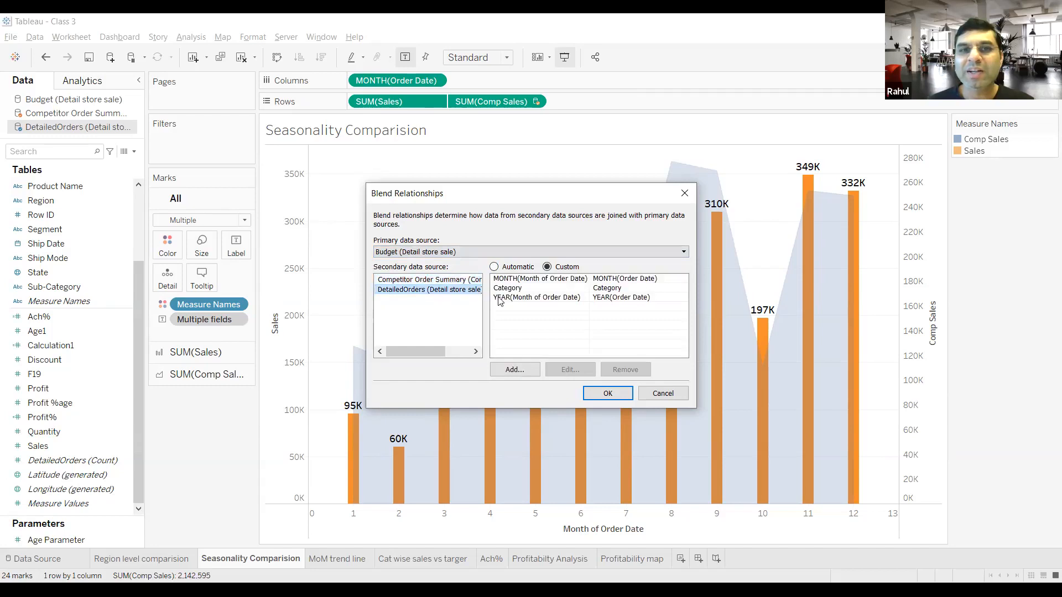
{"action": "left_click", "coordinate": [530, 308]}
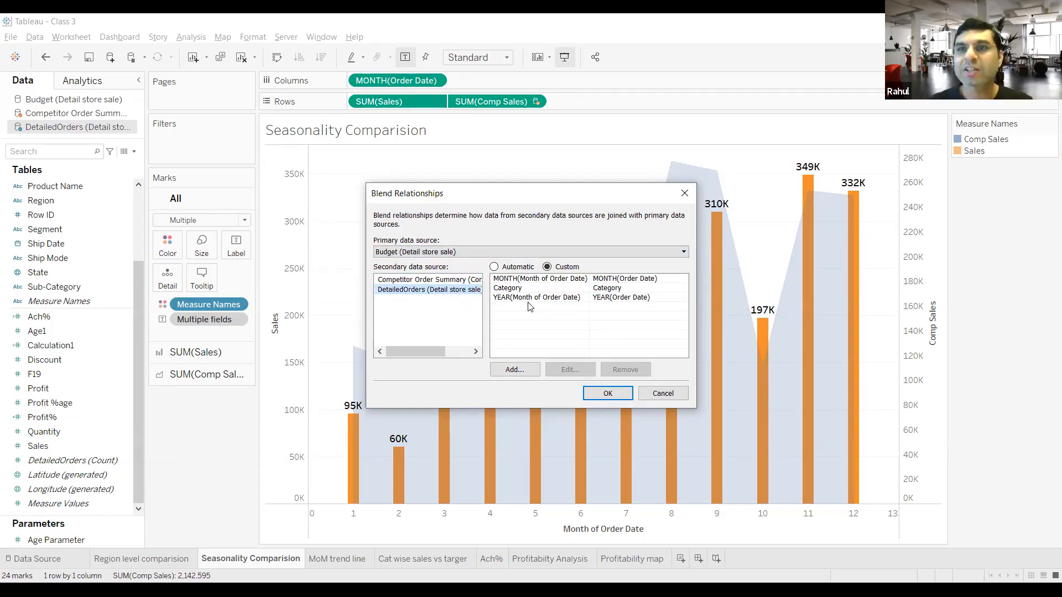
{"action": "left_click", "coordinate": [669, 395]}
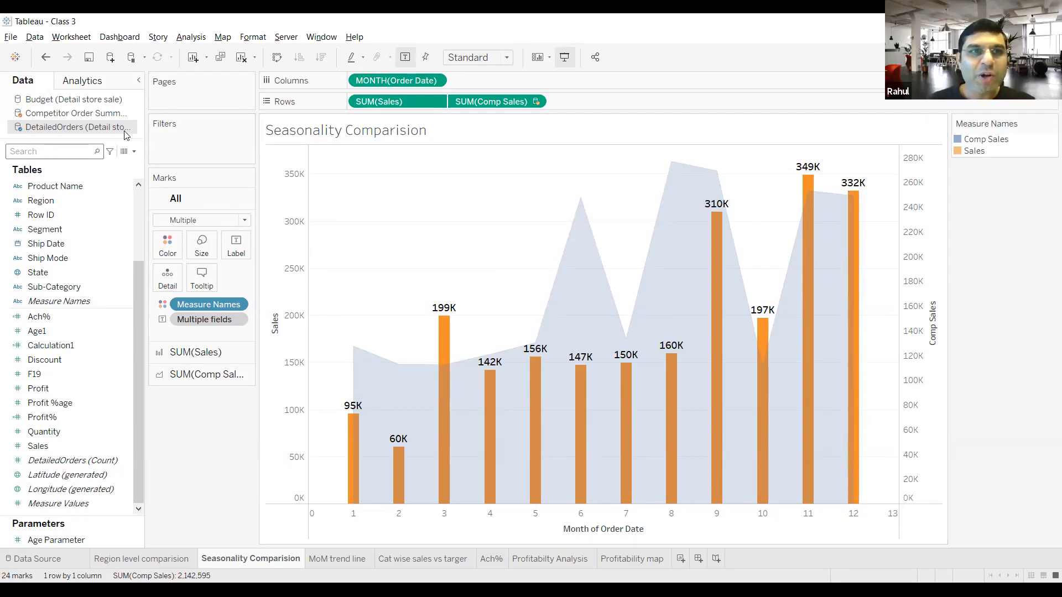
Step: Add a blend mapping from QUARTER(Order Date) in DetailedOrders to QUARTER(Month of Order Date) in Budget and apply it
{"action": "left_click", "coordinate": [72, 36]}
{"action": "mouse_move", "coordinate": [35, 36]}
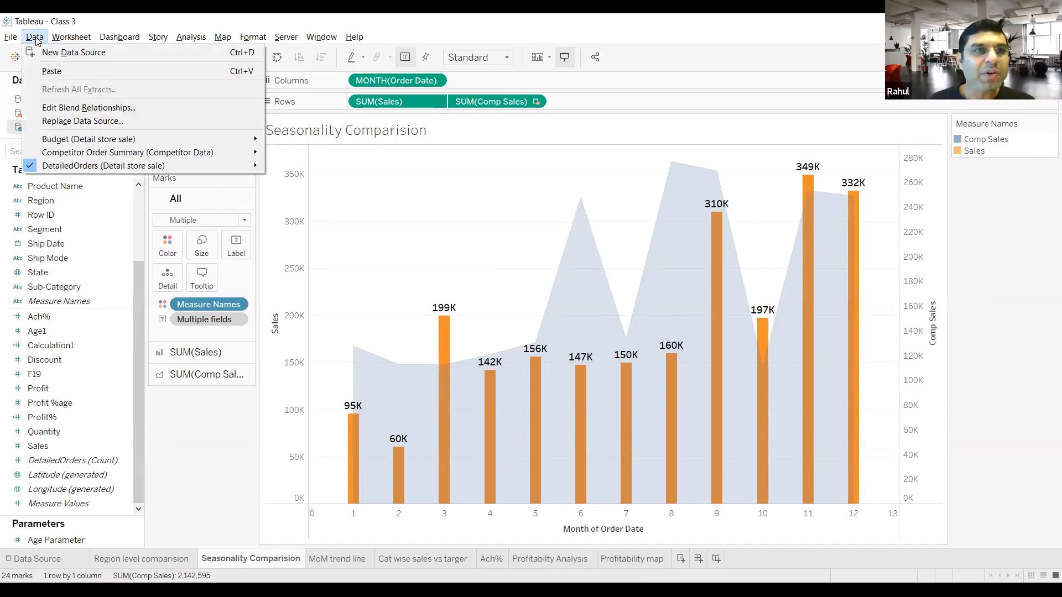
{"action": "left_click", "coordinate": [69, 109]}
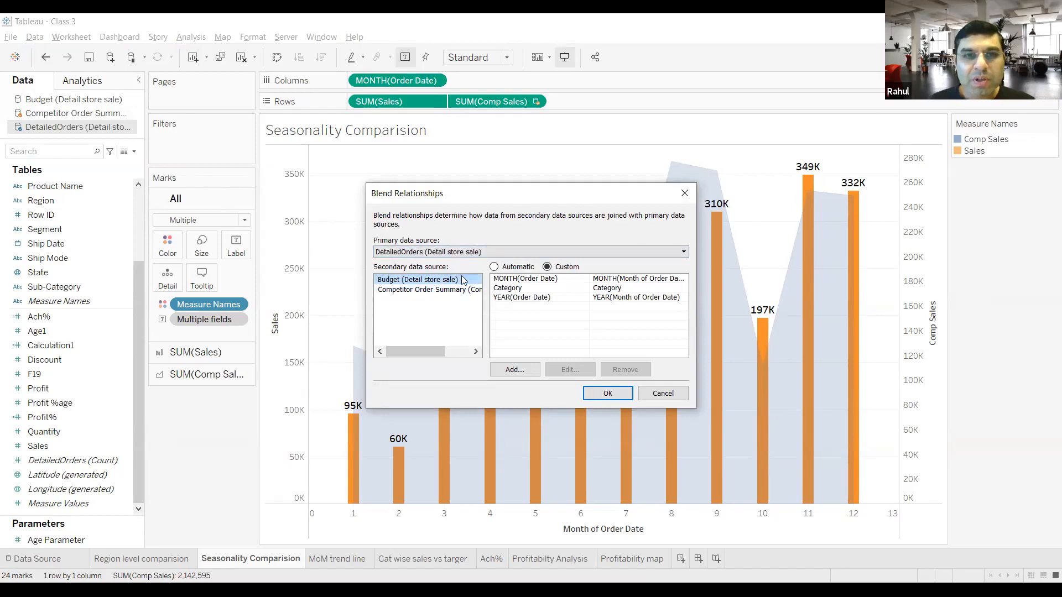
{"action": "left_click", "coordinate": [514, 371]}
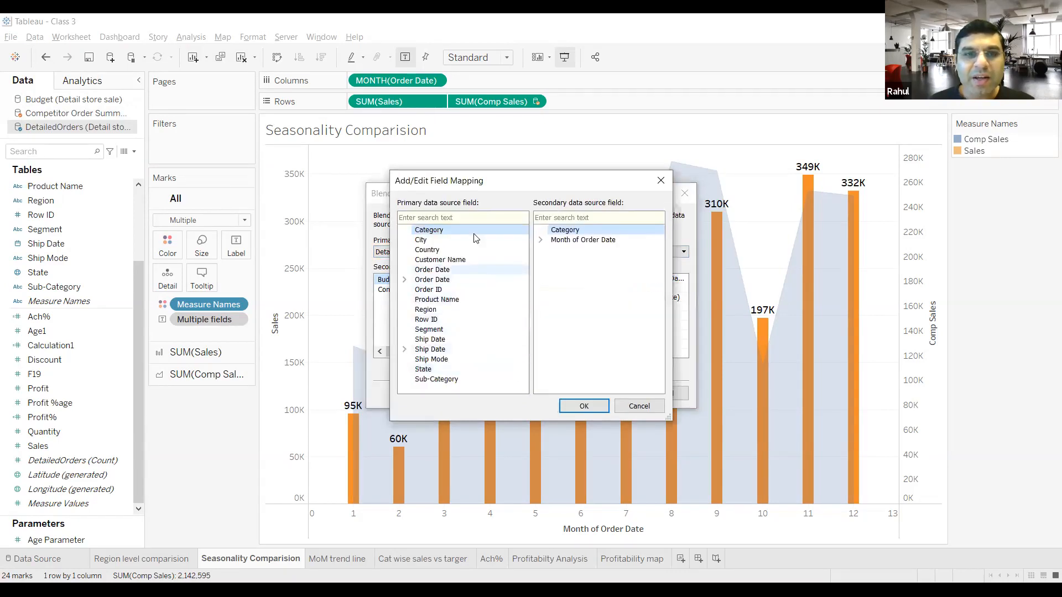
{"action": "left_click", "coordinate": [470, 280]}
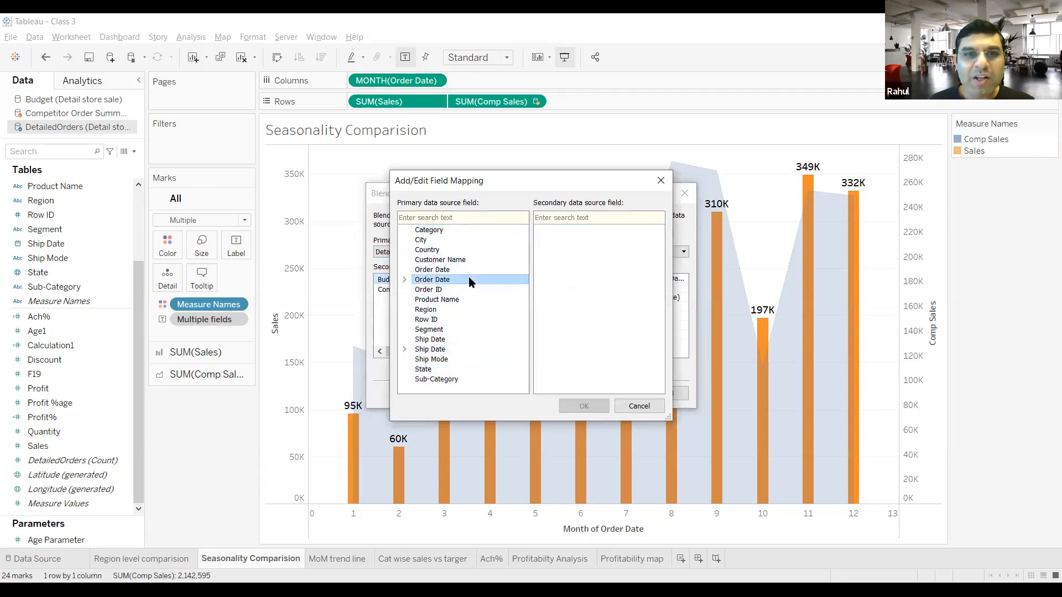
{"action": "double_click", "coordinate": [446, 281]}
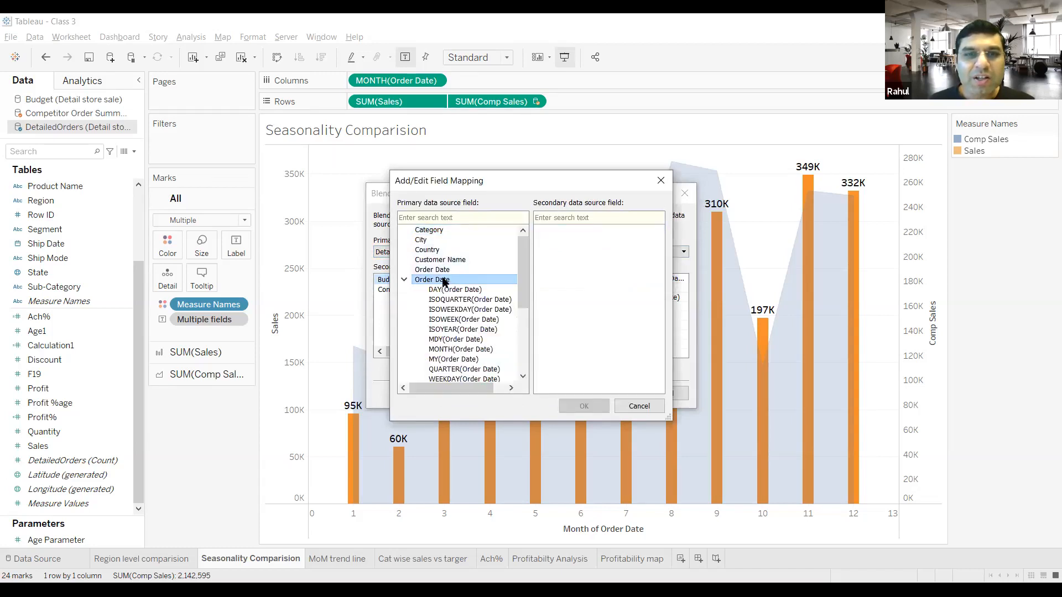
{"action": "scroll", "coordinate": [463, 293], "scroll_direction": "down", "scroll_amount": 1}
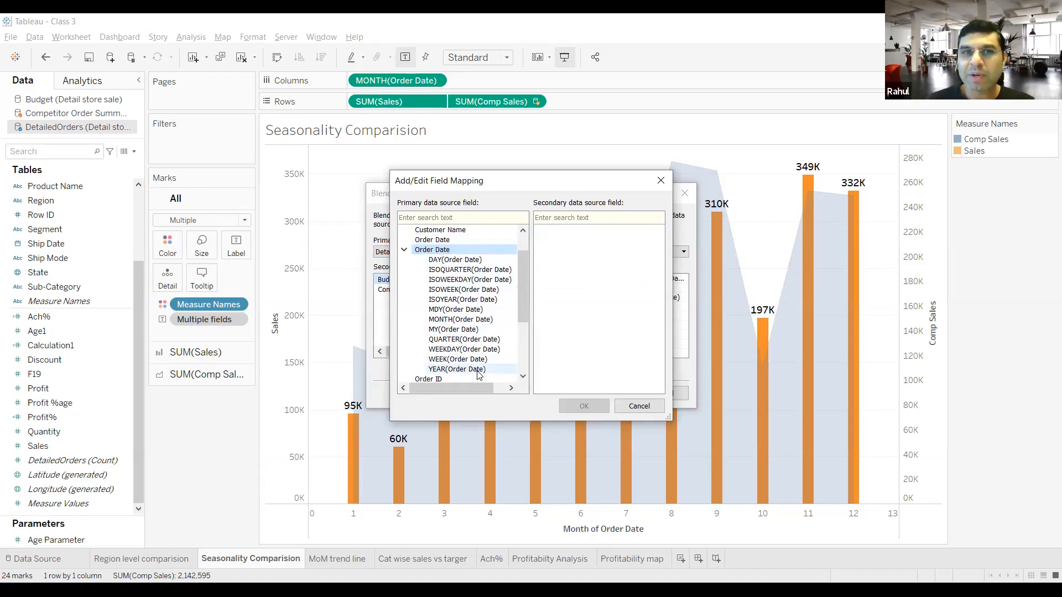
{"action": "left_click", "coordinate": [483, 340]}
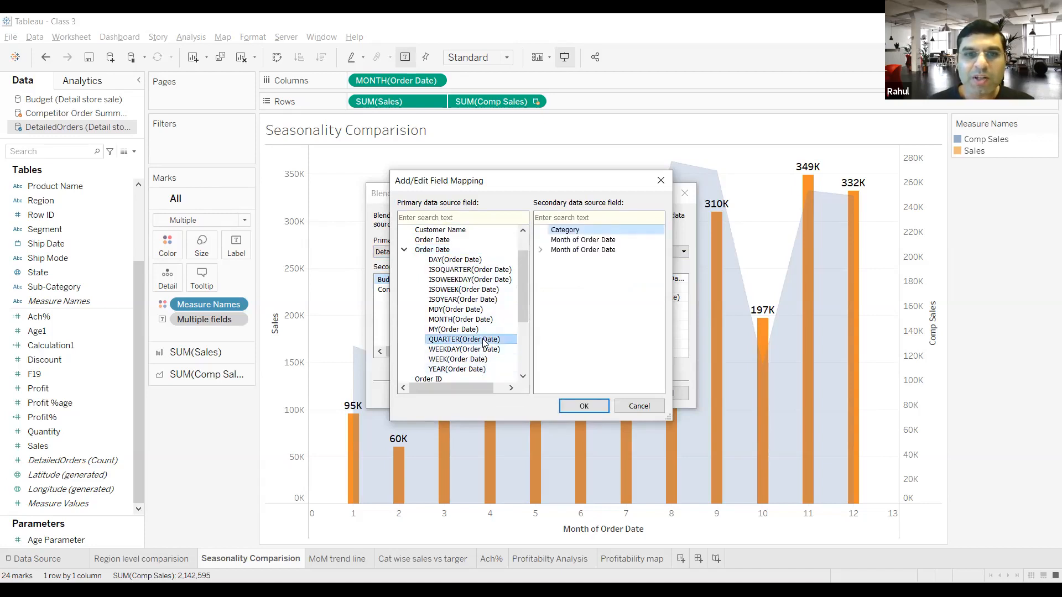
{"action": "double_click", "coordinate": [554, 250]}
{"action": "left_click", "coordinate": [574, 261]}
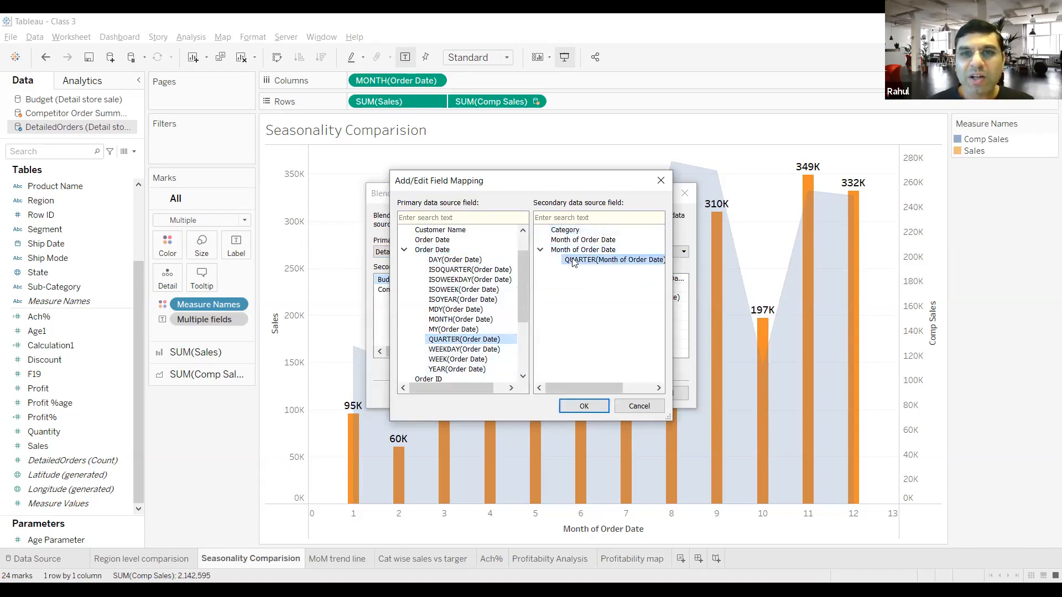
{"action": "left_click", "coordinate": [584, 407]}
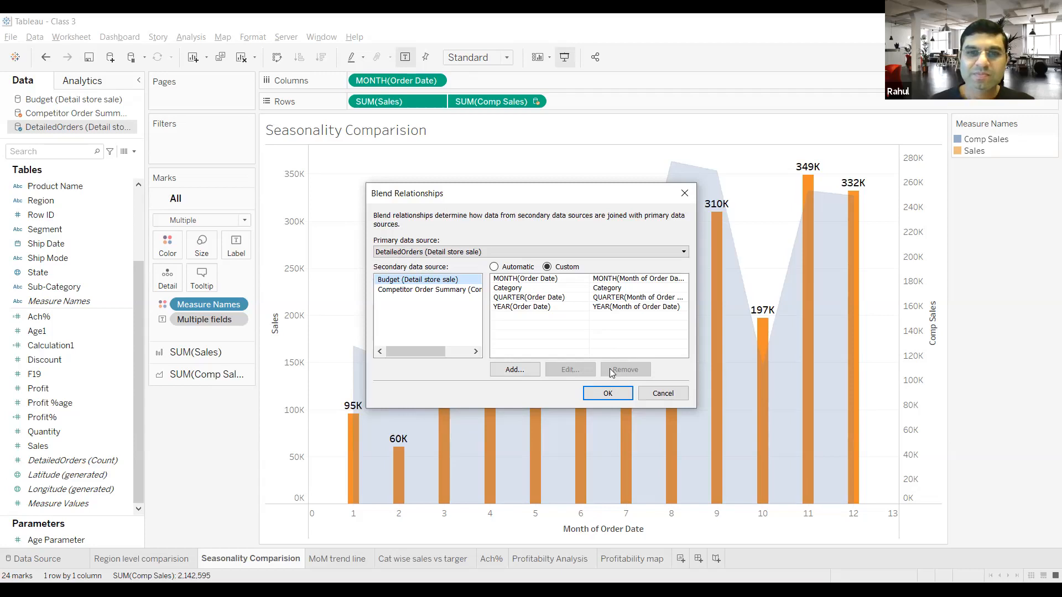
{"action": "left_click", "coordinate": [608, 393]}
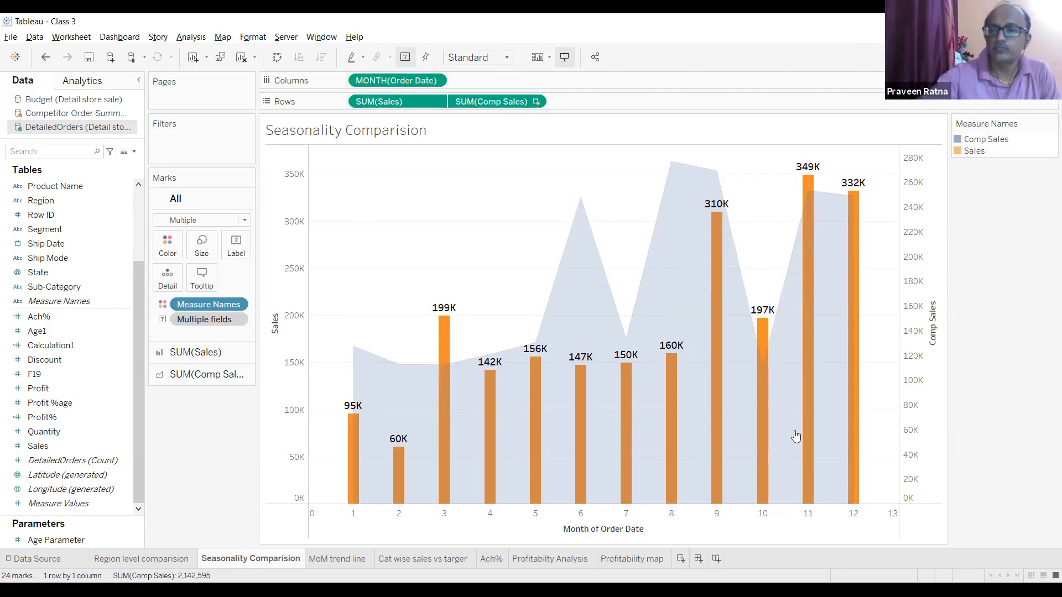
Step: In Excel, examine the customer columns of the Customer Database workbook at 160% zoom and close the workbook
{"action": "mouse_move", "coordinate": [447, 369]}
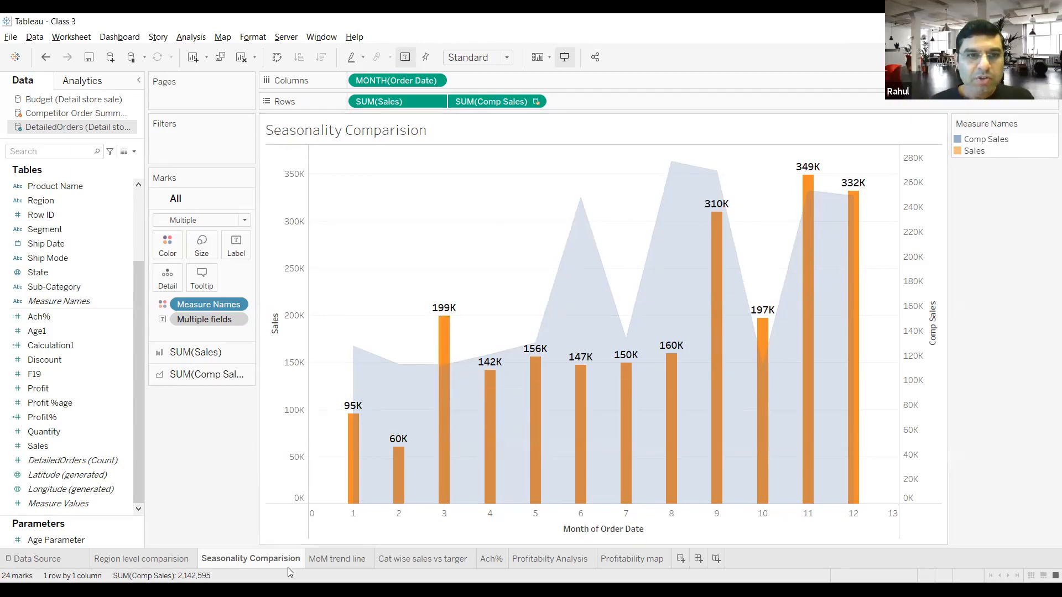
{"action": "mouse_move", "coordinate": [264, 569]}
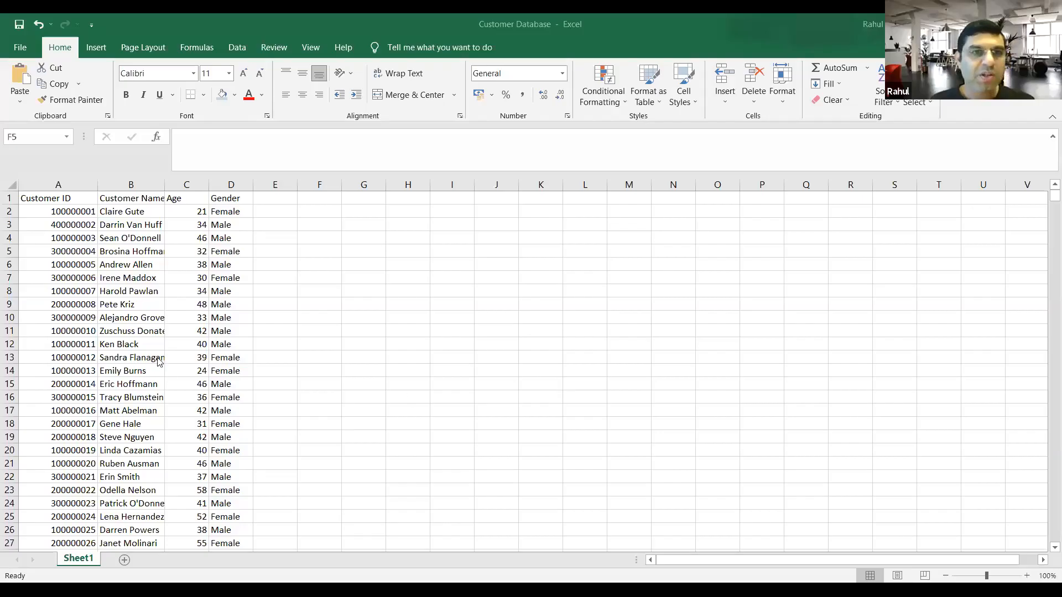
{"action": "scroll", "coordinate": [157, 358], "scroll_direction": "up", "scroll_amount": 4}
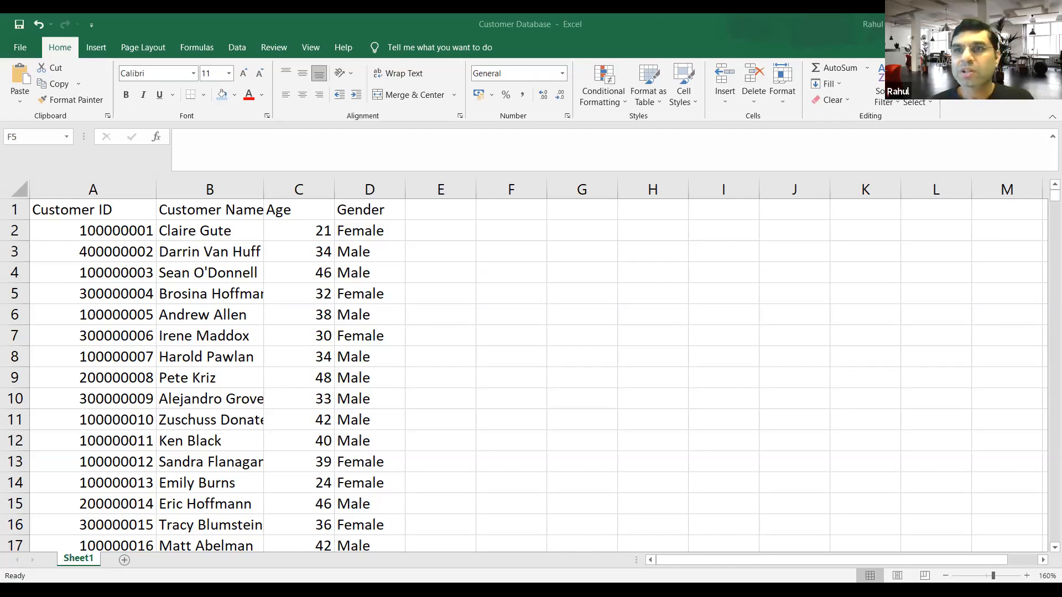
{"action": "left_click", "coordinate": [1045, 23]}
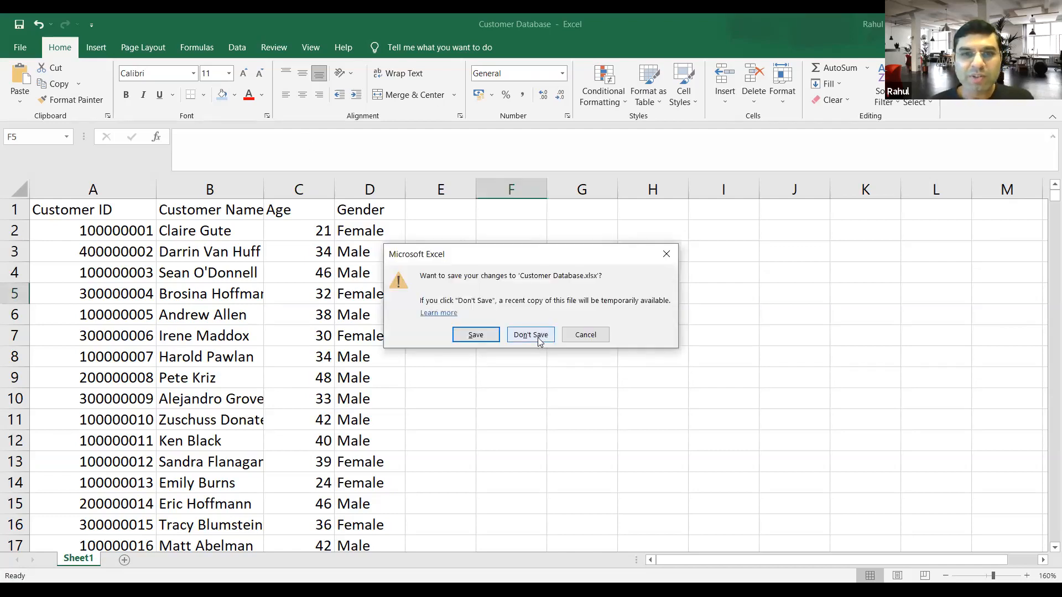
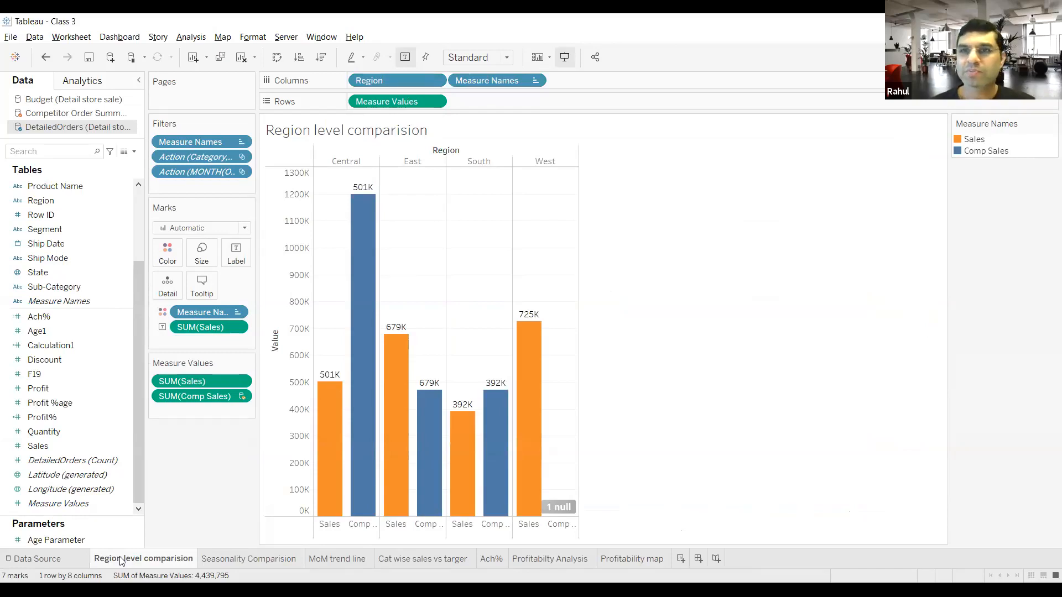
Step: On the Seasonality Comparision sheet, try 66% opacity for the Comp Sales area and return it to a light opacity
{"action": "left_click", "coordinate": [215, 559]}
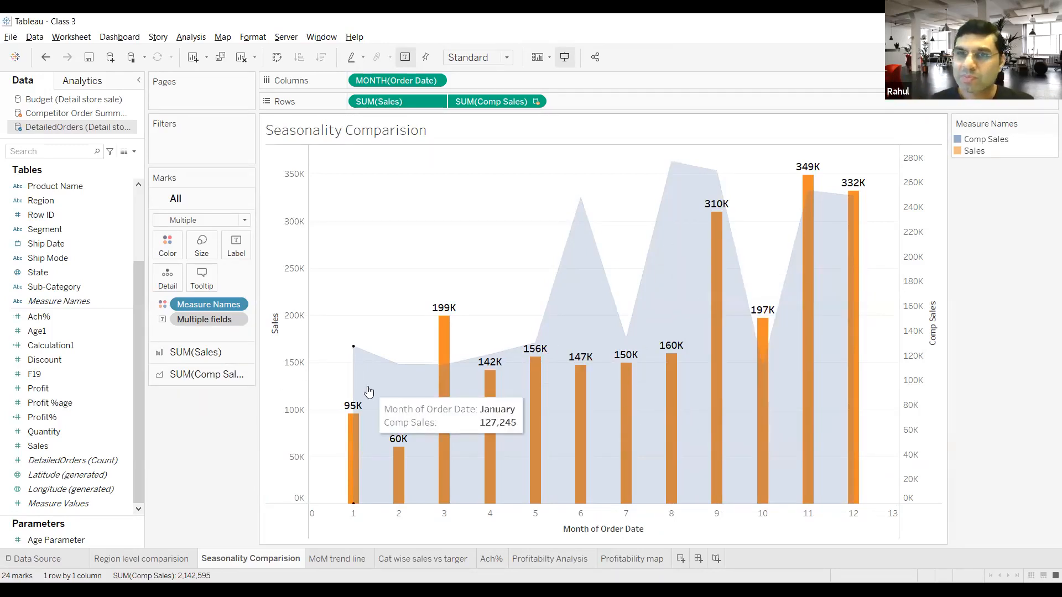
{"action": "left_click", "coordinate": [199, 376]}
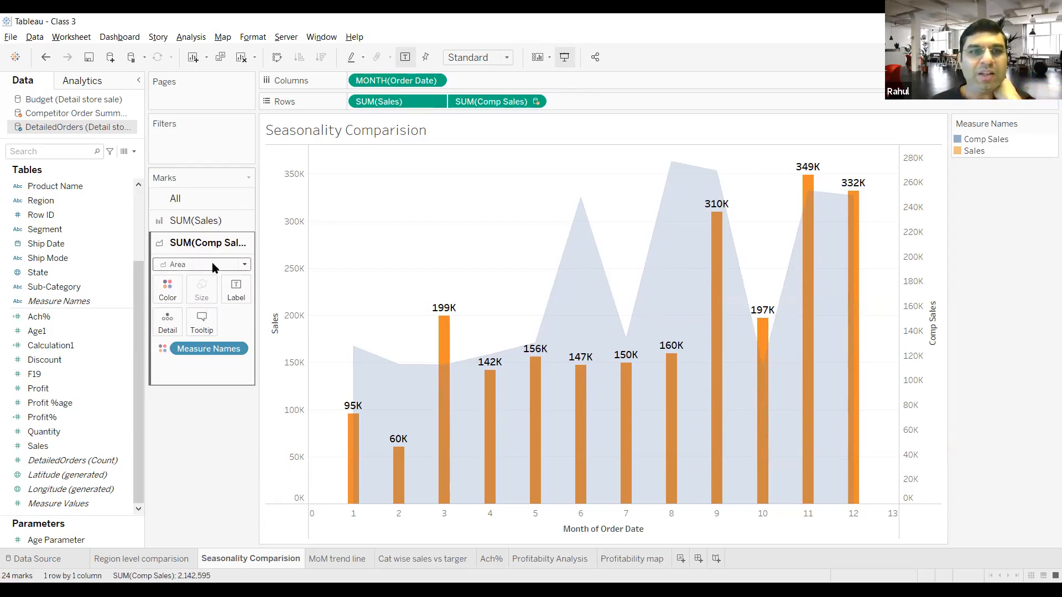
{"action": "left_click", "coordinate": [175, 295]}
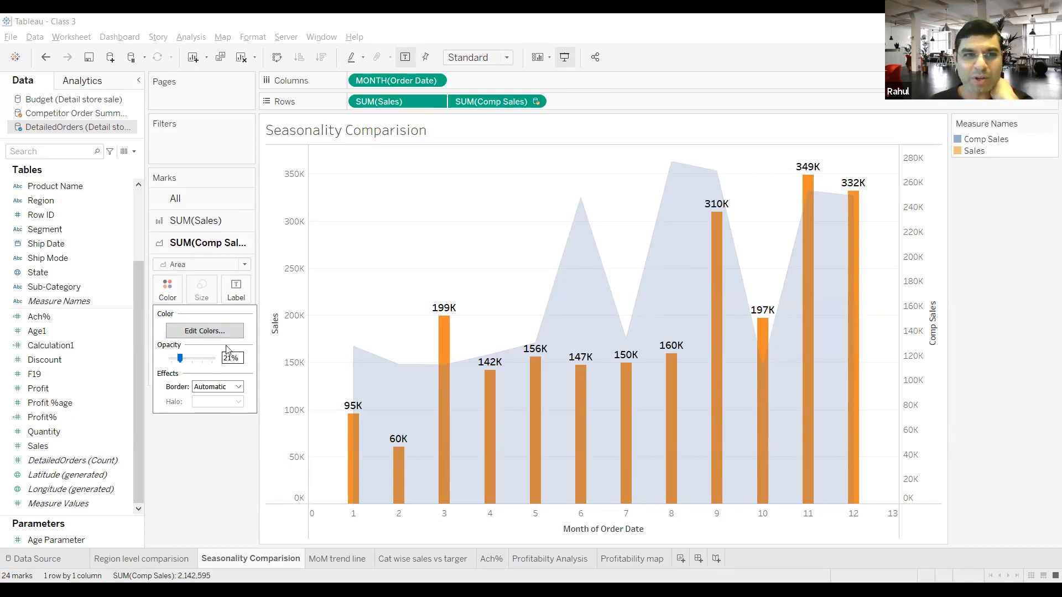
{"action": "left_click_drag", "start_coordinate": [180, 366], "coordinate": [199, 362]}
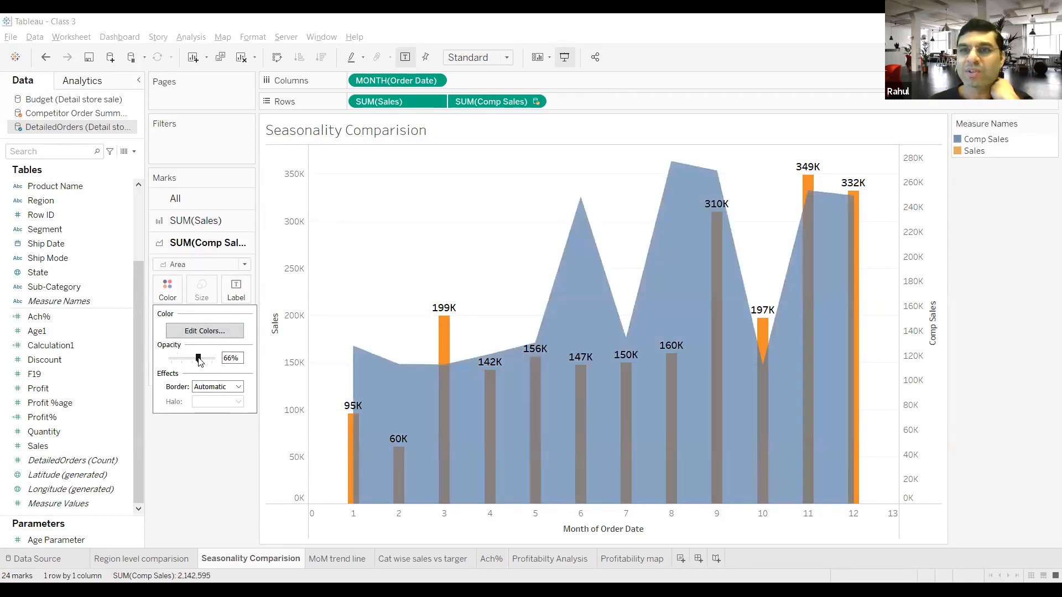
{"action": "left_click_drag", "start_coordinate": [200, 361], "coordinate": [181, 360]}
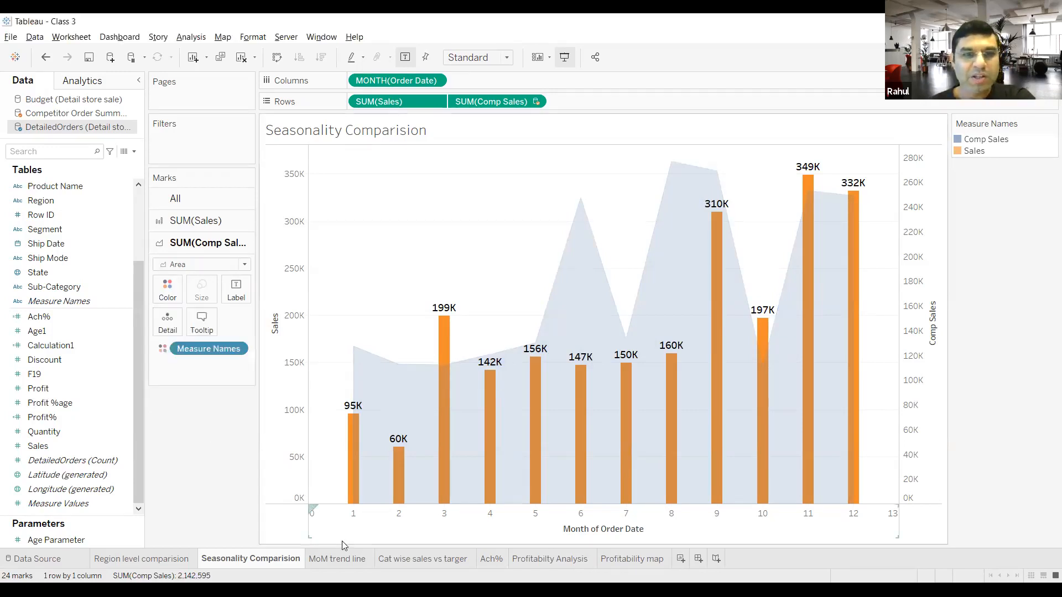
Step: On the MoM trend line sheet, try 73% opacity for the Comp Sales line and restore it to 100%
{"action": "left_click", "coordinate": [342, 559]}
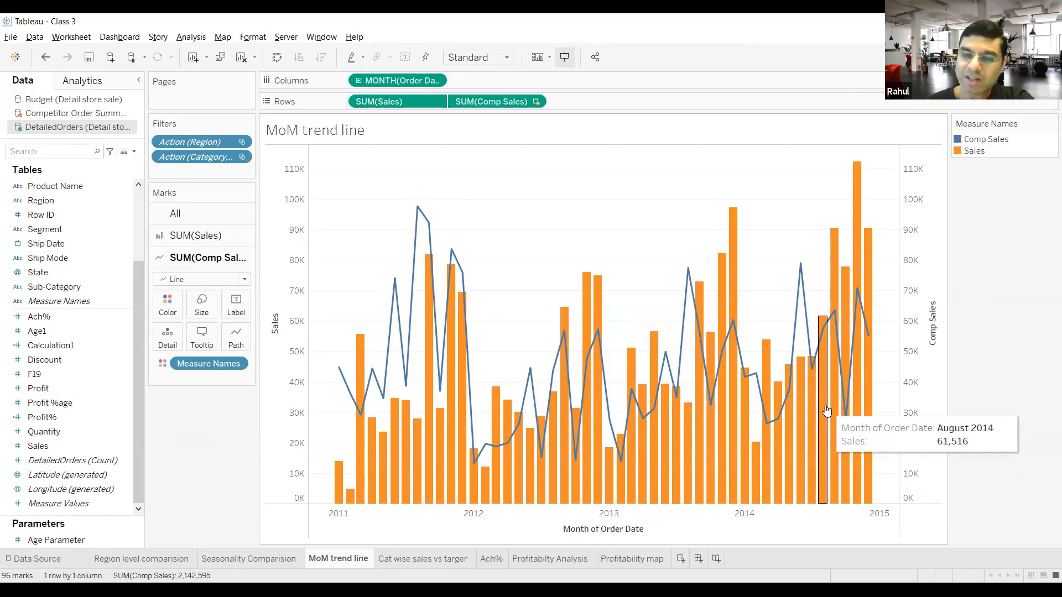
{"action": "left_click", "coordinate": [173, 305]}
{"action": "left_click_drag", "start_coordinate": [213, 373], "coordinate": [202, 375]}
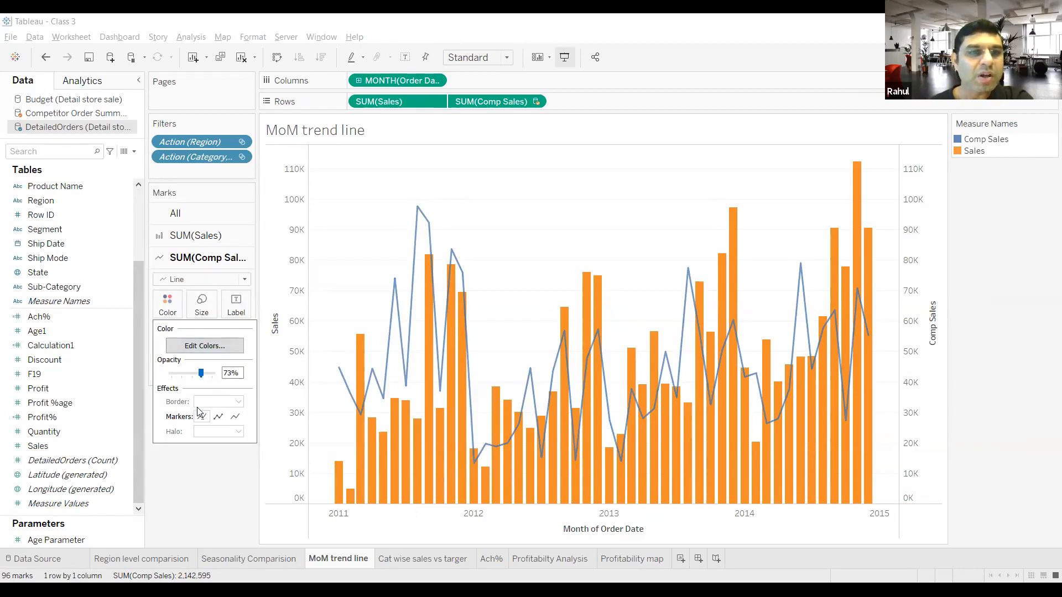
{"action": "left_click_drag", "start_coordinate": [203, 377], "coordinate": [217, 376]}
{"action": "left_click", "coordinate": [218, 376]}
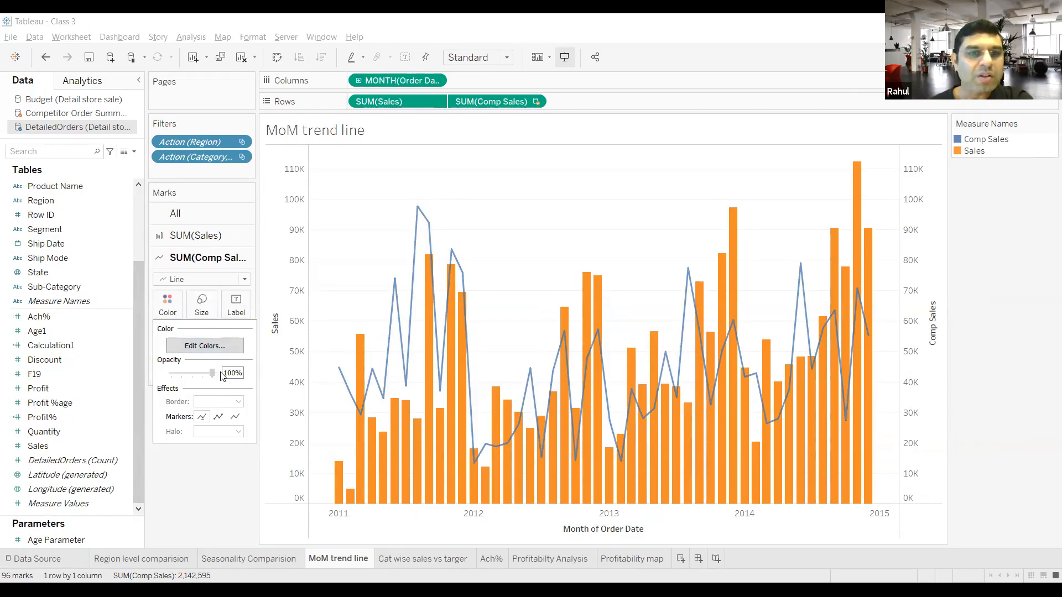
{"action": "left_click", "coordinate": [205, 474]}
Step: Set the opacity of the Sales bars in the MoM trend line sheet to 74%
{"action": "left_click", "coordinate": [190, 243]}
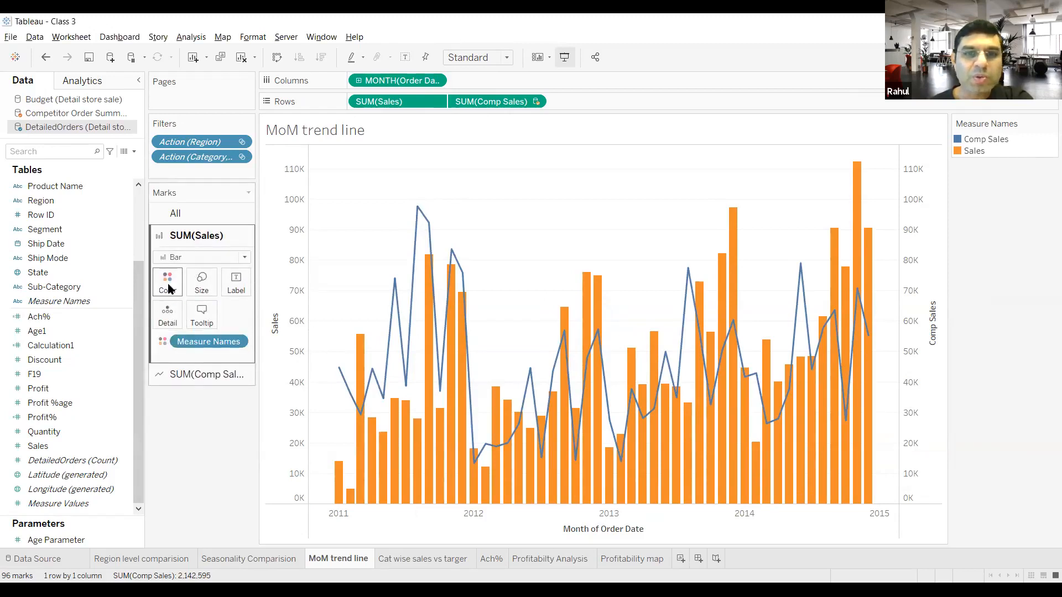
{"action": "left_click", "coordinate": [170, 288]}
{"action": "left_click_drag", "start_coordinate": [213, 352], "coordinate": [204, 353]}
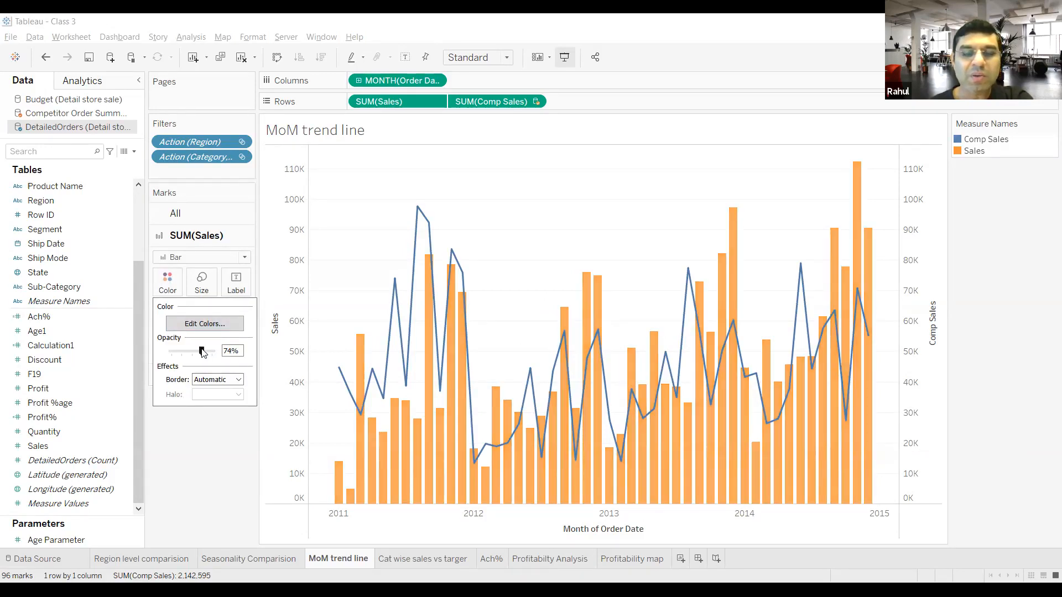
{"action": "left_click", "coordinate": [216, 441]}
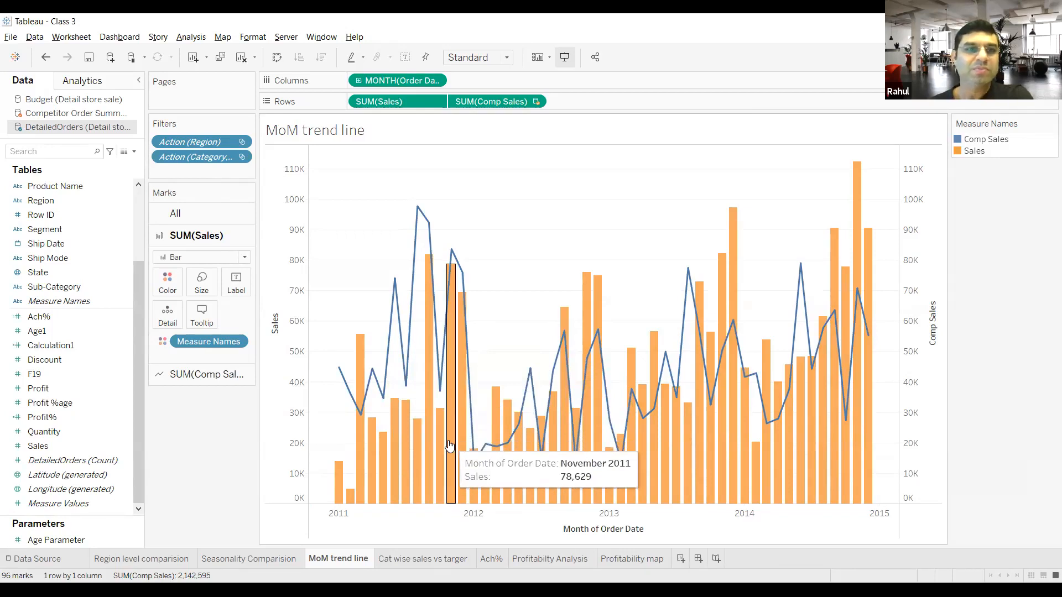
Step: On the Cat wise sales vs targer sheet, try the Line mark type for Target and return it to Area
{"action": "left_click", "coordinate": [442, 560]}
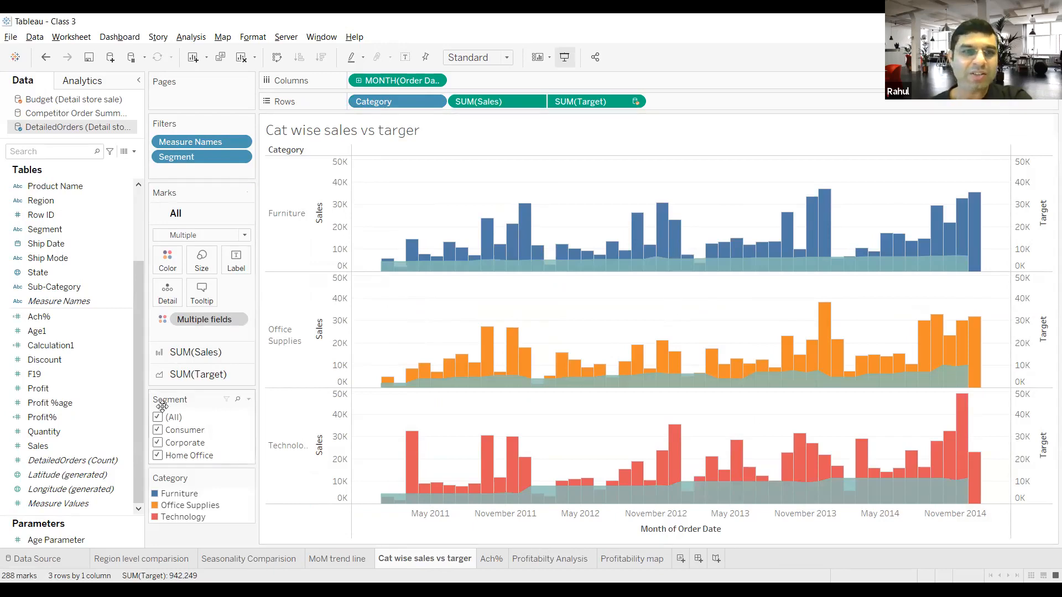
{"action": "left_click", "coordinate": [180, 380]}
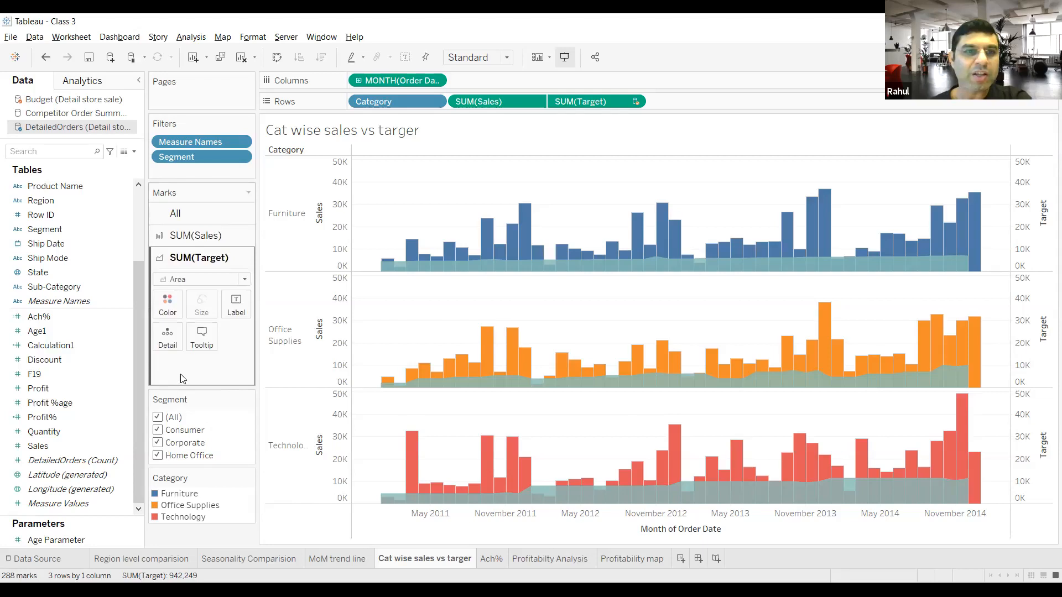
{"action": "left_click", "coordinate": [193, 280]}
{"action": "left_click", "coordinate": [190, 319]}
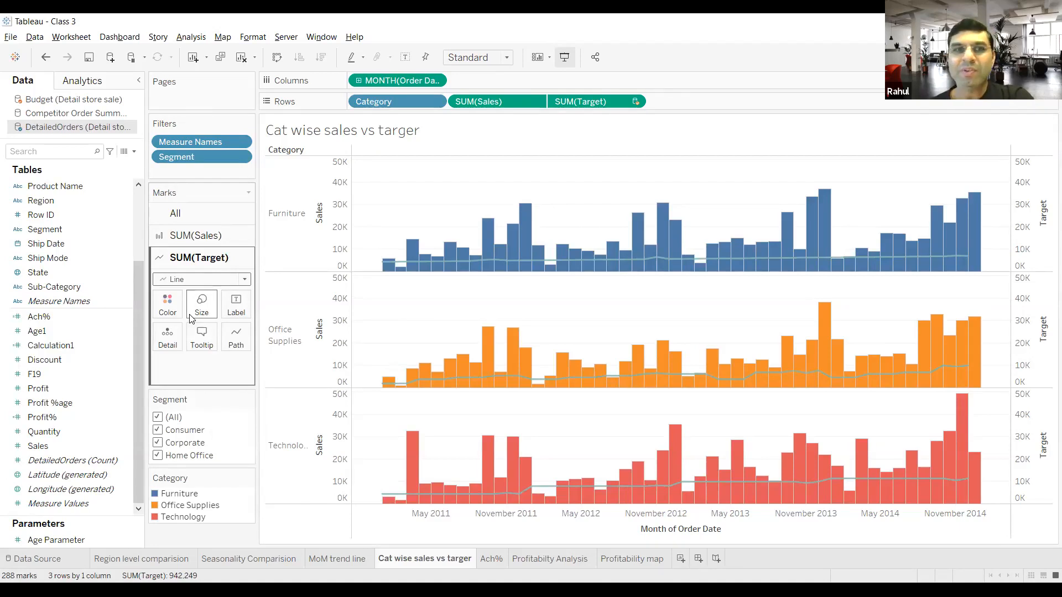
{"action": "left_click", "coordinate": [201, 280]}
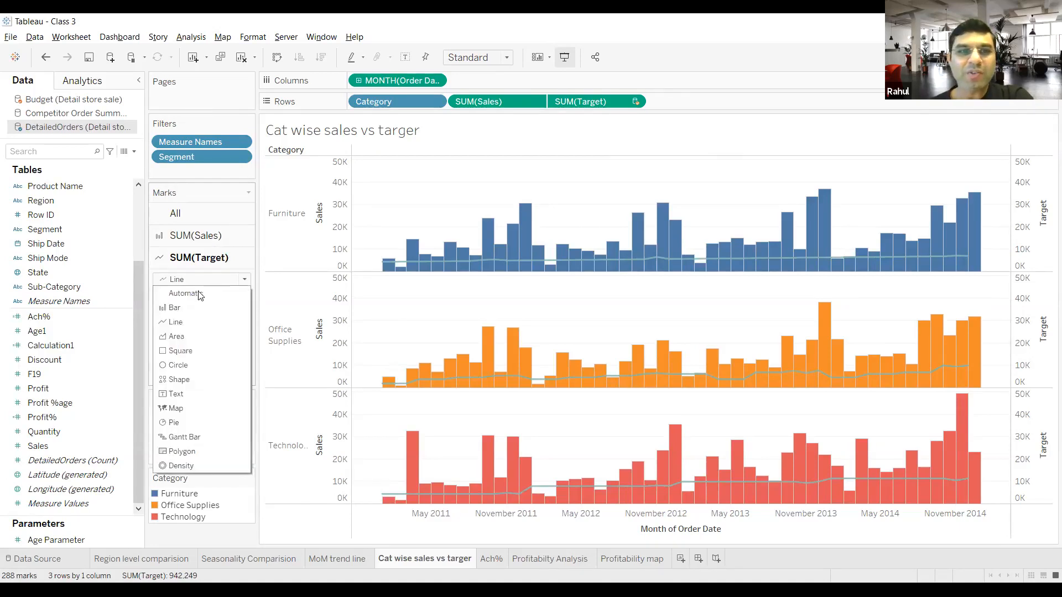
{"action": "left_click", "coordinate": [195, 335]}
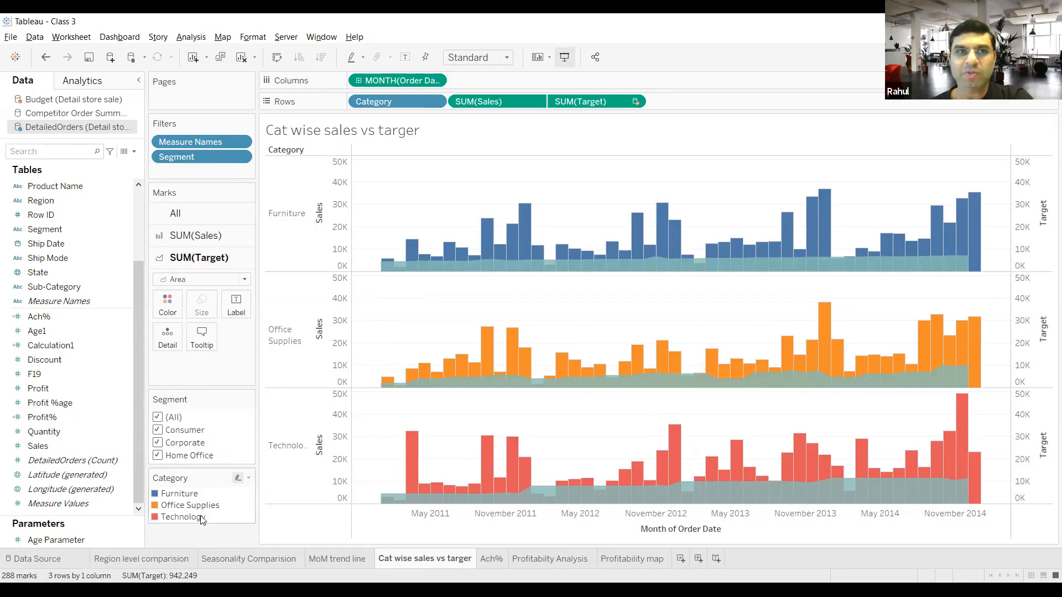
Step: Review the Ach%, Profitabilty Analysis and Profitability map sheets, examining the state-level profit percentages on the map
{"action": "left_click", "coordinate": [499, 564]}
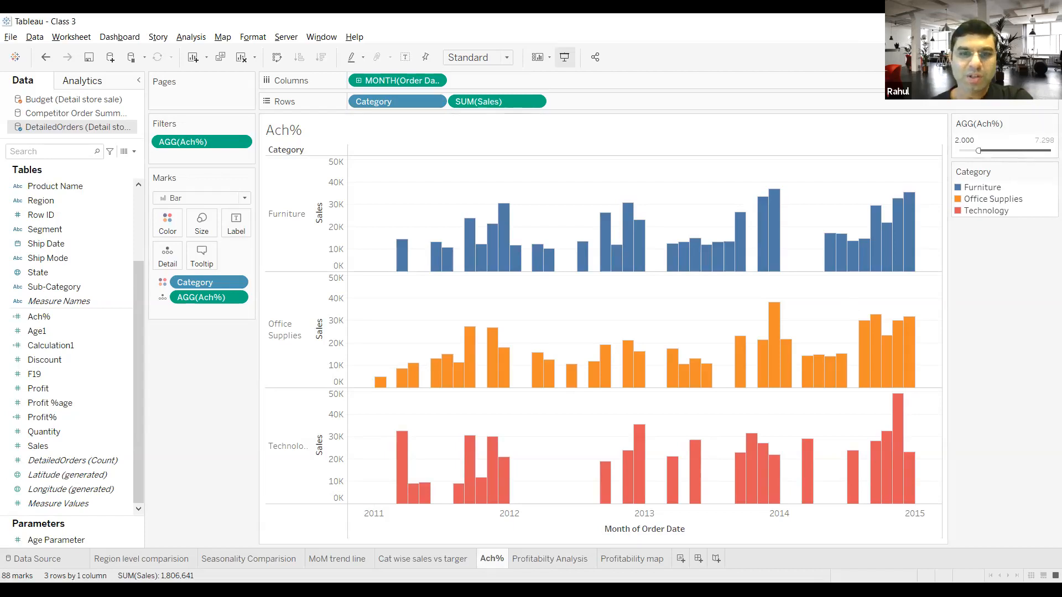
{"action": "left_click", "coordinate": [530, 560]}
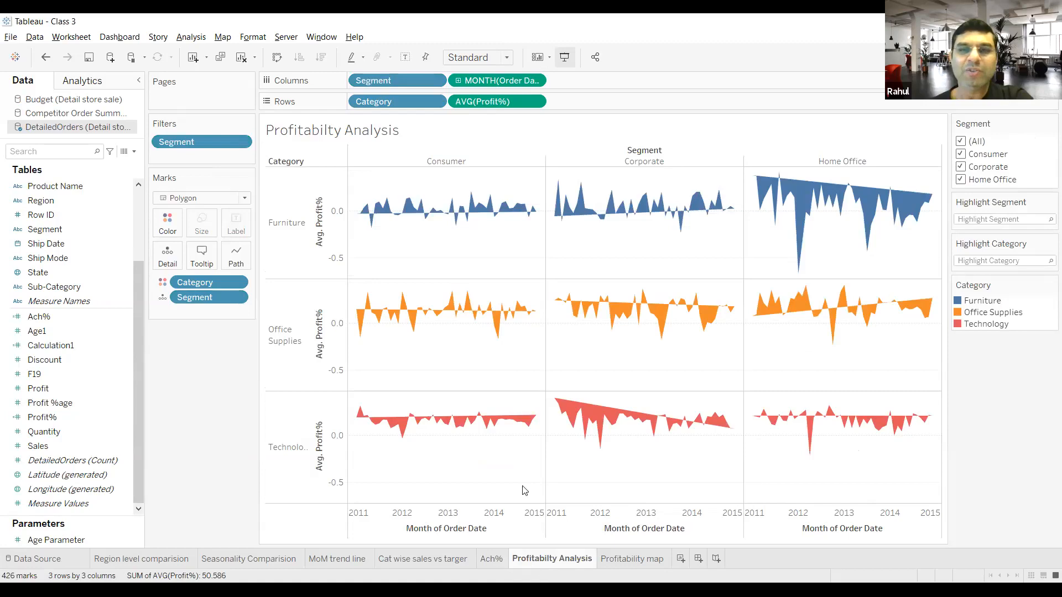
{"action": "mouse_move", "coordinate": [690, 311]}
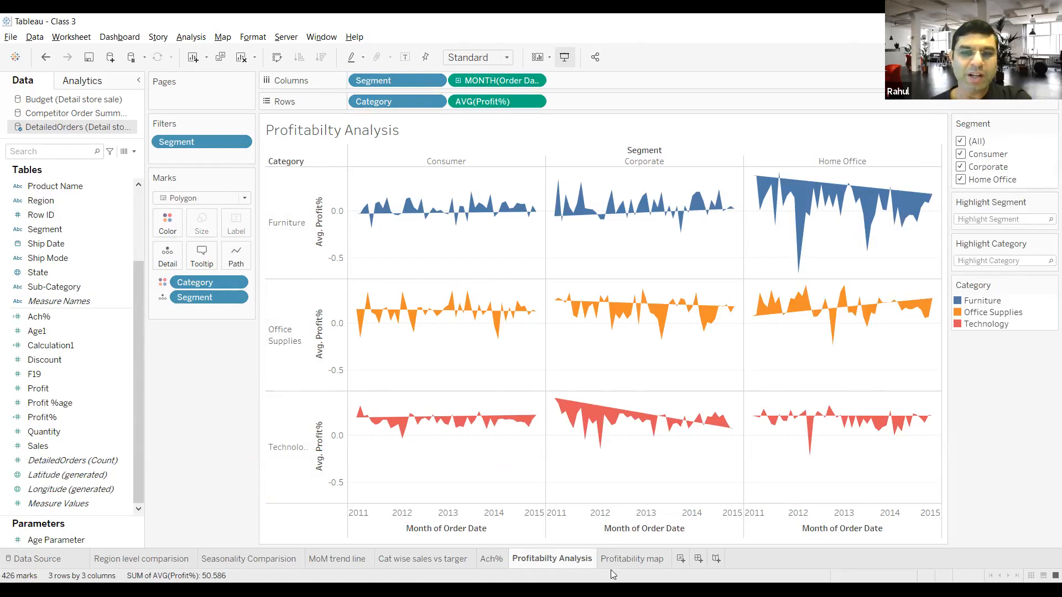
{"action": "left_click", "coordinate": [627, 560]}
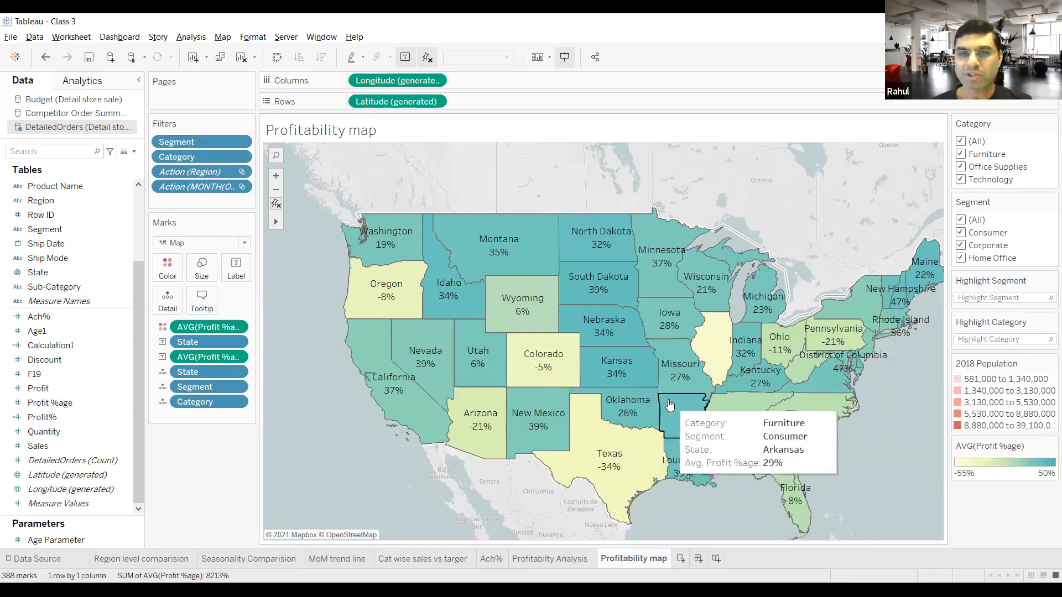
{"action": "scroll", "coordinate": [669, 404], "scroll_direction": "down", "scroll_amount": 1}
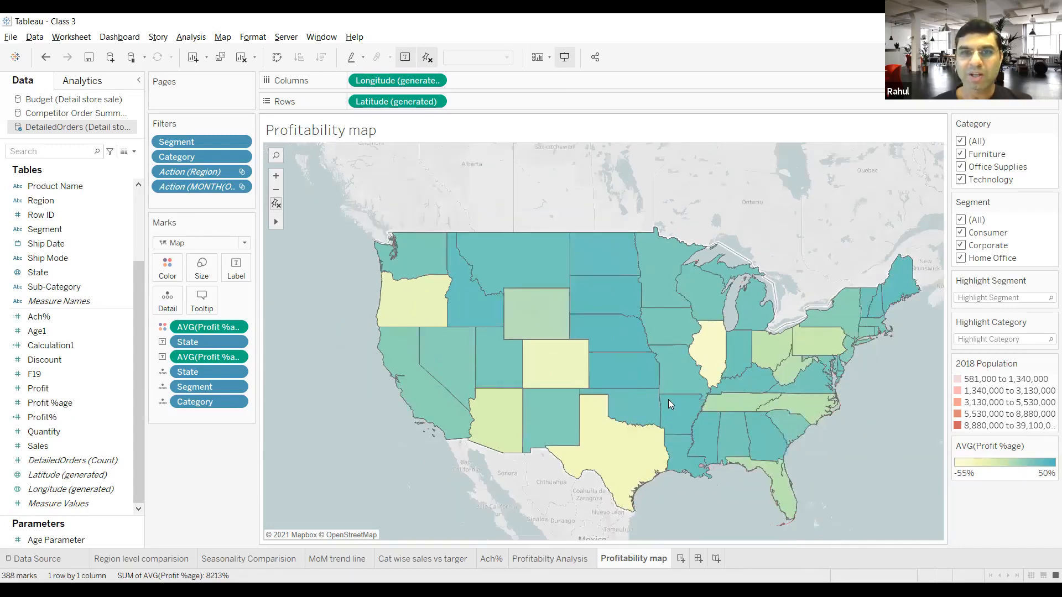
{"action": "scroll", "coordinate": [668, 399], "scroll_direction": "up", "scroll_amount": 1}
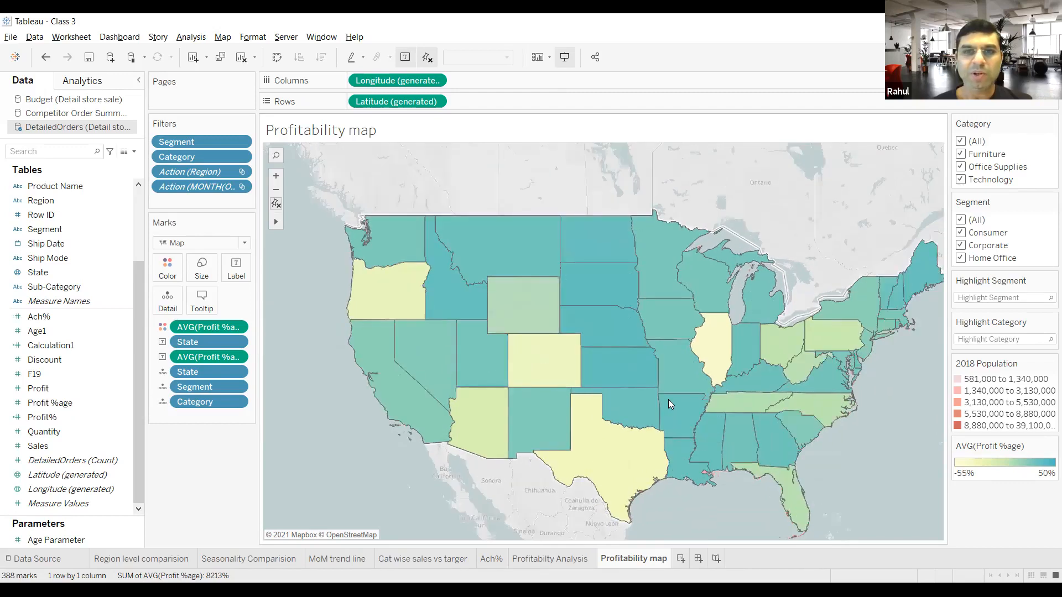
{"action": "scroll", "coordinate": [668, 400], "scroll_direction": "up", "scroll_amount": 1}
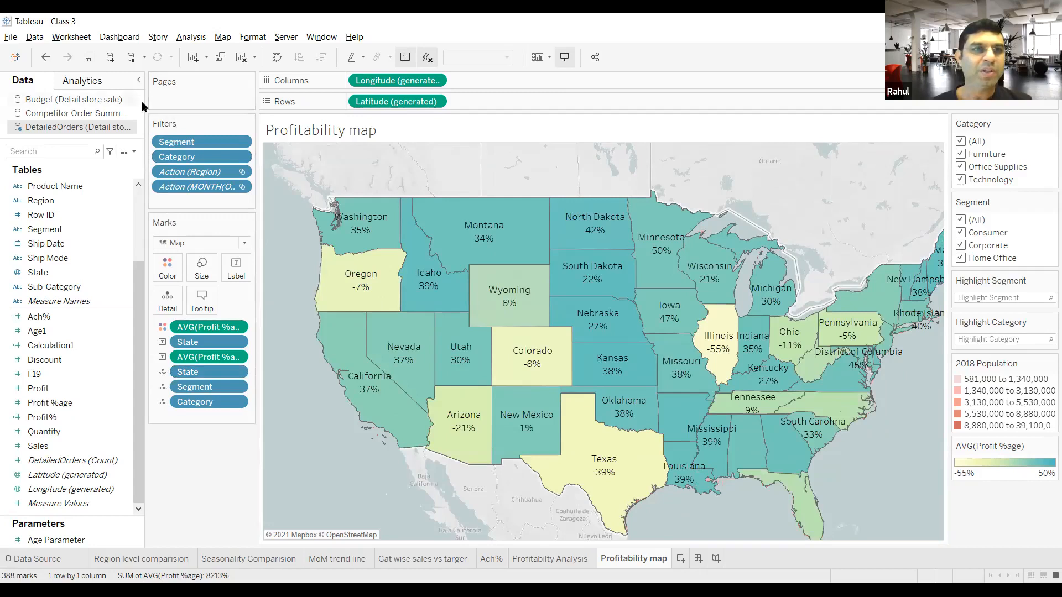
Step: Open the map layer options of the Profitability map and set the data layer to Asian population by state
{"action": "left_click", "coordinate": [224, 37]}
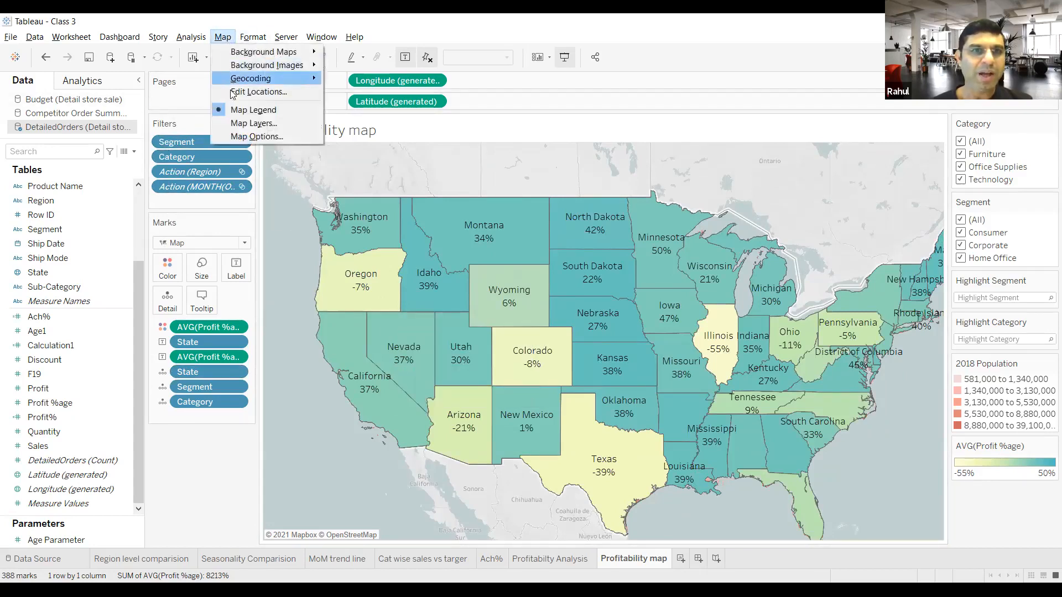
{"action": "left_click", "coordinate": [244, 125]}
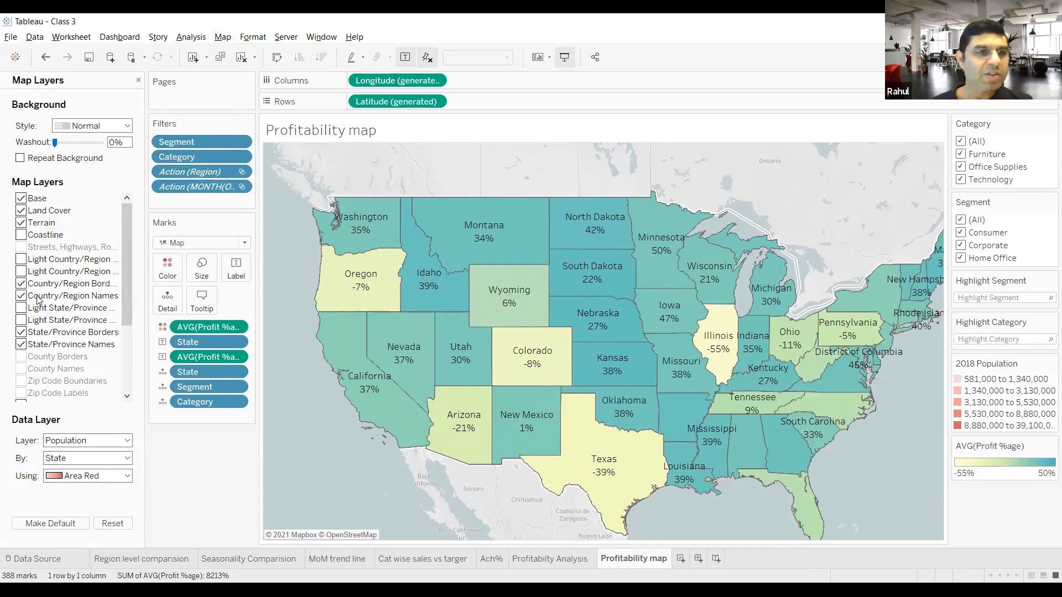
{"action": "scroll", "coordinate": [54, 333], "scroll_direction": "down", "scroll_amount": 3}
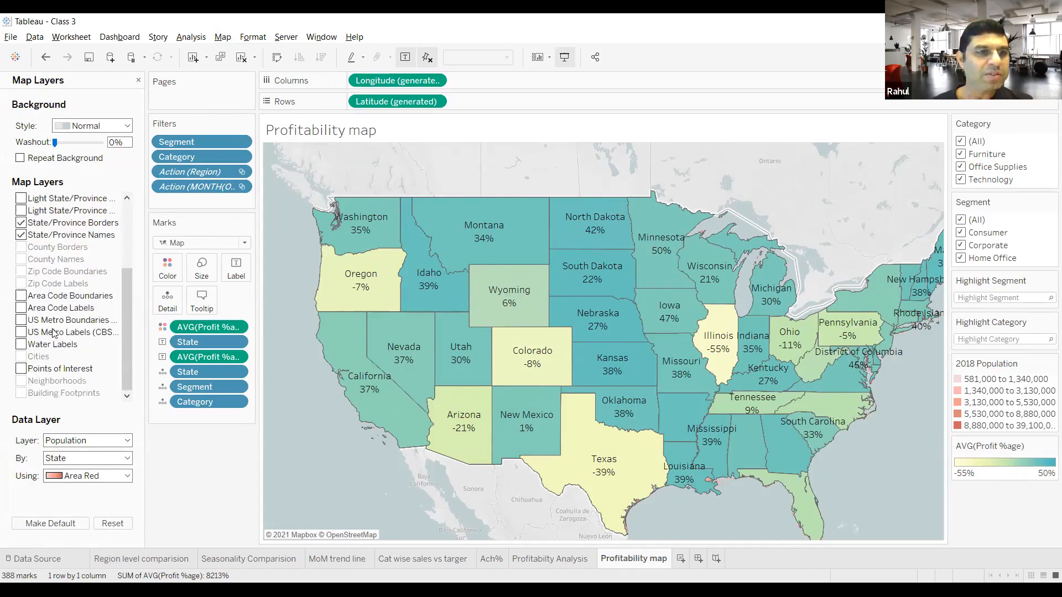
{"action": "scroll", "coordinate": [55, 354], "scroll_direction": "up", "scroll_amount": 3}
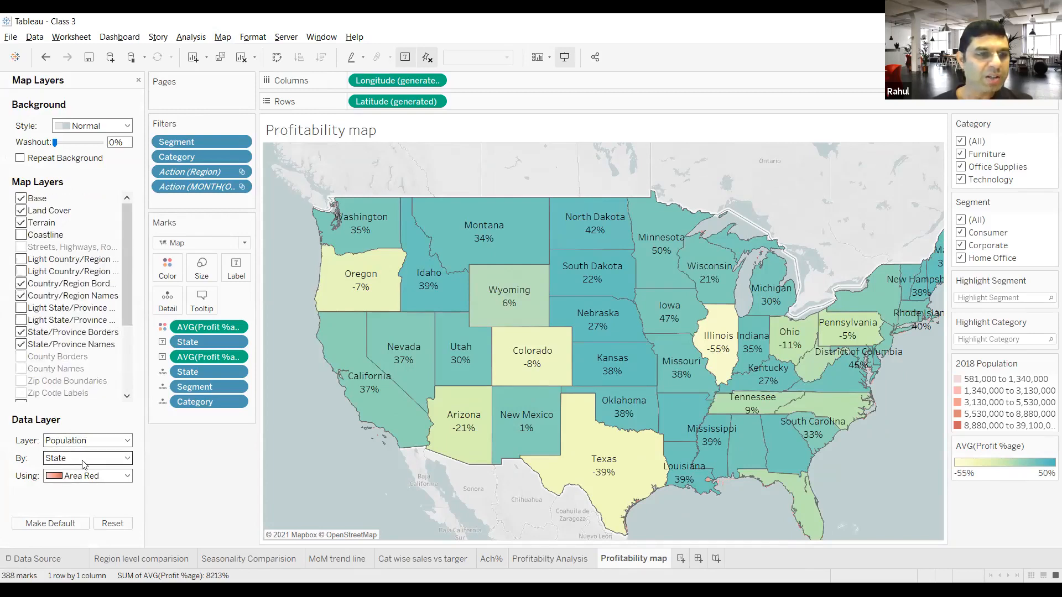
{"action": "left_click", "coordinate": [83, 464]}
{"action": "left_click", "coordinate": [81, 461]}
{"action": "left_click", "coordinate": [91, 441]}
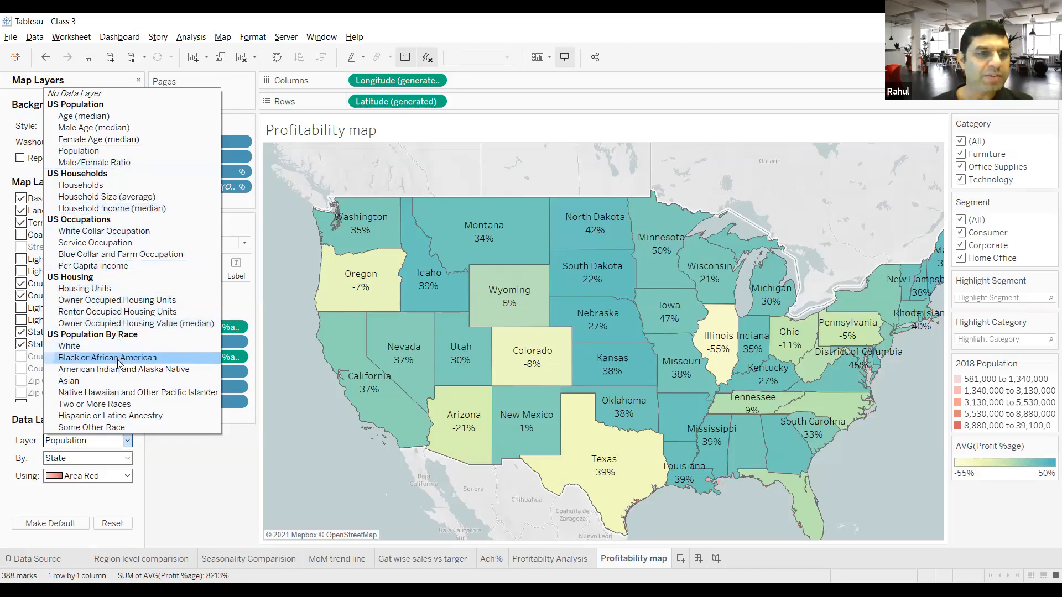
{"action": "left_click", "coordinate": [120, 380]}
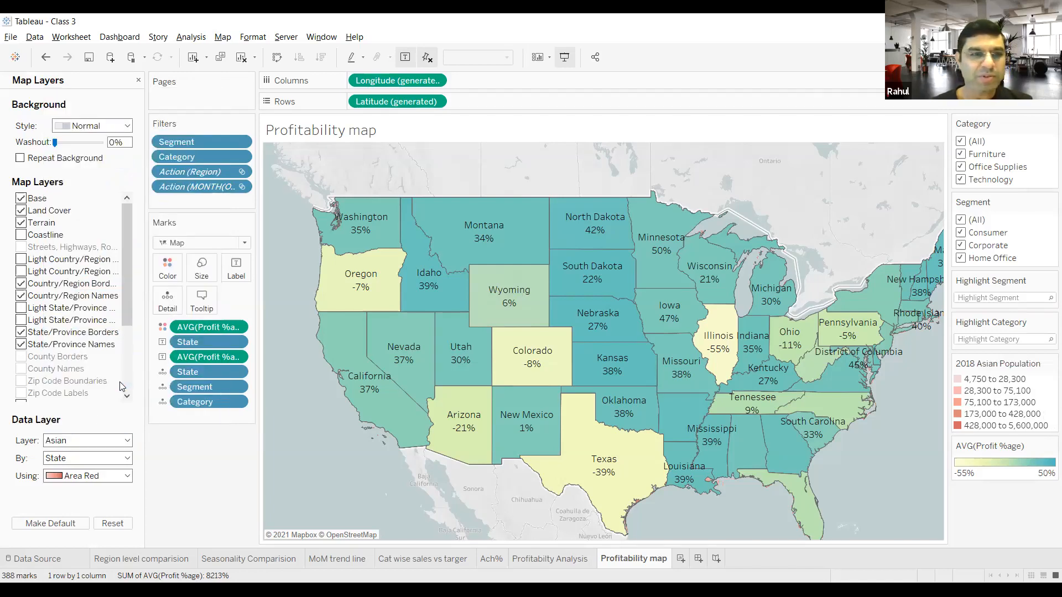
Step: Color the map's data layer with Area Green and set the background washout to 22%
{"action": "left_click", "coordinate": [81, 477]}
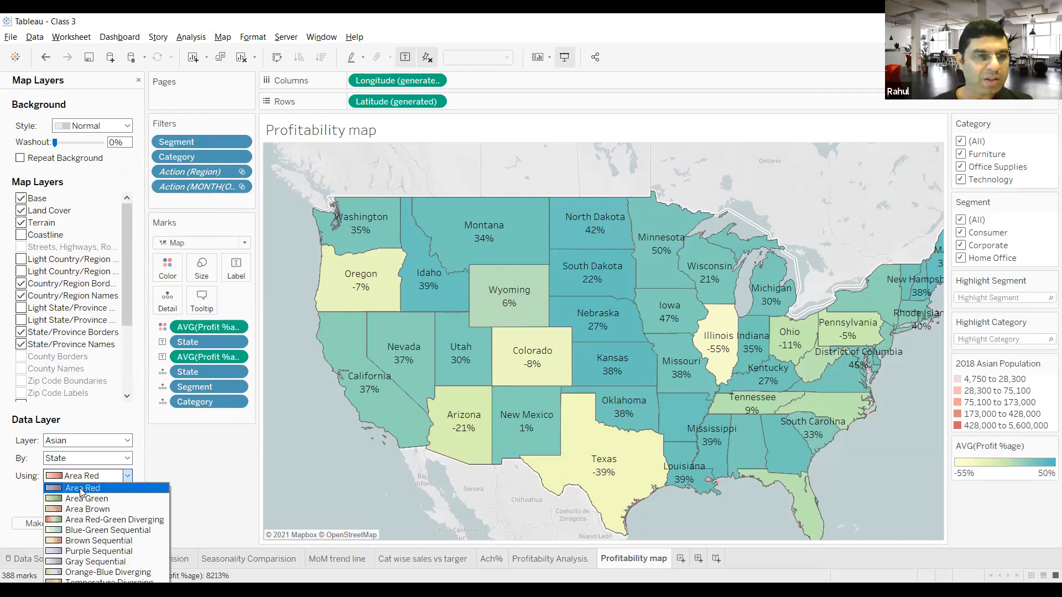
{"action": "left_click", "coordinate": [82, 498]}
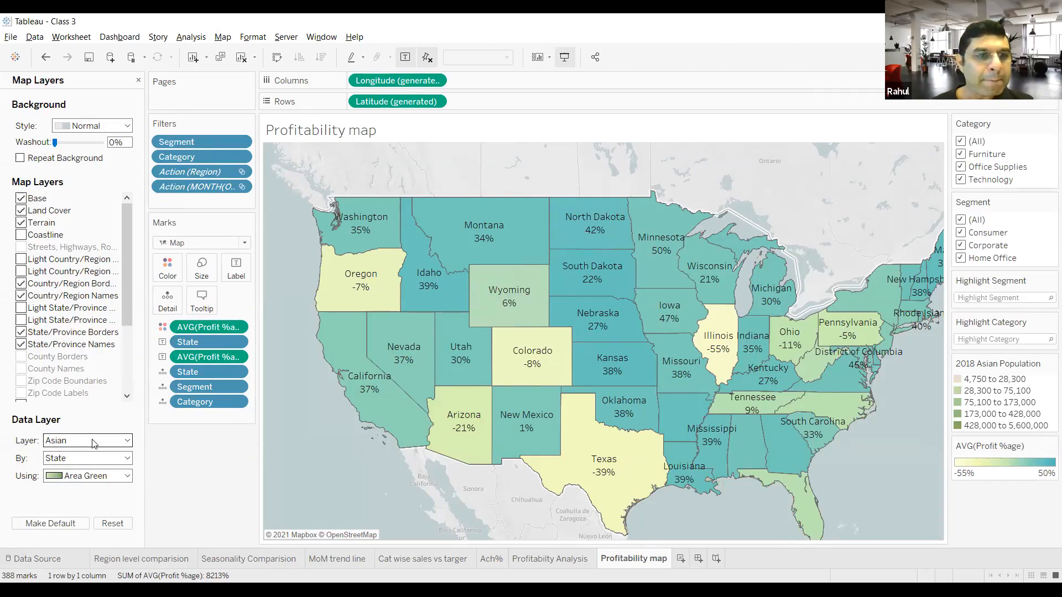
{"action": "scroll", "coordinate": [114, 301], "scroll_direction": "down", "scroll_amount": 3}
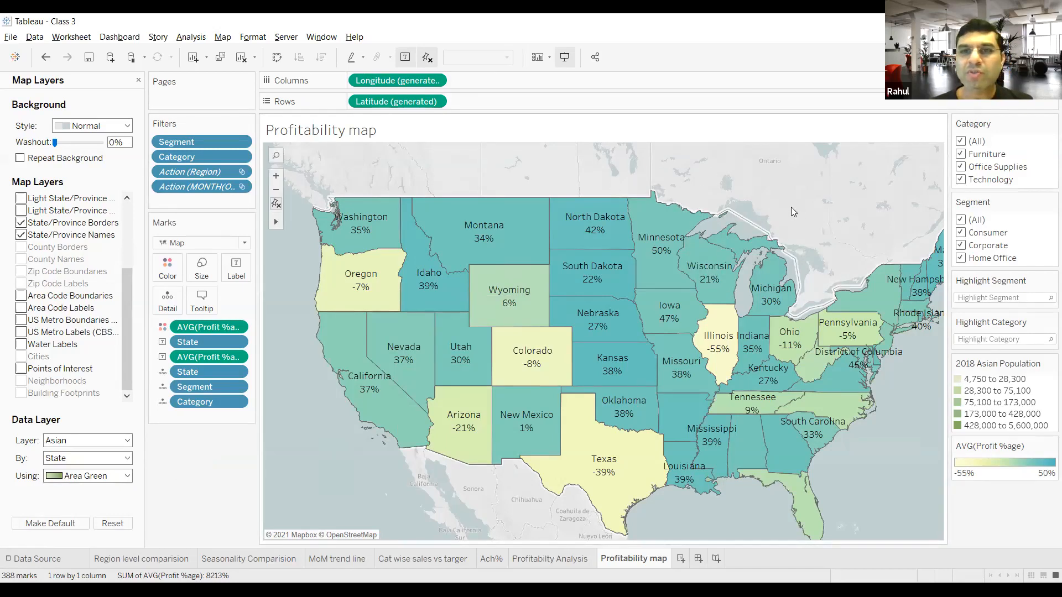
{"action": "left_click_drag", "start_coordinate": [56, 144], "coordinate": [66, 145]}
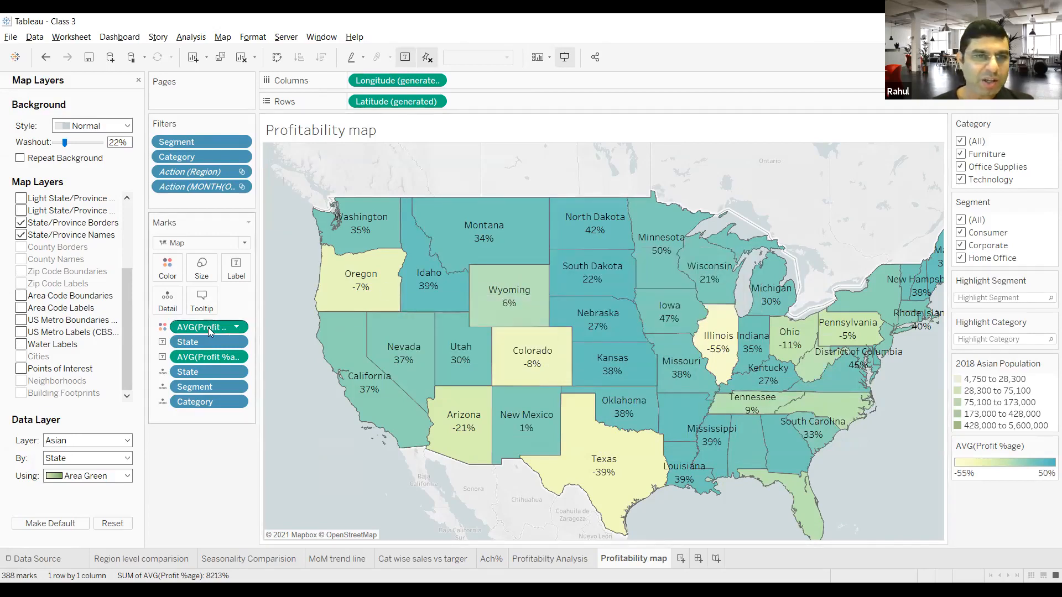
Step: Remove the average Profit %age from the map's color encoding and close the map layer options
{"action": "left_click_drag", "start_coordinate": [208, 330], "coordinate": [108, 431]}
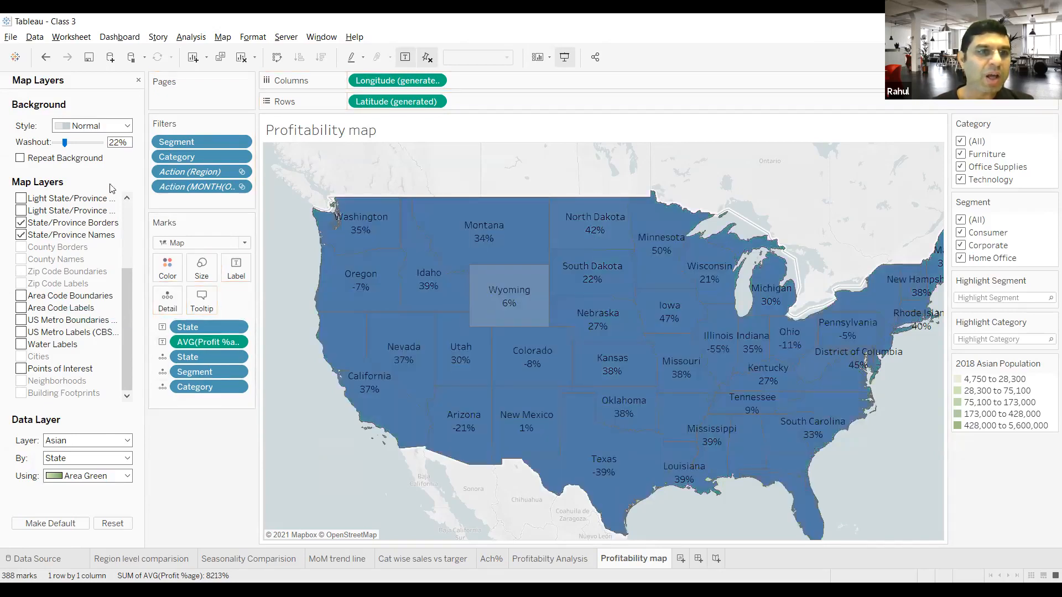
{"action": "left_click", "coordinate": [139, 80]}
{"action": "left_click", "coordinate": [87, 404]}
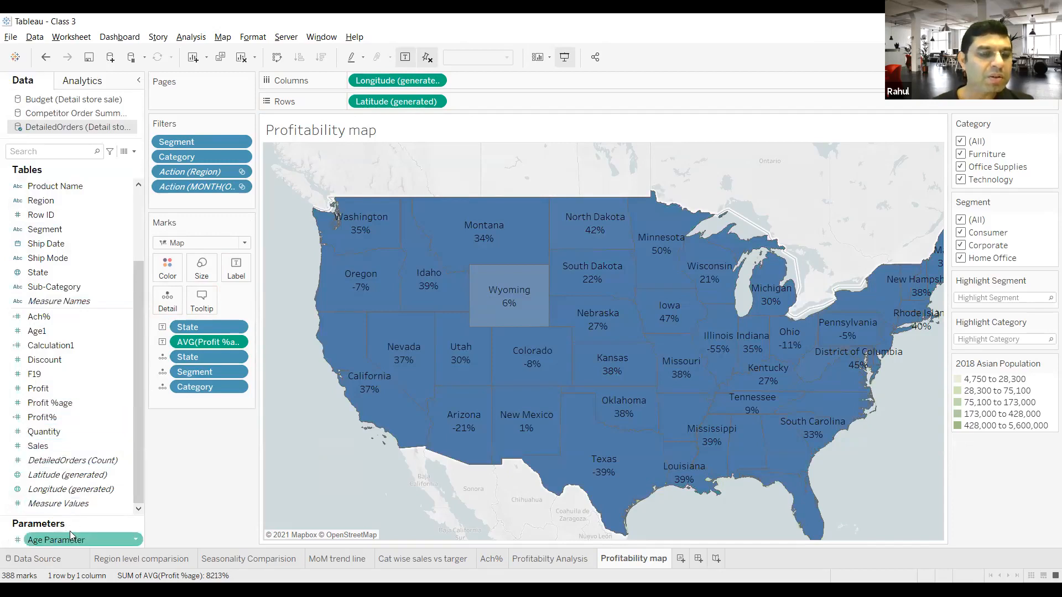
Step: Try to delete the Age Parameter and dismiss the resulting error dialogs
{"action": "right_click", "coordinate": [136, 539]}
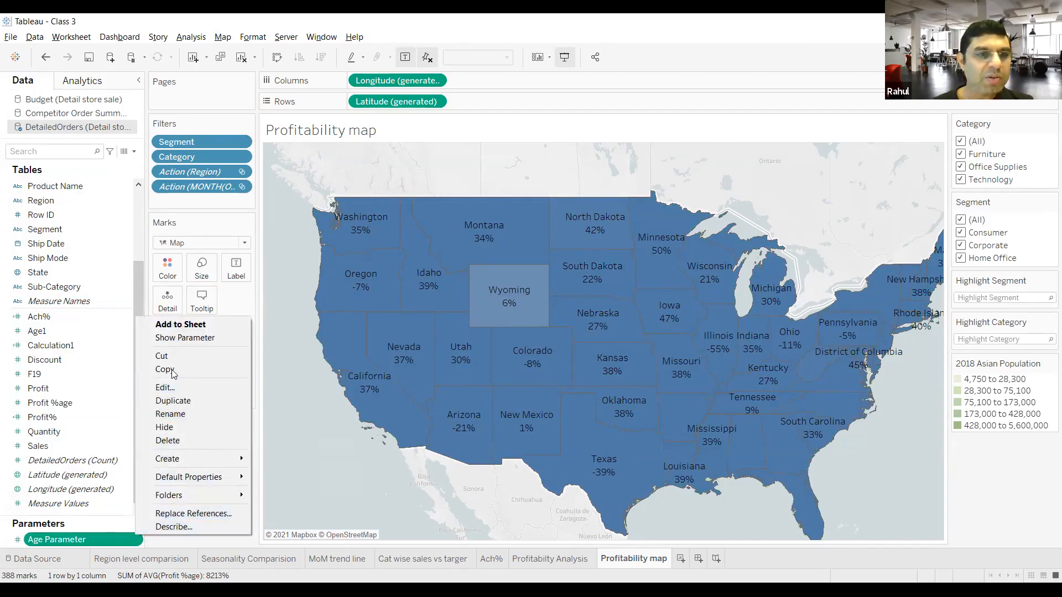
{"action": "left_click", "coordinate": [168, 441]}
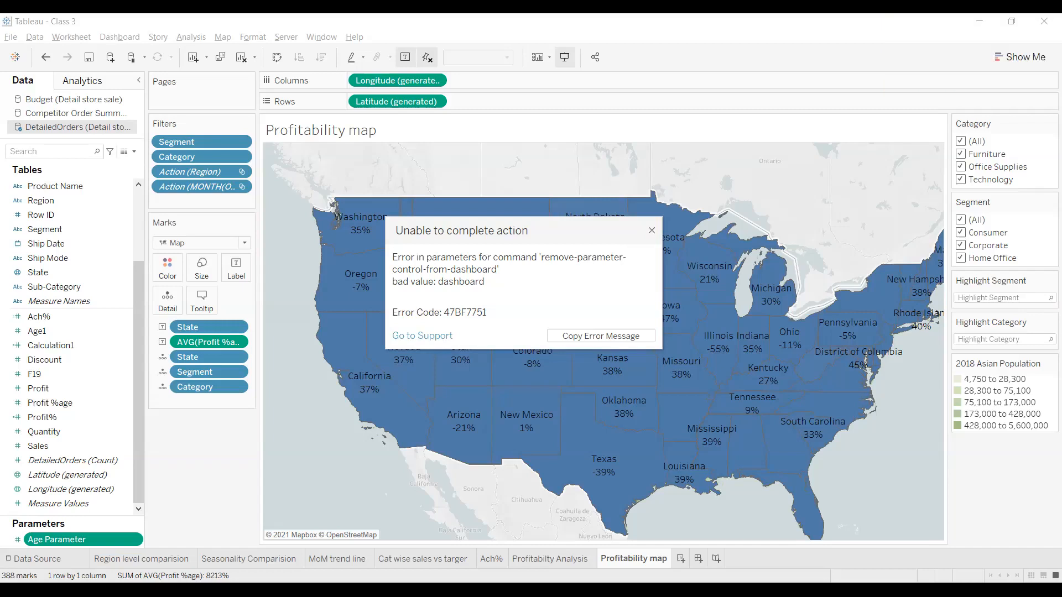
{"action": "left_click", "coordinate": [652, 232]}
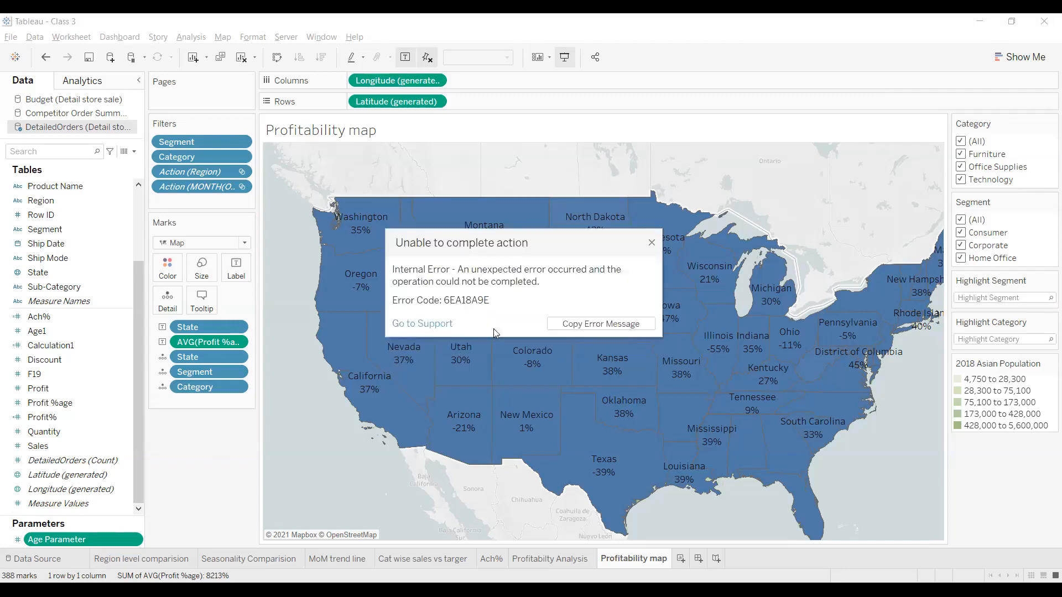
{"action": "left_click", "coordinate": [651, 243]}
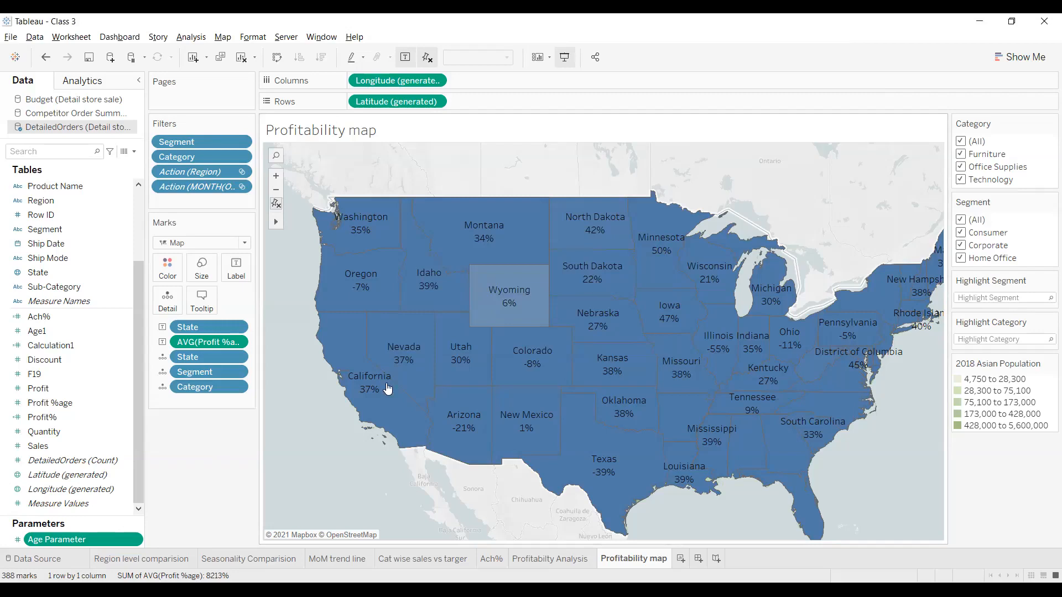
{"action": "left_click", "coordinate": [62, 459]}
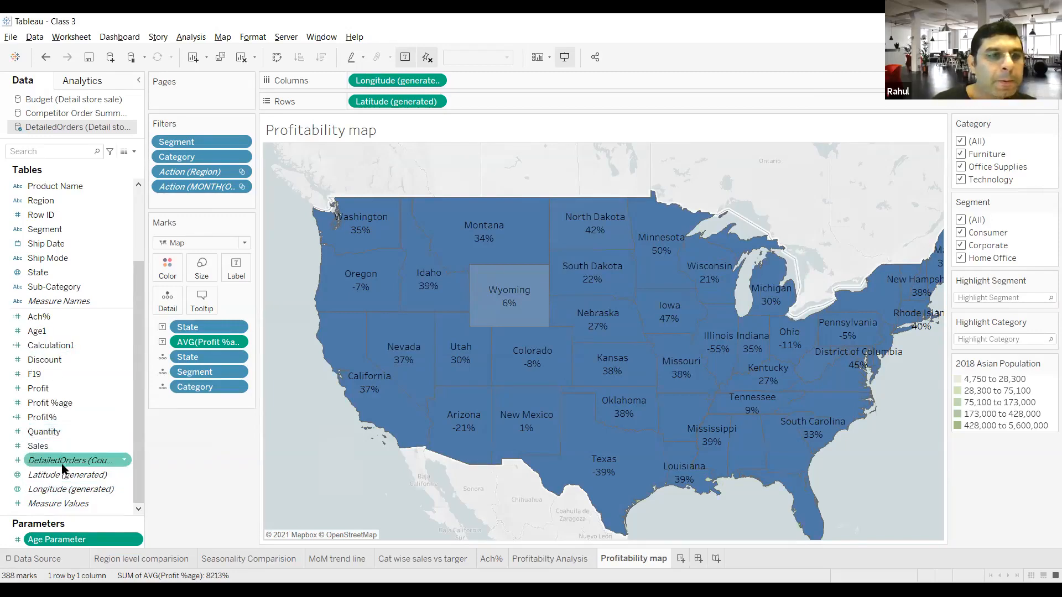
{"action": "scroll", "coordinate": [68, 446], "scroll_direction": "up", "scroll_amount": 3}
{"action": "scroll", "coordinate": [69, 446], "scroll_direction": "down", "scroll_amount": 3}
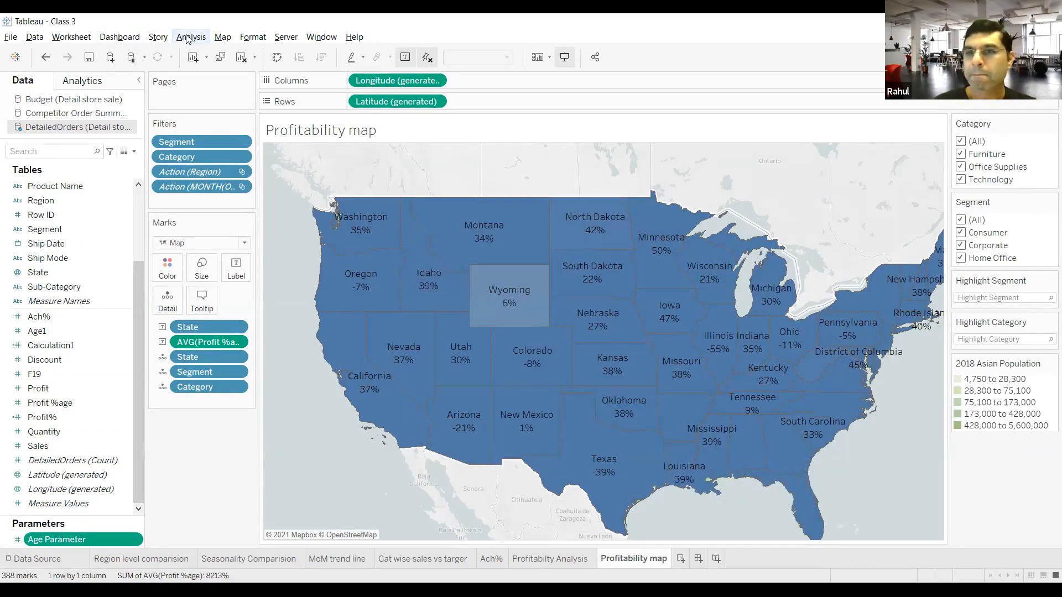
{"action": "left_click_drag", "start_coordinate": [708, 332], "coordinate": [649, 330]}
{"action": "left_click_drag", "start_coordinate": [866, 122], "coordinate": [1004, 364]}
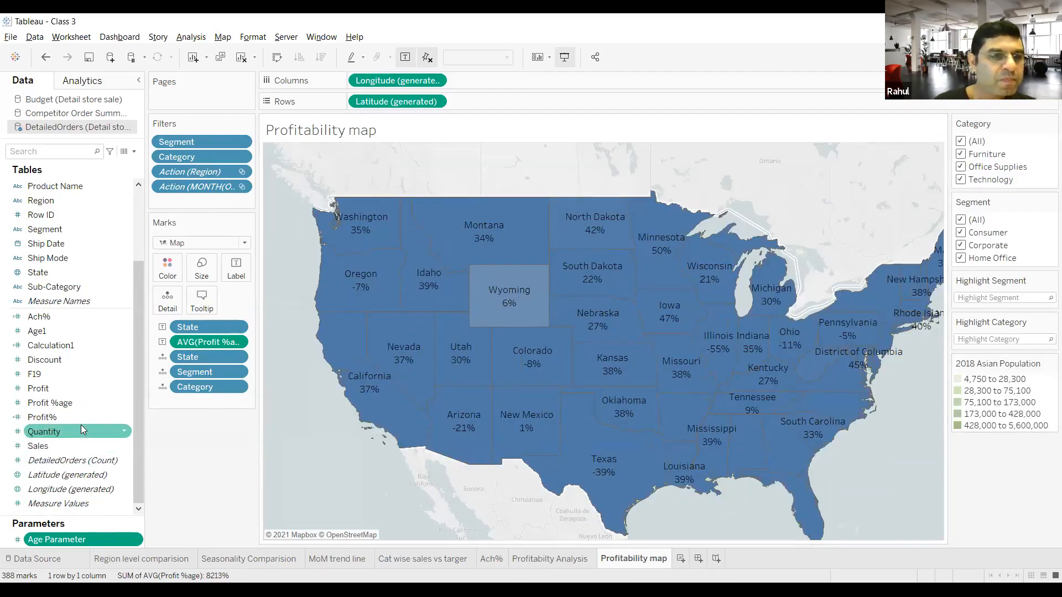
{"action": "scroll", "coordinate": [82, 430], "scroll_direction": "up", "scroll_amount": 3}
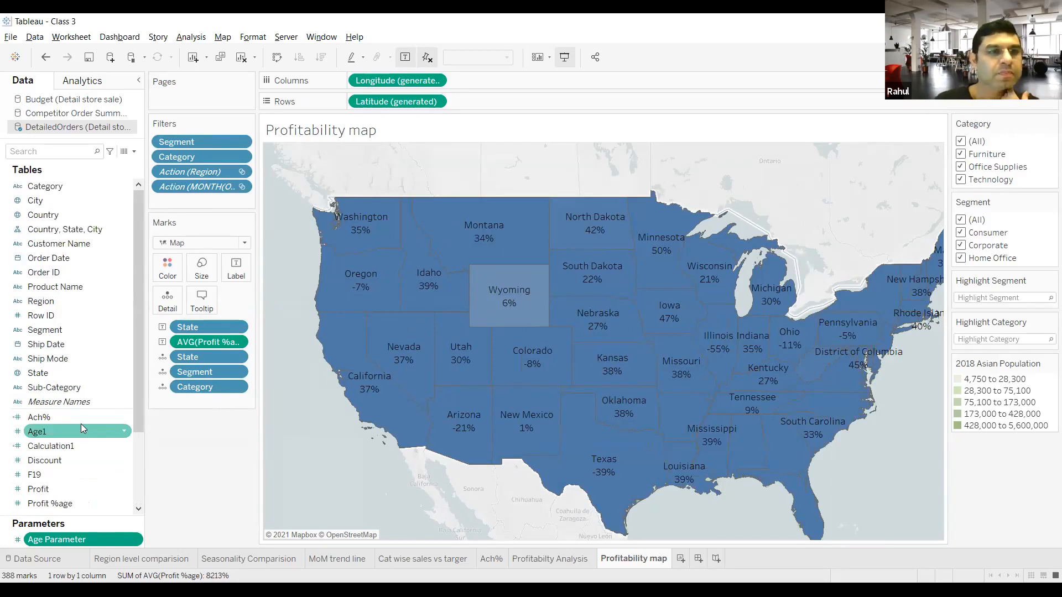
{"action": "scroll", "coordinate": [81, 429], "scroll_direction": "down", "scroll_amount": 3}
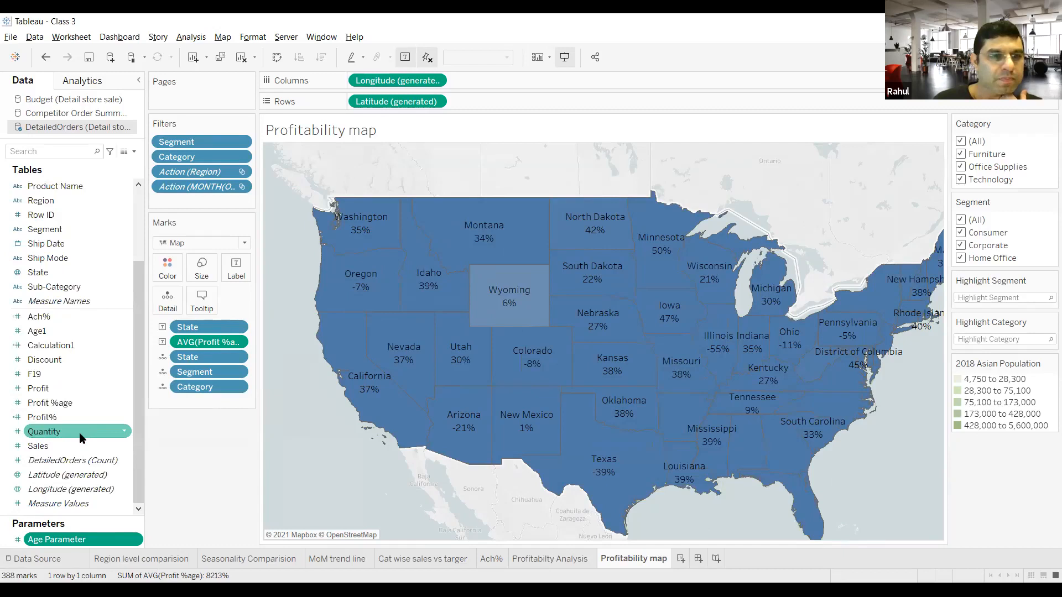
Step: Review the Profitability map's background, map layer and data layer options, and make the current settings the default
{"action": "left_click", "coordinate": [222, 37]}
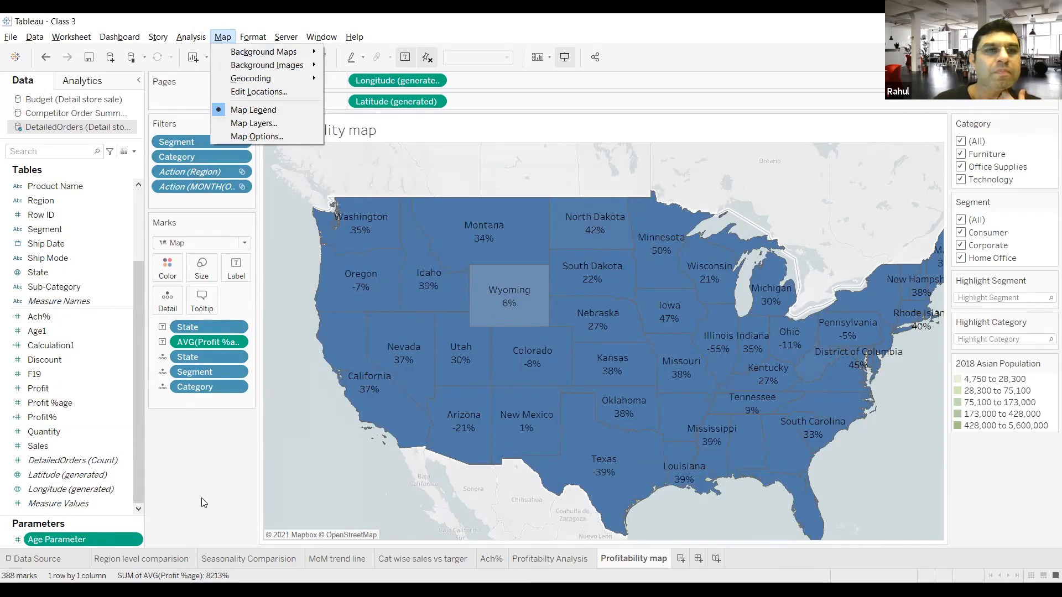
{"action": "left_click", "coordinate": [271, 126]}
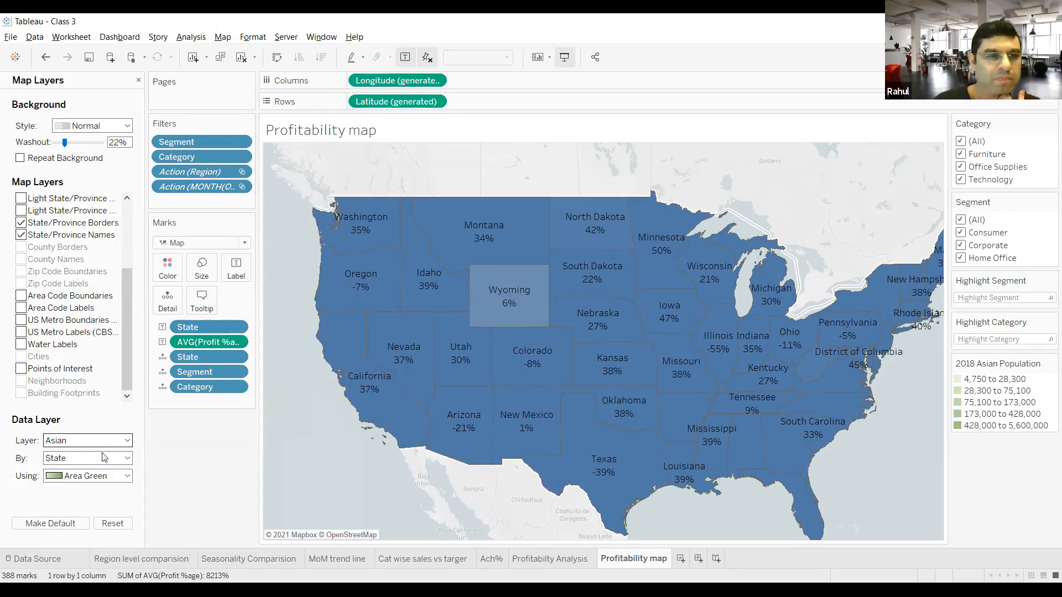
{"action": "left_click", "coordinate": [108, 476]}
{"action": "left_click", "coordinate": [102, 499]}
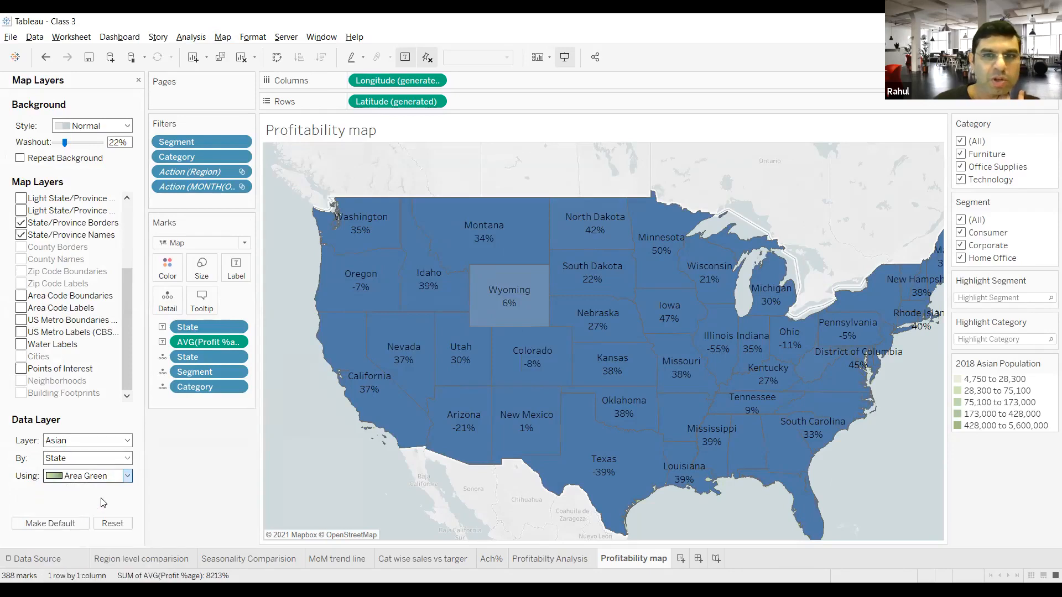
{"action": "left_click", "coordinate": [77, 442]}
{"action": "left_click", "coordinate": [82, 445]}
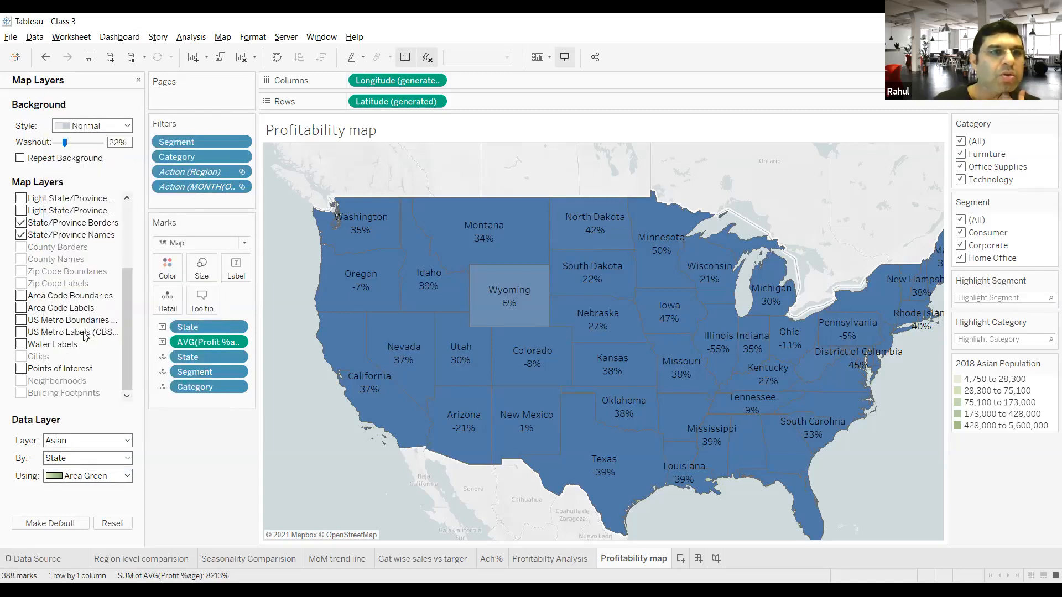
{"action": "scroll", "coordinate": [88, 336], "scroll_direction": "up", "scroll_amount": 3}
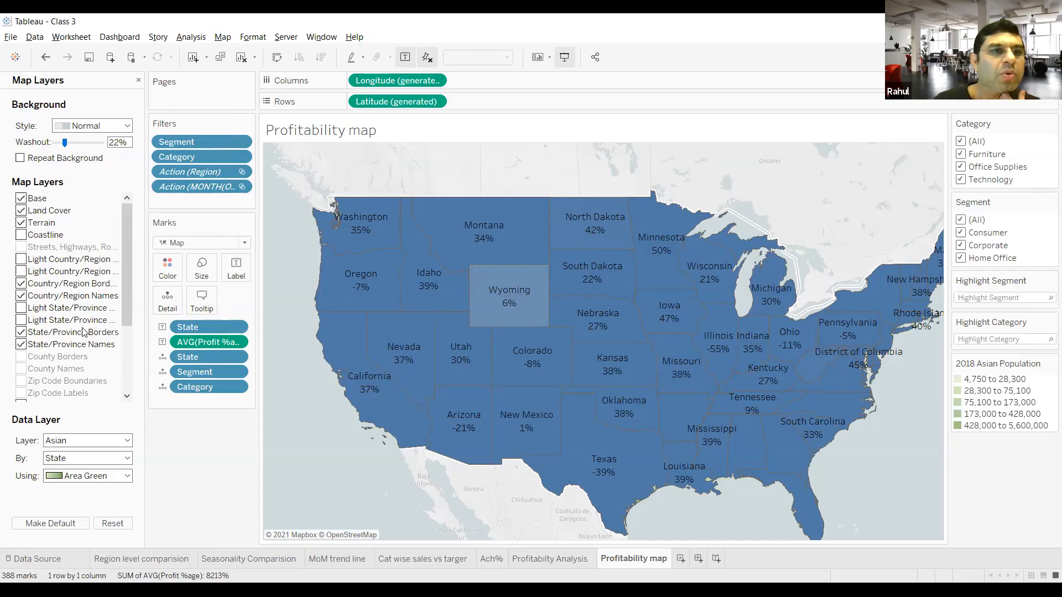
{"action": "scroll", "coordinate": [83, 332], "scroll_direction": "down", "scroll_amount": 3}
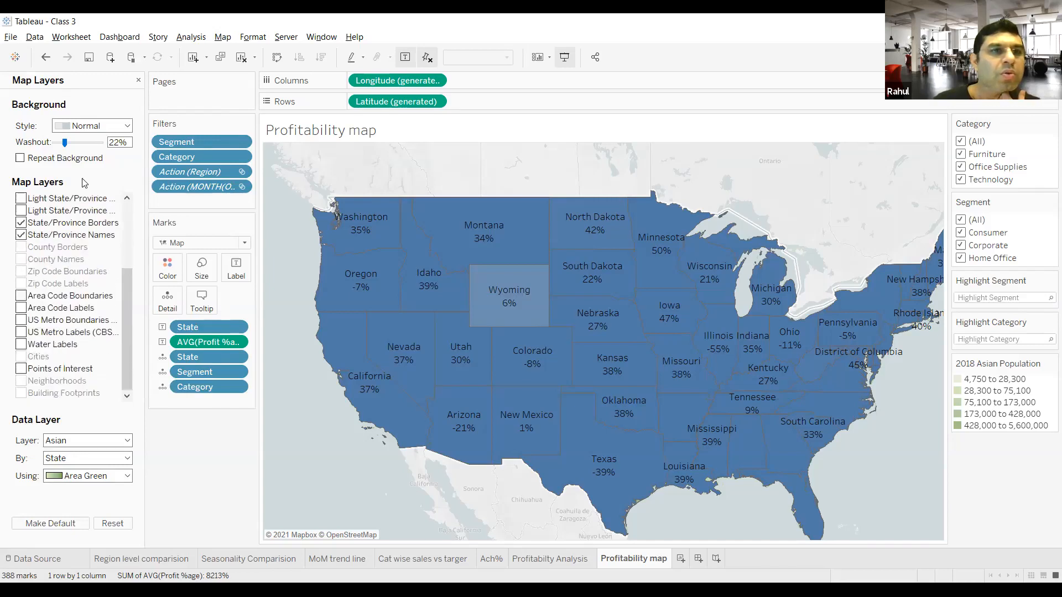
{"action": "left_click", "coordinate": [94, 127]}
{"action": "left_click", "coordinate": [93, 128]}
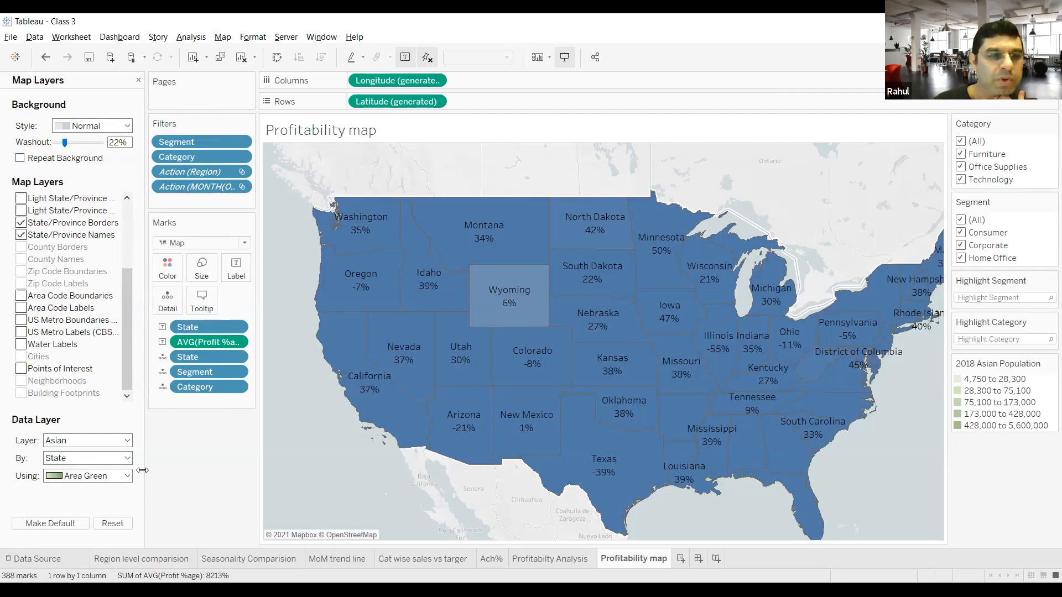
{"action": "left_click", "coordinate": [77, 524]}
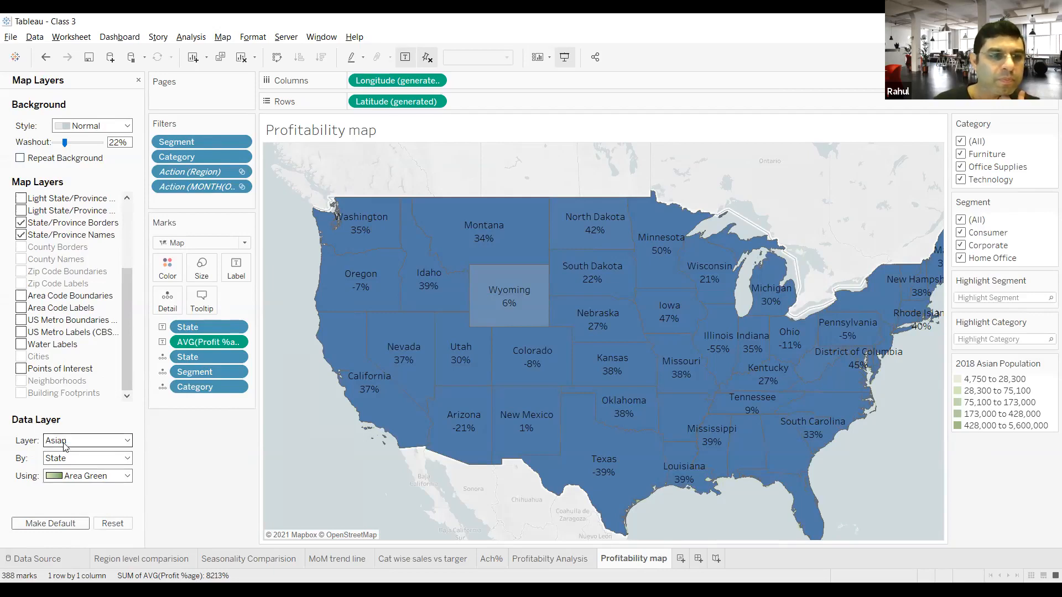
Step: Check the data layer's population and geographic level choices, keeping Asian by State
{"action": "left_click", "coordinate": [92, 459]}
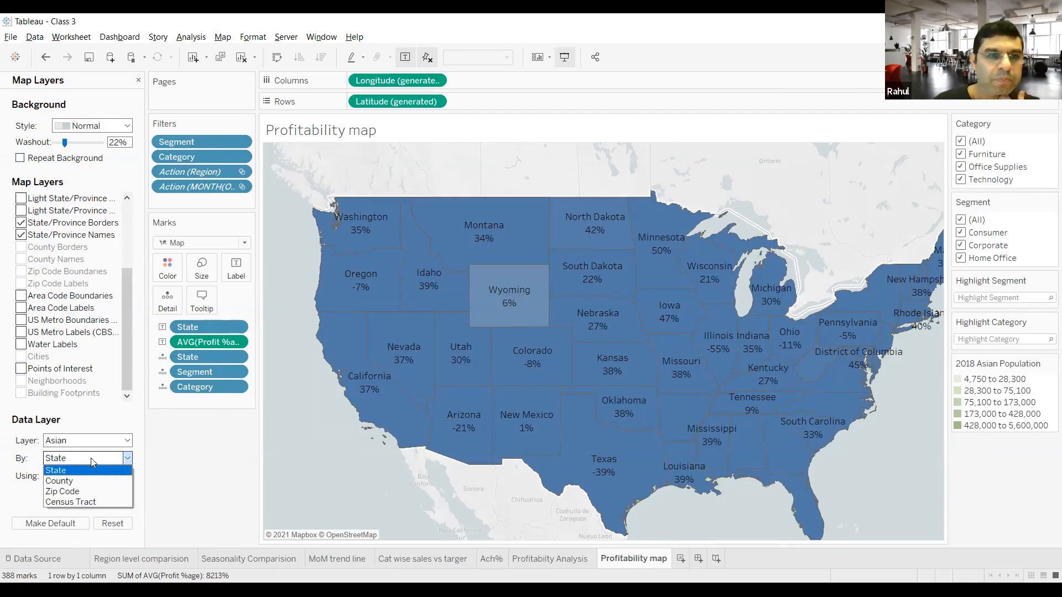
{"action": "left_click", "coordinate": [89, 459]}
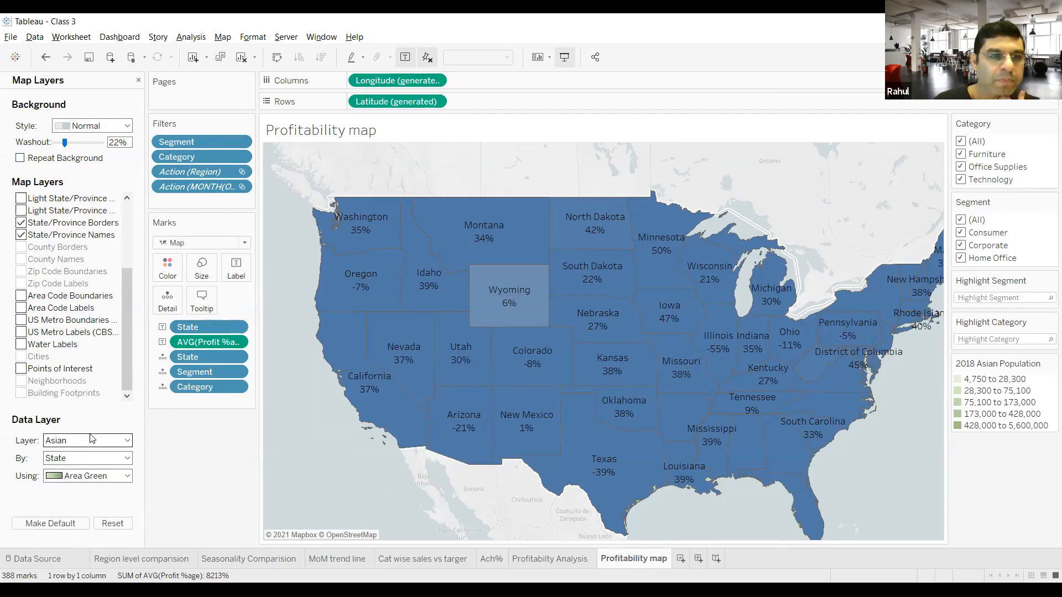
{"action": "left_click", "coordinate": [88, 440]}
{"action": "left_click", "coordinate": [98, 382]}
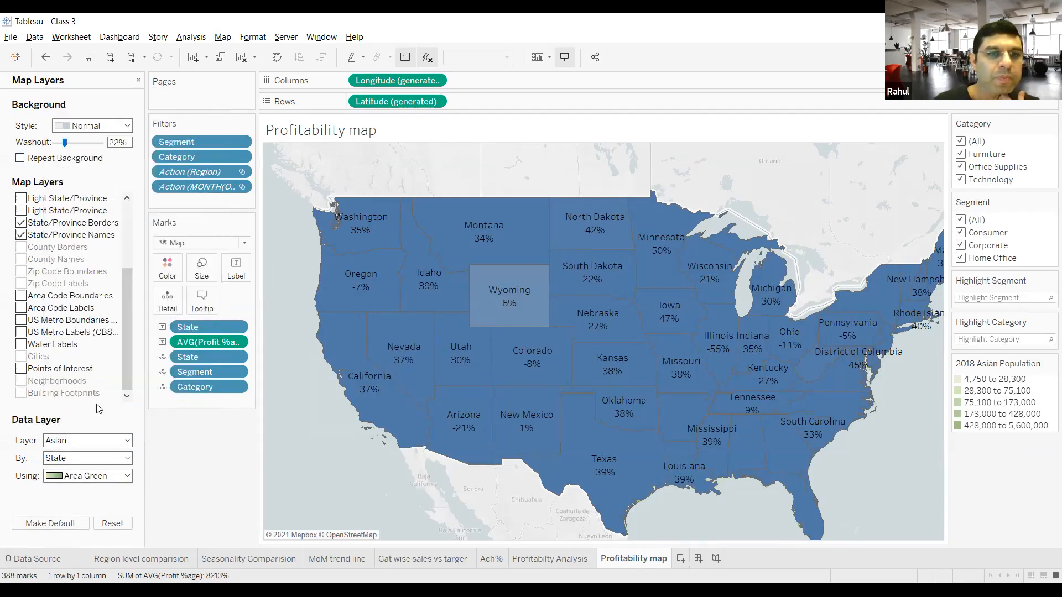
{"action": "left_click", "coordinate": [92, 459]}
{"action": "left_click", "coordinate": [92, 470]}
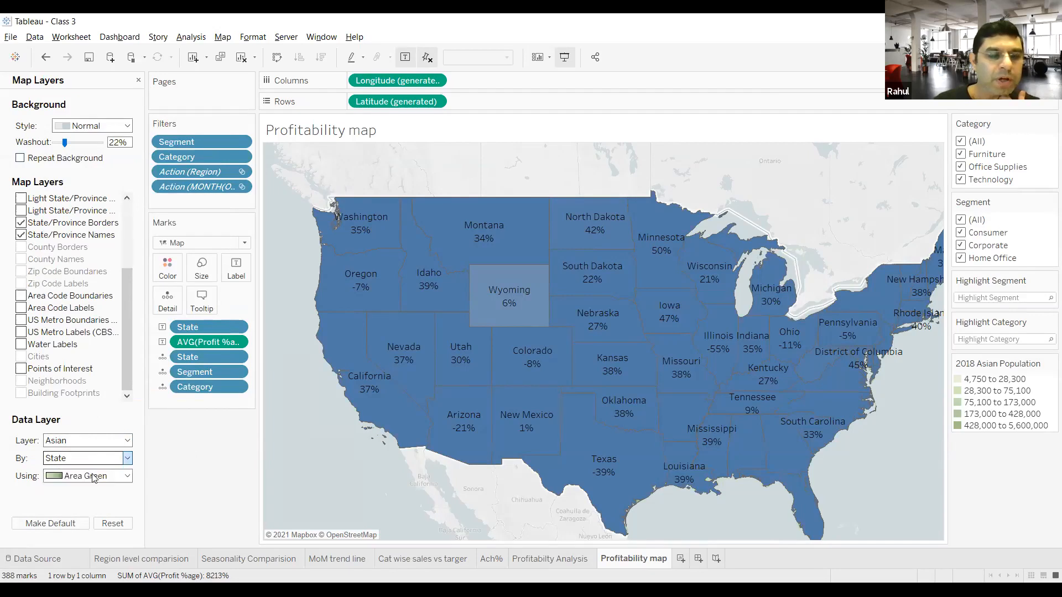
Step: Try Area Red for the data layer, switch it back to Area Green, and close the map layer options
{"action": "left_click", "coordinate": [92, 476]}
{"action": "left_click", "coordinate": [92, 488]}
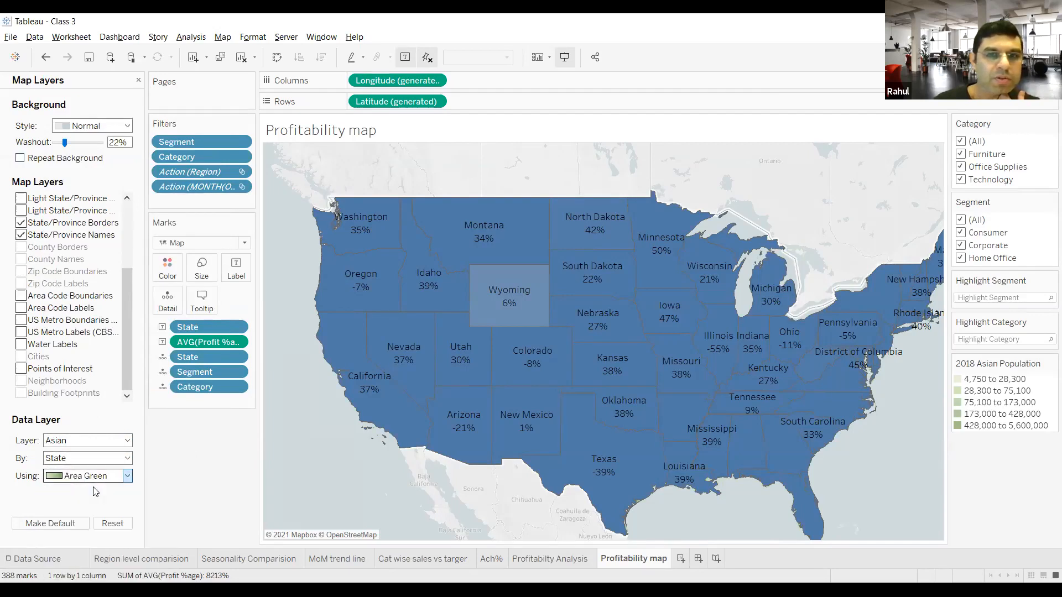
{"action": "left_click", "coordinate": [95, 481]}
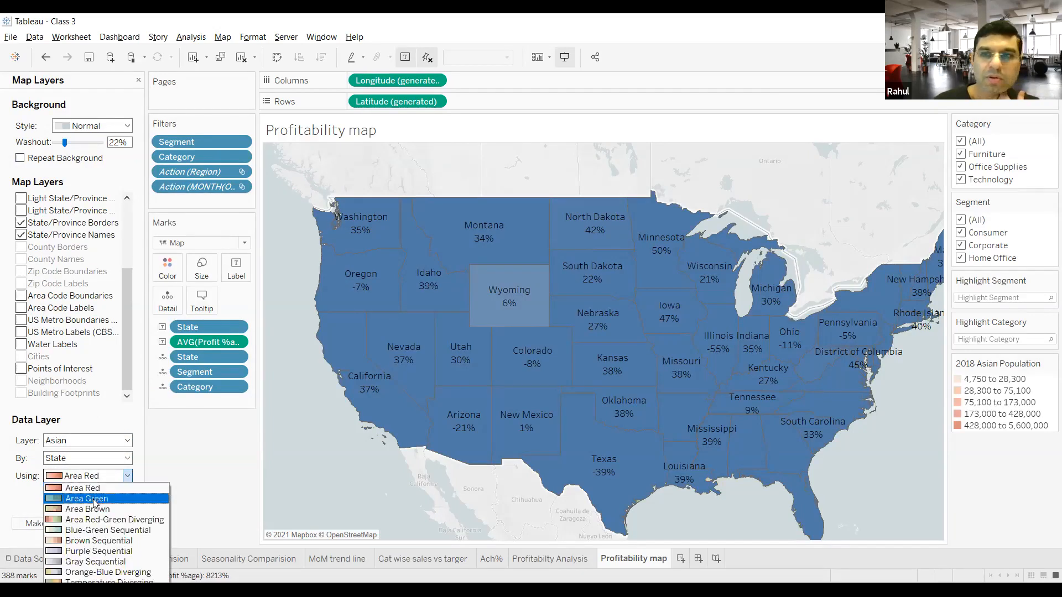
{"action": "left_click", "coordinate": [94, 500]}
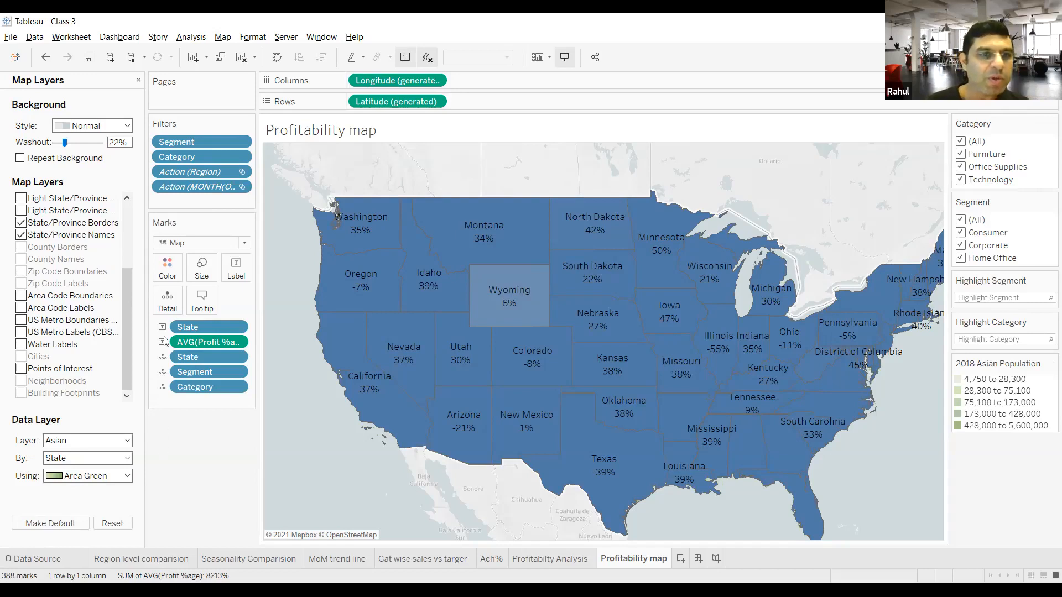
{"action": "left_click", "coordinate": [138, 81]}
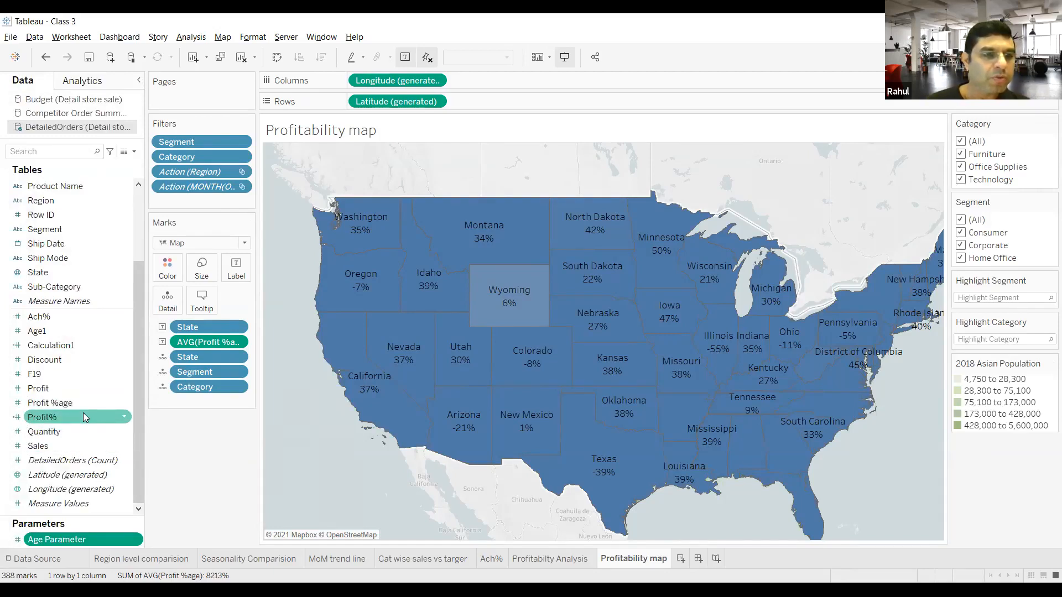
Step: Color the map's states by Profit %age with the Blue-Green Sequential palette
{"action": "left_click_drag", "start_coordinate": [83, 405], "coordinate": [156, 271]}
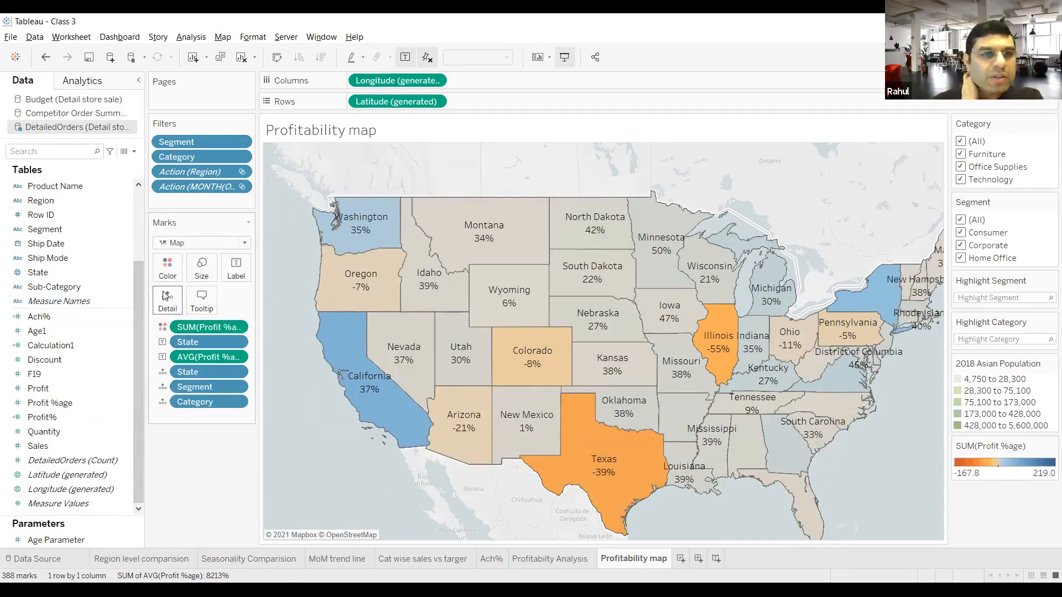
{"action": "left_click", "coordinate": [167, 271]}
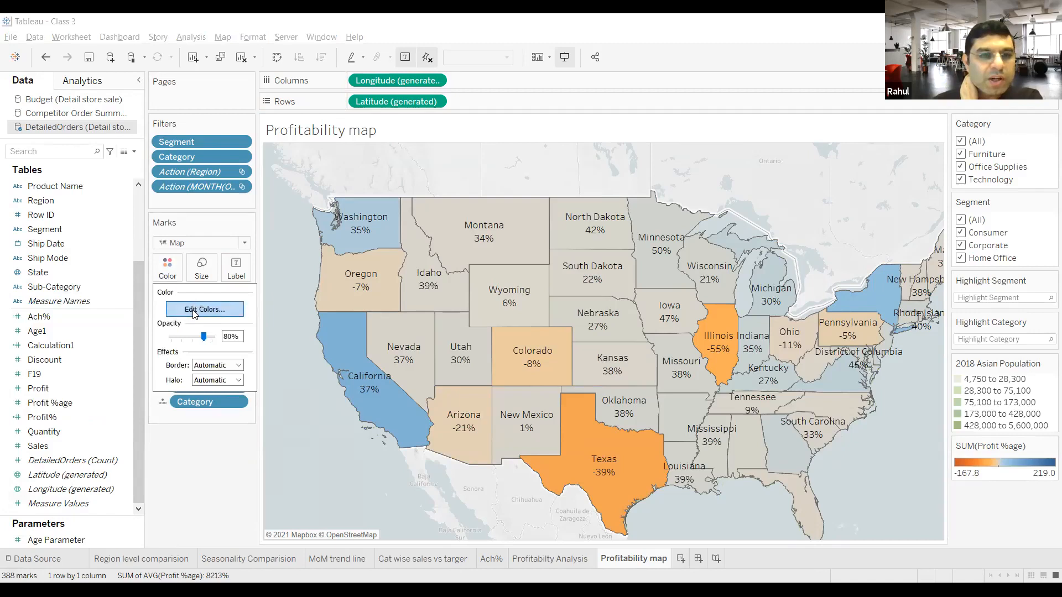
{"action": "left_click", "coordinate": [194, 311]}
{"action": "left_click", "coordinate": [555, 252]}
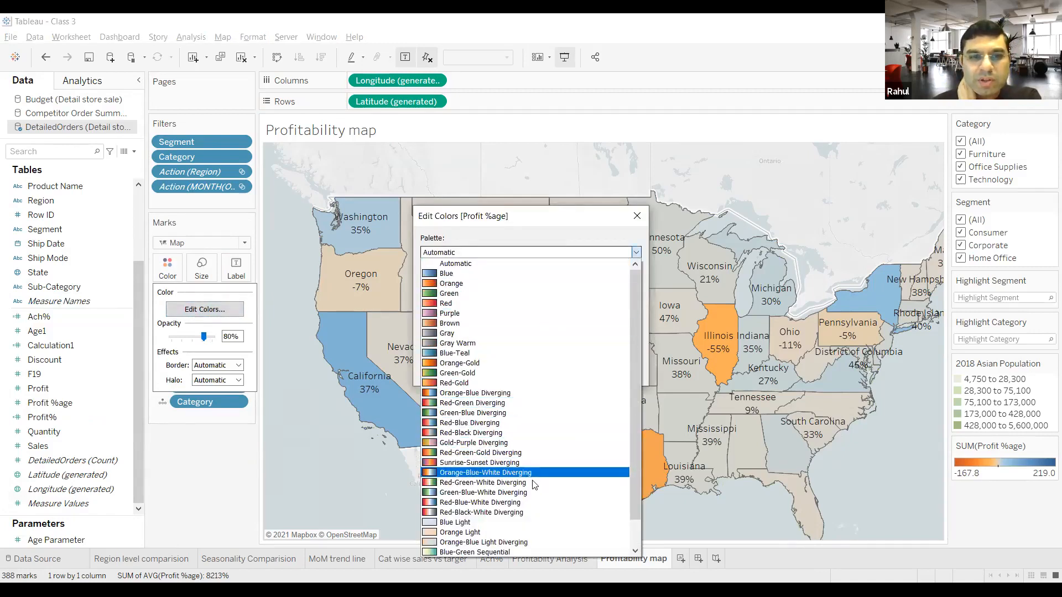
{"action": "left_click", "coordinate": [520, 551]}
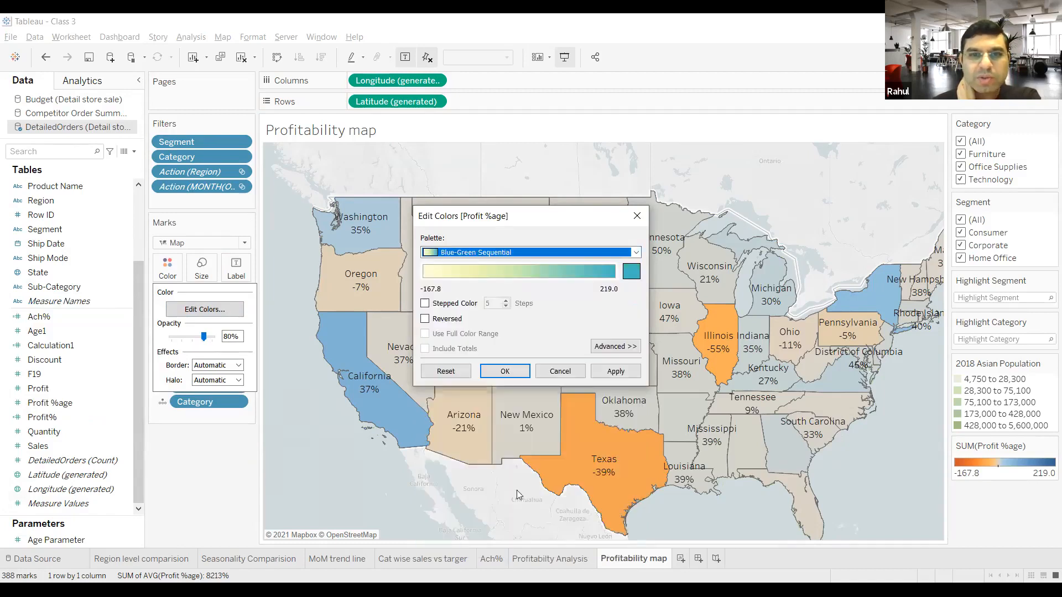
{"action": "left_click", "coordinate": [502, 370]}
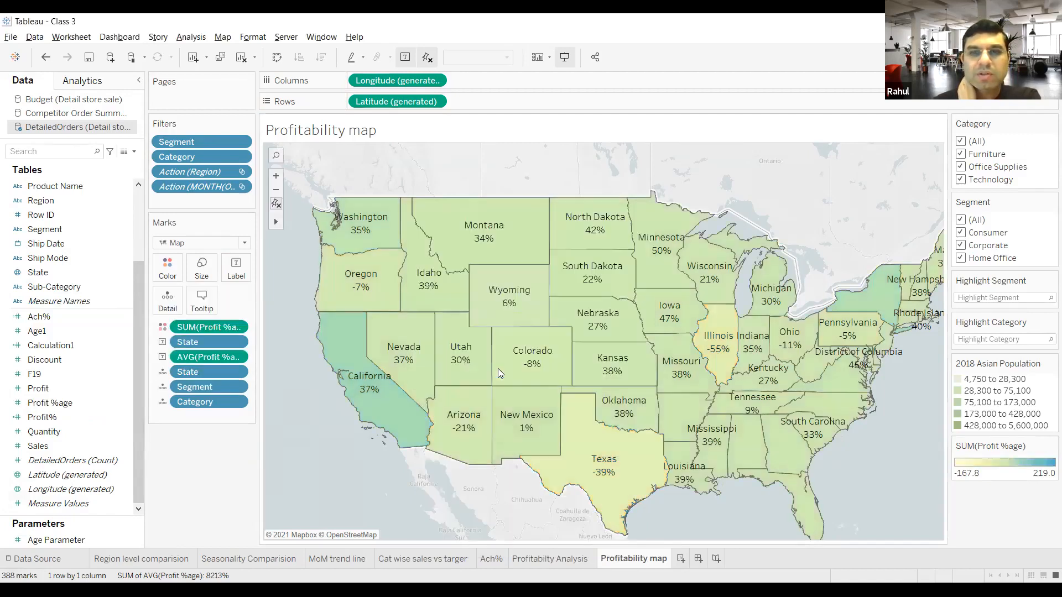
Step: Change the aggregation of the Profit %age color field to Average
{"action": "left_click", "coordinate": [238, 327]}
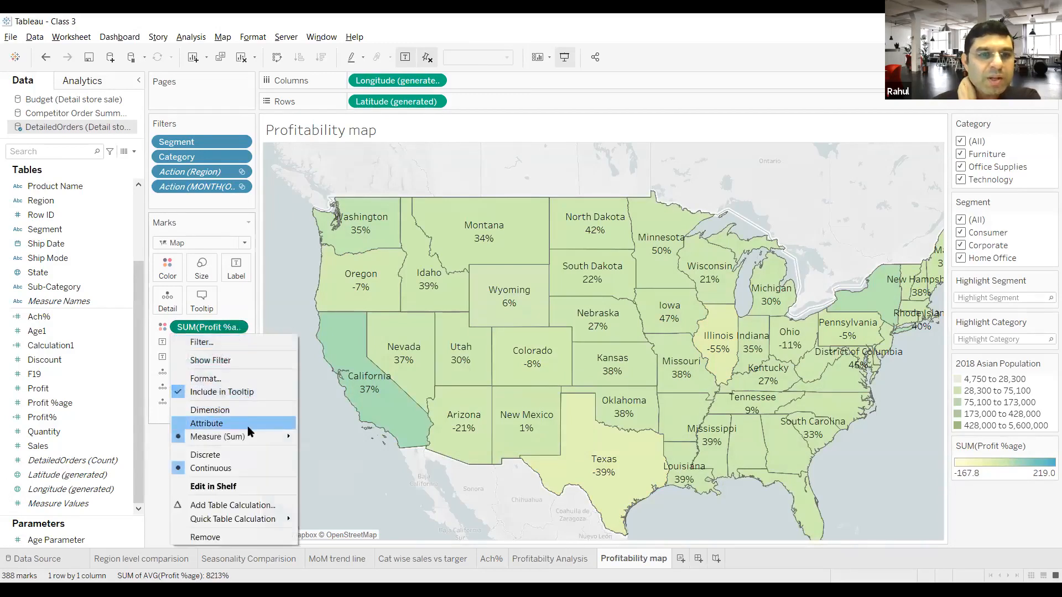
{"action": "mouse_move", "coordinate": [248, 438]}
{"action": "left_click", "coordinate": [321, 451]}
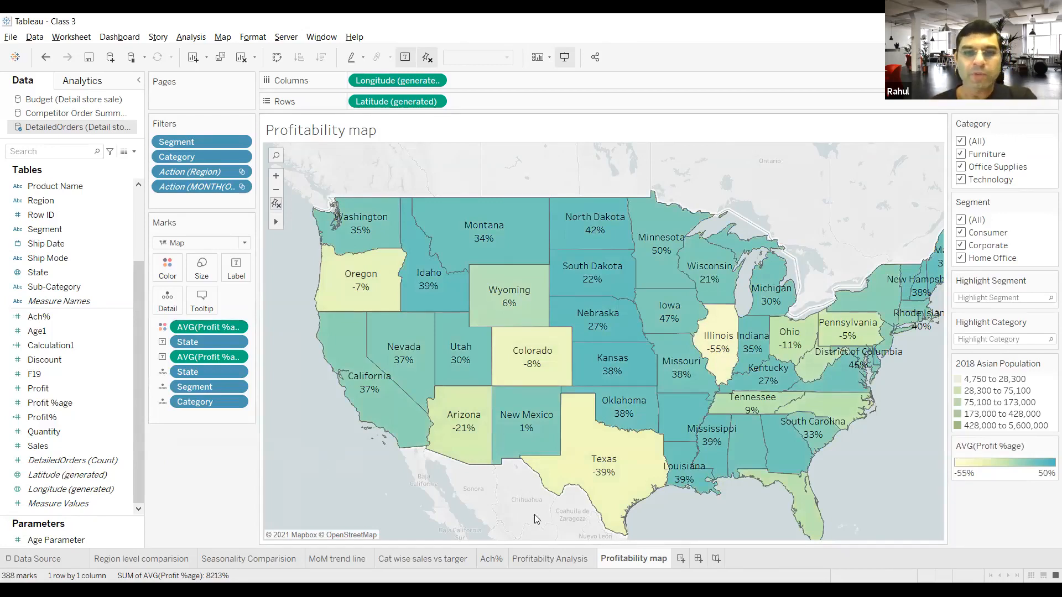
Step: Add a new worksheet and connect the Customer Database Excel workbook from the Class 3 folder as a data source
{"action": "left_click", "coordinate": [681, 560]}
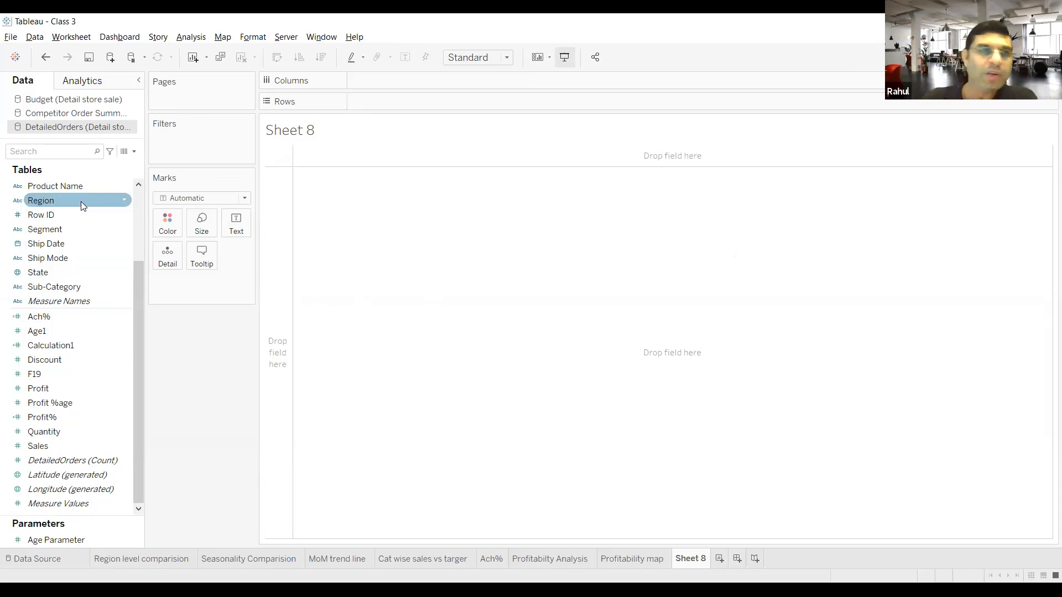
{"action": "left_click", "coordinate": [31, 37]}
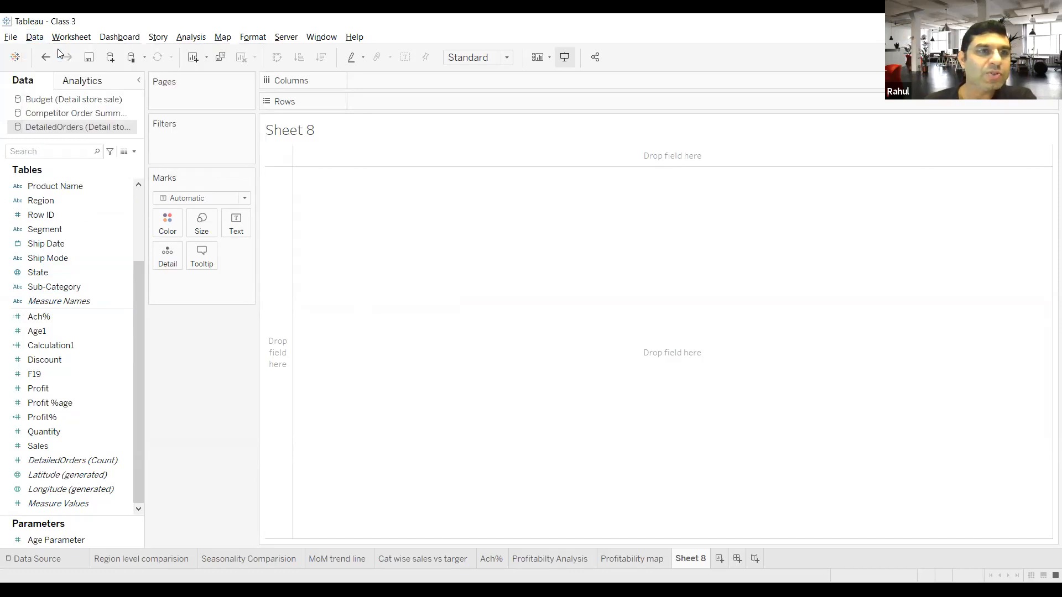
{"action": "key", "text": "ctrl+d"}
{"action": "left_click", "coordinate": [149, 137]}
{"action": "left_click", "coordinate": [177, 130]}
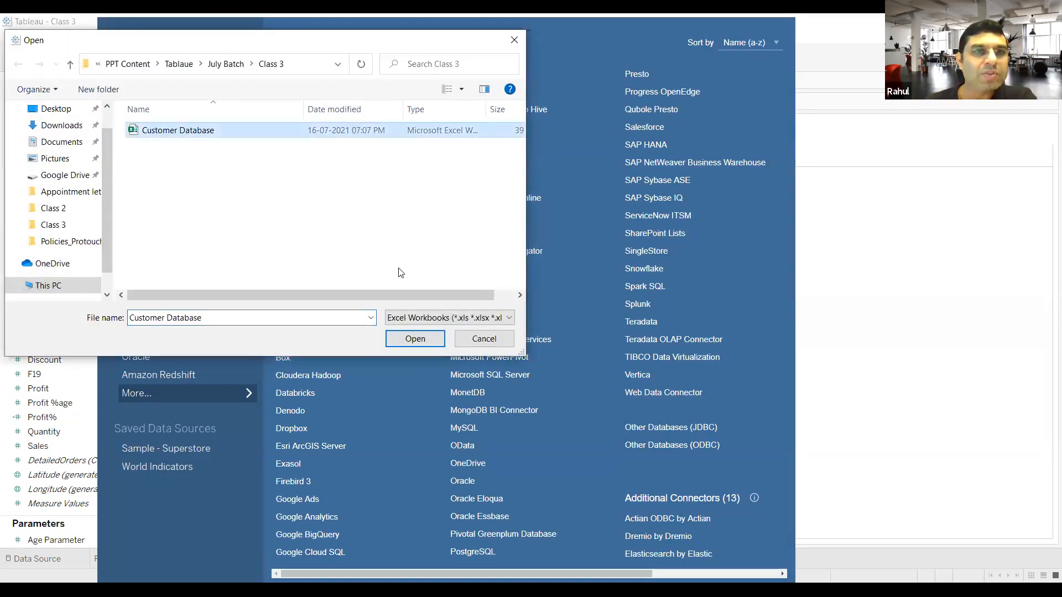
{"action": "left_click", "coordinate": [418, 334]}
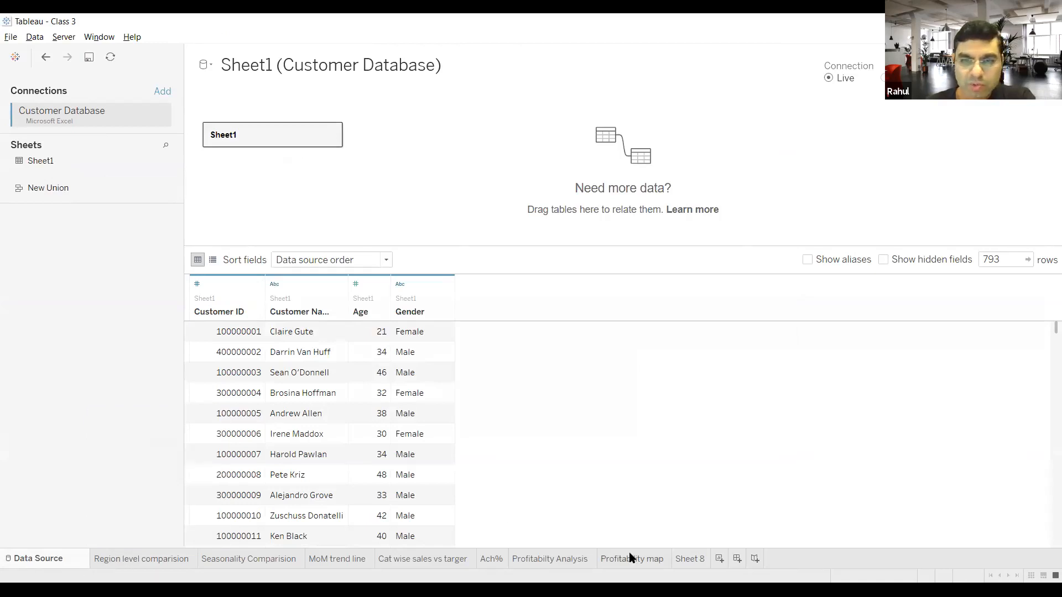
{"action": "mouse_move", "coordinate": [641, 559]}
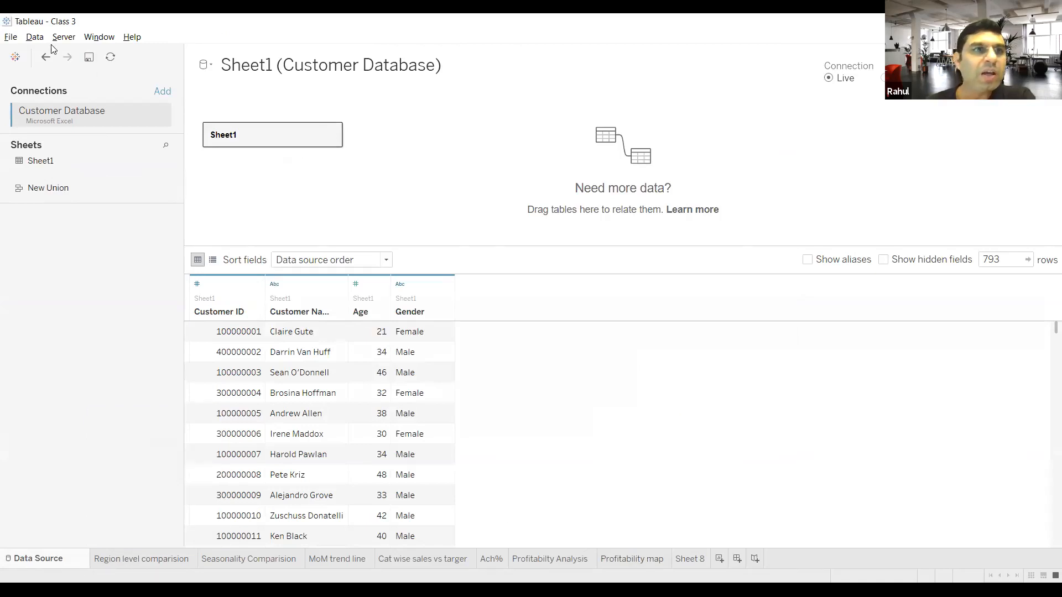
Step: On Sheet 8, define a custom blend relationship on Customer Name between primary source DetailedOrders and secondary source Sheet1 (Customer Database)
{"action": "left_click", "coordinate": [698, 559]}
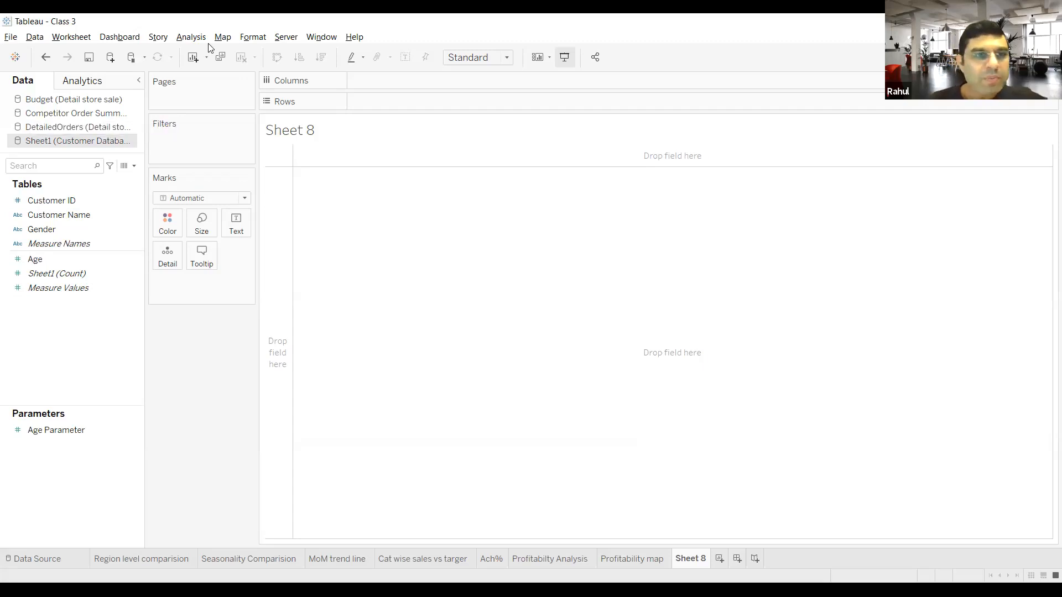
{"action": "left_click", "coordinate": [39, 42]}
{"action": "left_click", "coordinate": [56, 107]}
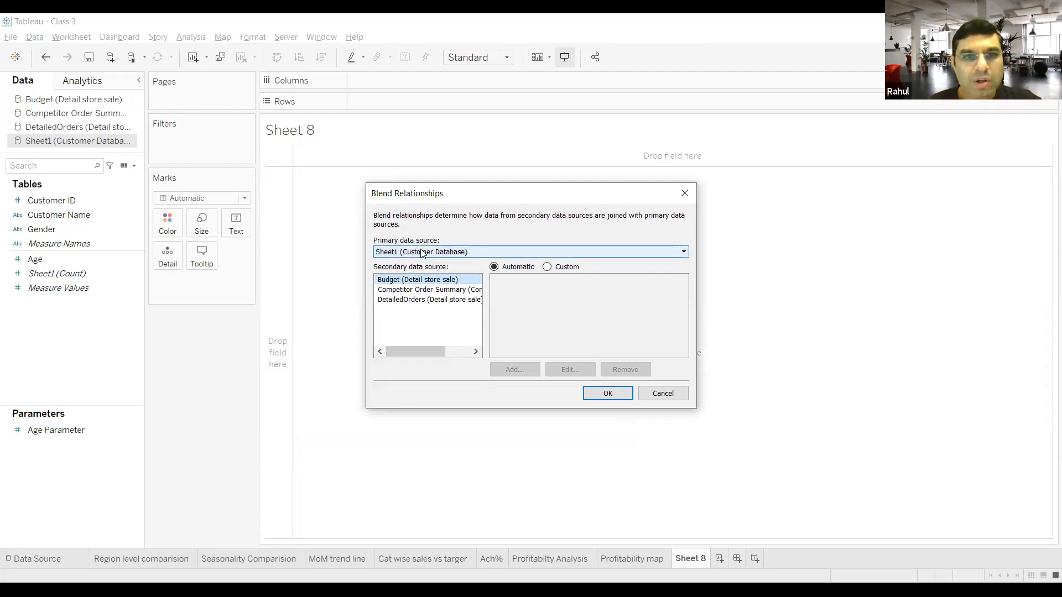
{"action": "left_click", "coordinate": [422, 252]}
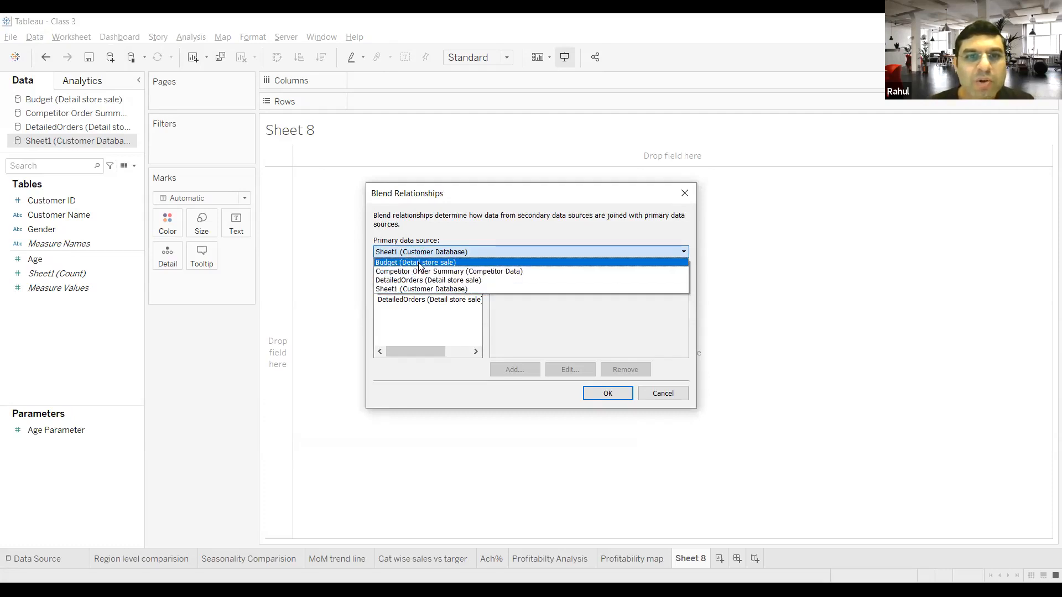
{"action": "left_click", "coordinate": [419, 280]}
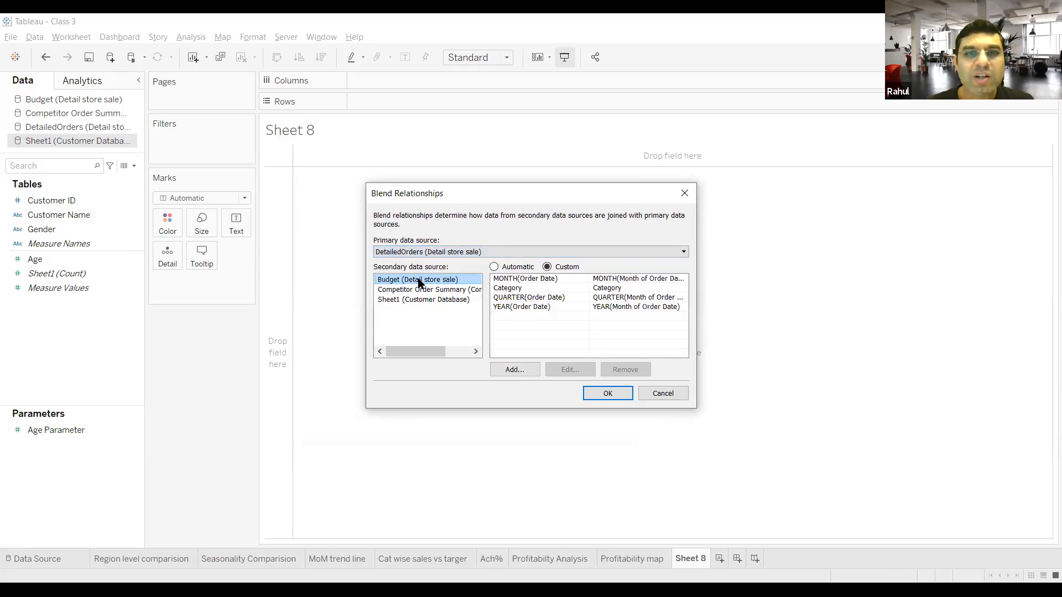
{"action": "left_click", "coordinate": [424, 300]}
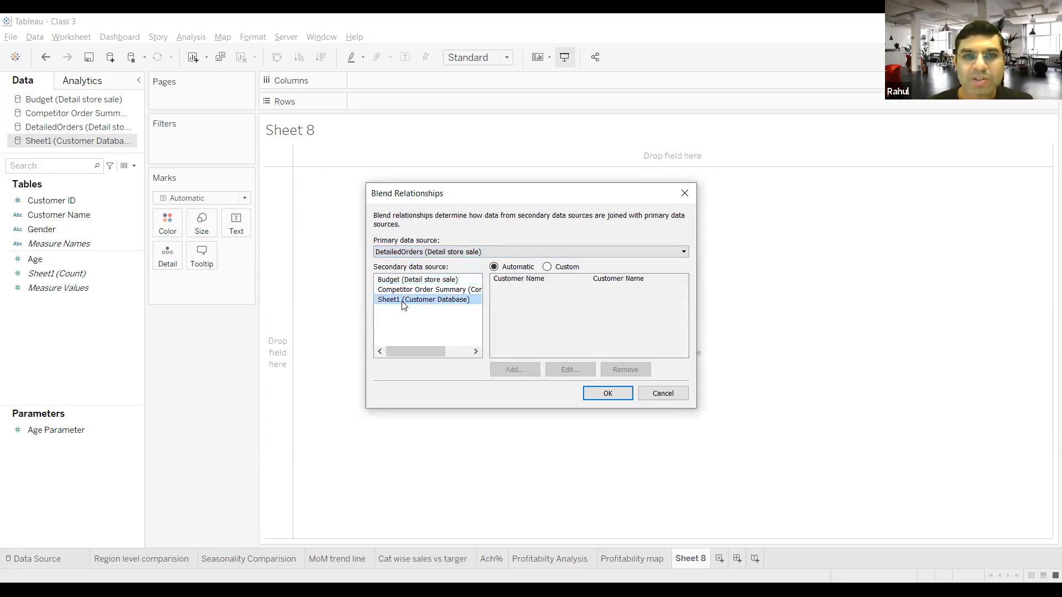
{"action": "left_click", "coordinate": [547, 266]}
{"action": "left_click", "coordinate": [596, 278]}
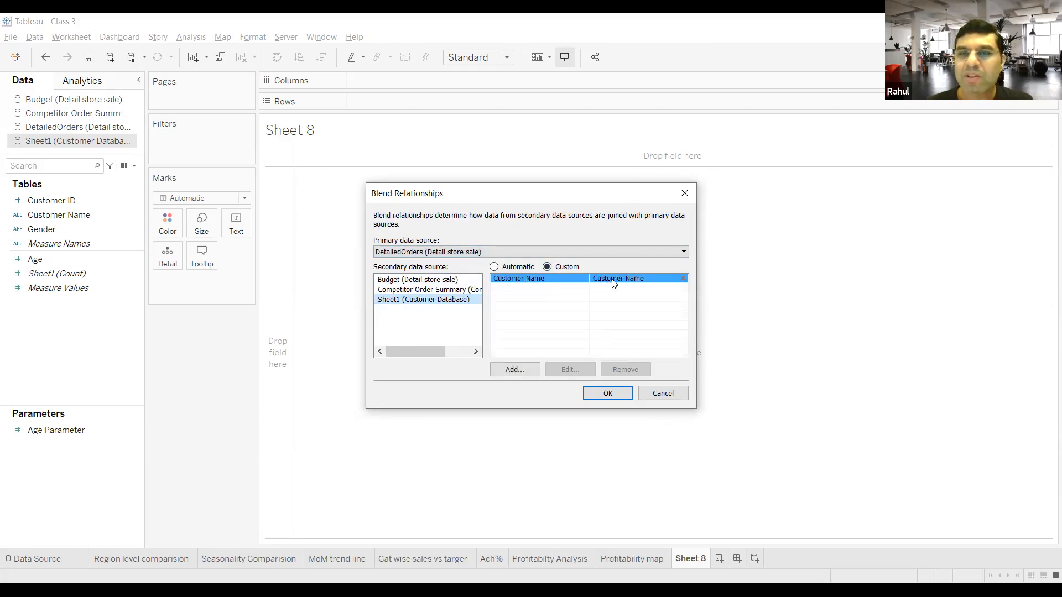
{"action": "left_click", "coordinate": [617, 304]}
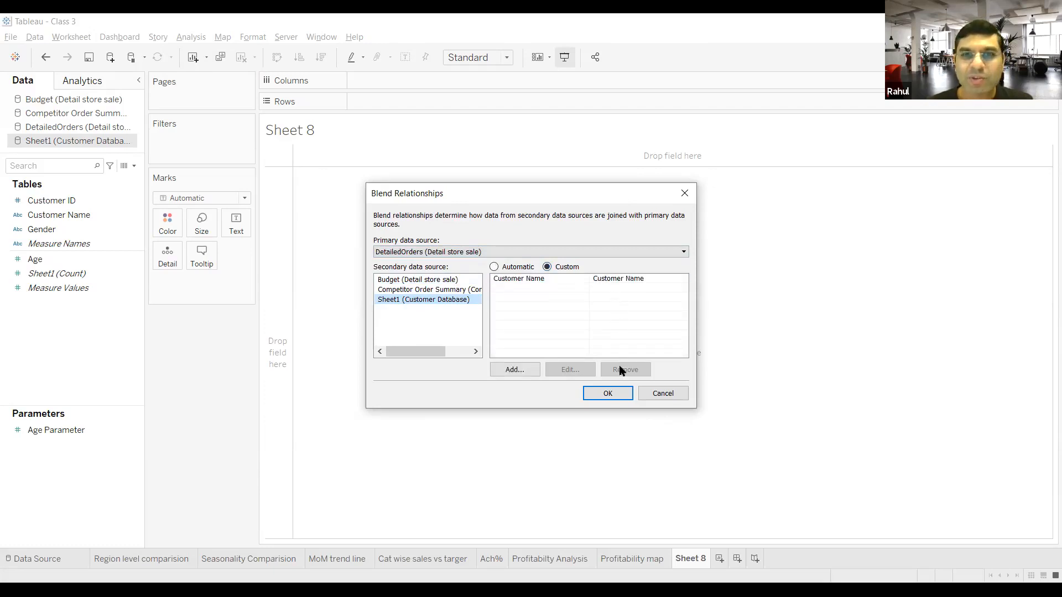
{"action": "left_click", "coordinate": [608, 394]}
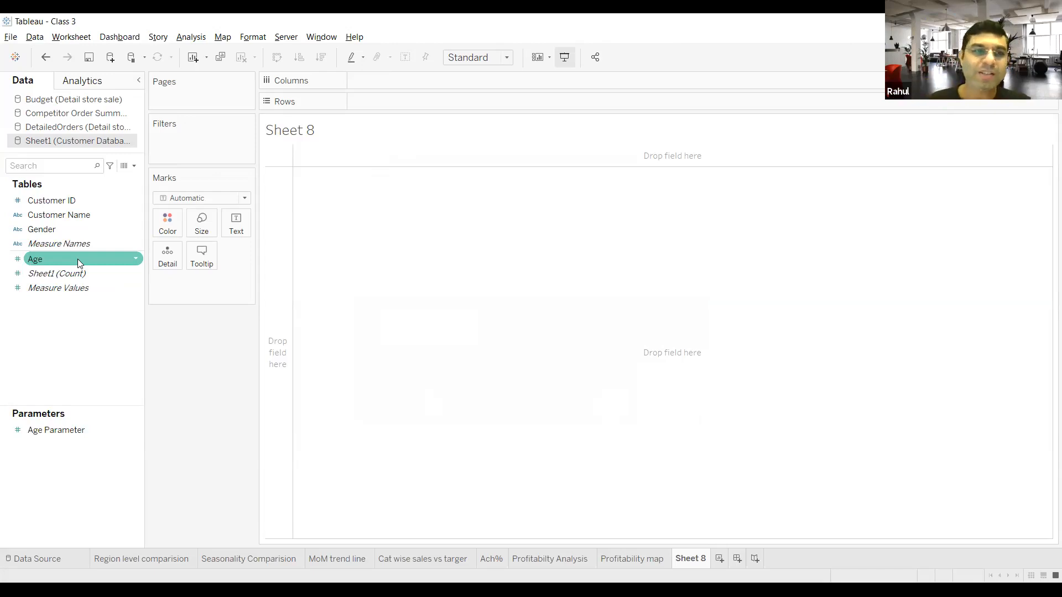
Step: Place Profit %age from the DetailedOrders source on Rows in Sheet 8 and set its aggregation to Average
{"action": "left_click_drag", "start_coordinate": [78, 259], "coordinate": [423, 106]}
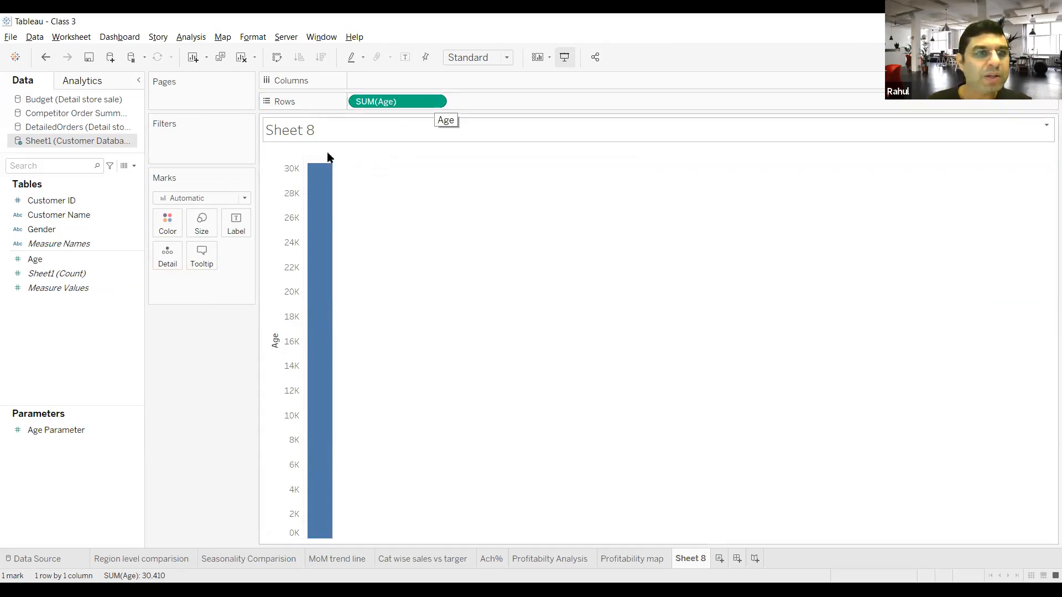
{"action": "left_click_drag", "start_coordinate": [387, 101], "coordinate": [93, 127]}
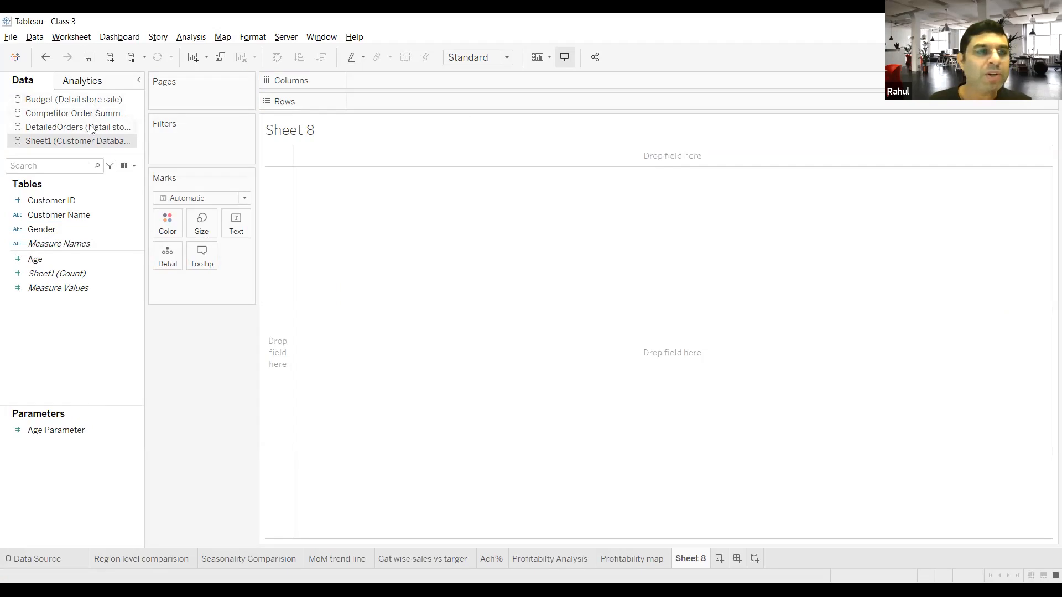
{"action": "left_click", "coordinate": [90, 126]}
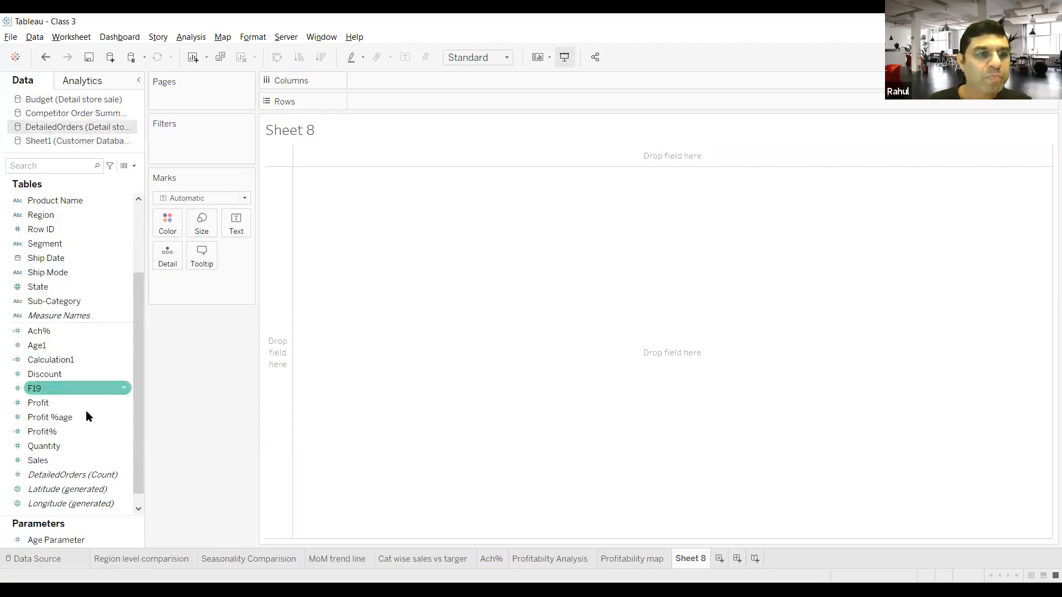
{"action": "left_click_drag", "start_coordinate": [86, 418], "coordinate": [389, 101]}
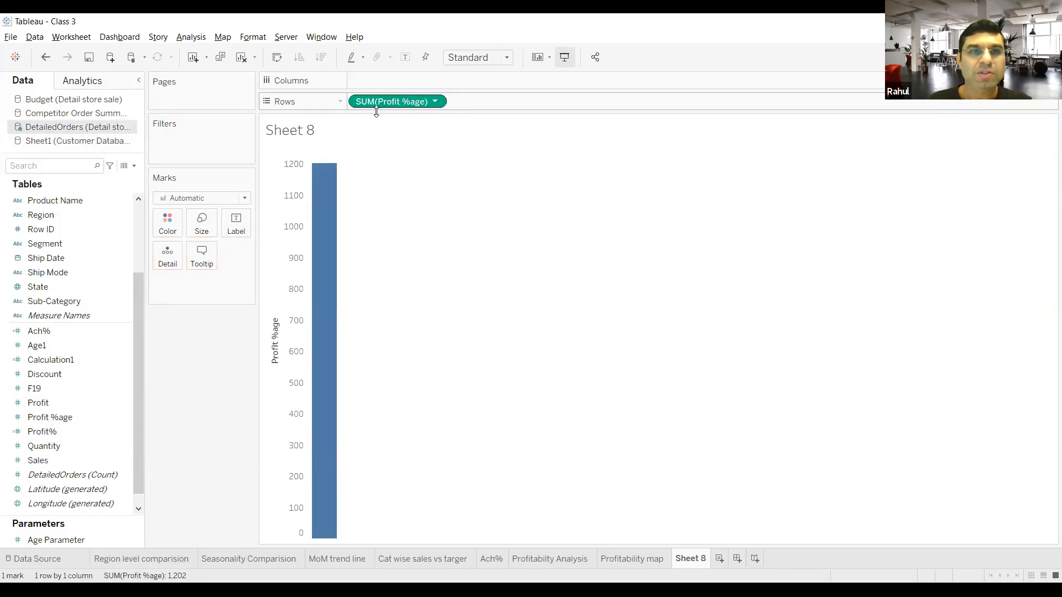
{"action": "mouse_move", "coordinate": [316, 172]}
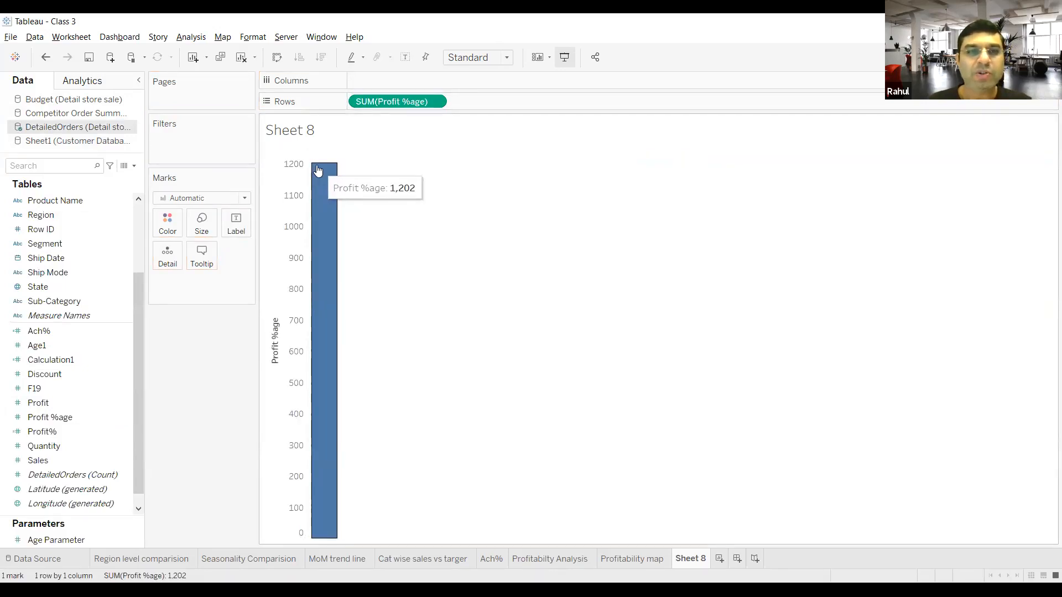
{"action": "left_click", "coordinate": [436, 102]}
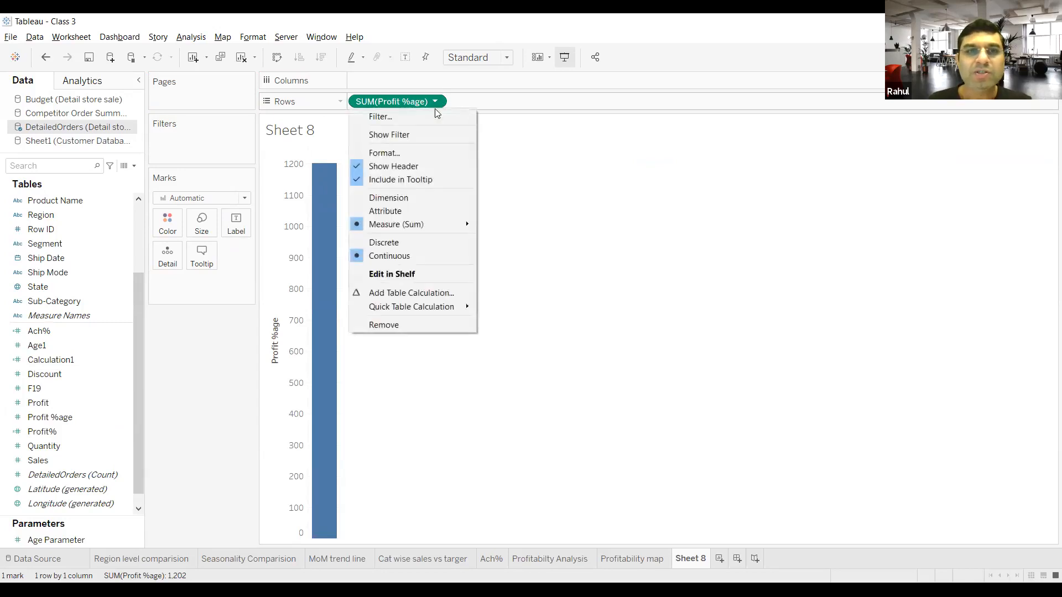
{"action": "mouse_move", "coordinate": [431, 228]}
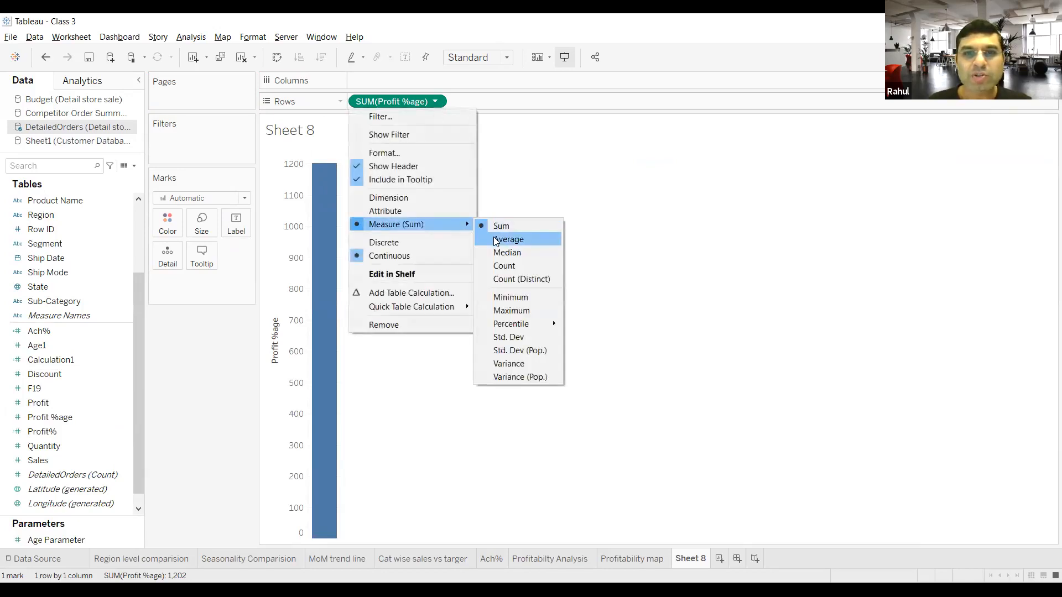
{"action": "left_click", "coordinate": [495, 239]}
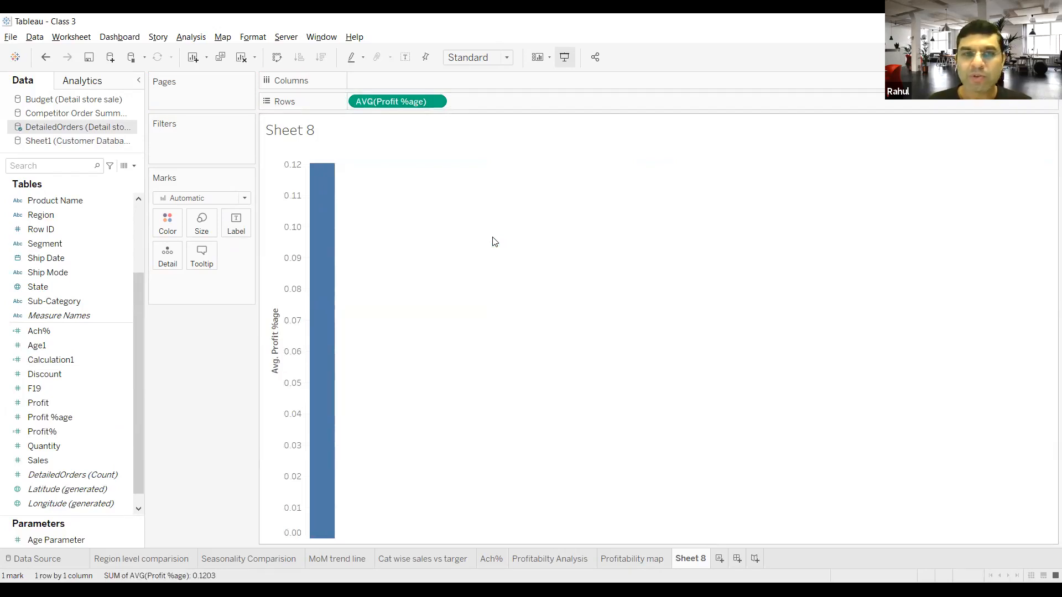
{"action": "mouse_move", "coordinate": [312, 264]}
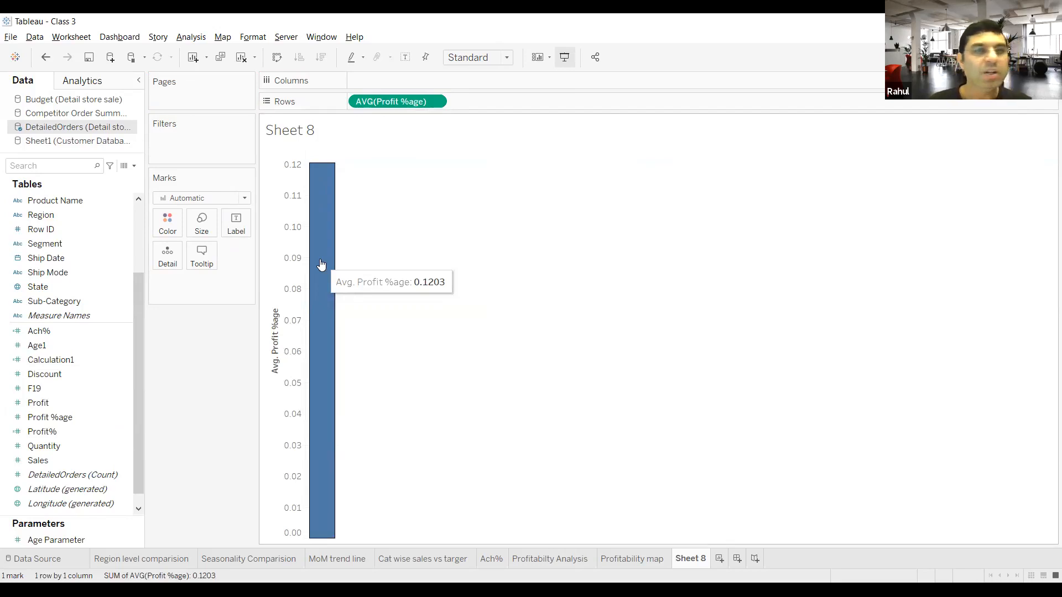
Step: Activate the blend link on Customer Name in the Customer Database source
{"action": "left_click", "coordinate": [87, 141]}
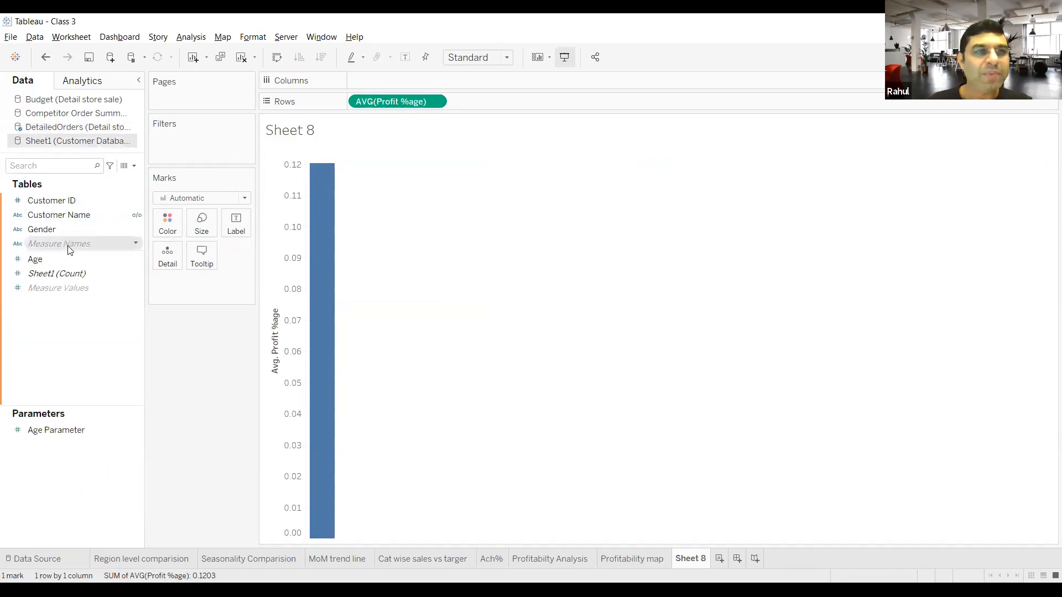
{"action": "left_click", "coordinate": [66, 260]}
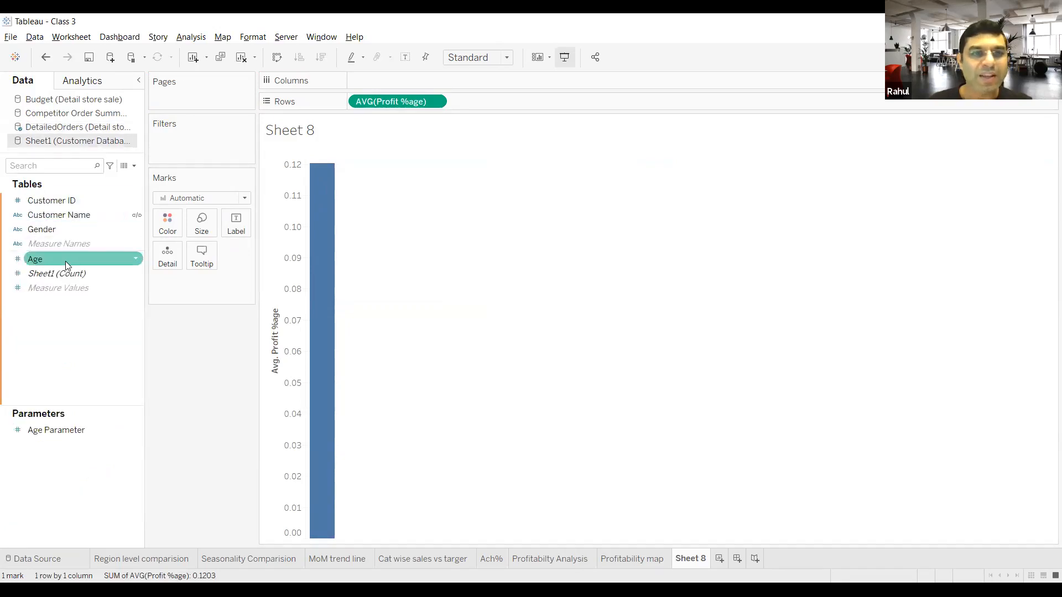
{"action": "left_click", "coordinate": [76, 214]}
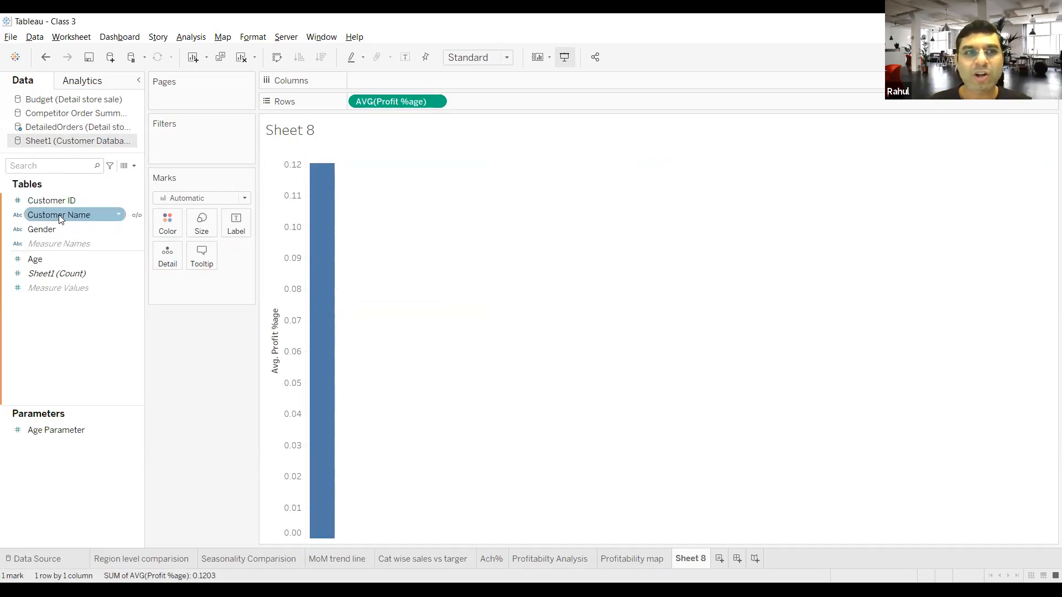
{"action": "left_click", "coordinate": [138, 216]}
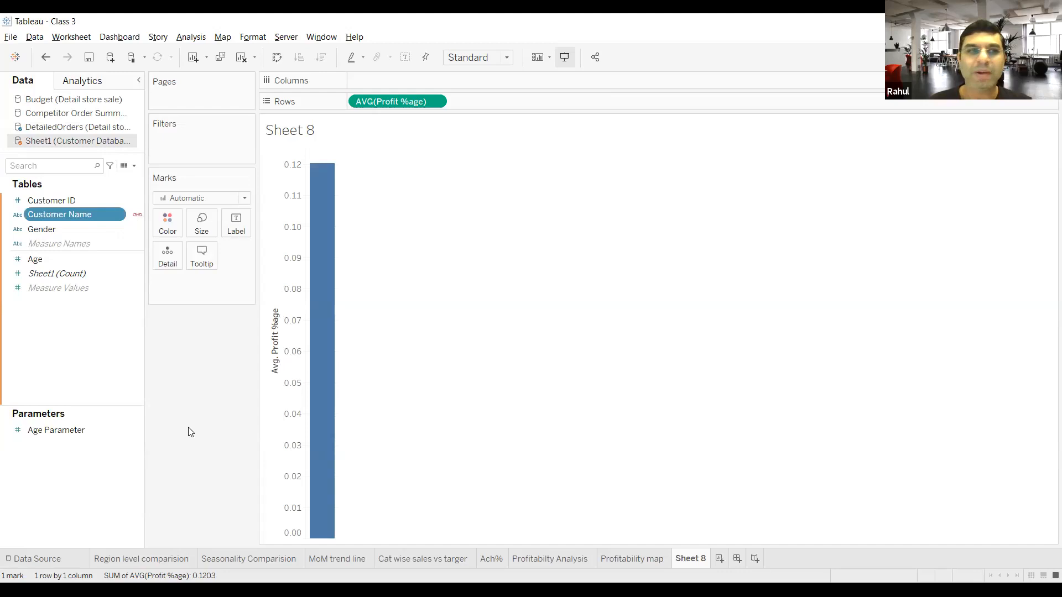
Step: Add Age from the Customer Database source to Columns and set the mark type to Bar
{"action": "left_click_drag", "start_coordinate": [77, 260], "coordinate": [406, 87]}
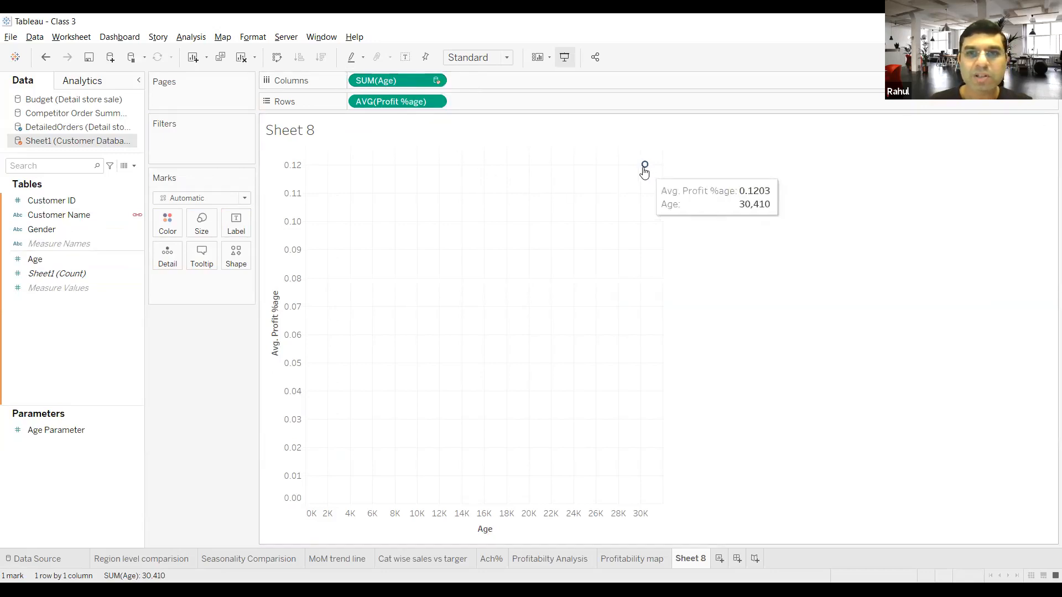
{"action": "left_click", "coordinate": [242, 199]}
{"action": "left_click", "coordinate": [217, 224]}
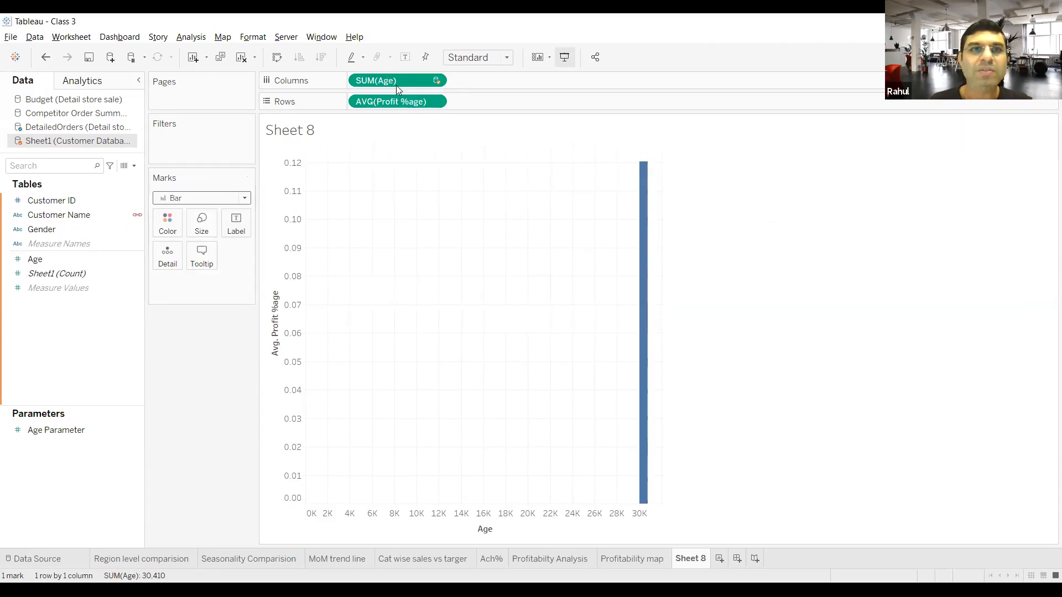
Step: Turn off Aggregate Measures for the worksheet and convert the Age field on Columns to a dimension
{"action": "left_click", "coordinate": [435, 80]}
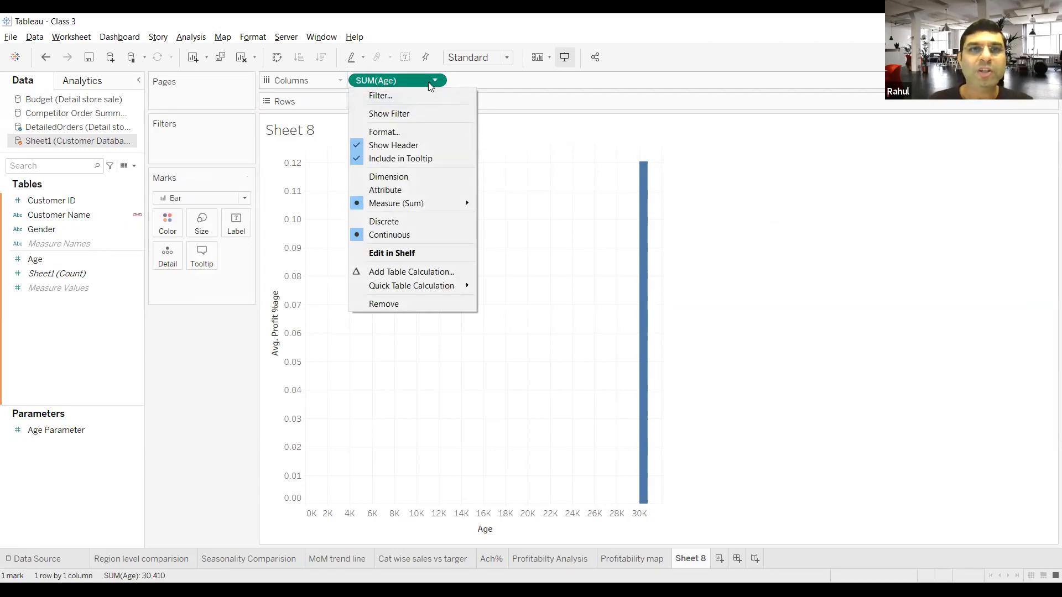
{"action": "left_click", "coordinate": [193, 37]}
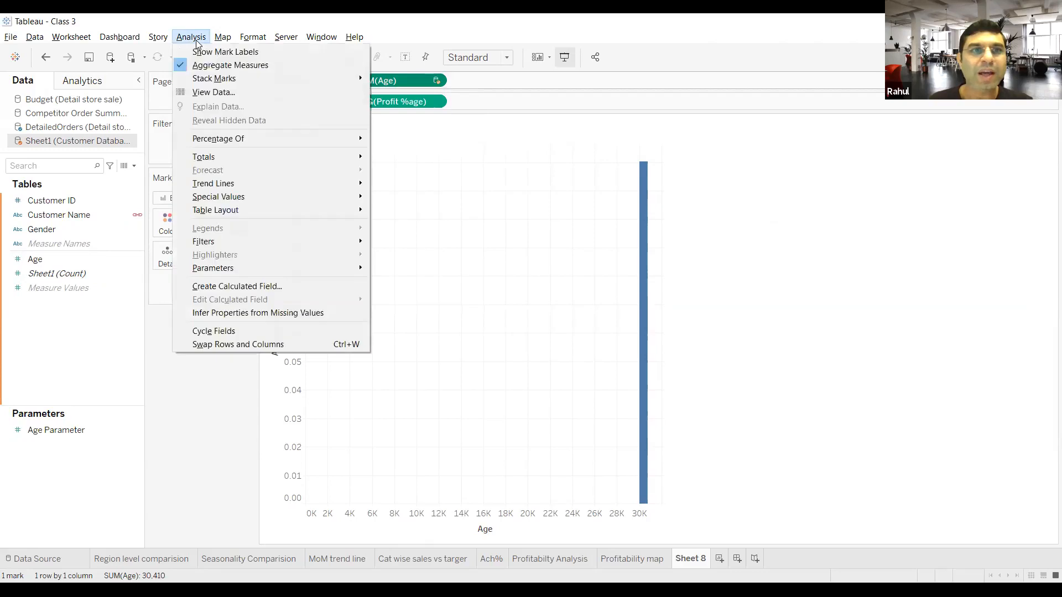
{"action": "left_click", "coordinate": [231, 66]}
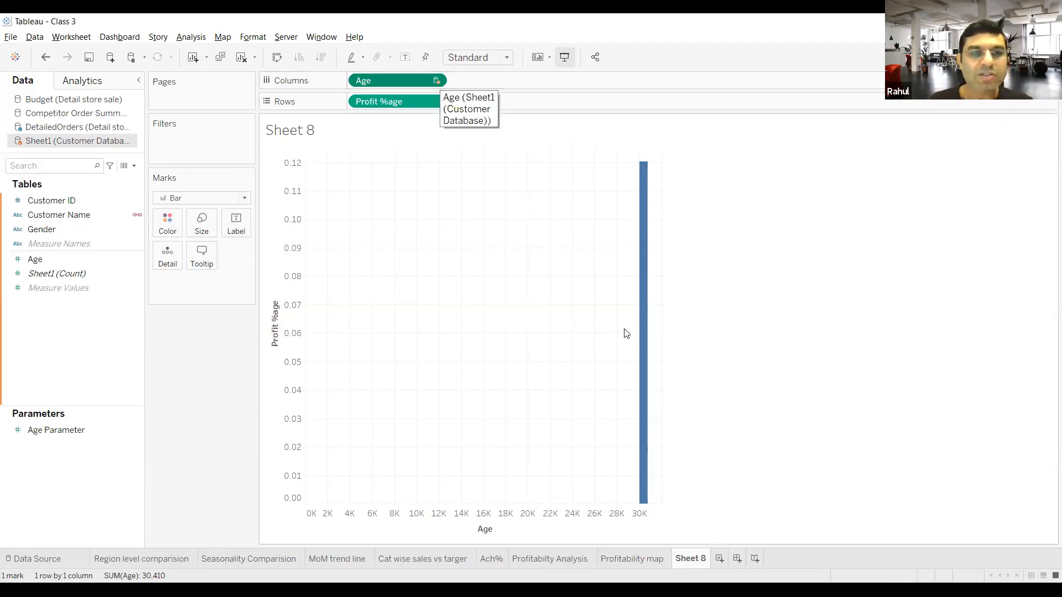
{"action": "left_click", "coordinate": [436, 81]}
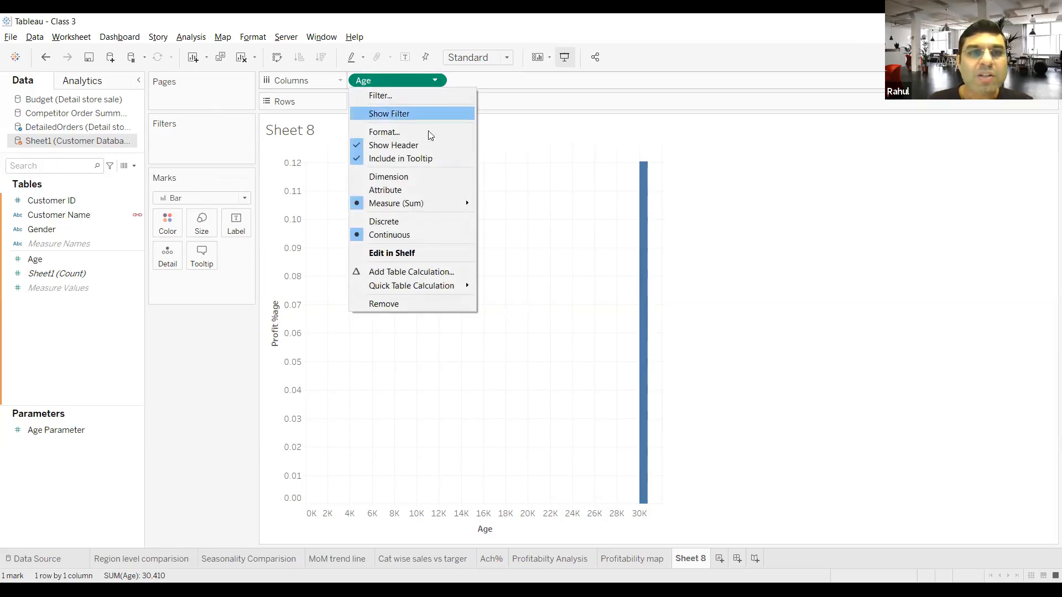
{"action": "left_click", "coordinate": [423, 176]}
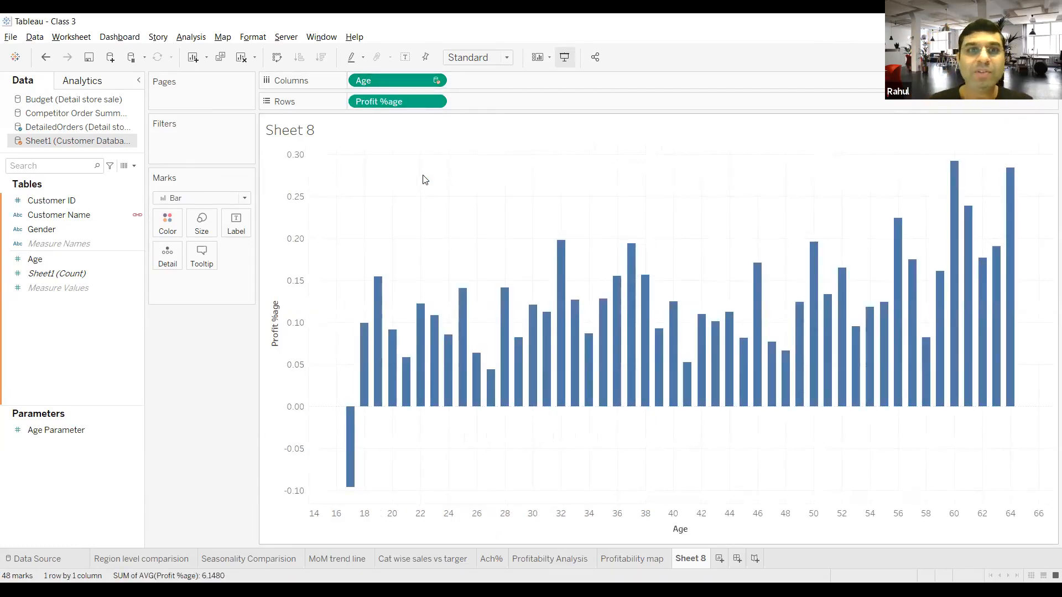
{"action": "left_click", "coordinate": [432, 82]}
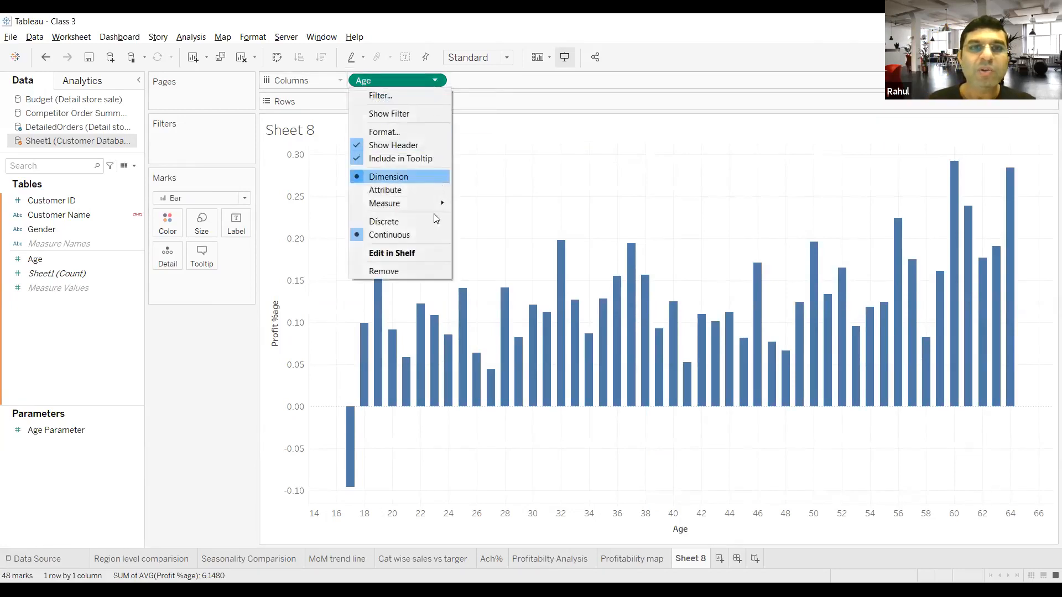
{"action": "mouse_move", "coordinate": [434, 204]}
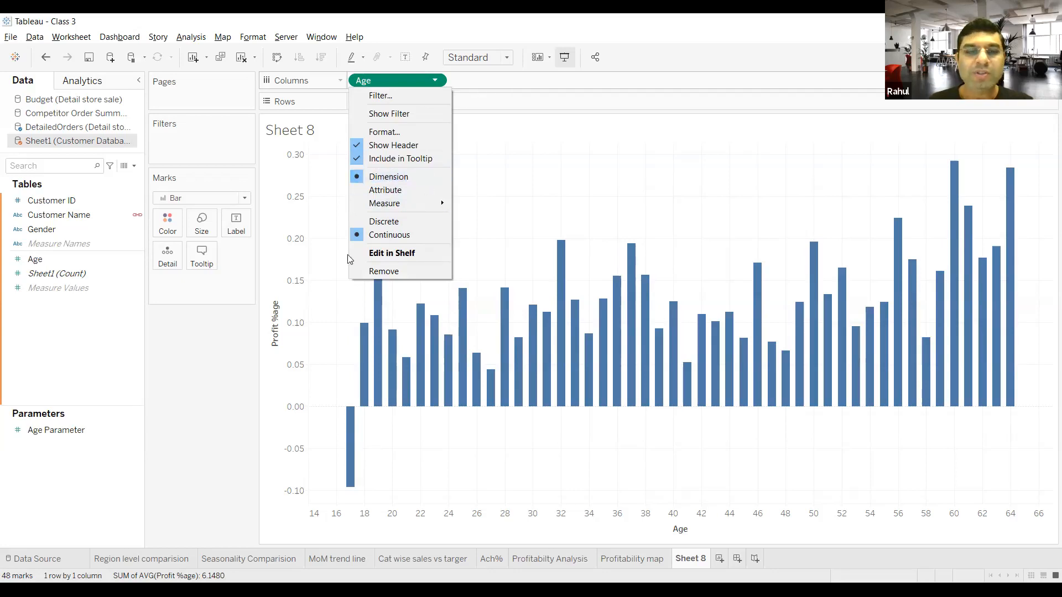
{"action": "left_click", "coordinate": [223, 444]}
{"action": "mouse_move", "coordinate": [356, 460]}
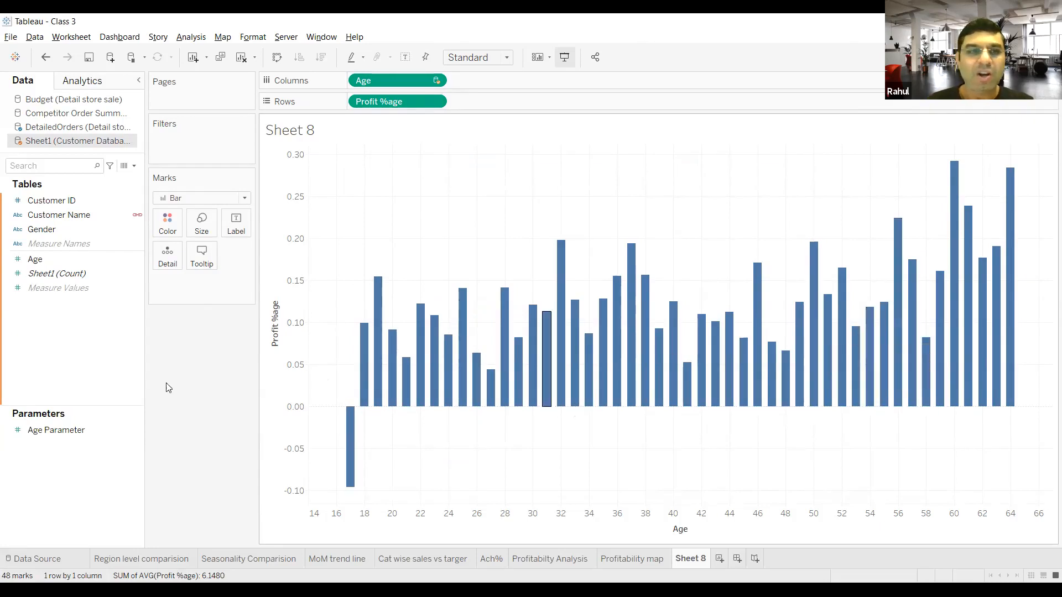
{"action": "left_click", "coordinate": [46, 272]}
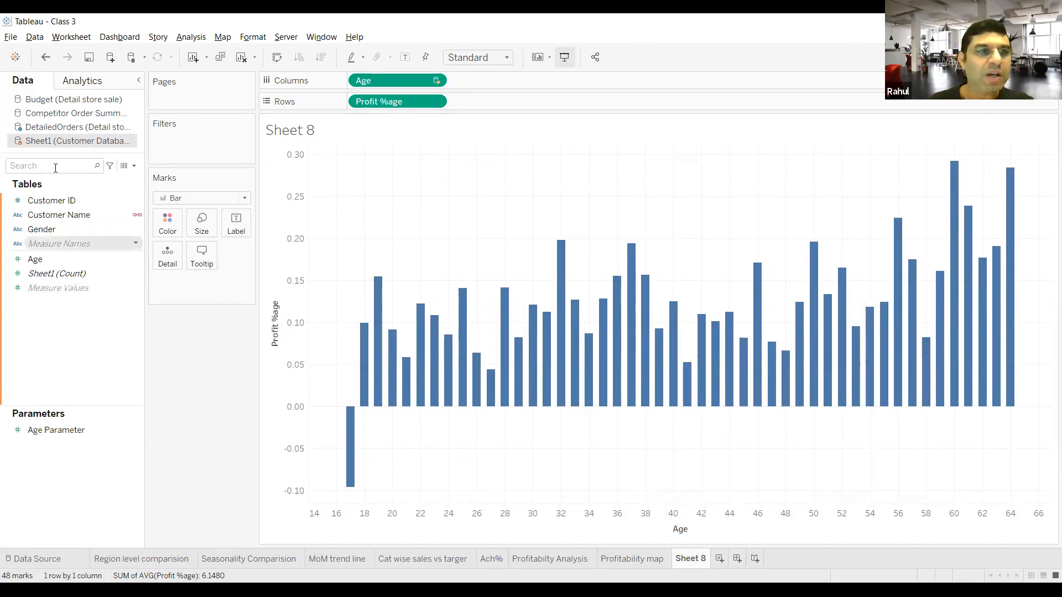
Step: Color the bars by Profit %age from the DetailedOrders source and set the color field's aggregation to Average
{"action": "left_click", "coordinate": [55, 127]}
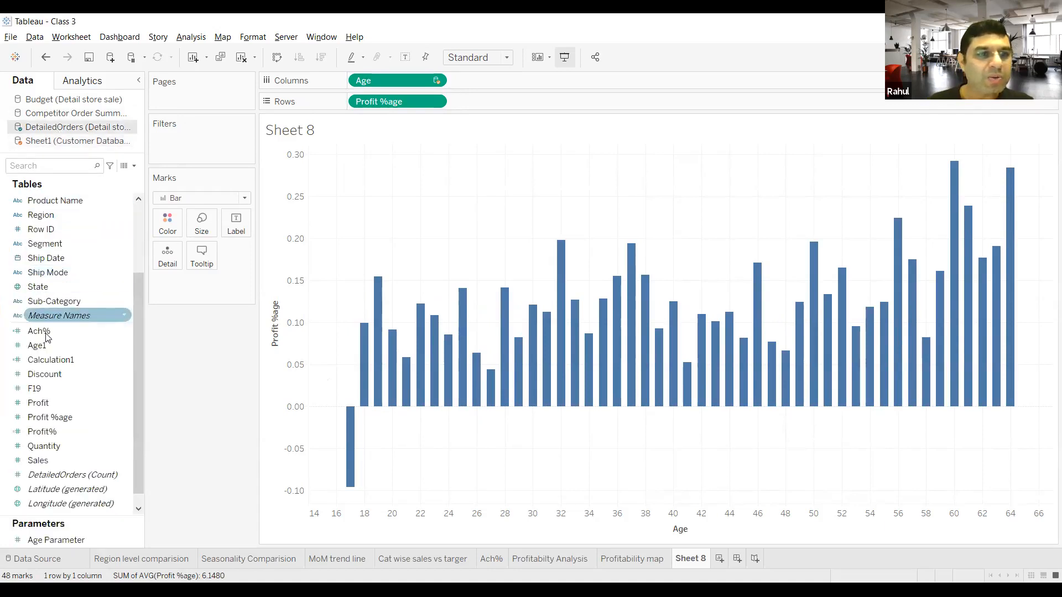
{"action": "left_click", "coordinate": [62, 419]}
{"action": "mouse_move", "coordinate": [63, 422]}
{"action": "left_mouse_down"}
{"action": "mouse_move", "coordinate": [138, 224]}
{"action": "mouse_move", "coordinate": [162, 219]}
{"action": "left_mouse_up"}
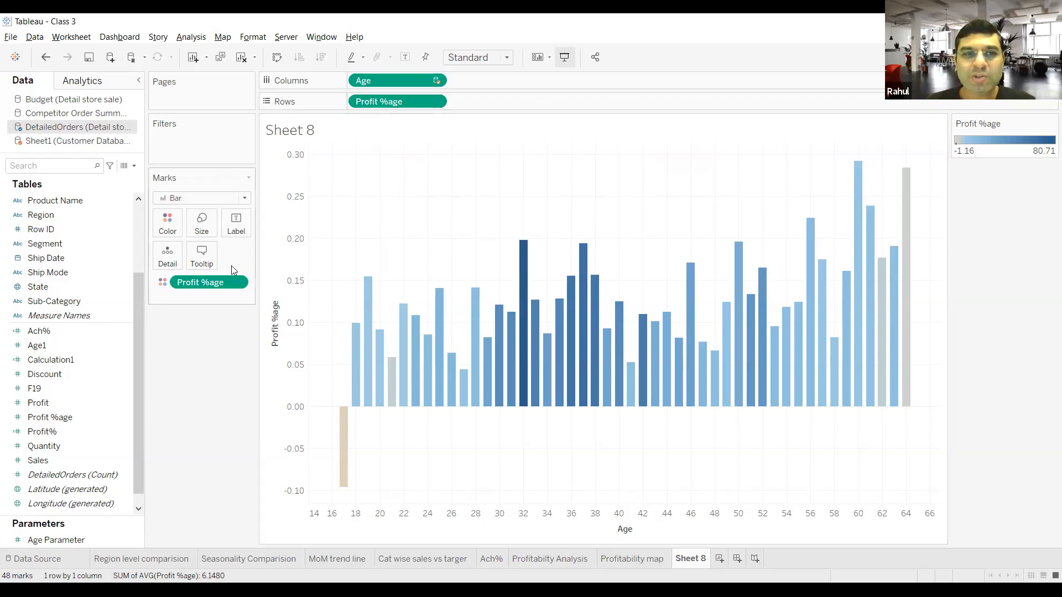
{"action": "left_click", "coordinate": [236, 282]}
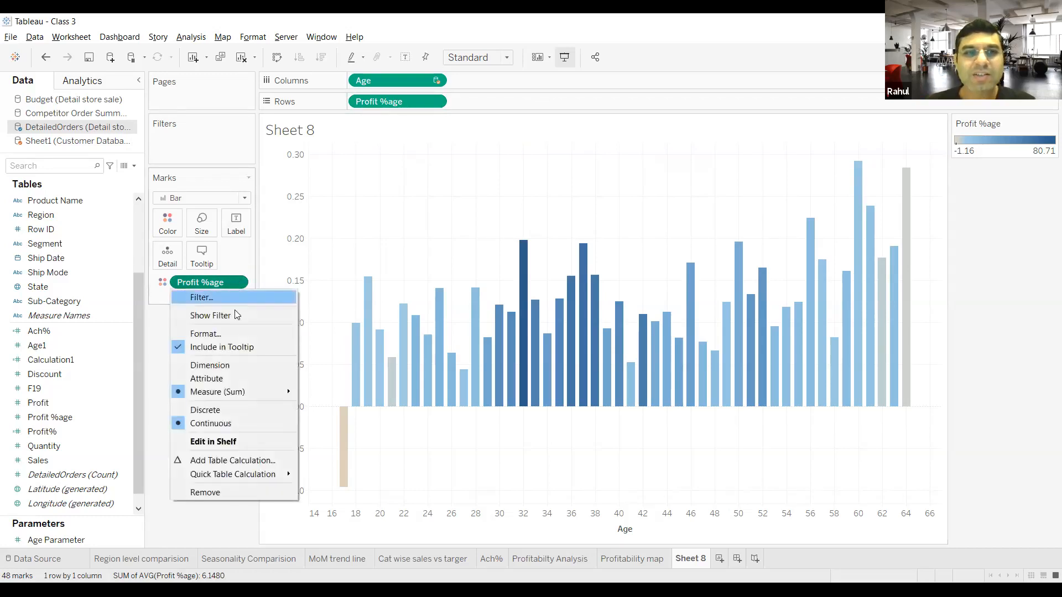
{"action": "mouse_move", "coordinate": [247, 393]}
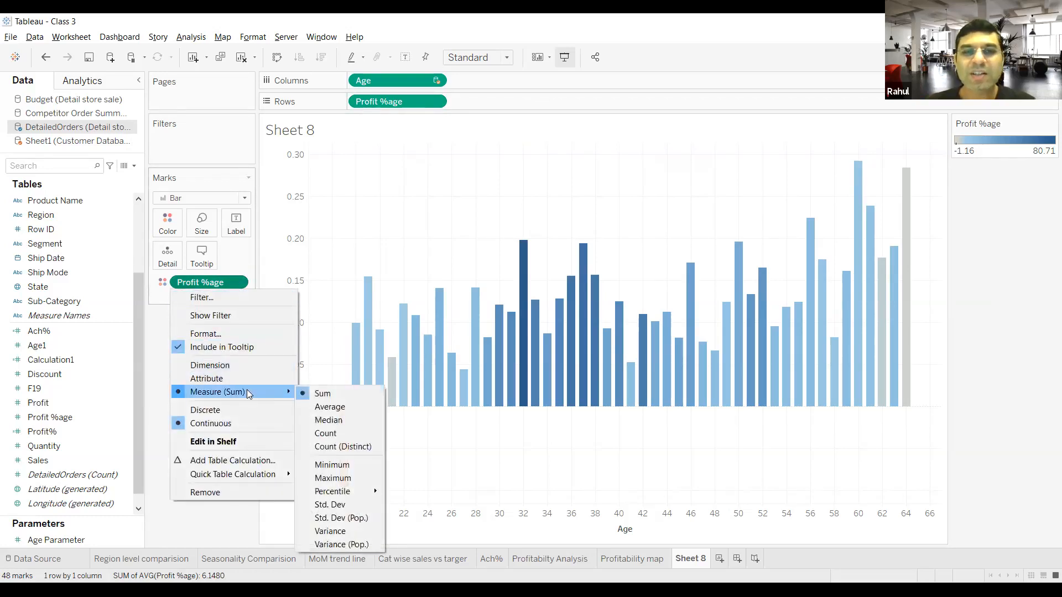
{"action": "left_click", "coordinate": [329, 407]}
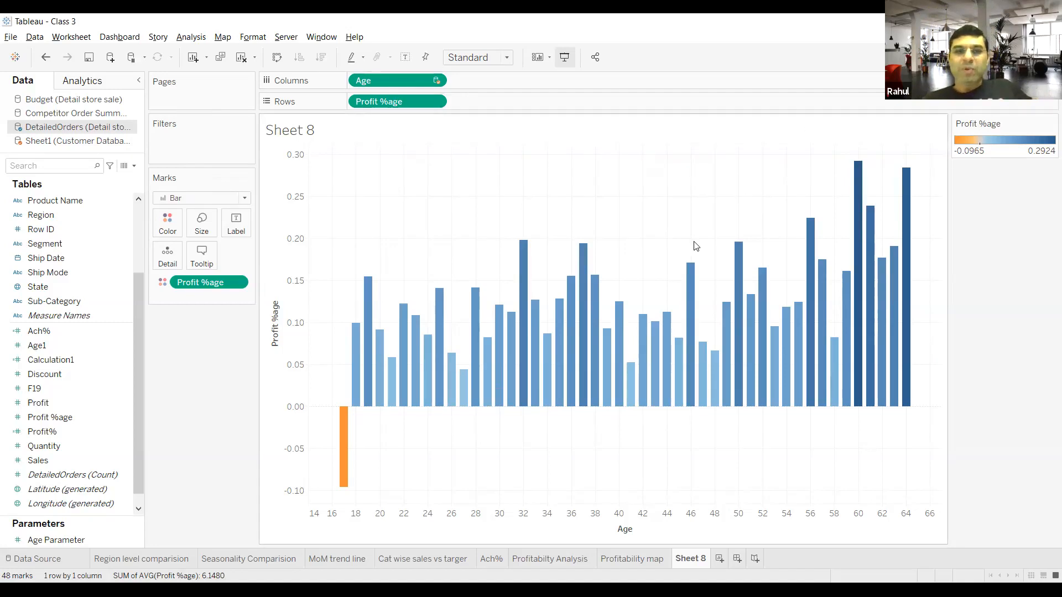
Step: Show the fields of the Customer Database source
{"action": "mouse_move", "coordinate": [348, 423]}
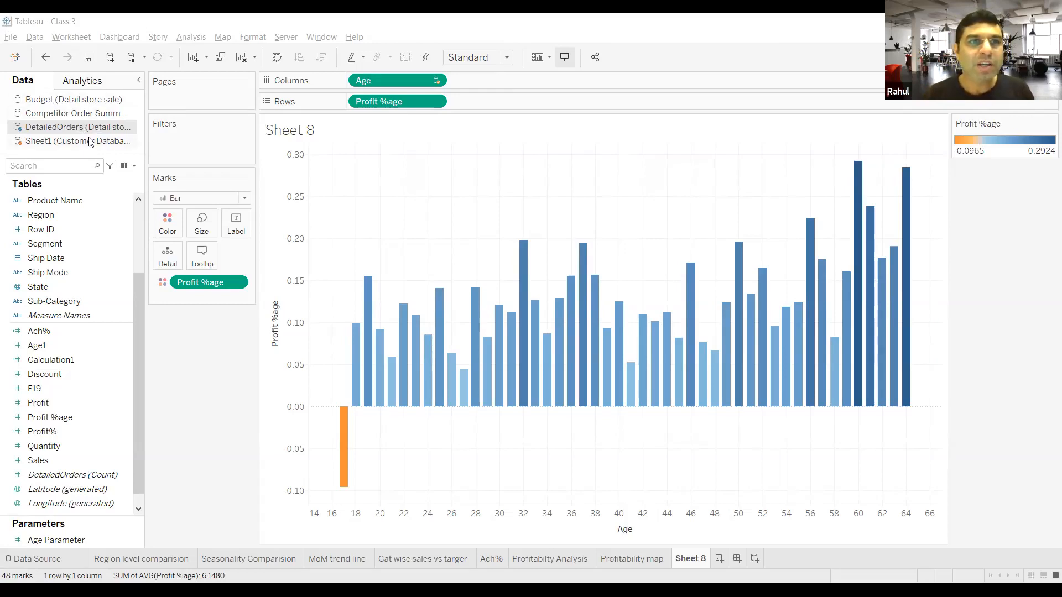
{"action": "left_click", "coordinate": [90, 142]}
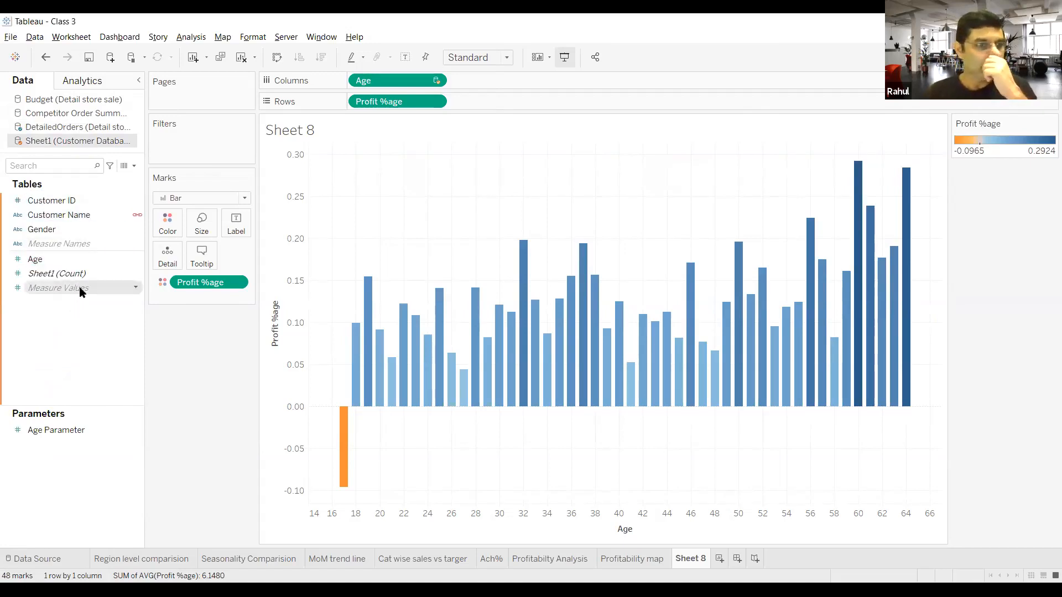
Step: Try to delete the Age Parameter
{"action": "left_click", "coordinate": [66, 426]}
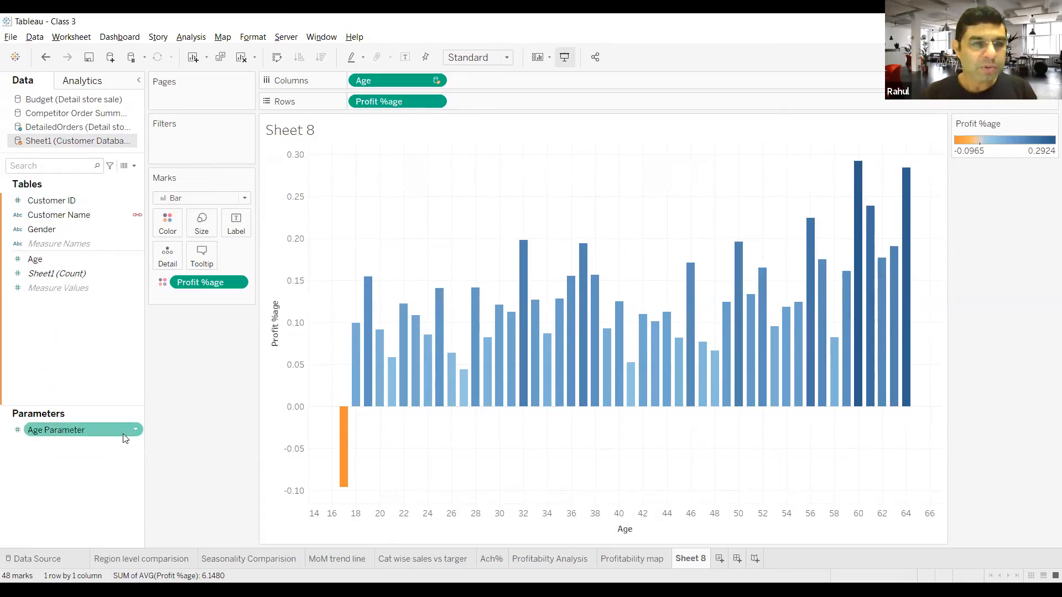
{"action": "left_click", "coordinate": [136, 429]}
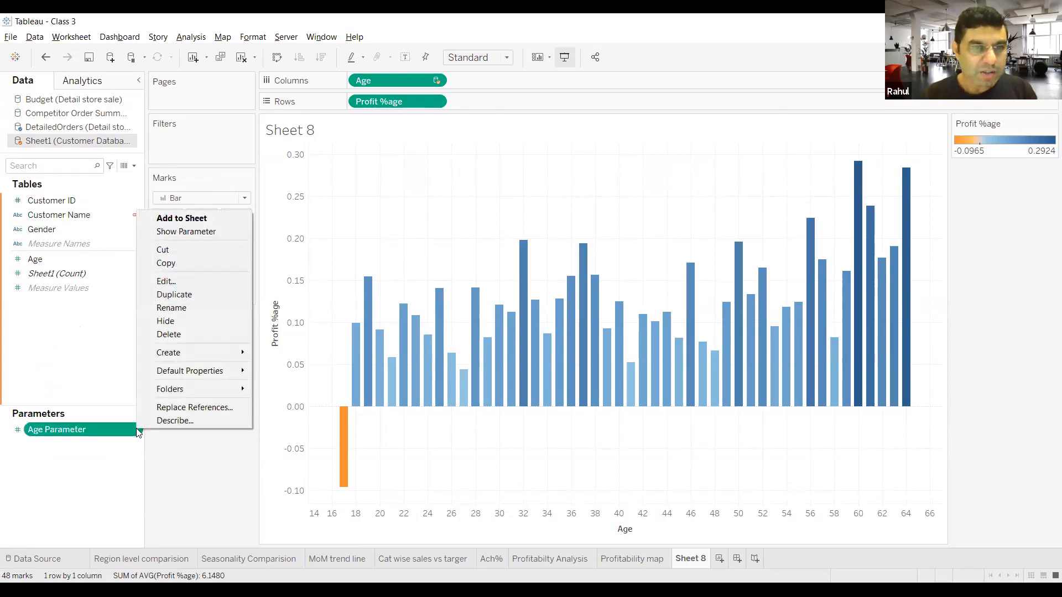
{"action": "left_click", "coordinate": [187, 332]}
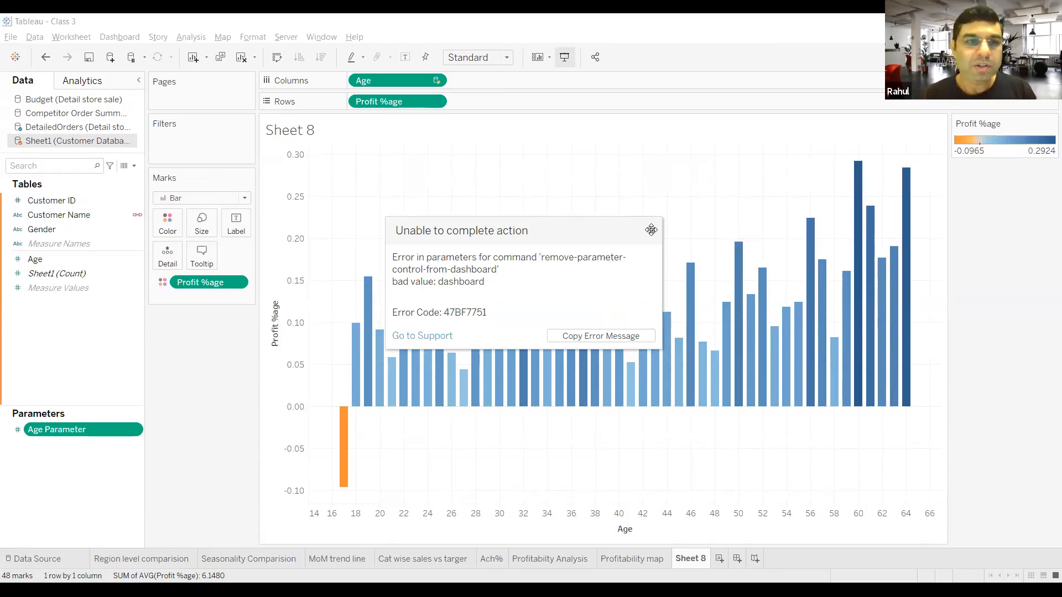
{"action": "left_click", "coordinate": [652, 230]}
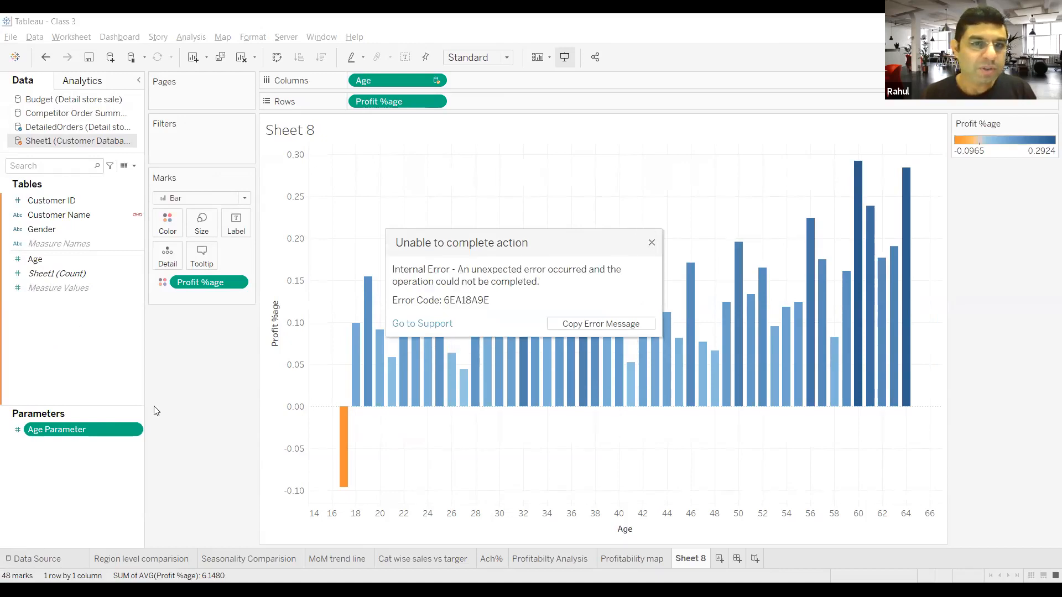
{"action": "left_click", "coordinate": [653, 243]}
{"action": "right_click", "coordinate": [62, 438]}
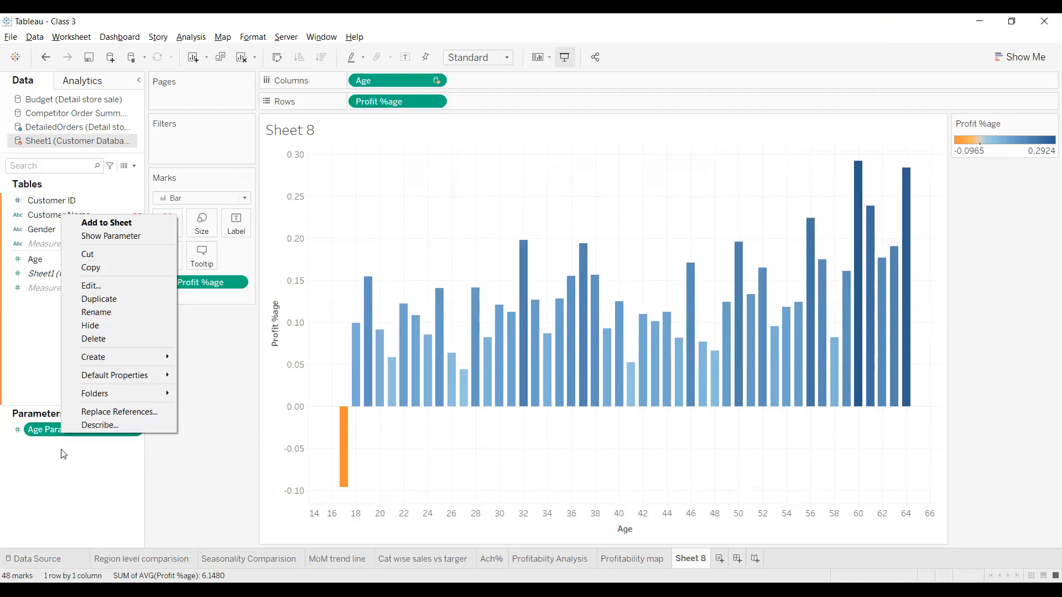
{"action": "left_click", "coordinate": [64, 455]}
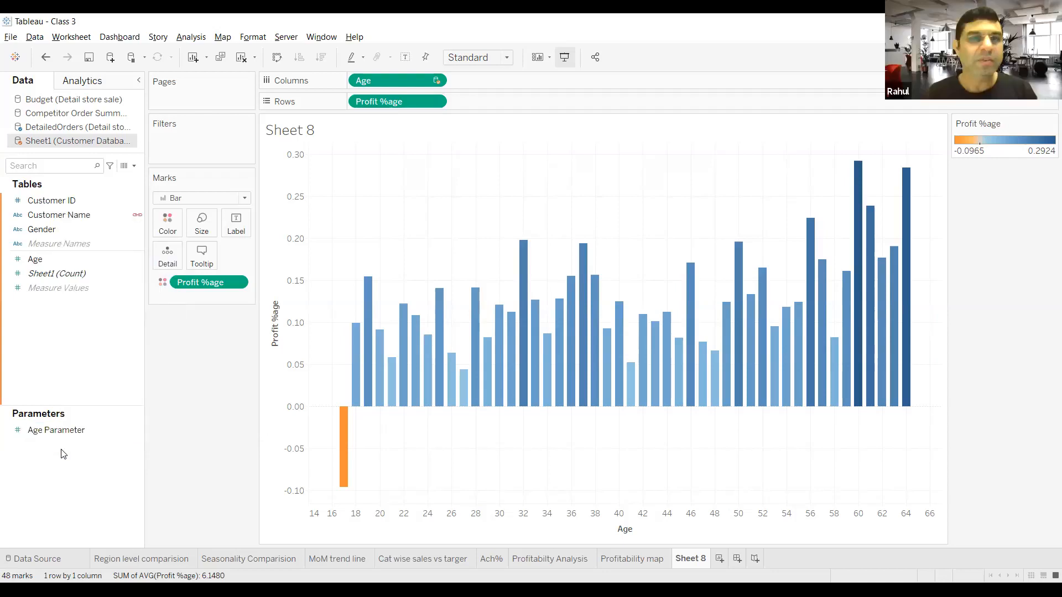
Step: Create bins from the Age field in the Customer Database source, named Age Bin, with a bin size of 5
{"action": "left_click", "coordinate": [72, 260]}
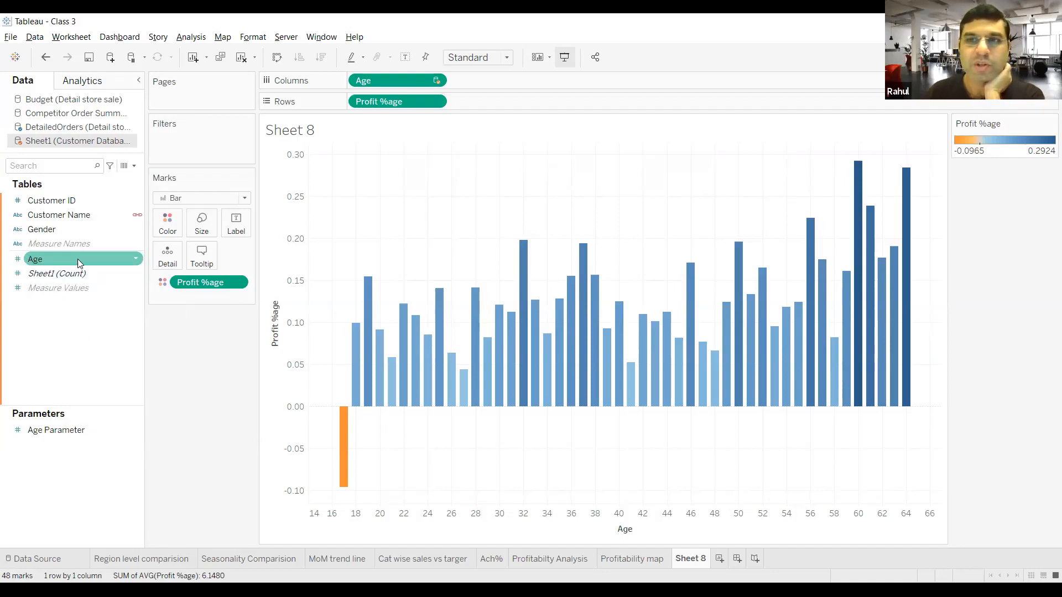
{"action": "left_click", "coordinate": [138, 260]}
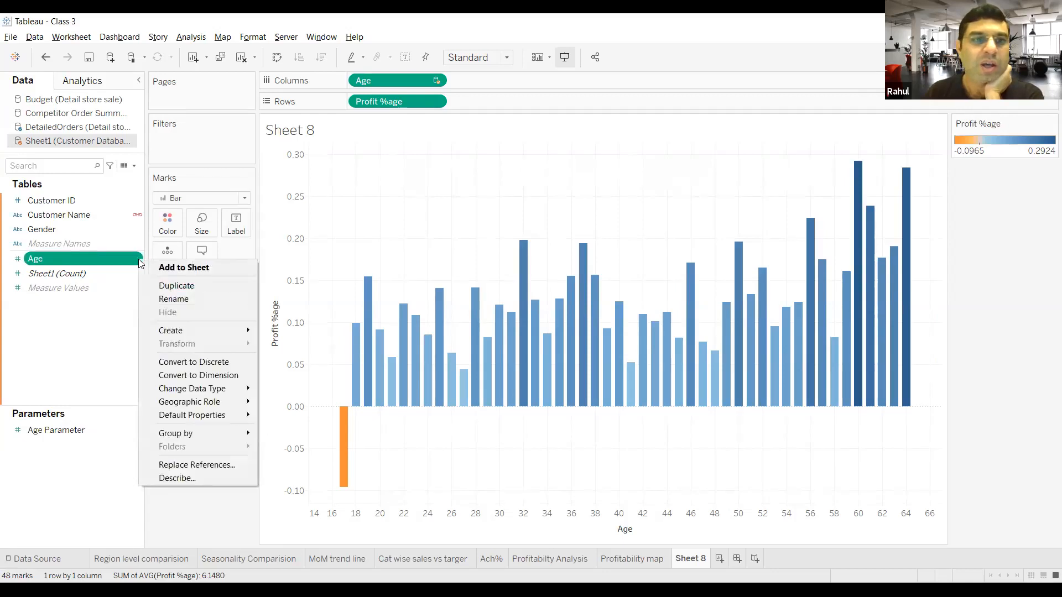
{"action": "mouse_move", "coordinate": [173, 333]}
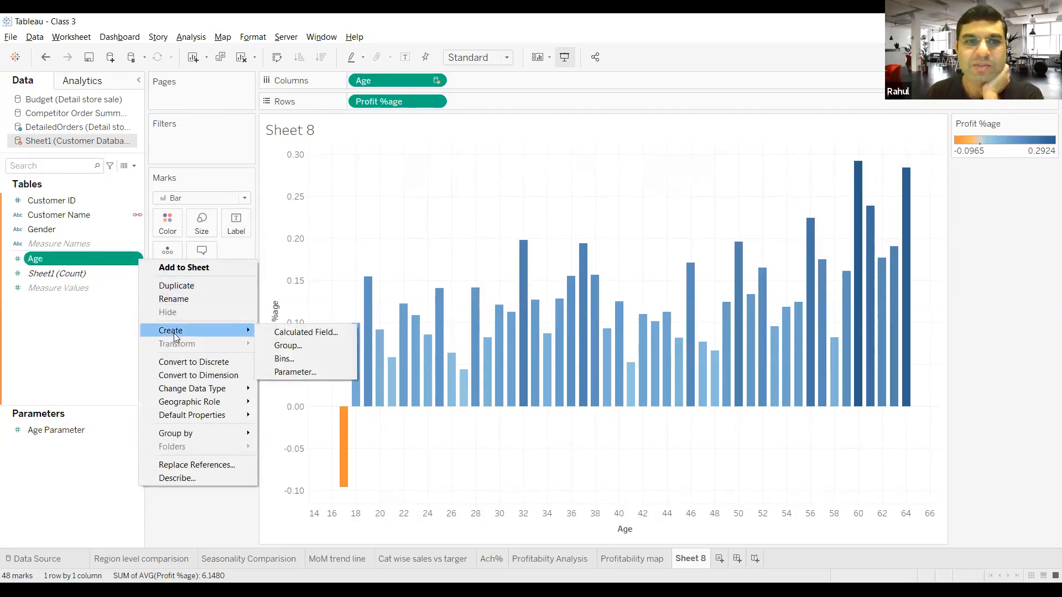
{"action": "left_click", "coordinate": [284, 359]}
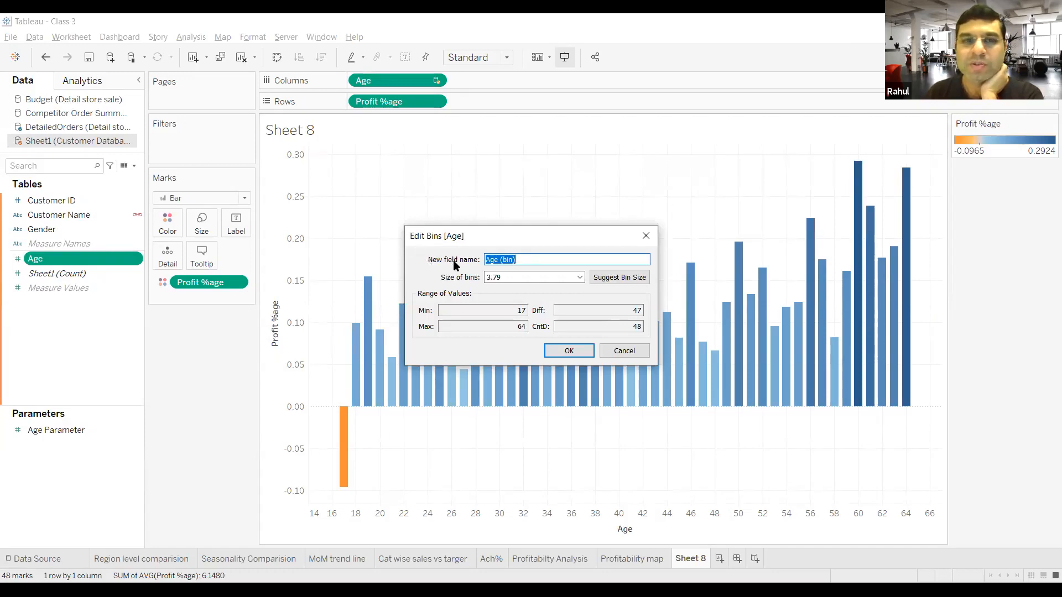
{"action": "left_click", "coordinate": [533, 257]}
{"action": "key", "text": "BackSpace"}
{"action": "key", "text": "BackSpace"}
{"action": "key", "text": "BackSpace"}
{"action": "key", "text": "BackSpace"}
{"action": "key", "text": "BackSpace"}
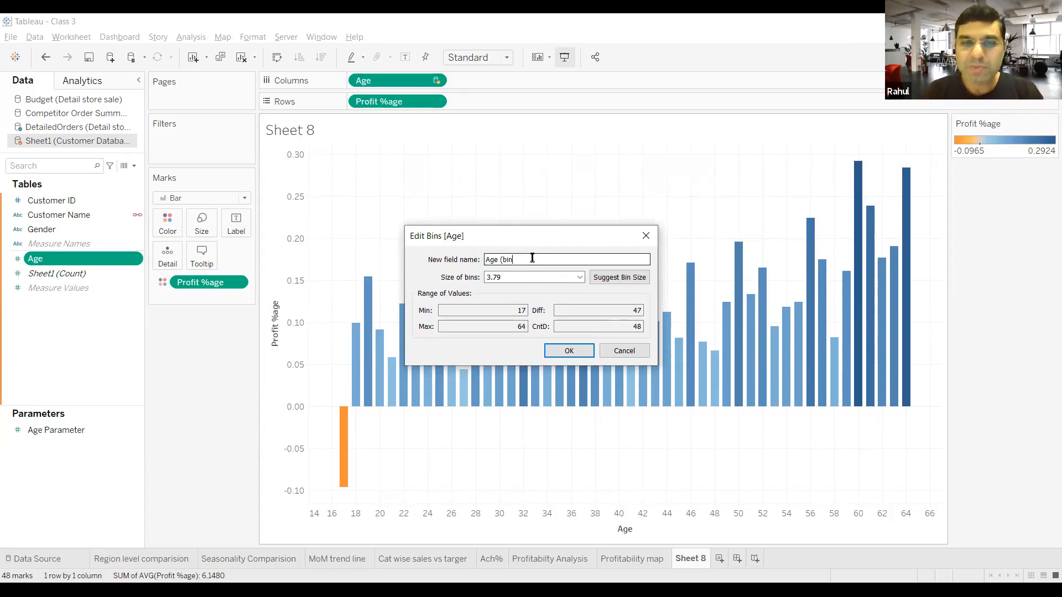
{"action": "type", "text": "Bin"}
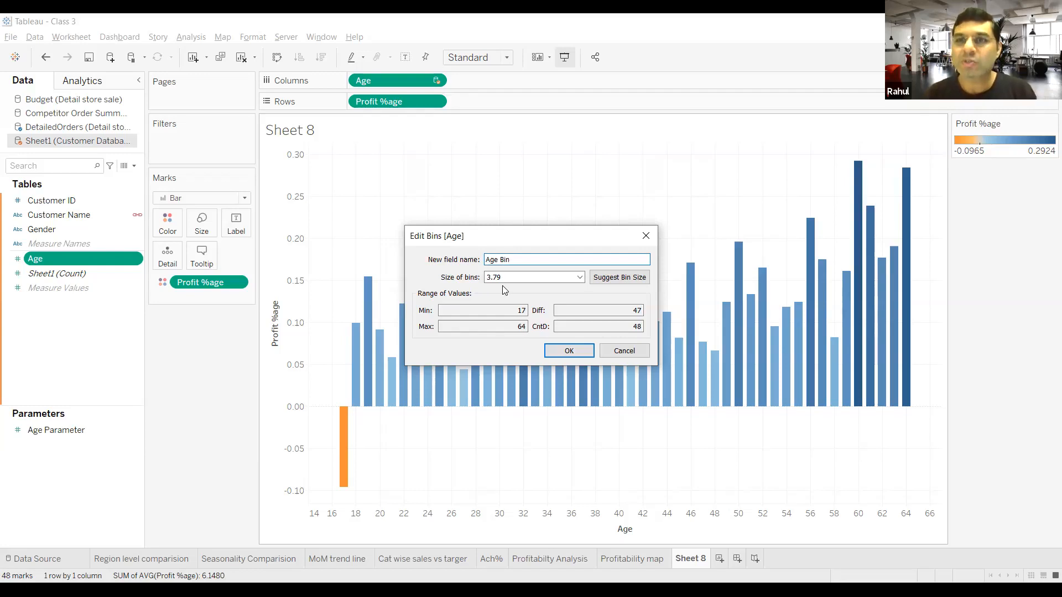
{"action": "left_click_drag", "start_coordinate": [506, 278], "coordinate": [484, 278]}
{"action": "type", "text": "5"}
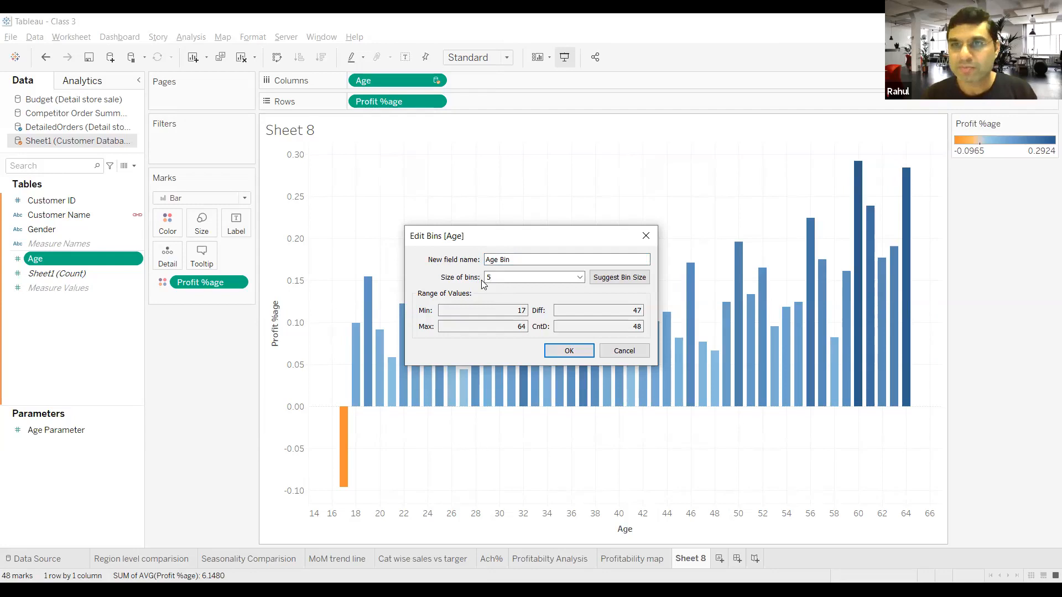
{"action": "left_click", "coordinate": [567, 352]}
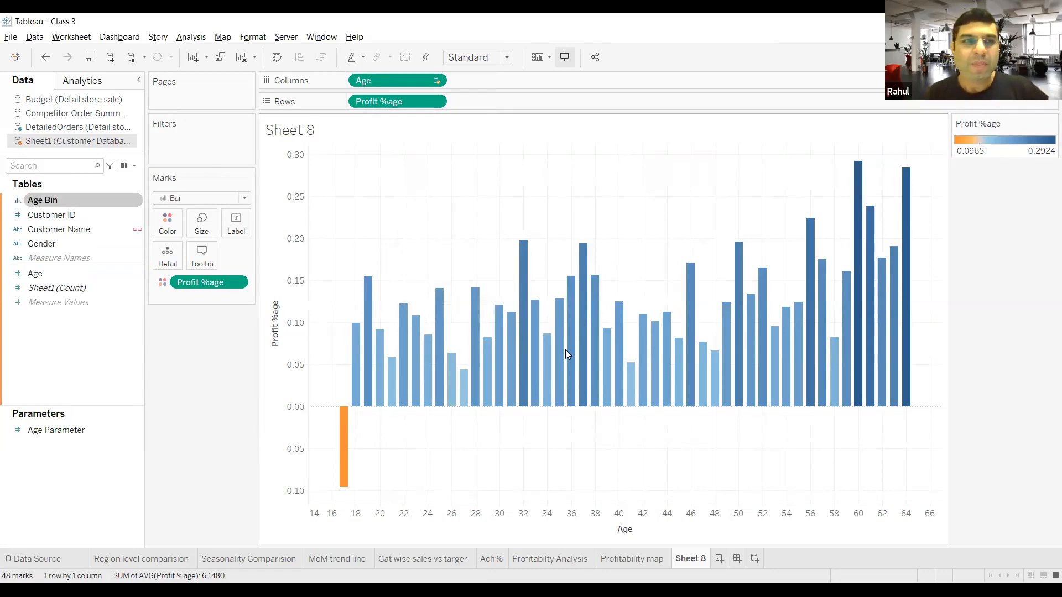
Step: Remove the Age field from Columns in Sheet 8
{"action": "left_click", "coordinate": [89, 329]}
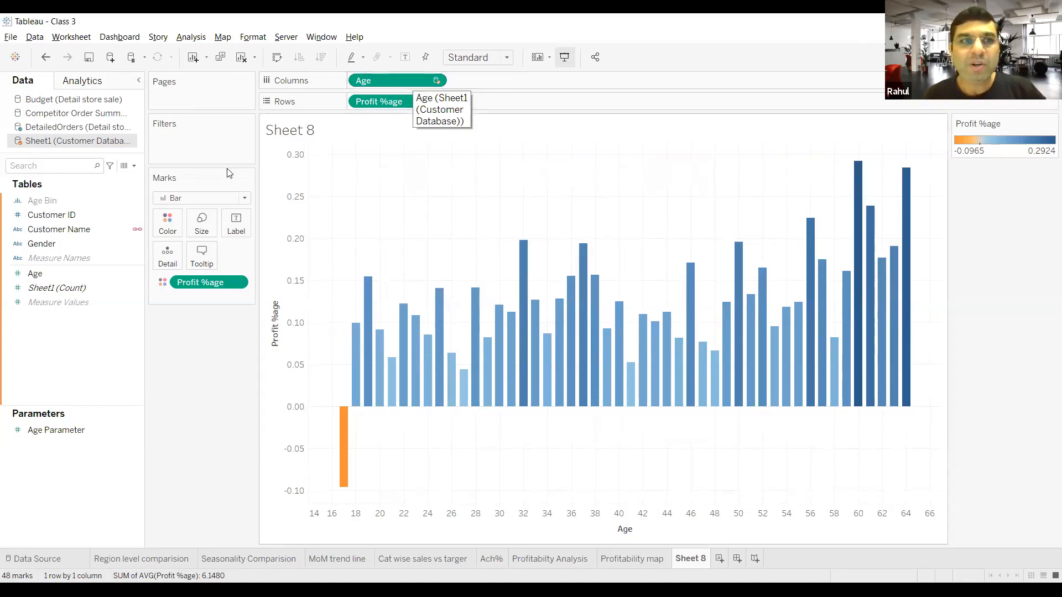
{"action": "left_click", "coordinate": [82, 272]}
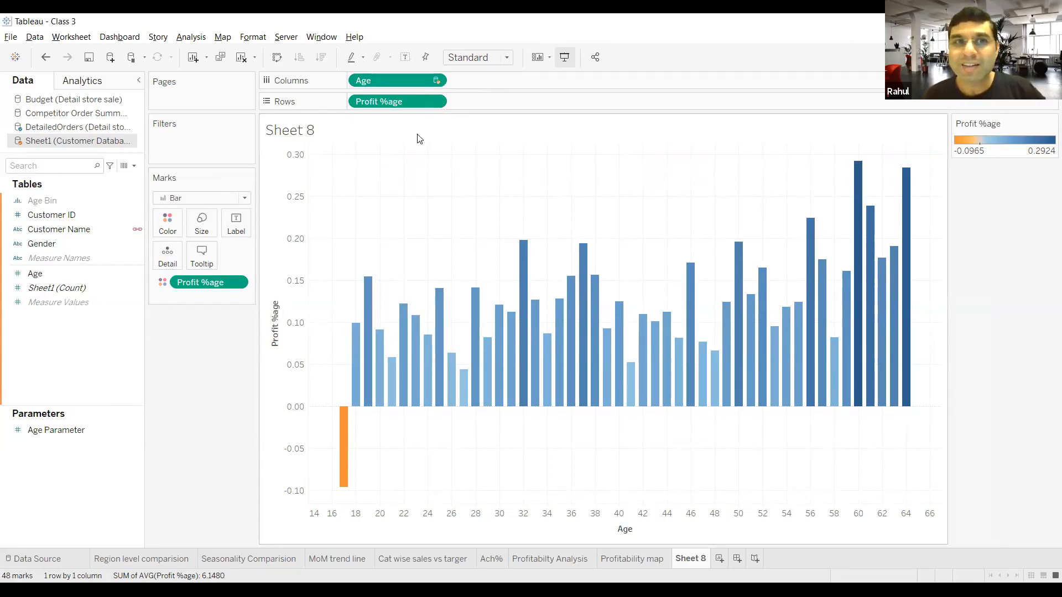
{"action": "left_click_drag", "start_coordinate": [399, 81], "coordinate": [424, 372]}
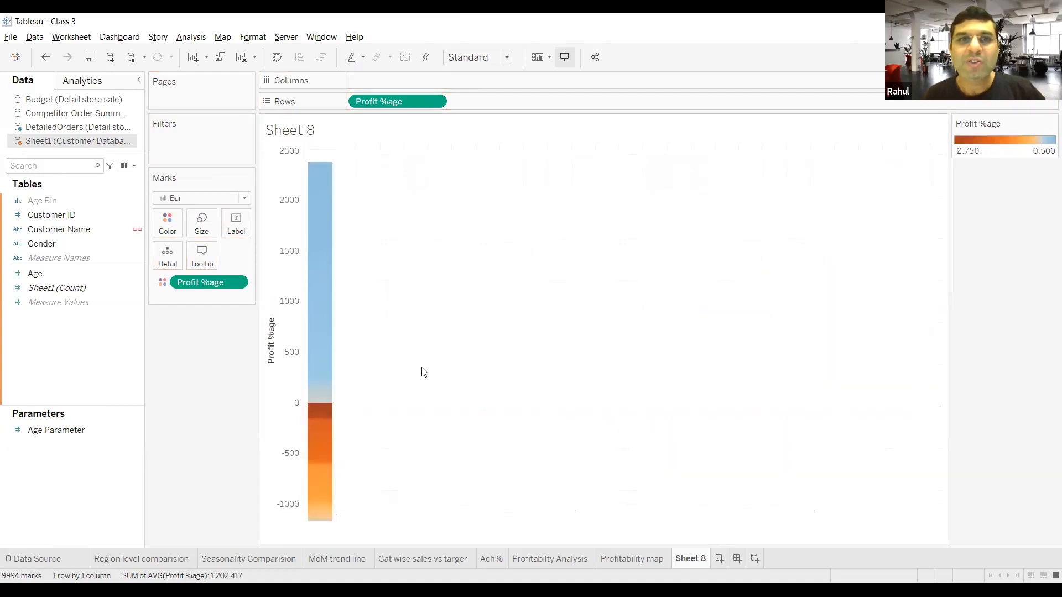
{"action": "left_click", "coordinate": [110, 273]}
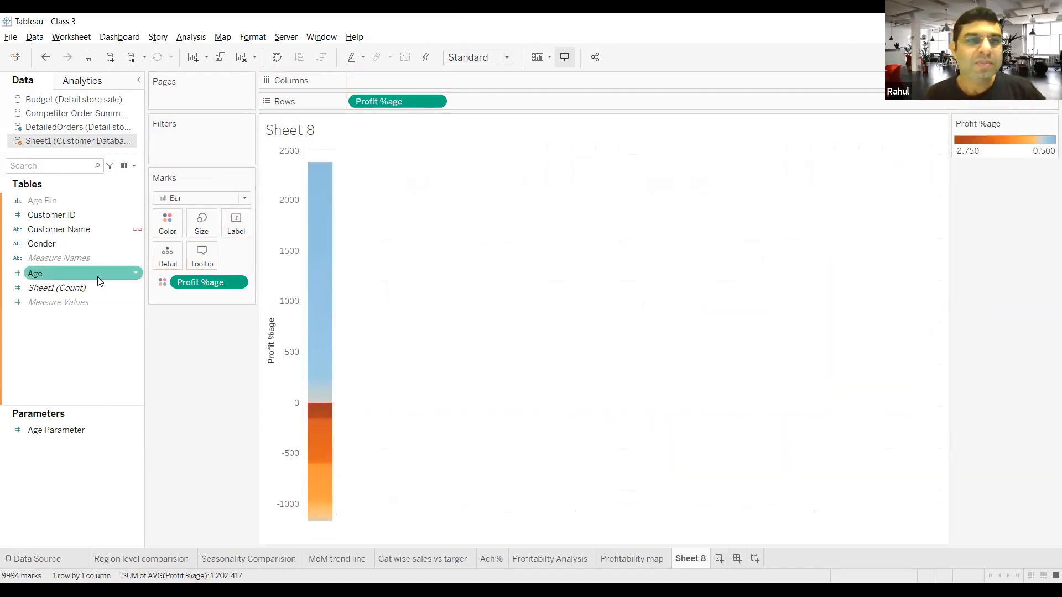
{"action": "right_click", "coordinate": [135, 276]}
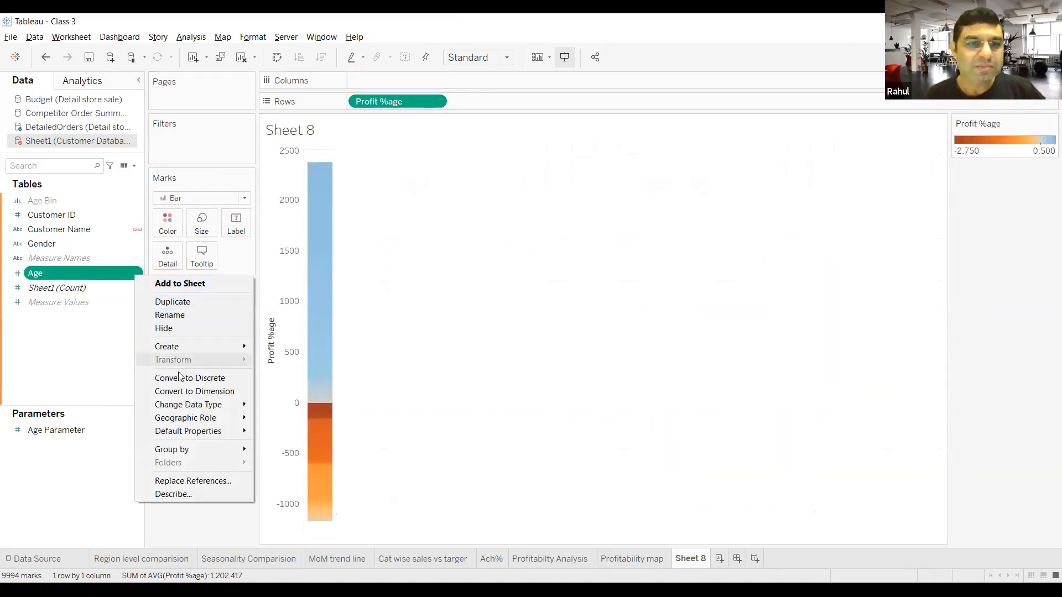
{"action": "mouse_move", "coordinate": [194, 348]}
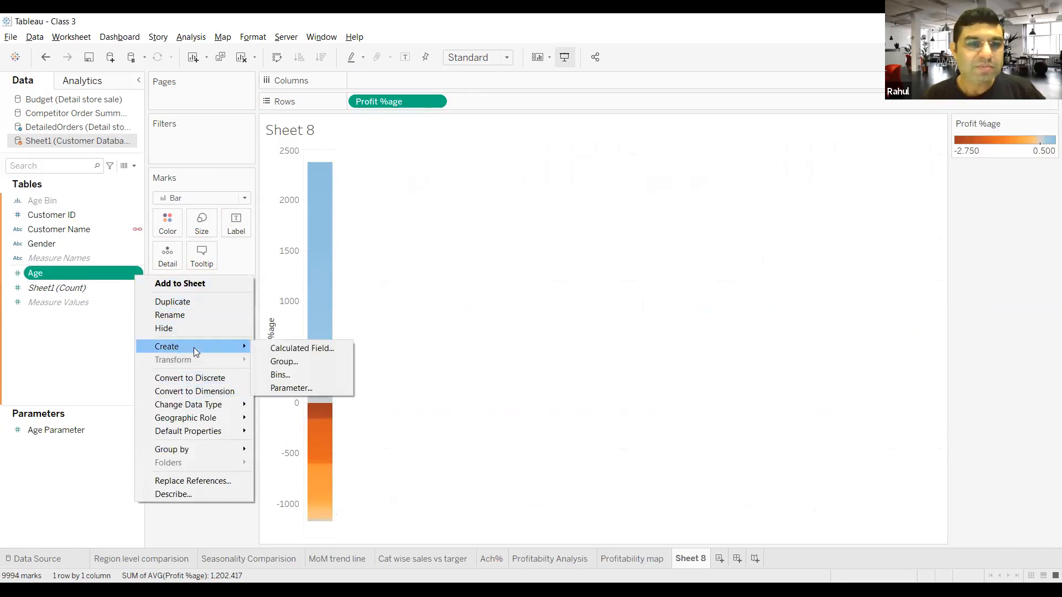
{"action": "left_click", "coordinate": [291, 374]}
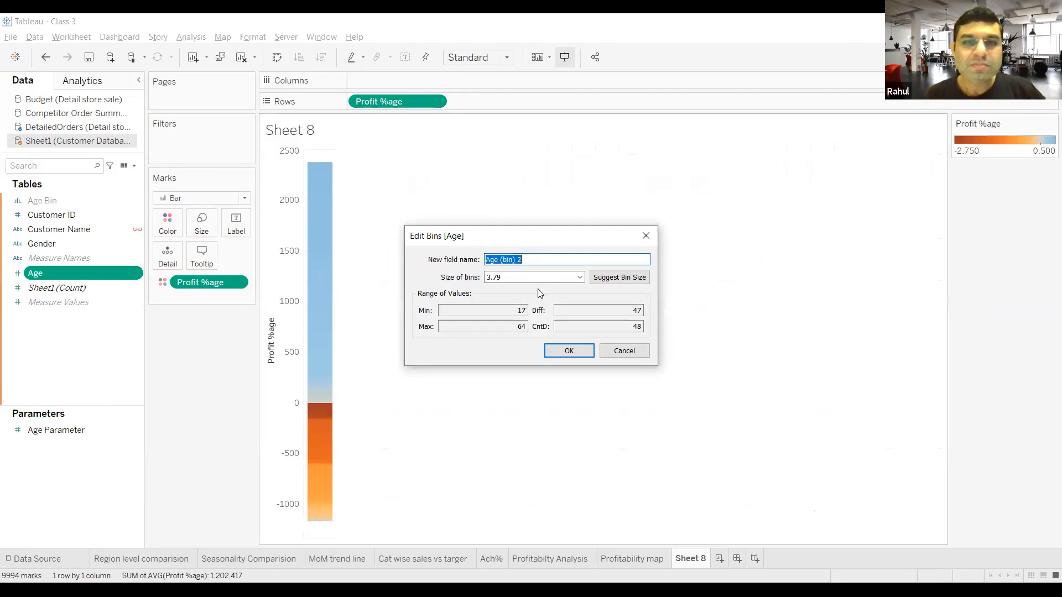
{"action": "left_click", "coordinate": [618, 352]}
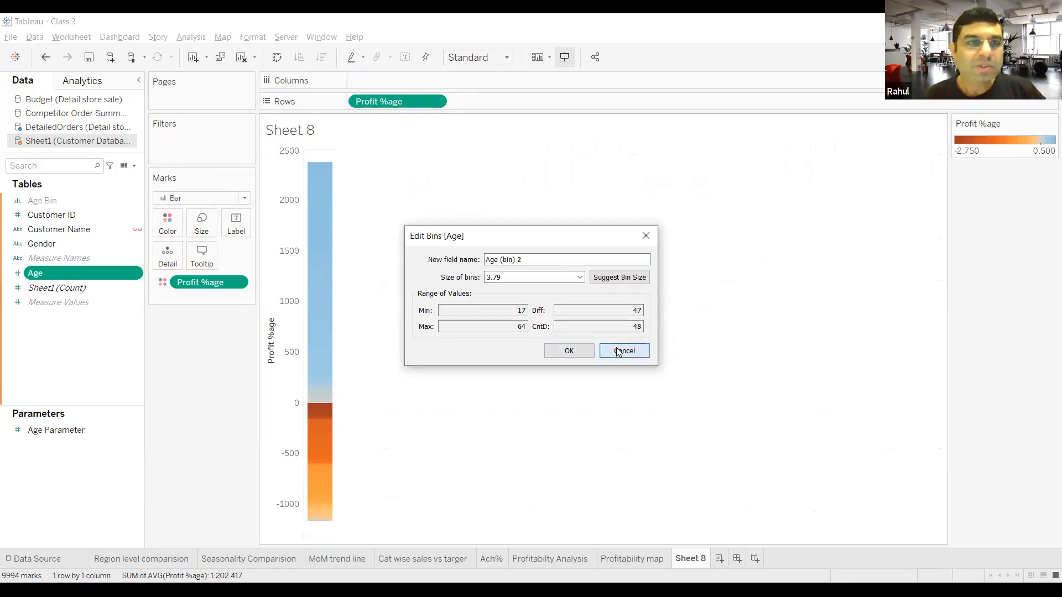
Step: Review the bin settings of the Age Bin field
{"action": "right_click", "coordinate": [73, 200]}
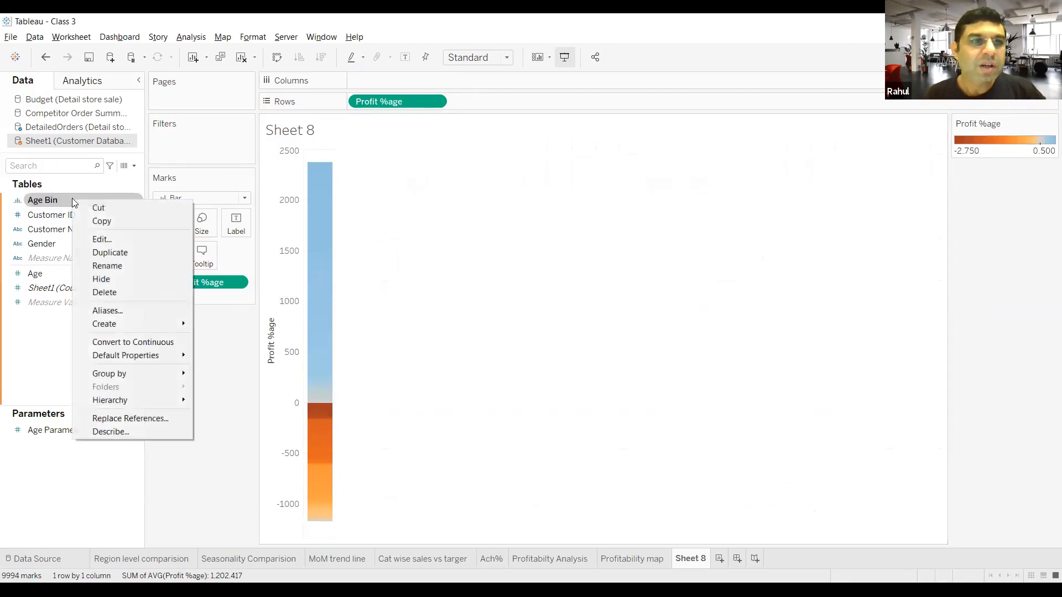
{"action": "left_click", "coordinate": [100, 237]}
{"action": "left_click", "coordinate": [557, 349]}
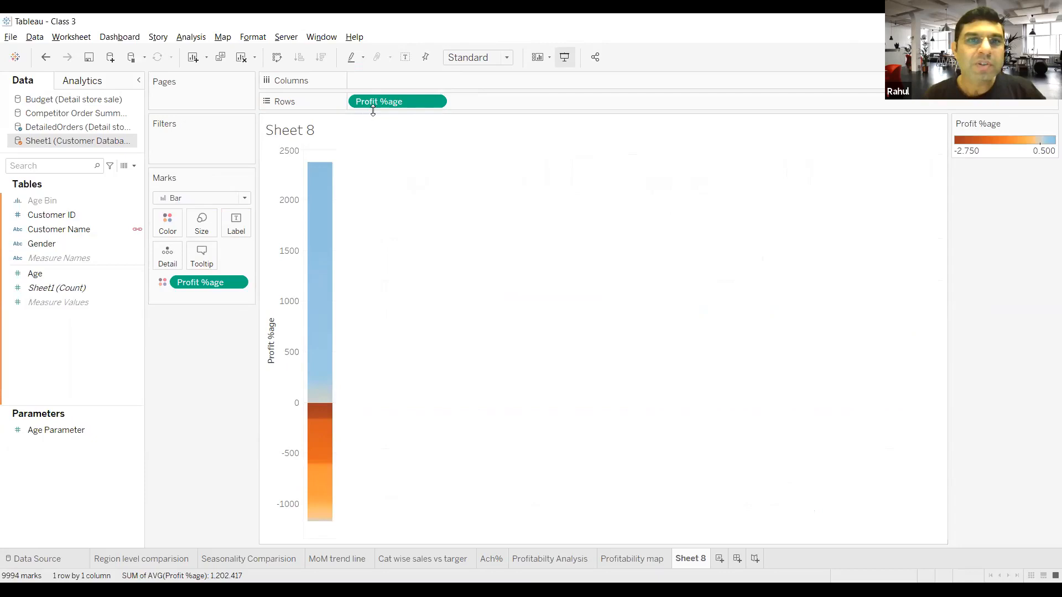
Step: Remove Profit %age from Rows in Sheet 8 and check the bin settings of the Age Bin field
{"action": "left_click_drag", "start_coordinate": [375, 105], "coordinate": [389, 169]}
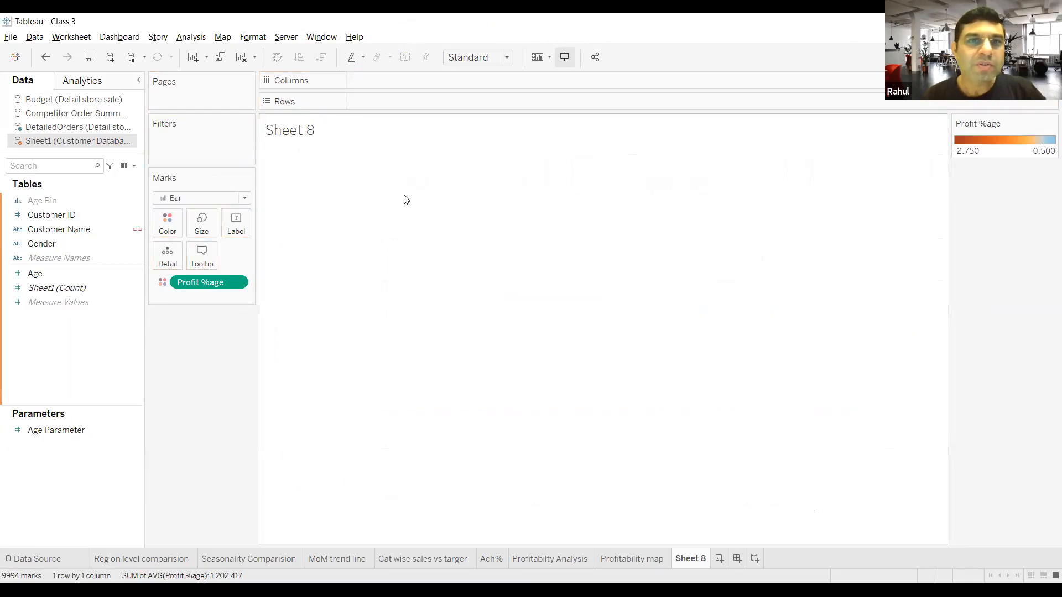
{"action": "left_click", "coordinate": [77, 204]}
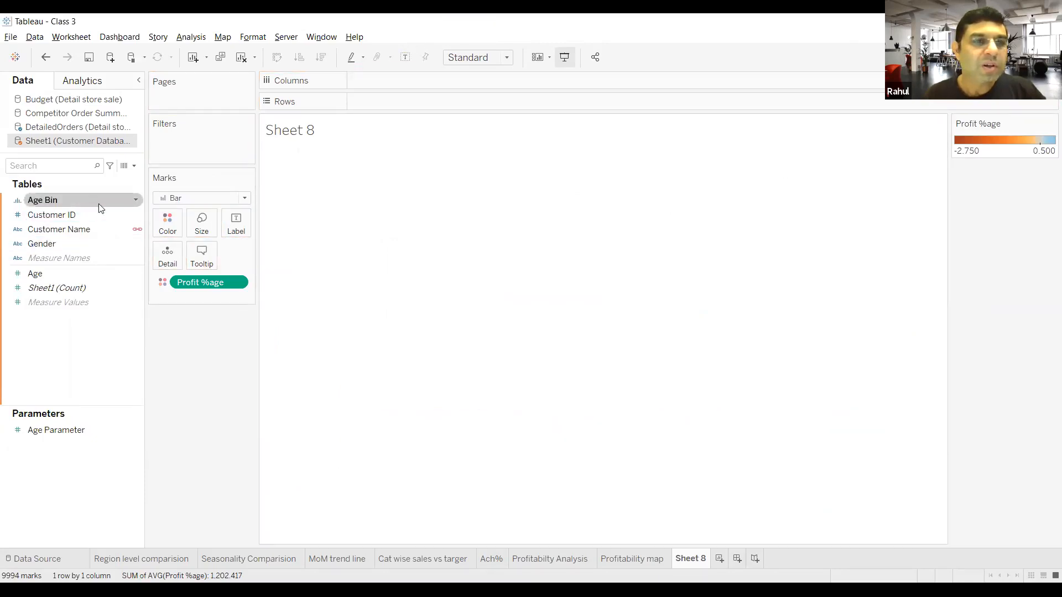
{"action": "left_click", "coordinate": [135, 201]}
{"action": "left_click", "coordinate": [165, 242]}
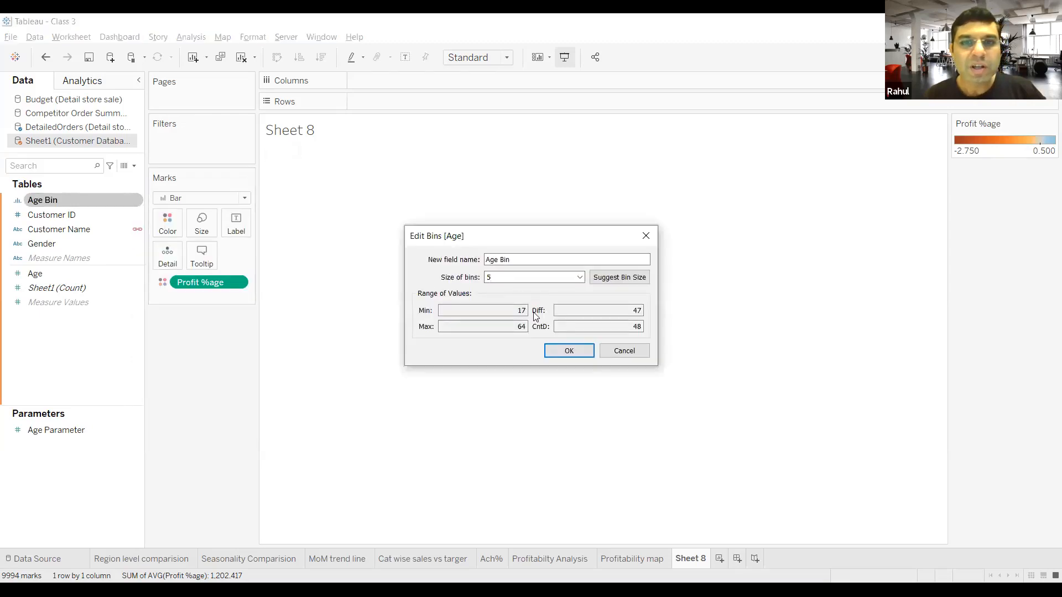
{"action": "left_click", "coordinate": [562, 351]}
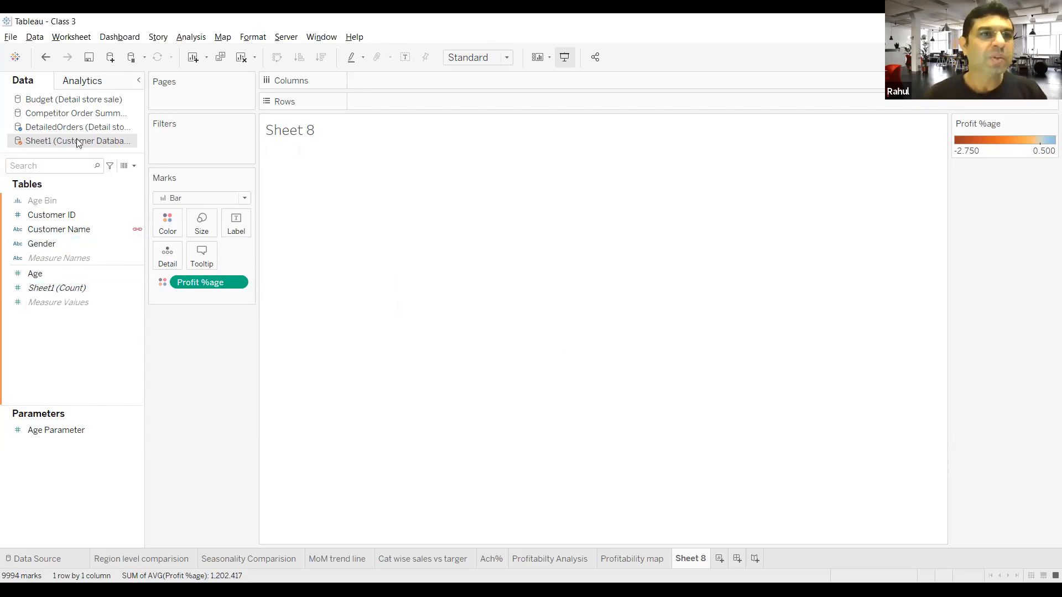
{"action": "left_click", "coordinate": [32, 39]}
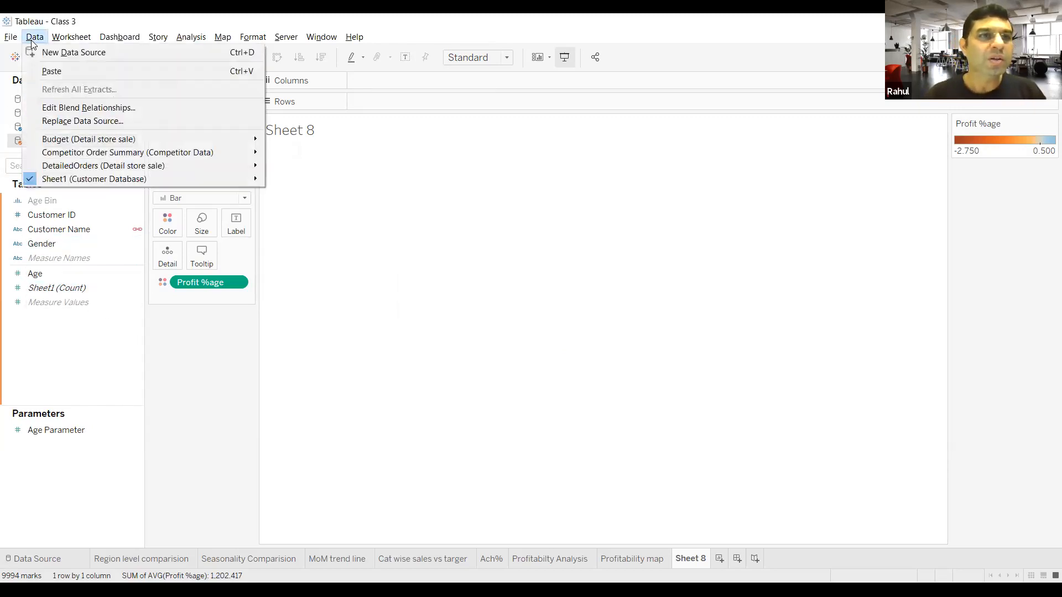
{"action": "mouse_move", "coordinate": [34, 39]}
{"action": "left_click", "coordinate": [84, 338]}
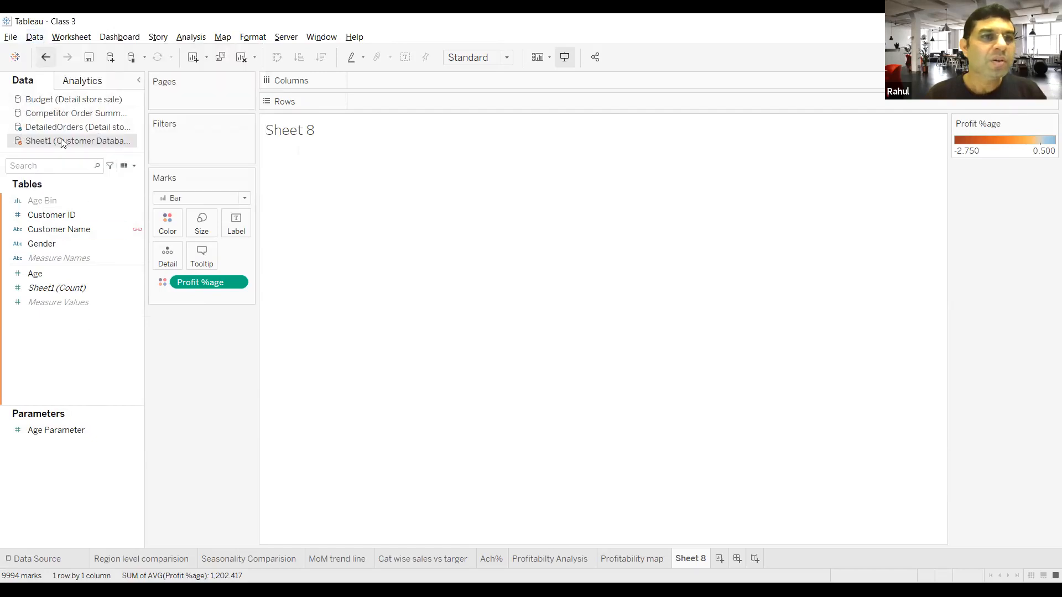
{"action": "left_click", "coordinate": [93, 272]}
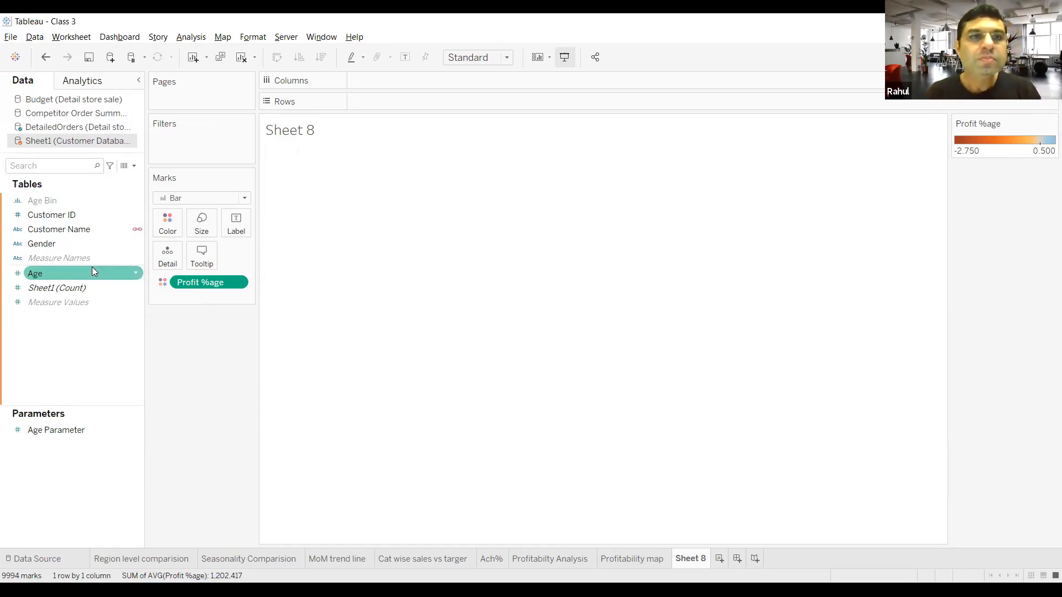
Step: Remove Profit %age from the Color mark to clear the sheet, and recheck the Age Bin settings
{"action": "left_click_drag", "start_coordinate": [218, 283], "coordinate": [109, 368]}
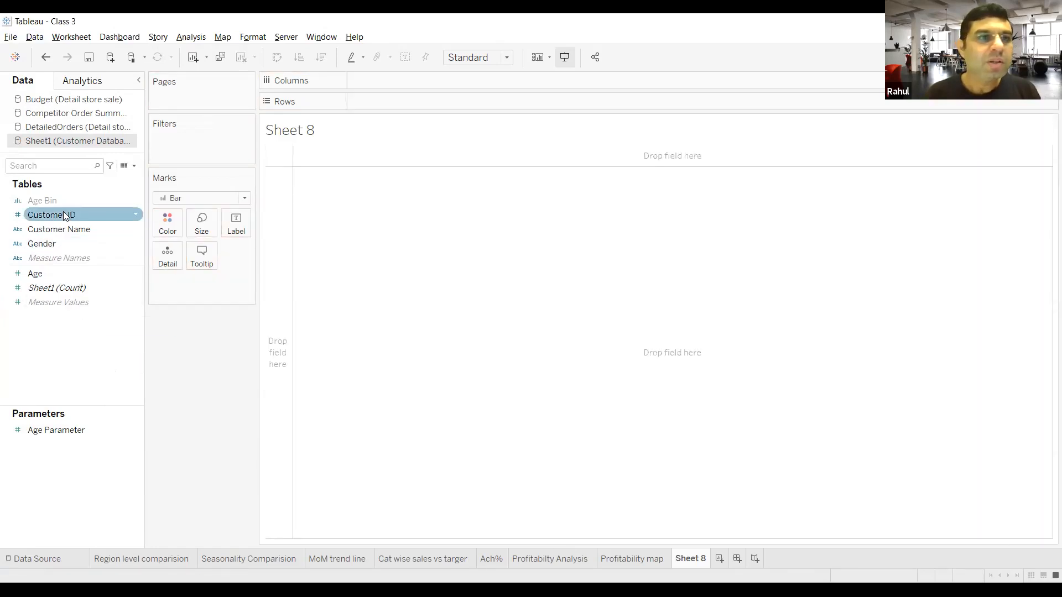
{"action": "left_click", "coordinate": [83, 199]}
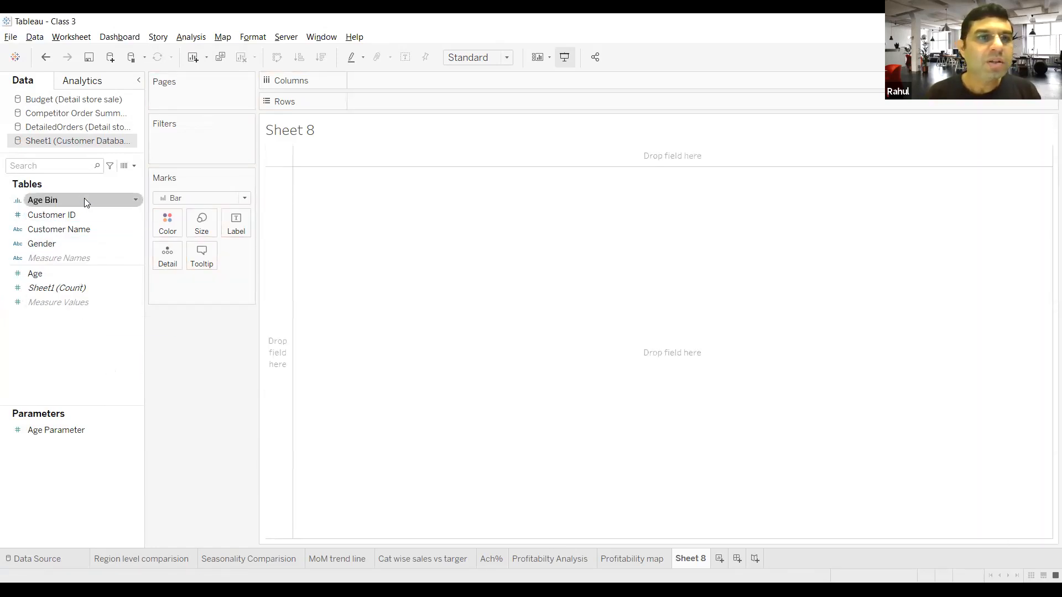
{"action": "right_click", "coordinate": [132, 199]}
{"action": "left_click", "coordinate": [169, 260]}
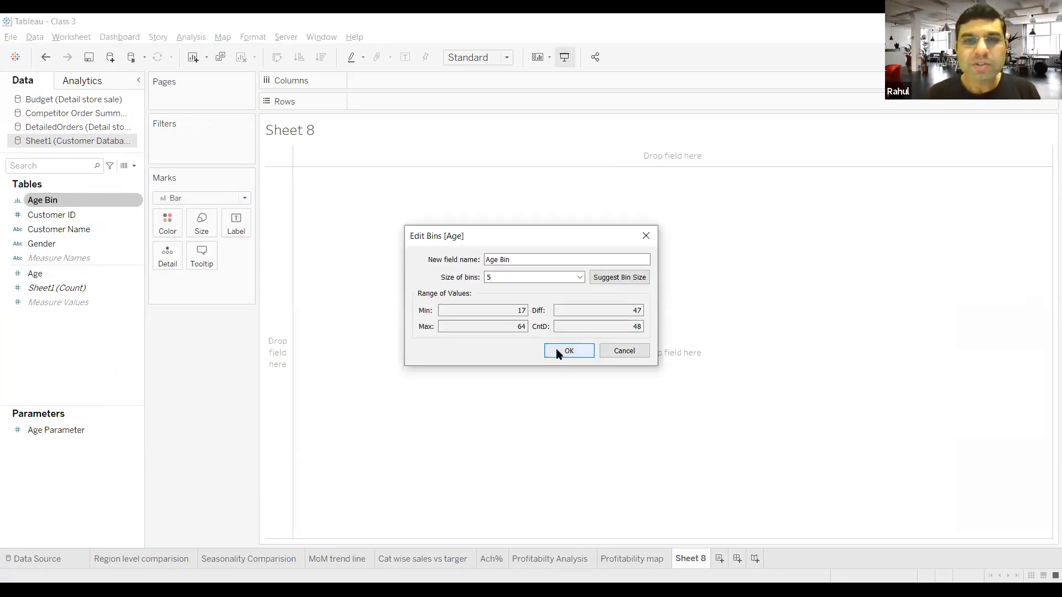
{"action": "left_click", "coordinate": [568, 350]}
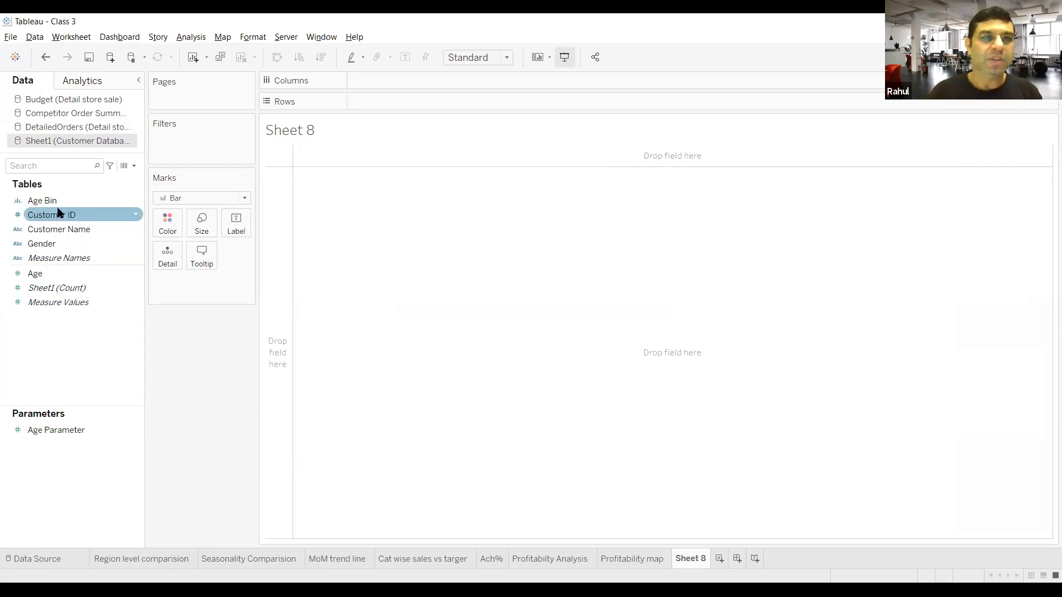
Step: Add Profit %age from the DetailedOrders source to Rows and aggregate it as Average
{"action": "left_click", "coordinate": [89, 130]}
{"action": "left_click_drag", "start_coordinate": [63, 417], "coordinate": [390, 104]}
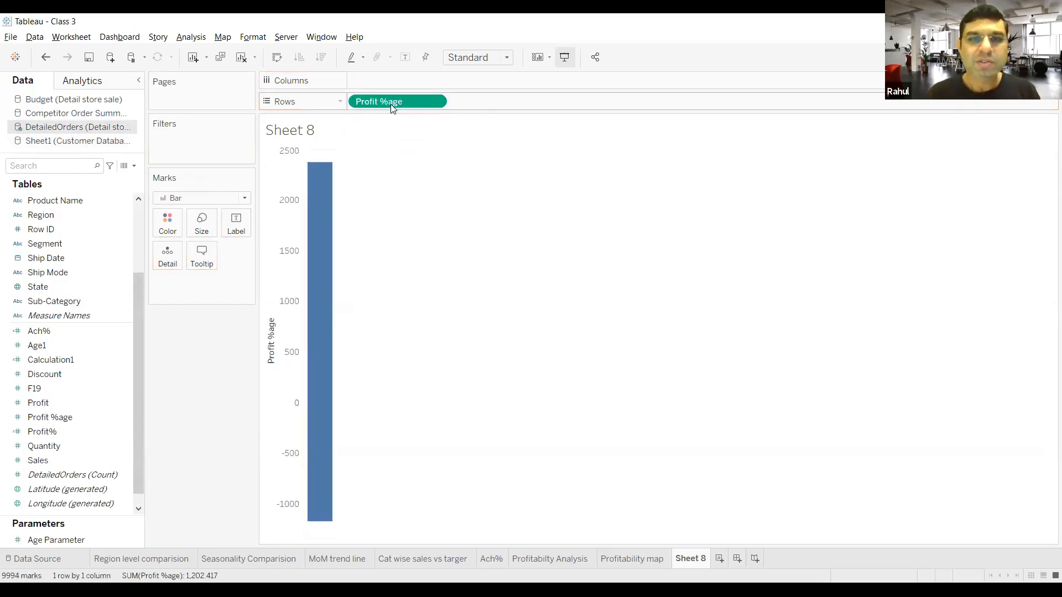
{"action": "left_click", "coordinate": [434, 100]}
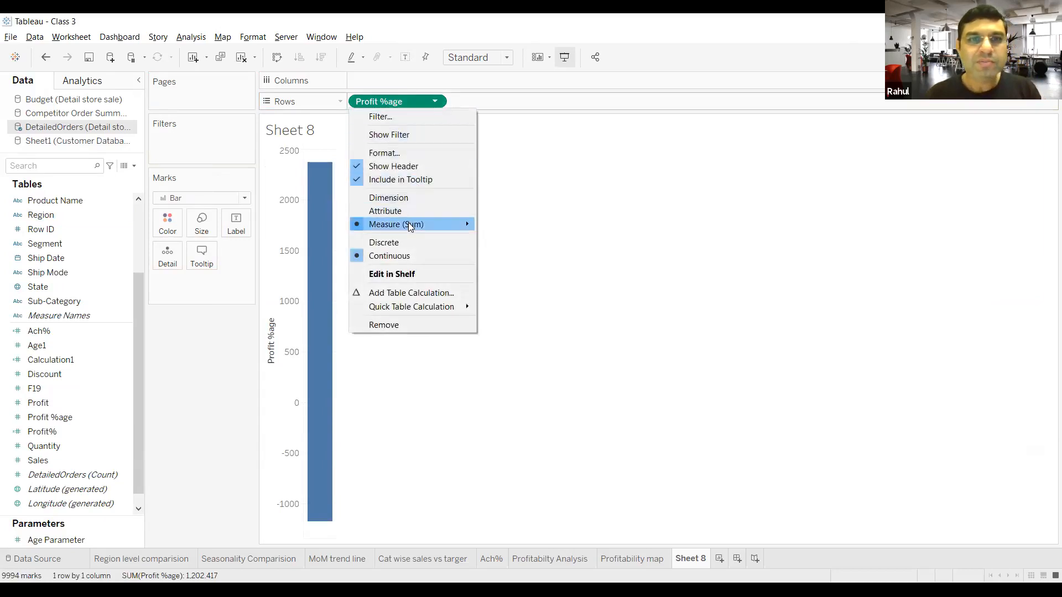
{"action": "mouse_move", "coordinate": [409, 224]}
{"action": "left_click", "coordinate": [513, 241]}
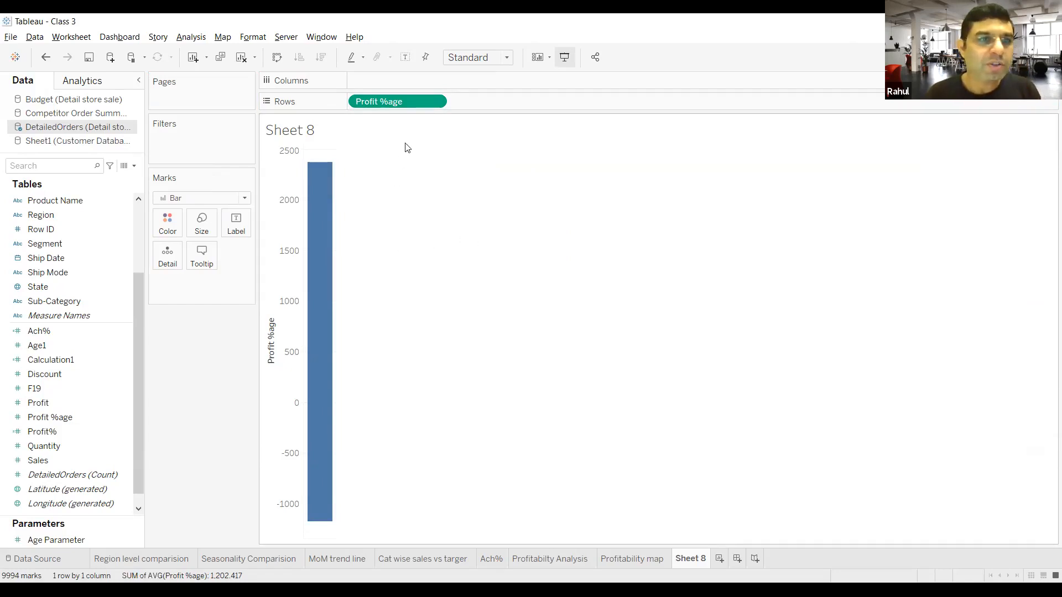
Step: Check which aggregation the Profit %age measure in Rows uses
{"action": "left_click", "coordinate": [192, 37]}
{"action": "left_click", "coordinate": [499, 313]}
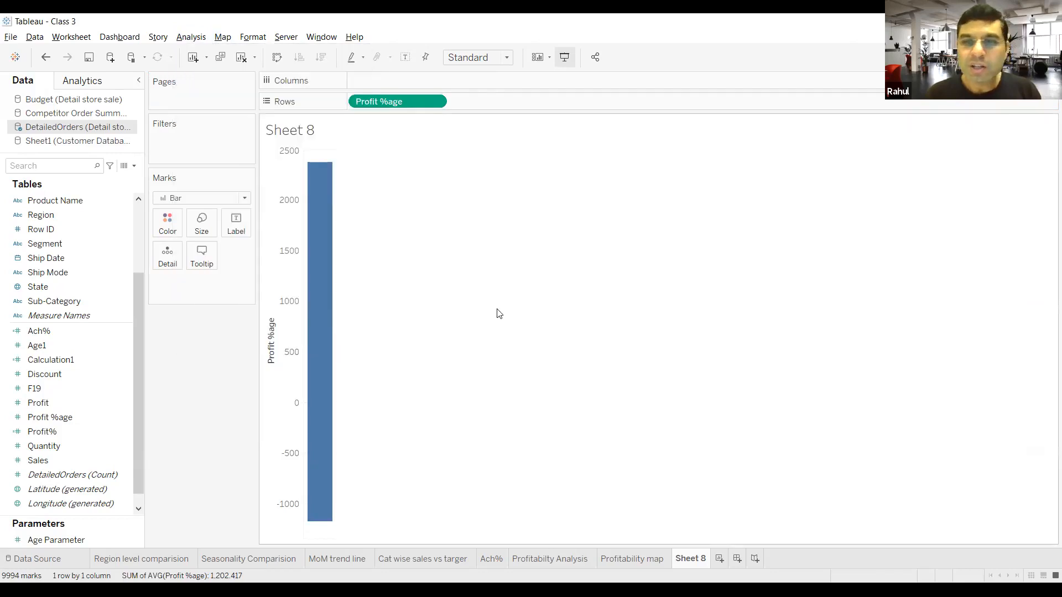
{"action": "left_click", "coordinate": [435, 101]}
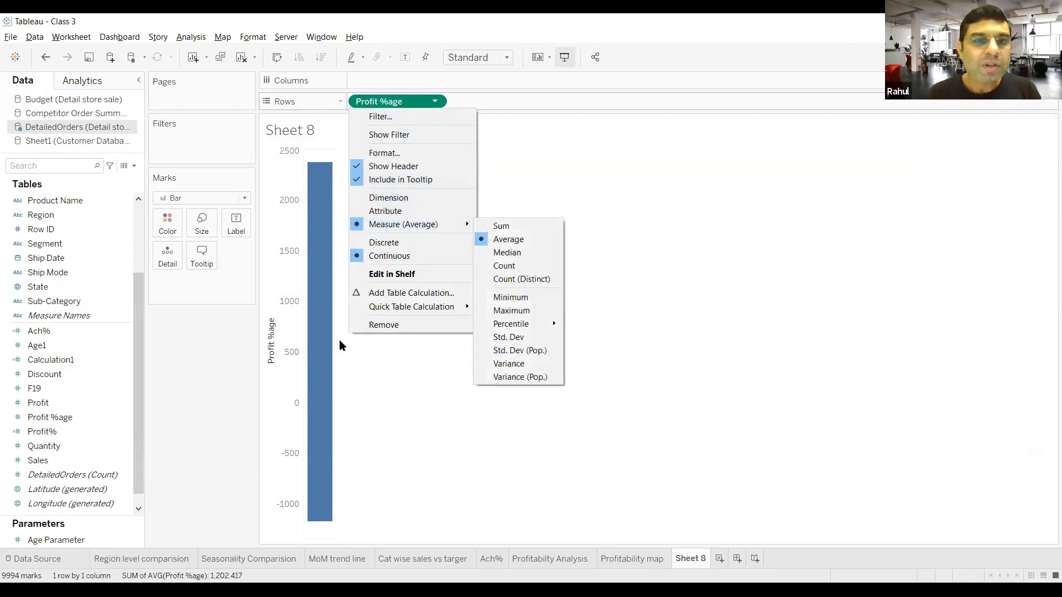
{"action": "left_click", "coordinate": [419, 411]}
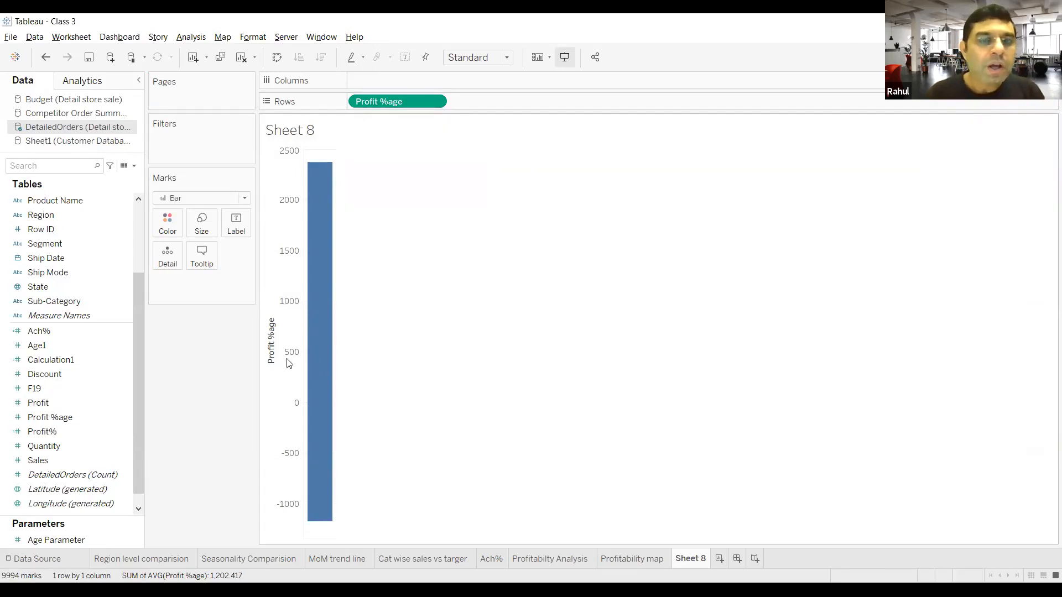
Step: Activate the Customer Name link in the Customer Database source to blend it with DetailedOrders
{"action": "left_click", "coordinate": [72, 143]}
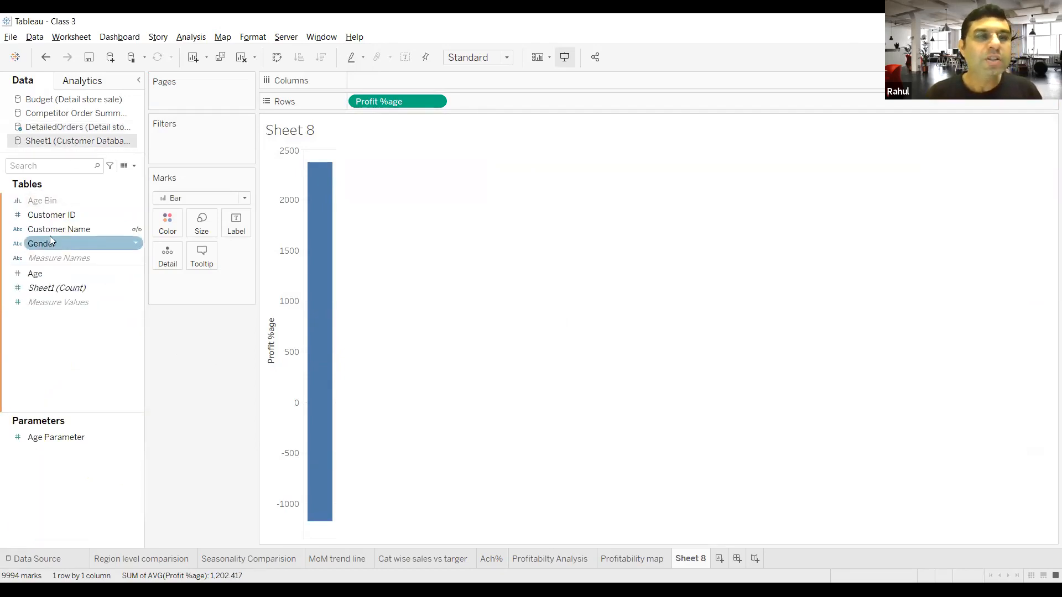
{"action": "left_click", "coordinate": [134, 233]}
{"action": "left_click", "coordinate": [136, 230]}
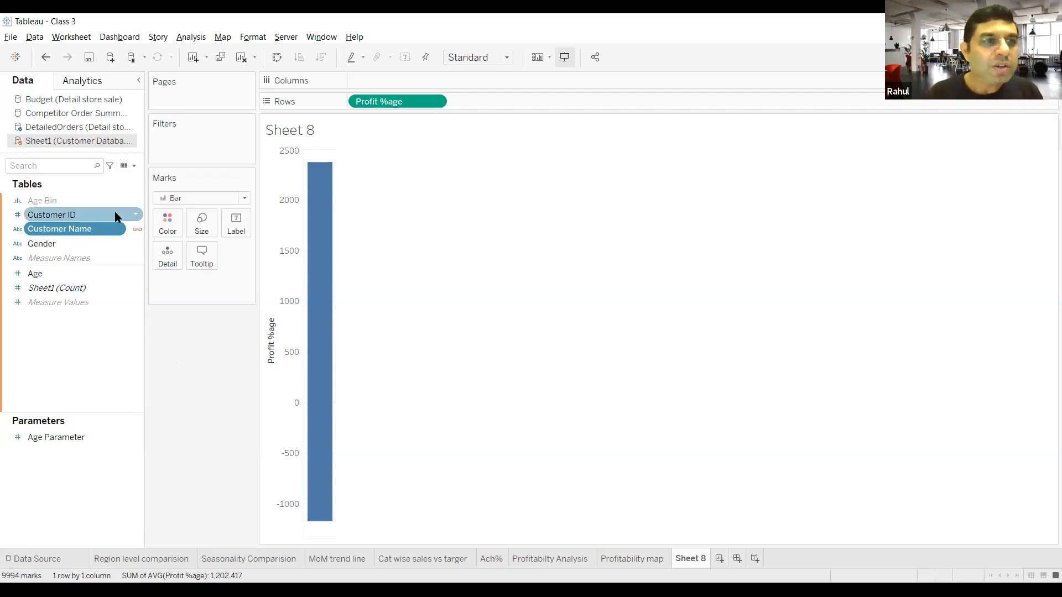
Step: Review the blend relationship between DetailedOrders and the Customer Database source
{"action": "left_click", "coordinate": [36, 37]}
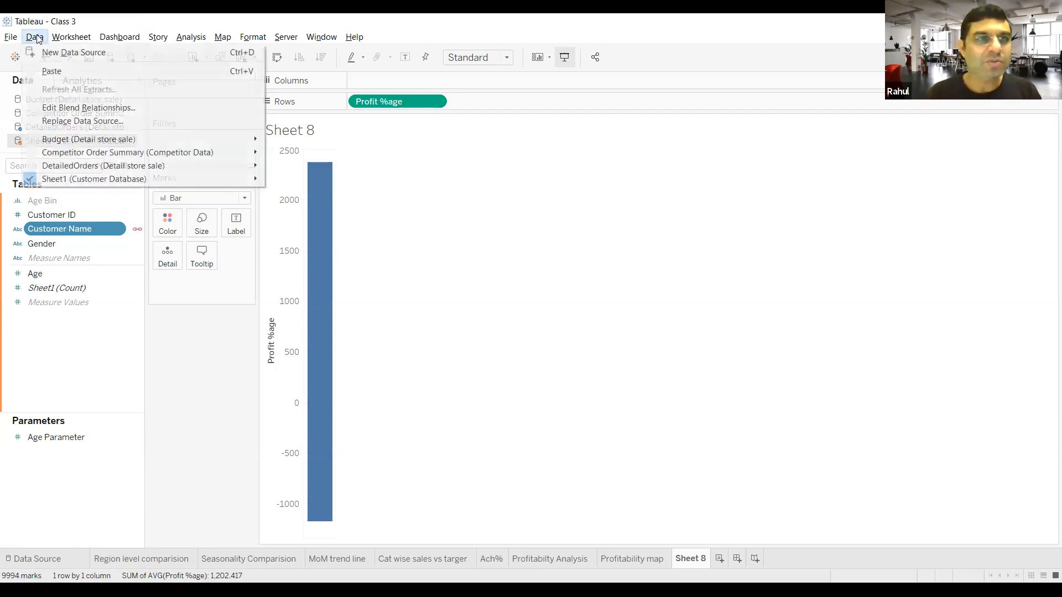
{"action": "left_click", "coordinate": [61, 108]}
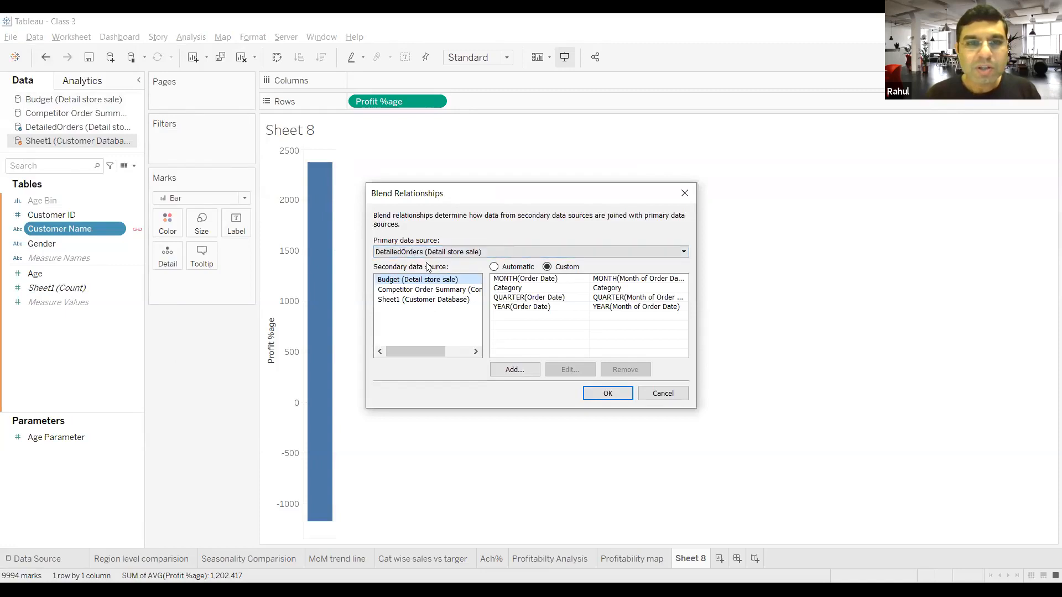
{"action": "left_click", "coordinate": [435, 301]}
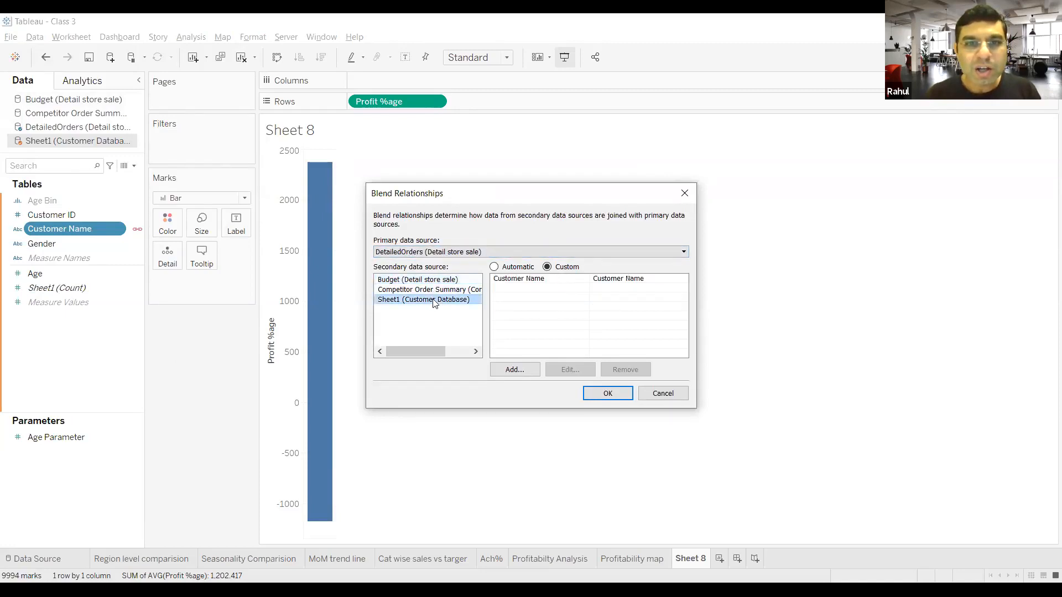
{"action": "left_click", "coordinate": [516, 280]}
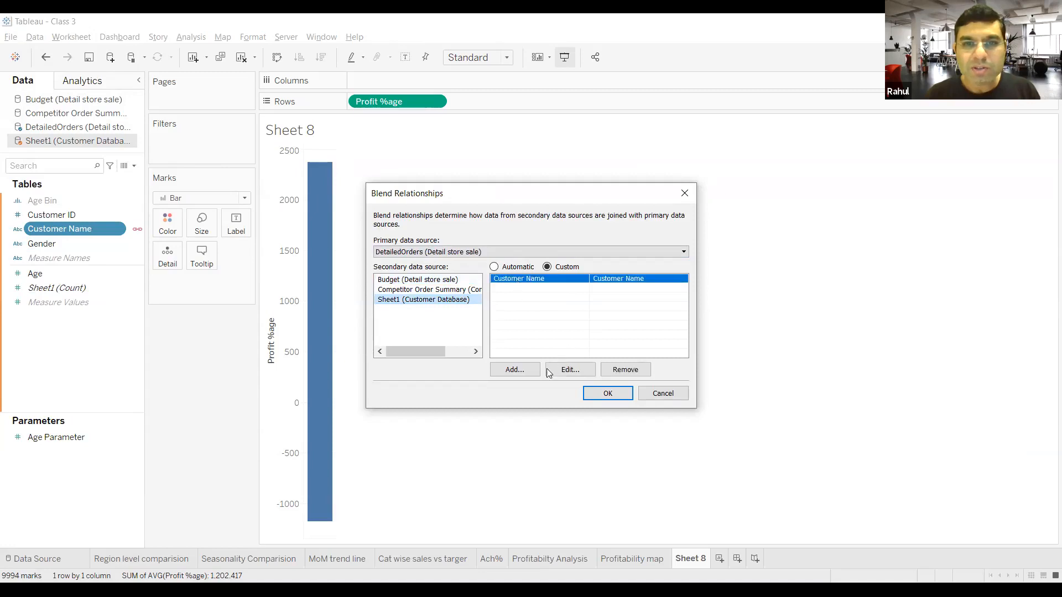
{"action": "left_click", "coordinate": [599, 393]}
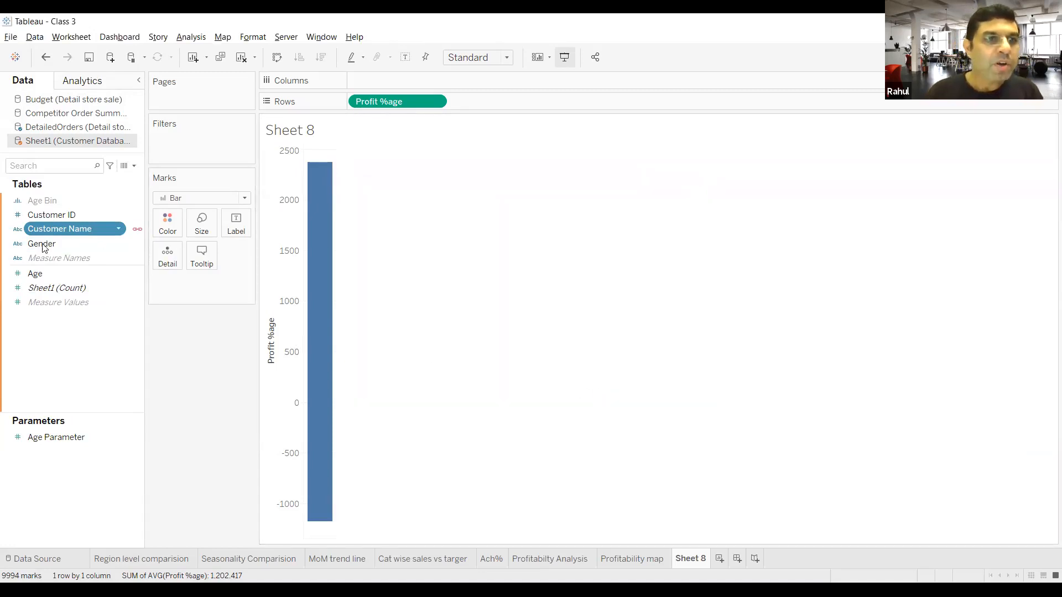
Step: Take the Profit %age measure off Rows to empty Sheet 8
{"action": "left_click", "coordinate": [66, 349]}
{"action": "left_click_drag", "start_coordinate": [414, 100], "coordinate": [404, 43]}
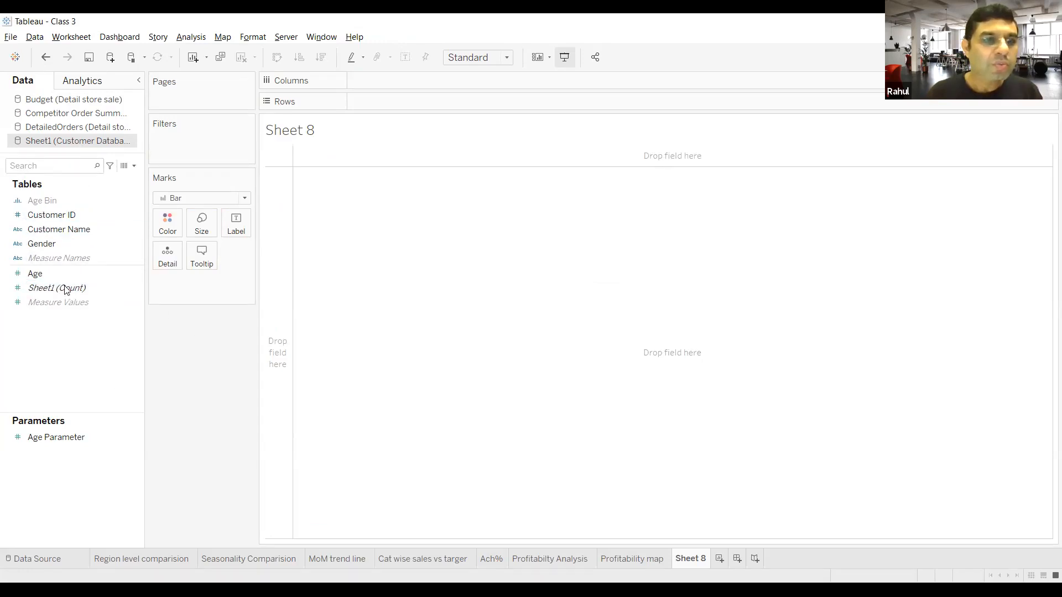
Step: Confirm the existing Age Bin settings and add Age Bin from the Customer Database source to Columns
{"action": "left_click", "coordinate": [76, 272]}
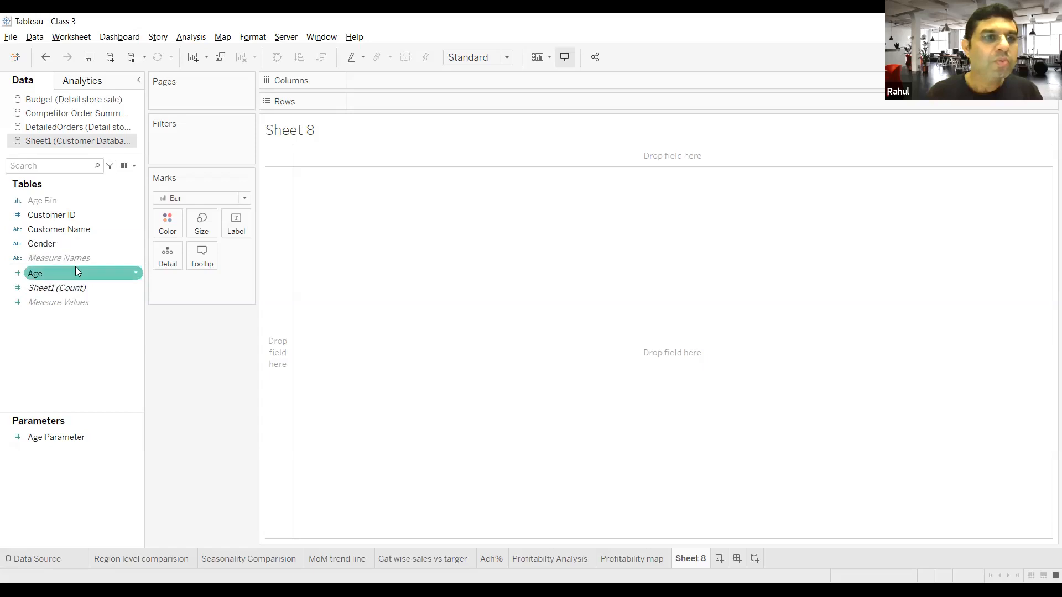
{"action": "right_click", "coordinate": [138, 272]}
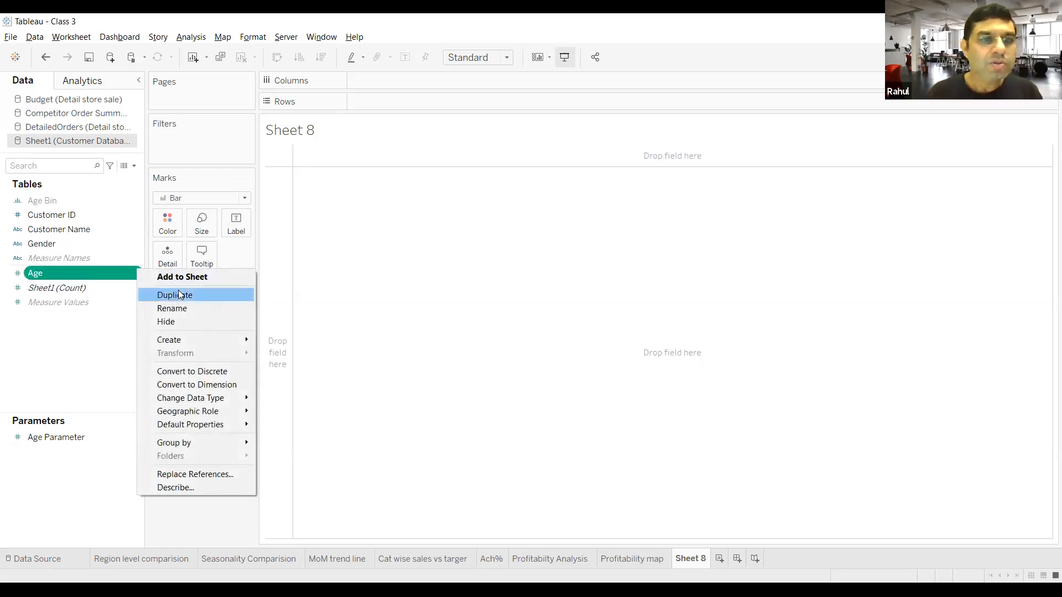
{"action": "left_click", "coordinate": [60, 203]}
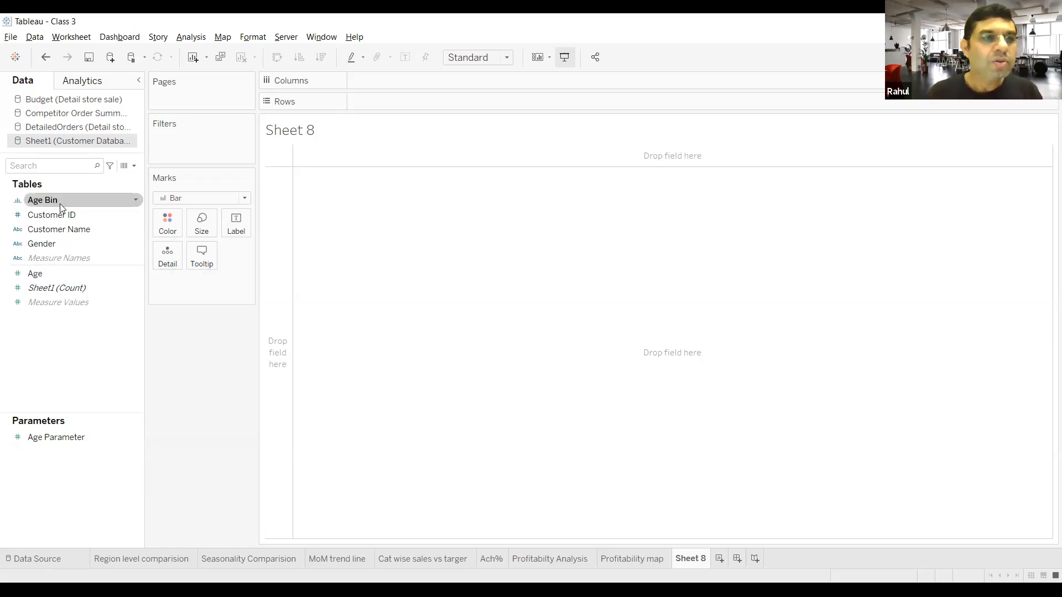
{"action": "left_click", "coordinate": [136, 200]}
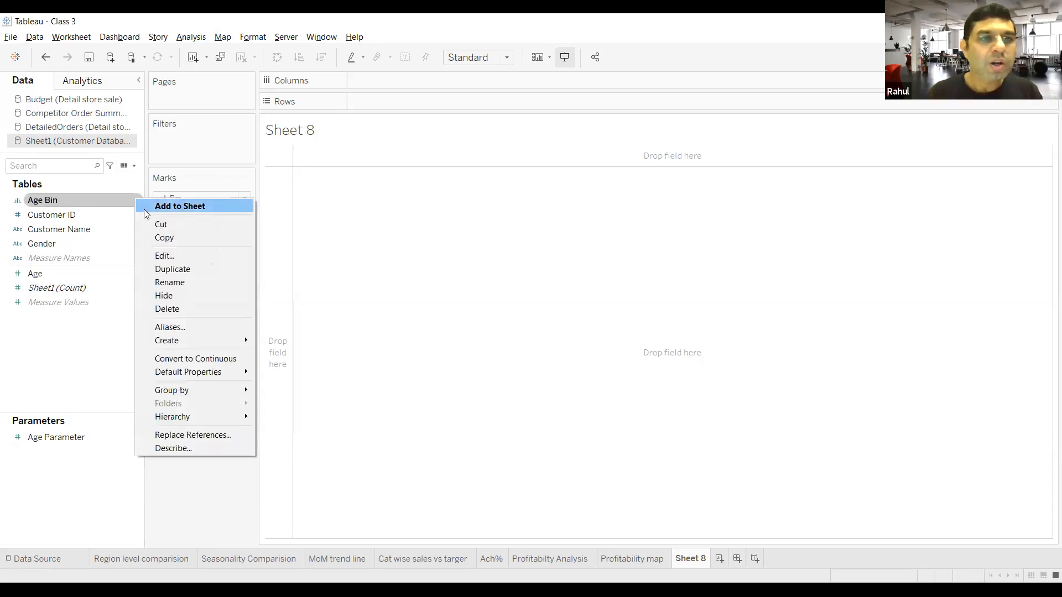
{"action": "left_click", "coordinate": [178, 257]}
{"action": "left_click", "coordinate": [561, 353]}
{"action": "left_click_drag", "start_coordinate": [59, 200], "coordinate": [360, 90]}
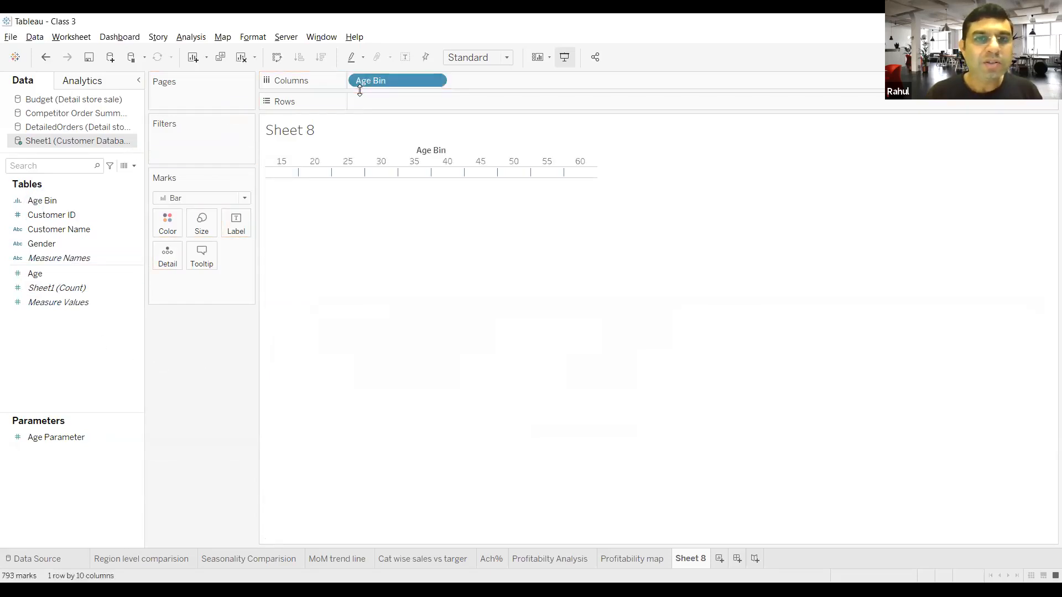
Step: Link the DetailedOrders source to the Customer Database on Customer Name
{"action": "left_click", "coordinate": [90, 128]}
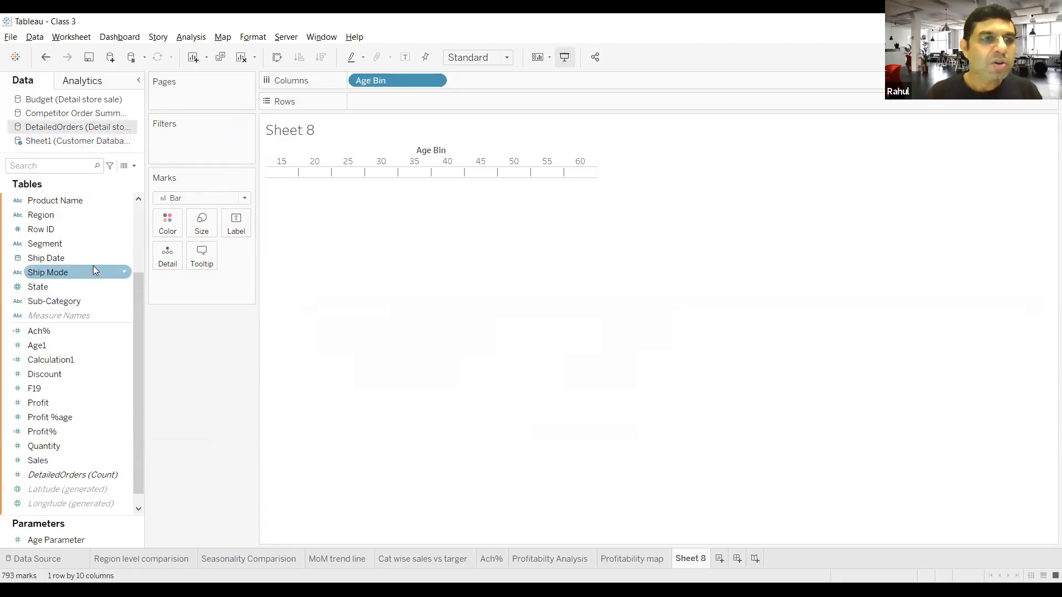
{"action": "scroll", "coordinate": [93, 269], "scroll_direction": "up", "scroll_amount": 3}
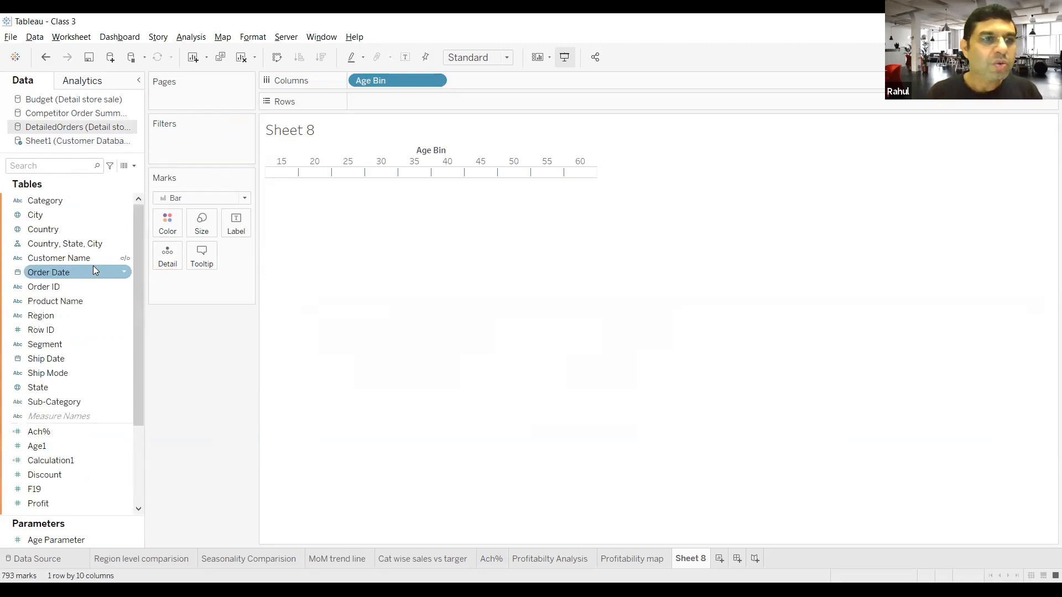
{"action": "left_click", "coordinate": [122, 262]}
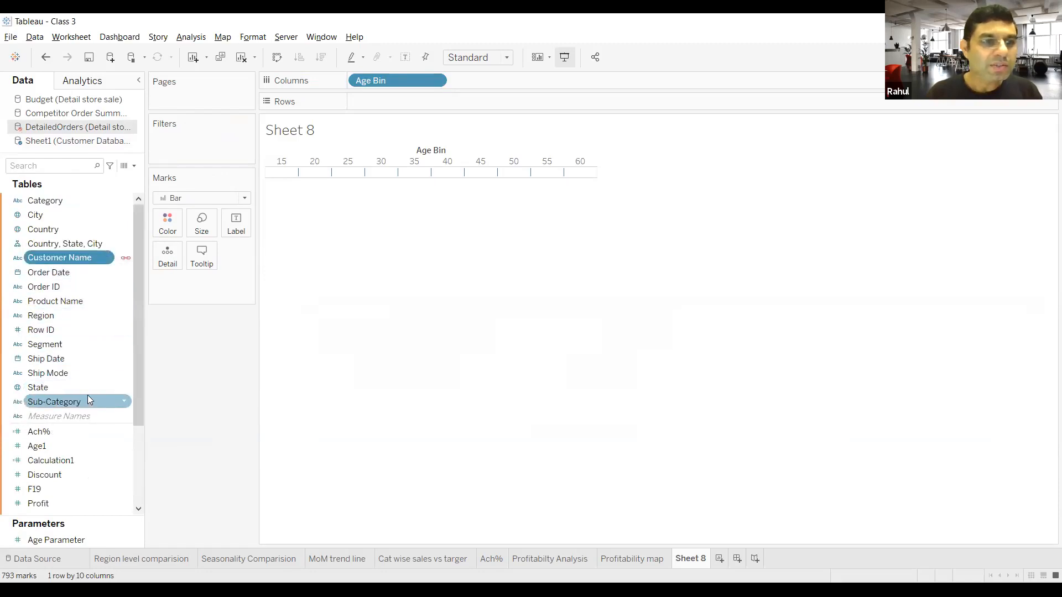
Step: Add the Profit %age measure from DetailedOrders to Rows, charted against Age Bin
{"action": "scroll", "coordinate": [80, 446], "scroll_direction": "down", "scroll_amount": 2}
{"action": "scroll", "coordinate": [81, 446], "scroll_direction": "down", "scroll_amount": 1}
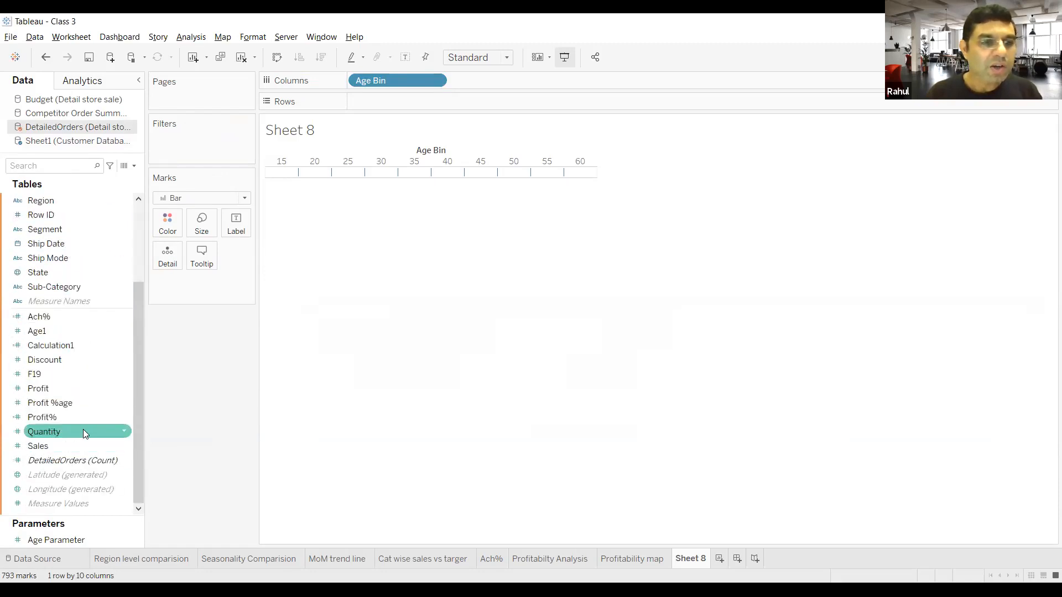
{"action": "mouse_move", "coordinate": [90, 400]}
{"action": "left_mouse_down"}
{"action": "mouse_move", "coordinate": [271, 273]}
{"action": "mouse_move", "coordinate": [429, 102]}
{"action": "left_mouse_up"}
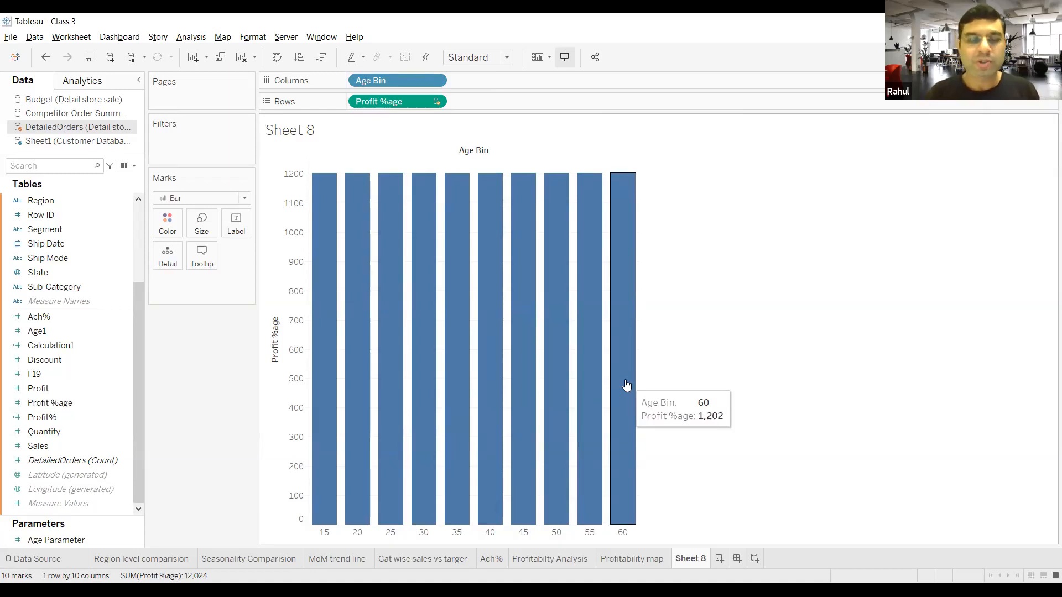
Step: Aggregate the Profit %age measure on Rows as Average
{"action": "left_click", "coordinate": [435, 101]}
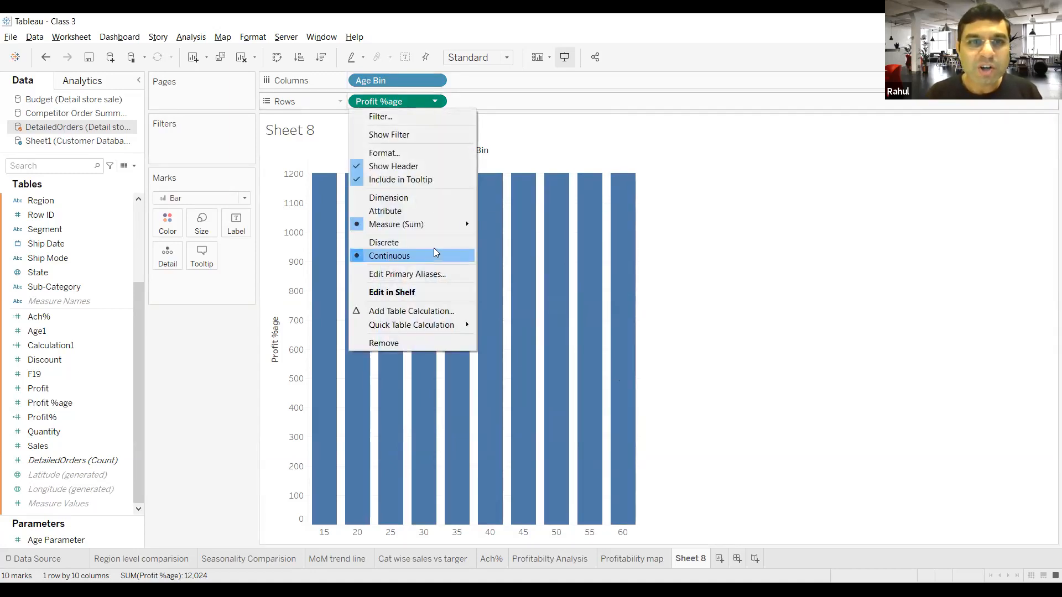
{"action": "mouse_move", "coordinate": [436, 223]}
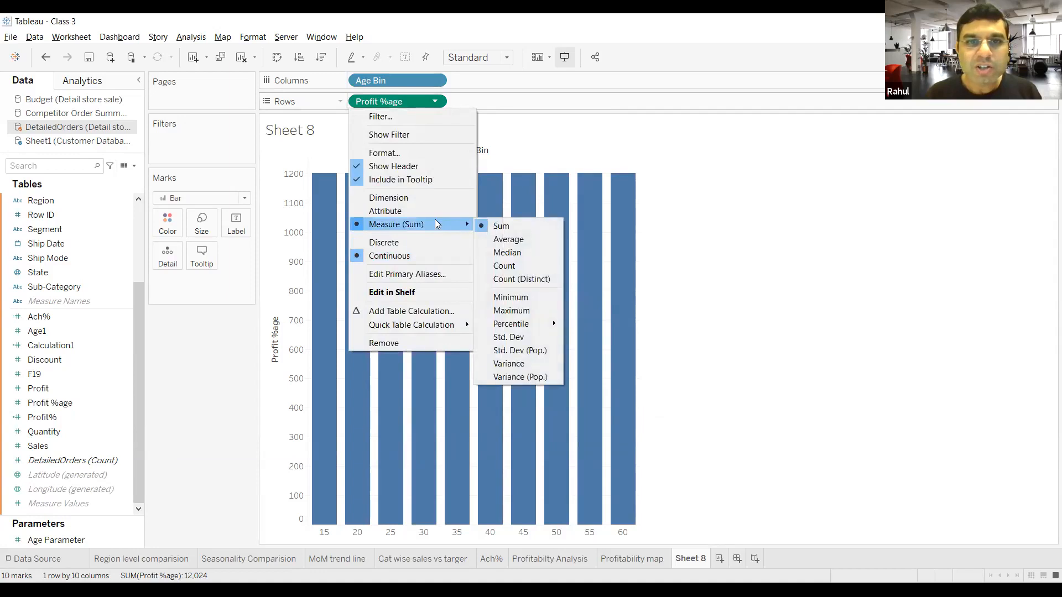
{"action": "left_click", "coordinate": [510, 242]}
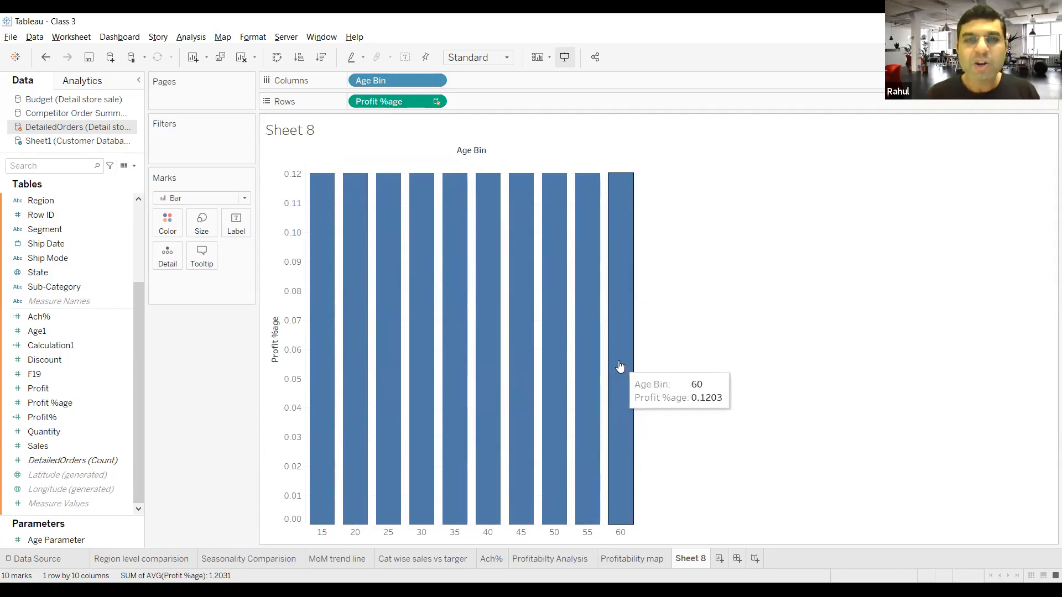
{"action": "left_click", "coordinate": [435, 81]}
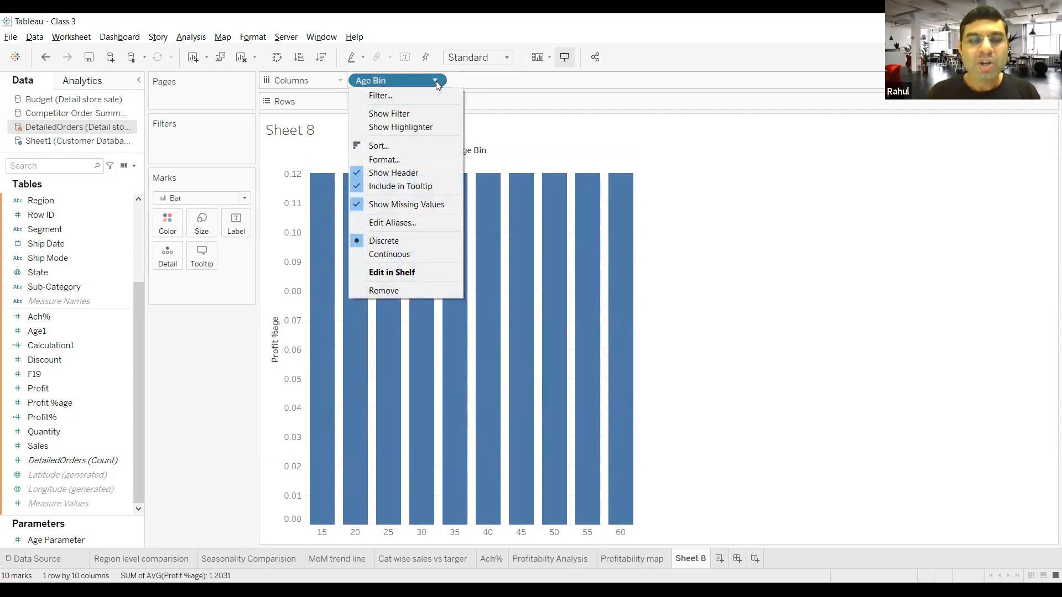
{"action": "left_click", "coordinate": [192, 394]}
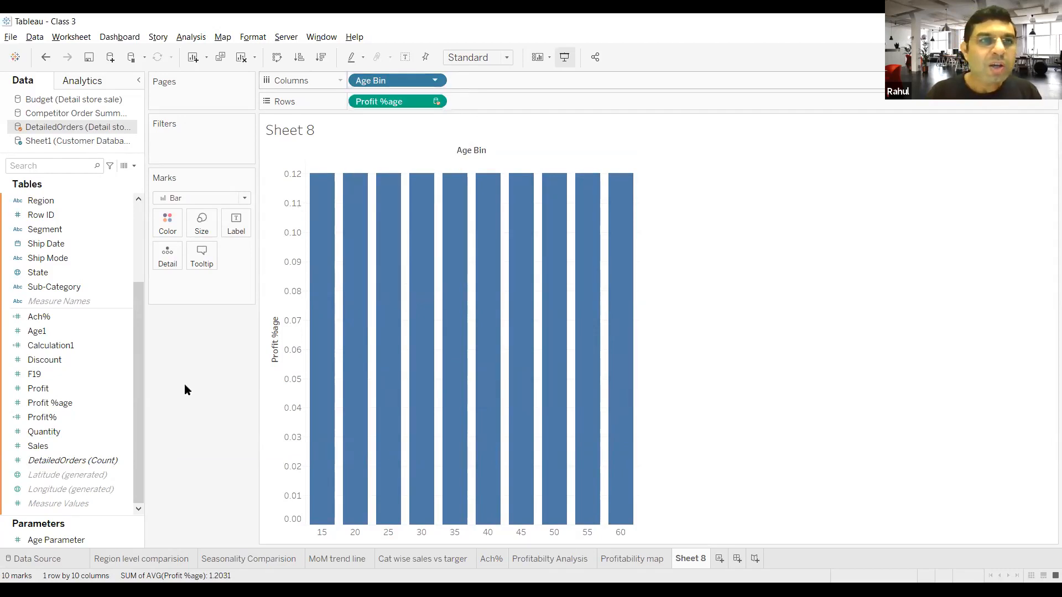
{"action": "left_click", "coordinate": [95, 142]}
{"action": "left_click", "coordinate": [127, 201]}
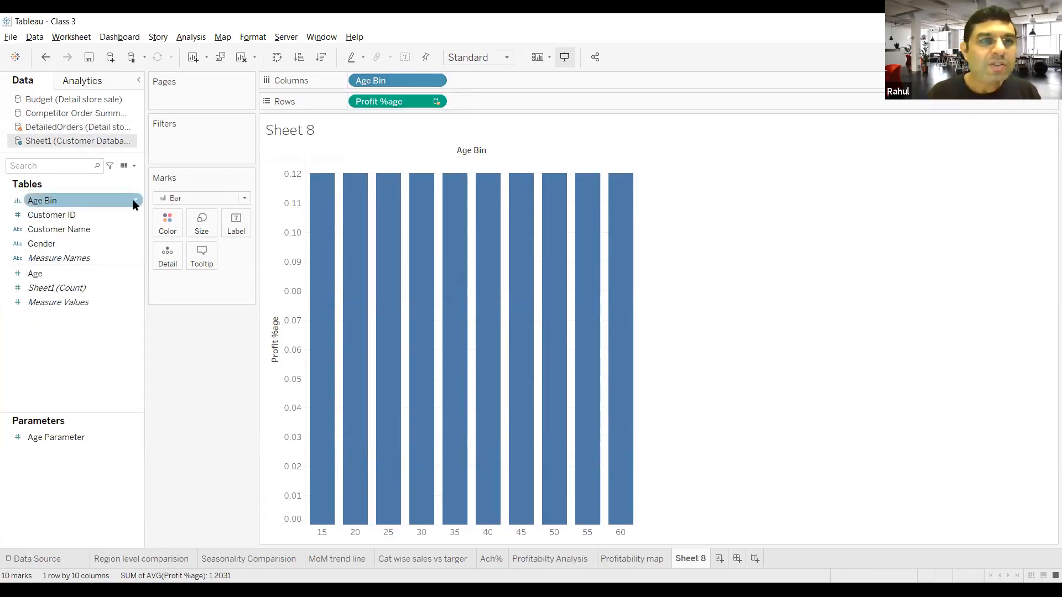
{"action": "left_click", "coordinate": [135, 204]}
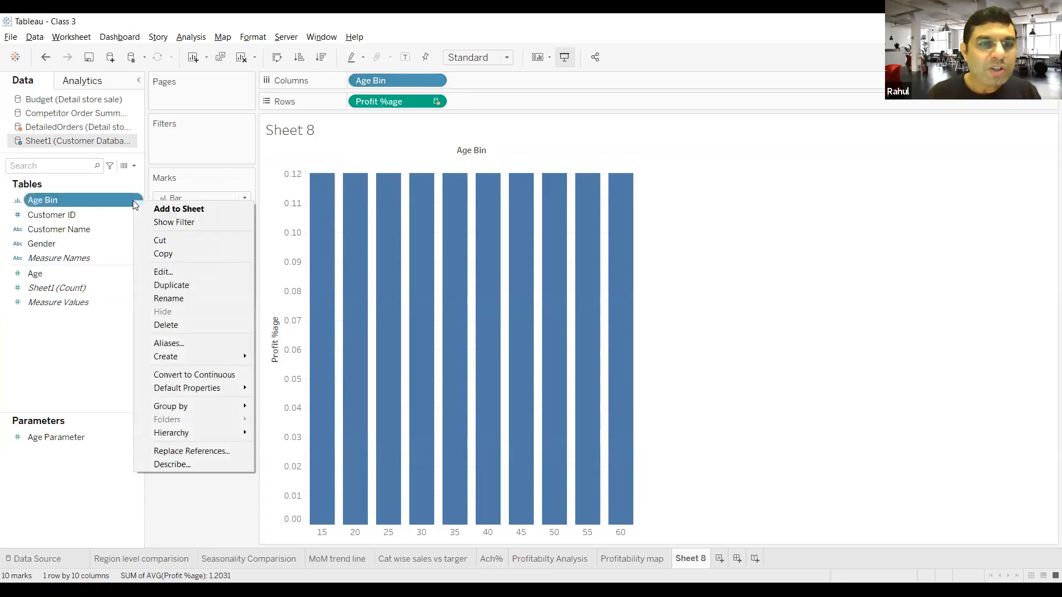
{"action": "left_click", "coordinate": [211, 506]}
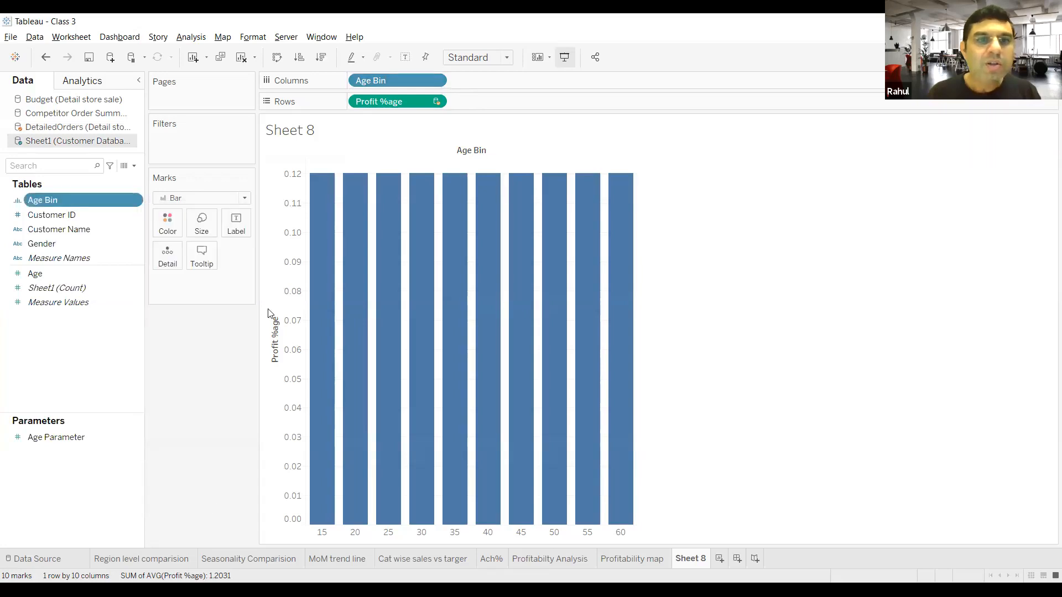
Step: Convert the Age Bin field on Columns from discrete to continuous
{"action": "left_click", "coordinate": [436, 82]}
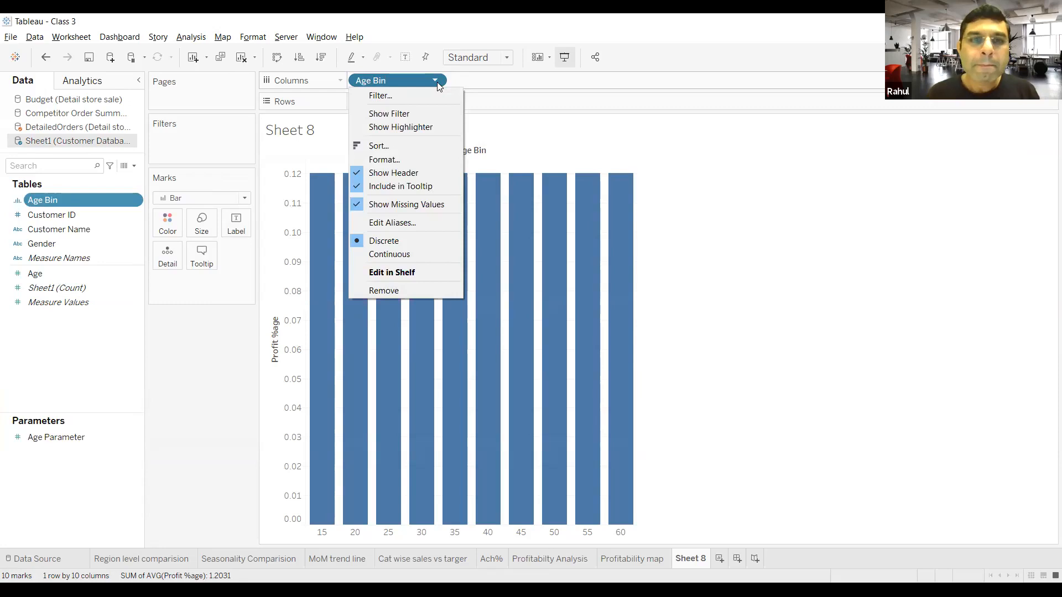
{"action": "left_click", "coordinate": [394, 255]}
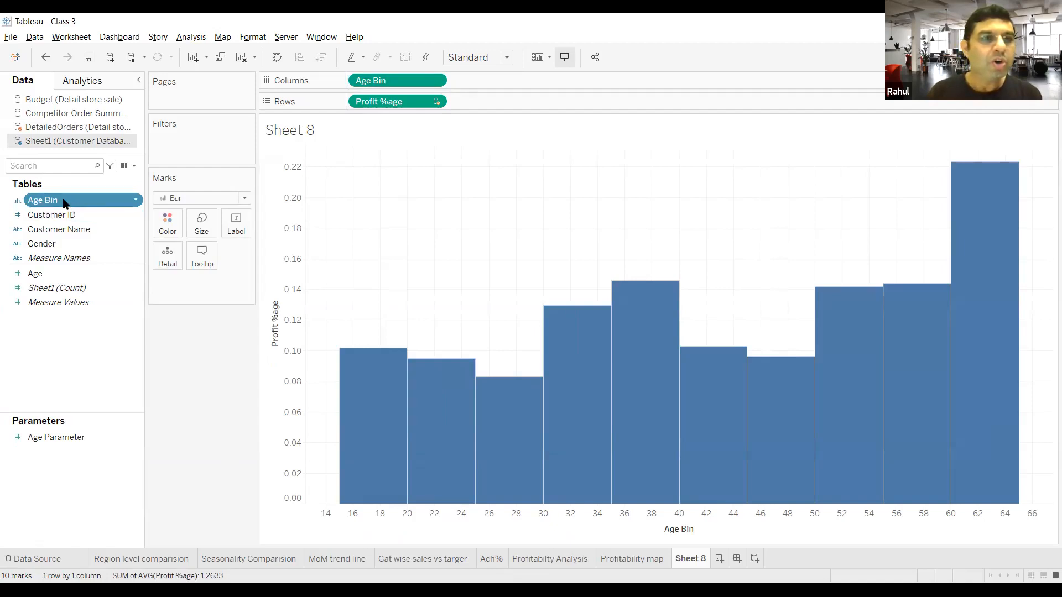
Step: Color the bars by the Profit %age measure from DetailedOrders, aggregated as Average
{"action": "left_click", "coordinate": [80, 129]}
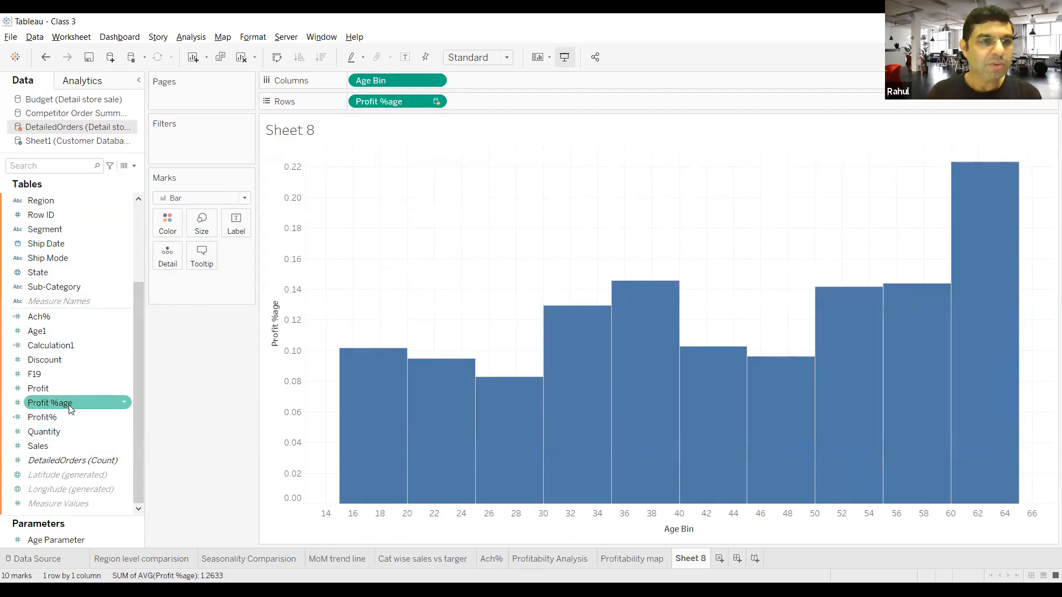
{"action": "scroll", "coordinate": [68, 401], "scroll_direction": "up", "scroll_amount": 2}
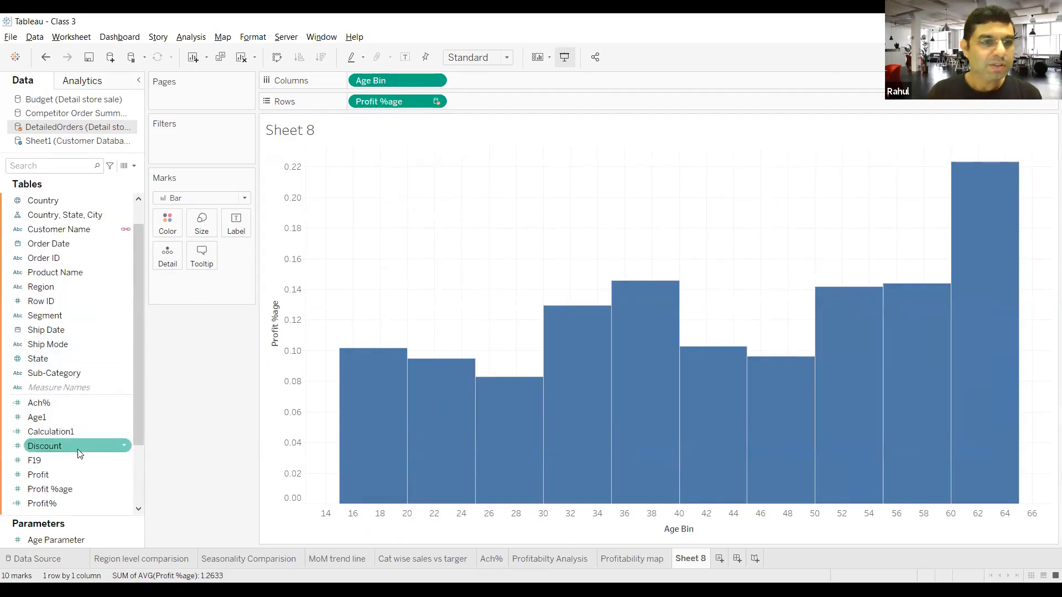
{"action": "left_click_drag", "start_coordinate": [78, 489], "coordinate": [169, 228]}
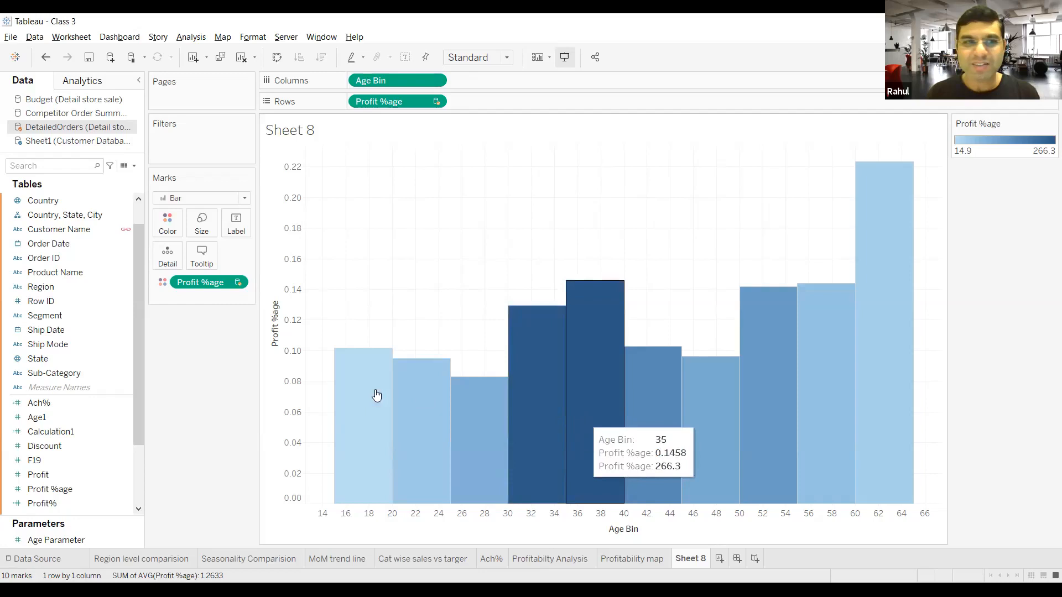
{"action": "left_click", "coordinate": [238, 283]}
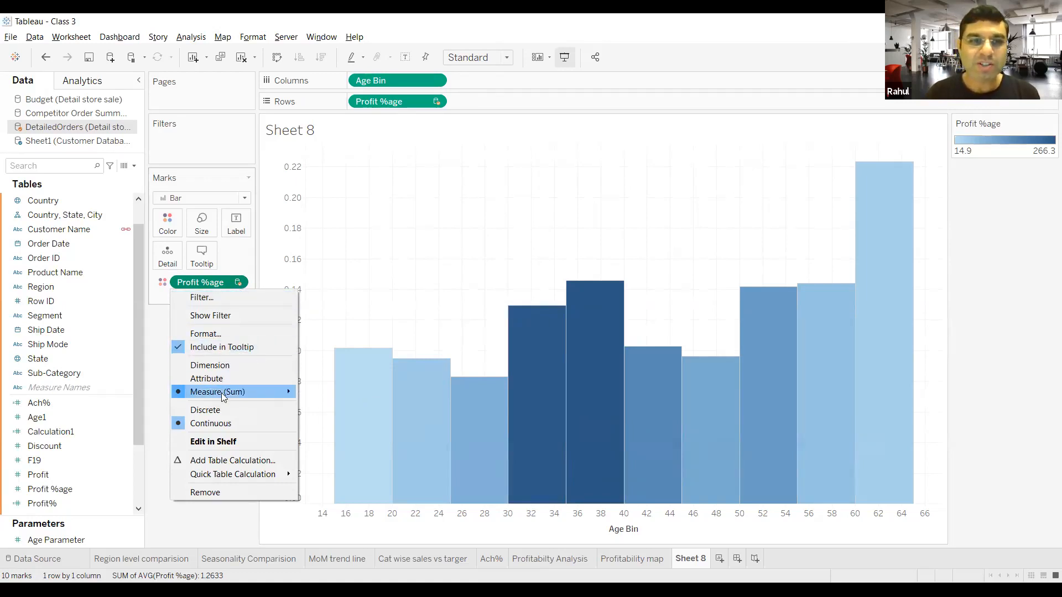
{"action": "left_click", "coordinate": [313, 406]}
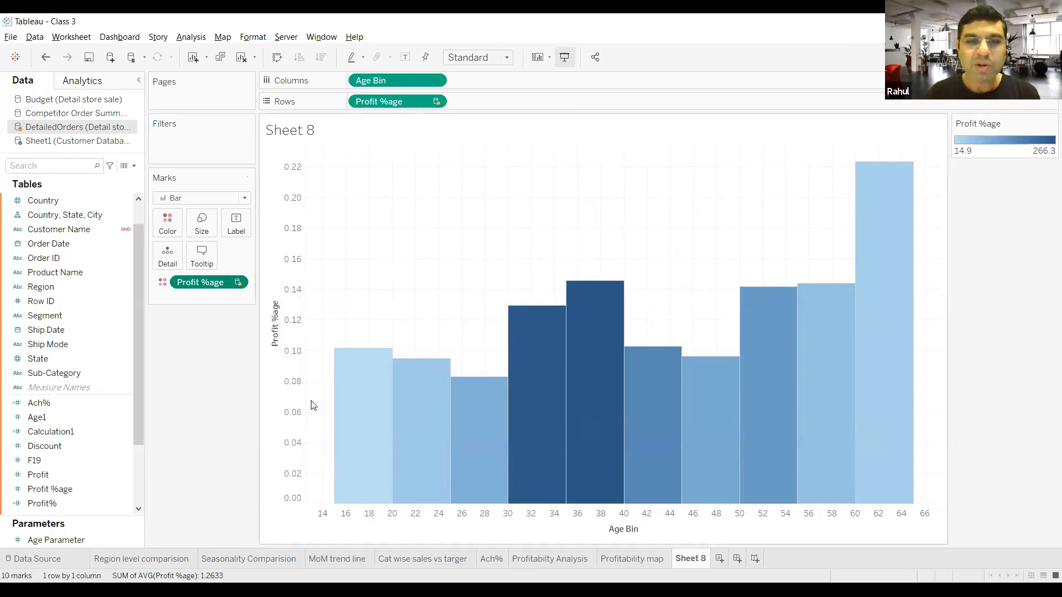
{"action": "mouse_move", "coordinate": [544, 420]}
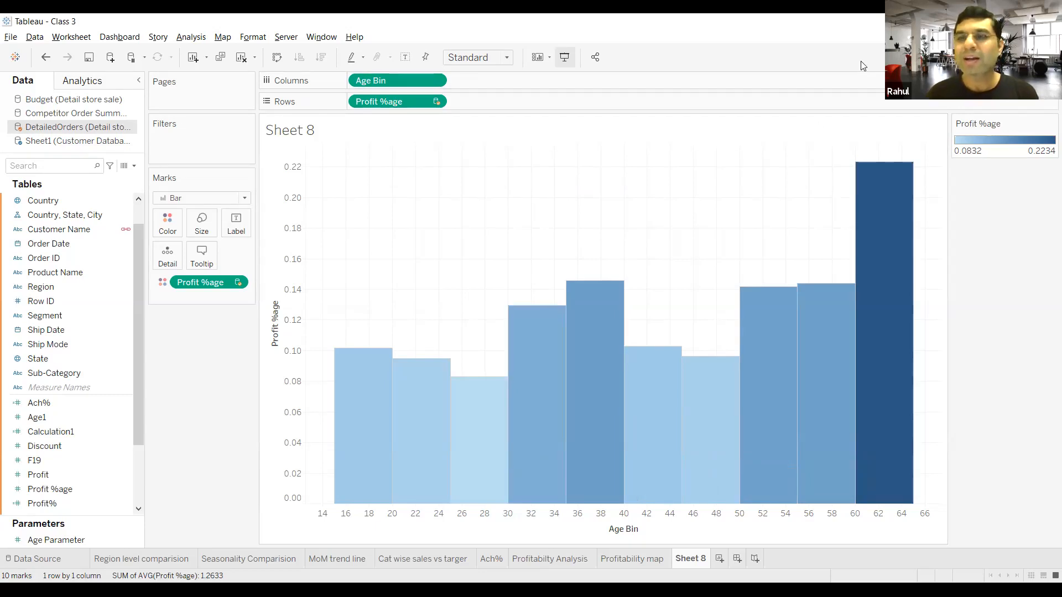
{"action": "mouse_move", "coordinate": [896, 298]}
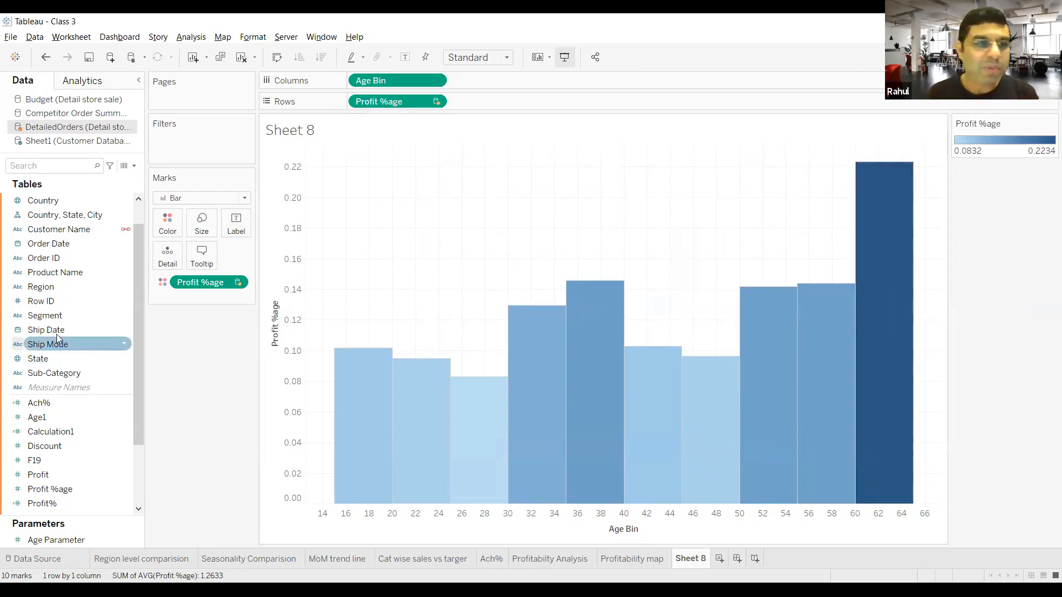
Step: Label the bars with the Profit %age measure from DetailedOrders, aggregated as Average
{"action": "left_click_drag", "start_coordinate": [70, 489], "coordinate": [231, 229]}
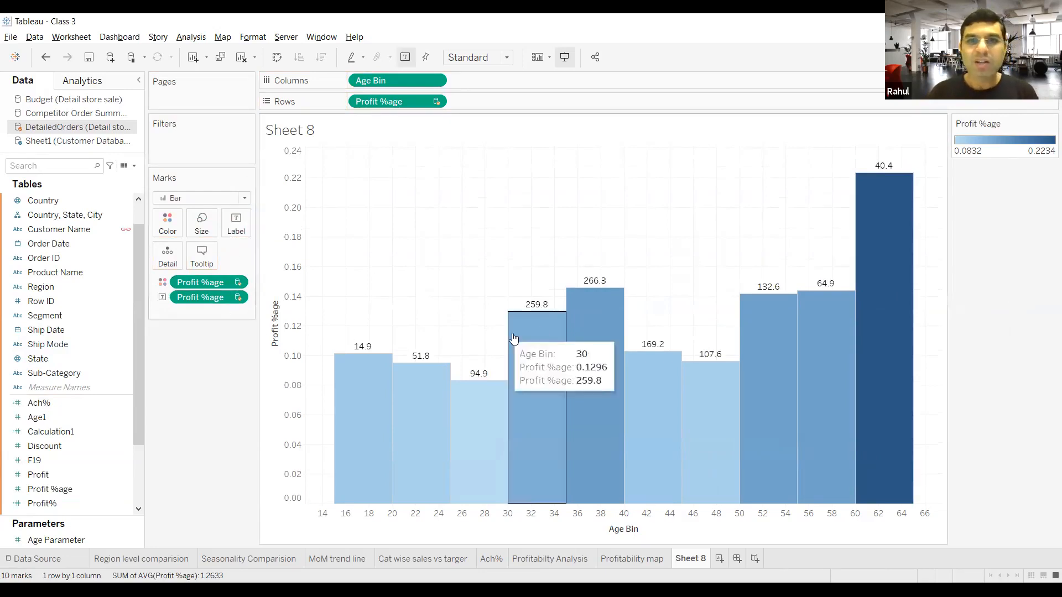
{"action": "right_click", "coordinate": [231, 297]}
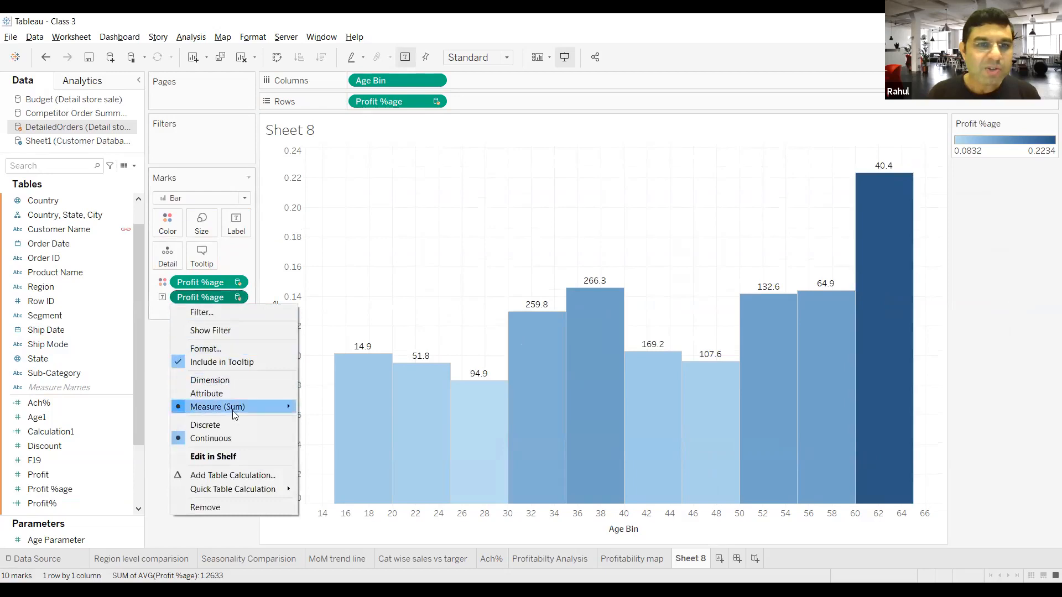
{"action": "mouse_move", "coordinate": [246, 407]}
{"action": "left_click", "coordinate": [316, 422]}
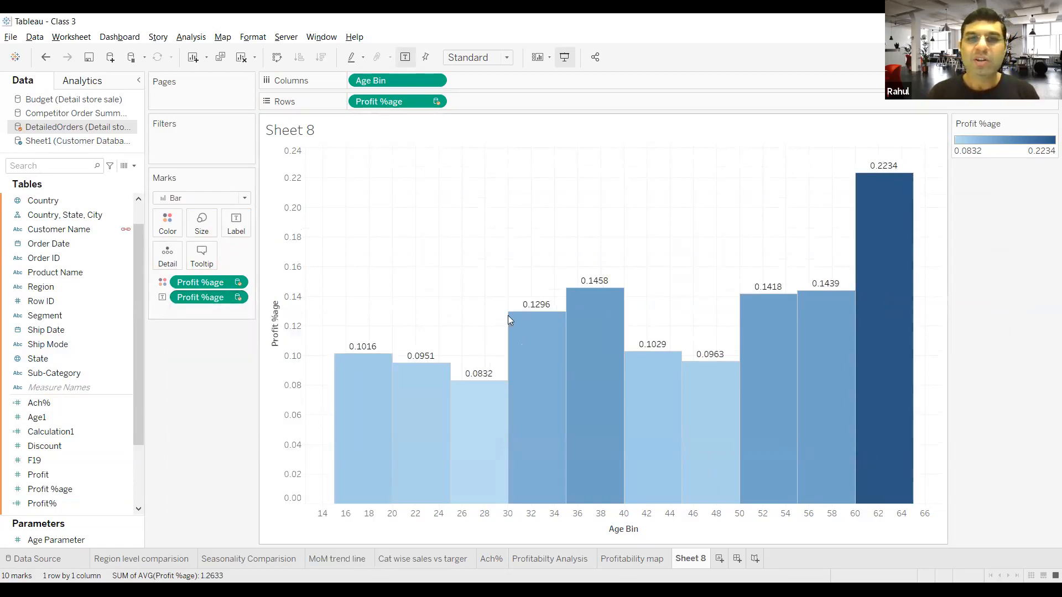
{"action": "mouse_move", "coordinate": [830, 262]}
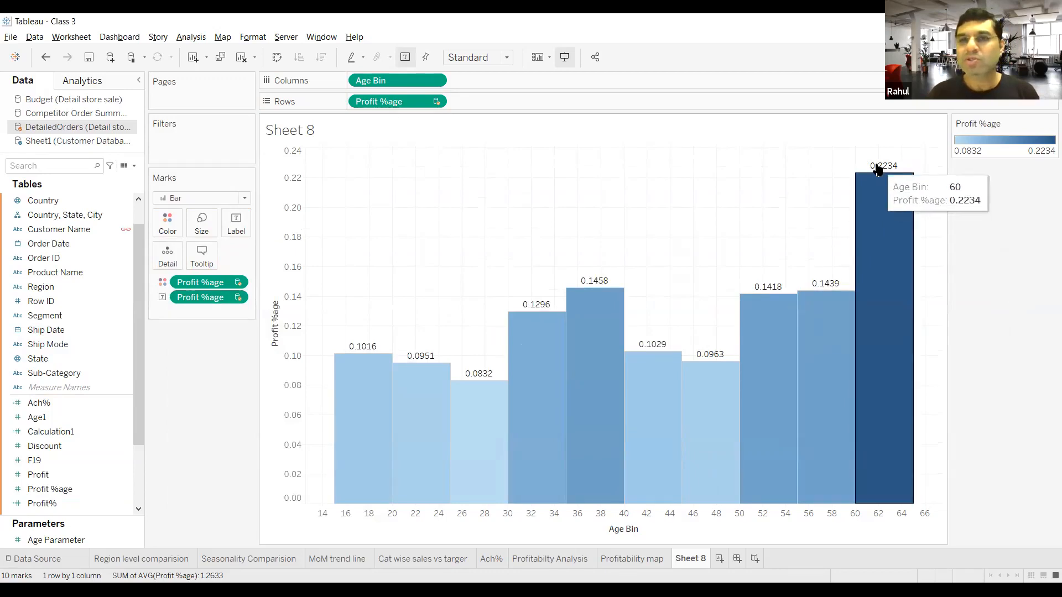
Step: Format the Profit %age bar labels as percentages with 0 decimal places
{"action": "left_click", "coordinate": [237, 298]}
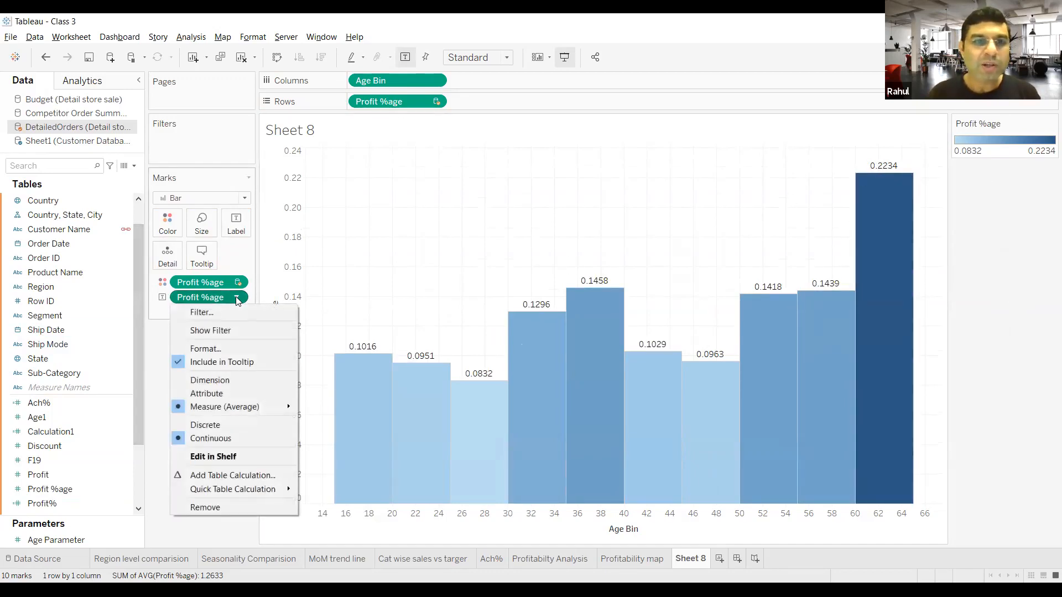
{"action": "left_click", "coordinate": [231, 349]}
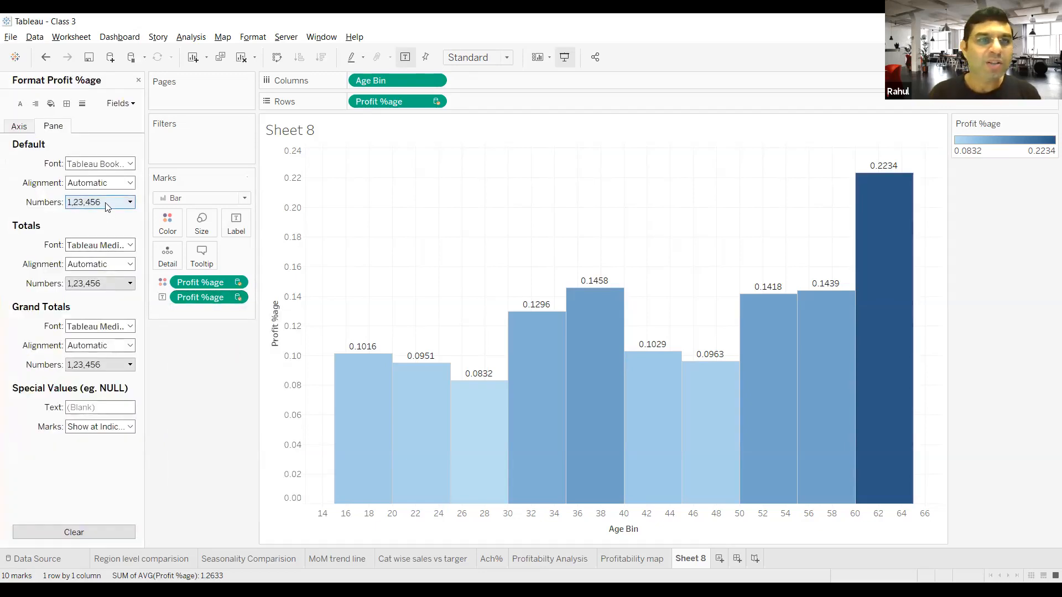
{"action": "left_click", "coordinate": [107, 204]}
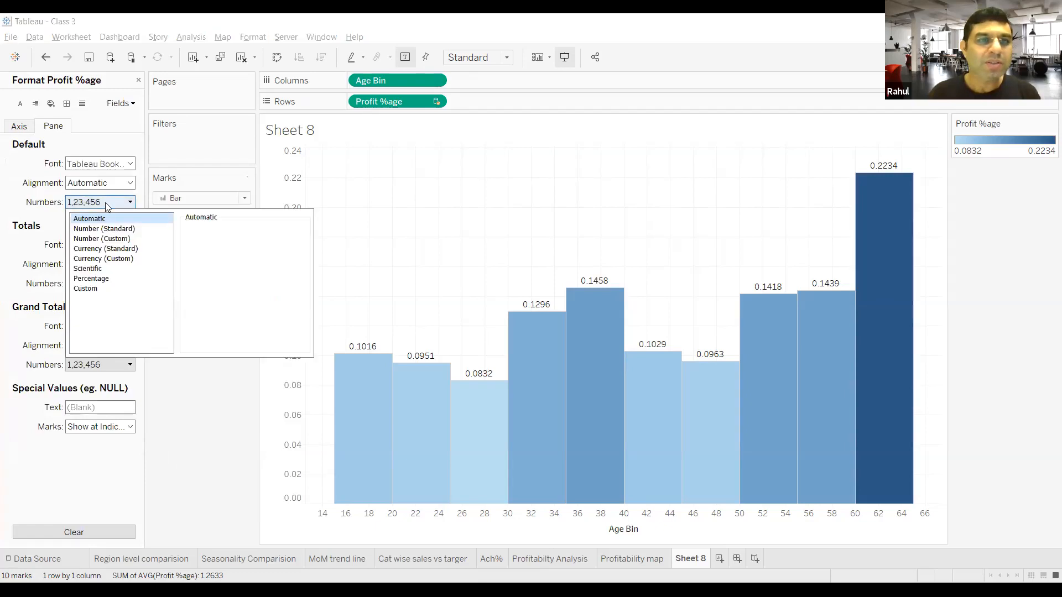
{"action": "left_click", "coordinate": [106, 281]}
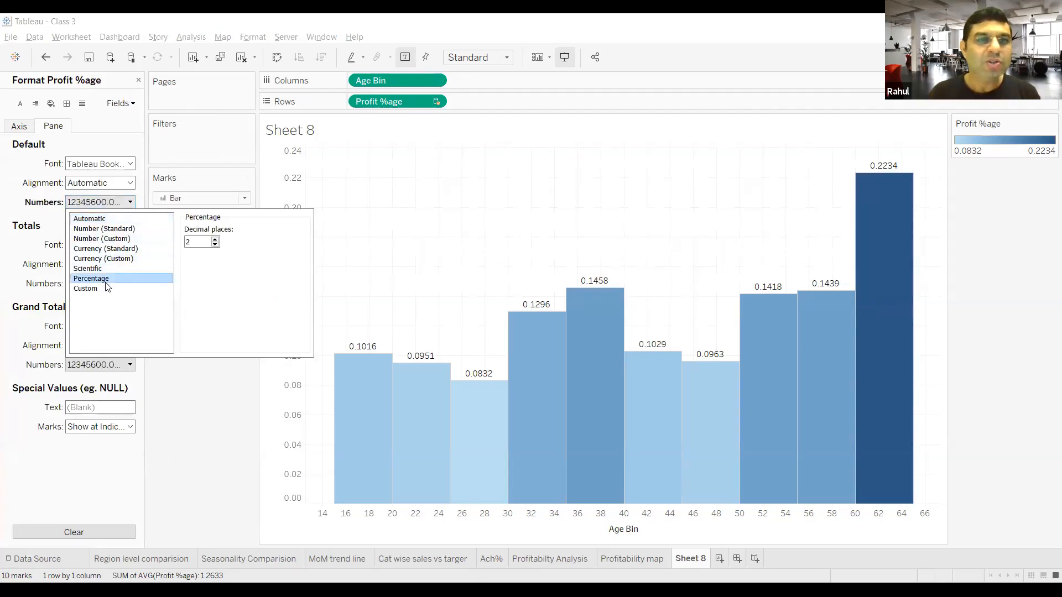
{"action": "double_click", "coordinate": [214, 244]}
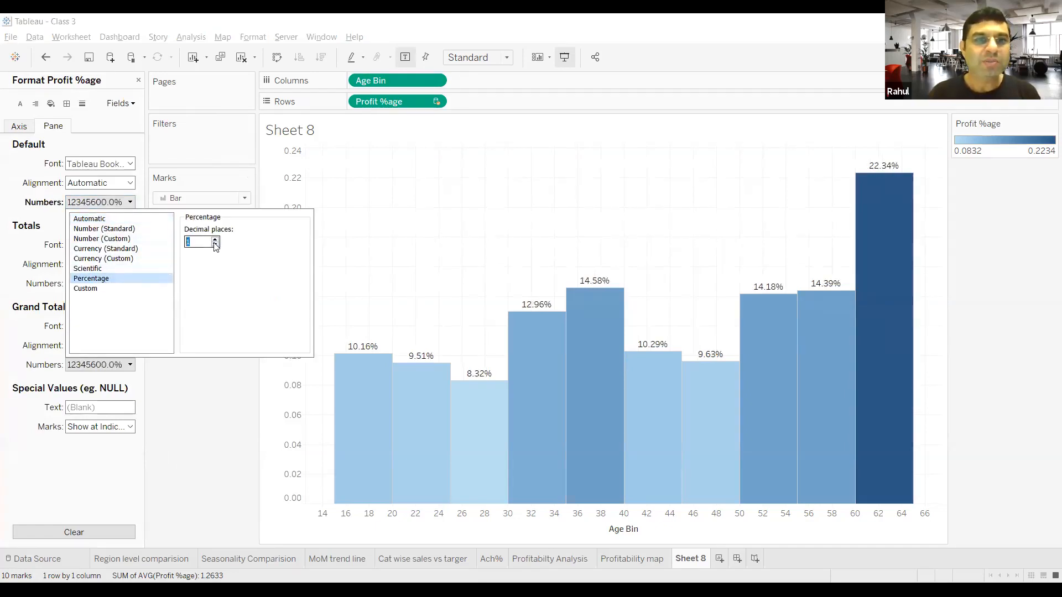
{"action": "left_click", "coordinate": [207, 394]}
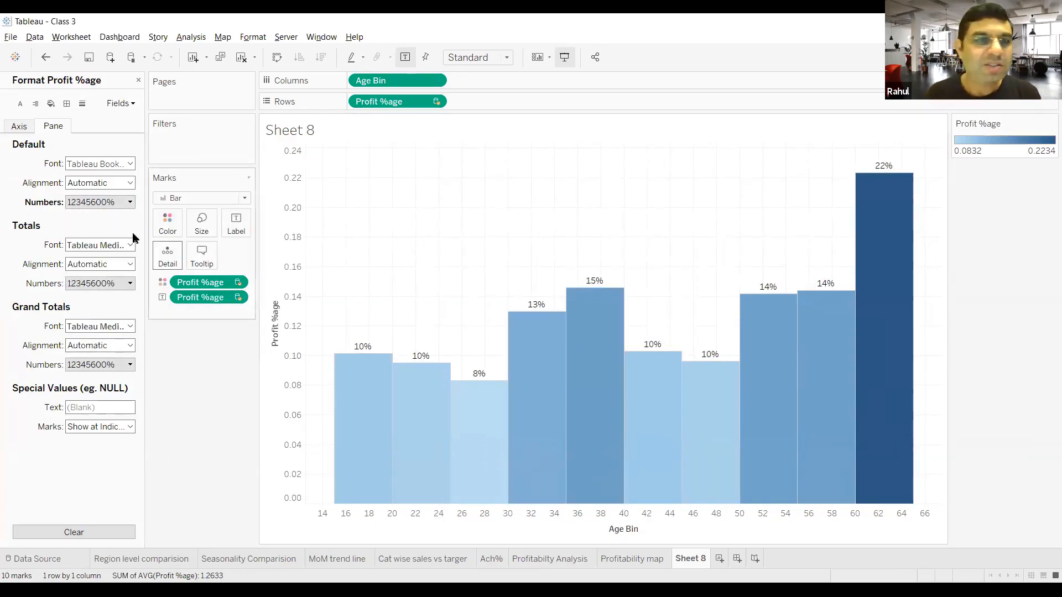
Step: Set the Profit %age bar labels to bold at font size 12 and close the formatting options
{"action": "left_click", "coordinate": [130, 202]}
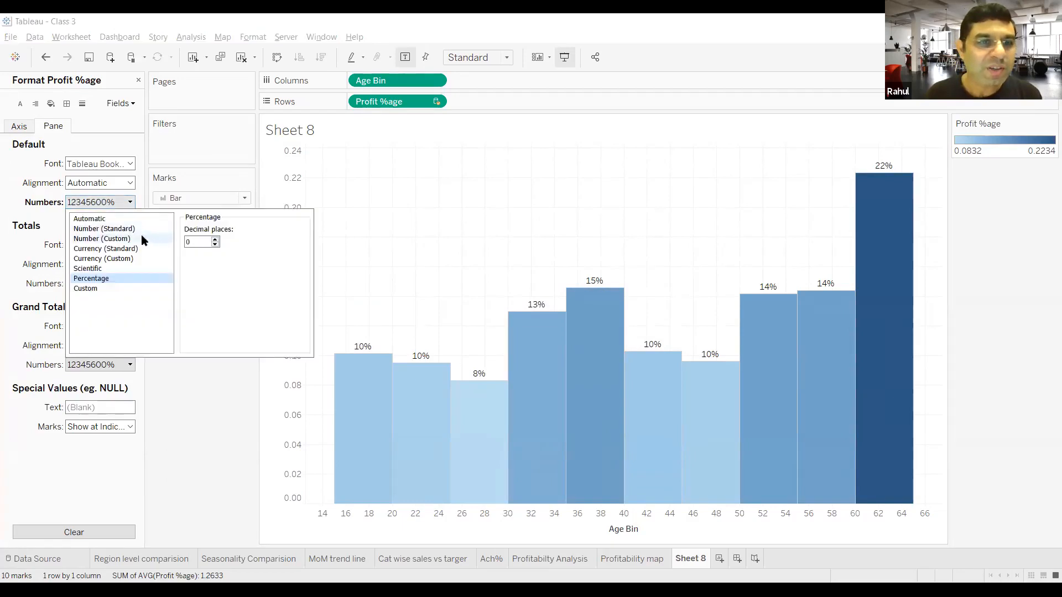
{"action": "left_click", "coordinate": [129, 164]}
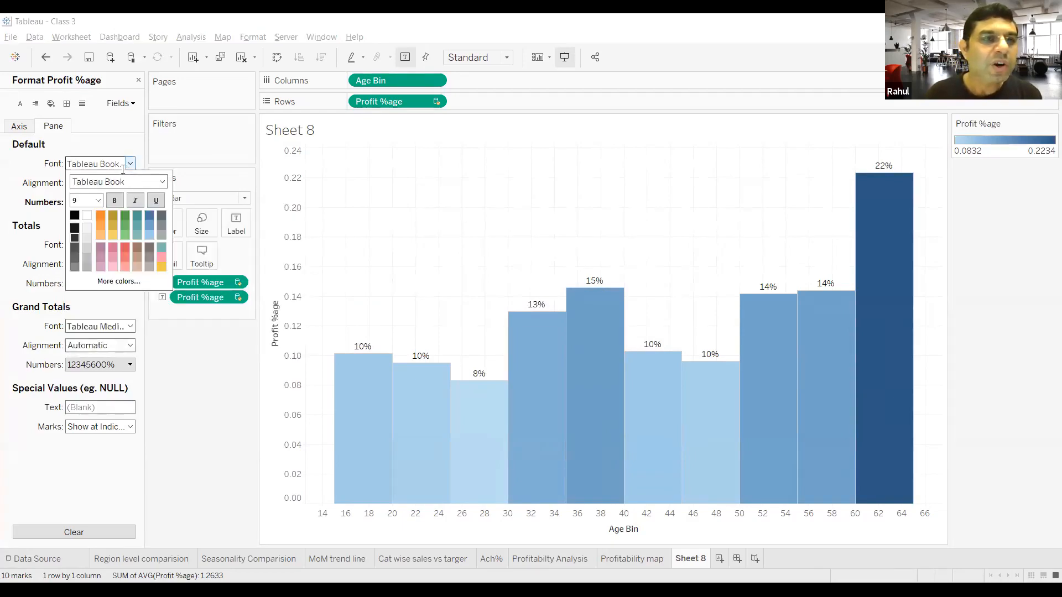
{"action": "left_click", "coordinate": [98, 200]}
{"action": "left_click", "coordinate": [84, 247]}
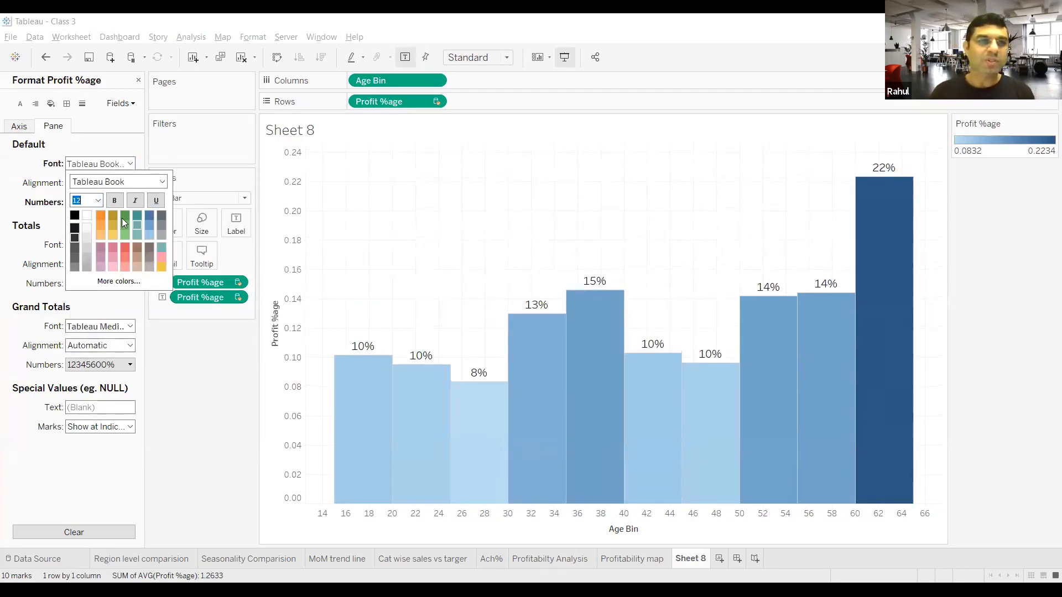
{"action": "left_click", "coordinate": [113, 202]}
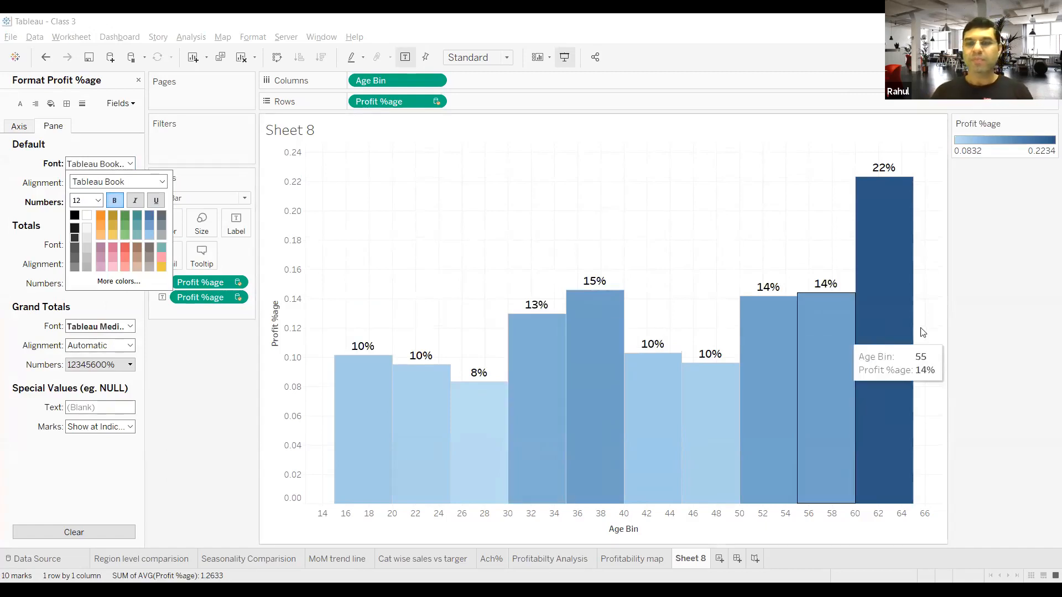
{"action": "left_click", "coordinate": [962, 326]}
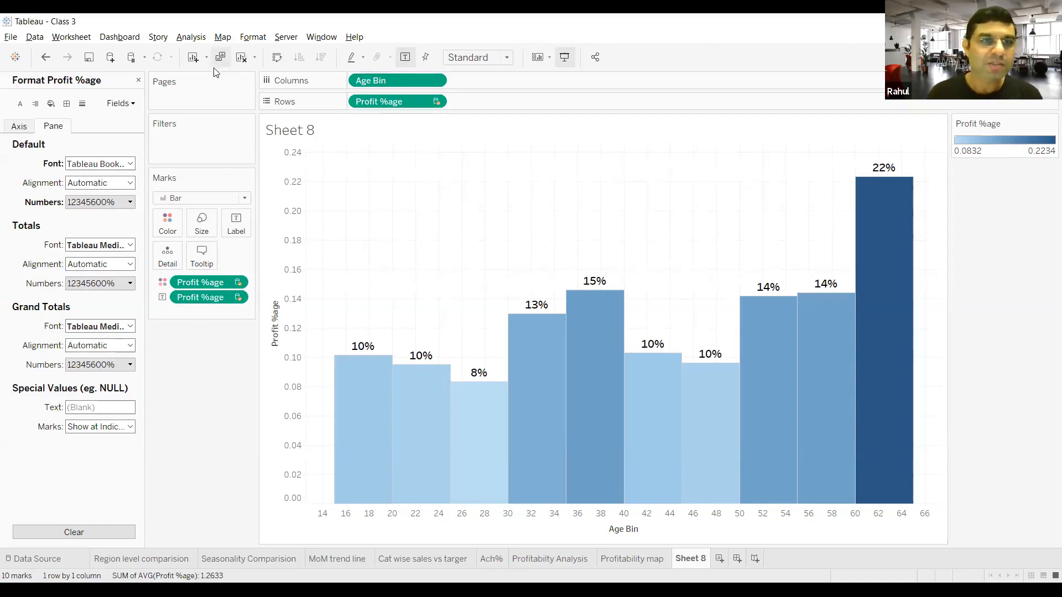
{"action": "left_click", "coordinate": [139, 80]}
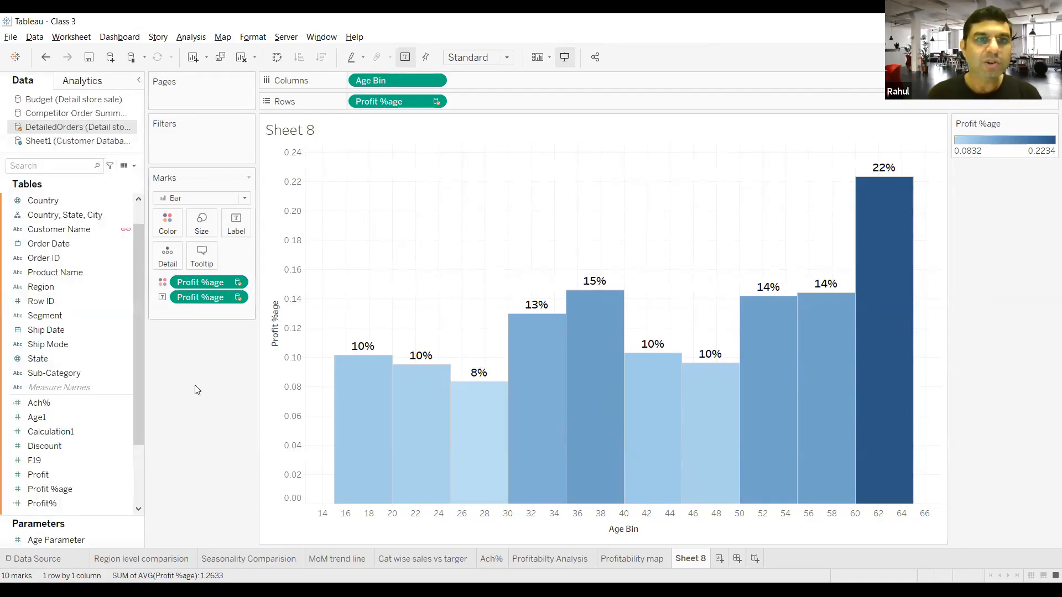
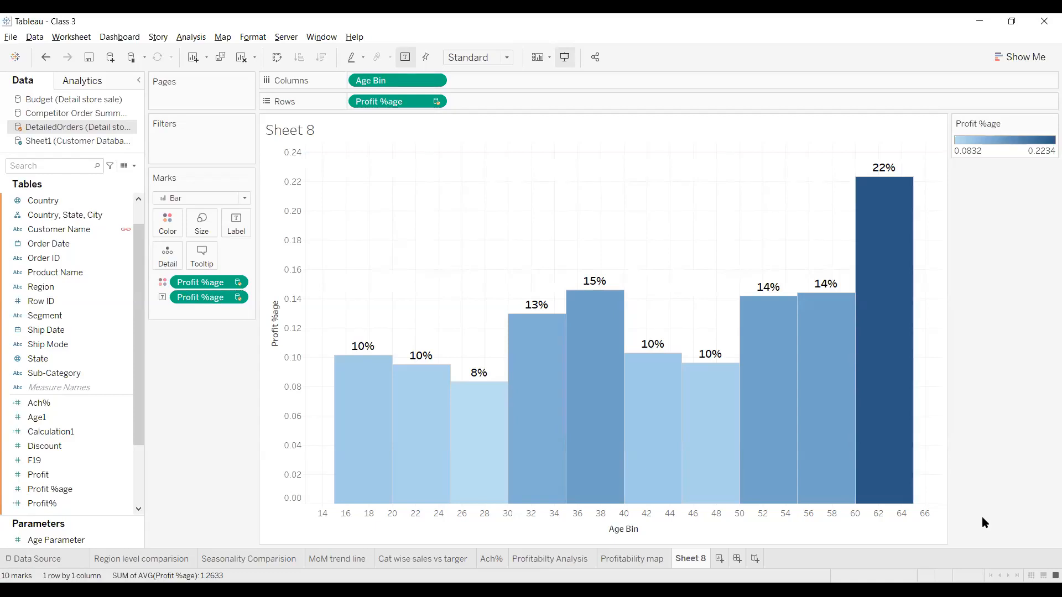
Step: Edit the Age Bin field in the Sheet1 (Customer Database) data source and set its bin size to 10
{"action": "mouse_move", "coordinate": [762, 471]}
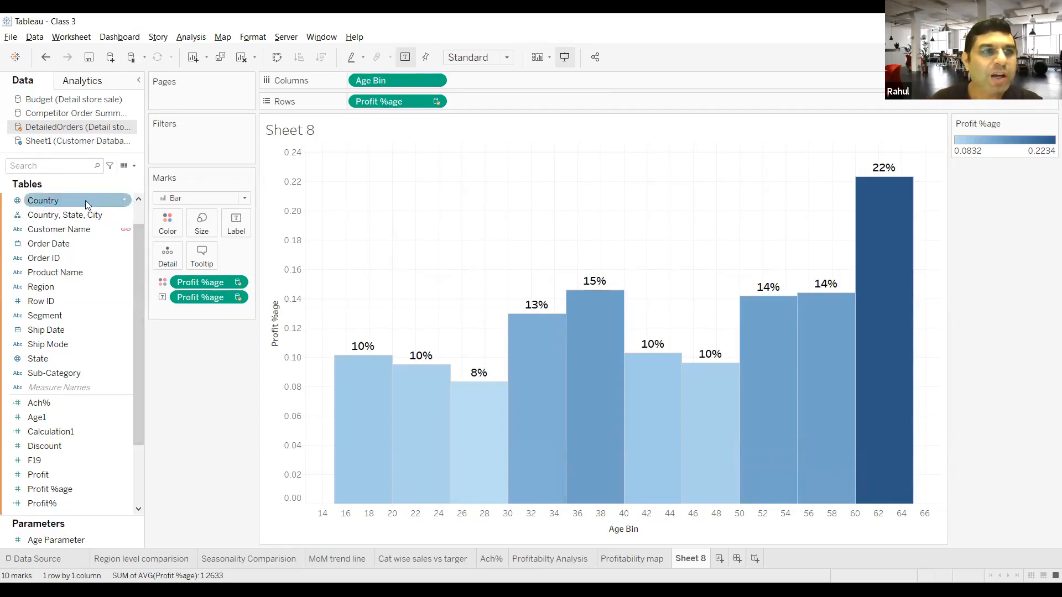
{"action": "left_click", "coordinate": [78, 143]}
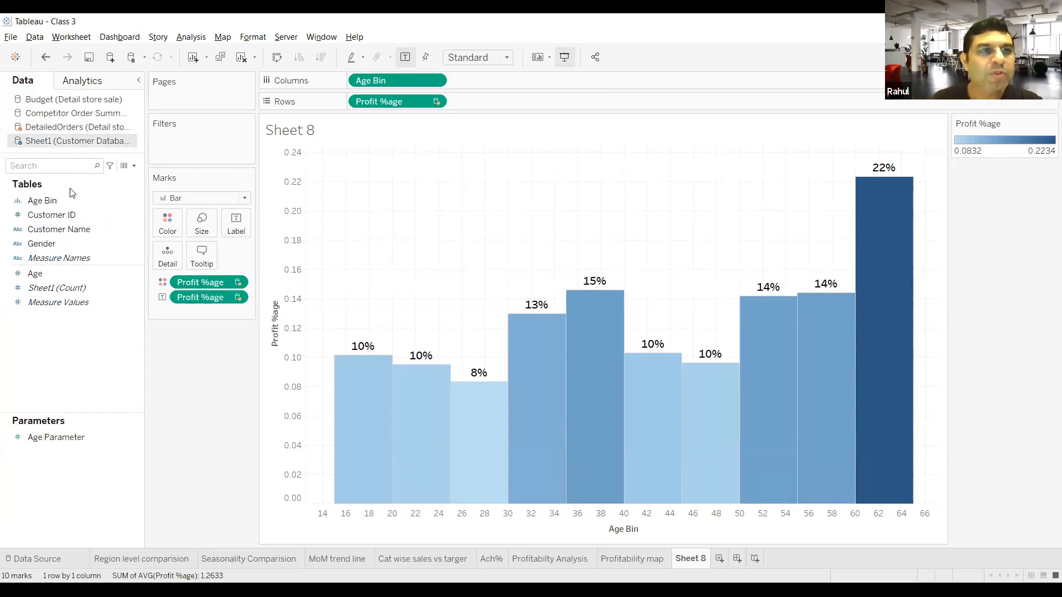
{"action": "left_click", "coordinate": [120, 202]}
{"action": "left_click", "coordinate": [138, 201]}
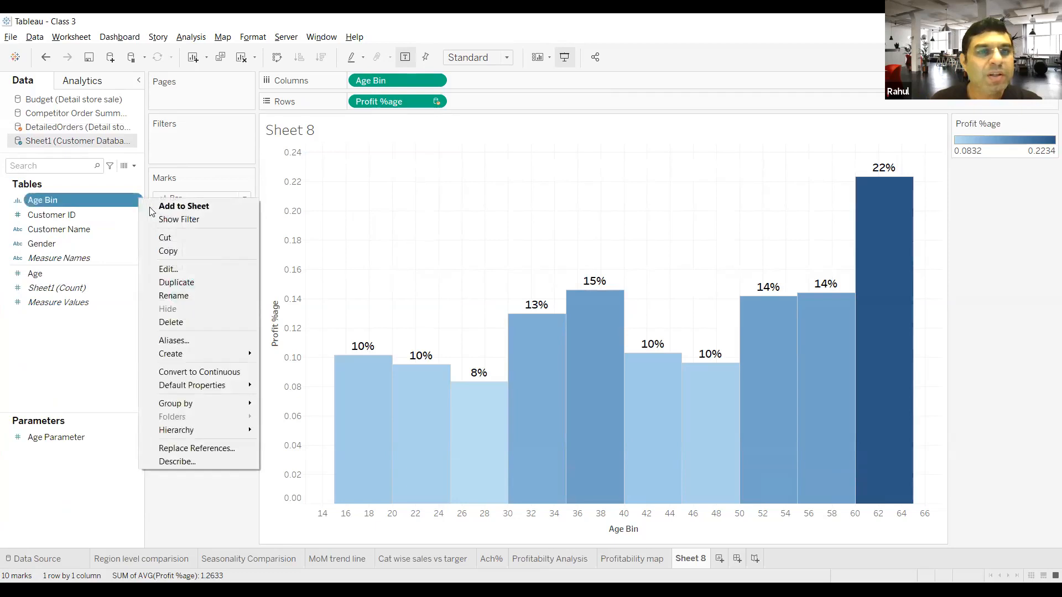
{"action": "left_click", "coordinate": [174, 271]}
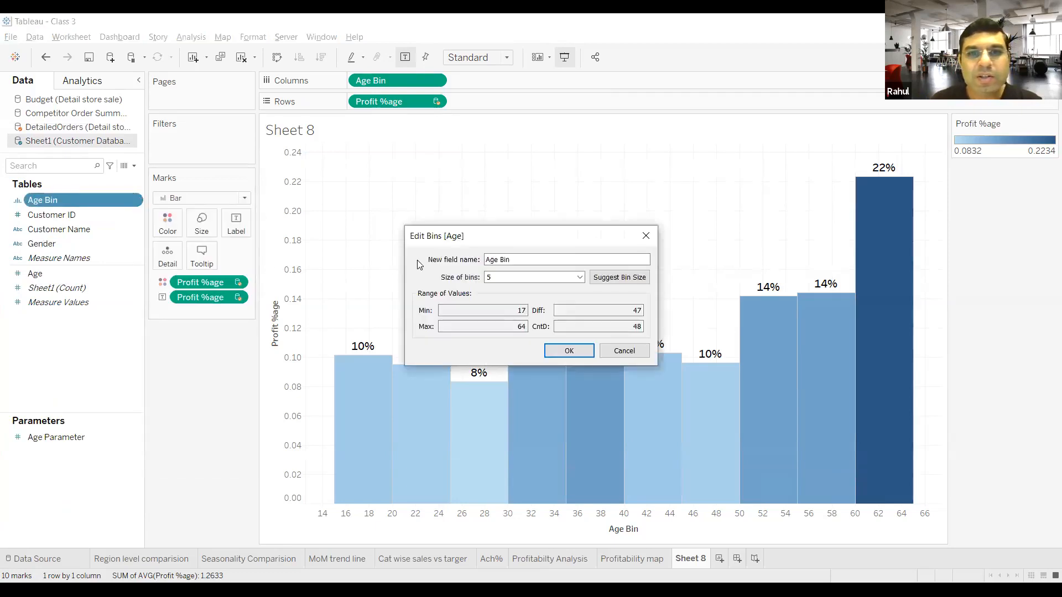
{"action": "left_click_drag", "start_coordinate": [512, 279], "coordinate": [481, 285]}
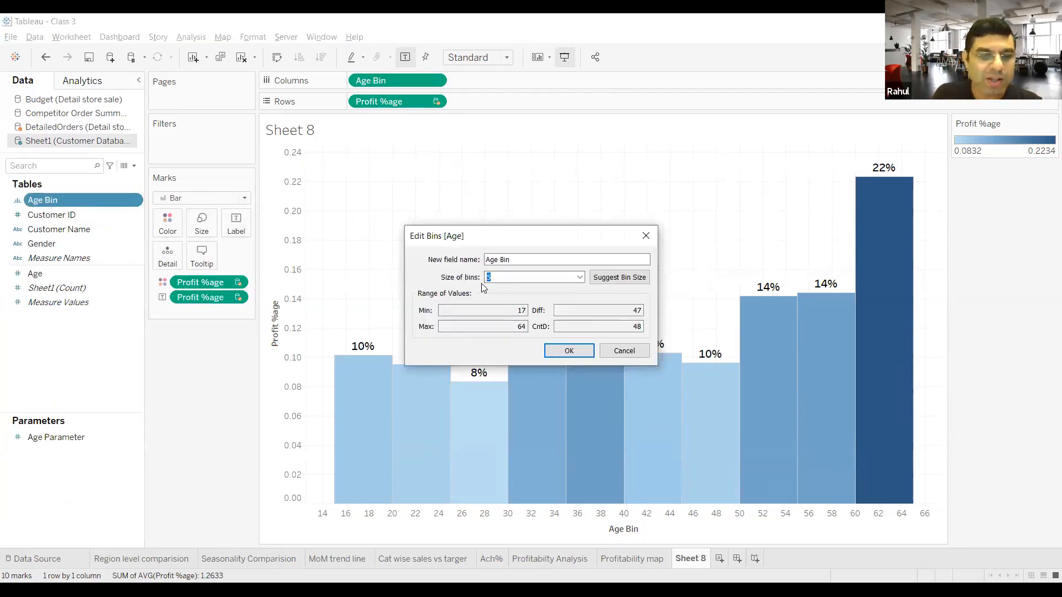
{"action": "type", "text": "10"}
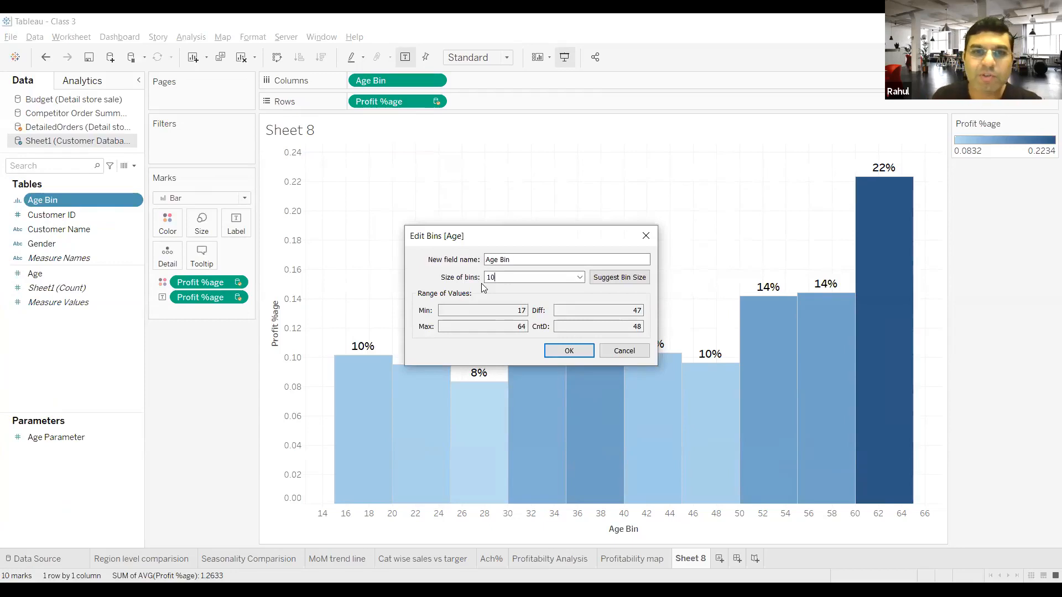
{"action": "left_click", "coordinate": [585, 355]}
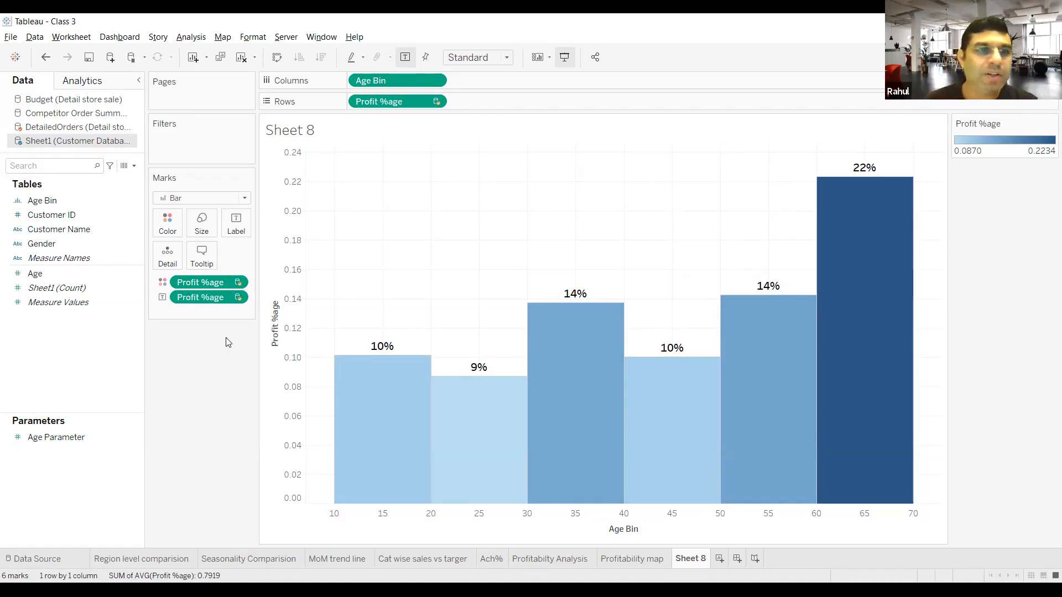
Step: Set the bin size of the Age Bin field back to 5
{"action": "left_click", "coordinate": [135, 202]}
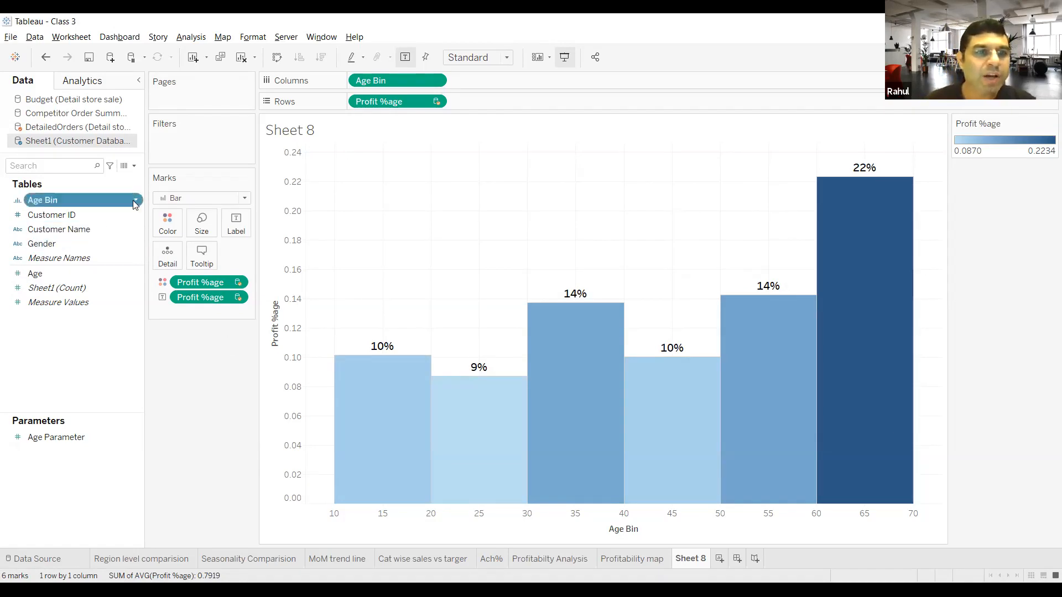
{"action": "left_click", "coordinate": [166, 272]}
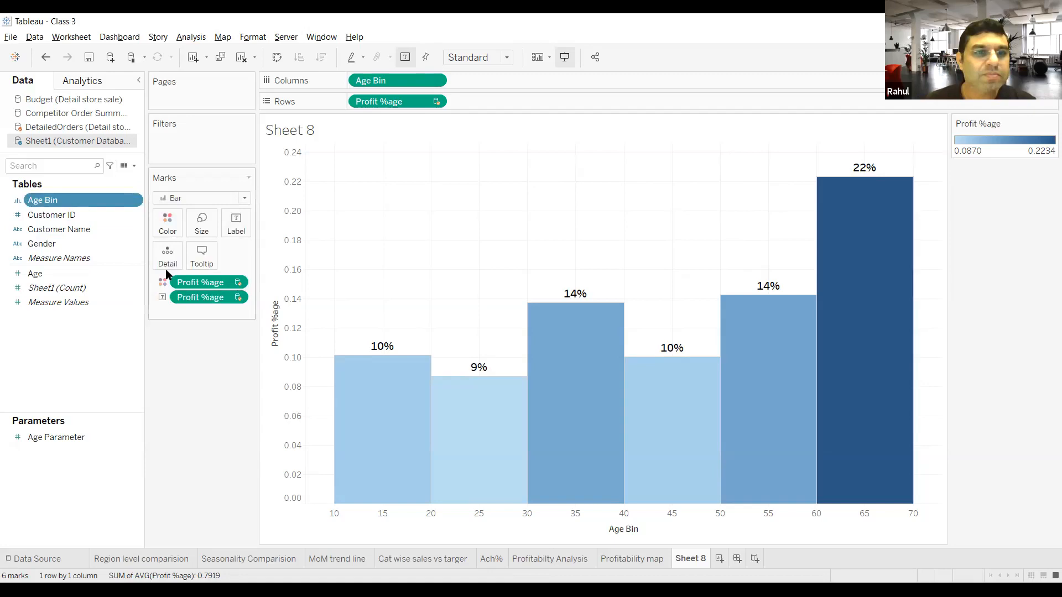
{"action": "double_click", "coordinate": [492, 278]}
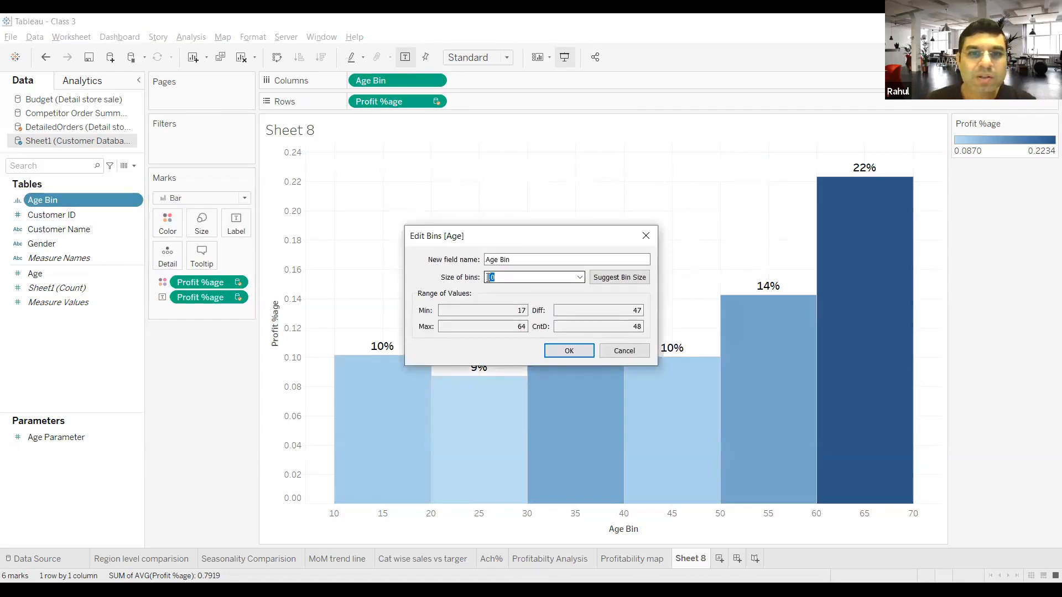
{"action": "type", "text": "5"}
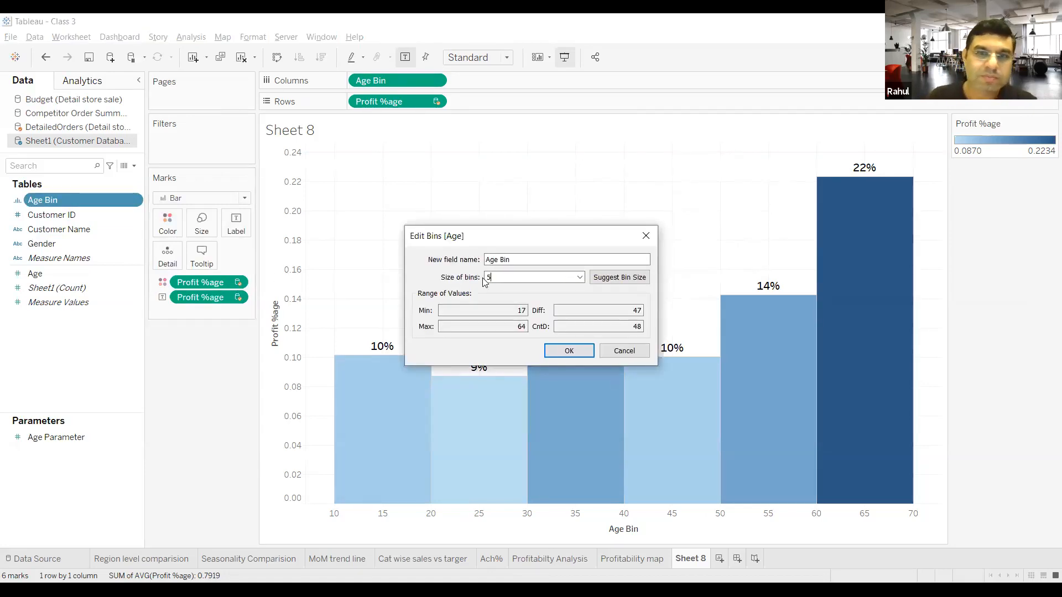
{"action": "left_click", "coordinate": [563, 350]}
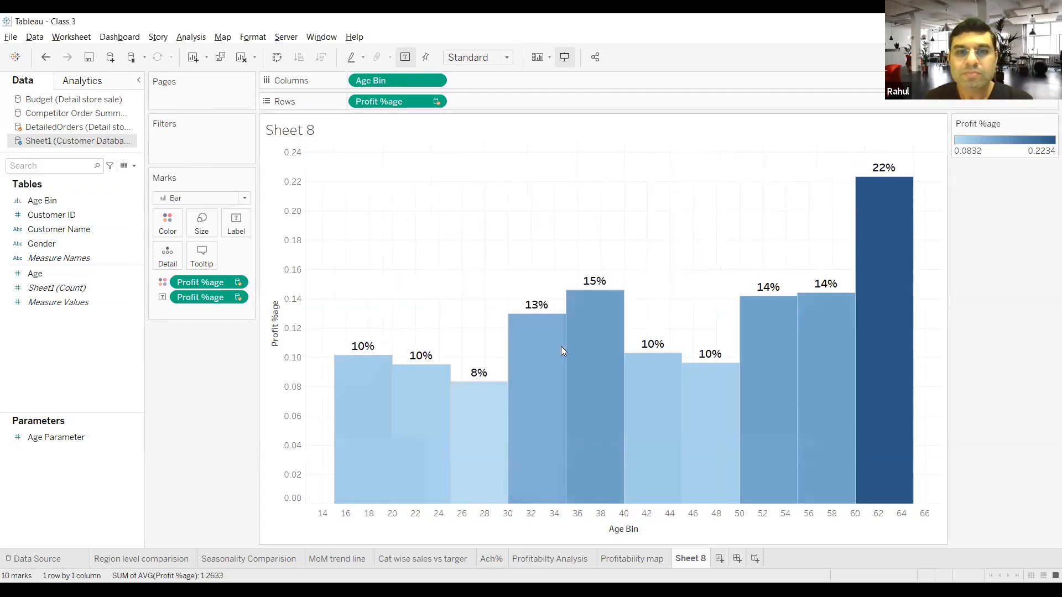
Step: Start a new parameter and name it Age Parameter 1
{"action": "right_click", "coordinate": [42, 359]}
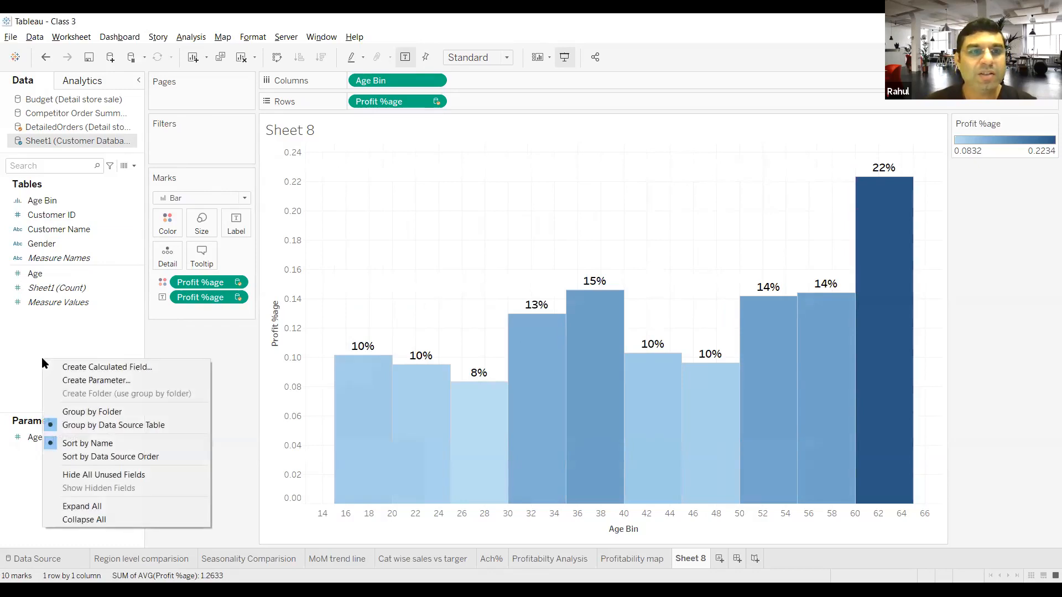
{"action": "left_click", "coordinate": [87, 382]}
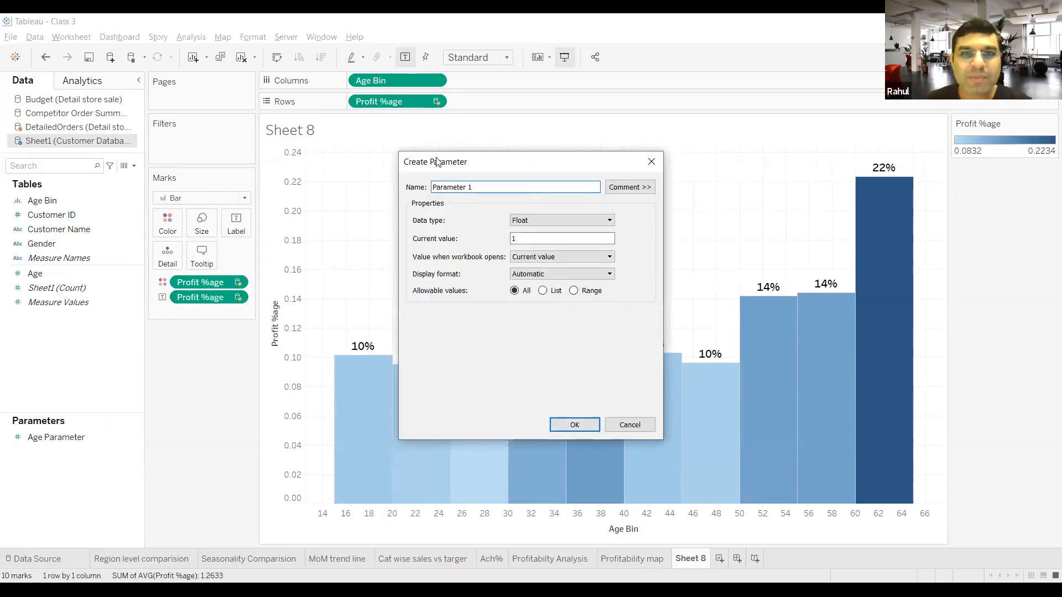
{"action": "left_click_drag", "start_coordinate": [504, 187], "coordinate": [388, 196]}
{"action": "type", "text": "Age par"}
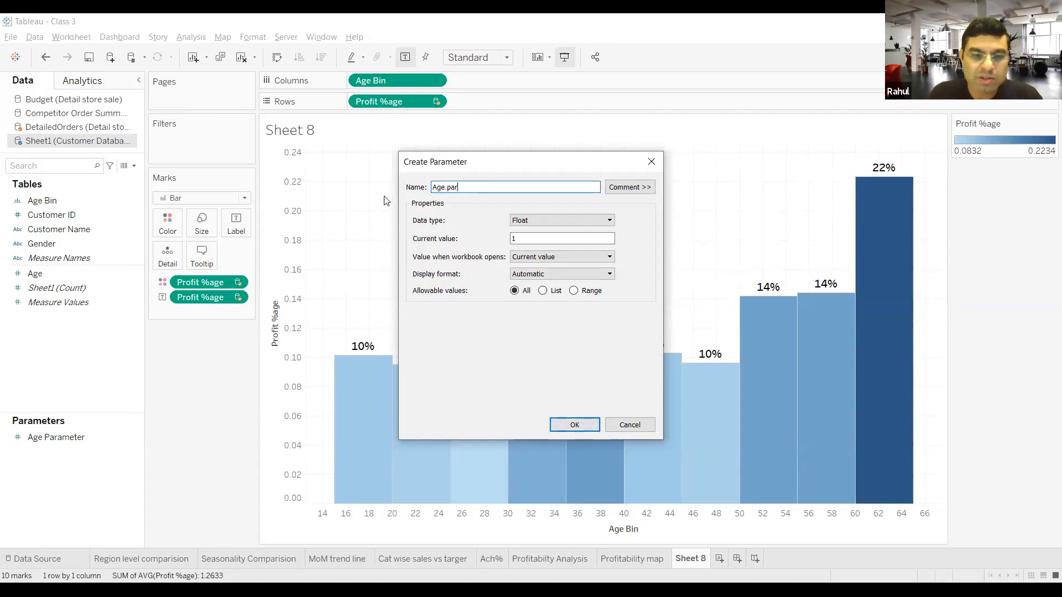
{"action": "type", "text": "ameter"}
{"action": "key", "text": "BackSpace"}
{"action": "key", "text": "BackSpace"}
{"action": "key", "text": "BackSpace"}
{"action": "key", "text": "BackSpace"}
{"action": "key", "text": "BackSpace"}
{"action": "key", "text": "BackSpace"}
{"action": "key", "text": "BackSpace"}
{"action": "key", "text": "BackSpace"}
{"action": "key", "text": "BackSpace"}
{"action": "type", "text": "Parameter"}
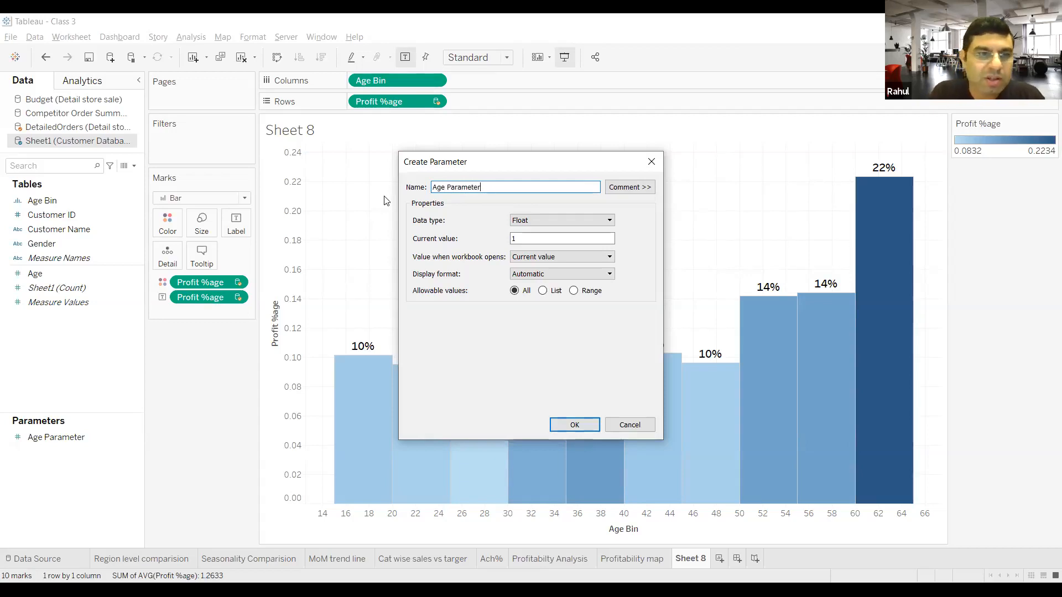
{"action": "type", "text": " 1"}
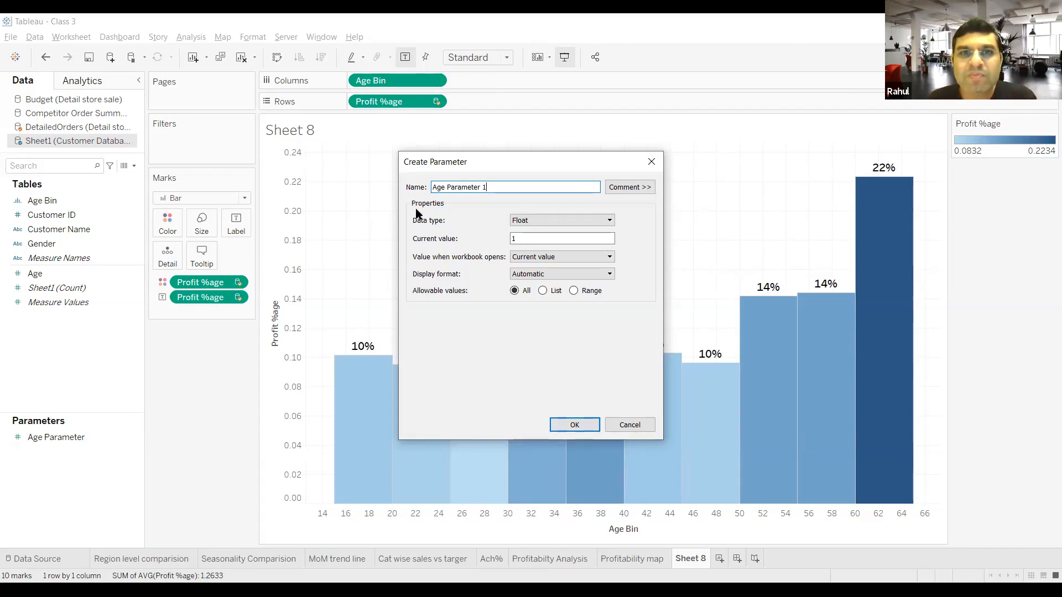
Step: Set the new parameter's data type to Integer and its current value to 15
{"action": "left_click", "coordinate": [546, 221]}
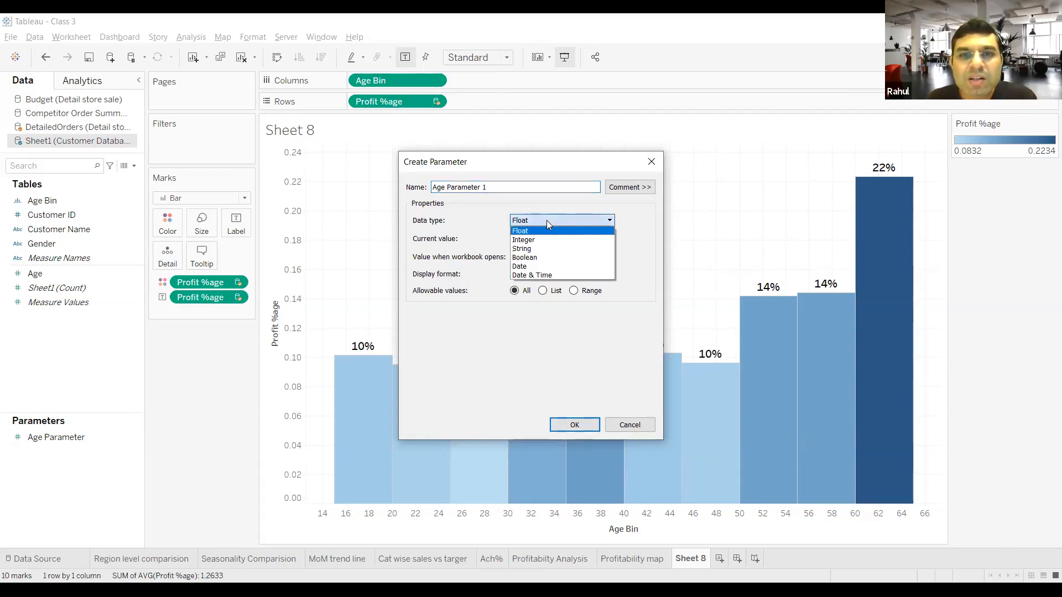
{"action": "left_click", "coordinate": [545, 239]}
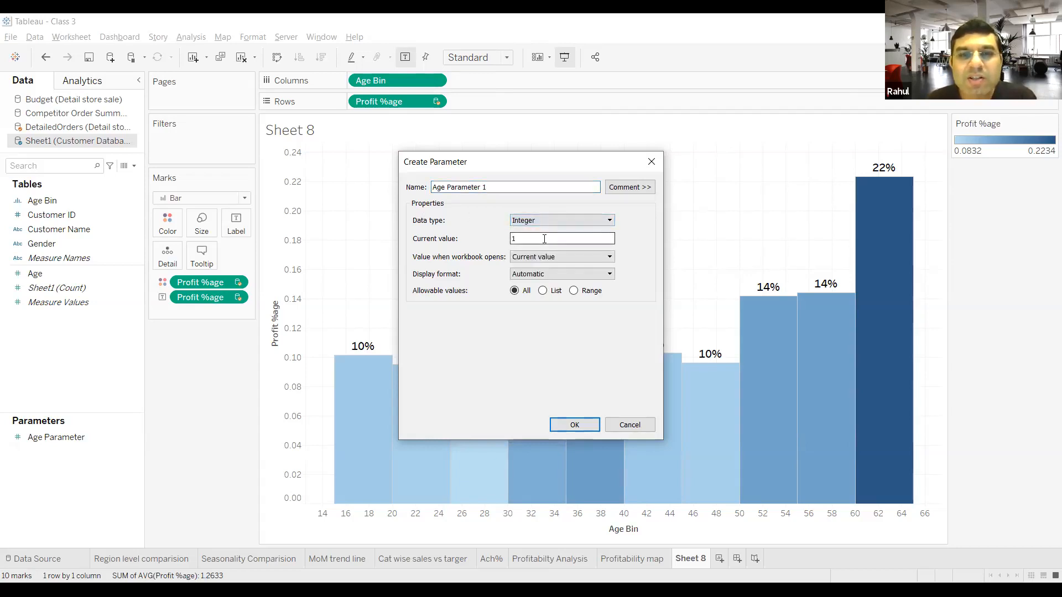
{"action": "double_click", "coordinate": [514, 240]}
{"action": "type", "text": "15"}
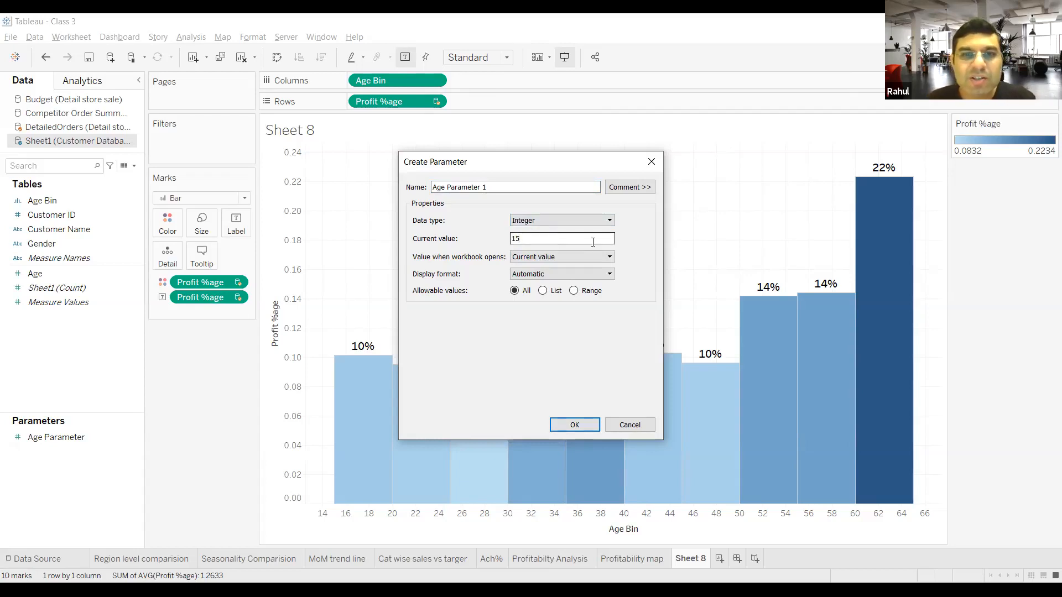
Step: Restrict the parameter's allowable values to a range with a minimum of 5 and a maximum of 25
{"action": "left_click", "coordinate": [574, 291]}
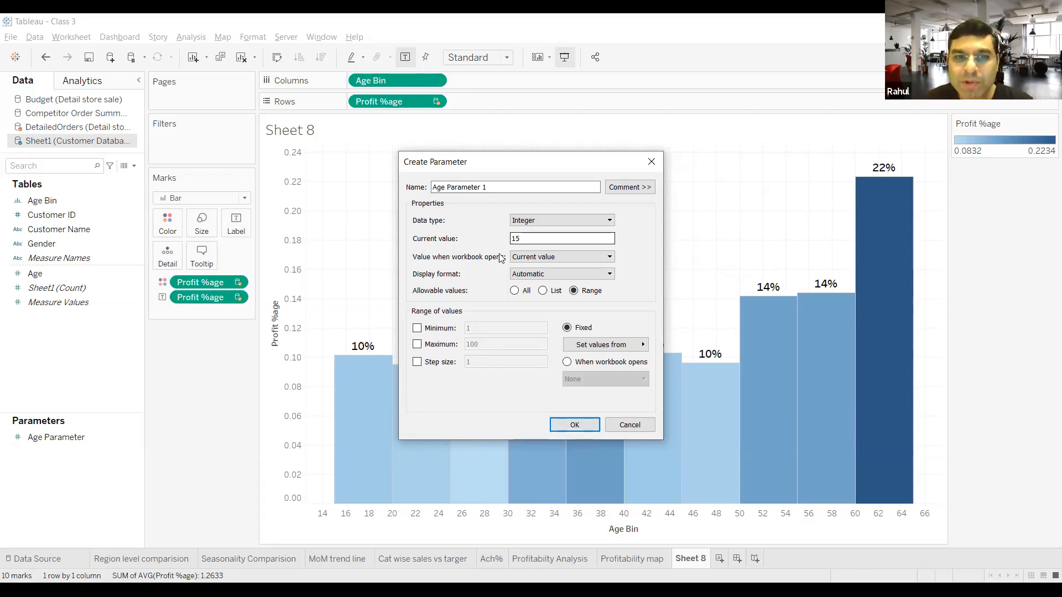
{"action": "left_click", "coordinate": [417, 329]}
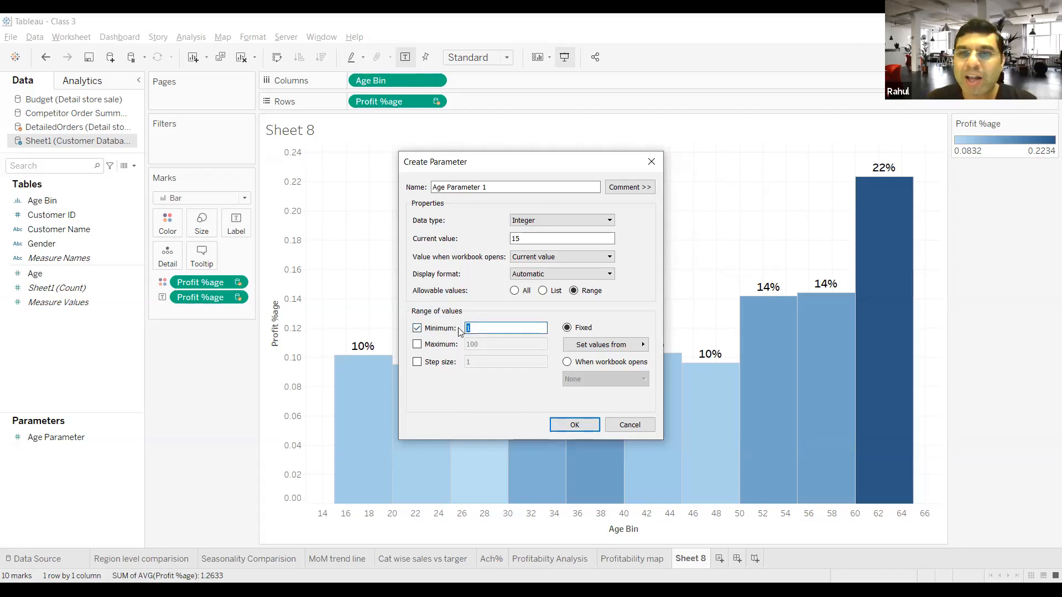
{"action": "type", "text": "5"}
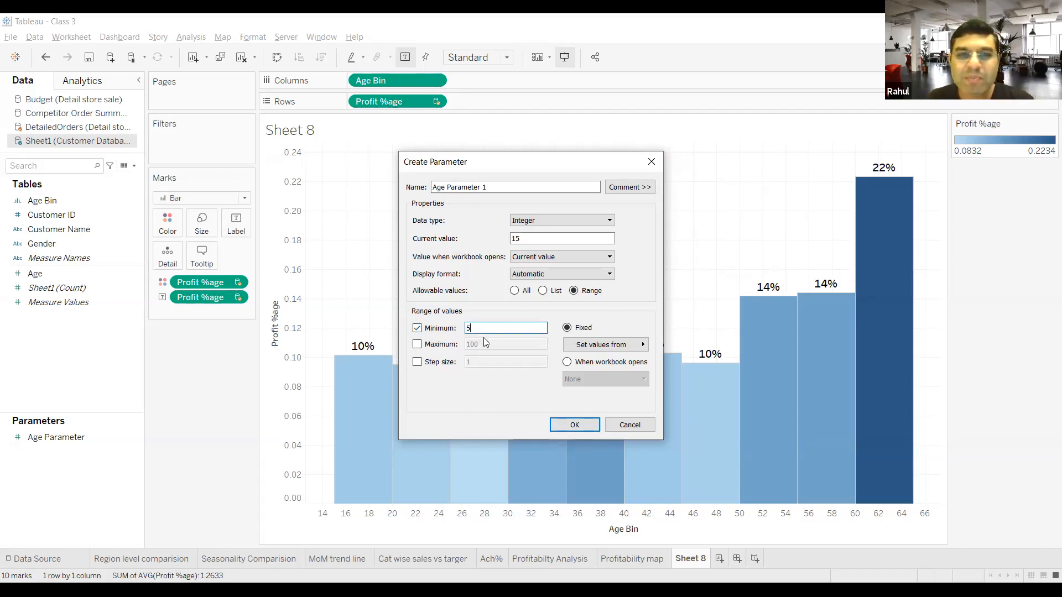
{"action": "left_click", "coordinate": [417, 345]}
{"action": "left_click_drag", "start_coordinate": [486, 347], "coordinate": [467, 346]}
{"action": "type", "text": "25"}
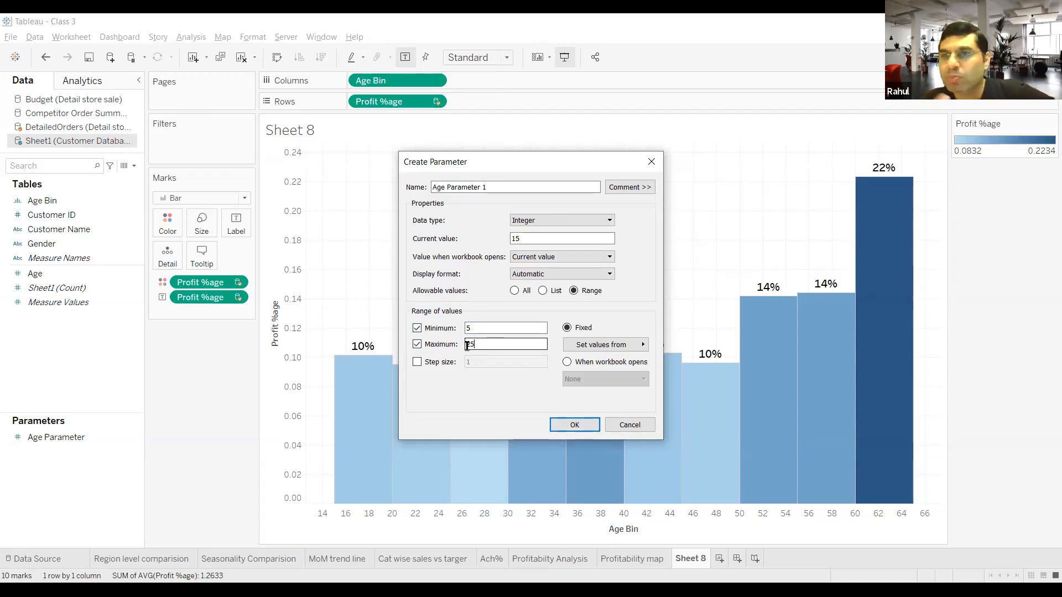
Step: Give the parameter's range a step size of 5 and create the parameter
{"action": "left_click", "coordinate": [417, 362]}
{"action": "key", "text": "Tab"}
{"action": "type", "text": "5"}
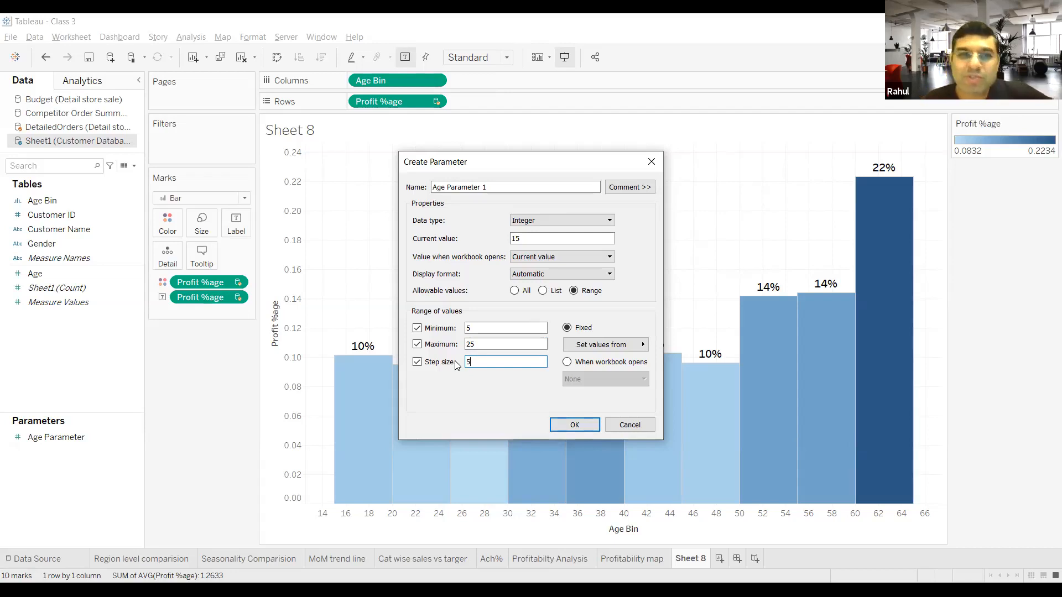
{"action": "type", "text": "2"}
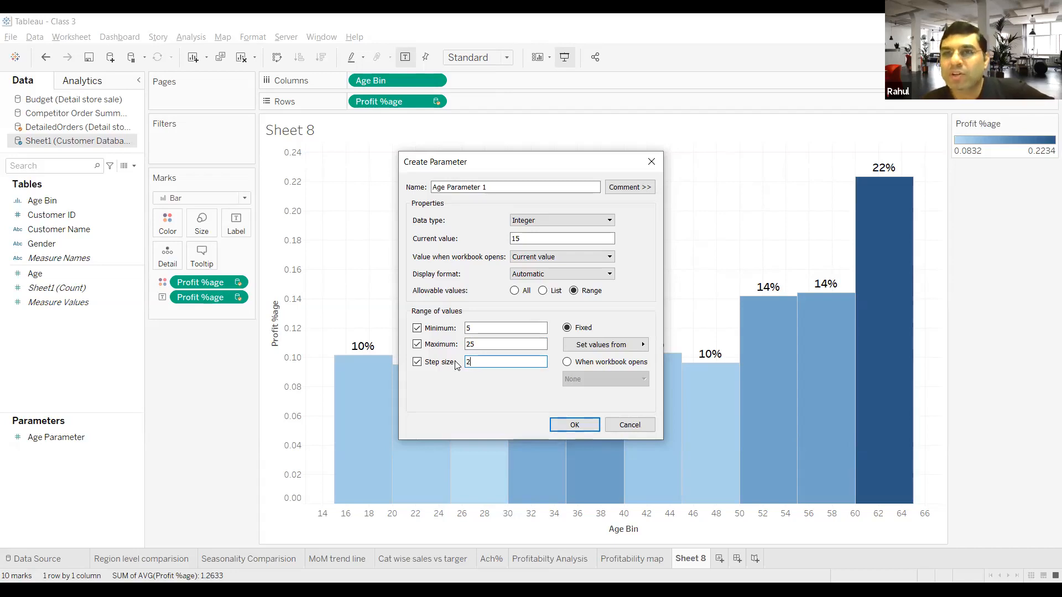
{"action": "double_click", "coordinate": [469, 361]}
{"action": "type", "text": "5"}
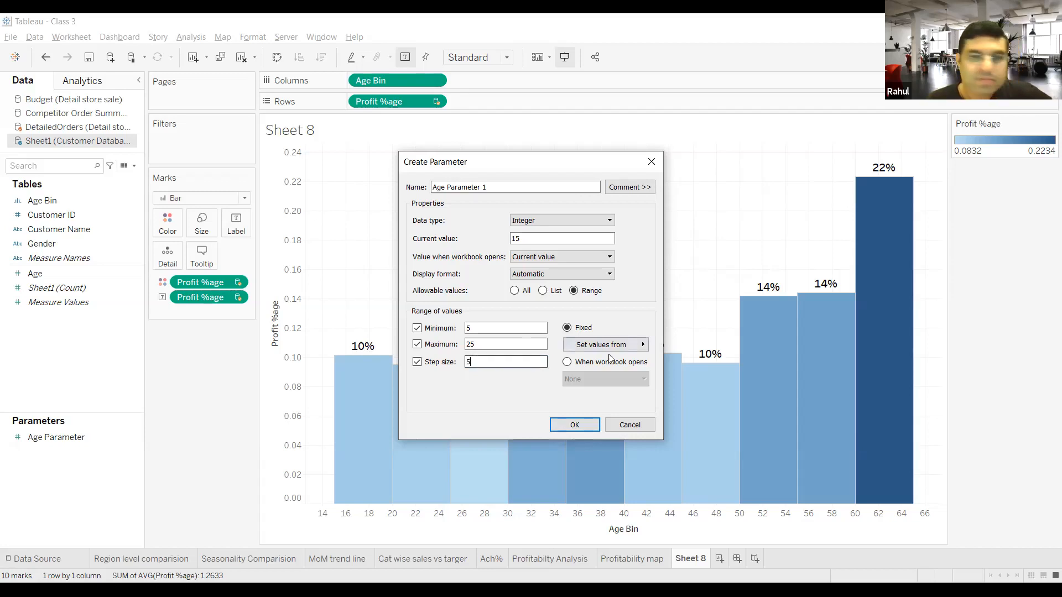
{"action": "left_click", "coordinate": [574, 425]}
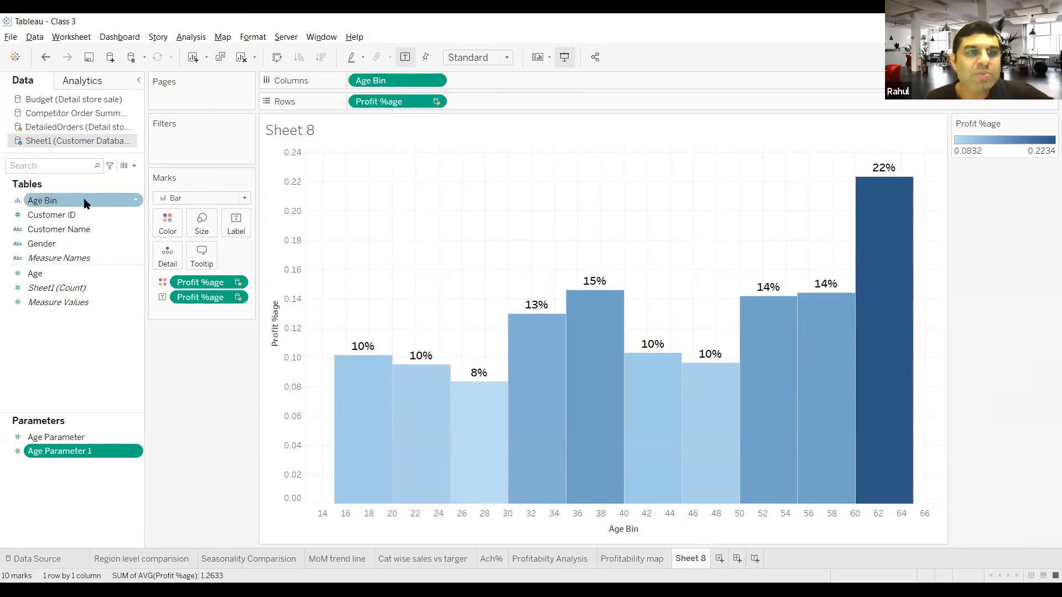
Step: Edit the Age Bin field so its bin size is driven by Age Parameter 1
{"action": "right_click", "coordinate": [138, 198]}
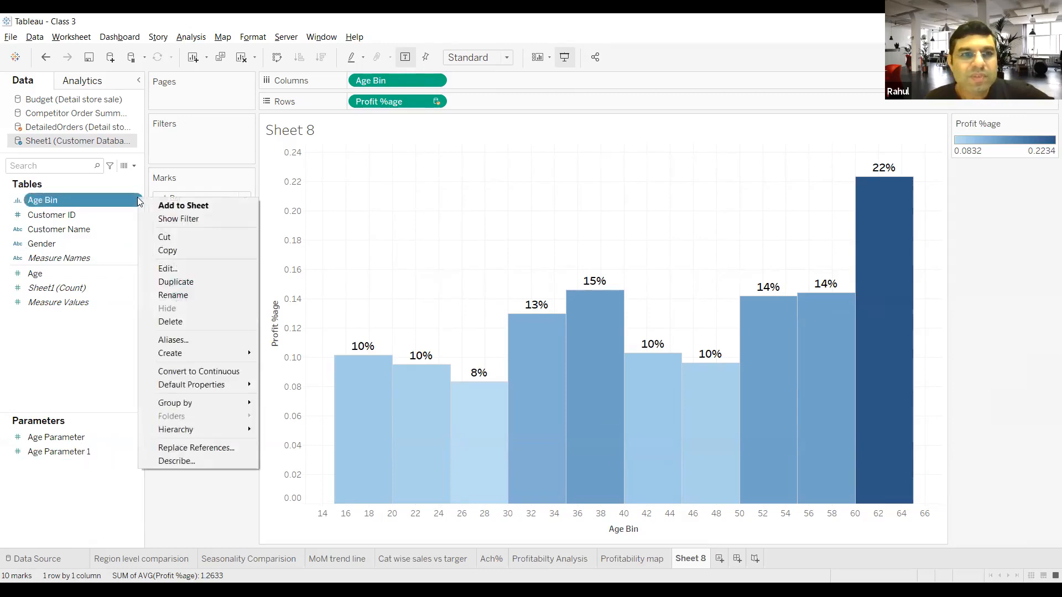
{"action": "left_click", "coordinate": [172, 268]}
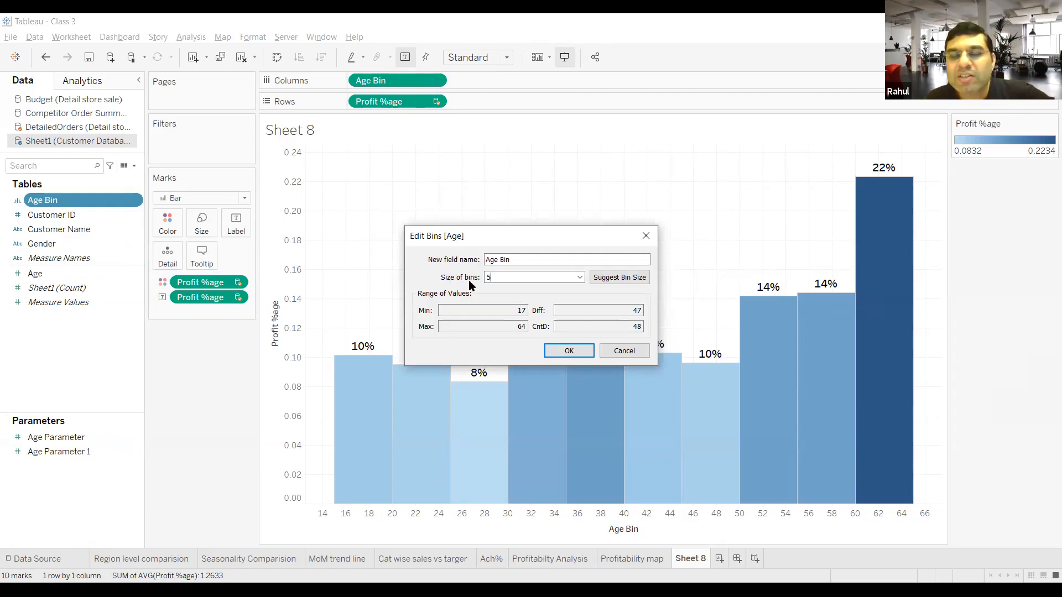
{"action": "left_click", "coordinate": [580, 278]}
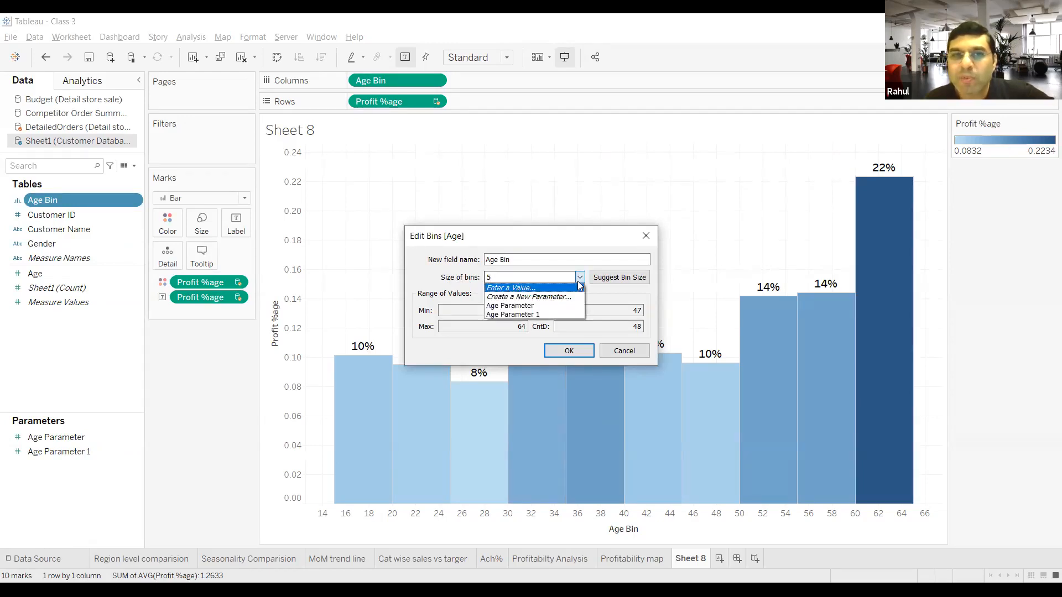
{"action": "left_click", "coordinate": [553, 315]}
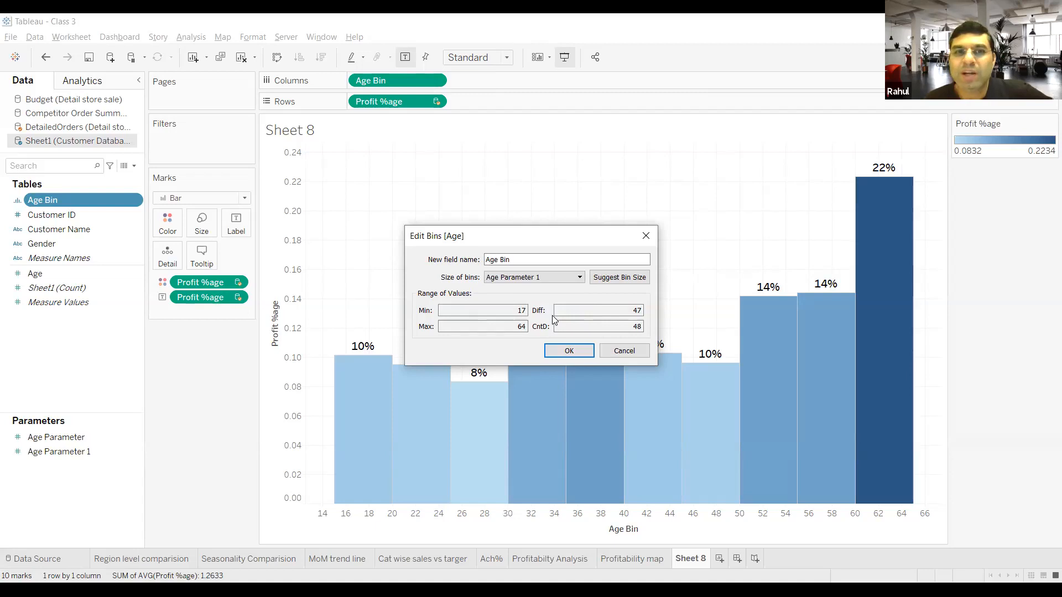
{"action": "left_click", "coordinate": [554, 350]}
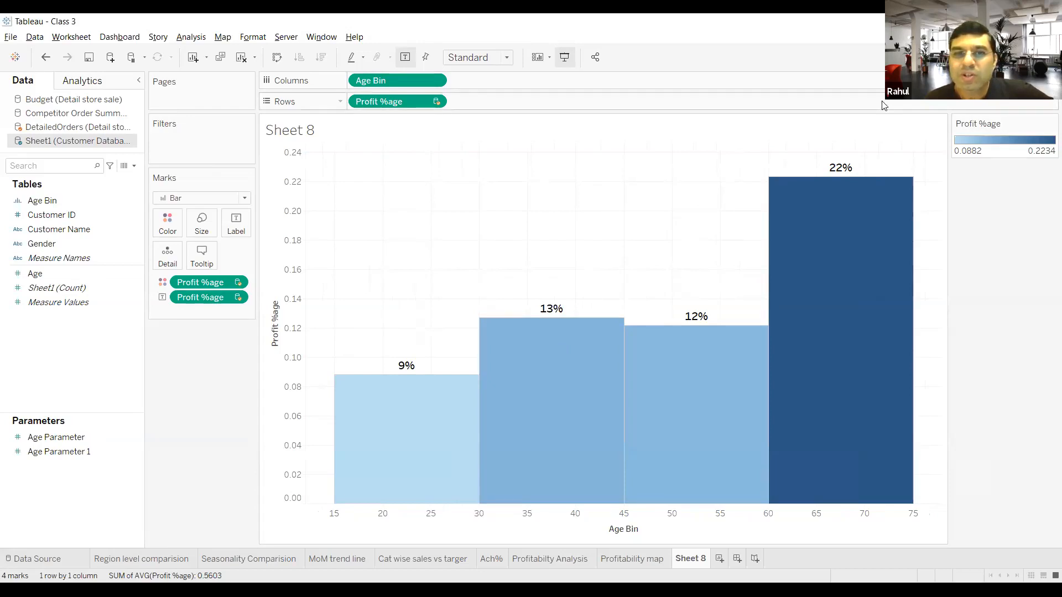
{"action": "mouse_move", "coordinate": [809, 412]}
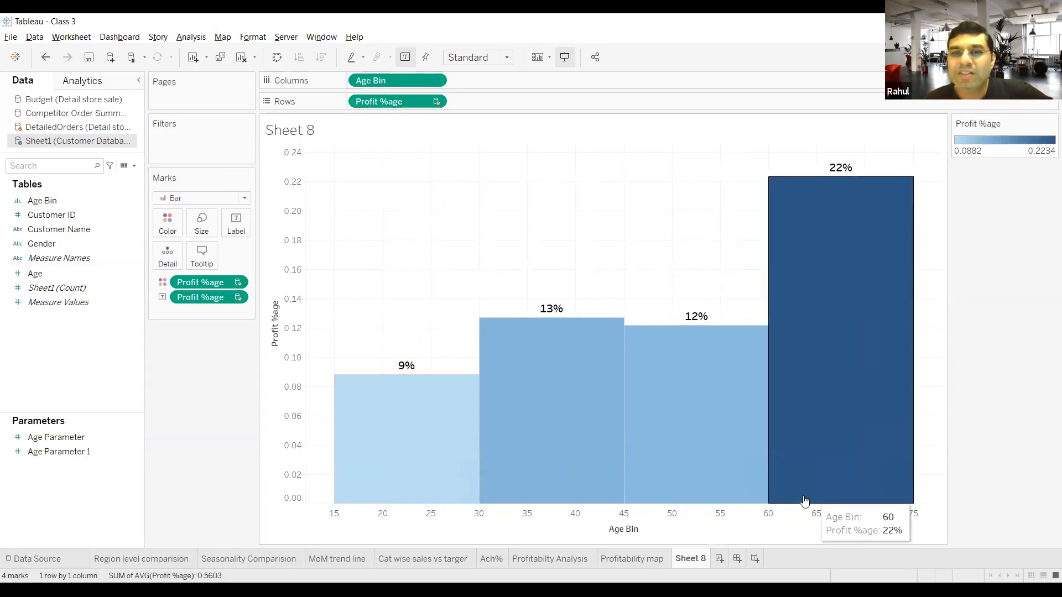
{"action": "mouse_move", "coordinate": [757, 471]}
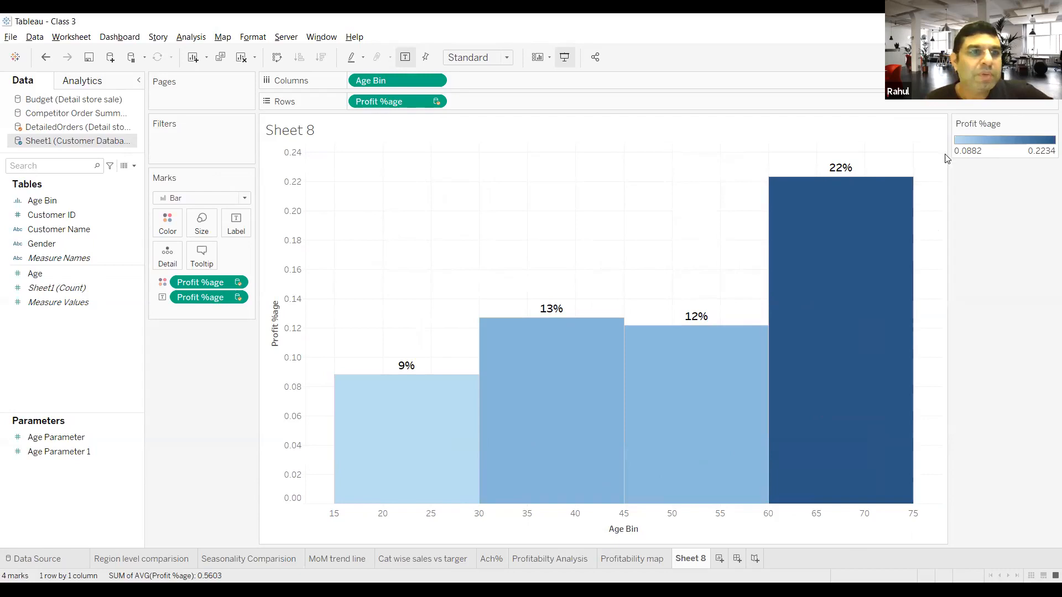
Step: Show the Age Parameter 1 control, try the values 5, 20 and 25, and set it back to 5
{"action": "right_click", "coordinate": [93, 449]}
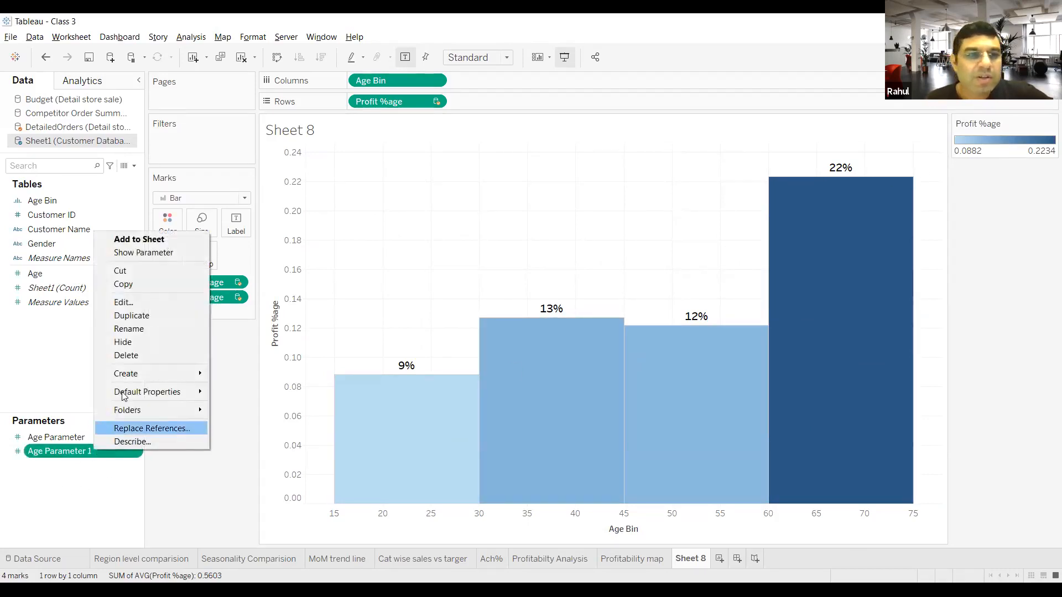
{"action": "left_click", "coordinate": [161, 253]}
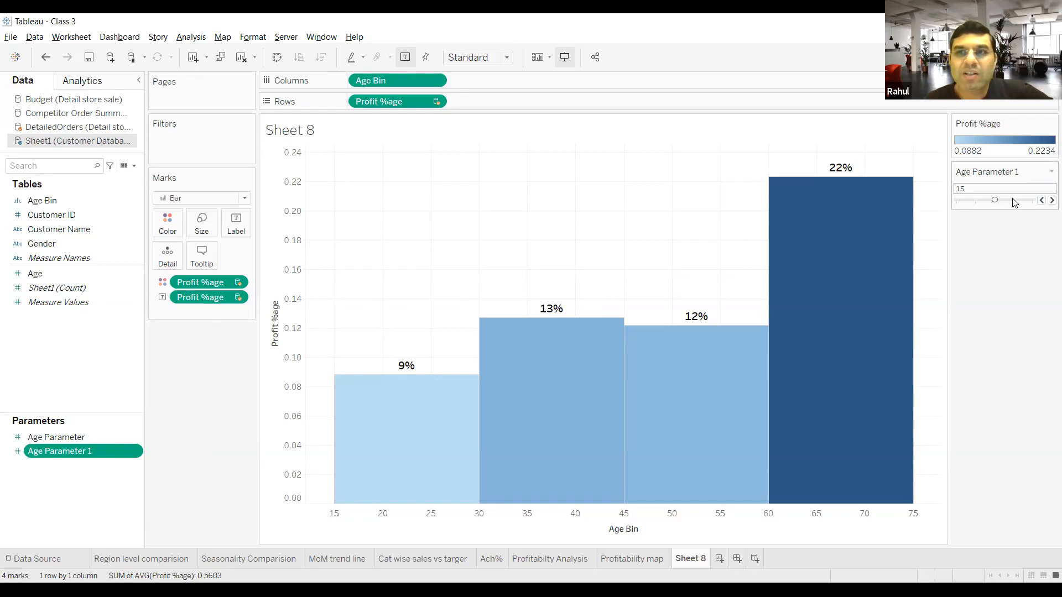
{"action": "left_click_drag", "start_coordinate": [994, 200], "coordinate": [982, 200]}
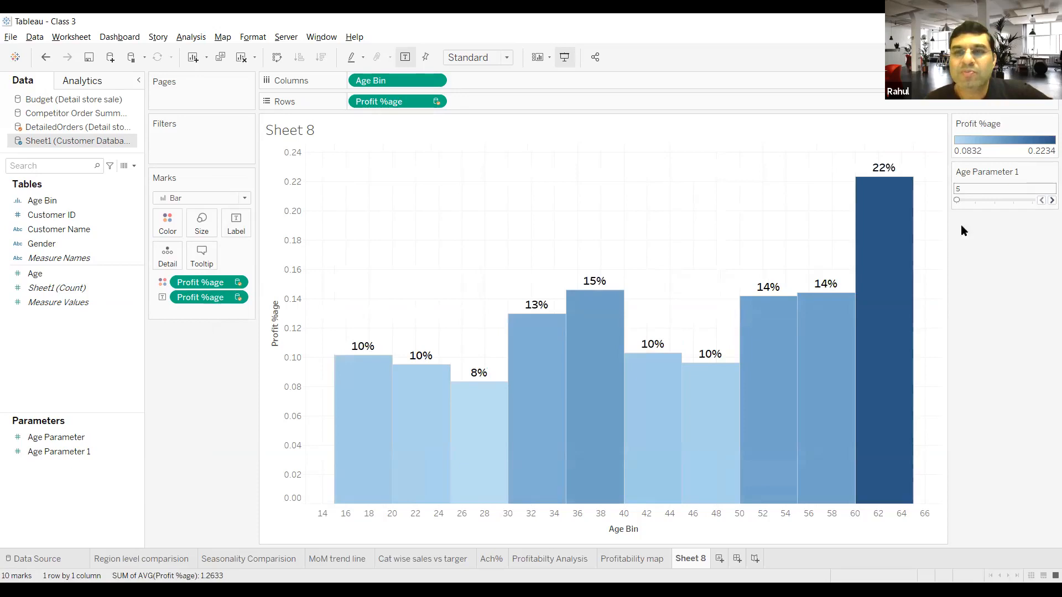
{"action": "left_click_drag", "start_coordinate": [957, 200], "coordinate": [1005, 197]}
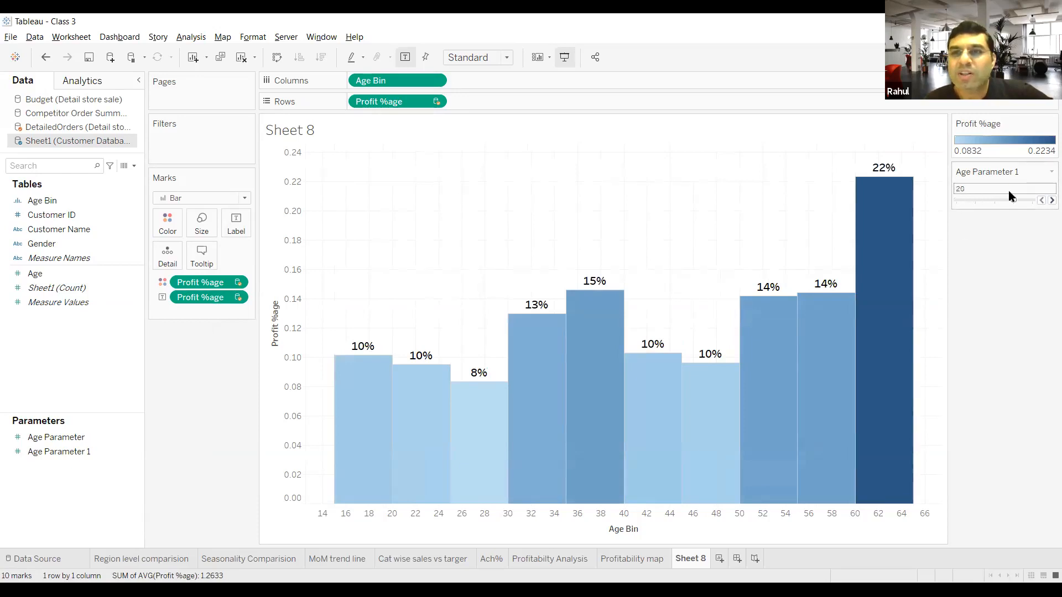
{"action": "left_click_drag", "start_coordinate": [1009, 201], "coordinate": [1032, 201]}
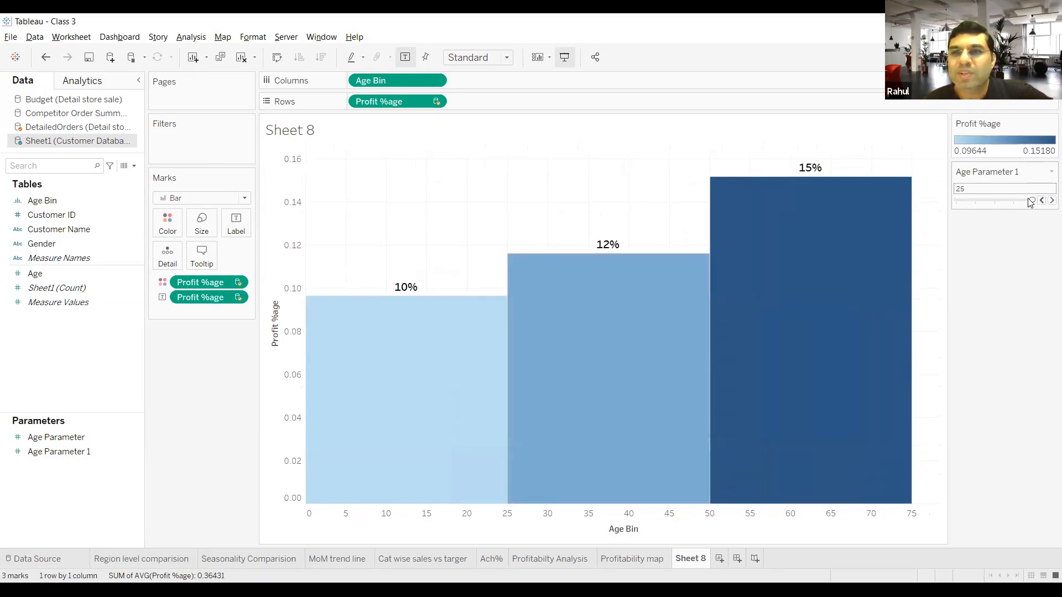
{"action": "left_click_drag", "start_coordinate": [1033, 202], "coordinate": [951, 206]}
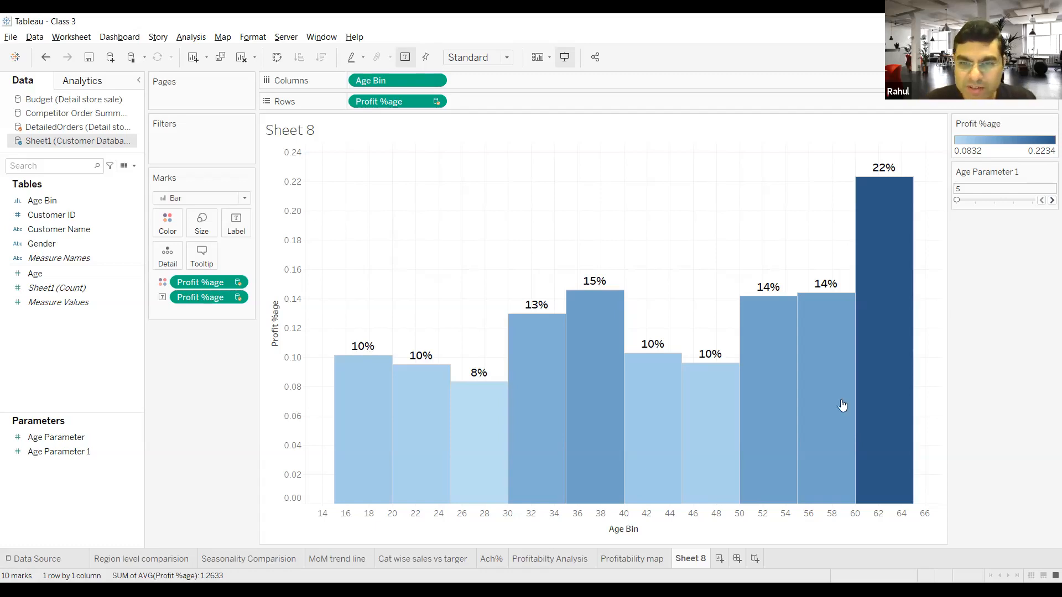
Step: Rename the Sheet 8 worksheet as "Age wise prifitability"
{"action": "double_click", "coordinate": [691, 559]}
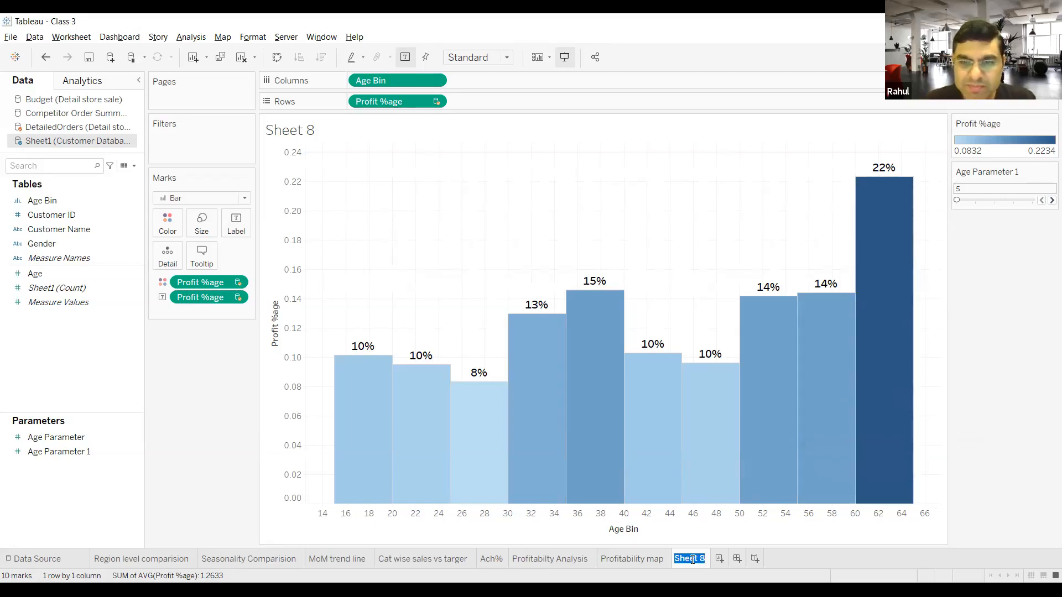
{"action": "type", "text": "Age wise prifi"}
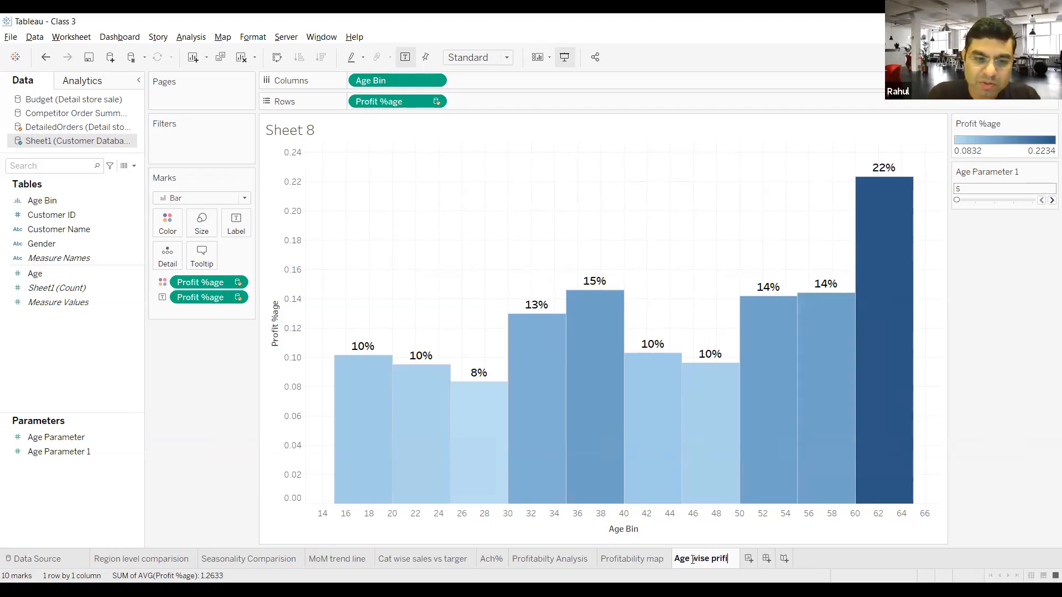
{"action": "type", "text": "tability"}
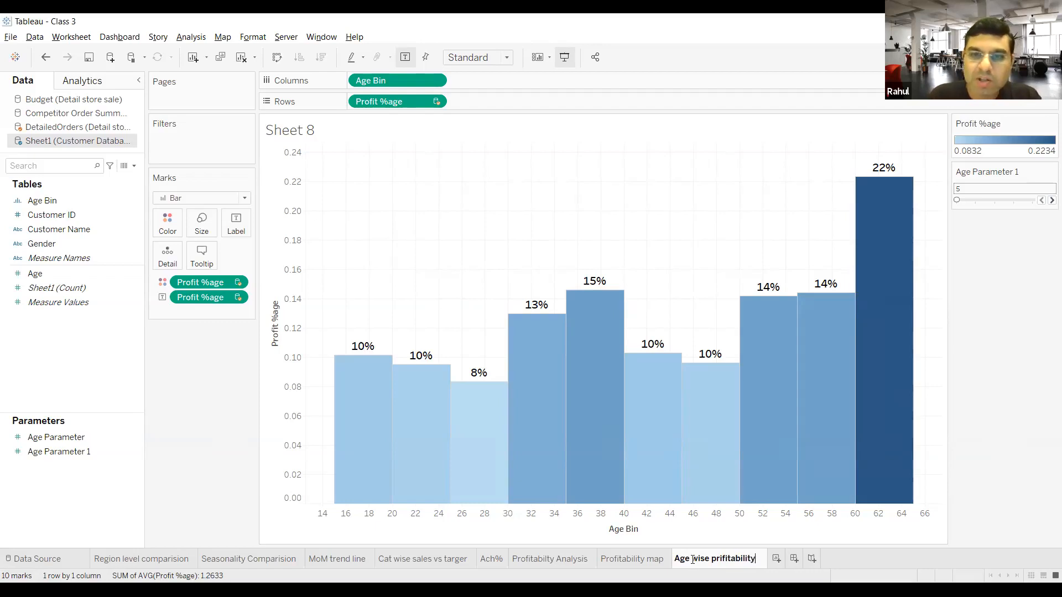
Step: Create a new worksheet and place the customer database's Gender field on Columns
{"action": "left_click", "coordinate": [776, 559]}
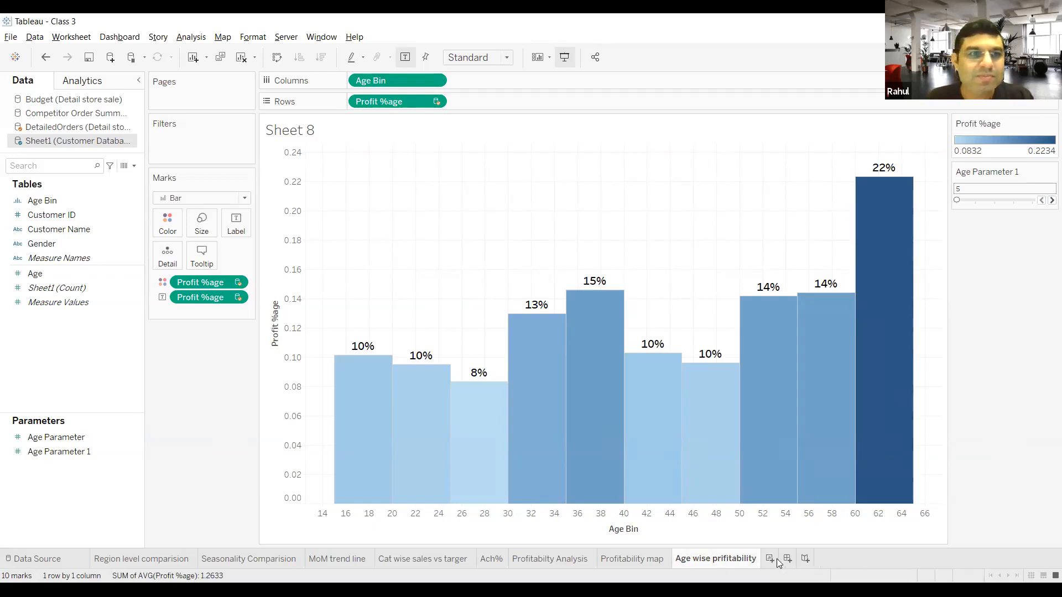
{"action": "left_click", "coordinate": [58, 244]}
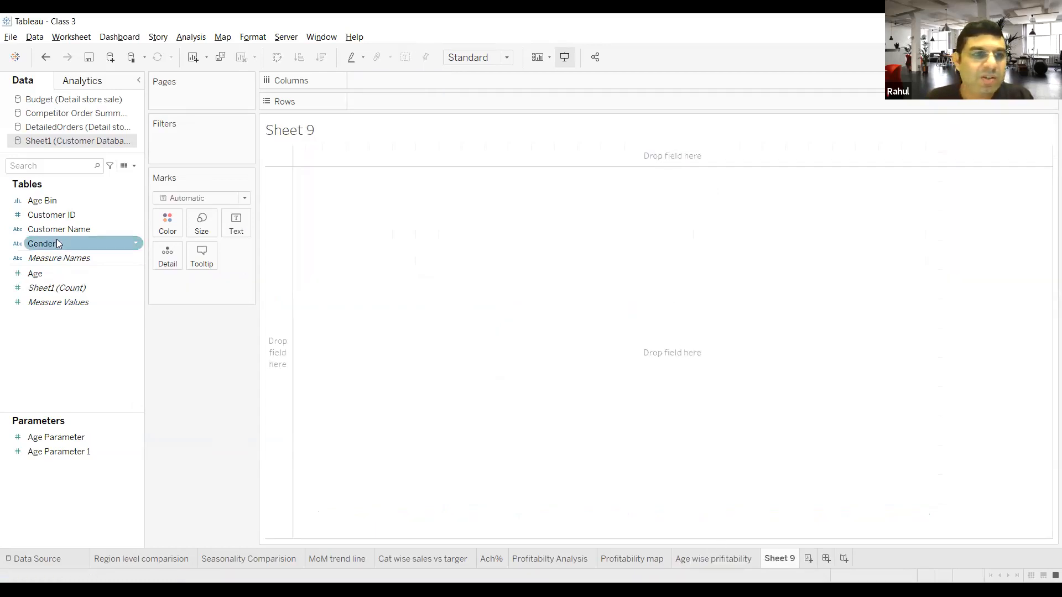
{"action": "left_click_drag", "start_coordinate": [57, 237], "coordinate": [364, 82]}
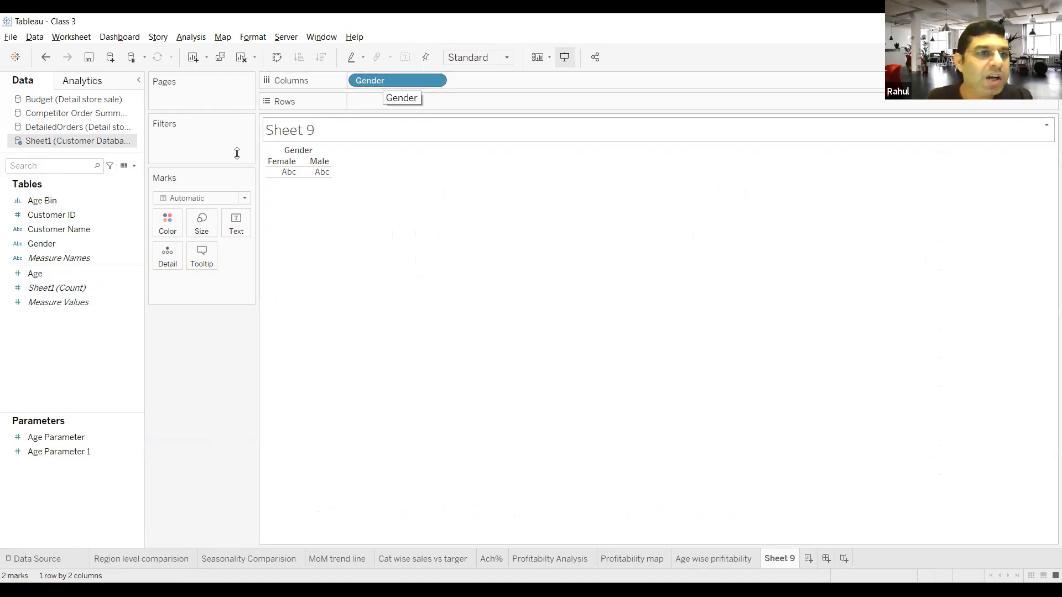
Step: Link the DetailedOrders source to the customer data on Customer Name and add its Profit %age measure to Rows
{"action": "left_click", "coordinate": [86, 128]}
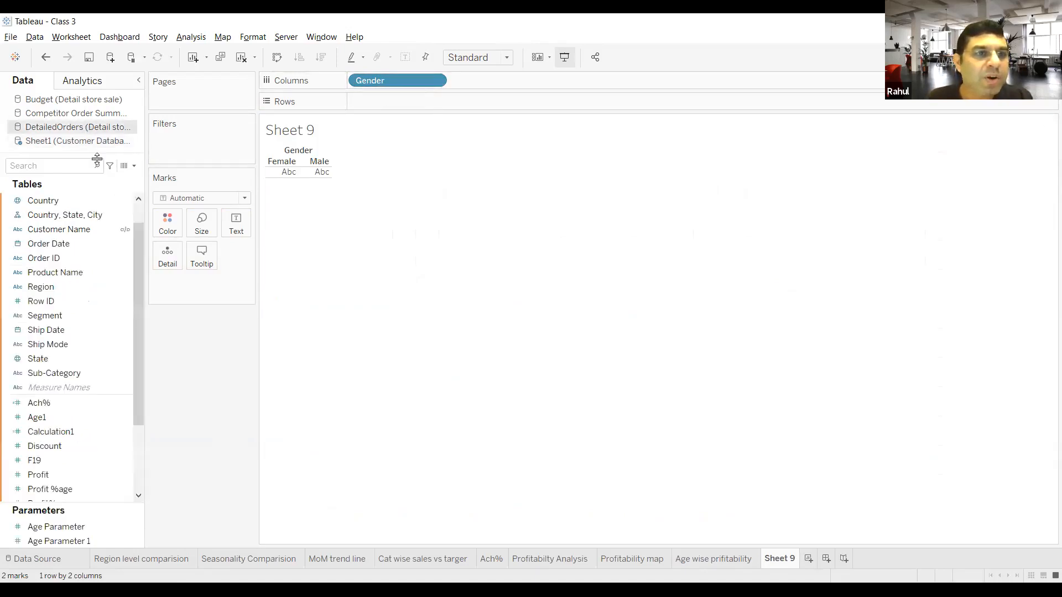
{"action": "left_click", "coordinate": [125, 231]}
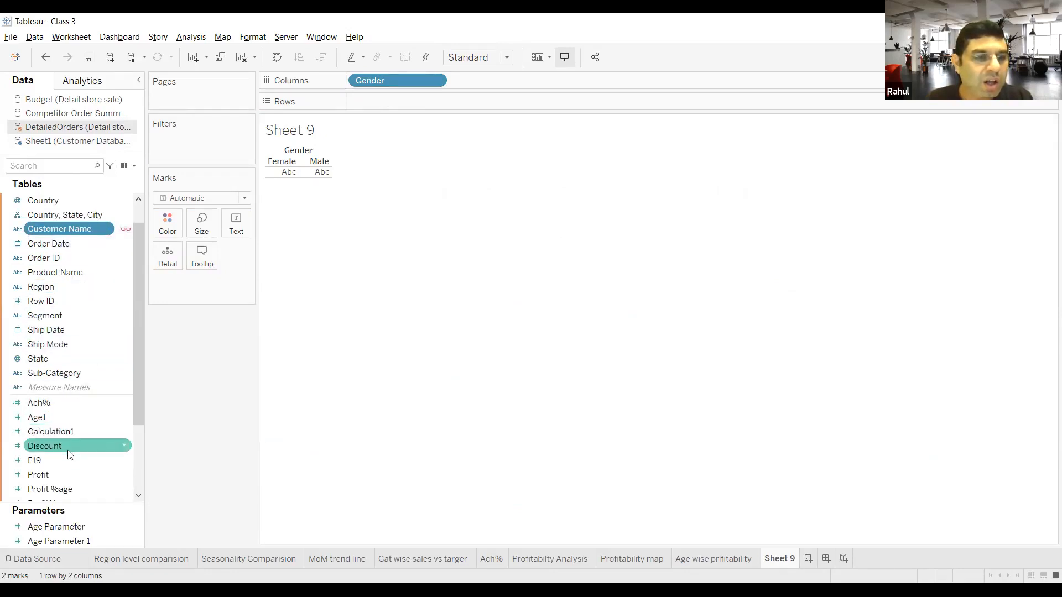
{"action": "left_click_drag", "start_coordinate": [68, 490], "coordinate": [383, 96]}
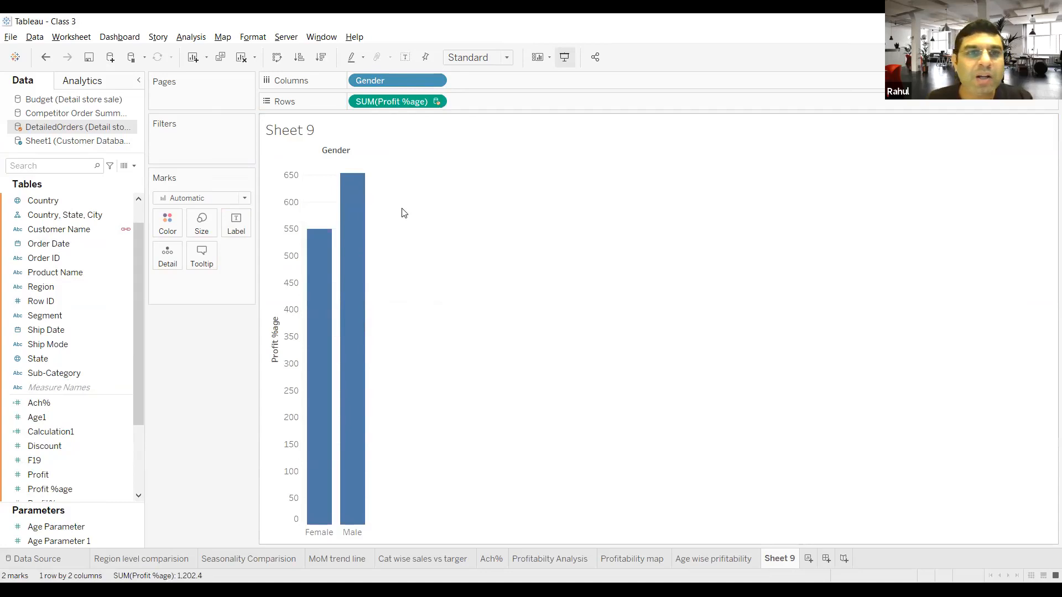
Step: Change the Profit %age aggregation on Rows to Average and turn off Aggregate Measures for the gender chart
{"action": "left_click", "coordinate": [435, 103]}
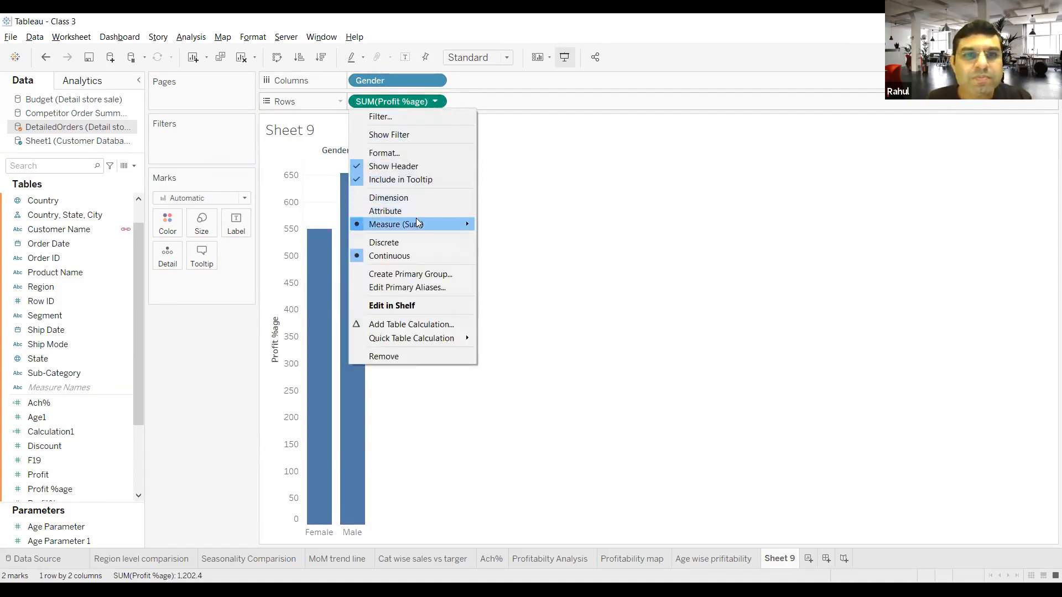
{"action": "mouse_move", "coordinate": [416, 218]}
{"action": "left_click", "coordinate": [517, 238]}
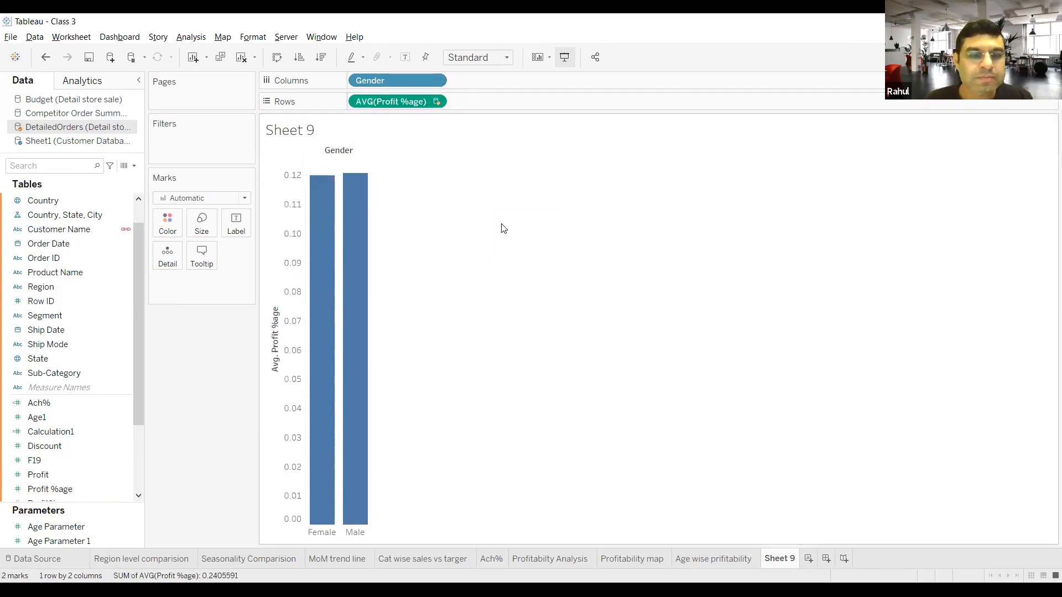
{"action": "left_click", "coordinate": [434, 81]}
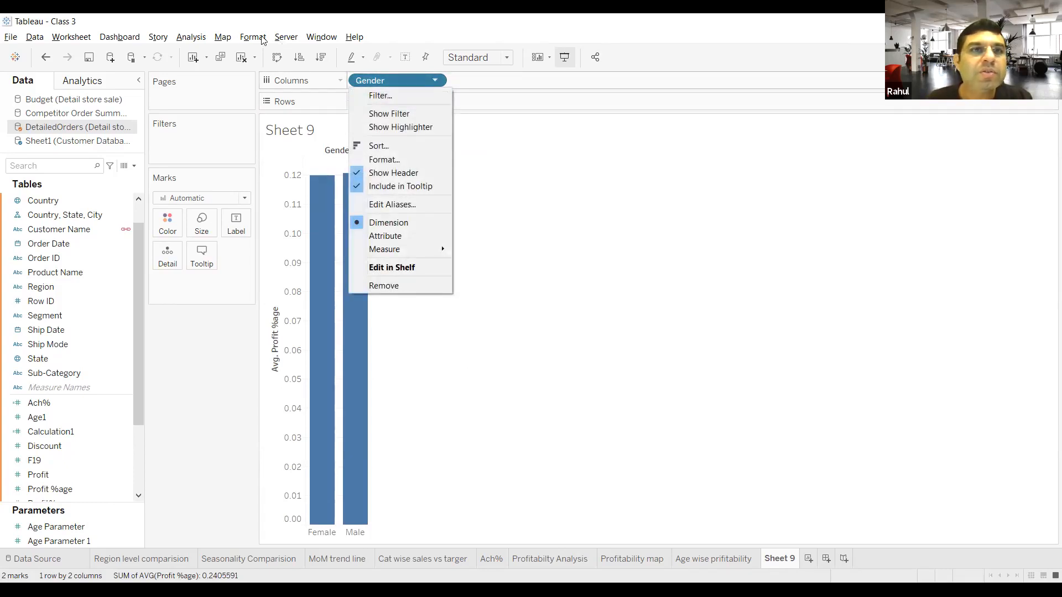
{"action": "left_click", "coordinate": [191, 36]}
{"action": "left_click", "coordinate": [198, 66]}
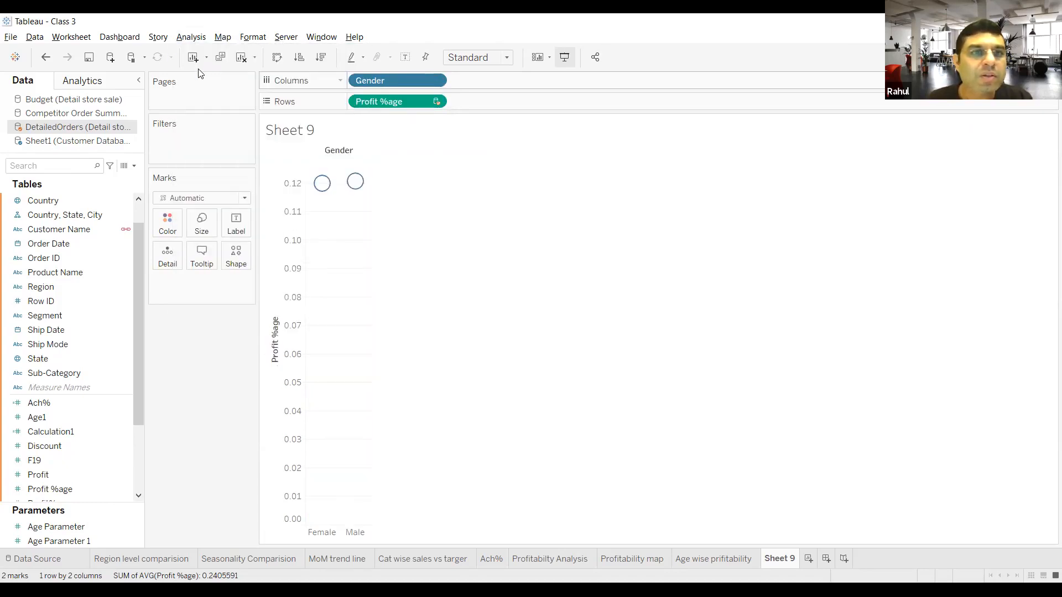
Step: Delete the gender chart worksheet, Sheet 9
{"action": "mouse_move", "coordinate": [325, 184]}
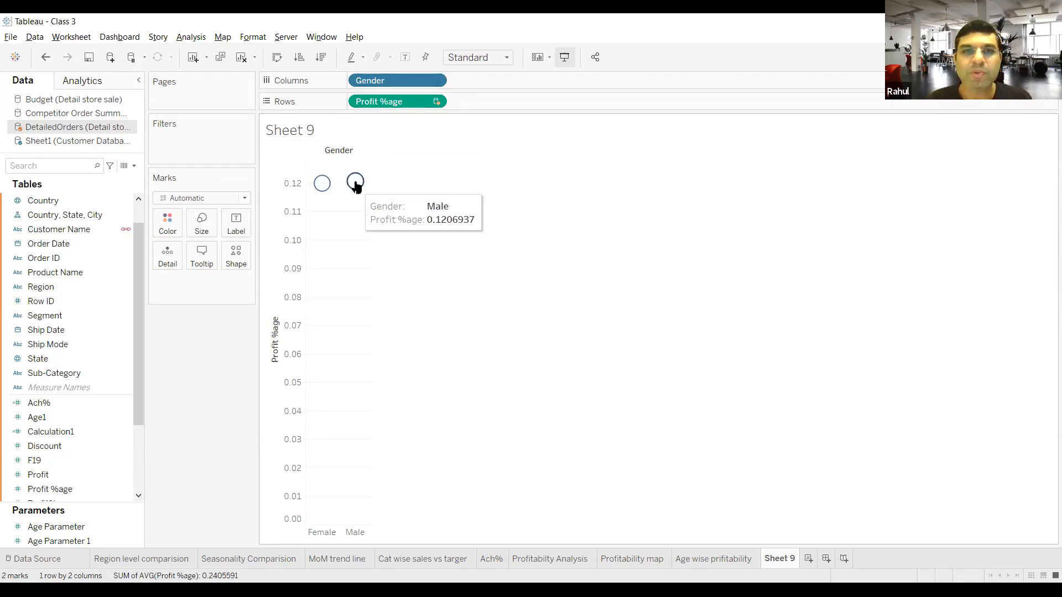
{"action": "right_click", "coordinate": [785, 558]}
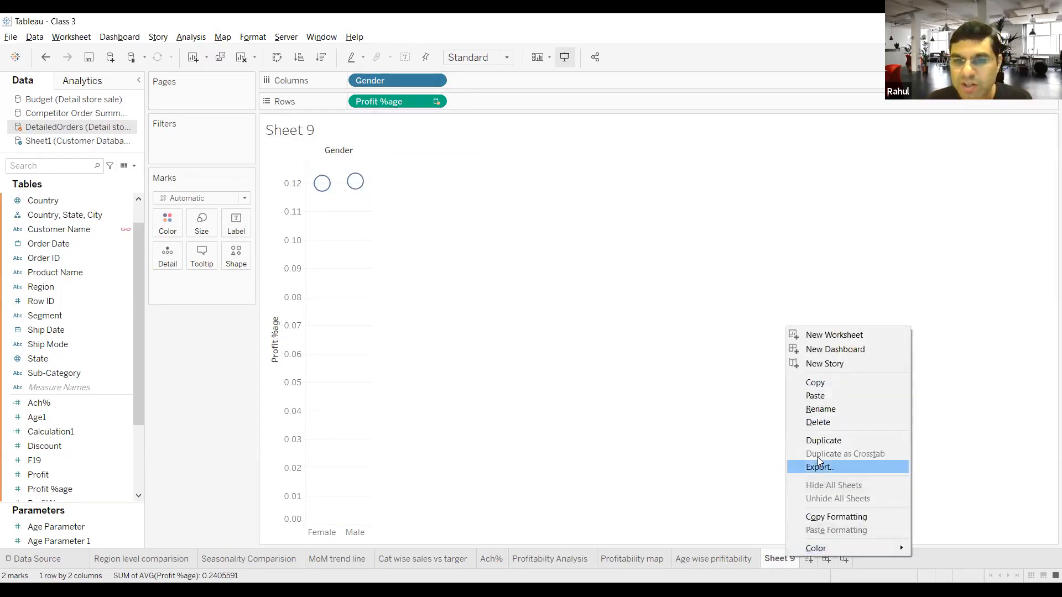
{"action": "key", "text": "Escape"}
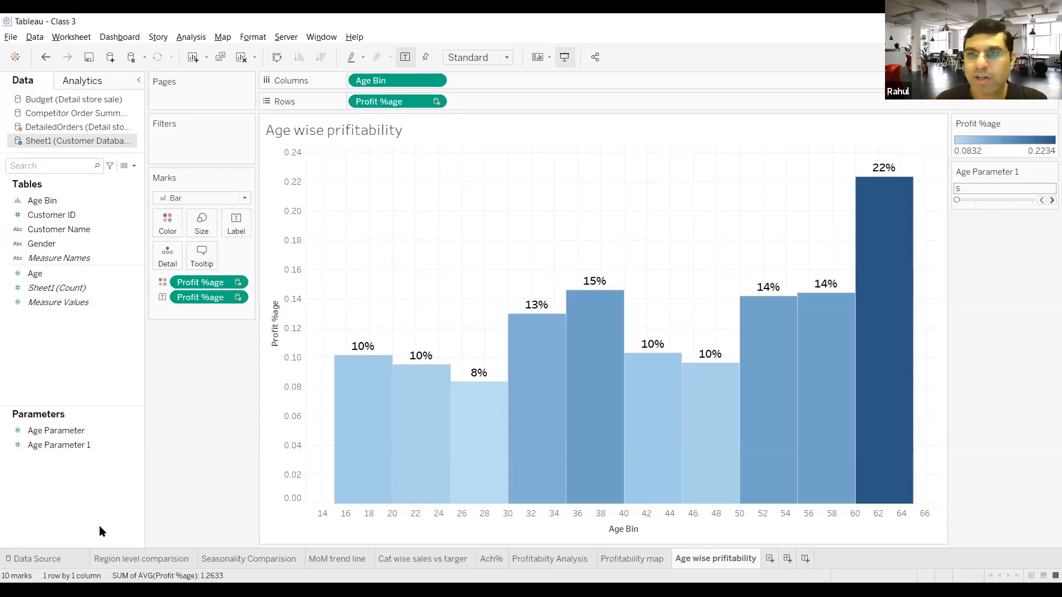
Step: Review the charts on all worksheets in order, from Region level comparision through Age wise prifitability
{"action": "left_click", "coordinate": [115, 560]}
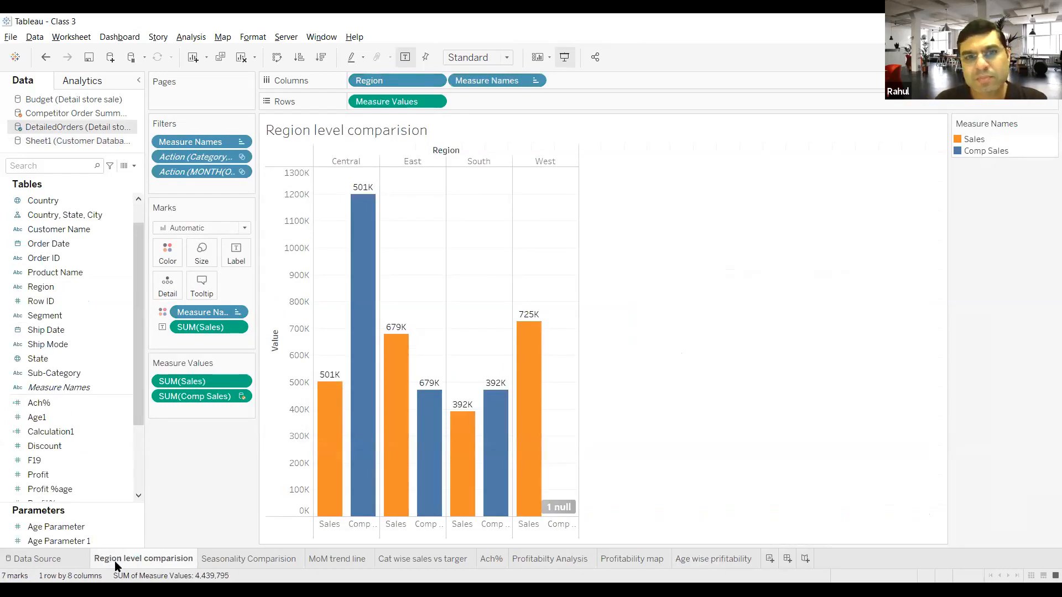
{"action": "left_click", "coordinate": [223, 560]}
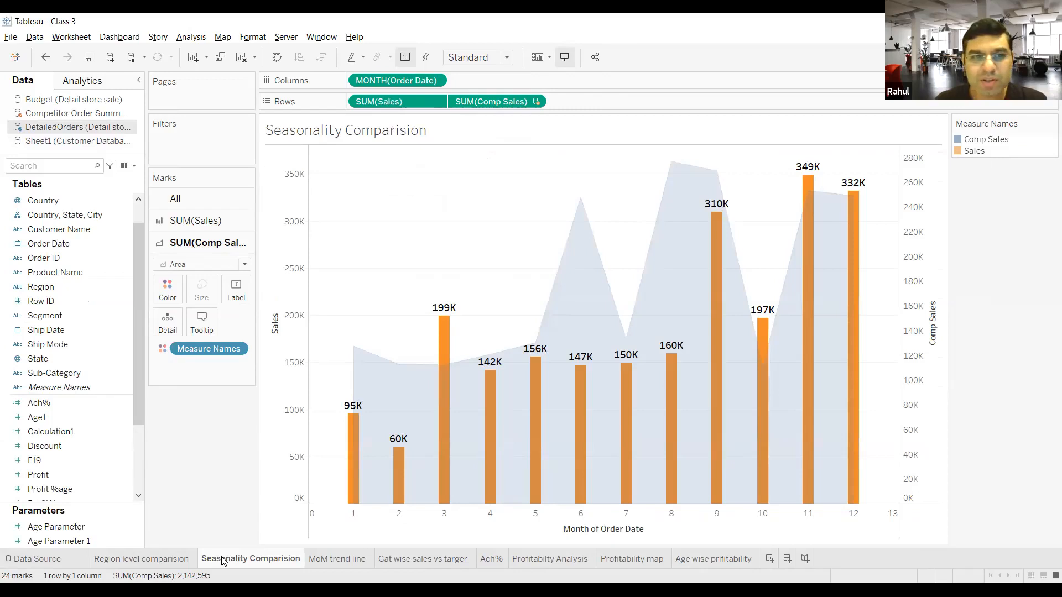
{"action": "left_click", "coordinate": [343, 560]}
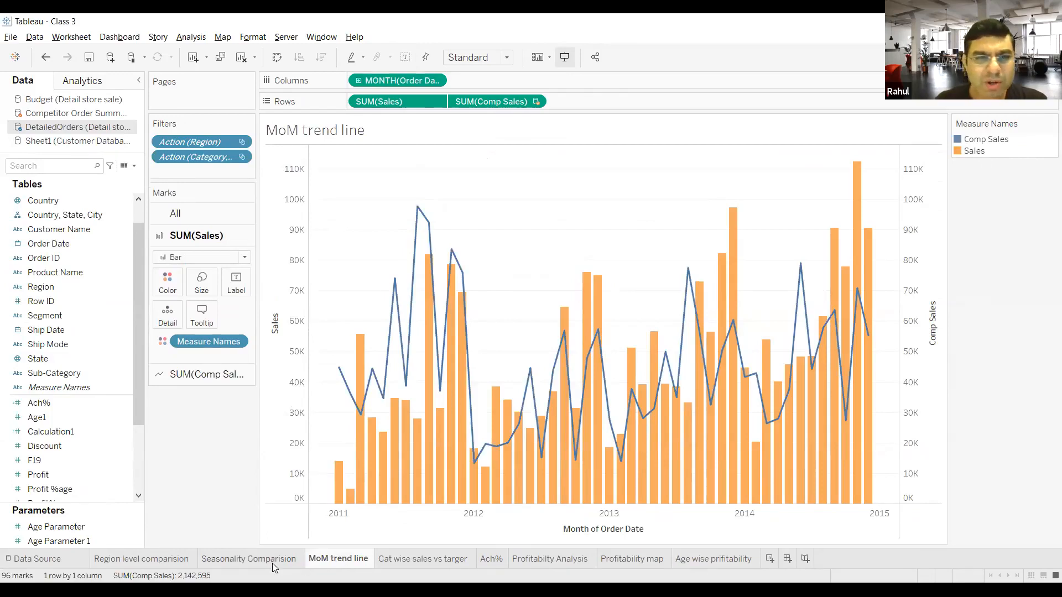
{"action": "left_click", "coordinate": [272, 563]}
{"action": "left_click", "coordinate": [326, 560]}
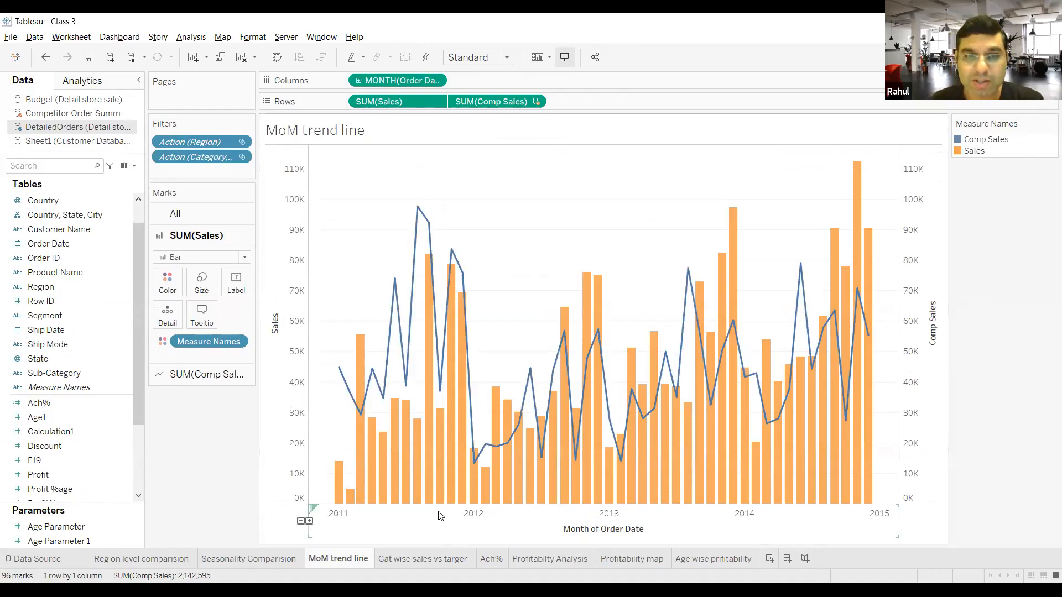
{"action": "left_click", "coordinate": [431, 560]}
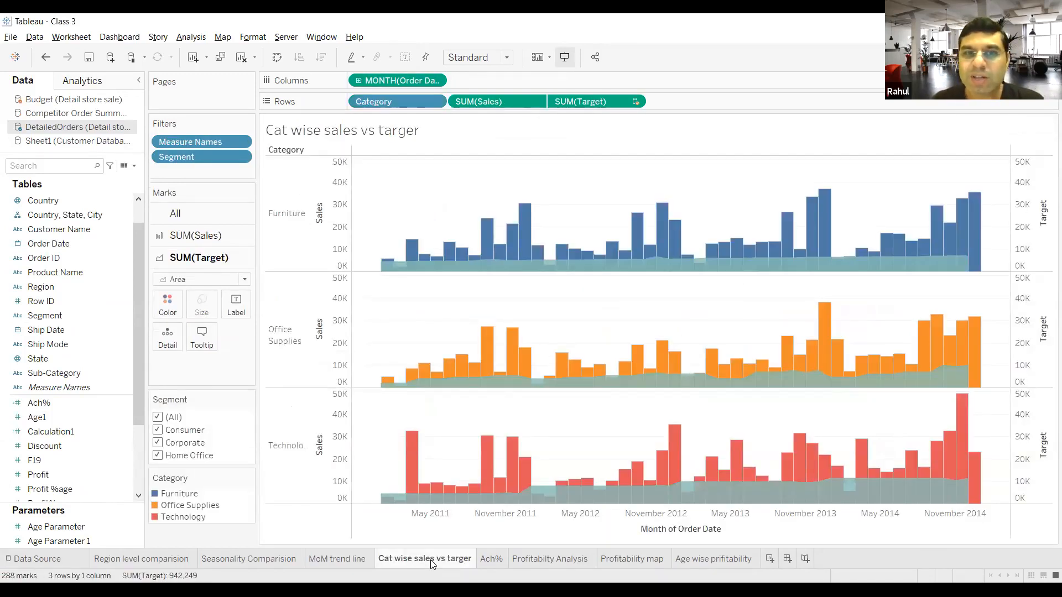
{"action": "left_click", "coordinate": [484, 560]}
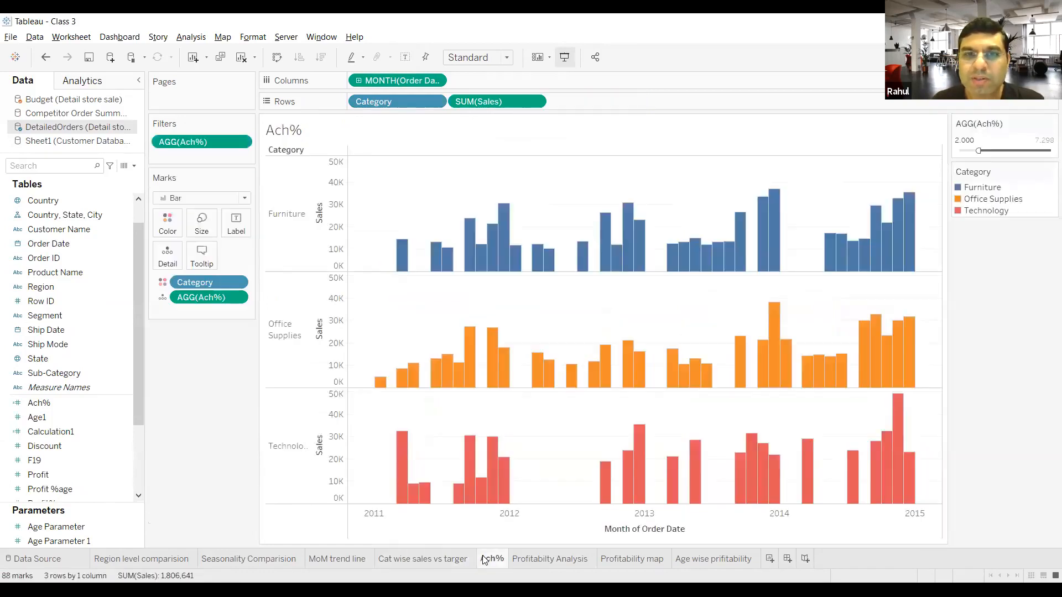
{"action": "left_click", "coordinate": [524, 557]}
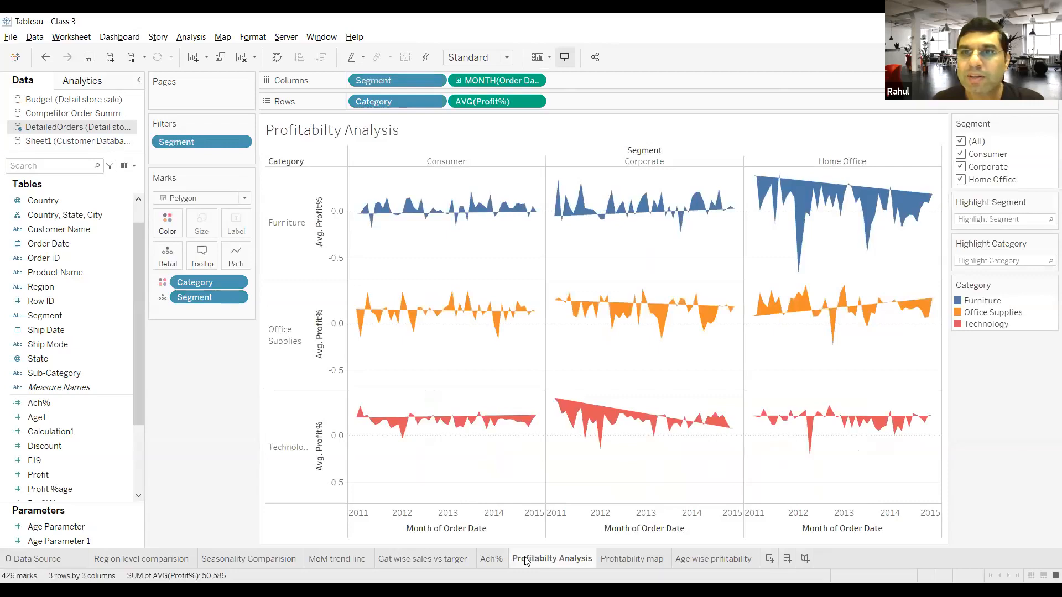
{"action": "left_click", "coordinate": [612, 559]}
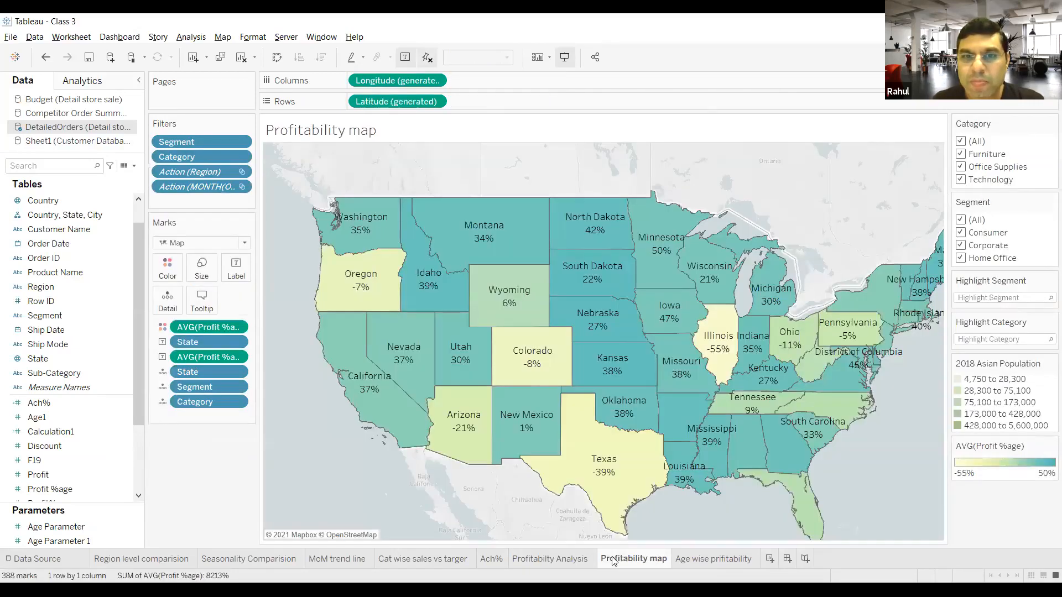
{"action": "left_click", "coordinate": [695, 557]}
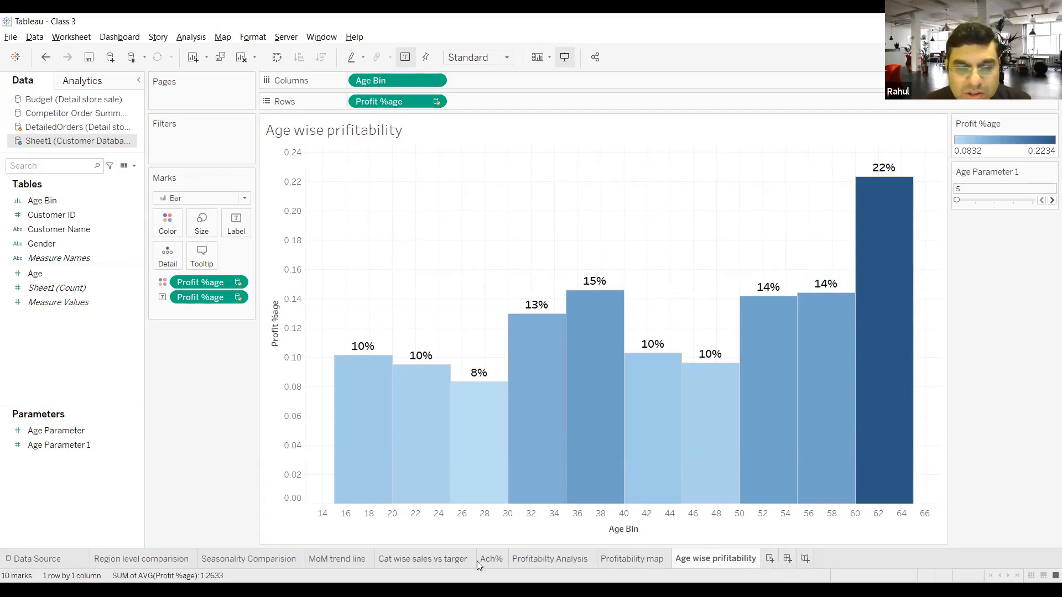
Step: Create a new dashboard and set its fixed size to a custom width of 1600 px
{"action": "left_click", "coordinate": [787, 559]}
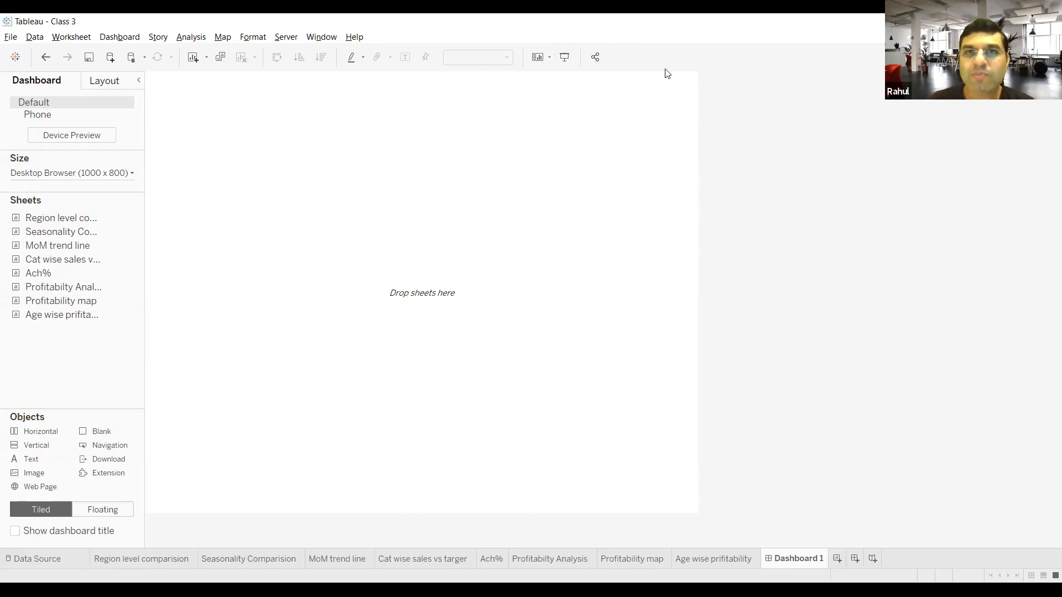
{"action": "left_click", "coordinate": [132, 174]}
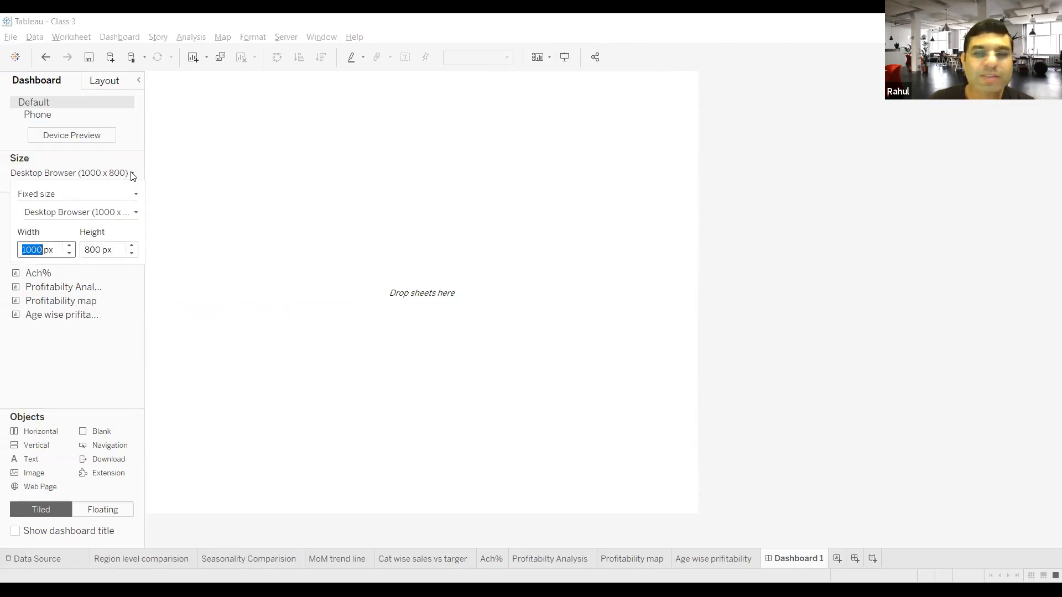
{"action": "left_click", "coordinate": [71, 246]}
{"action": "left_click", "coordinate": [70, 246]}
{"action": "left_click", "coordinate": [70, 246]}
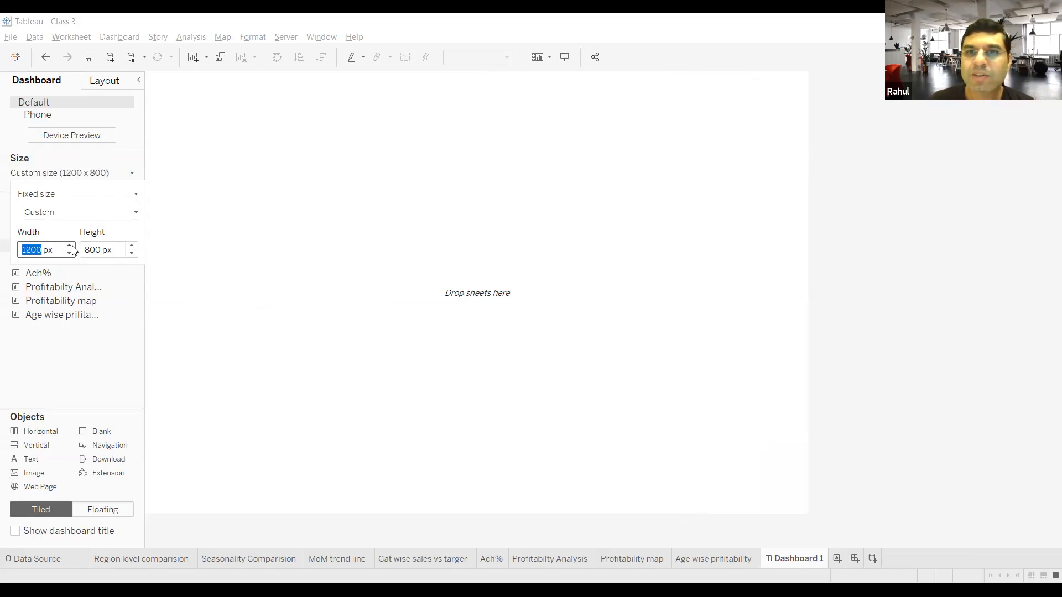
{"action": "left_click", "coordinate": [70, 246]}
{"action": "left_click", "coordinate": [70, 247]}
{"action": "left_click", "coordinate": [70, 247]}
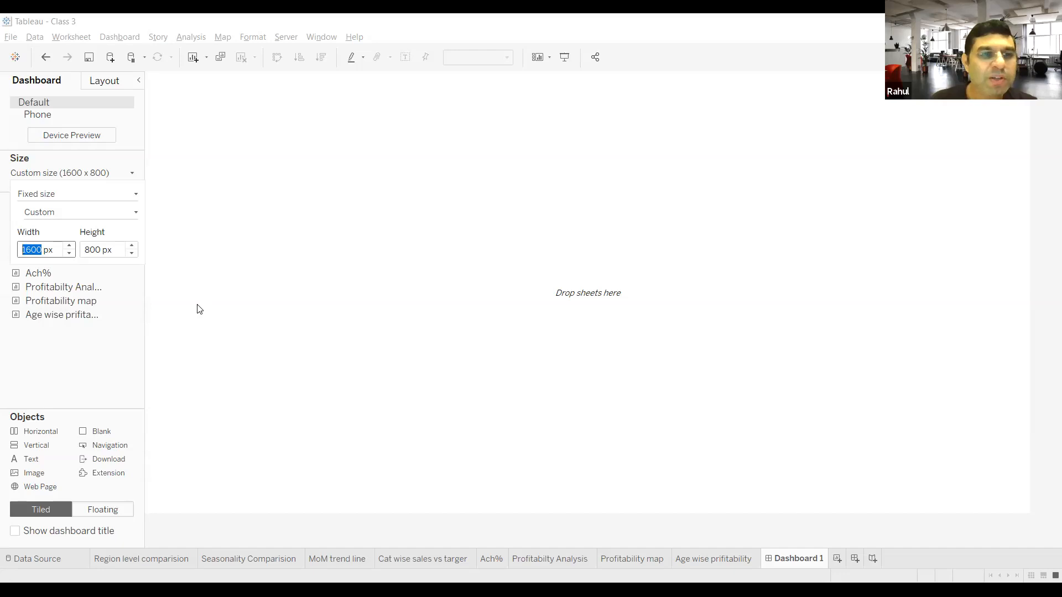
Step: Place the Profitability map sheet on the dashboard and the Age wise prifitability sheet beside it on its left
{"action": "left_click", "coordinate": [71, 525]}
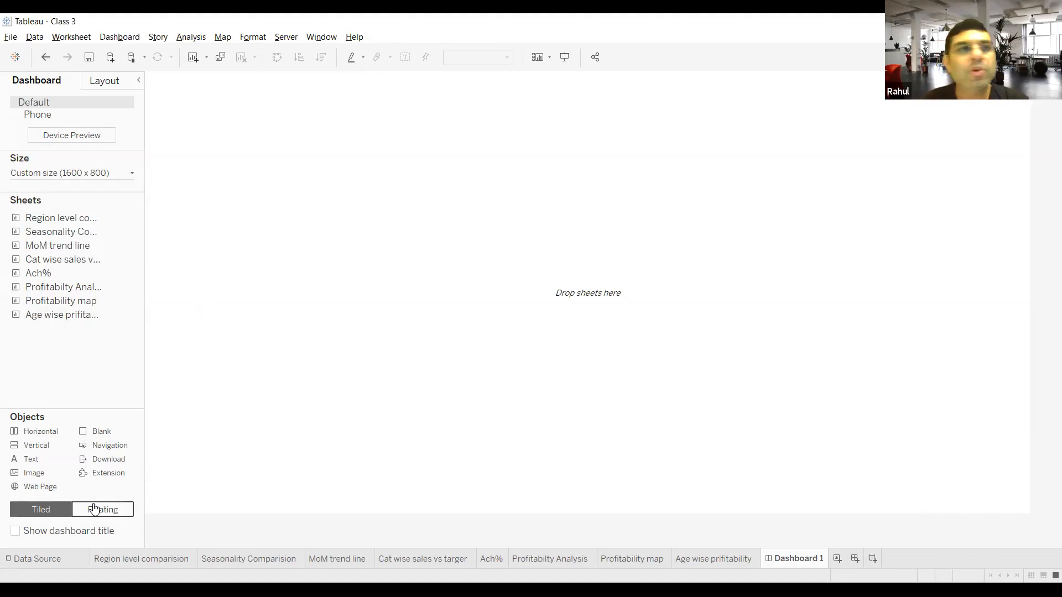
{"action": "mouse_move", "coordinate": [44, 220]}
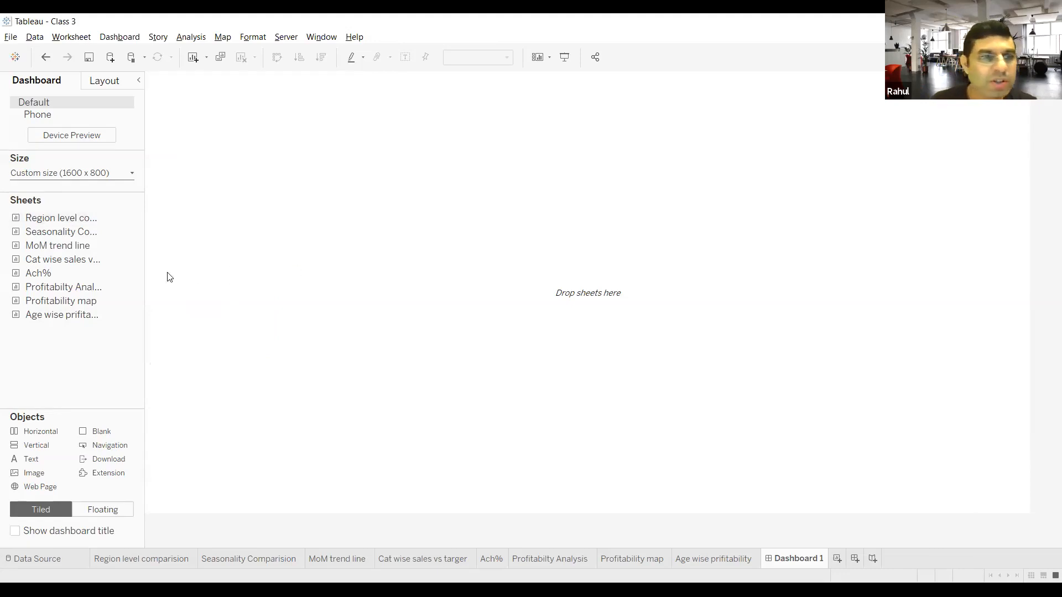
{"action": "left_click_drag", "start_coordinate": [83, 301], "coordinate": [238, 180]}
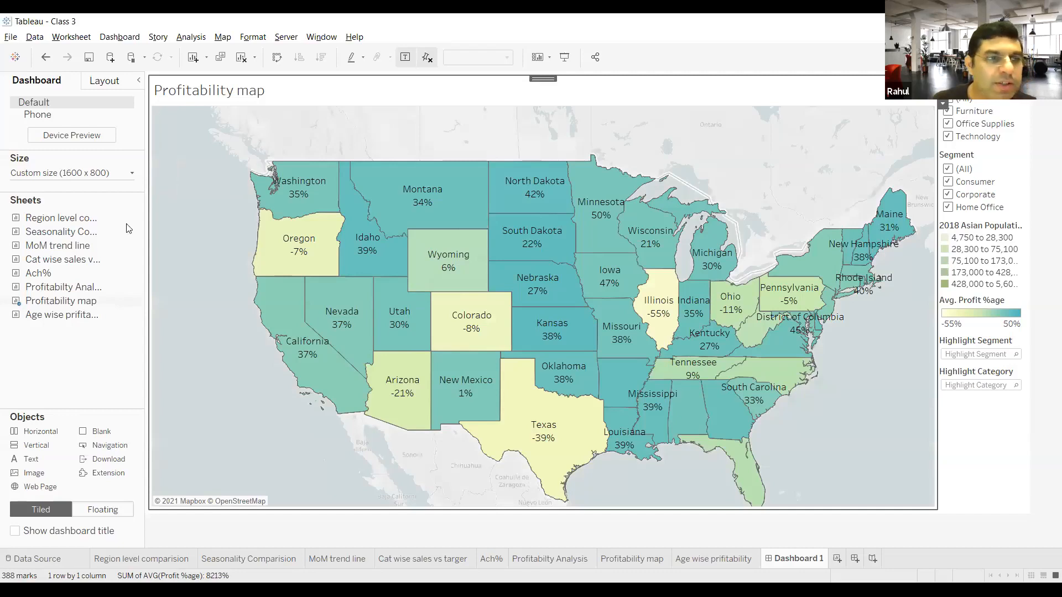
{"action": "mouse_move", "coordinate": [40, 321]}
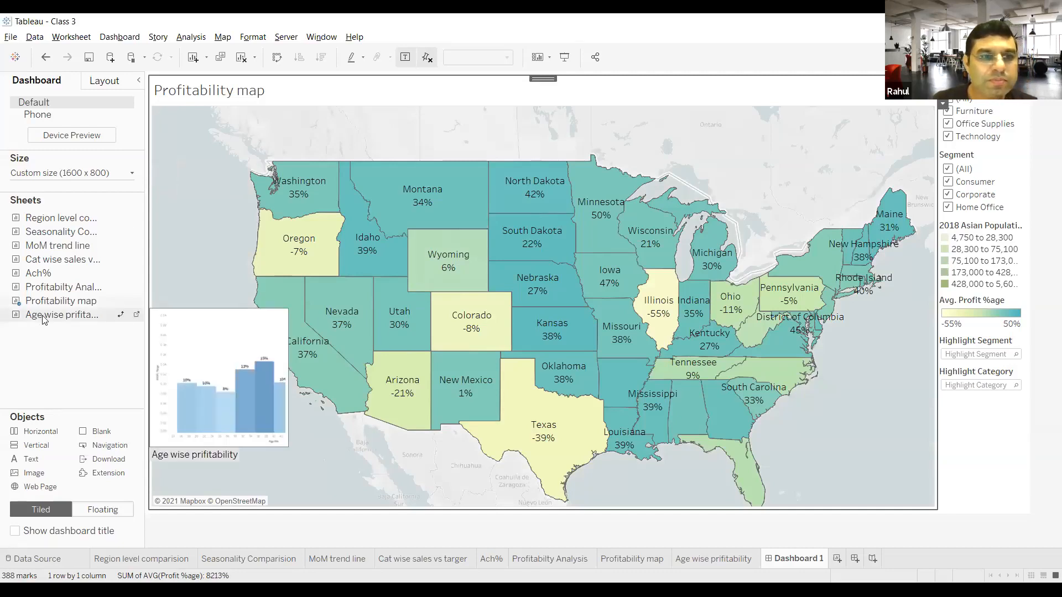
{"action": "left_click_drag", "start_coordinate": [45, 320], "coordinate": [186, 303]}
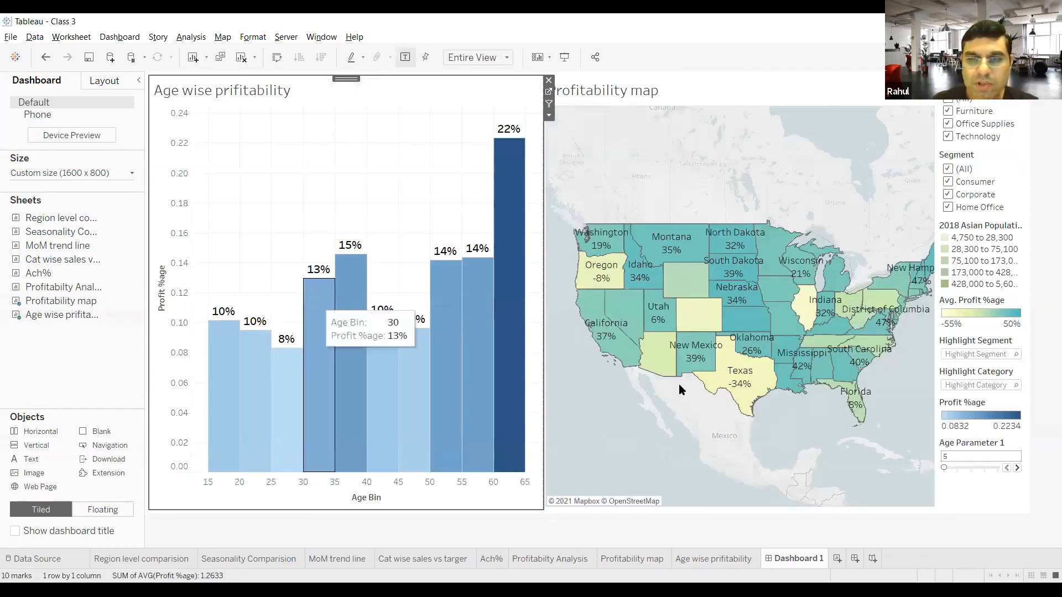
{"action": "double_click", "coordinate": [629, 560]}
{"action": "left_click", "coordinate": [623, 560]}
{"action": "mouse_move", "coordinate": [629, 563]}
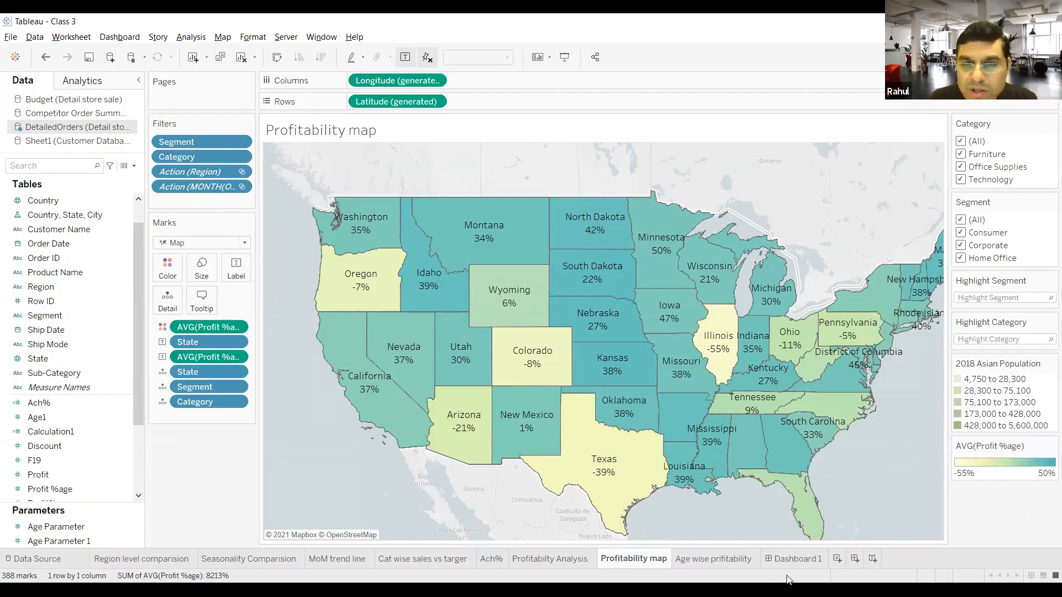
{"action": "left_click", "coordinate": [795, 558]}
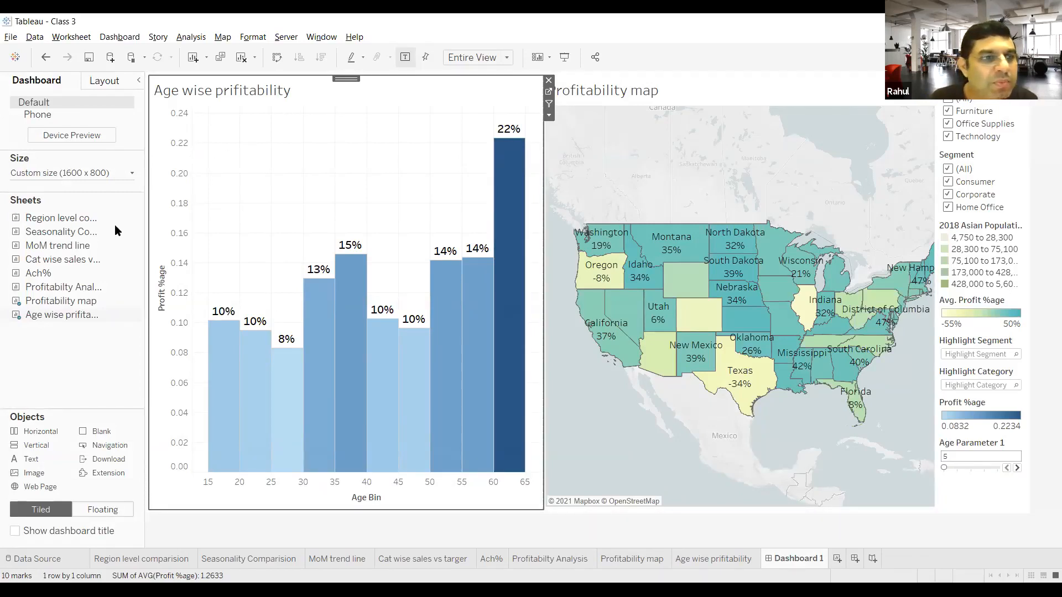
Step: Add the Profitabilty Analysis sheet below the age-wise chart and the Seasonality Comparision sheet below the map
{"action": "mouse_move", "coordinate": [19, 317]}
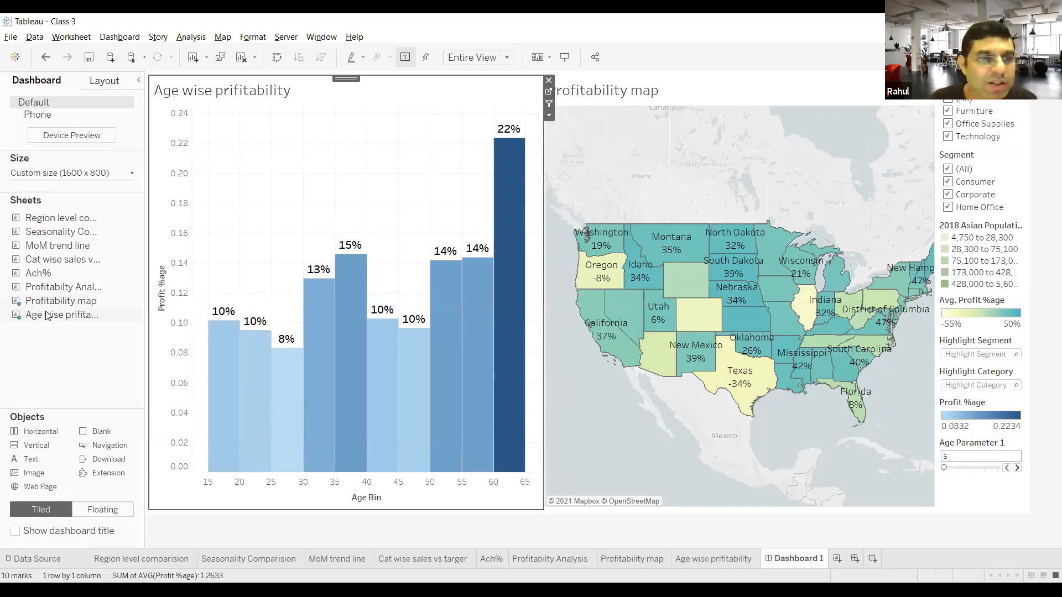
{"action": "mouse_move", "coordinate": [60, 291]}
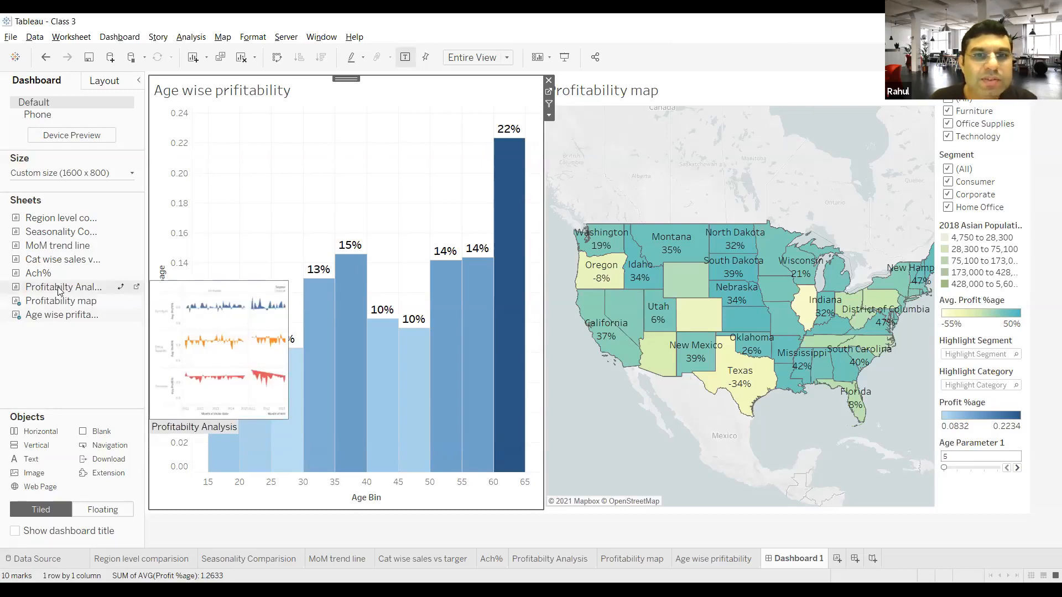
{"action": "left_click_drag", "start_coordinate": [60, 292], "coordinate": [339, 431]}
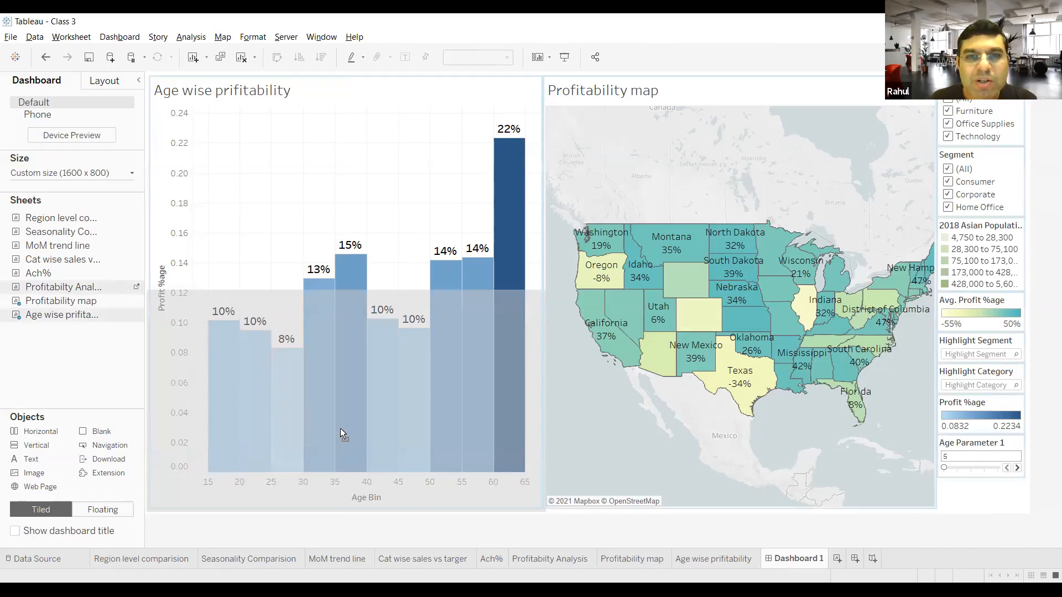
{"action": "left_click_drag", "start_coordinate": [341, 432], "coordinate": [341, 432]}
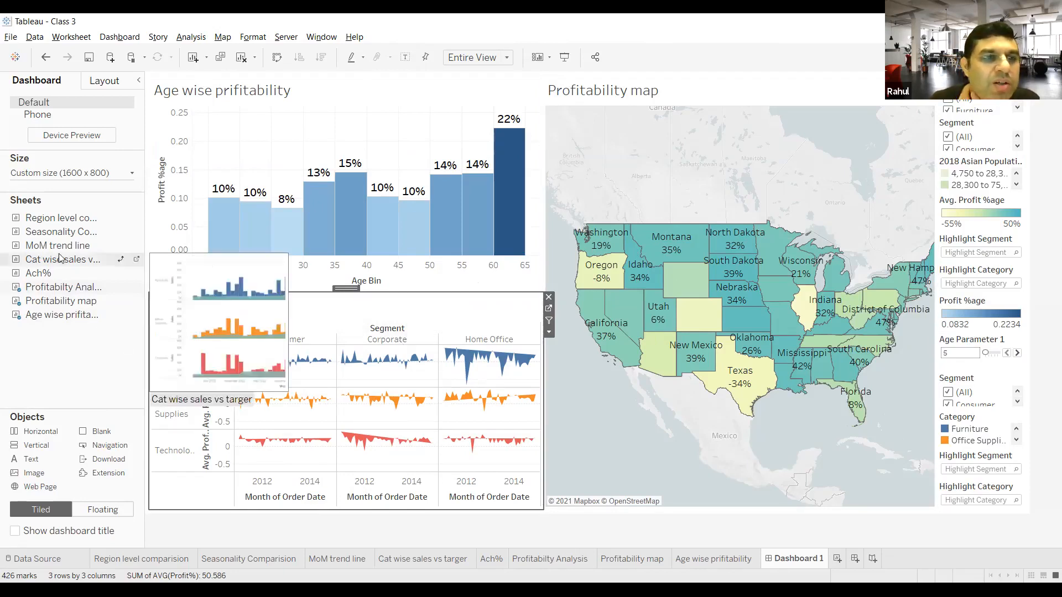
{"action": "mouse_move", "coordinate": [61, 248]}
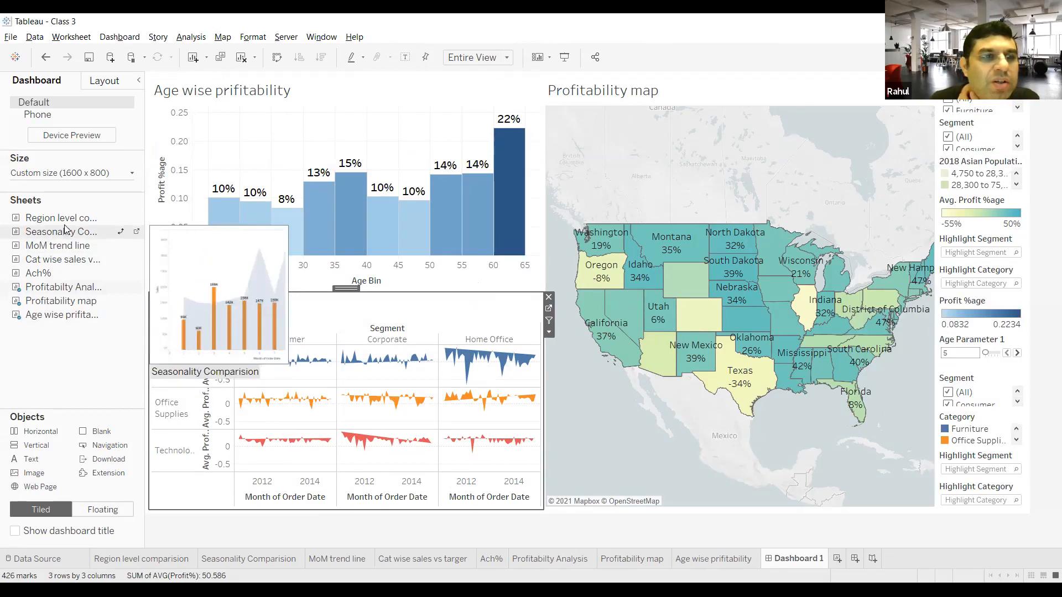
{"action": "left_click", "coordinate": [158, 282]}
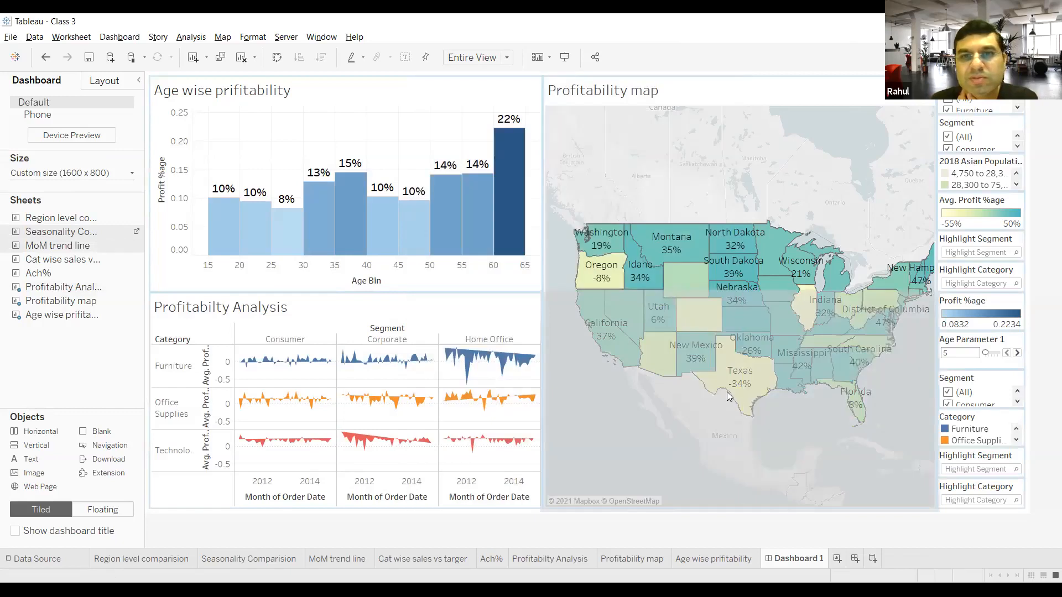
{"action": "left_click_drag", "start_coordinate": [727, 392], "coordinate": [727, 392]}
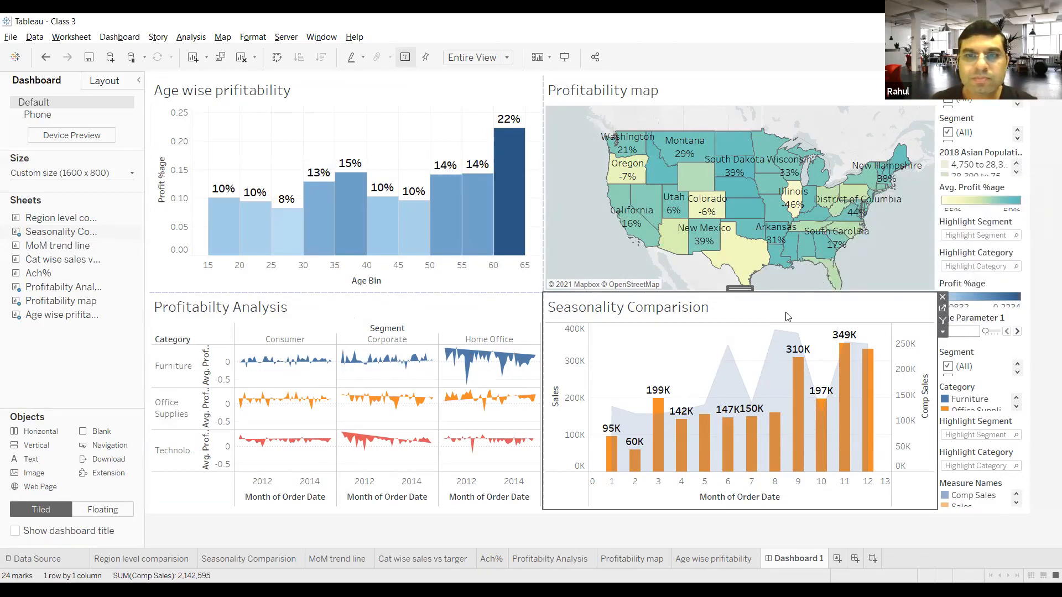
Step: Remove the Profitabilty Analysis sheet from the dashboard and place it again to the right of Seasonality Comparision
{"action": "left_click", "coordinate": [390, 308]}
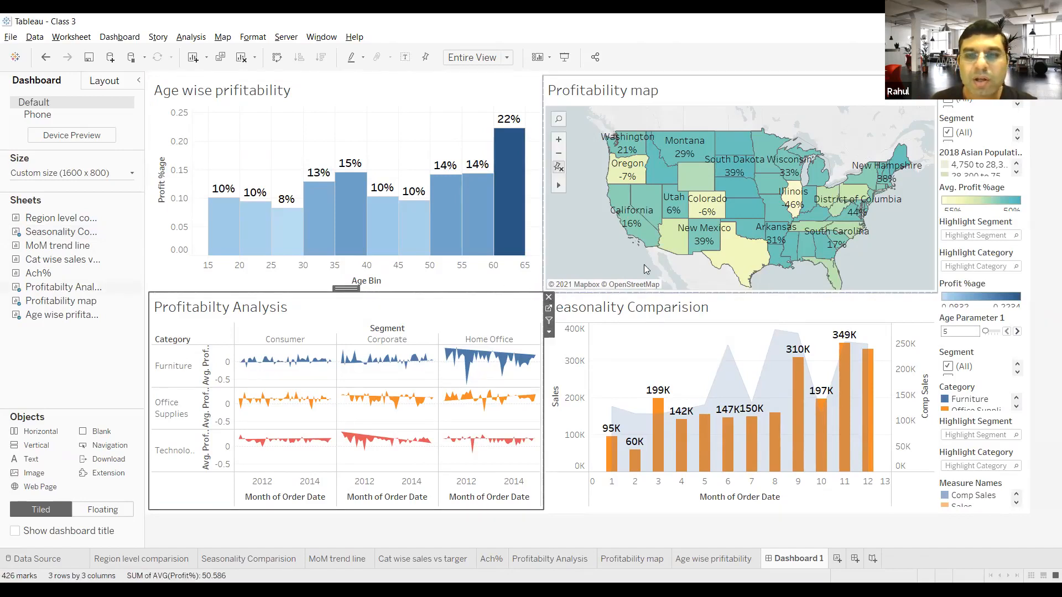
{"action": "left_click", "coordinate": [549, 299]}
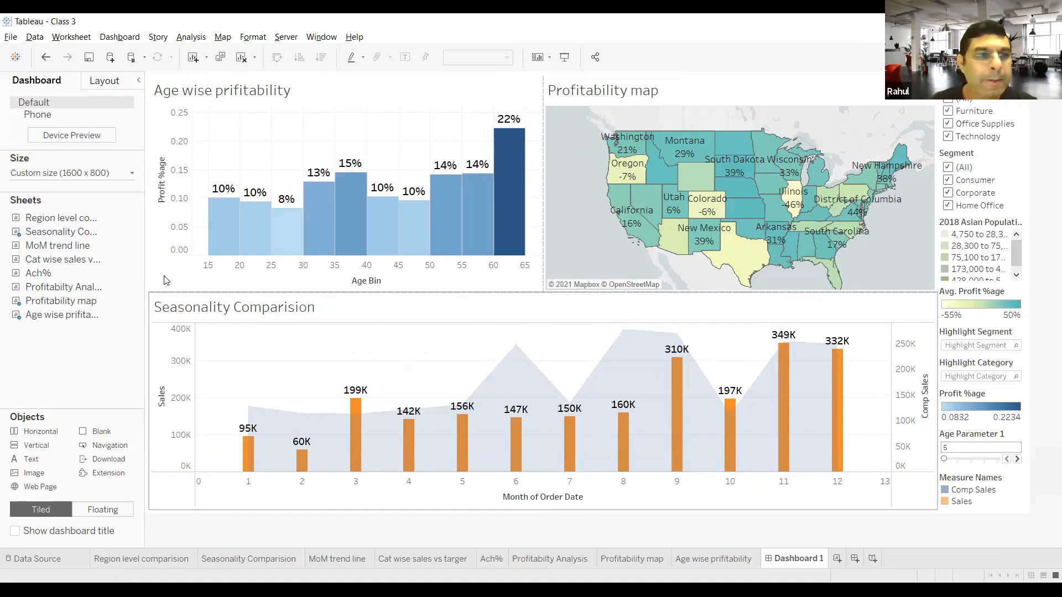
{"action": "mouse_move", "coordinate": [83, 271]}
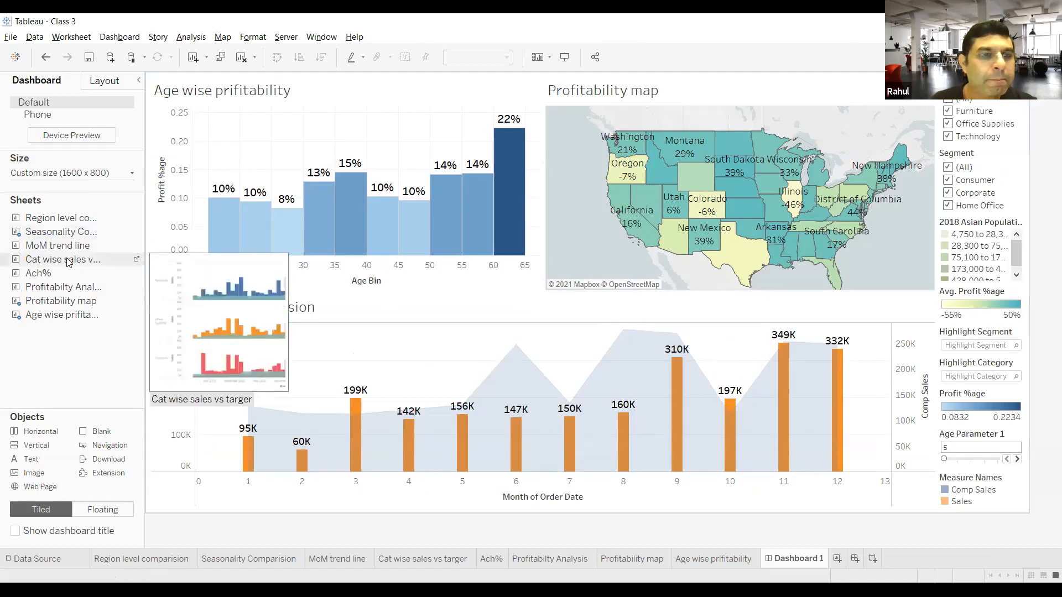
{"action": "mouse_move", "coordinate": [61, 286]}
{"action": "left_mouse_down"}
{"action": "mouse_move", "coordinate": [623, 349]}
{"action": "mouse_move", "coordinate": [657, 391]}
{"action": "left_mouse_up"}
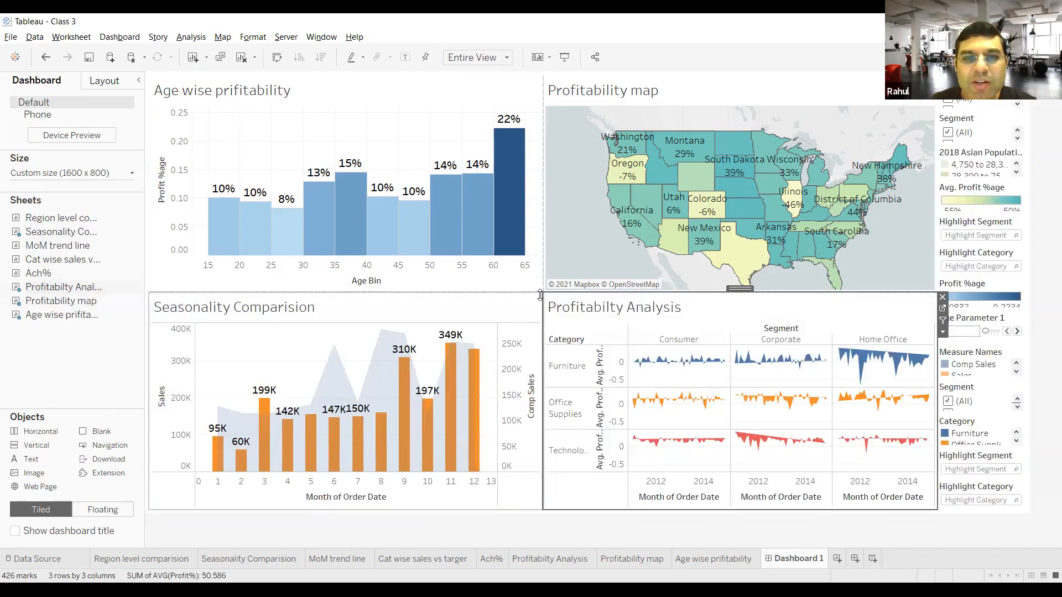
Step: Adjust the borders between the dashboard charts so the Profitability map is wider than the age-wise chart, with both rows about equally high
{"action": "left_click_drag", "start_coordinate": [541, 294], "coordinate": [608, 288]}
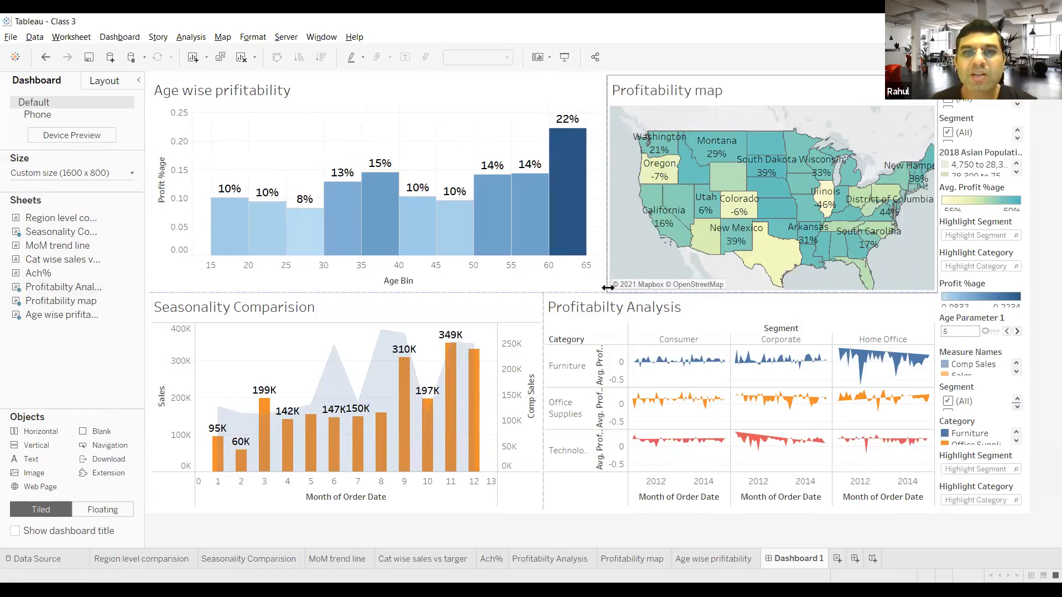
{"action": "left_click_drag", "start_coordinate": [607, 212], "coordinate": [458, 220]}
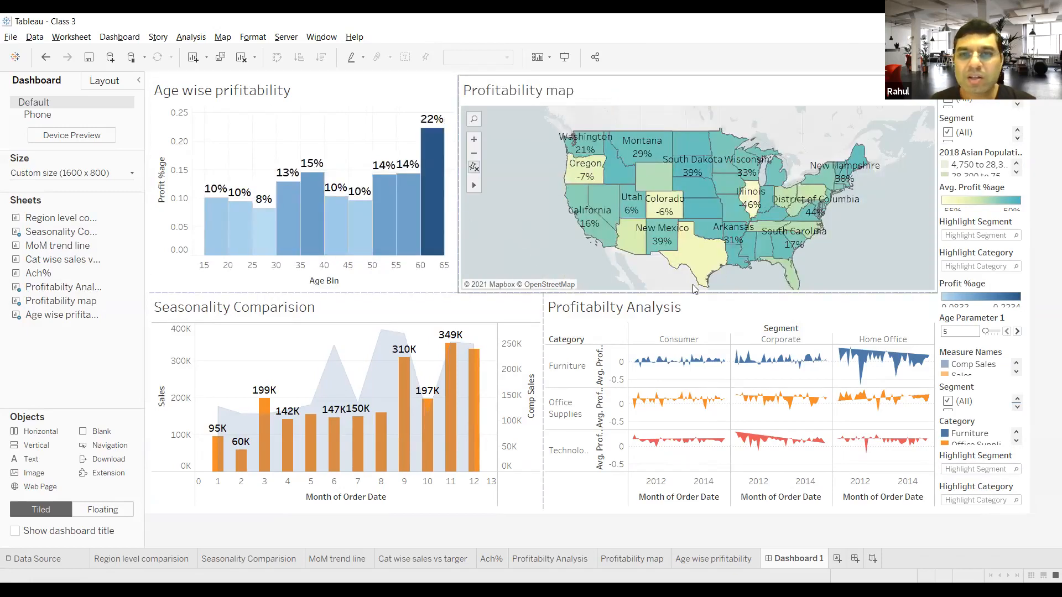
{"action": "left_click_drag", "start_coordinate": [692, 294], "coordinate": [693, 262]}
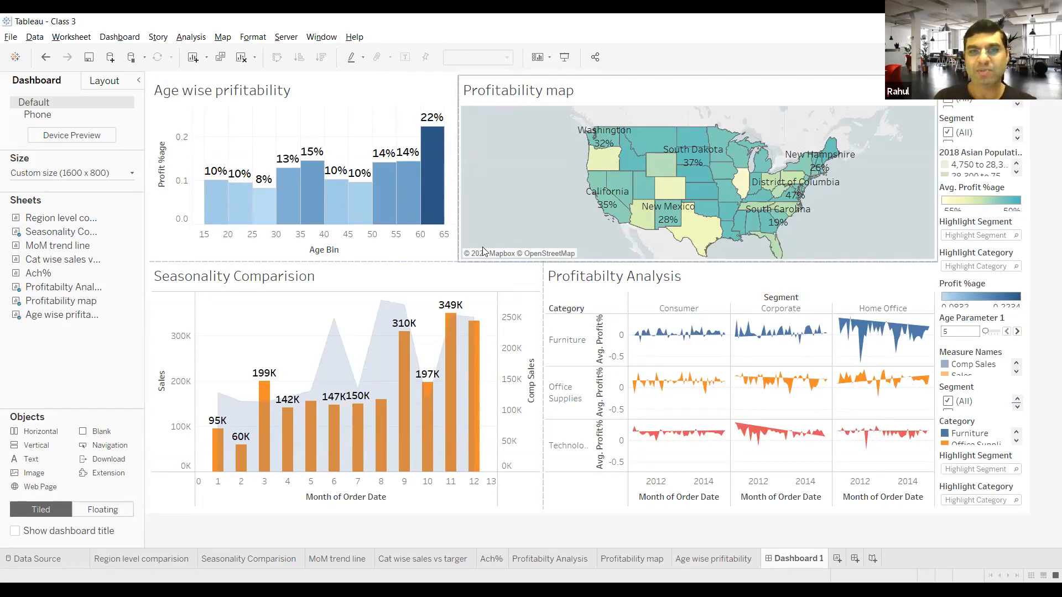
{"action": "left_click_drag", "start_coordinate": [462, 205], "coordinate": [495, 207]}
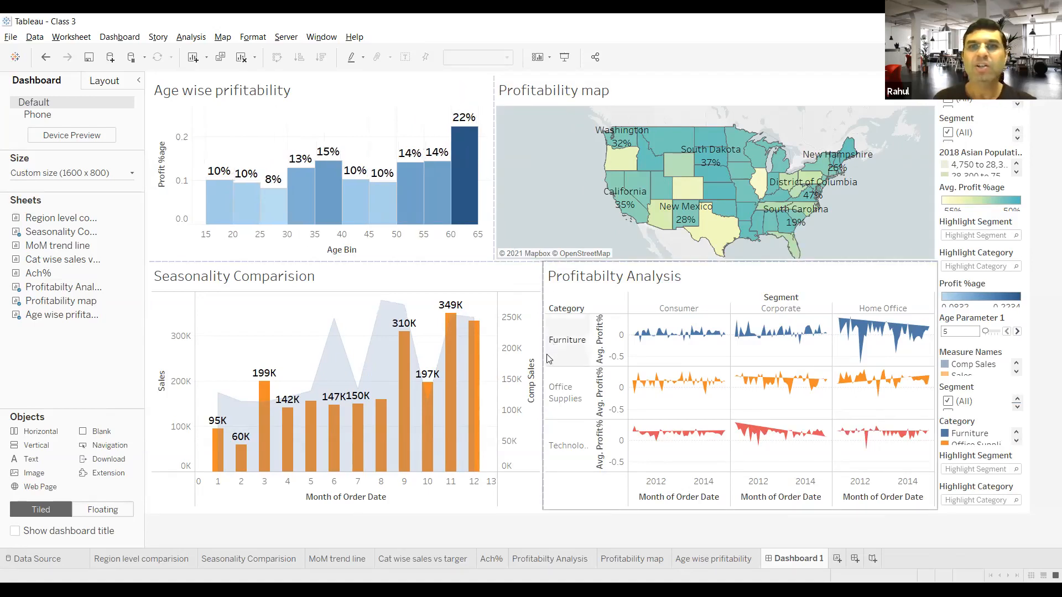
{"action": "left_click_drag", "start_coordinate": [651, 260], "coordinate": [652, 294]}
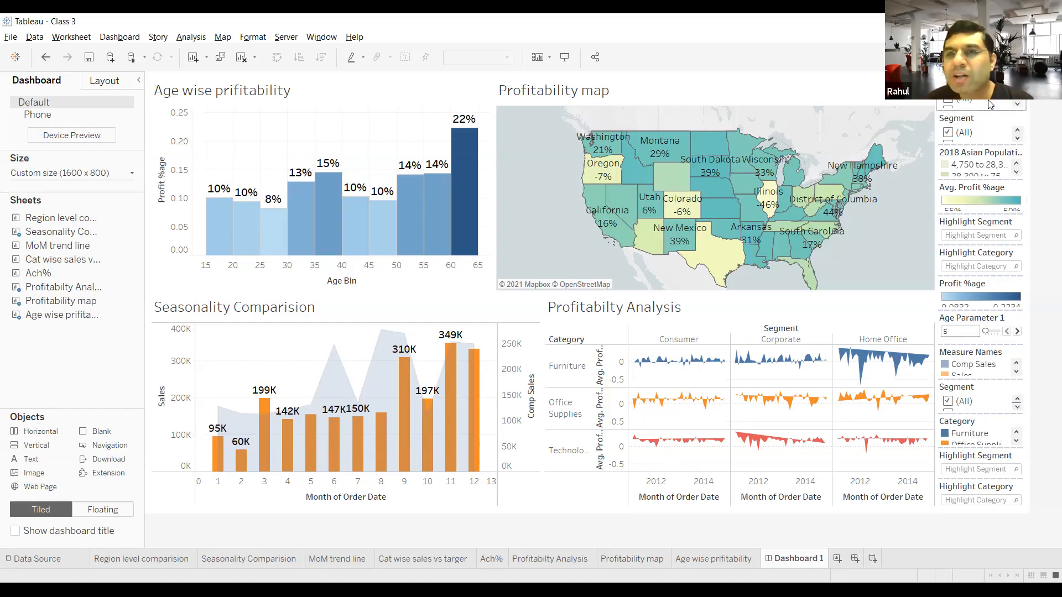
Step: Remove the upper Segment filter and the upper Highlight Category and Highlight Segment cards from the dashboard
{"action": "left_click", "coordinate": [1010, 120]}
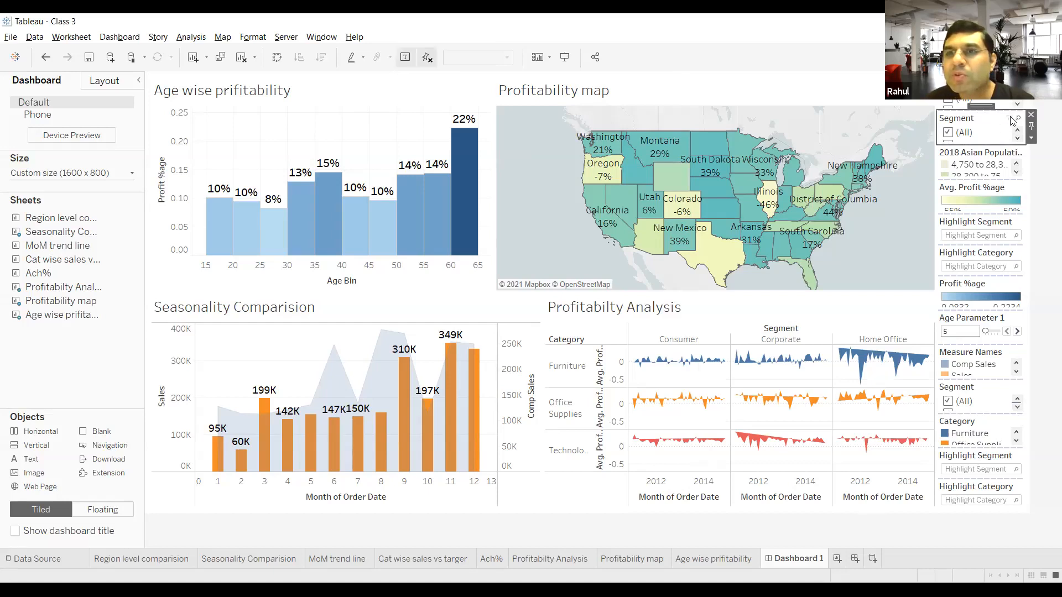
{"action": "left_click", "coordinate": [1031, 114]}
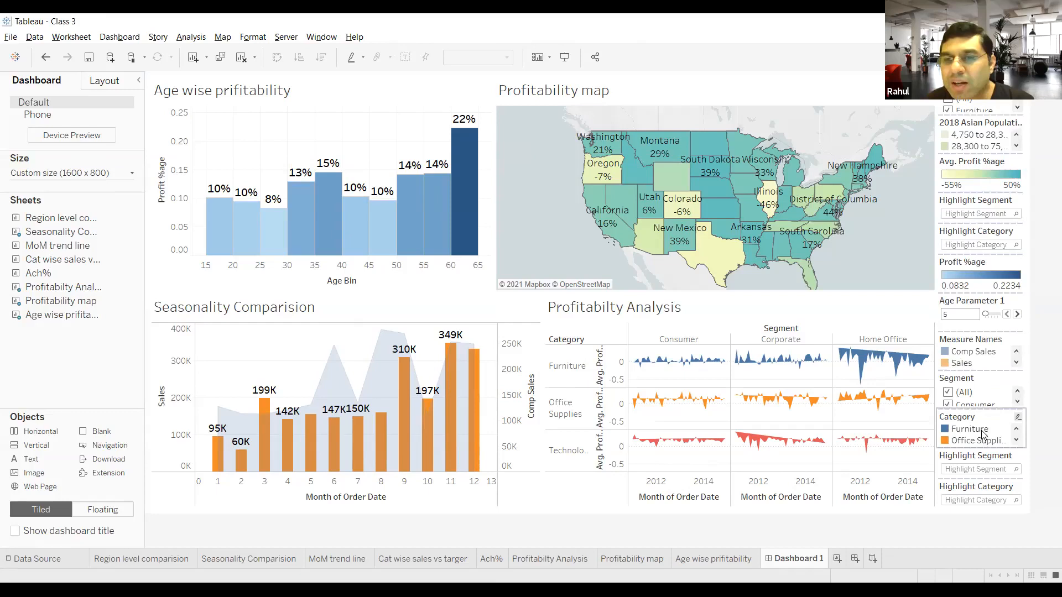
{"action": "left_click", "coordinate": [1000, 239]}
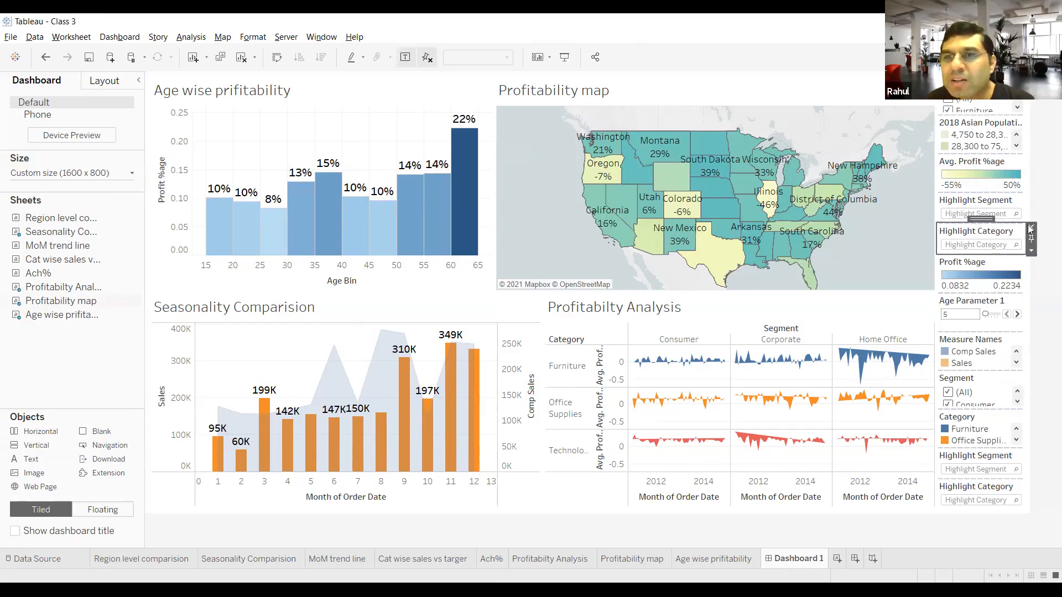
{"action": "left_click", "coordinate": [1030, 228]}
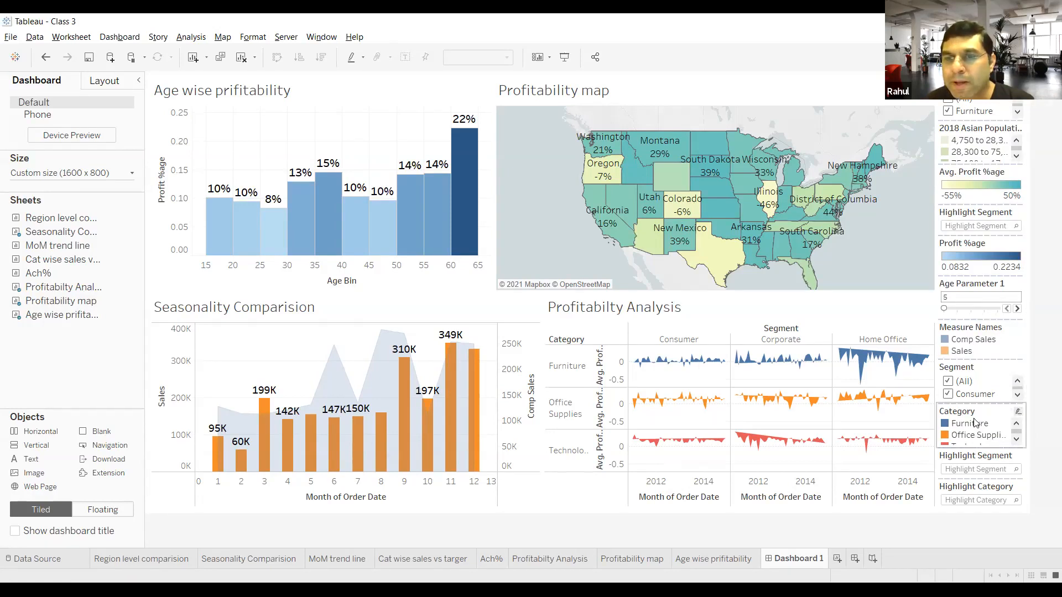
{"action": "left_click", "coordinate": [1023, 213]}
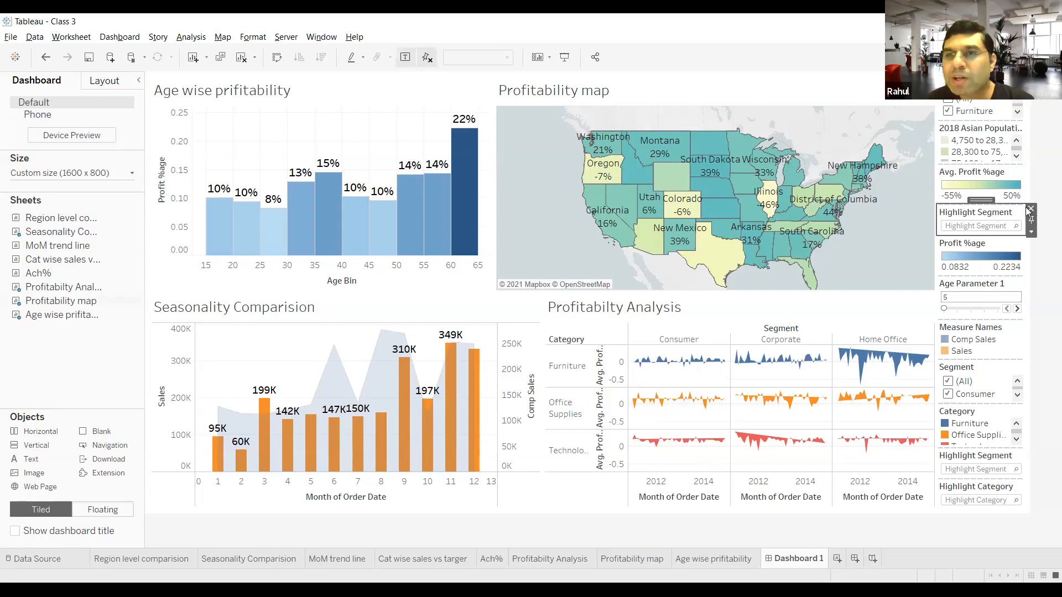
{"action": "left_click", "coordinate": [1030, 209]}
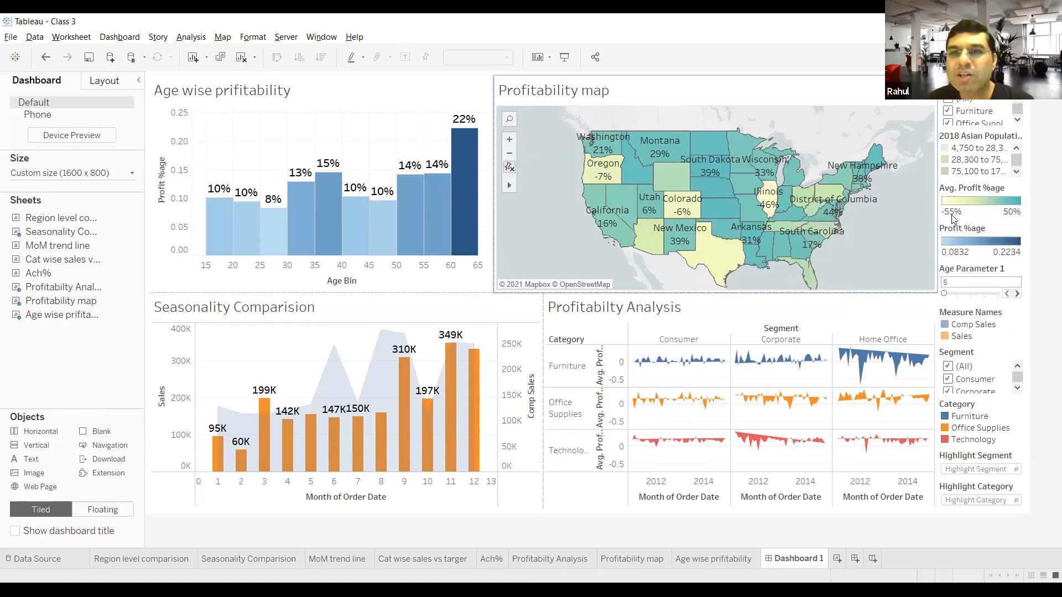
Step: Remove the 2018 Asian Population legend and the Measure Names legend from the dashboard
{"action": "left_click", "coordinate": [981, 164]}
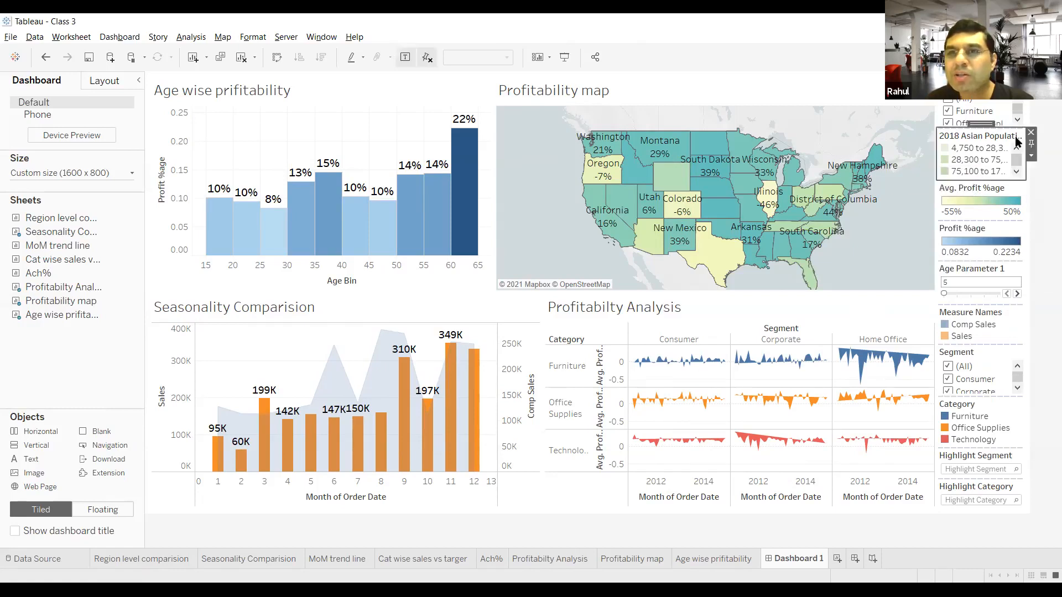
{"action": "left_click", "coordinate": [1031, 133]}
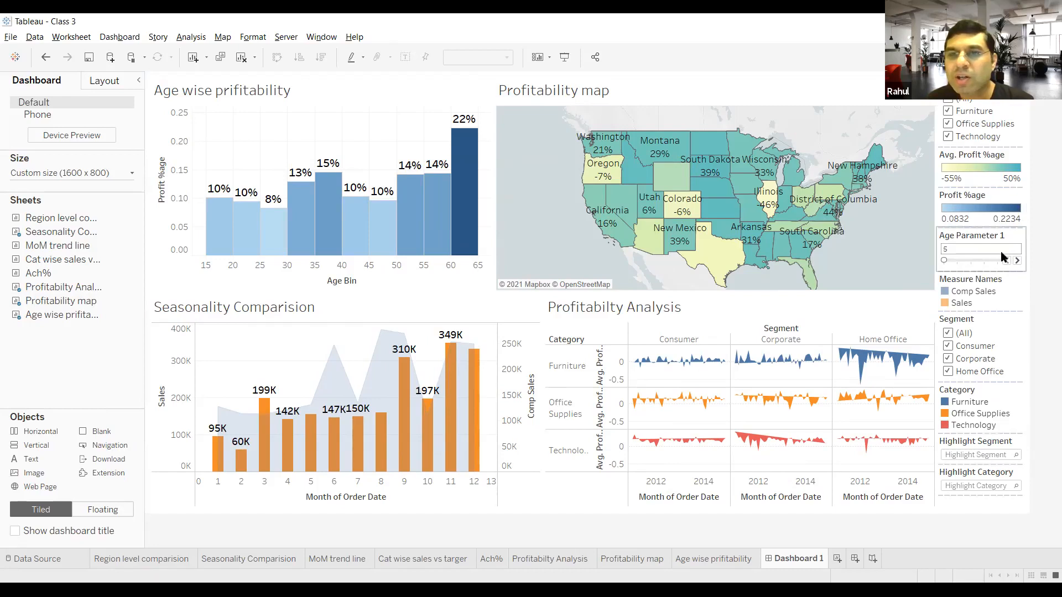
{"action": "left_click", "coordinate": [1004, 296]}
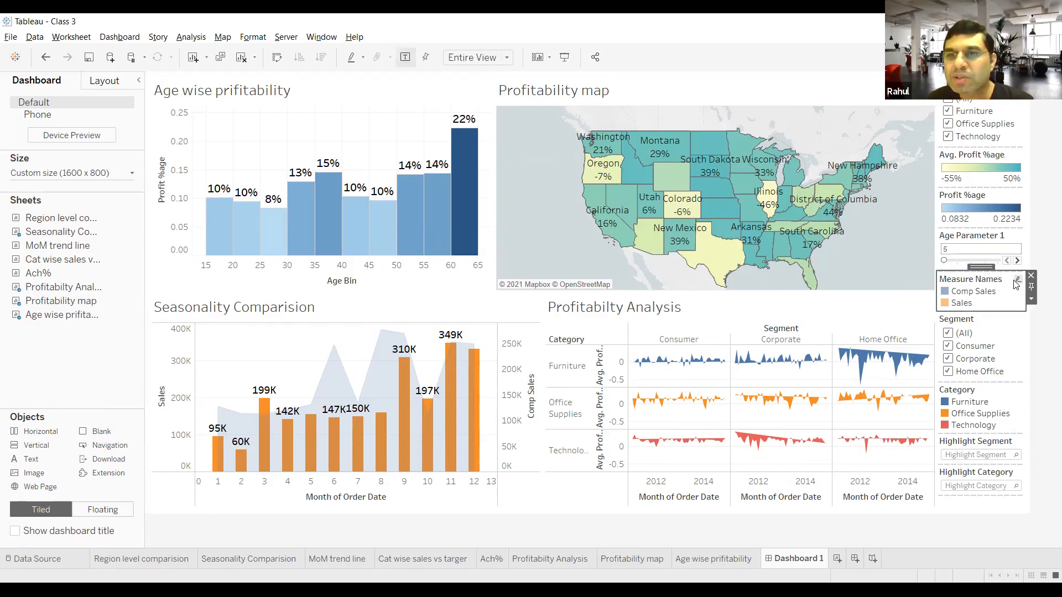
{"action": "left_click", "coordinate": [1031, 276]}
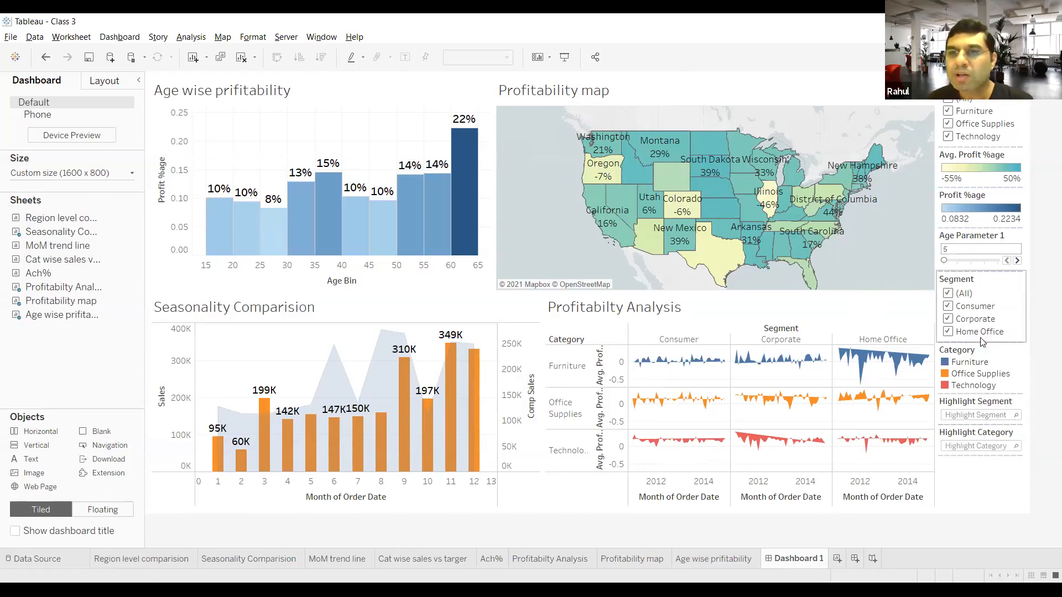
Step: Move the Segment filter directly below the Category filter, above the Avg. Profit %age legend
{"action": "left_click", "coordinate": [986, 280]}
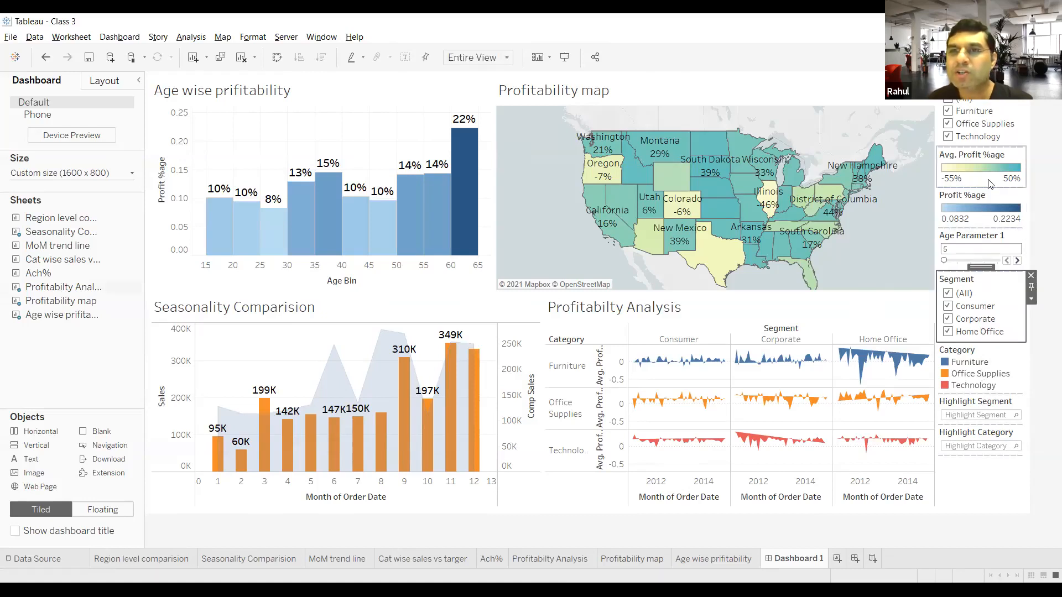
{"action": "left_click_drag", "start_coordinate": [983, 266], "coordinate": [983, 162]}
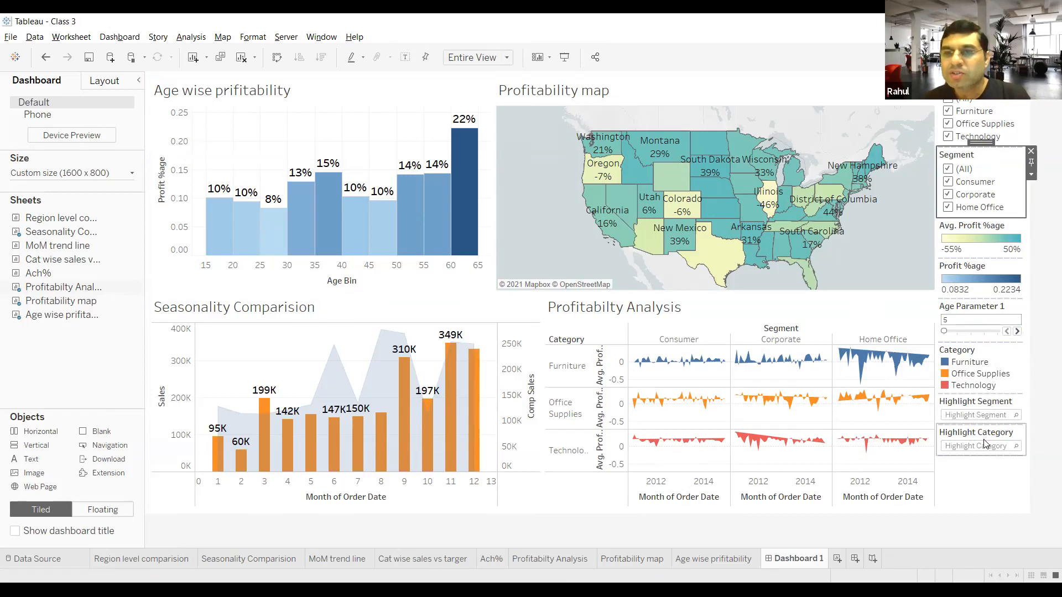
Step: Remove the remaining Highlight Category card from the dashboard
{"action": "left_click", "coordinate": [1014, 441]}
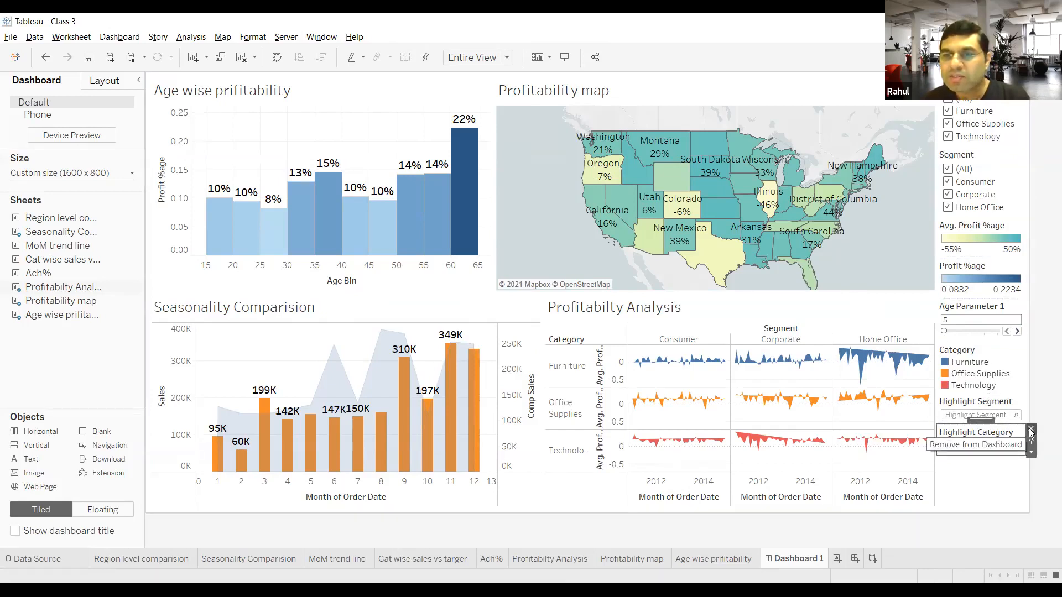
{"action": "left_click", "coordinate": [1030, 430]}
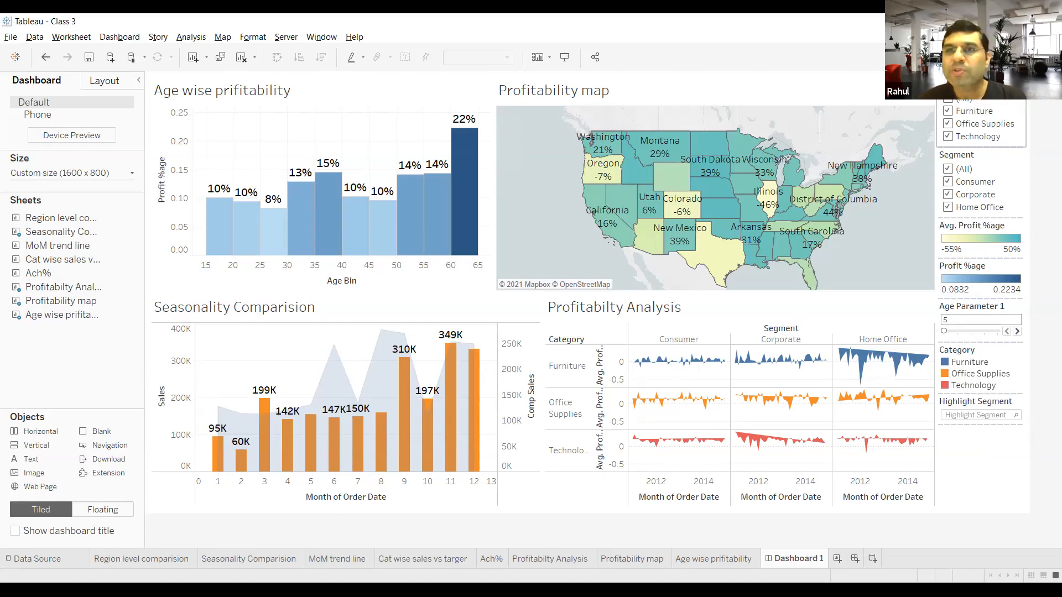
Step: Switch the Category filter's display to Single Value (slider)
{"action": "left_click", "coordinate": [982, 86]}
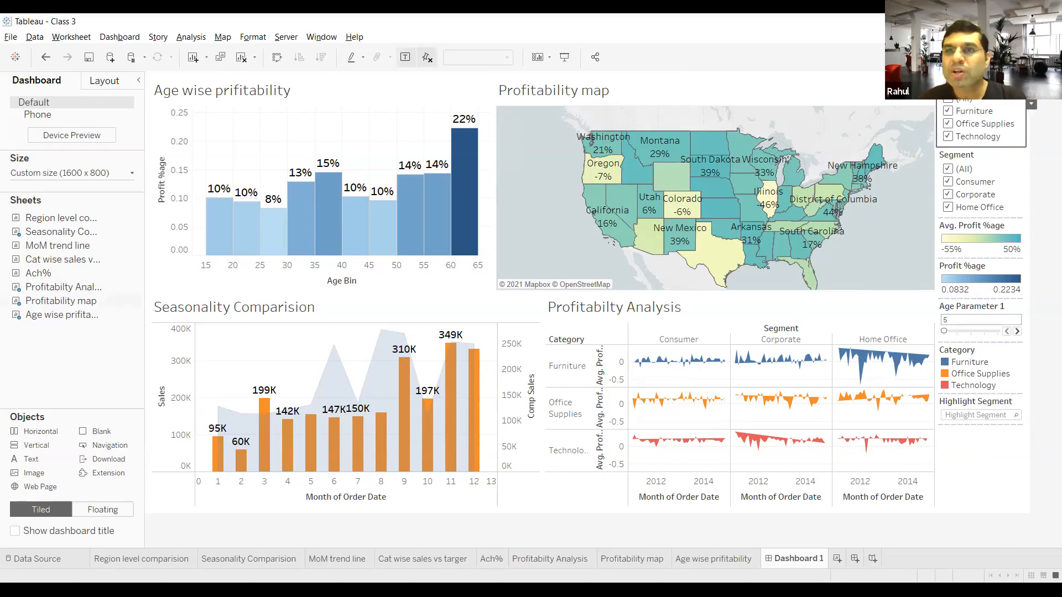
{"action": "left_click", "coordinate": [1032, 105]}
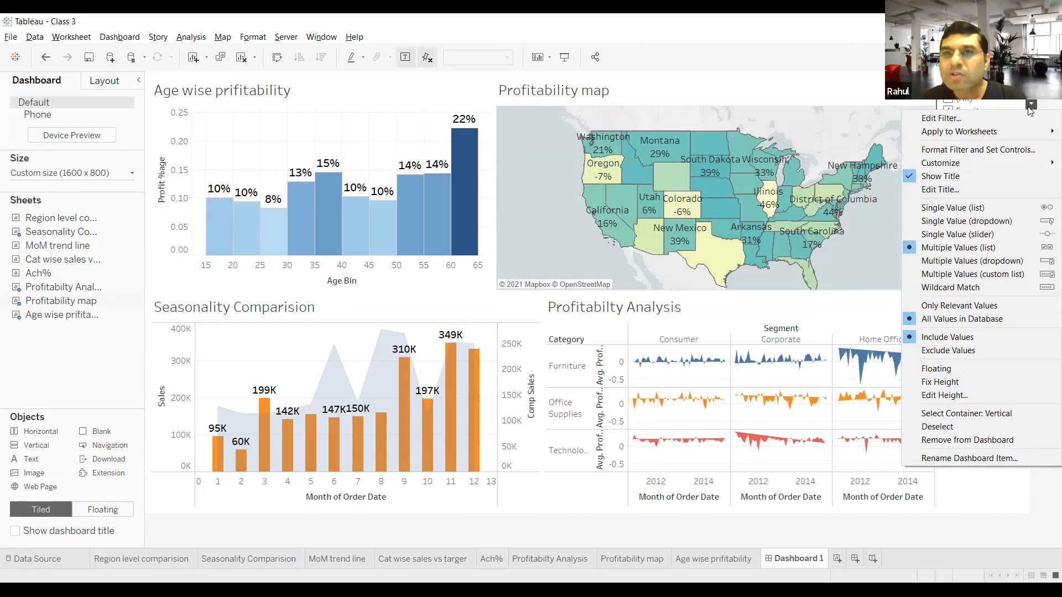
{"action": "mouse_move", "coordinate": [1012, 163]}
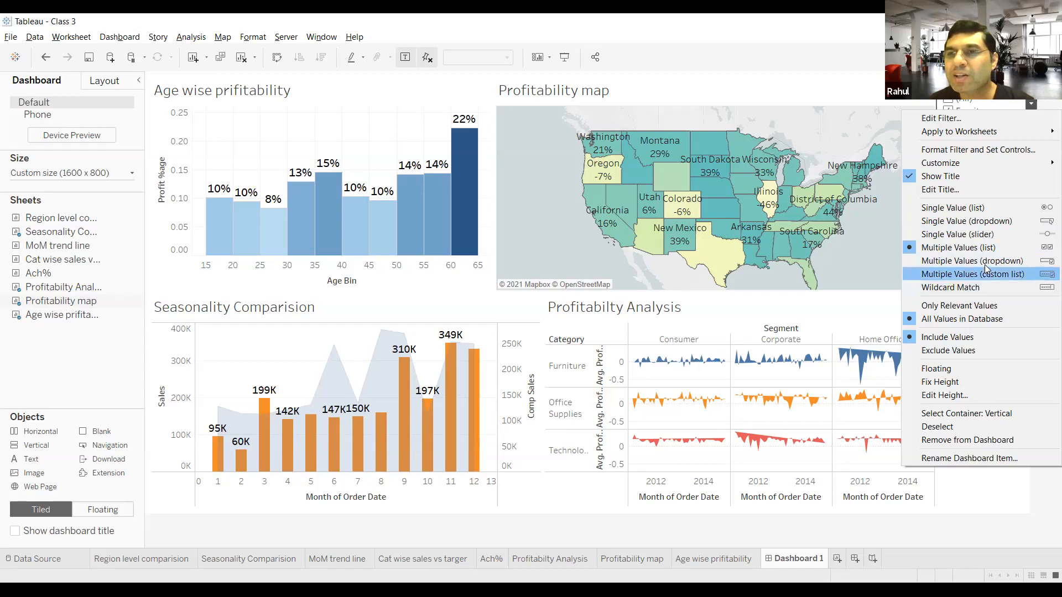
{"action": "left_click", "coordinate": [997, 234]}
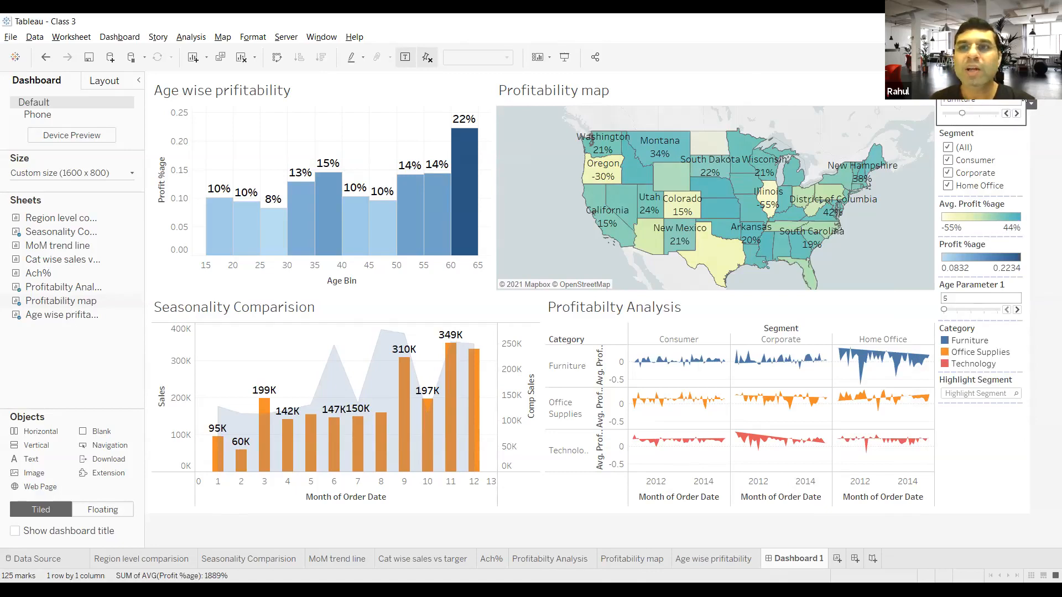
Step: Change the Category filter's display to Single Value (dropdown) and select (All) as its value
{"action": "left_click", "coordinate": [1032, 105]}
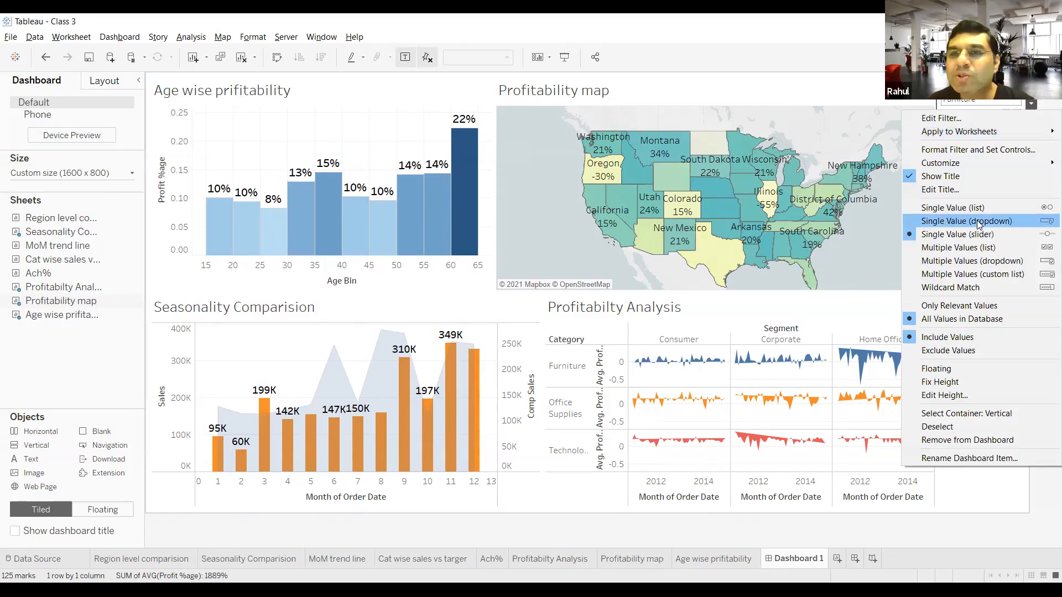
{"action": "left_click", "coordinate": [979, 221]}
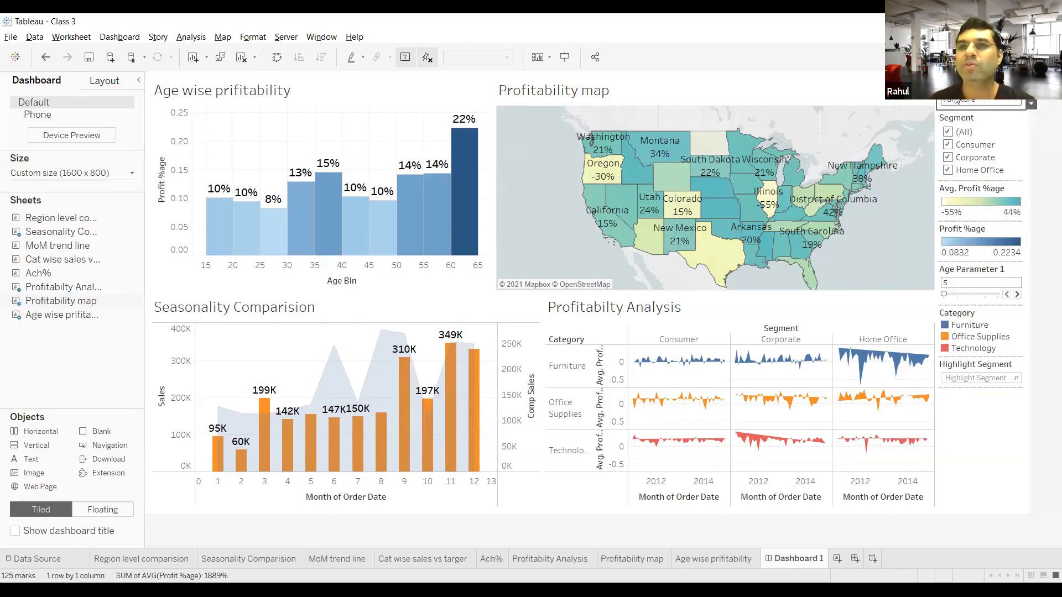
{"action": "left_click", "coordinate": [1013, 104]}
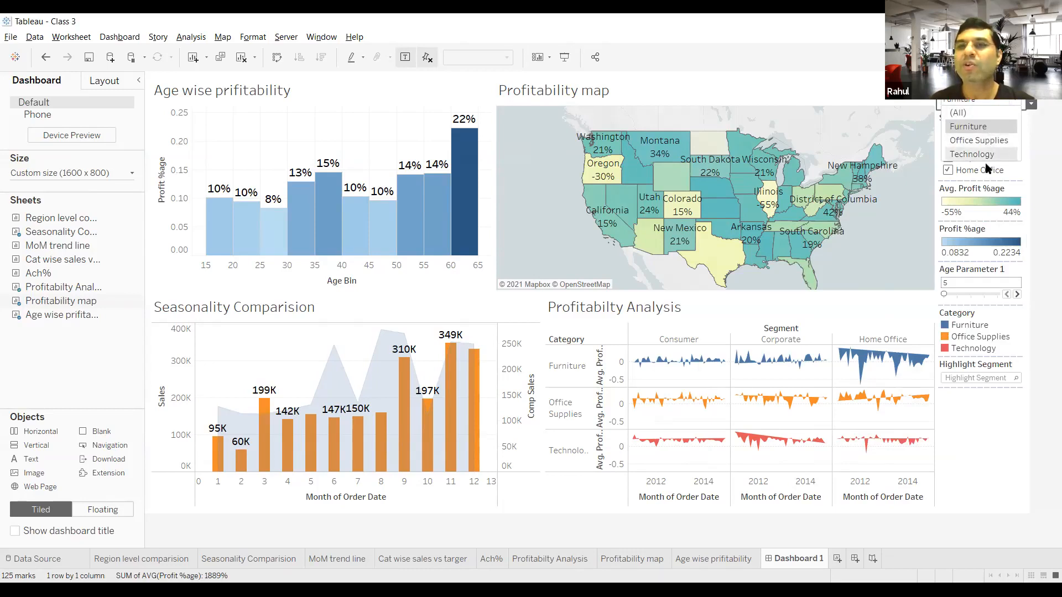
{"action": "left_click", "coordinate": [993, 112]}
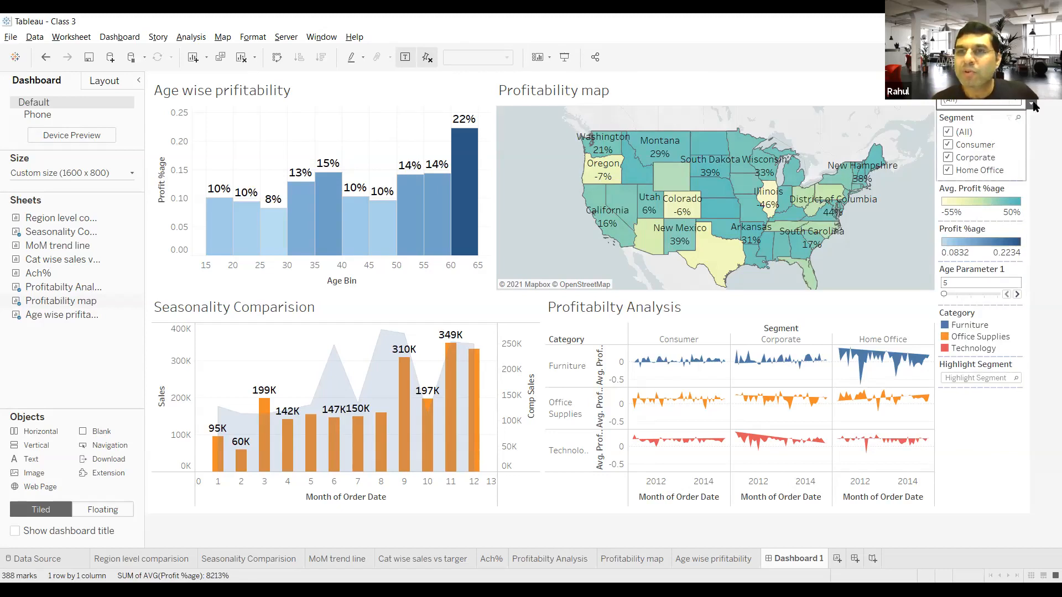
Step: Try the Category filter as Multiple Values (dropdown), and set it back to Multiple Values (list)
{"action": "left_click", "coordinate": [1031, 104]}
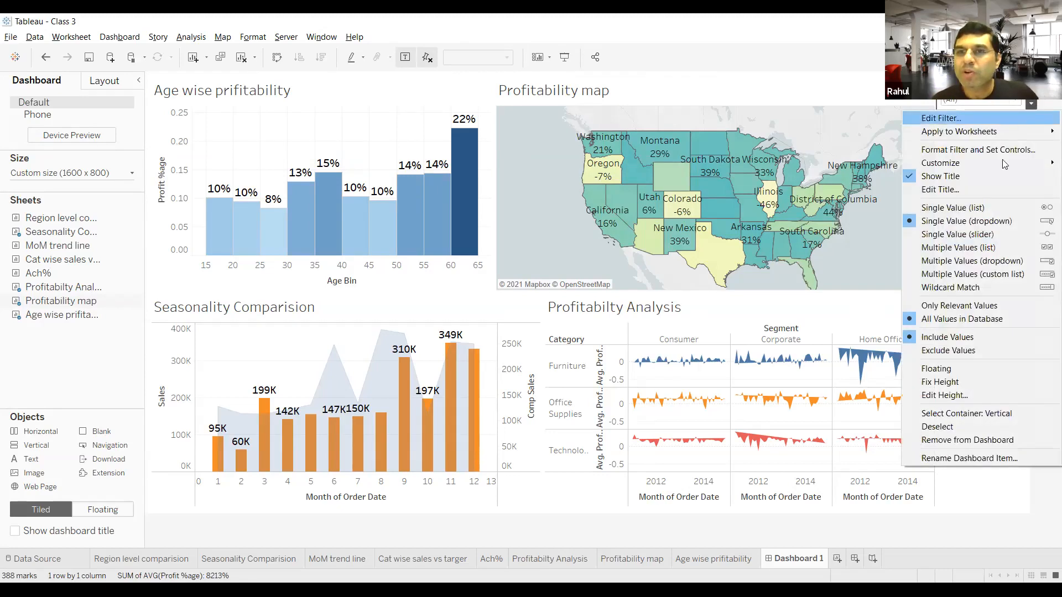
{"action": "left_click", "coordinate": [984, 248]}
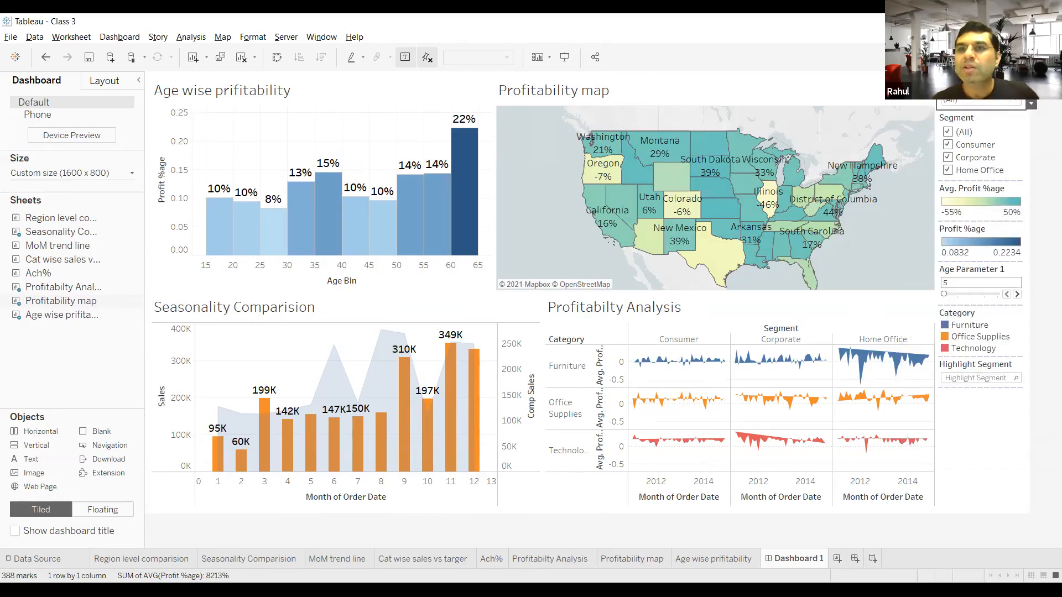
{"action": "left_click", "coordinate": [1031, 105]}
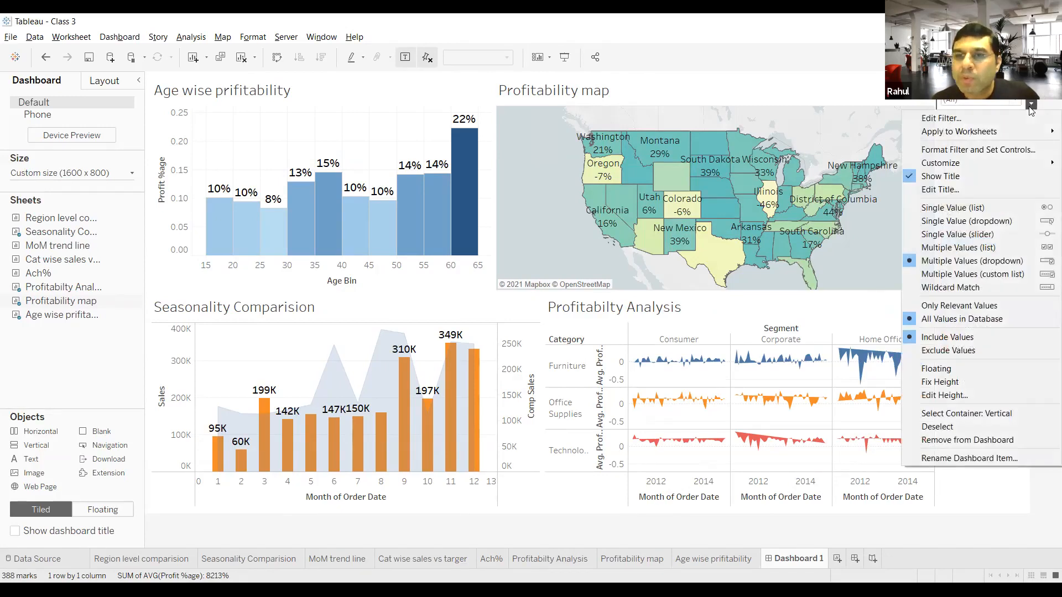
{"action": "left_click", "coordinate": [988, 250]}
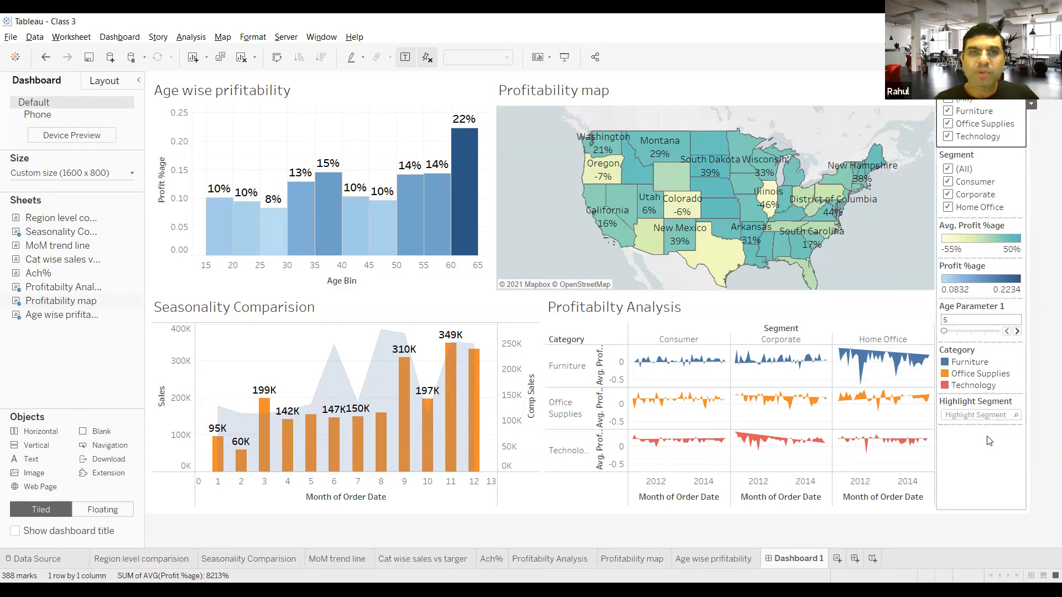
Step: Place an Image object on the dashboard directly below the Highlight Segment card
{"action": "mouse_move", "coordinate": [437, 217]}
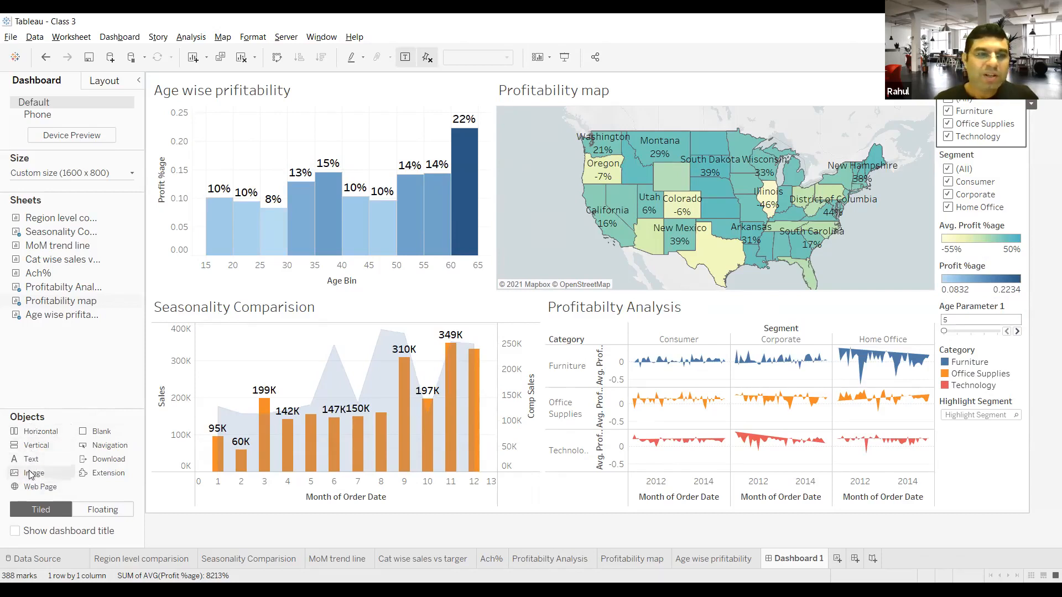
{"action": "left_click_drag", "start_coordinate": [30, 474], "coordinate": [442, 357]}
{"action": "left_click_drag", "start_coordinate": [577, 364], "coordinate": [966, 468]}
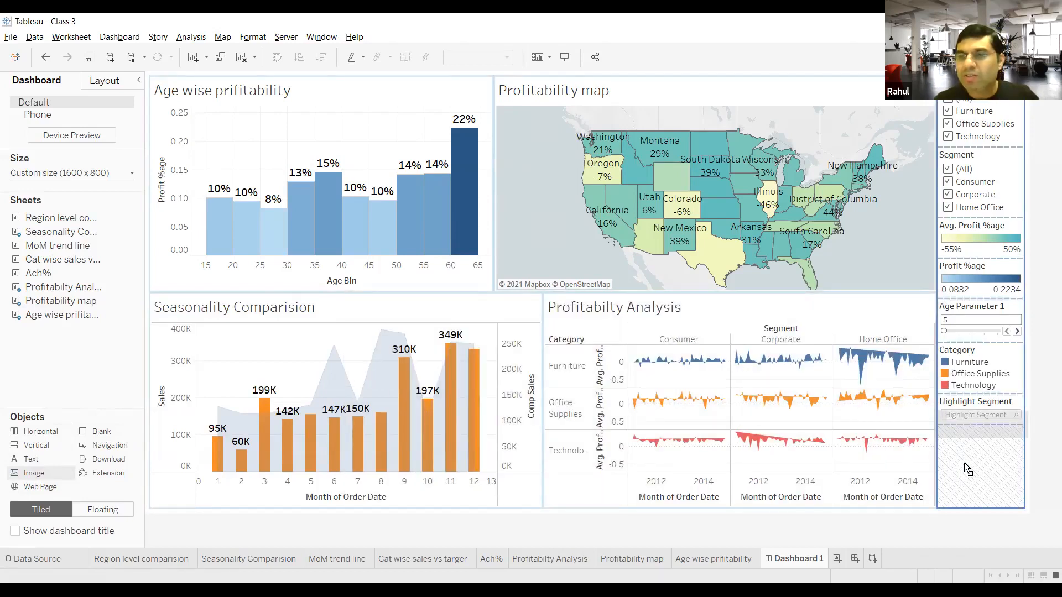
{"action": "left_click_drag", "start_coordinate": [966, 468], "coordinate": [966, 468]}
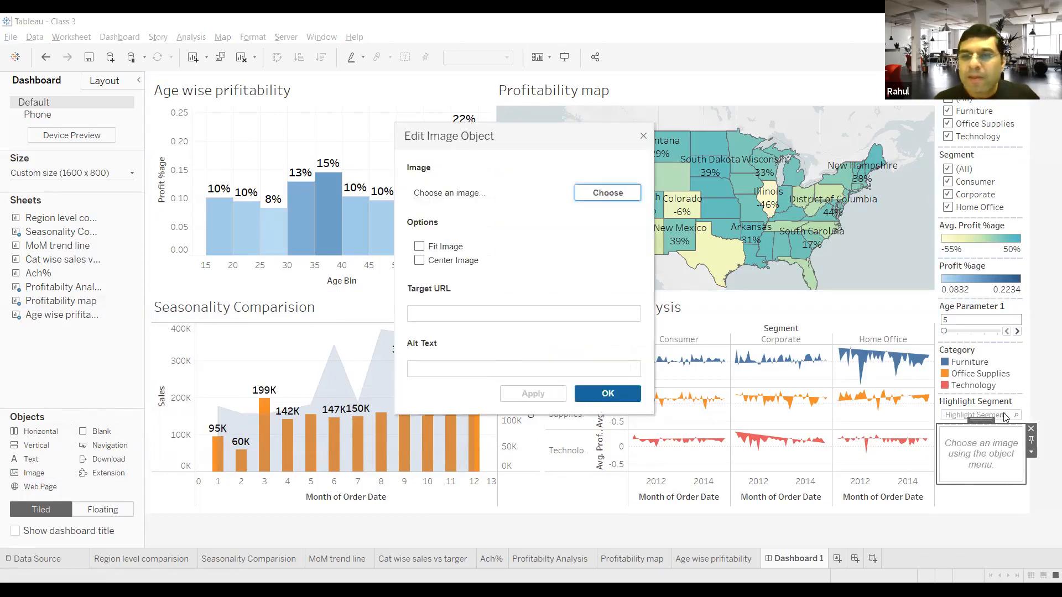
Step: Load the PROTOUCH logo file into the image object and apply the Fit Image option
{"action": "left_click", "coordinate": [593, 191]}
{"action": "left_click", "coordinate": [573, 227]}
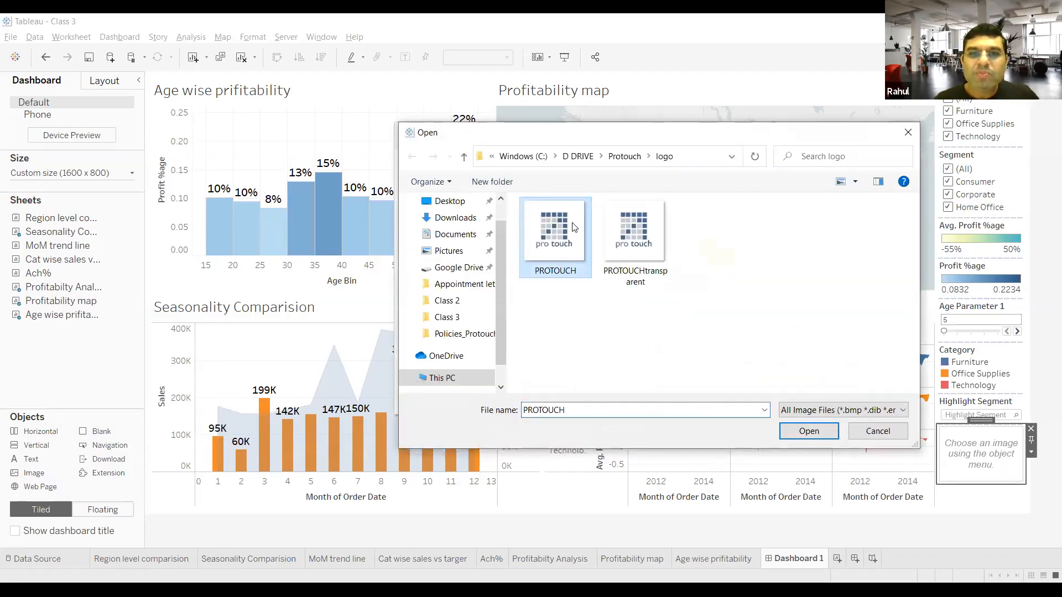
{"action": "left_click", "coordinate": [807, 432]}
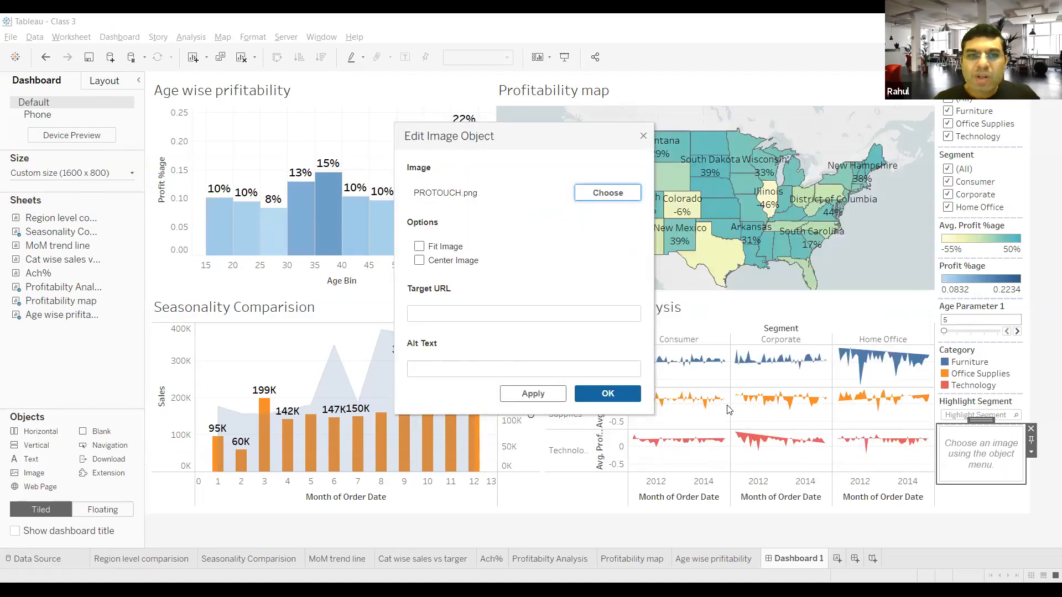
{"action": "left_click", "coordinate": [419, 247]}
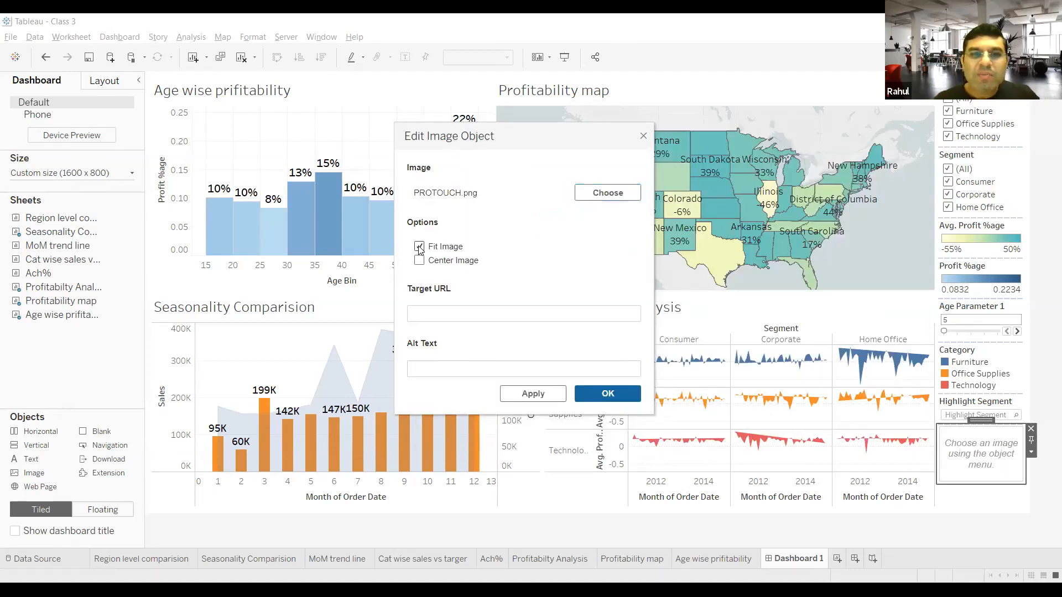
{"action": "left_click", "coordinate": [607, 395]}
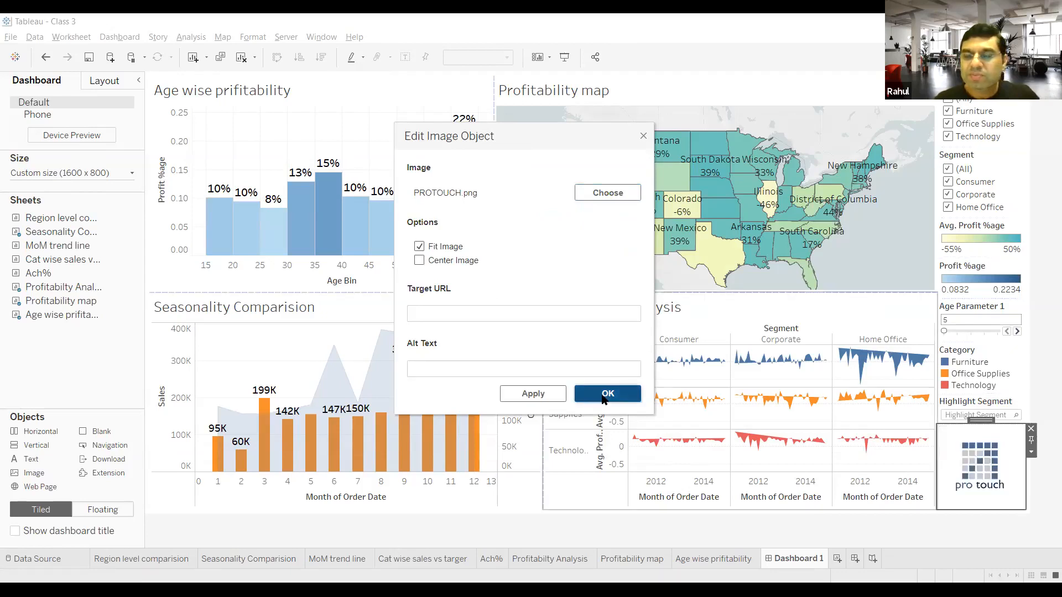
{"action": "left_click", "coordinate": [1046, 506]}
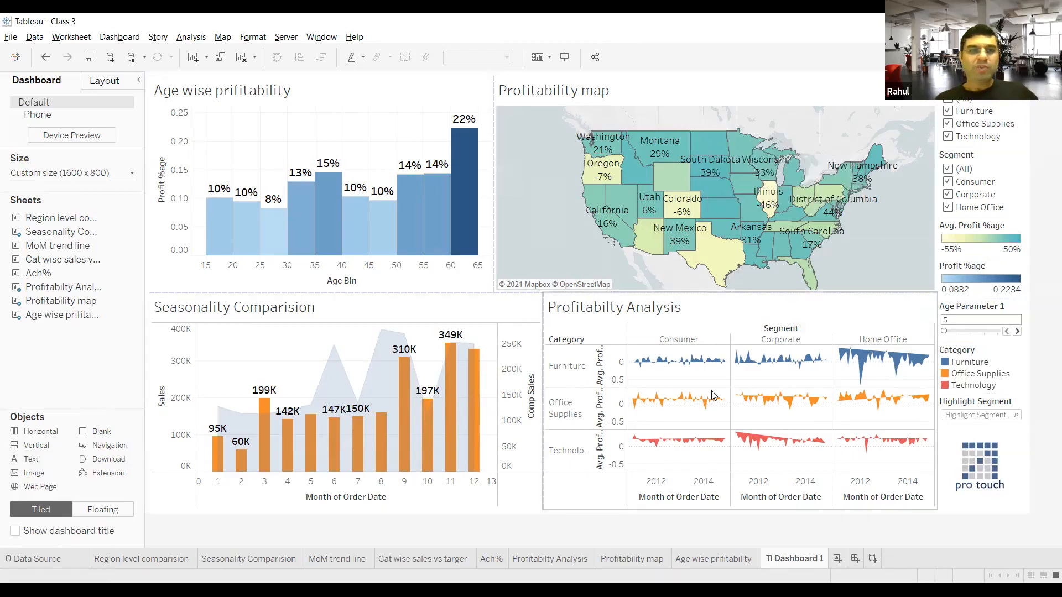
Step: Rename the dashboard as Strategy1
{"action": "double_click", "coordinate": [793, 558]}
{"action": "mouse_move", "coordinate": [795, 553]}
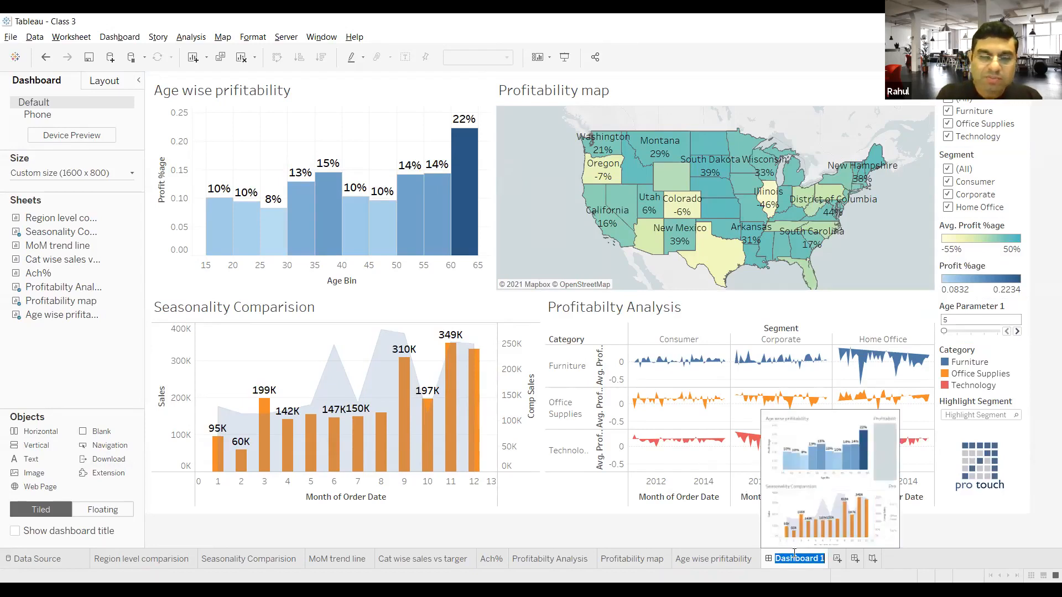
{"action": "type", "text": "Strategy"}
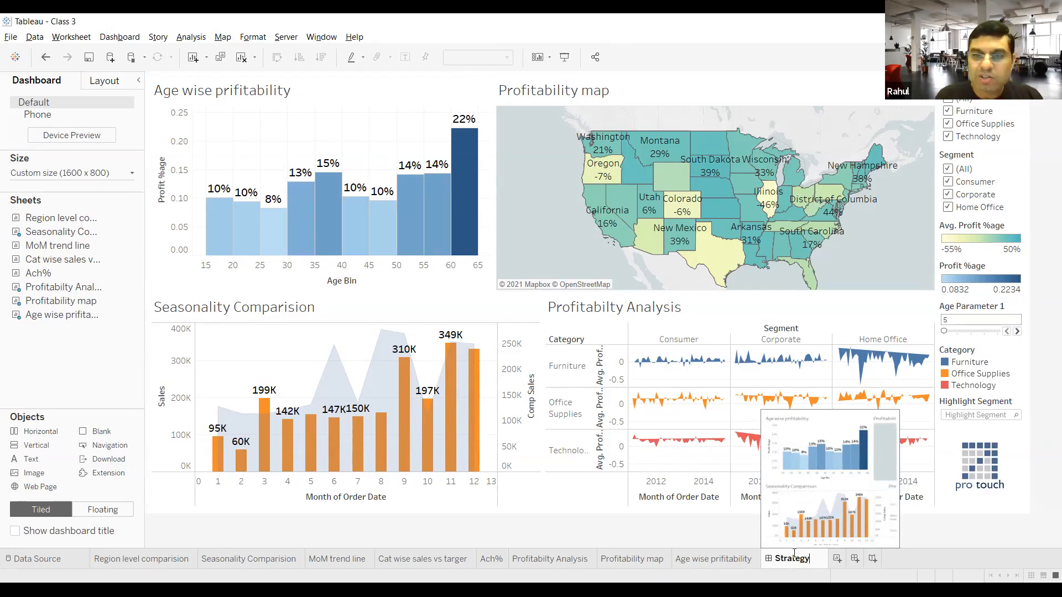
{"action": "type", "text": "1"}
{"action": "key", "text": "Return"}
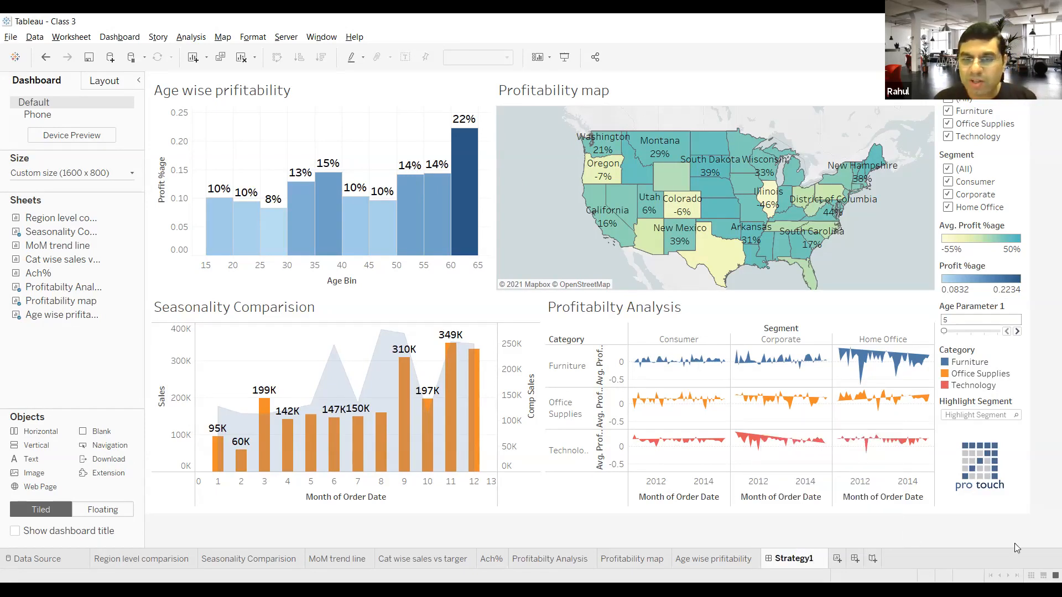
{"action": "left_click", "coordinate": [1005, 532]}
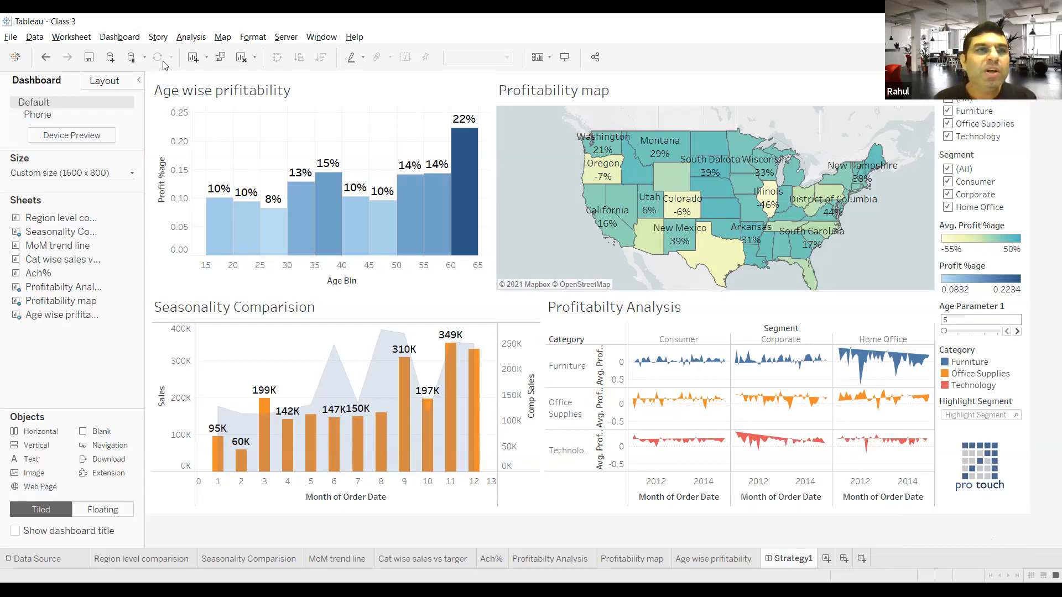
Step: Examine the available device layouts and the dashboard's Phone layout, and return to the Default layout
{"action": "left_click", "coordinate": [113, 43]}
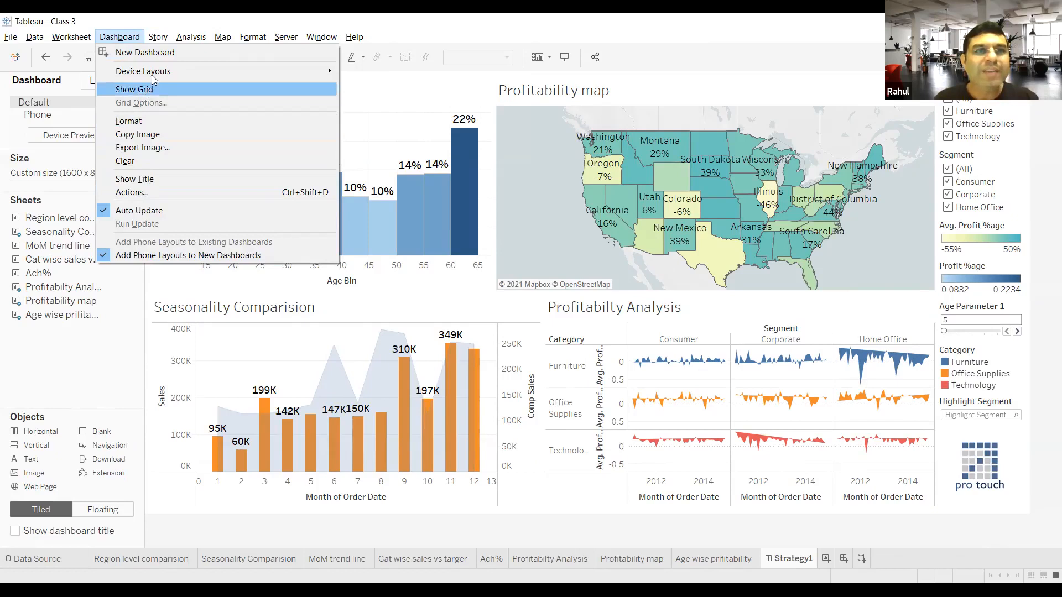
{"action": "mouse_move", "coordinate": [154, 76]}
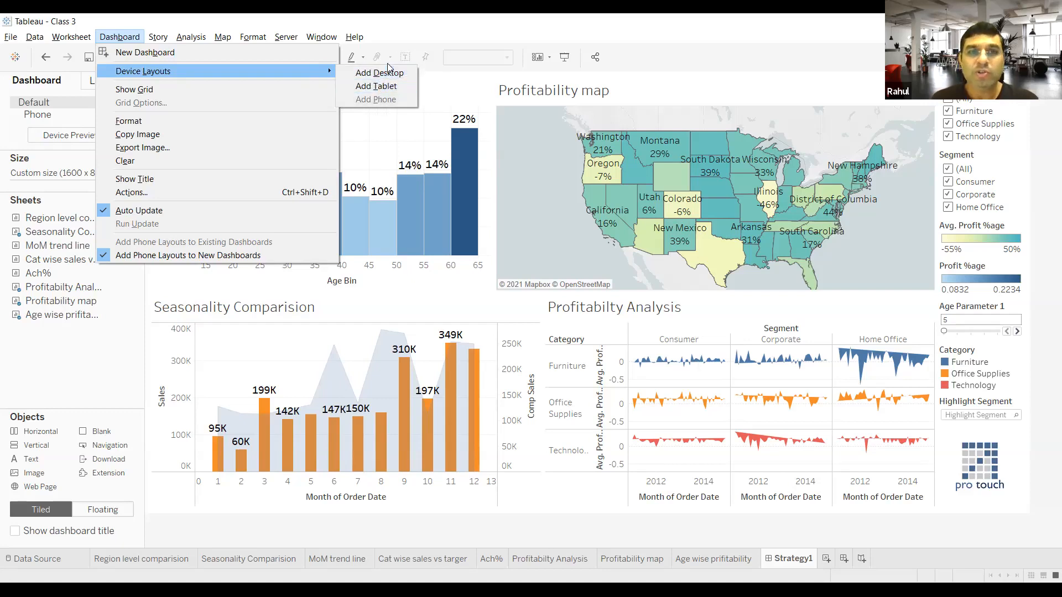
{"action": "left_click", "coordinate": [110, 375]}
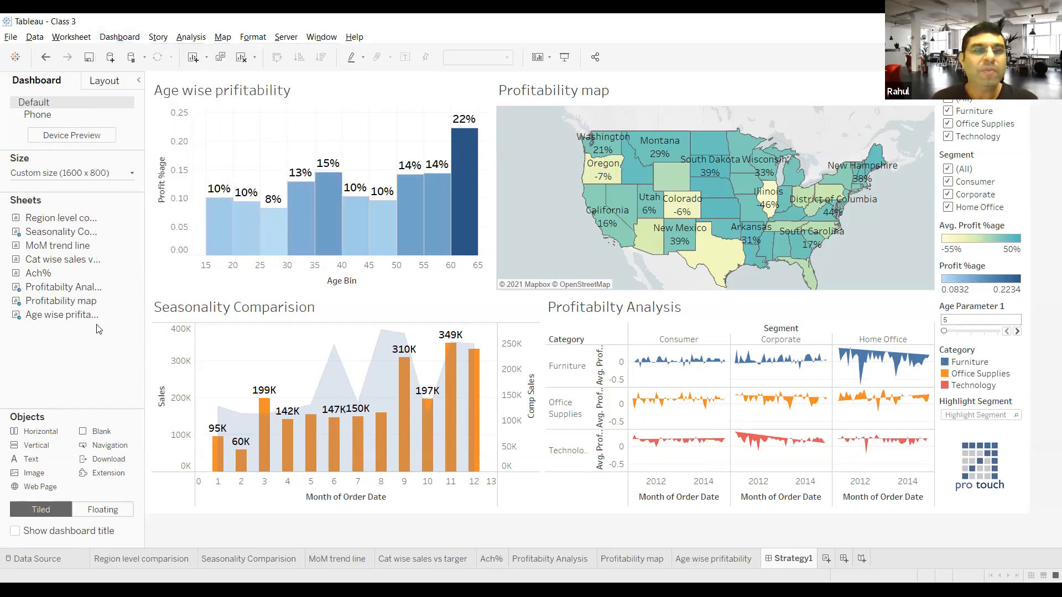
{"action": "left_click", "coordinate": [40, 116]}
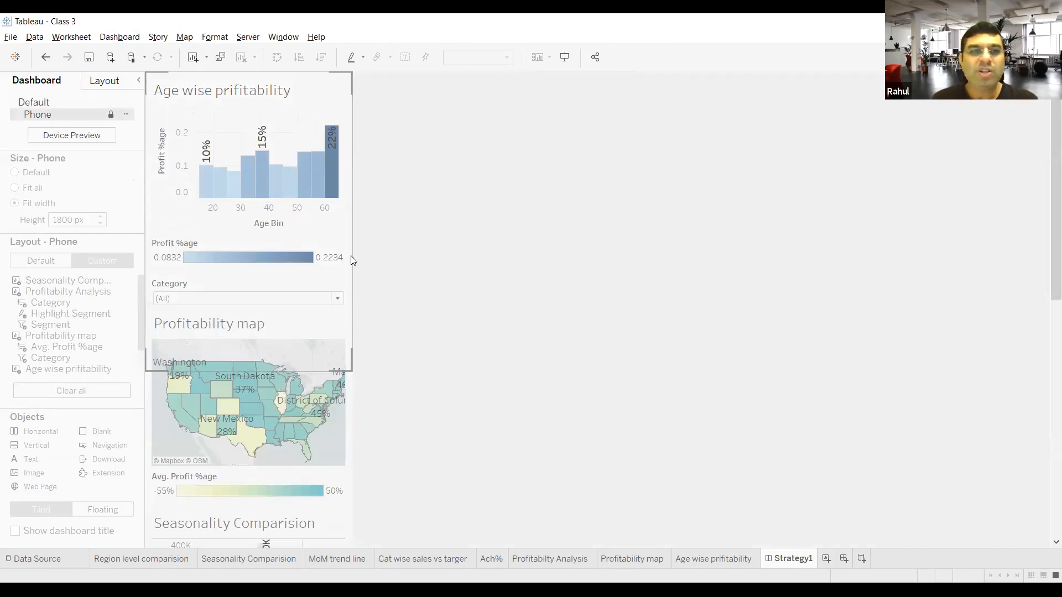
{"action": "left_click", "coordinate": [50, 105]}
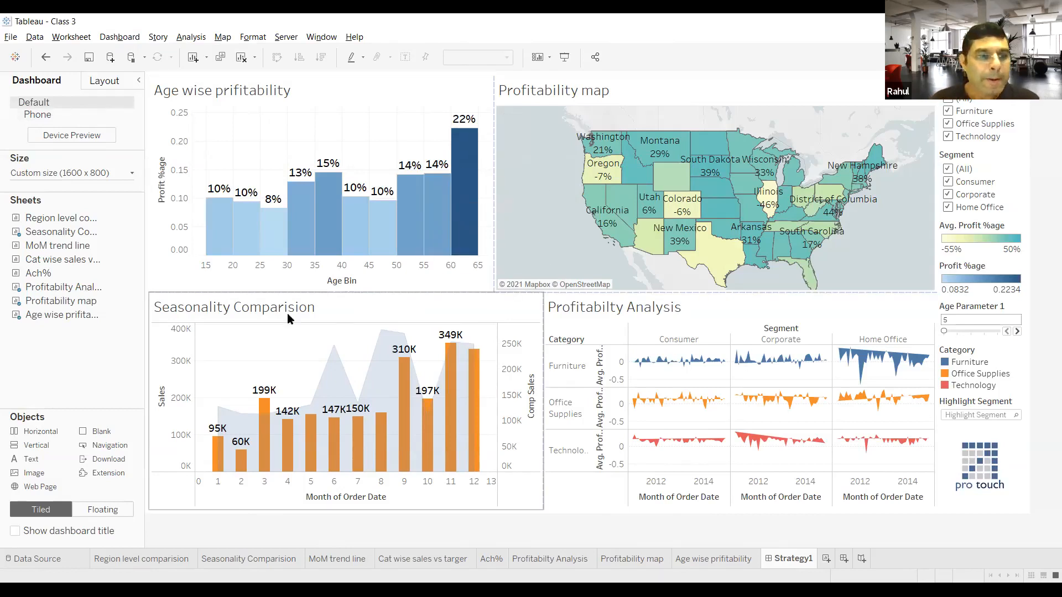
Step: Show the dashboard title above the charts and select it
{"action": "left_click", "coordinate": [15, 532]}
{"action": "left_click", "coordinate": [226, 93]}
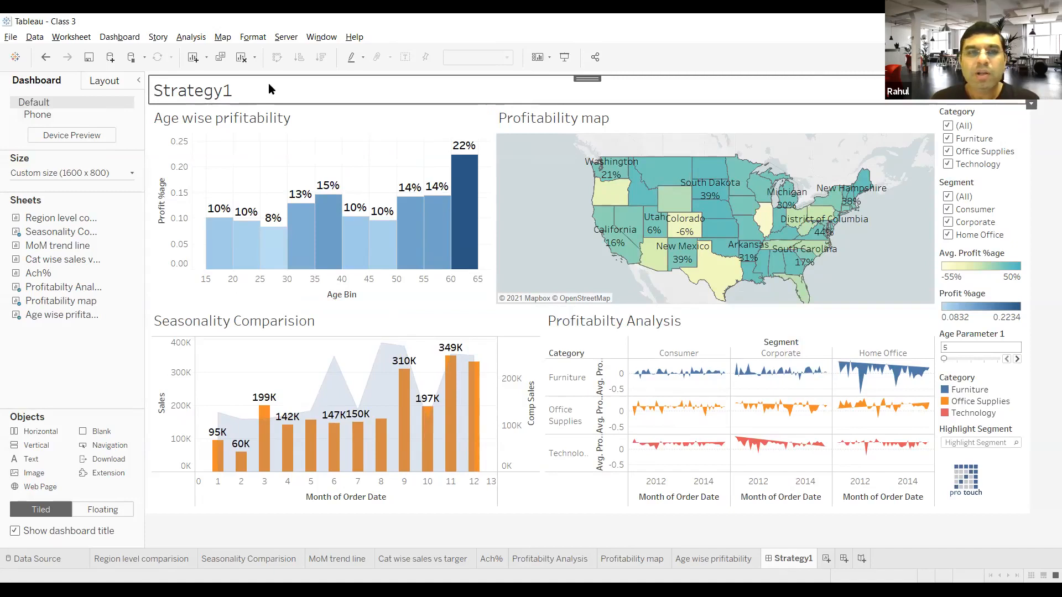
{"action": "mouse_move", "coordinate": [327, 231]}
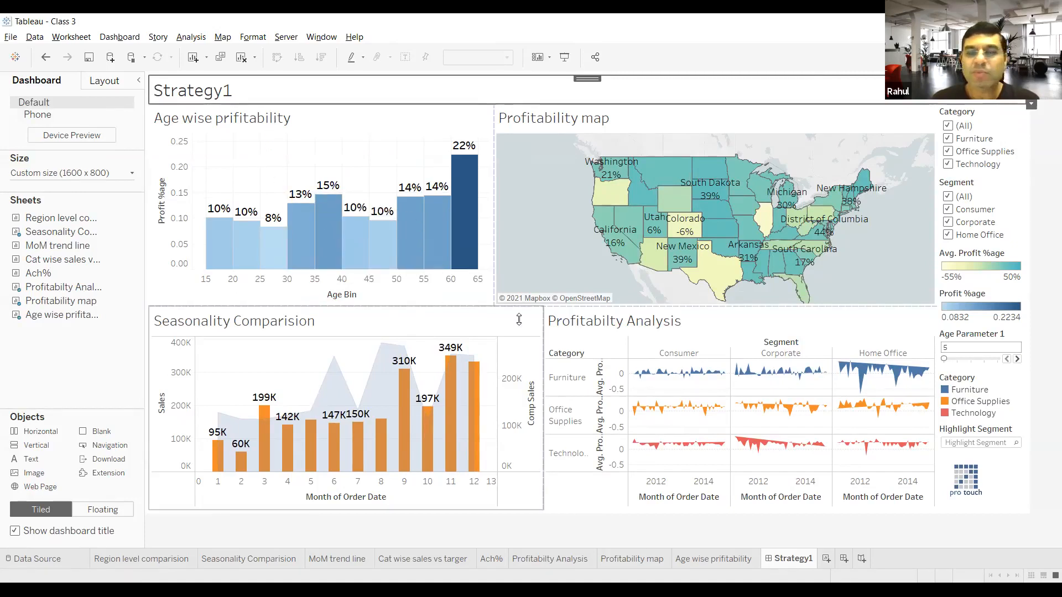
{"action": "mouse_move", "coordinate": [714, 272]}
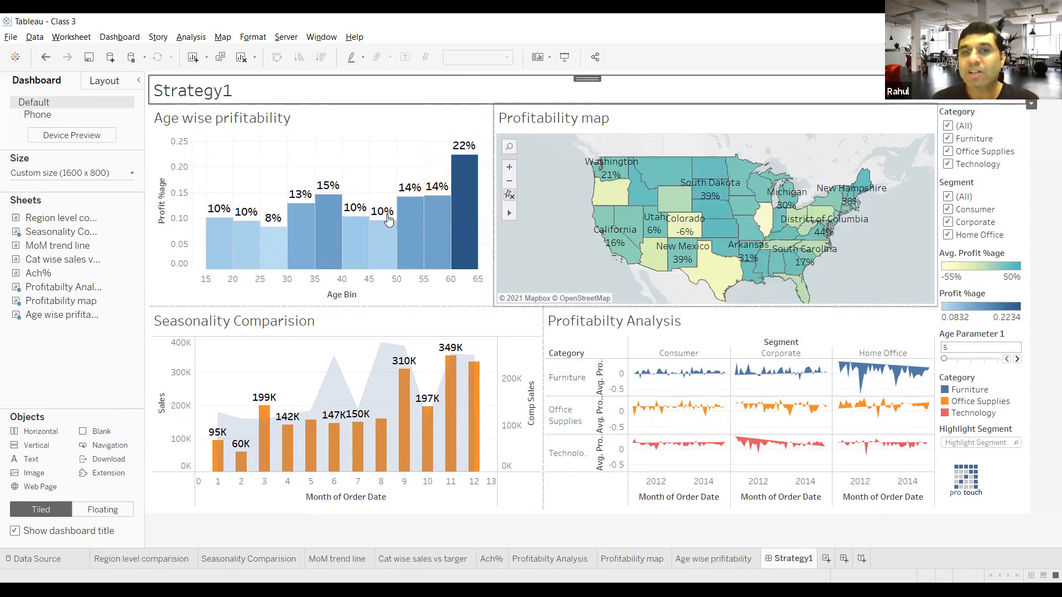
{"action": "mouse_move", "coordinate": [479, 393]}
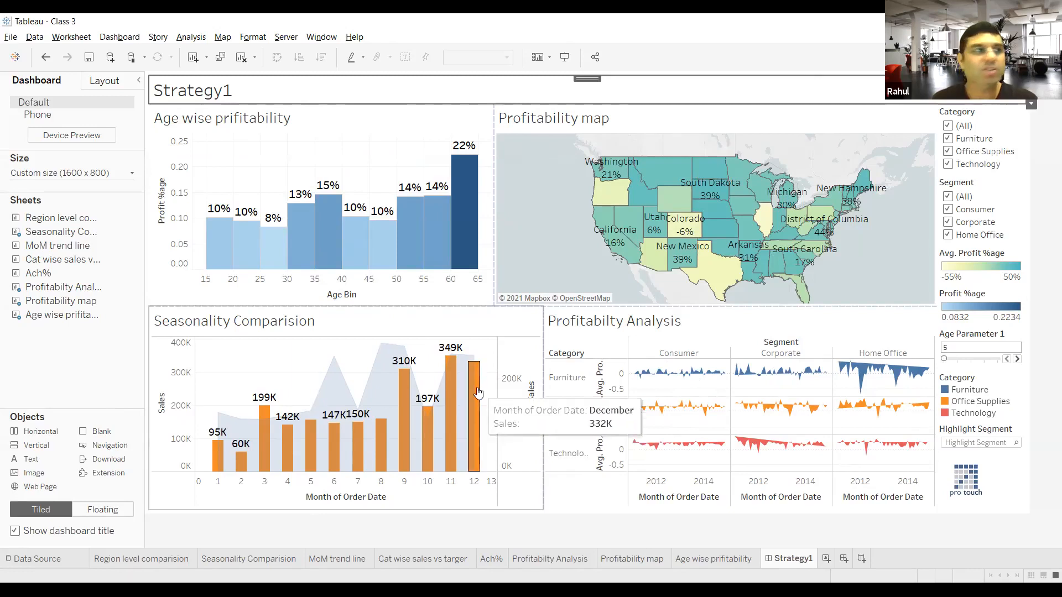
Step: Enable Use as Filter on the age-wise profitability, profitability map, profitability analysis and seasonality comparison charts
{"action": "left_click", "coordinate": [459, 121]}
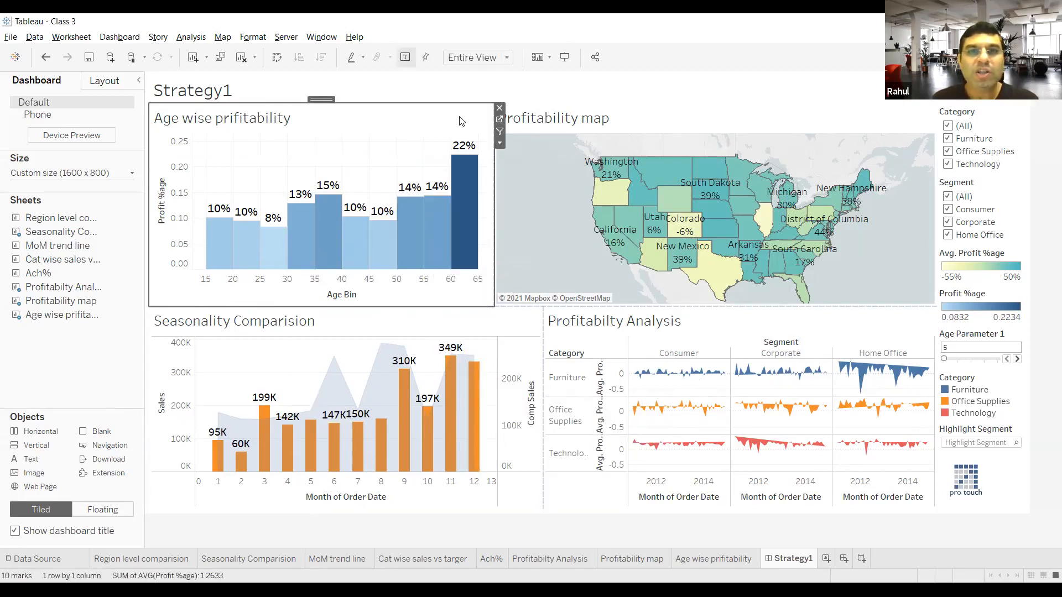
{"action": "left_click", "coordinate": [500, 132]}
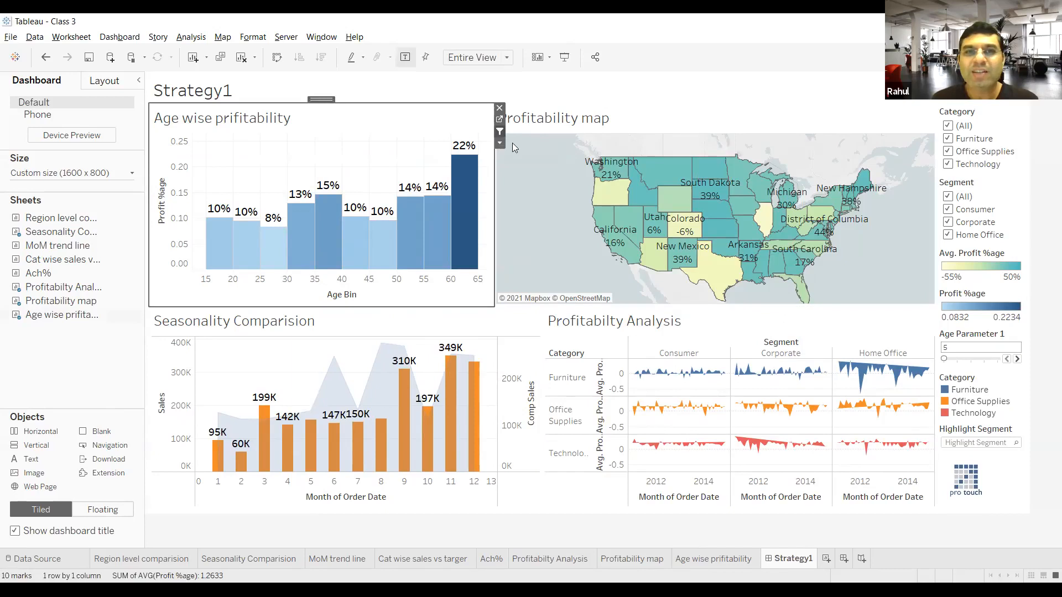
{"action": "left_click", "coordinate": [889, 118]}
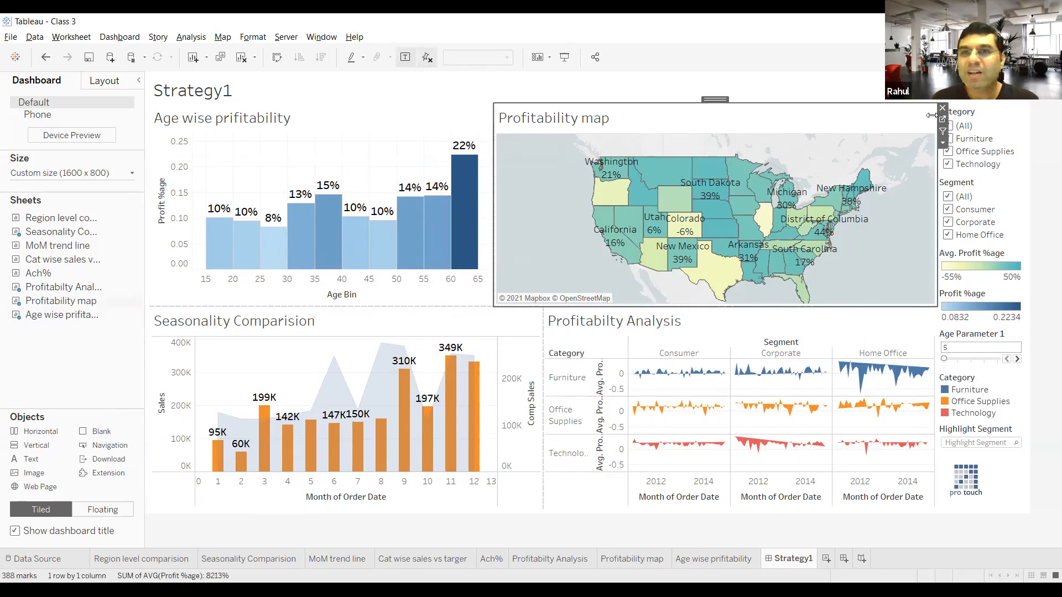
{"action": "left_click", "coordinate": [929, 336]}
{"action": "left_click", "coordinate": [947, 337]}
{"action": "left_click", "coordinate": [541, 334]}
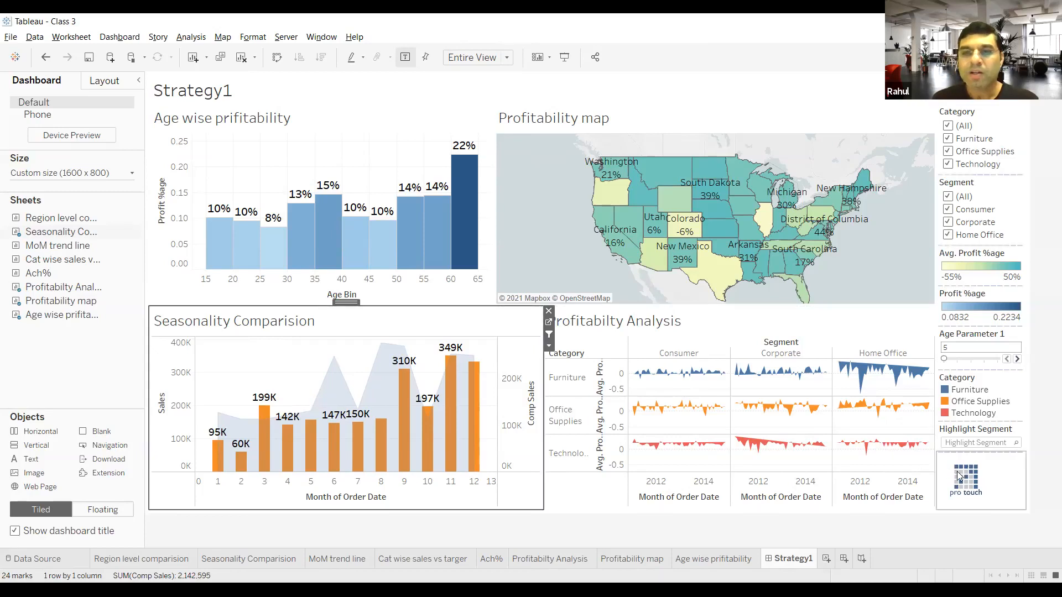
Step: Test filtering the dashboard by the age bin 60 bar in the age-wise chart, and clear the selection
{"action": "mouse_move", "coordinate": [471, 203]}
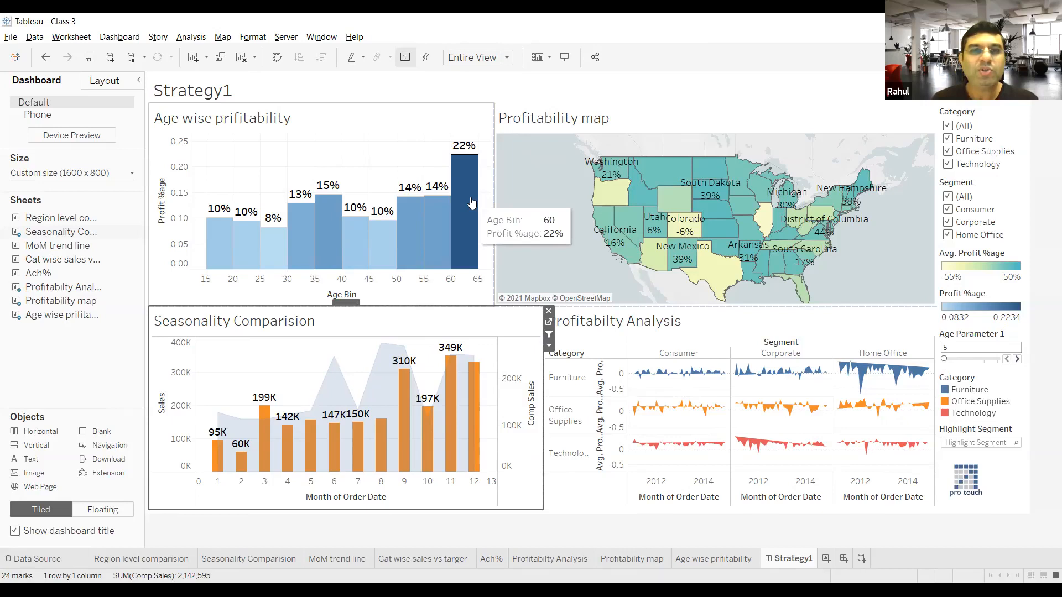
{"action": "left_click", "coordinate": [471, 203]}
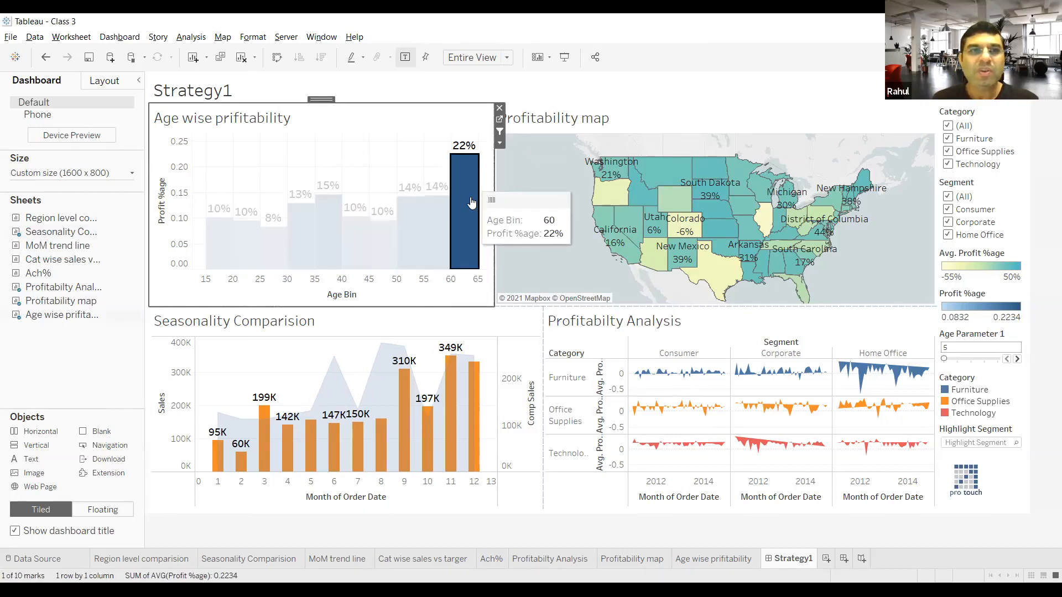
{"action": "left_click", "coordinate": [368, 141]}
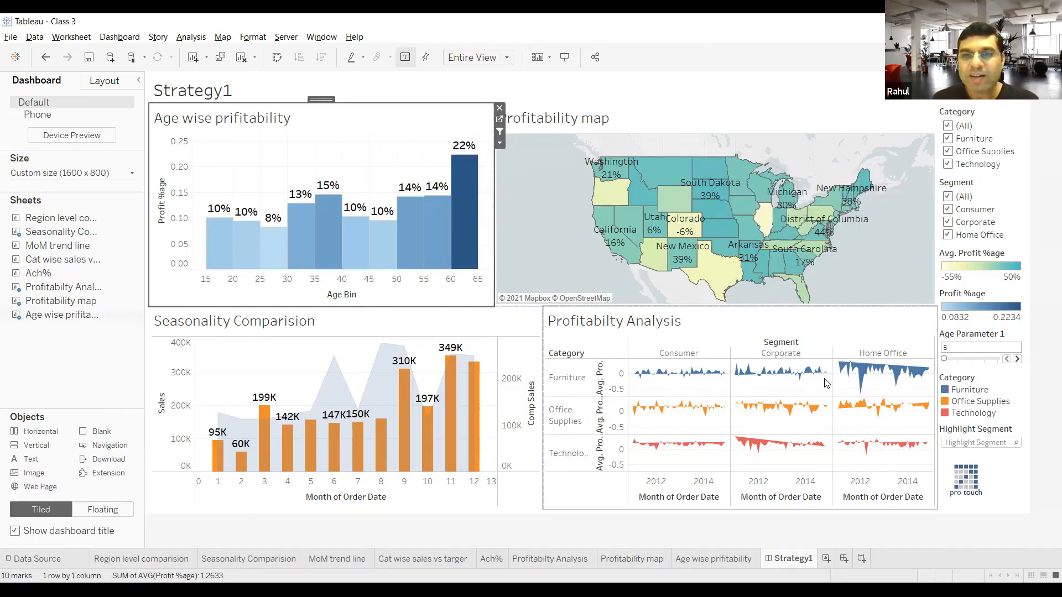
Step: Test filtering the dashboard by Furniture marks under Home Office and Corporate in Profitabilty Analysis, and clear the selection
{"action": "left_click", "coordinate": [883, 383]}
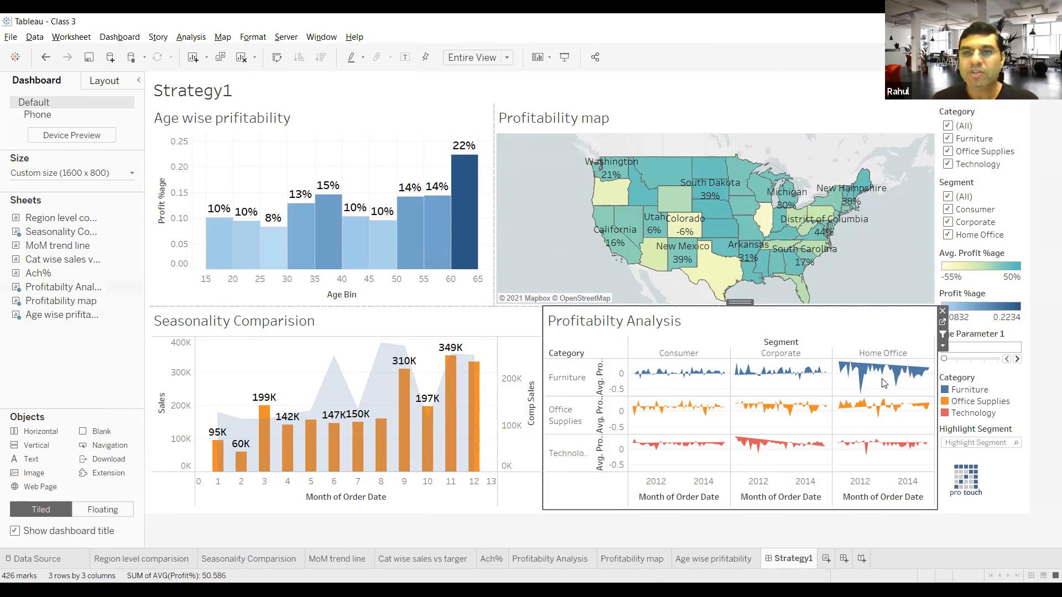
{"action": "mouse_move", "coordinate": [885, 374]}
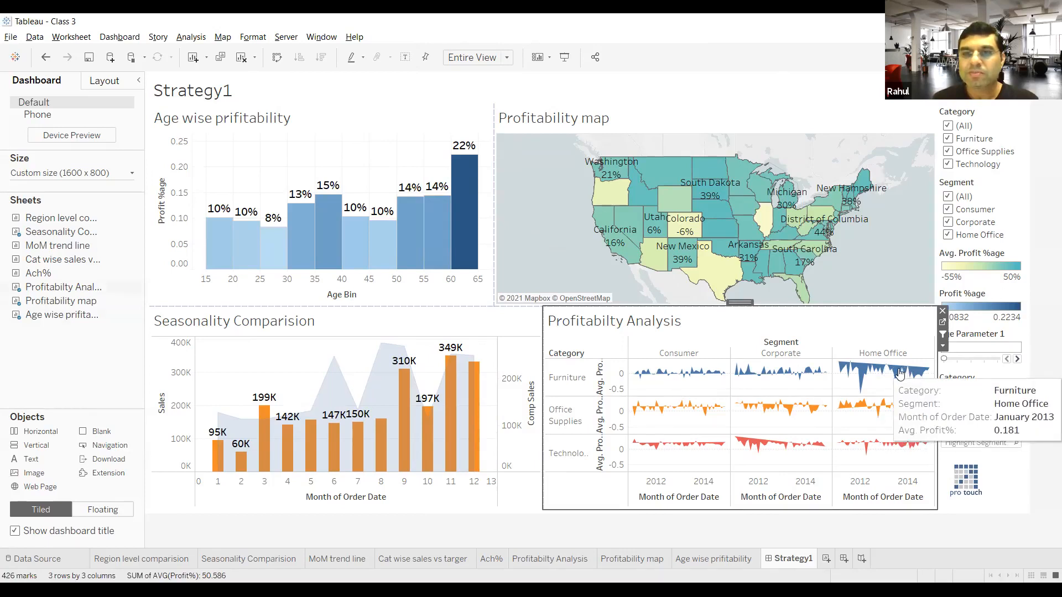
{"action": "left_click", "coordinate": [900, 374]}
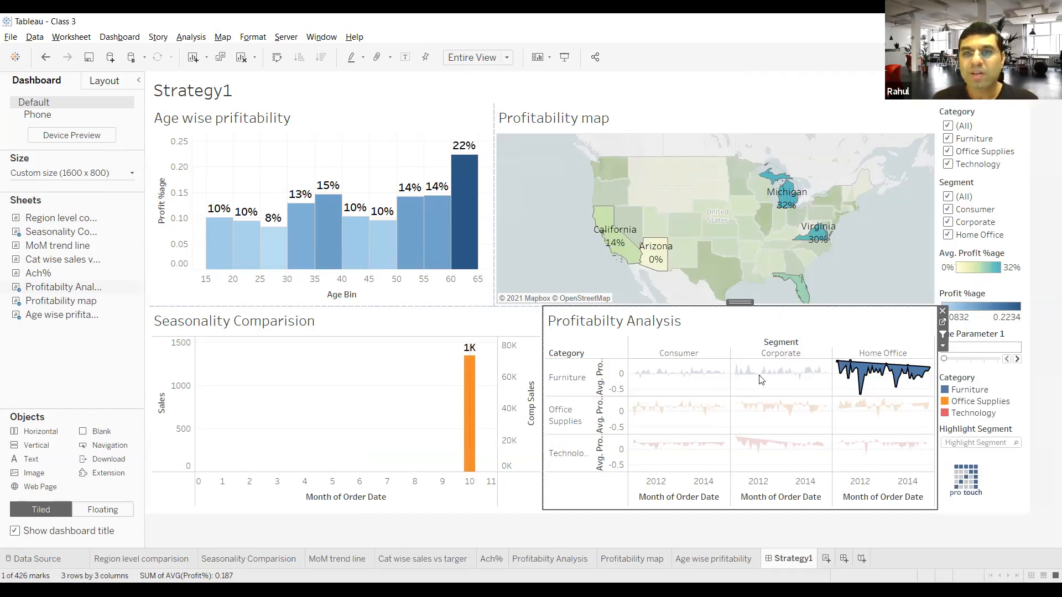
{"action": "mouse_move", "coordinate": [766, 377]}
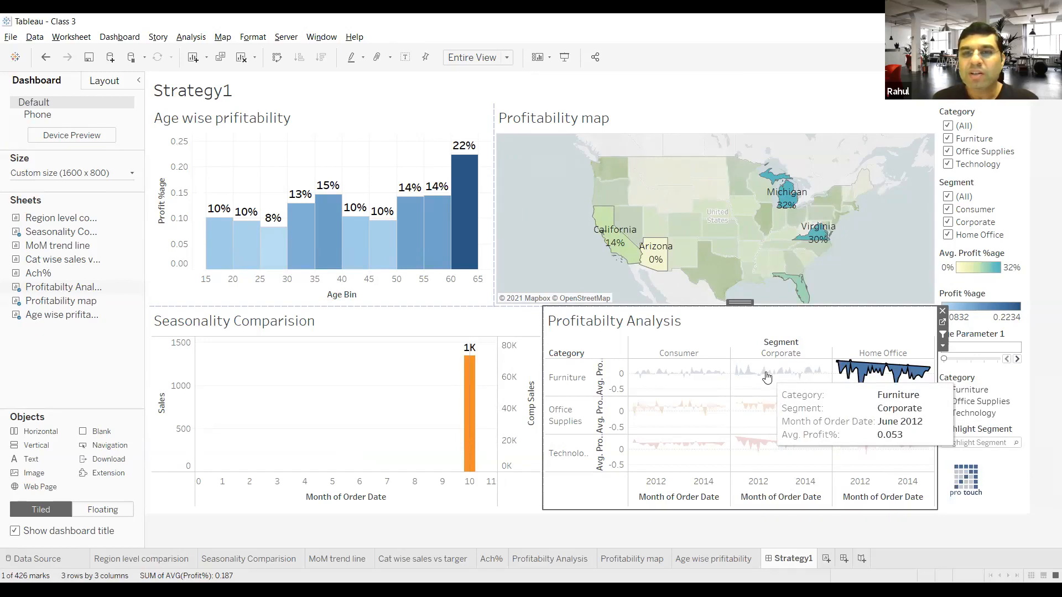
{"action": "left_click", "coordinate": [766, 377]}
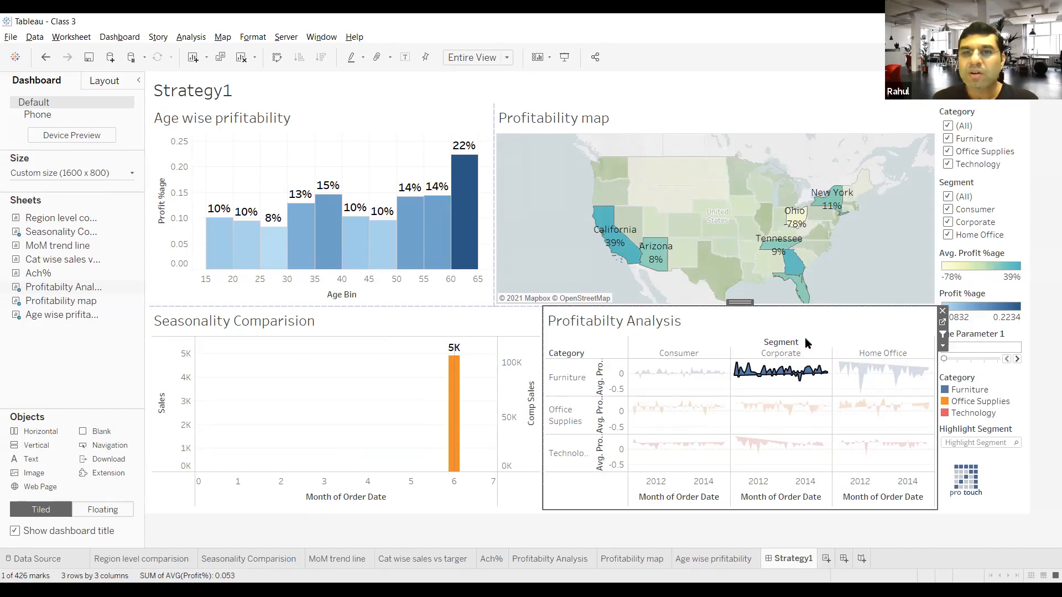
{"action": "left_click", "coordinate": [732, 339]}
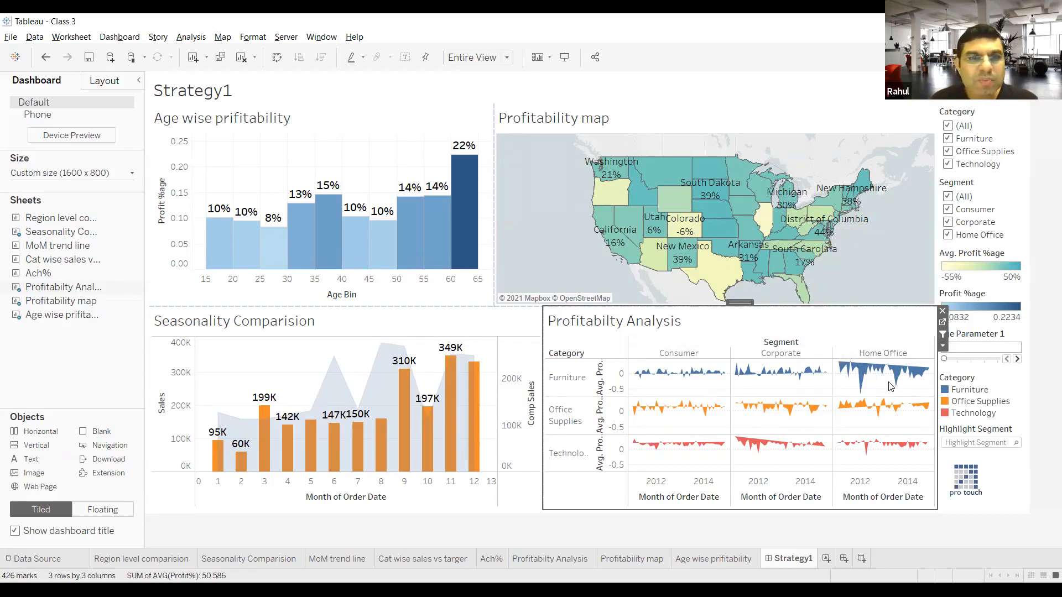
Step: Test filtering the other charts by South Carolina on the profitability map, and clear the selection
{"action": "mouse_move", "coordinate": [805, 213]}
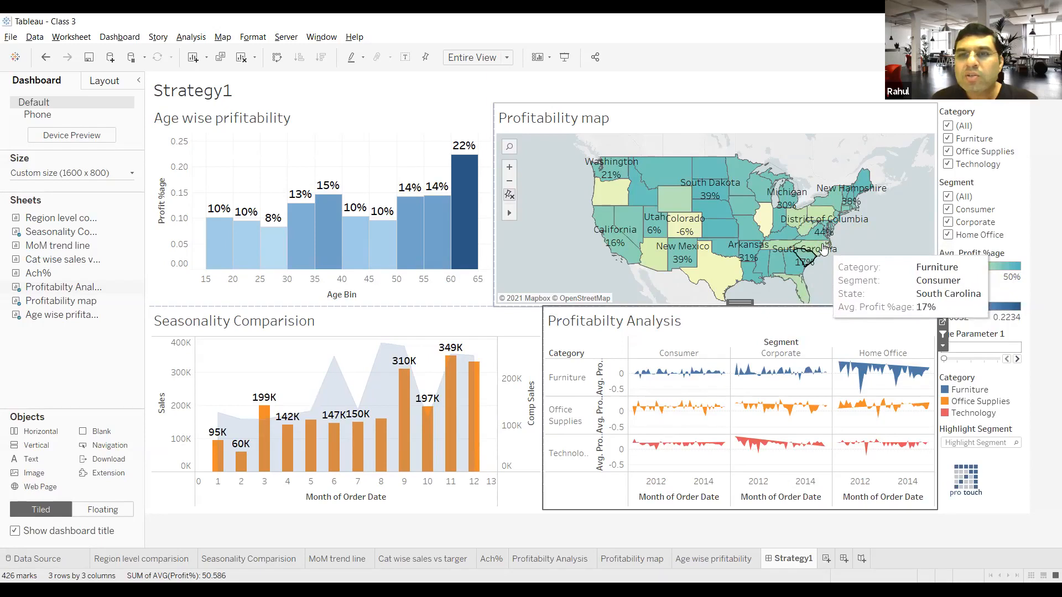
{"action": "left_click", "coordinate": [824, 249]}
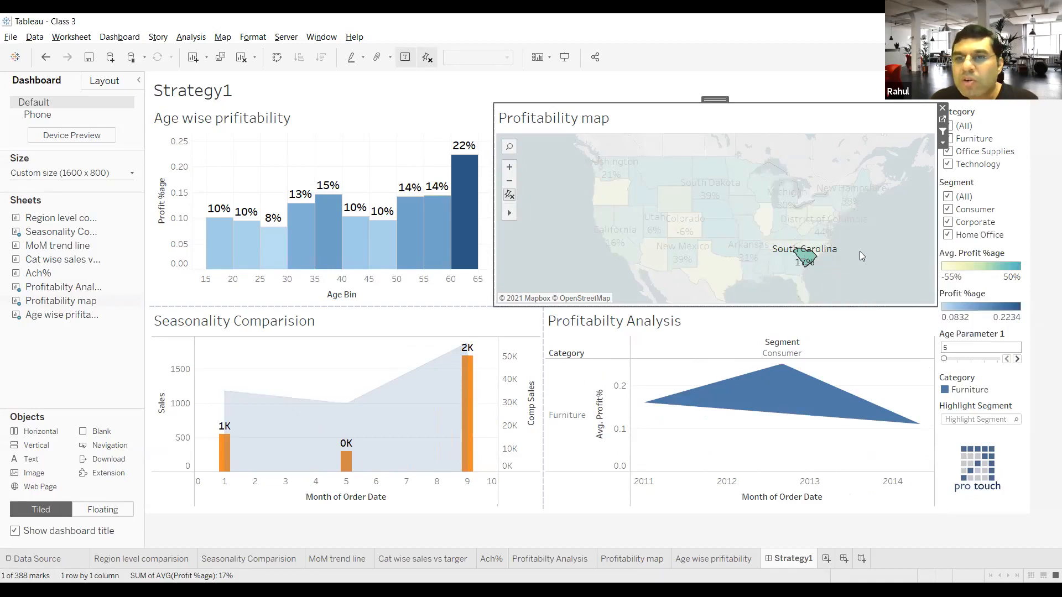
{"action": "left_click", "coordinate": [861, 253]}
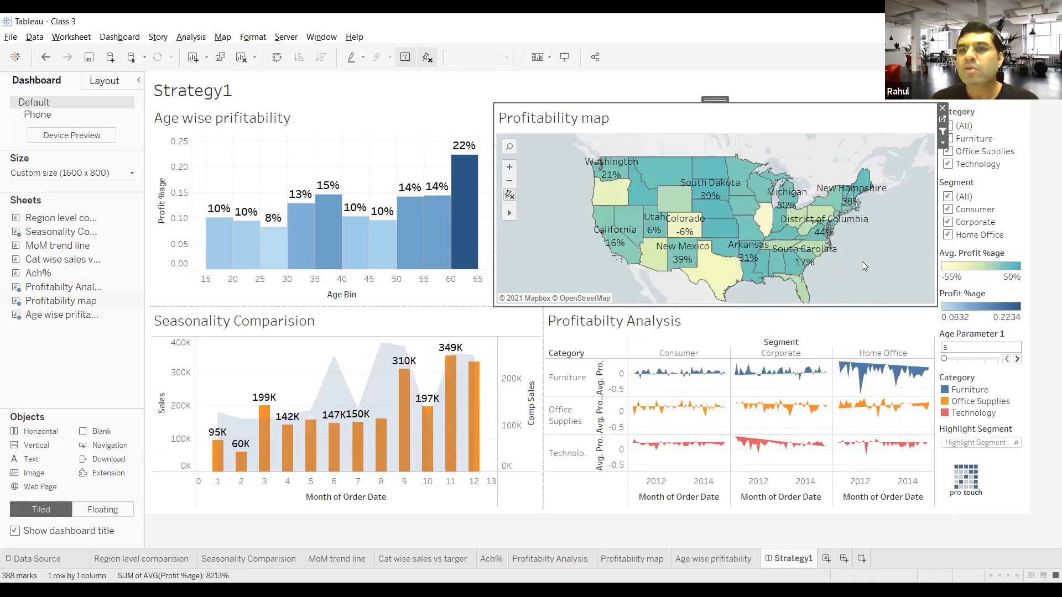
Step: Deselect all values in the Segment filter, and re-enable Consumer, Corporate and Home Office one at a time
{"action": "left_click", "coordinate": [948, 197]}
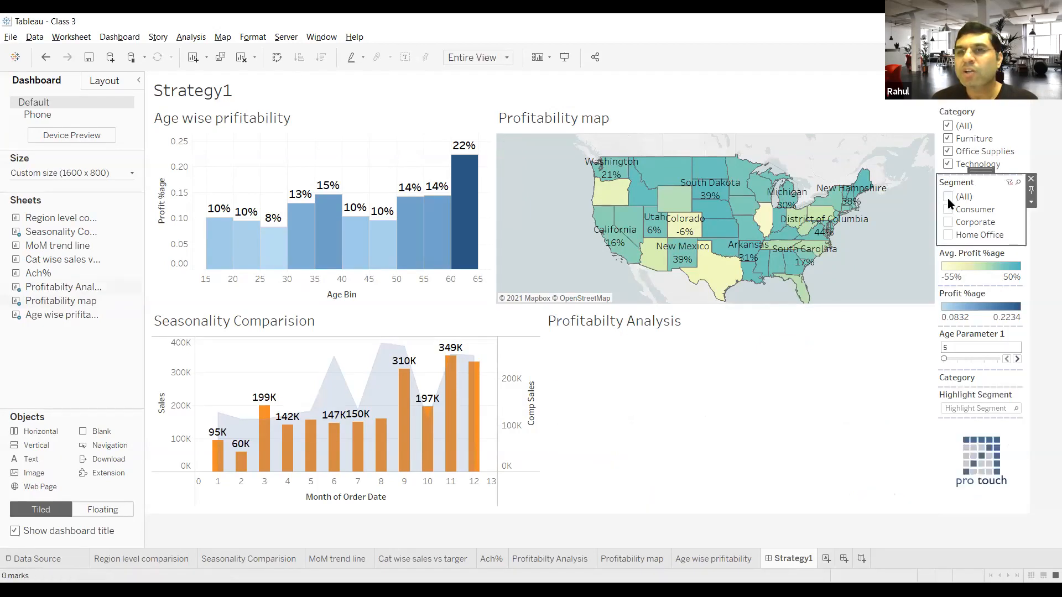
{"action": "left_click", "coordinate": [948, 210]}
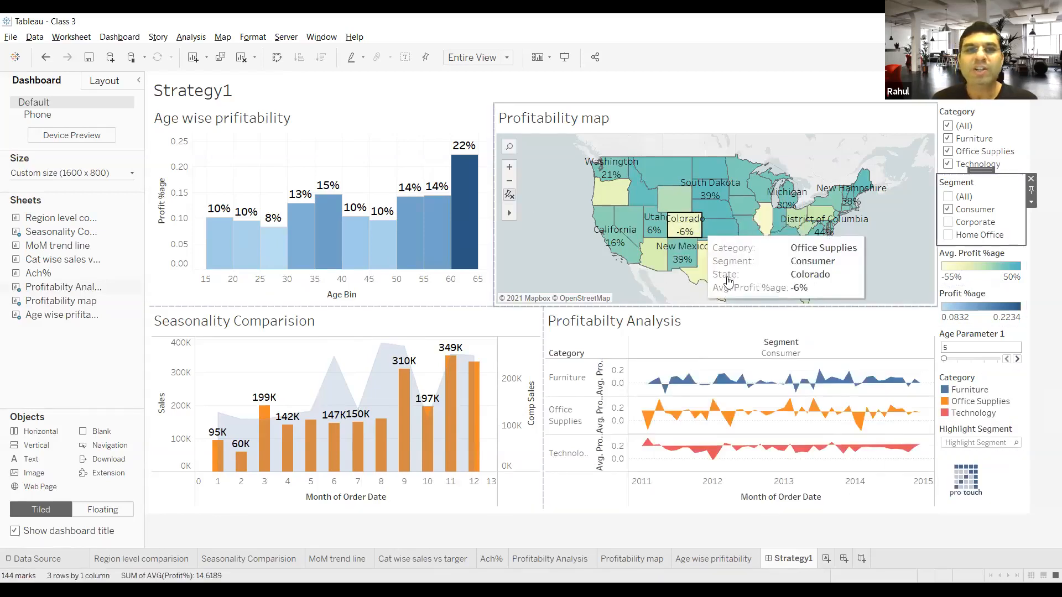
{"action": "mouse_move", "coordinate": [713, 401]}
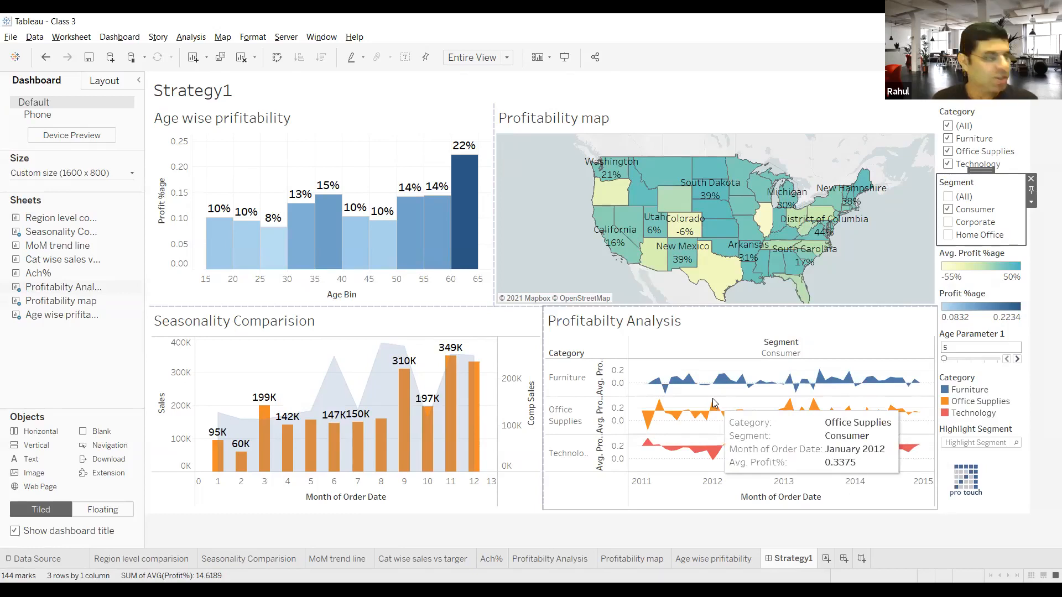
{"action": "left_click", "coordinate": [948, 222]}
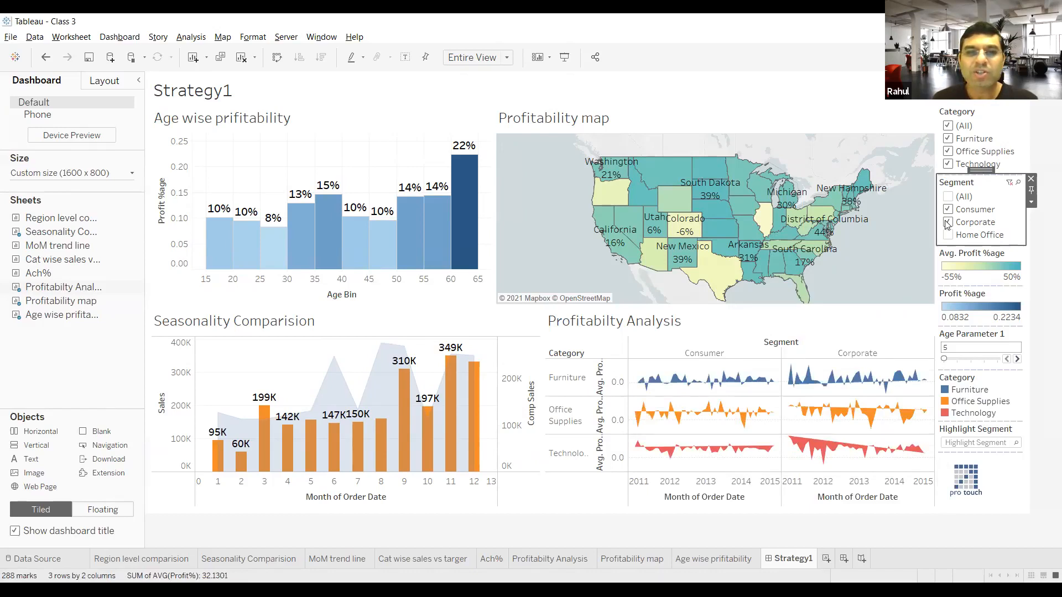
{"action": "left_click", "coordinate": [947, 234]}
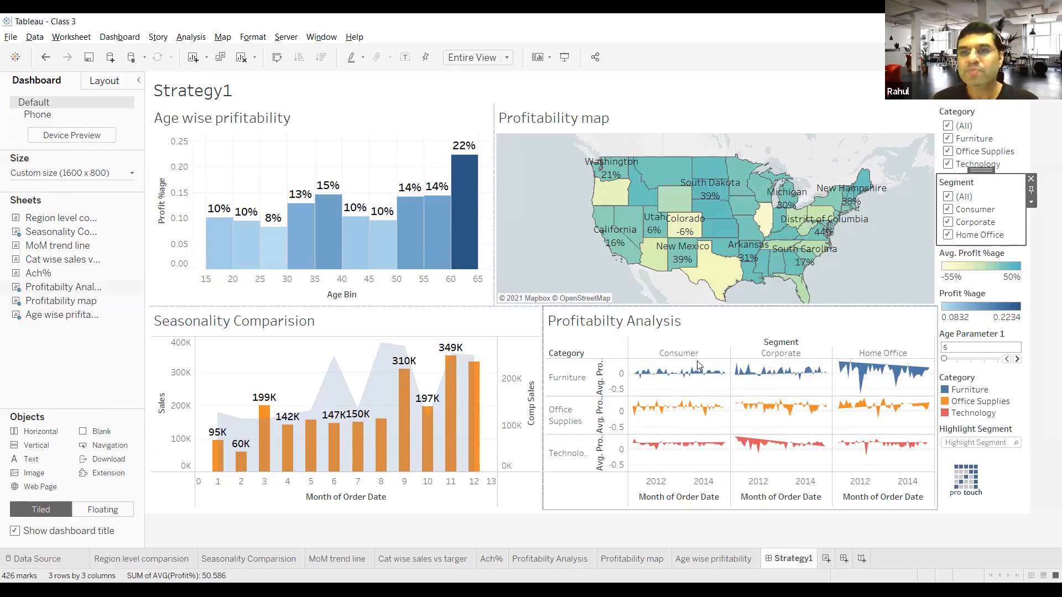
{"action": "left_click", "coordinate": [529, 326]}
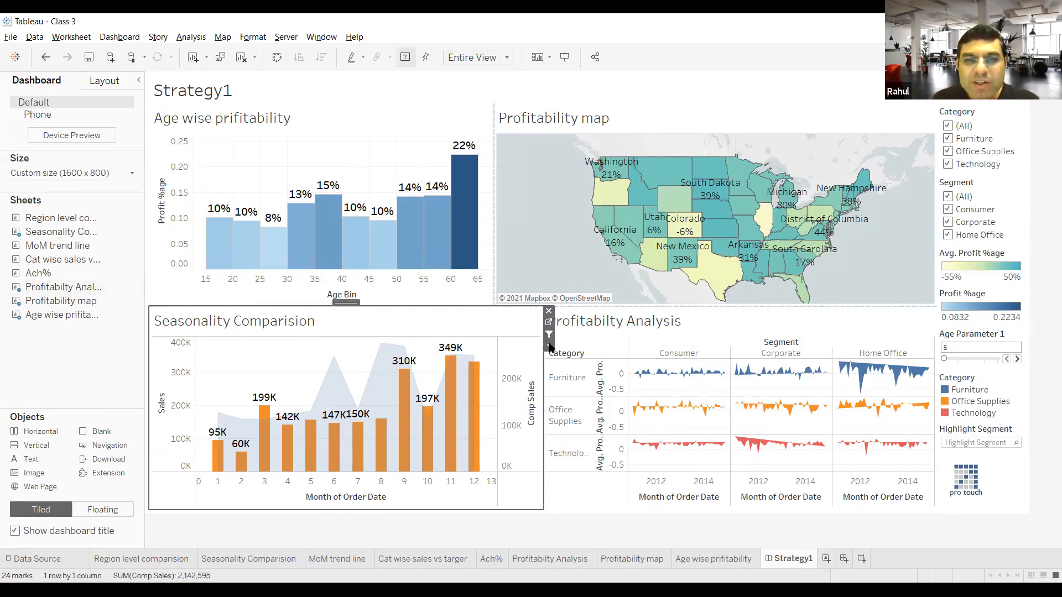
{"action": "left_click", "coordinate": [549, 335]}
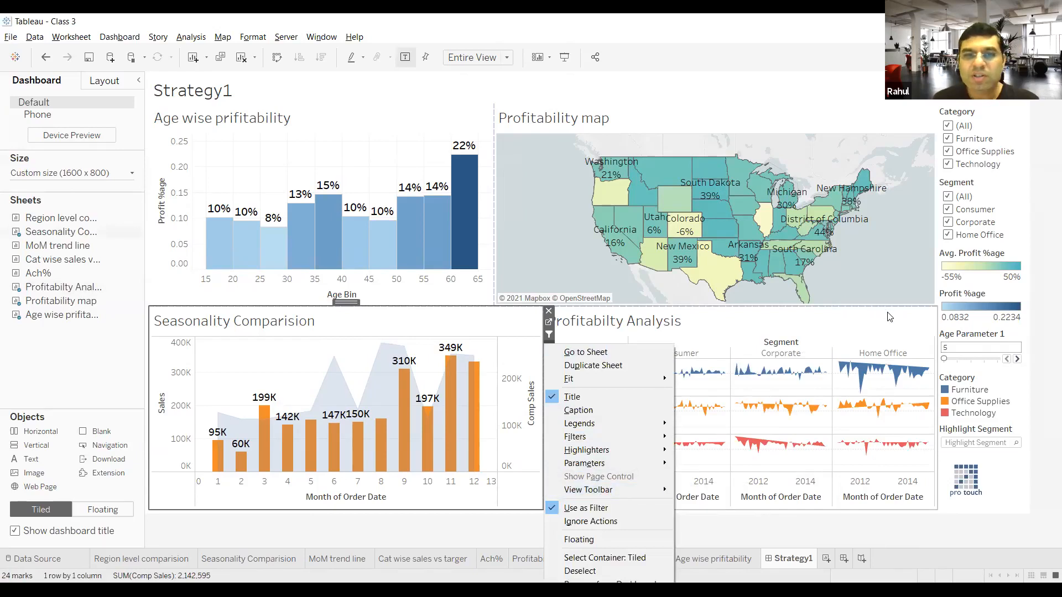
{"action": "key", "text": "Escape"}
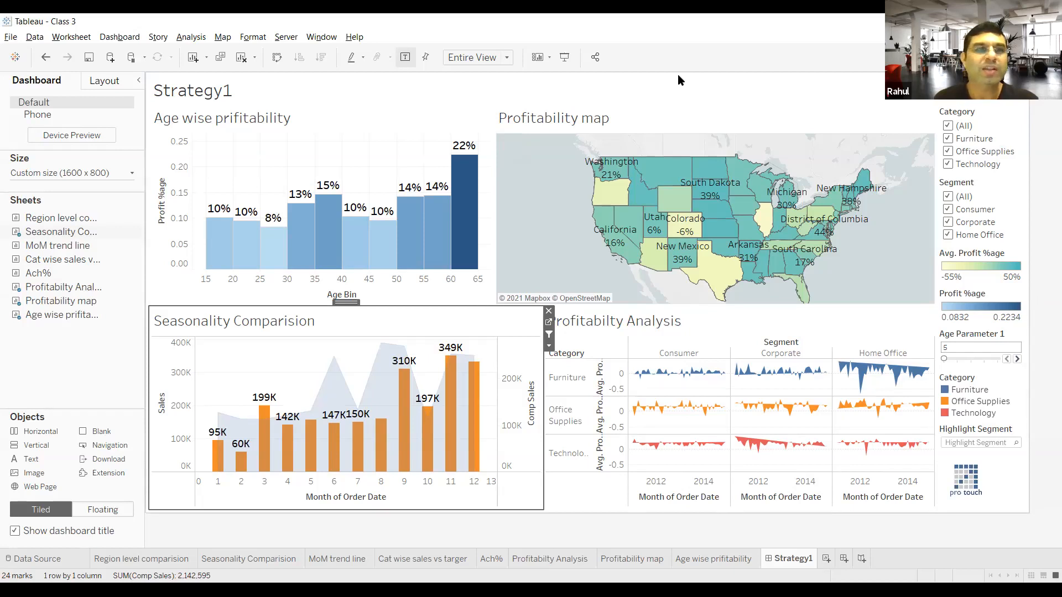
{"action": "left_click", "coordinate": [121, 37]}
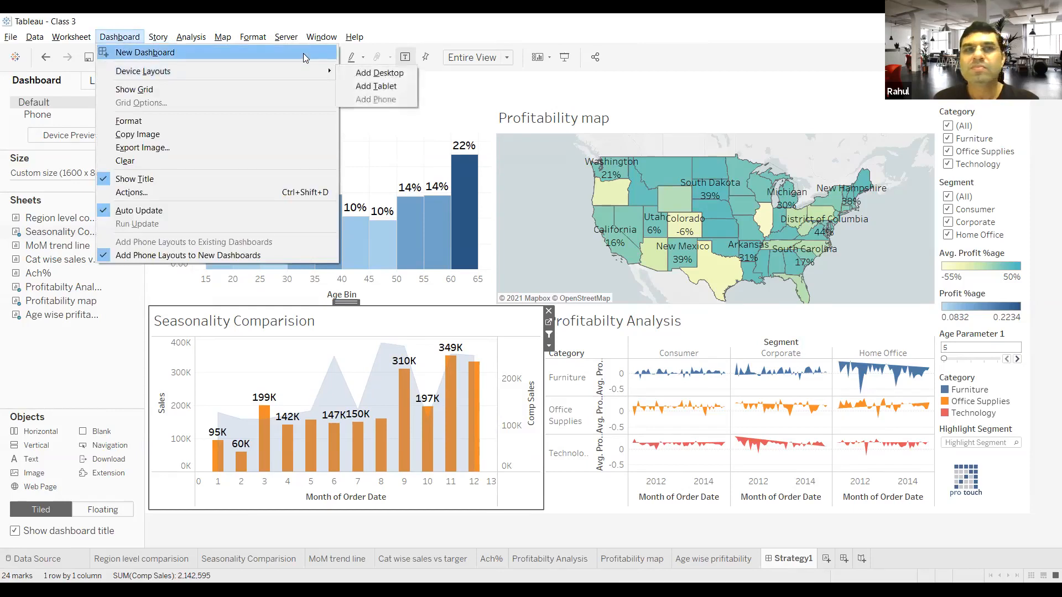
{"action": "left_click", "coordinate": [228, 21]}
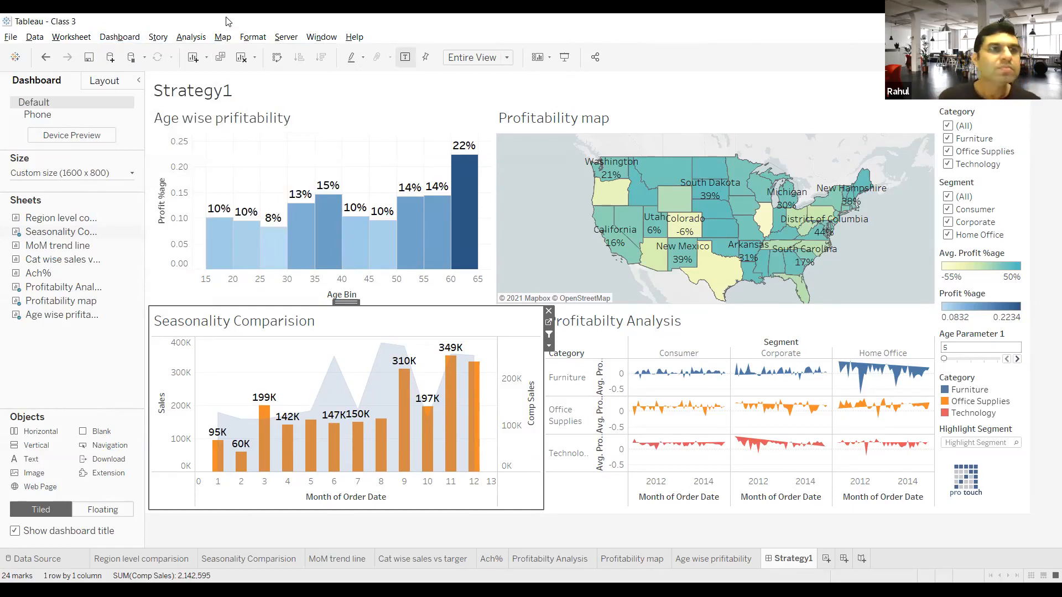
Step: Save the workbook under the new name Class 4 in the Downloads folder as a Tableau Workbook
{"action": "left_click", "coordinate": [10, 36]}
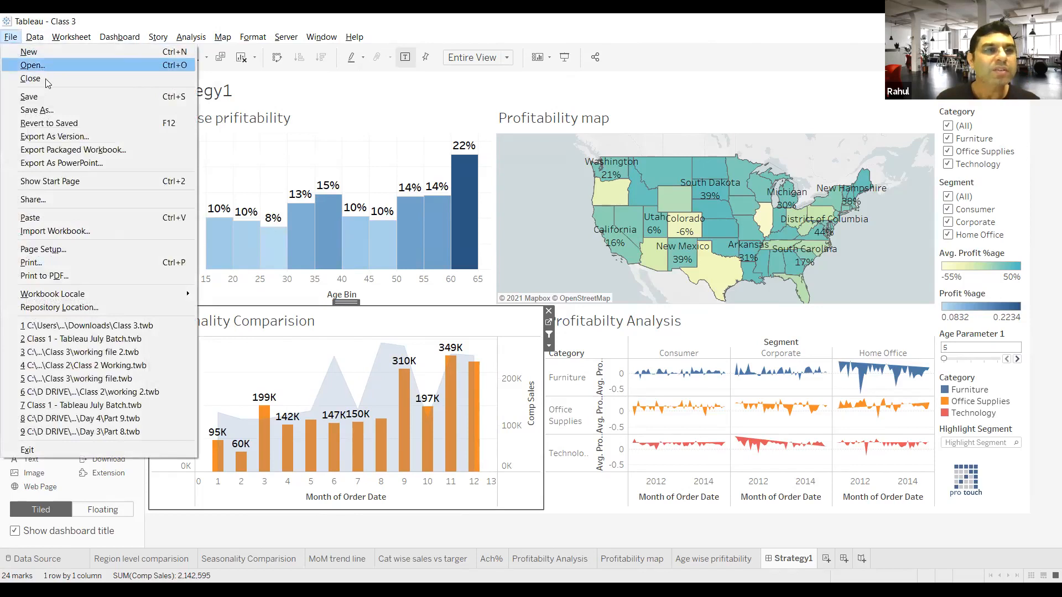
{"action": "left_click", "coordinate": [46, 108]}
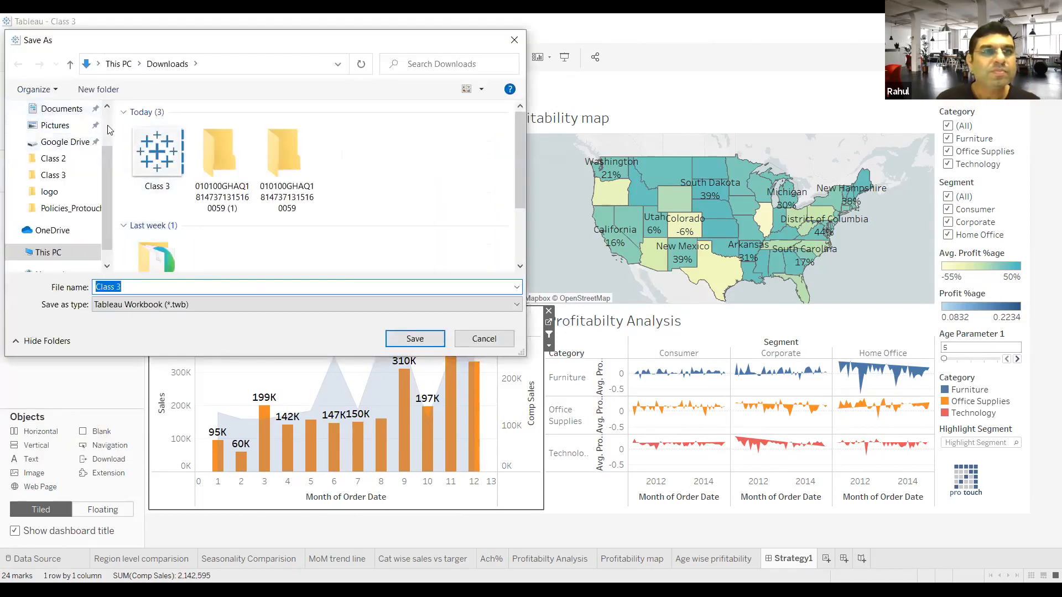
{"action": "left_click", "coordinate": [146, 285]}
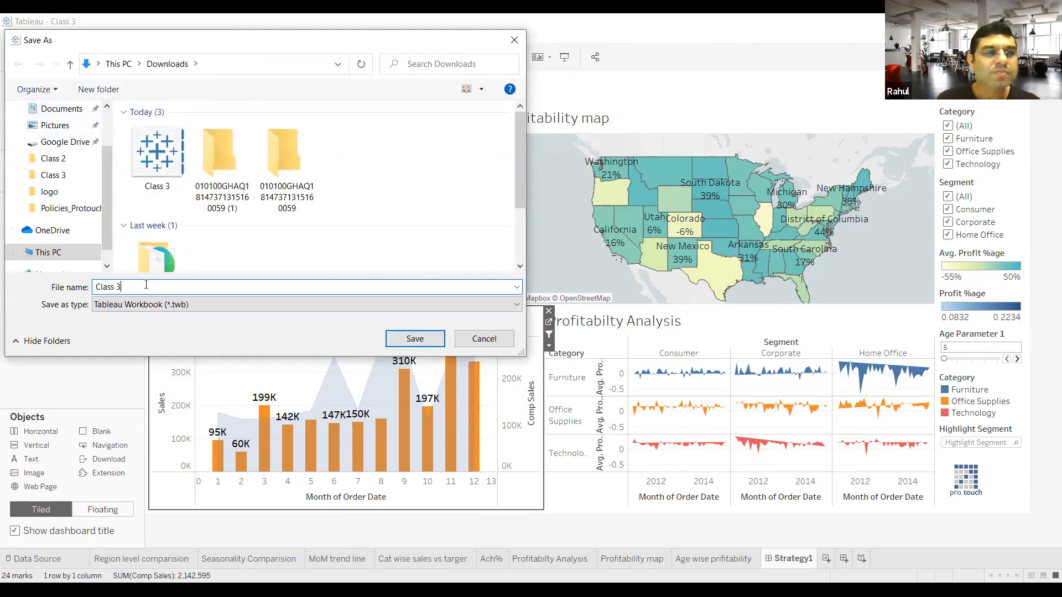
{"action": "key", "text": "BackSpace"}
{"action": "type", "text": "4"}
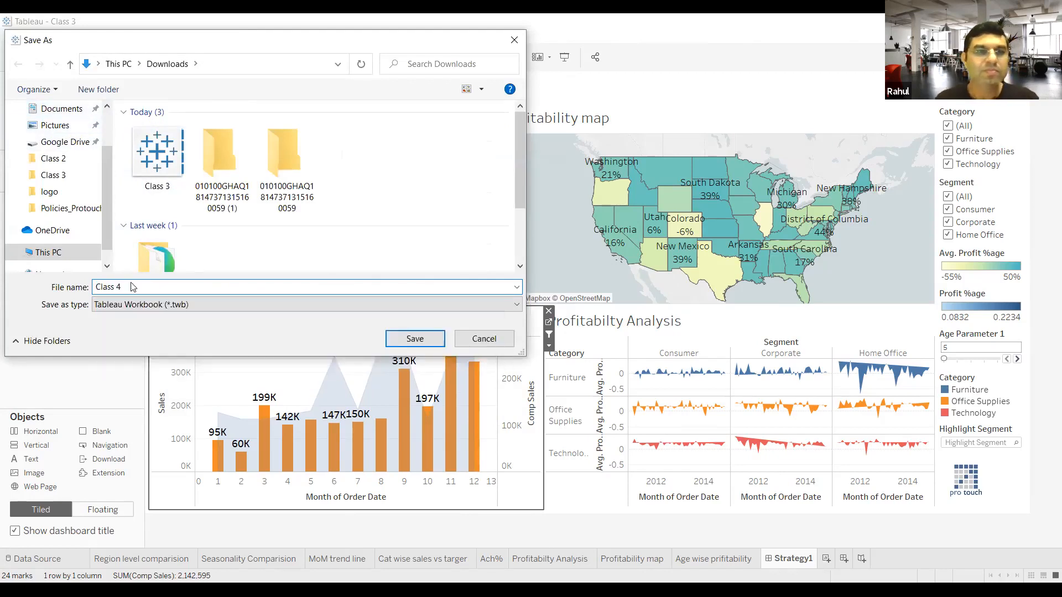
{"action": "left_click", "coordinate": [402, 339]}
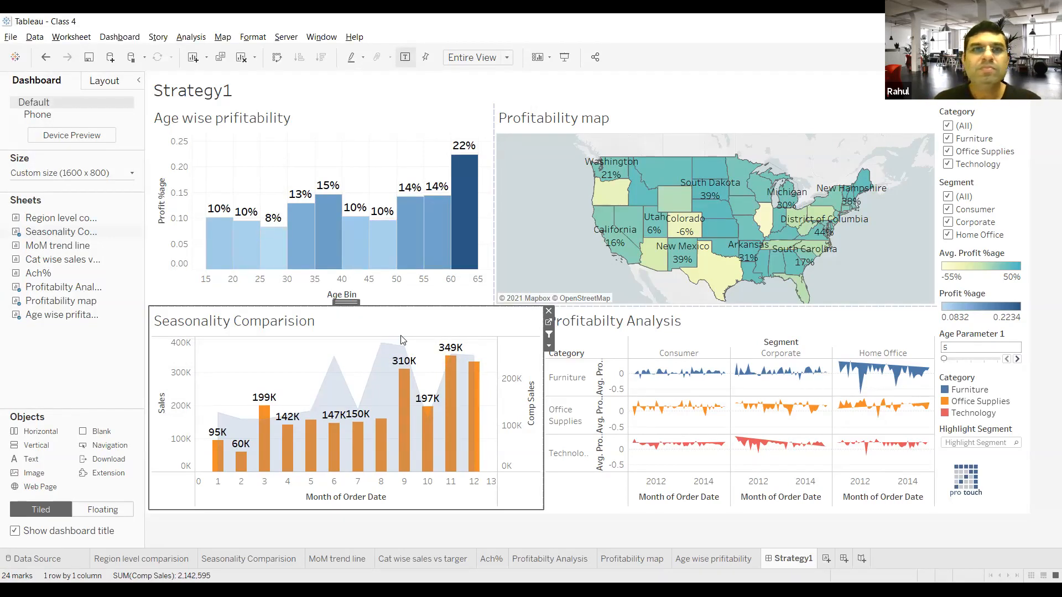
{"action": "left_click", "coordinate": [505, 58]}
{"action": "left_click", "coordinate": [505, 61]}
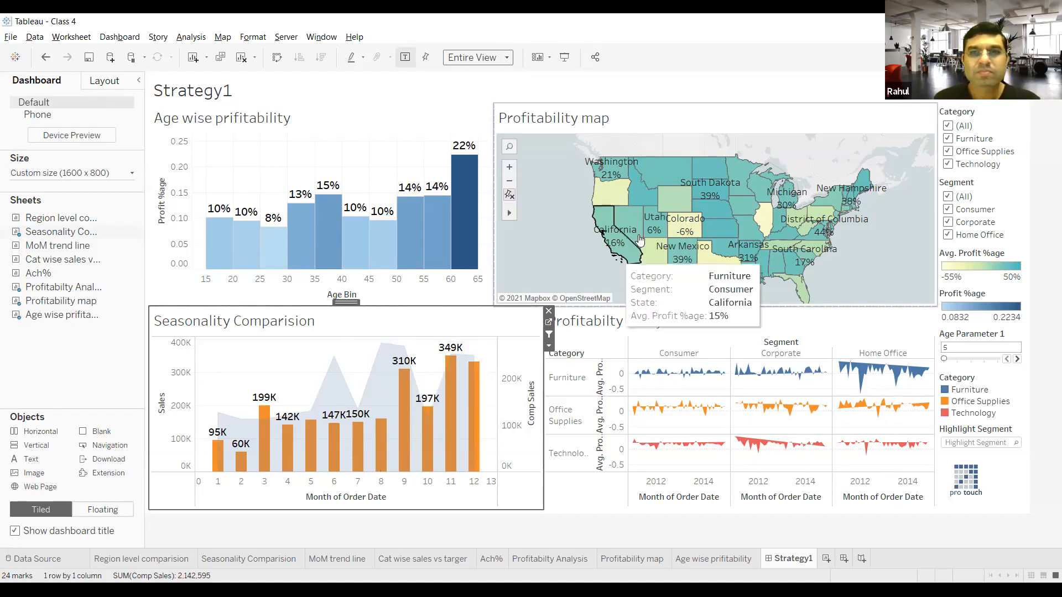
{"action": "mouse_move", "coordinate": [722, 234]}
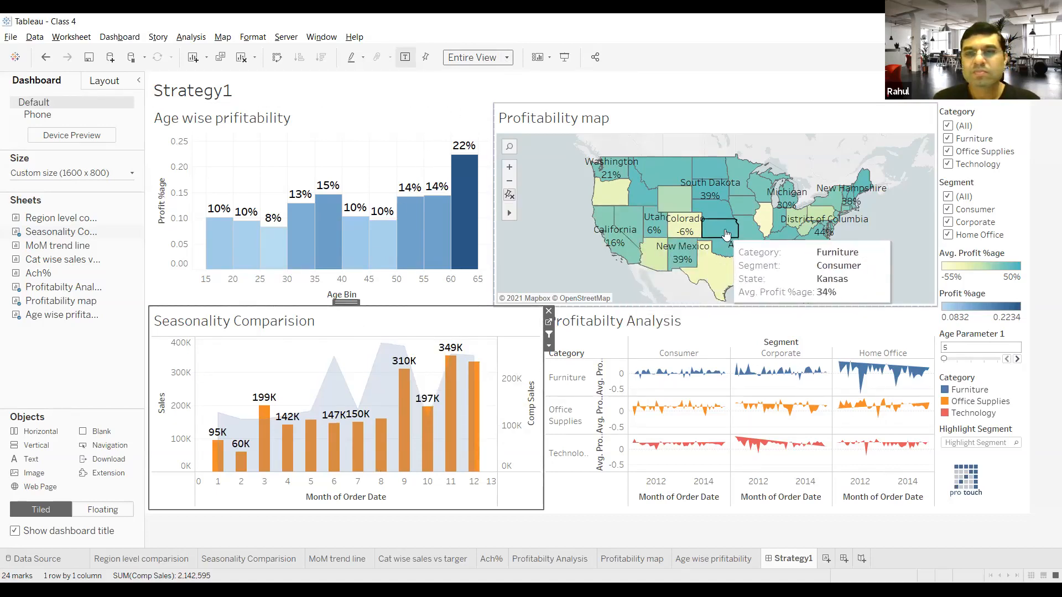
{"action": "mouse_move", "coordinate": [737, 251]}
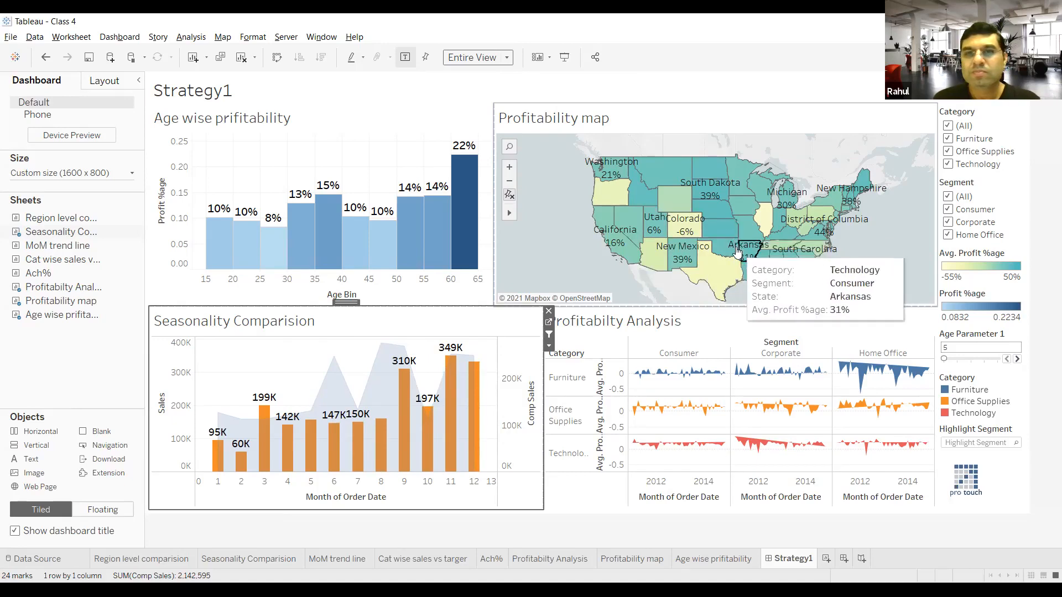
{"action": "mouse_move", "coordinate": [724, 268]}
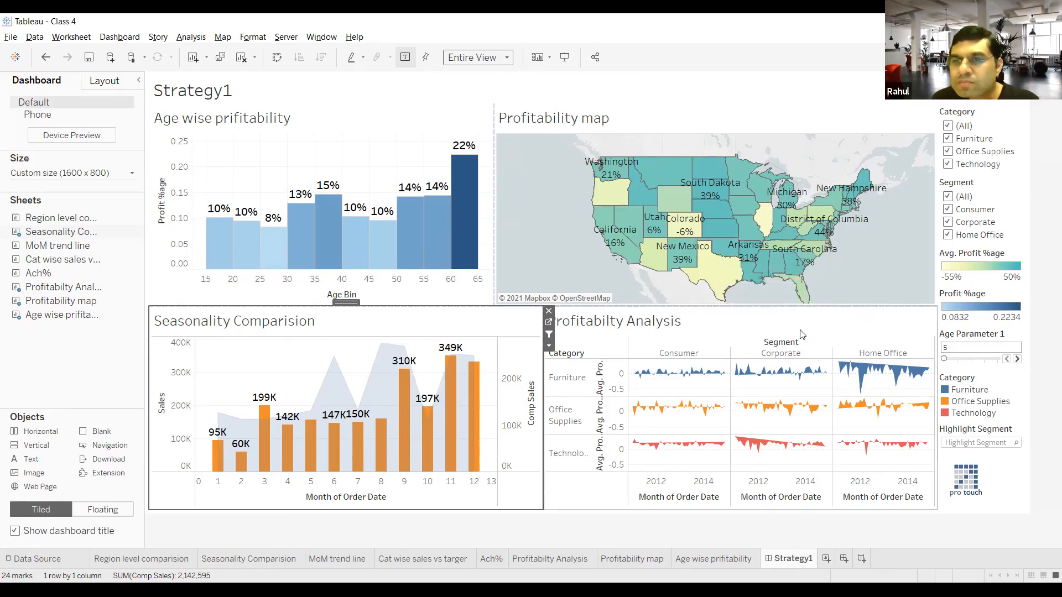
Step: Open the Profitability map worksheet, examine the tooltips of states such as Arkansas, Oklahoma, Texas and New Mexico, and return to the Strategy1 dashboard
{"action": "left_click", "coordinate": [979, 444]}
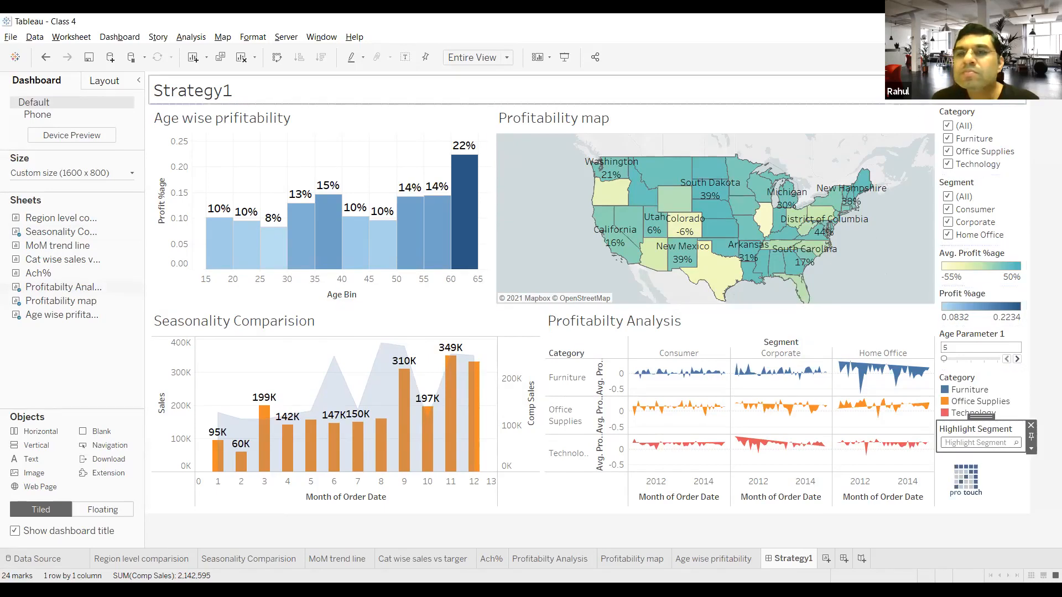
{"action": "mouse_move", "coordinate": [712, 180]}
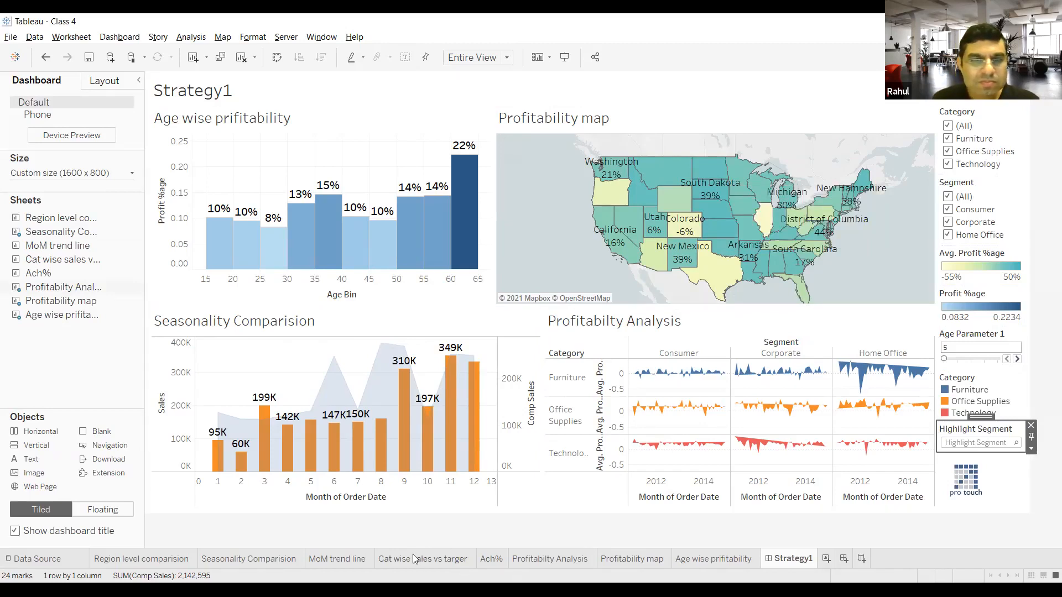
{"action": "left_click", "coordinate": [639, 560]}
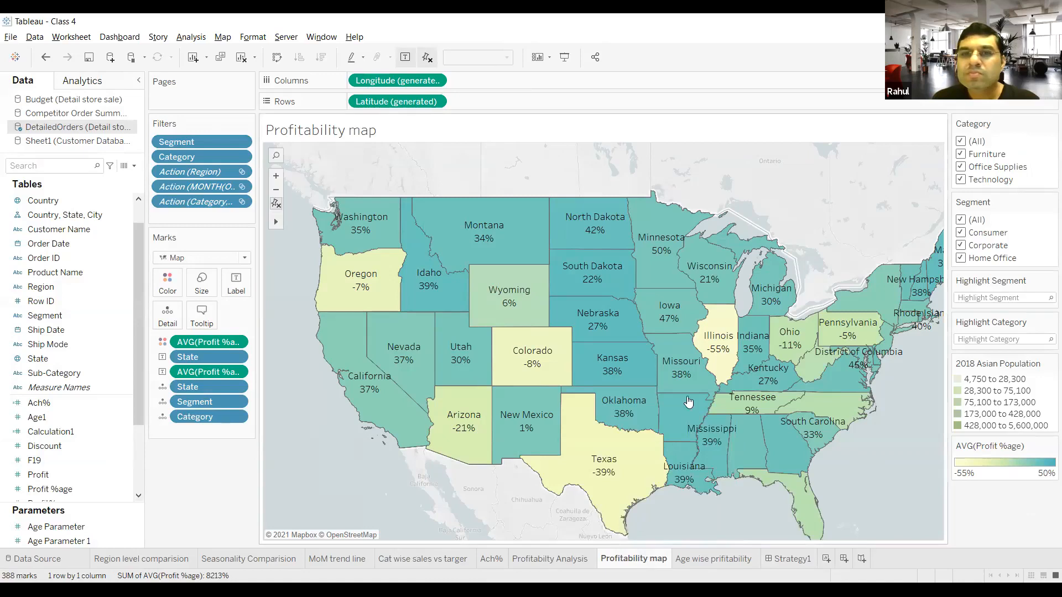
{"action": "mouse_move", "coordinate": [688, 403]}
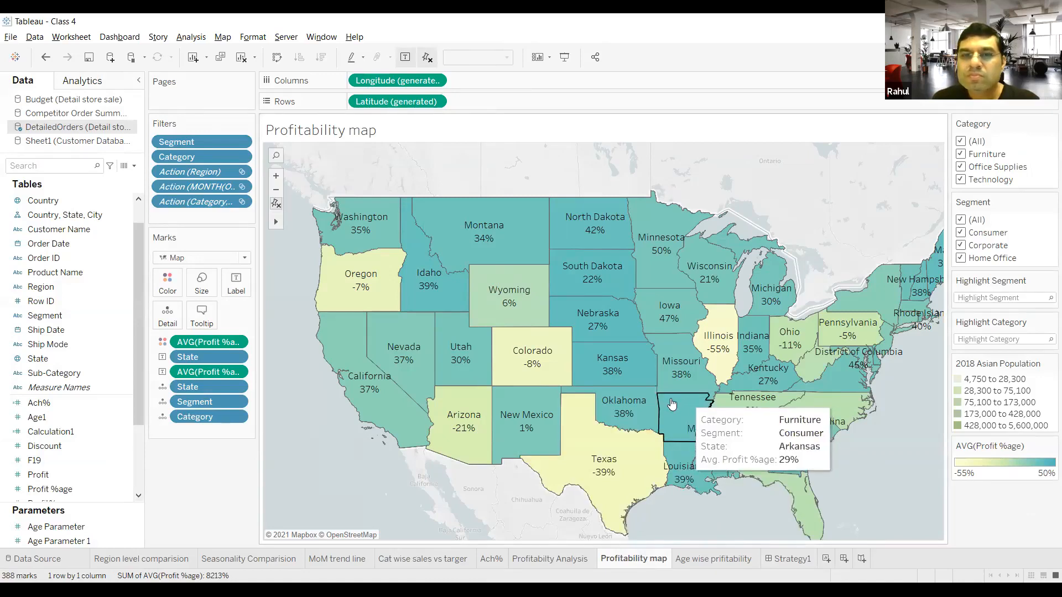
{"action": "mouse_move", "coordinate": [646, 407]}
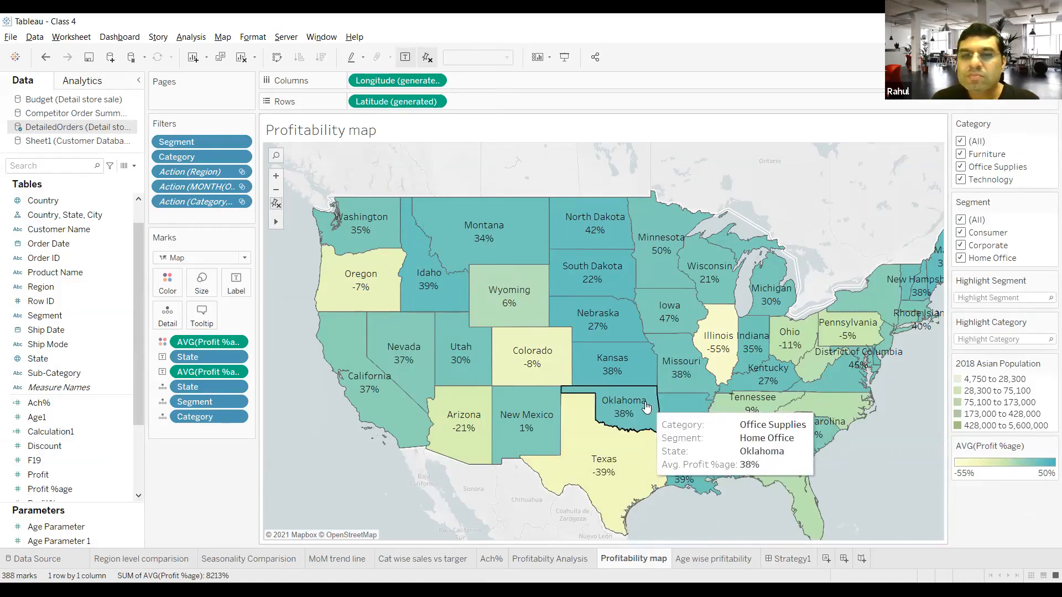
{"action": "mouse_move", "coordinate": [589, 439]}
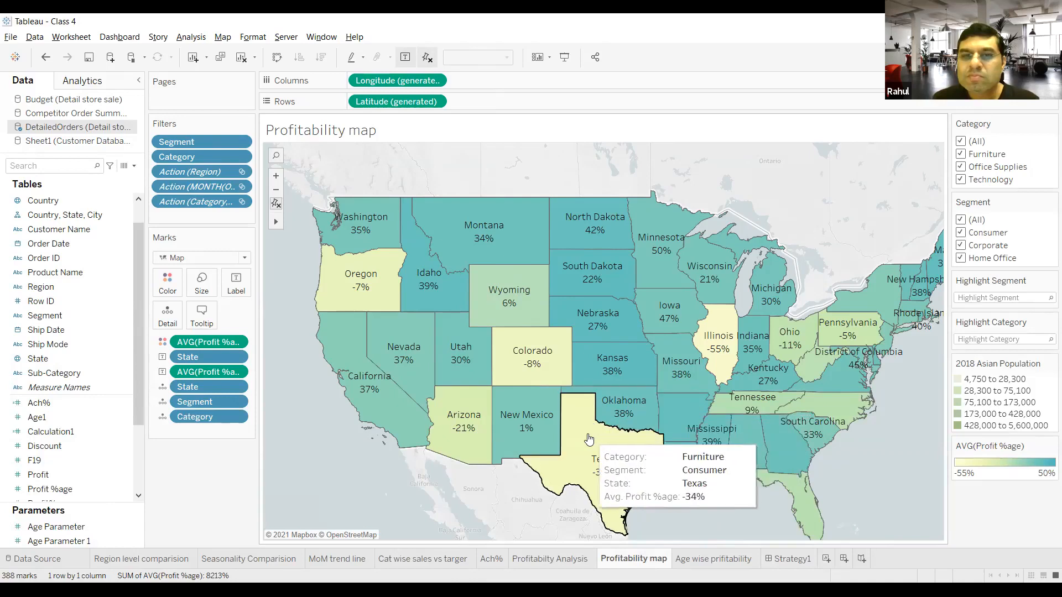
{"action": "mouse_move", "coordinate": [548, 429]}
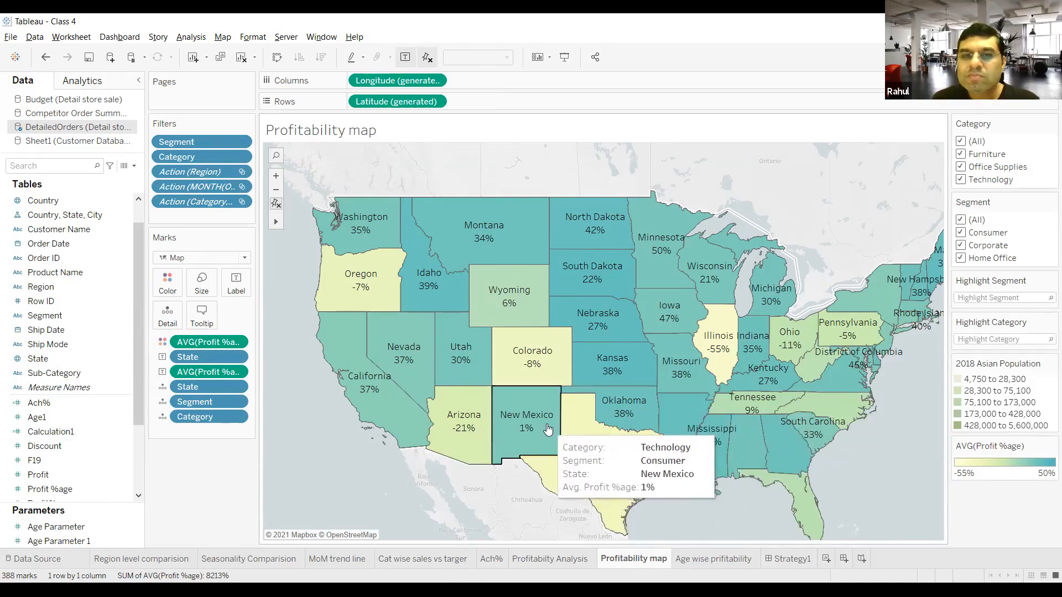
{"action": "mouse_move", "coordinate": [470, 419]}
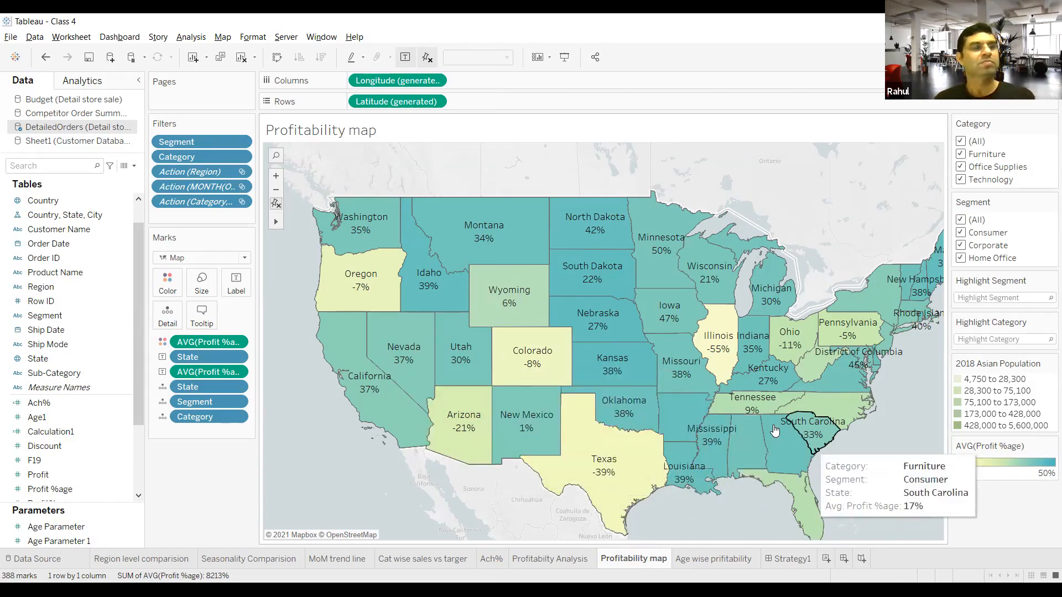
{"action": "mouse_move", "coordinate": [658, 220]}
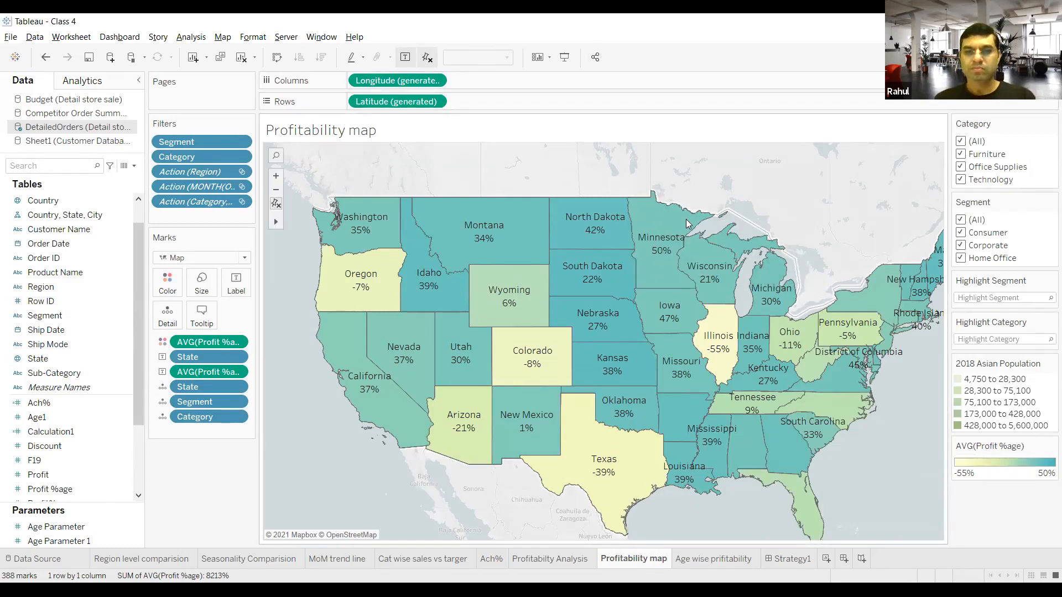
{"action": "left_click", "coordinate": [782, 559]}
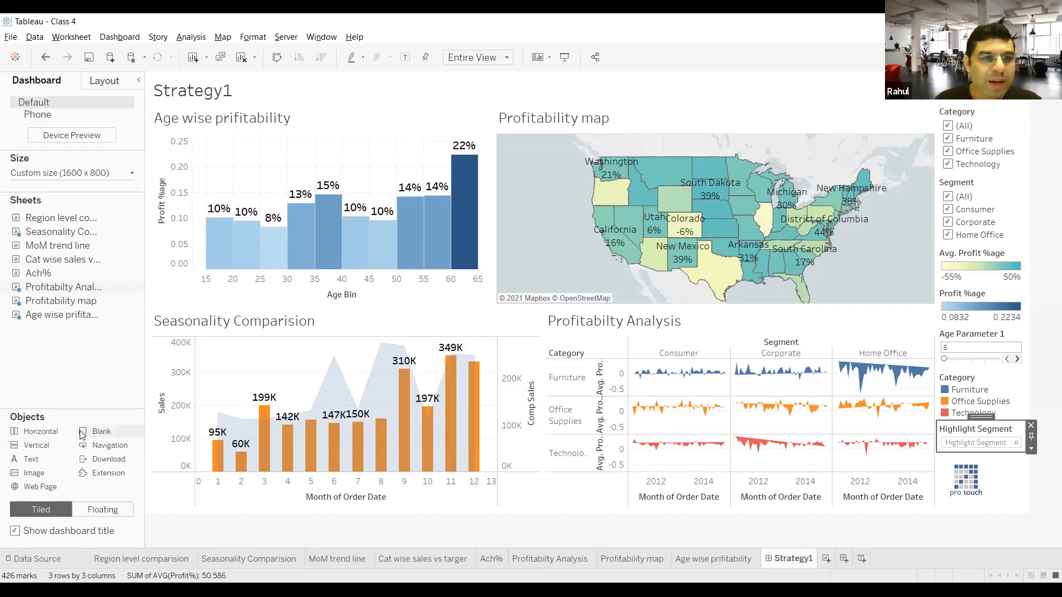
Step: Try adding a blank object and an empty text object beside the Age wise prifitability chart, removing each one
{"action": "mouse_move", "coordinate": [83, 431]}
{"action": "left_mouse_down"}
{"action": "mouse_move", "coordinate": [181, 207]}
{"action": "mouse_move", "coordinate": [201, 198]}
{"action": "mouse_move", "coordinate": [237, 394]}
{"action": "left_mouse_up"}
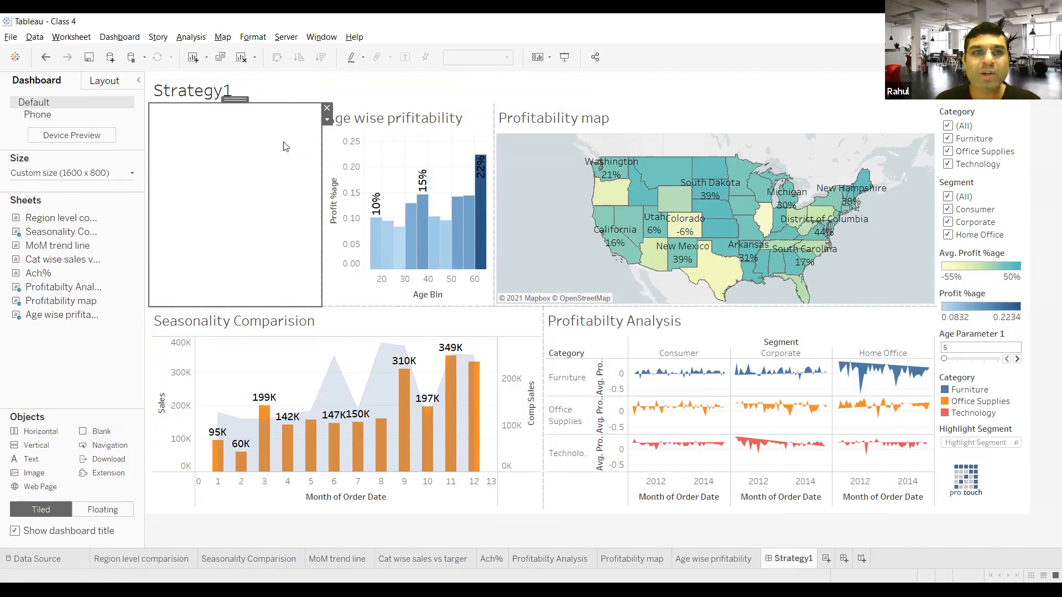
{"action": "left_click", "coordinate": [326, 108]}
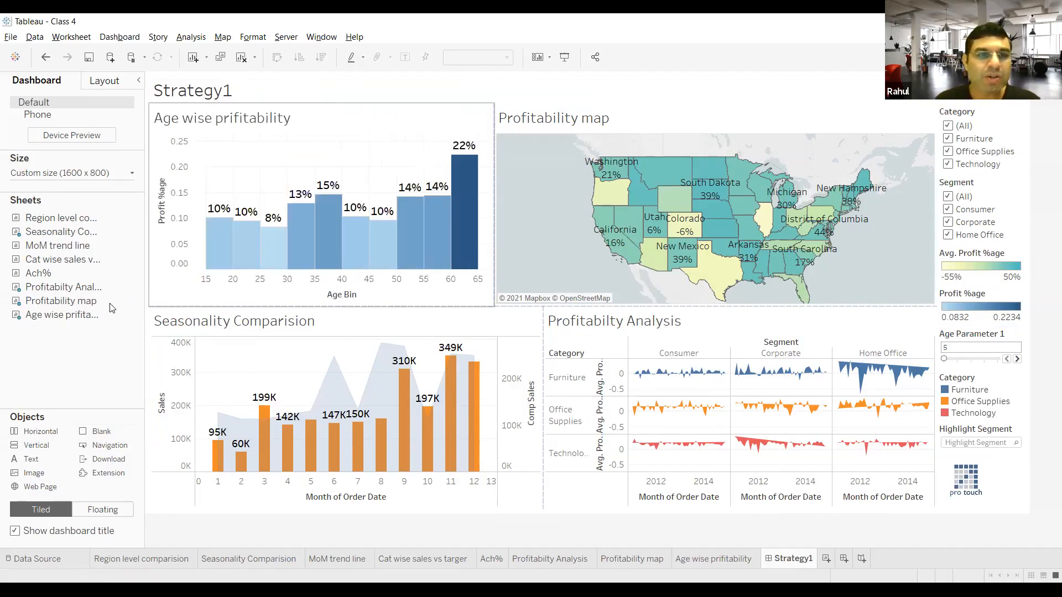
{"action": "left_click_drag", "start_coordinate": [31, 459], "coordinate": [277, 258]}
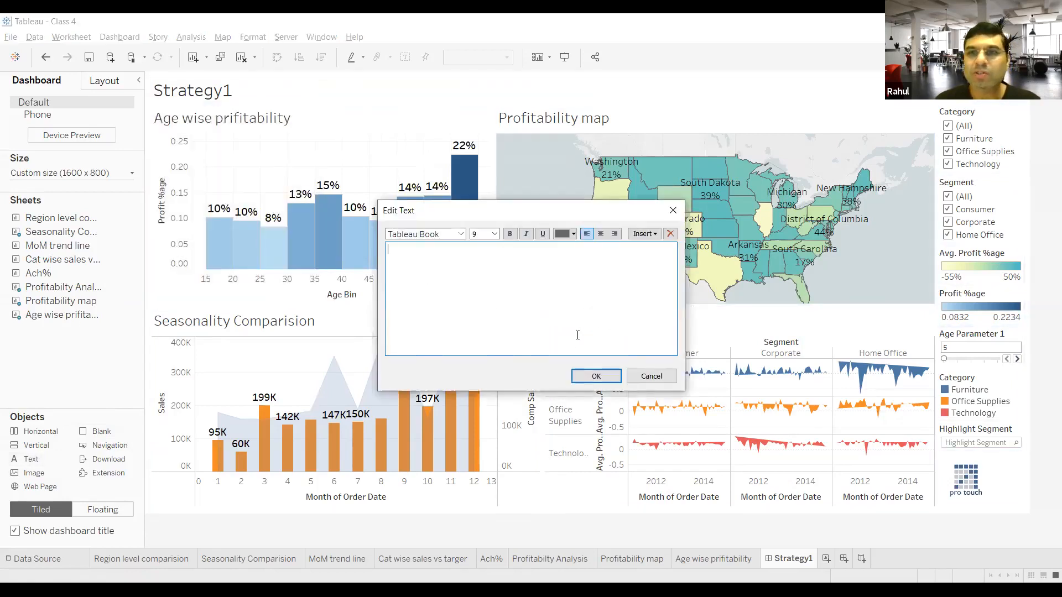
{"action": "left_click", "coordinate": [607, 377]}
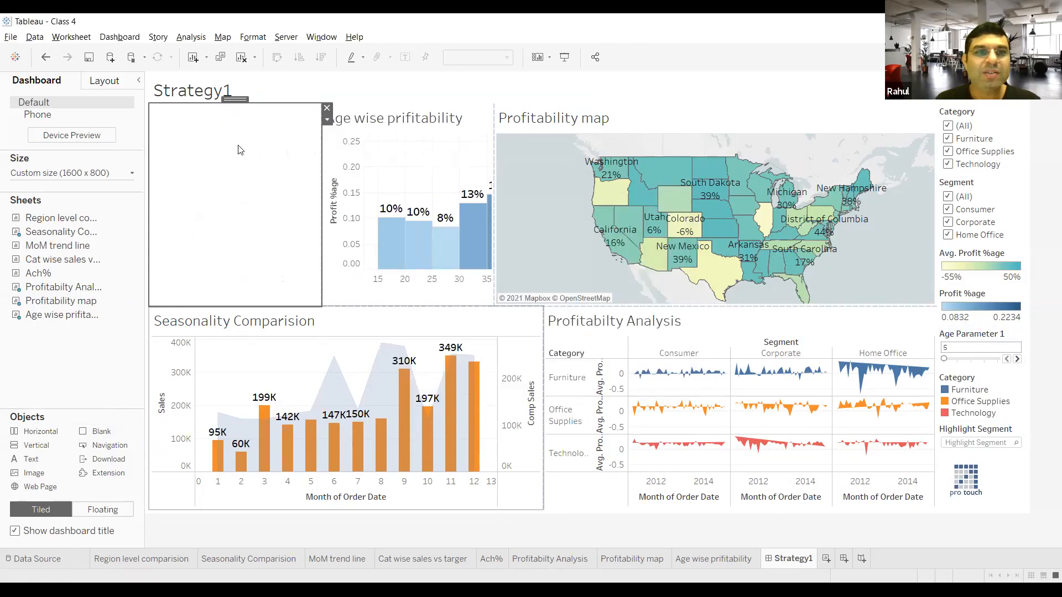
{"action": "left_click", "coordinate": [328, 109]}
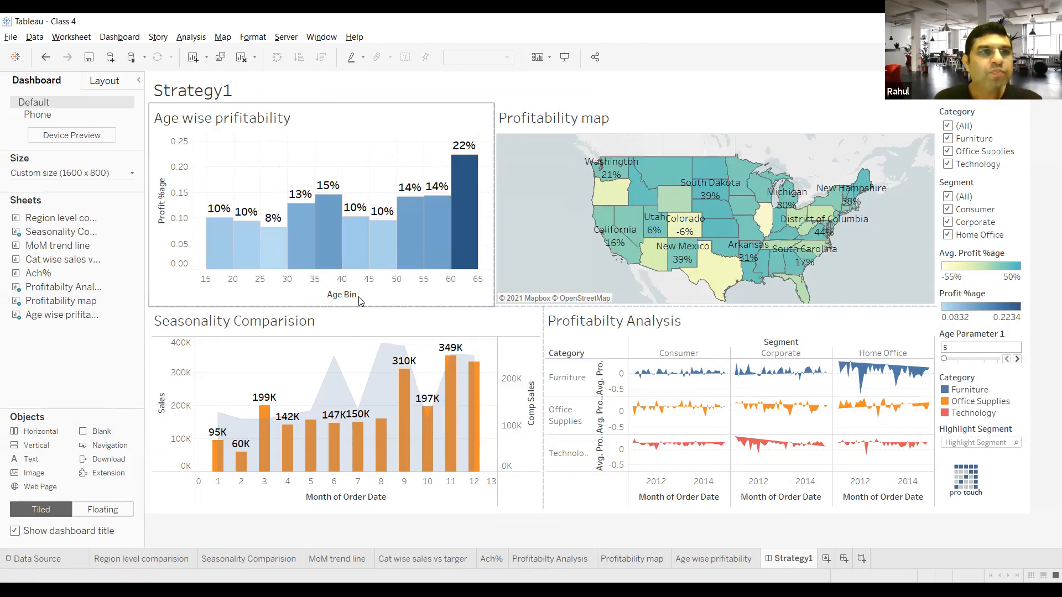
{"action": "left_click", "coordinate": [110, 85]}
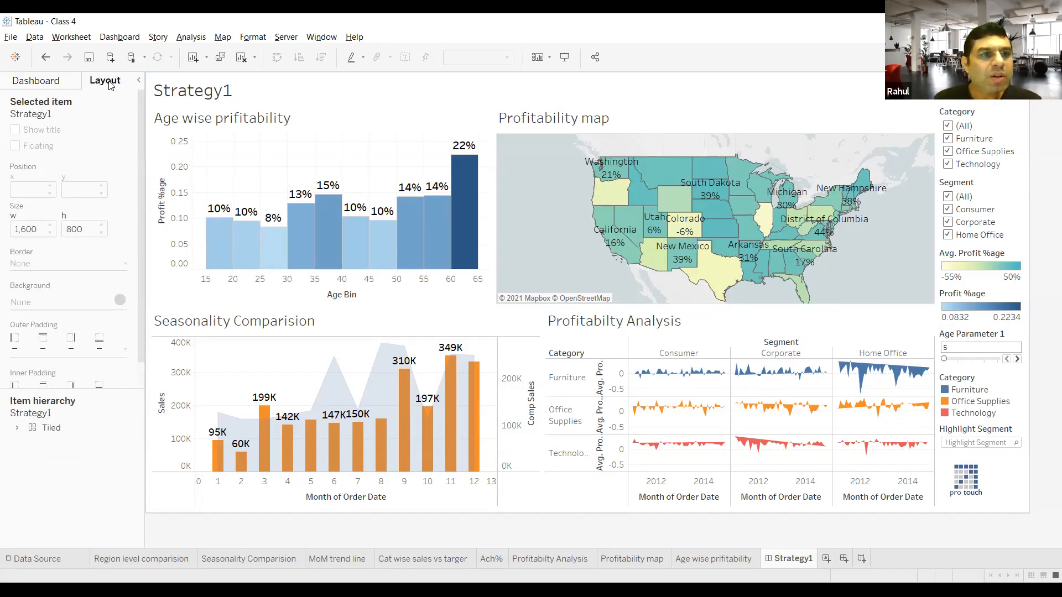
{"action": "left_click", "coordinate": [55, 81]}
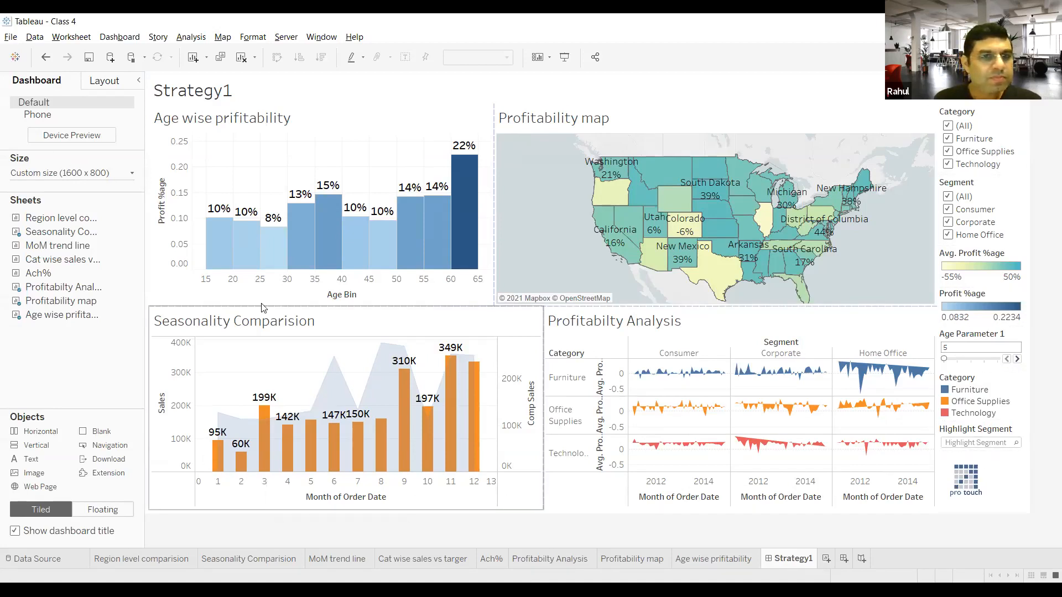
Step: Reset the map view of the Profitability map on the dashboard
{"action": "mouse_move", "coordinate": [329, 231]}
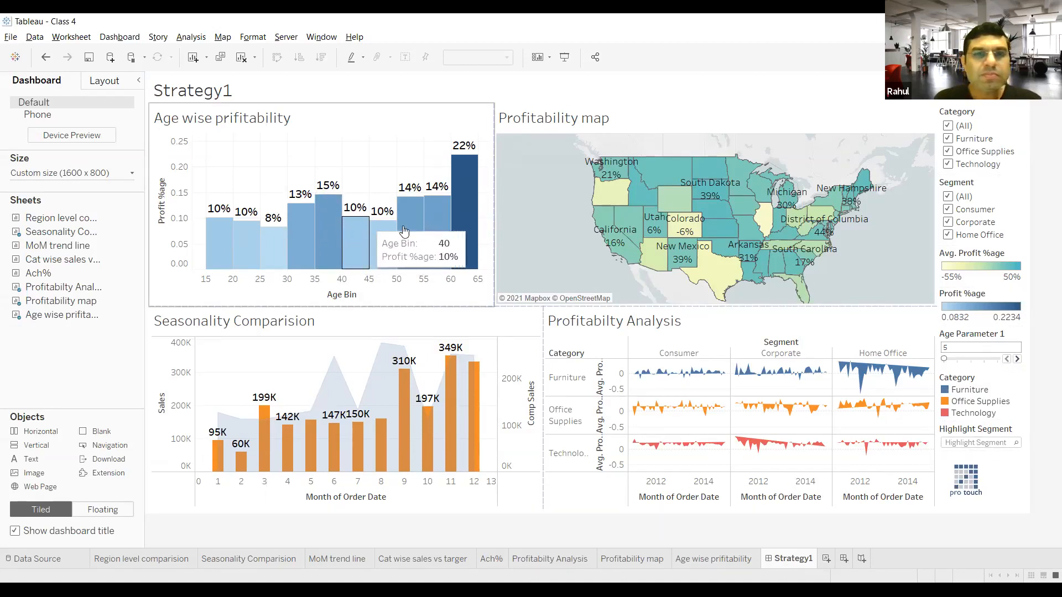
{"action": "mouse_move", "coordinate": [626, 229]}
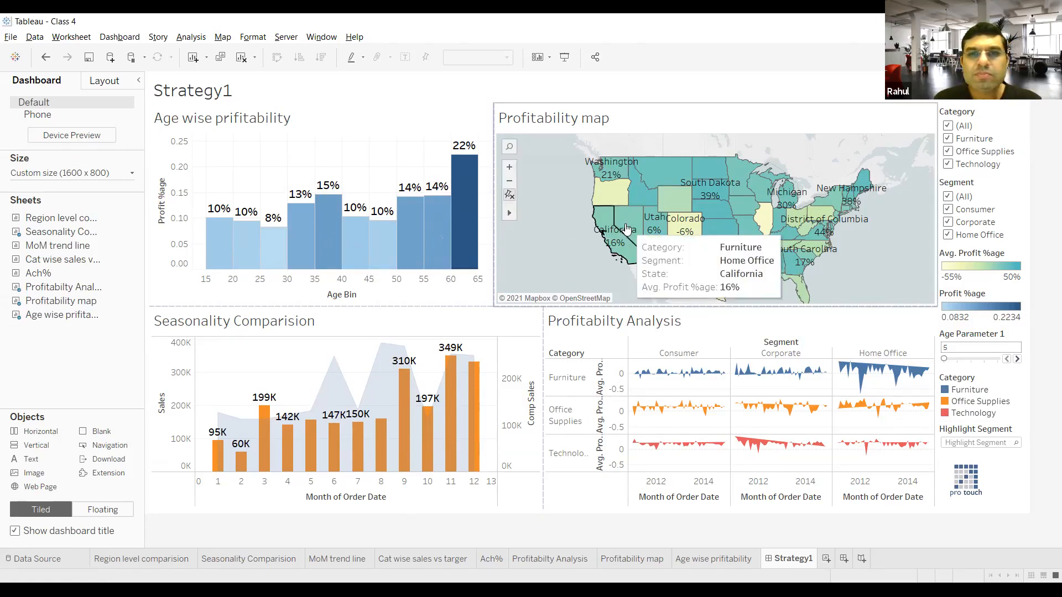
{"action": "mouse_move", "coordinate": [510, 213]}
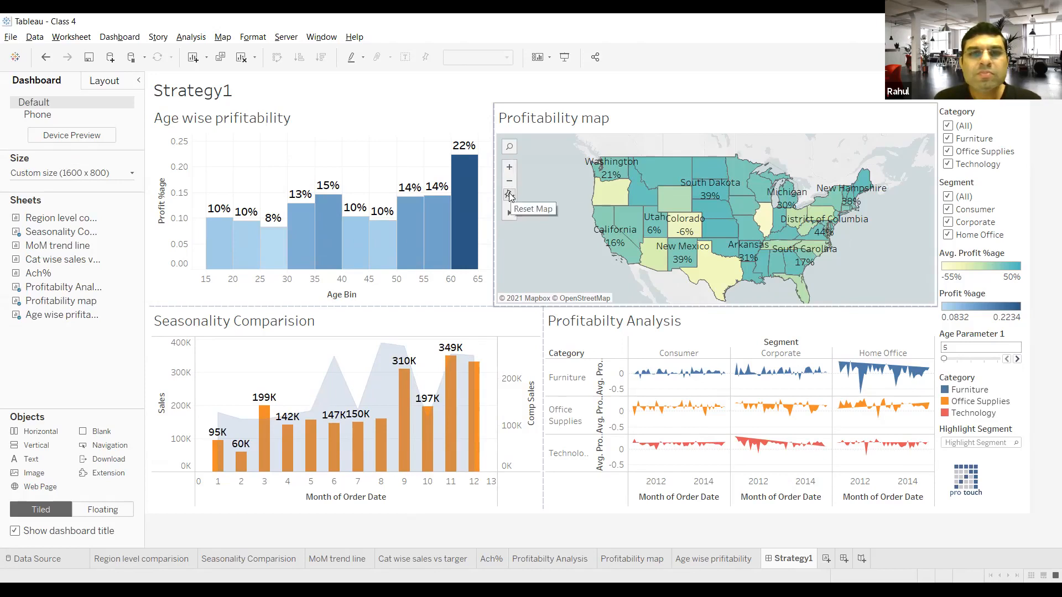
{"action": "left_click", "coordinate": [510, 196]}
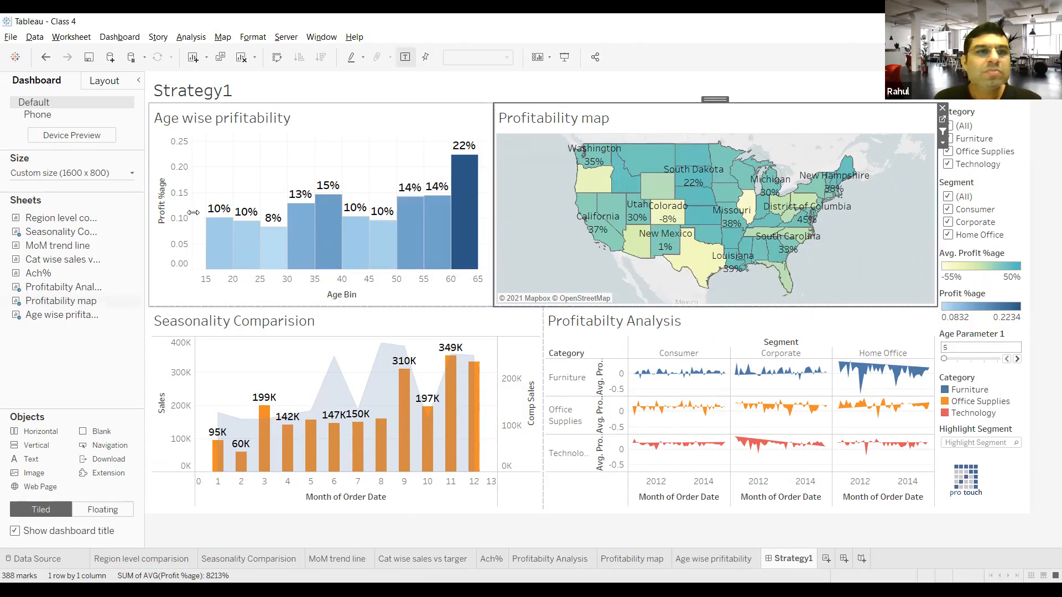
Step: Review the dashboard item options of the Age wise prifitability chart, and close them without changing anything
{"action": "left_click", "coordinate": [477, 119]}
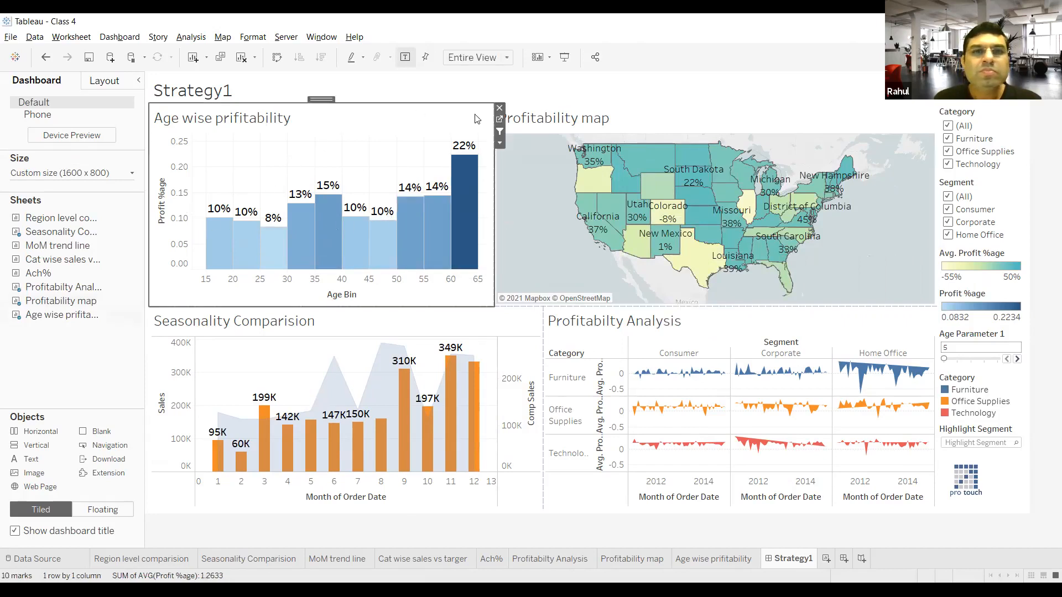
{"action": "left_click", "coordinate": [500, 143]}
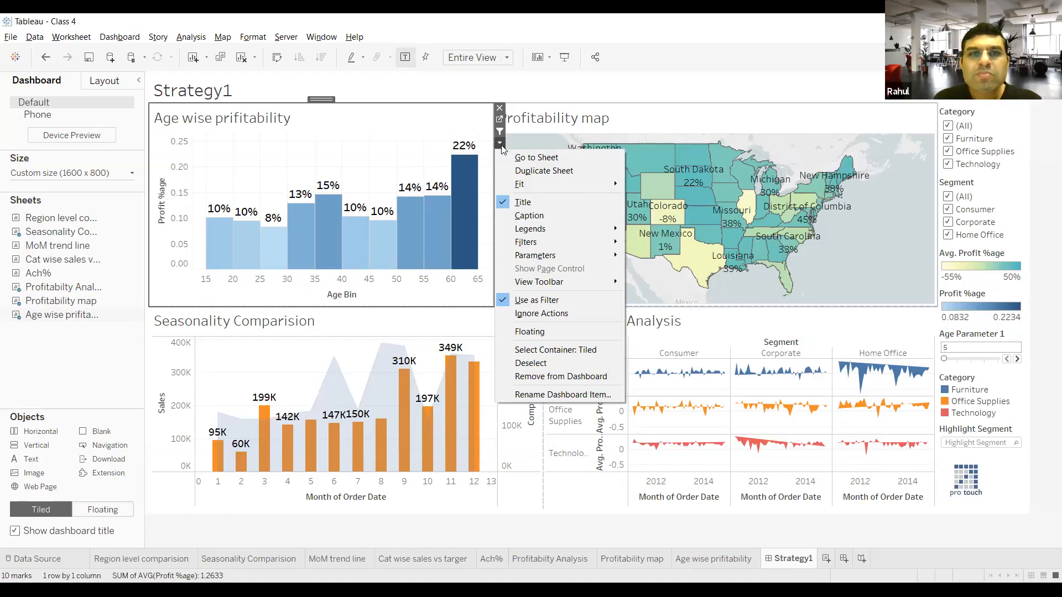
{"action": "left_click", "coordinate": [591, 97]}
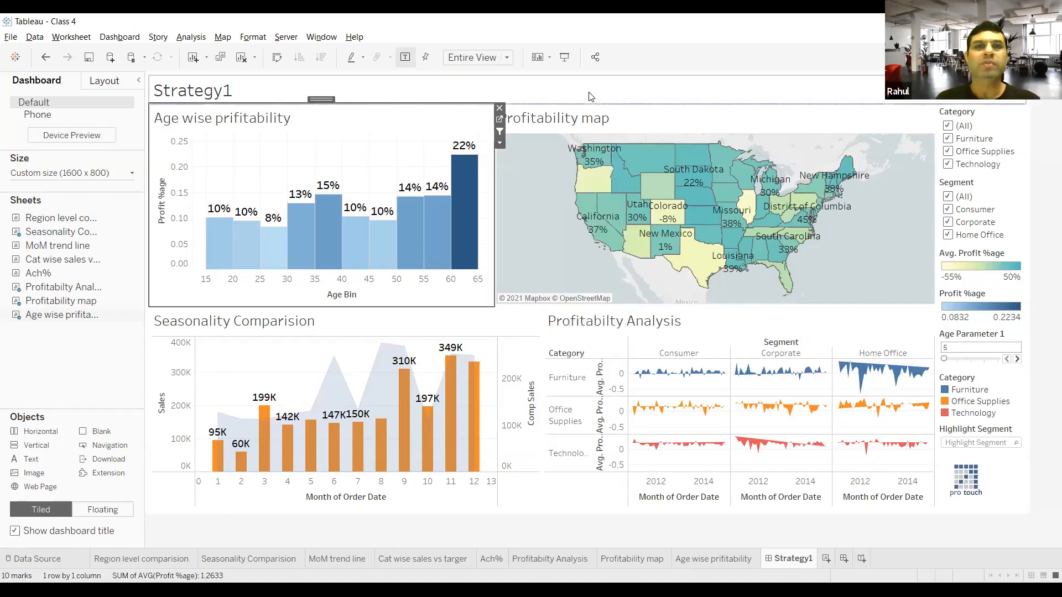
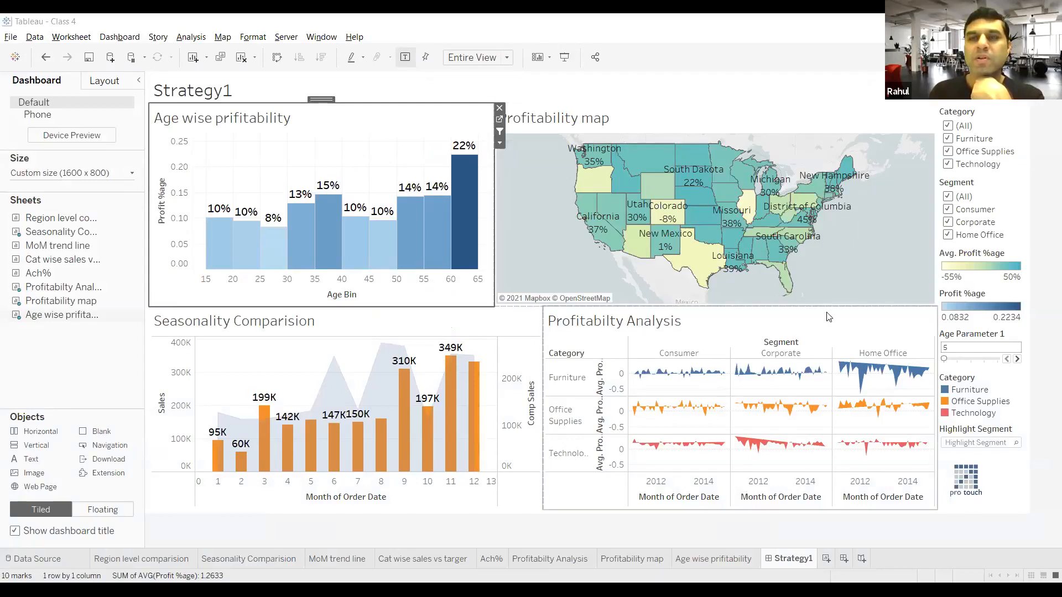
Step: Show the grid on the Strategy1 dashboard and set its grid size to 30 px
{"action": "left_click", "coordinate": [124, 37]}
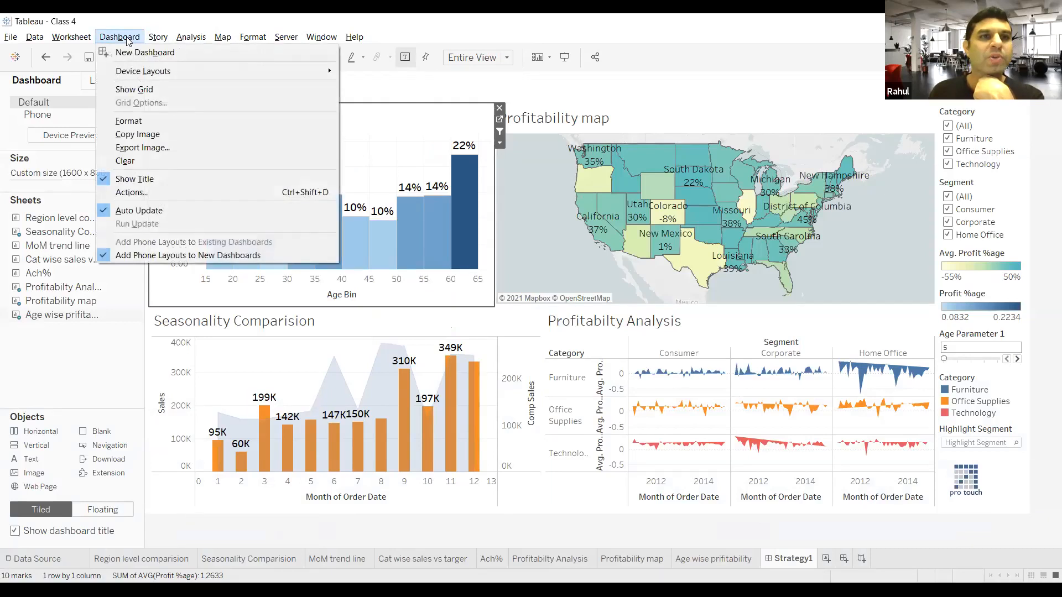
{"action": "left_click", "coordinate": [134, 88]}
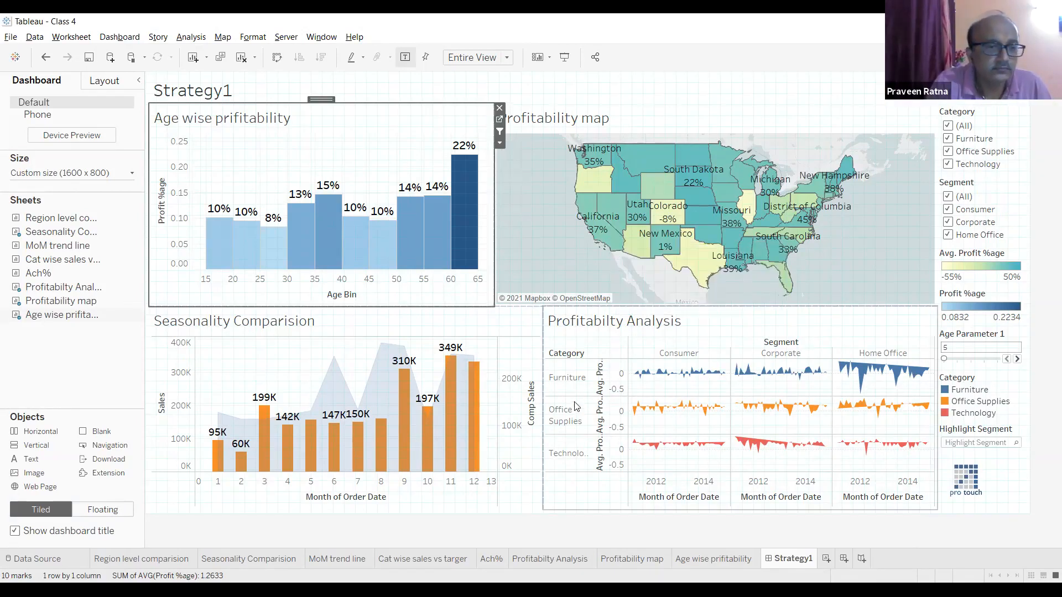
{"action": "left_click", "coordinate": [139, 39]}
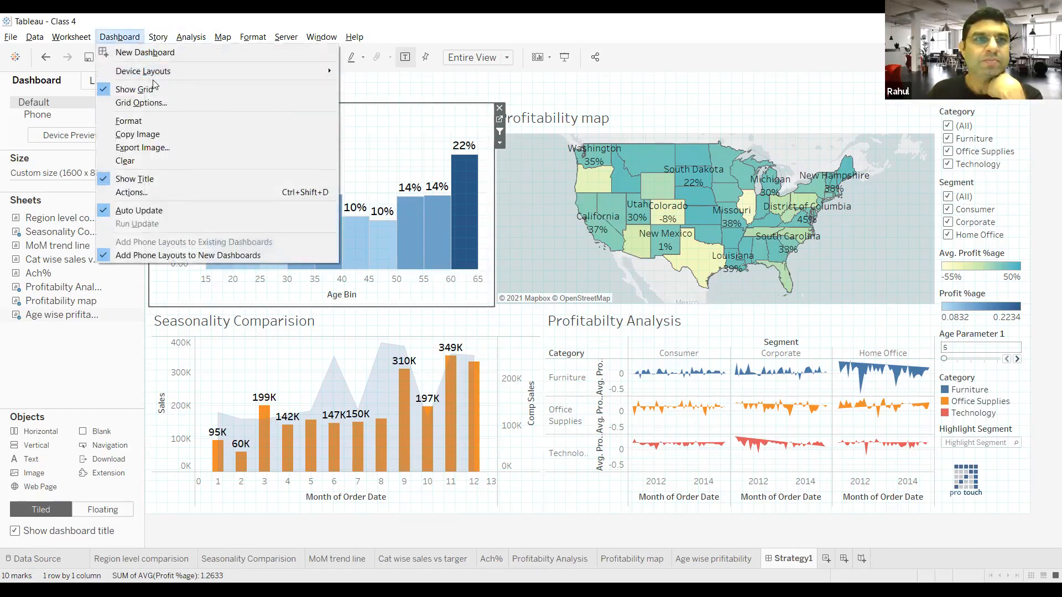
{"action": "left_click", "coordinate": [157, 109]}
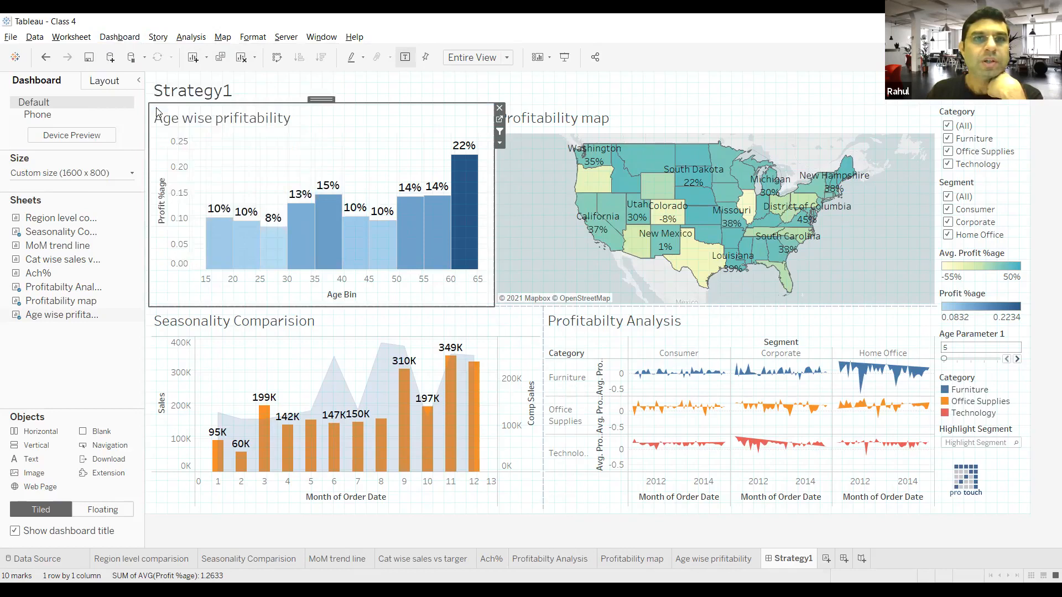
{"action": "left_click", "coordinate": [564, 288]}
{"action": "left_click", "coordinate": [564, 289]}
{"action": "left_click", "coordinate": [564, 289]}
{"action": "left_click", "coordinate": [564, 289]}
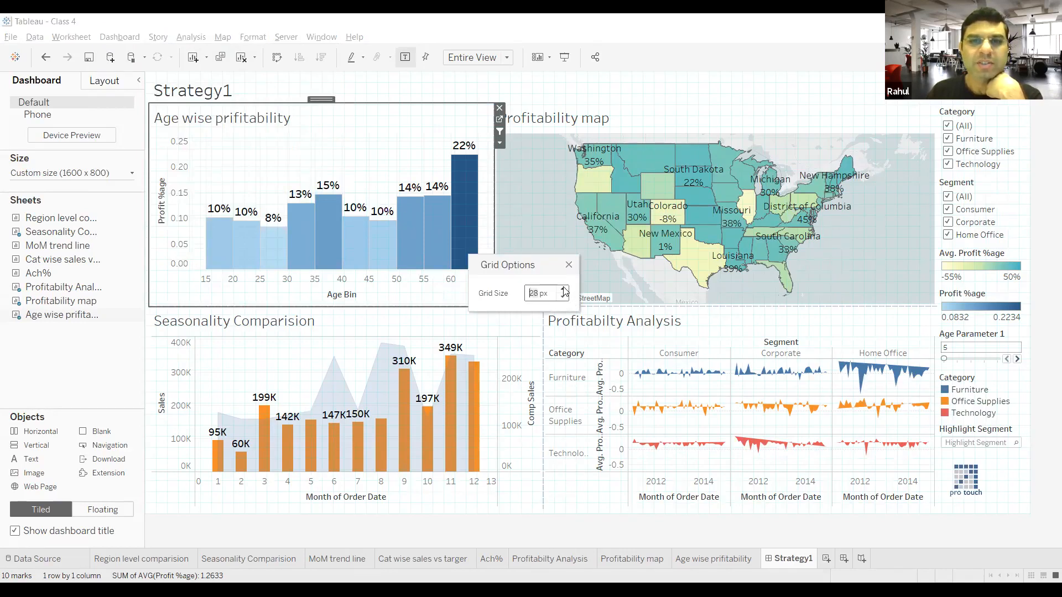
{"action": "left_click", "coordinate": [563, 289]}
{"action": "left_click", "coordinate": [563, 289]}
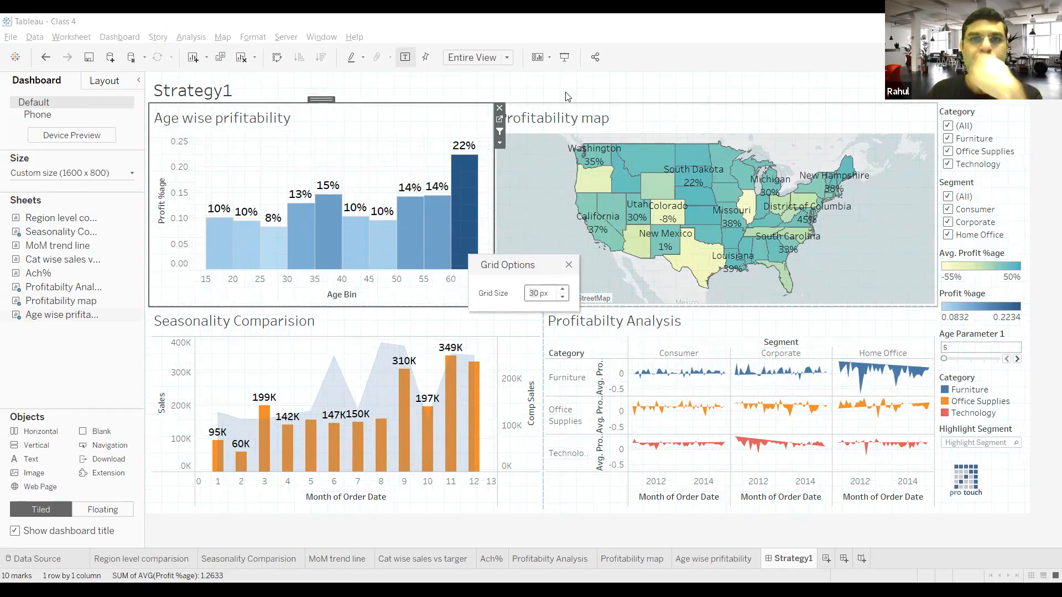
{"action": "left_click", "coordinate": [568, 267]}
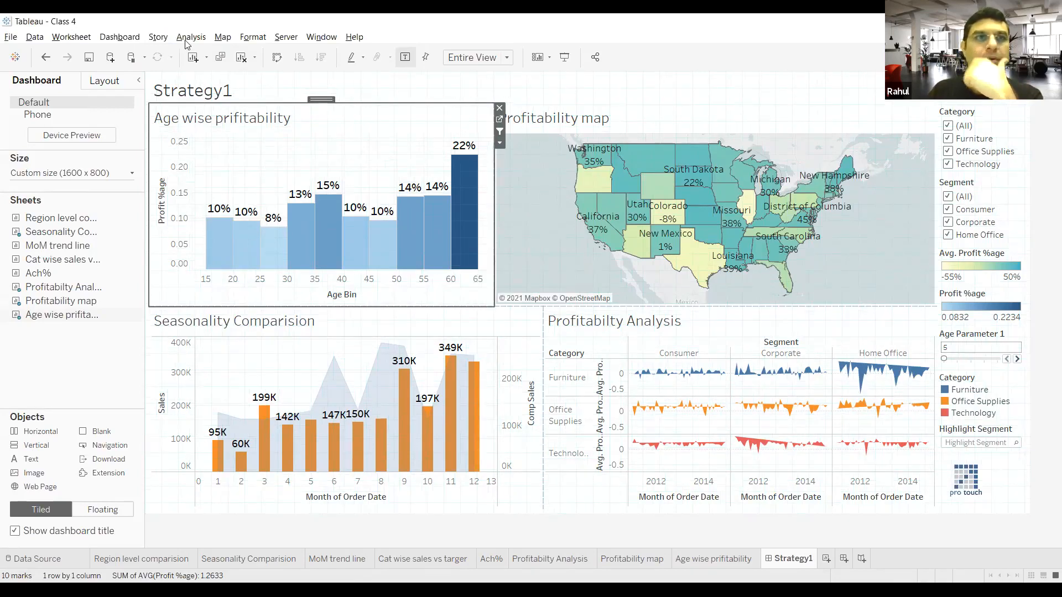
Step: Hide the grid on the Strategy1 dashboard
{"action": "left_click", "coordinate": [138, 40]}
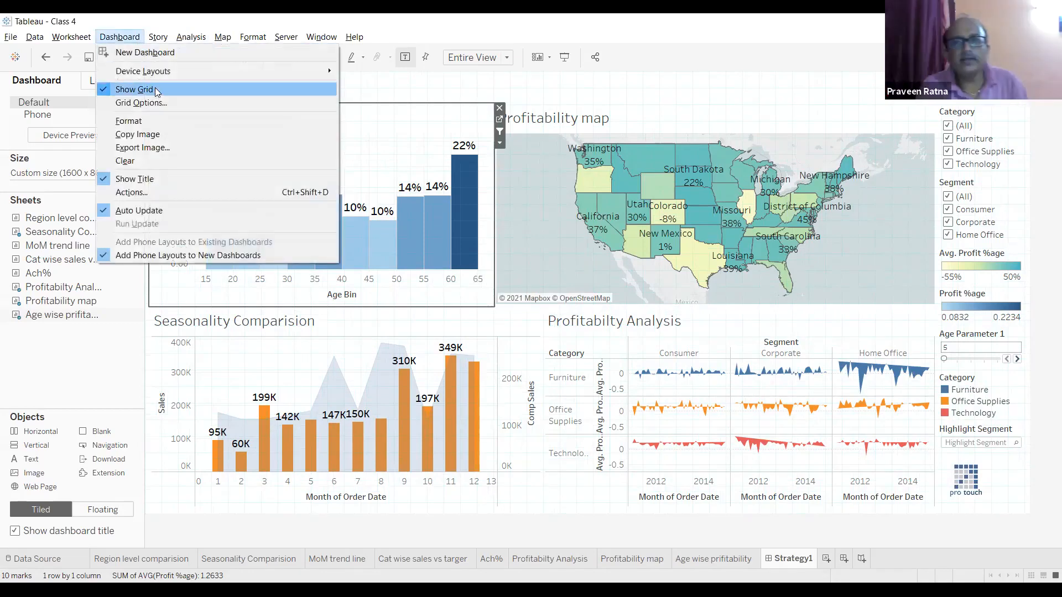
{"action": "mouse_move", "coordinate": [184, 71]}
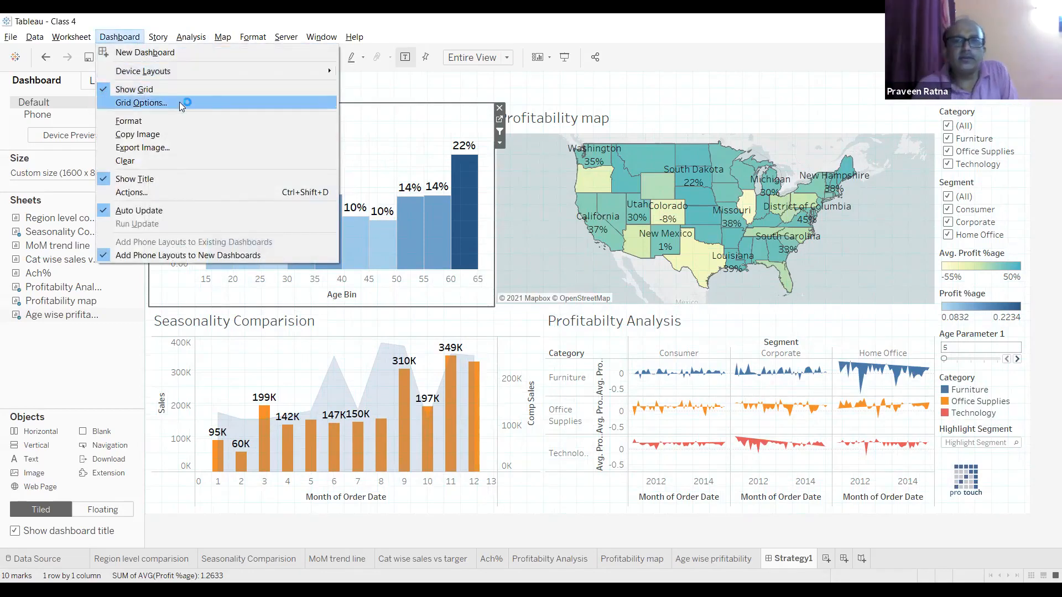
{"action": "left_click", "coordinate": [184, 90]}
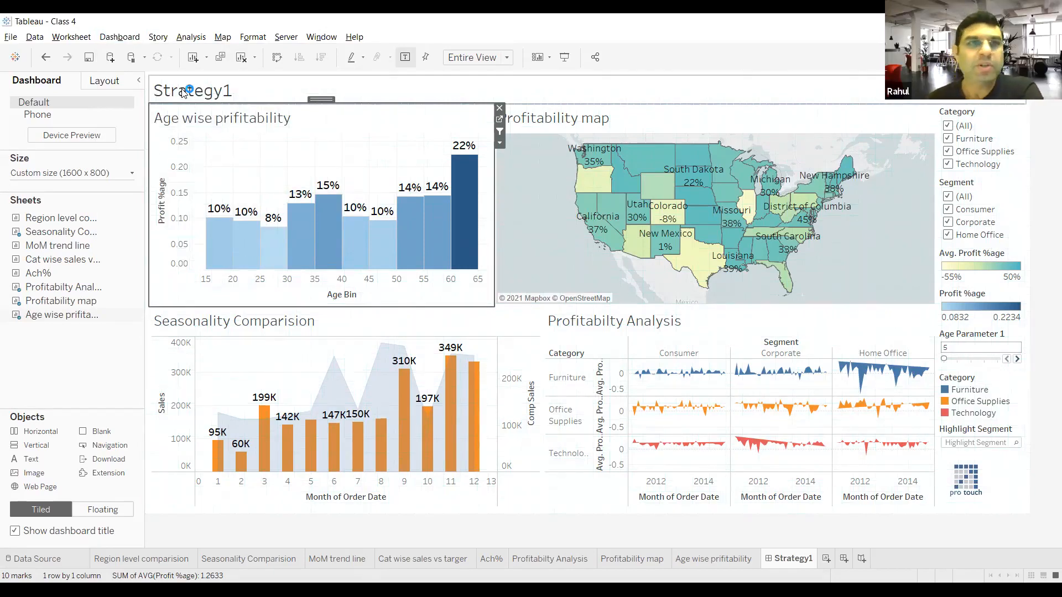
Step: Open the dashboard formatting options and set the default dashboard shading to light blue
{"action": "left_click", "coordinate": [128, 39]}
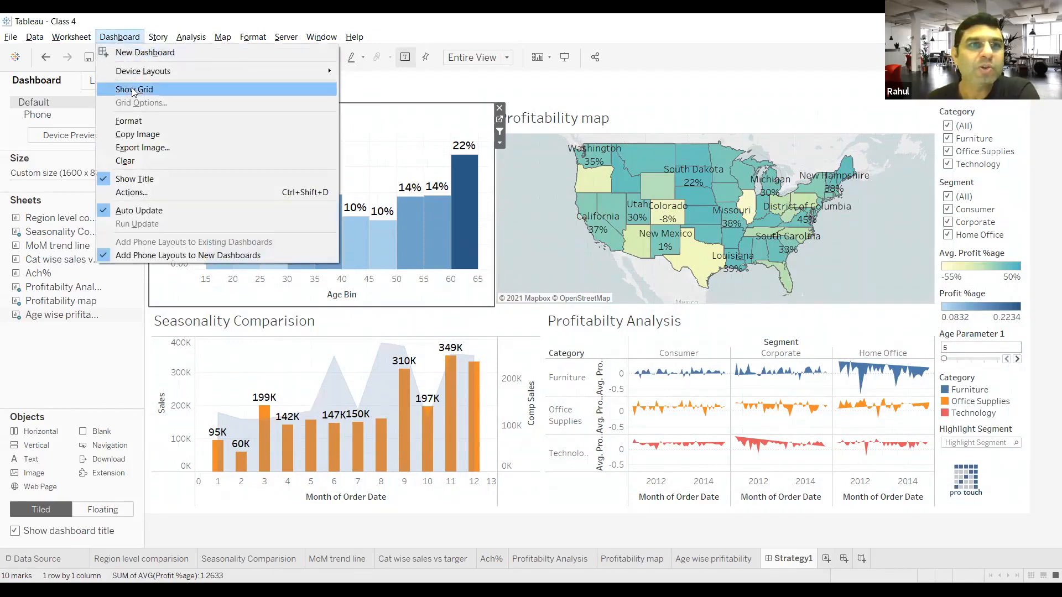
{"action": "left_click", "coordinate": [158, 120]}
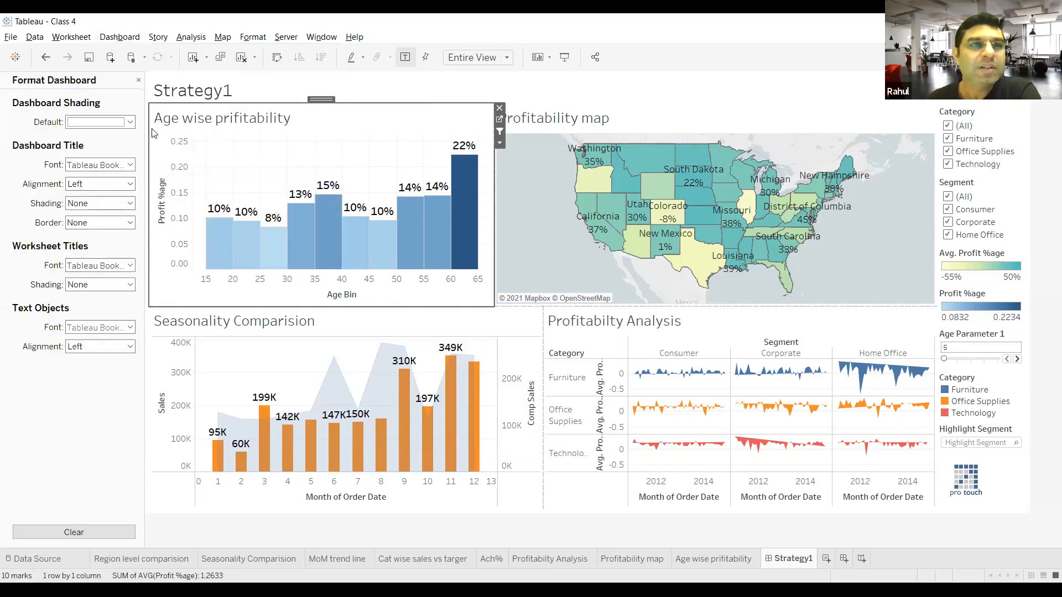
{"action": "left_click", "coordinate": [97, 123]}
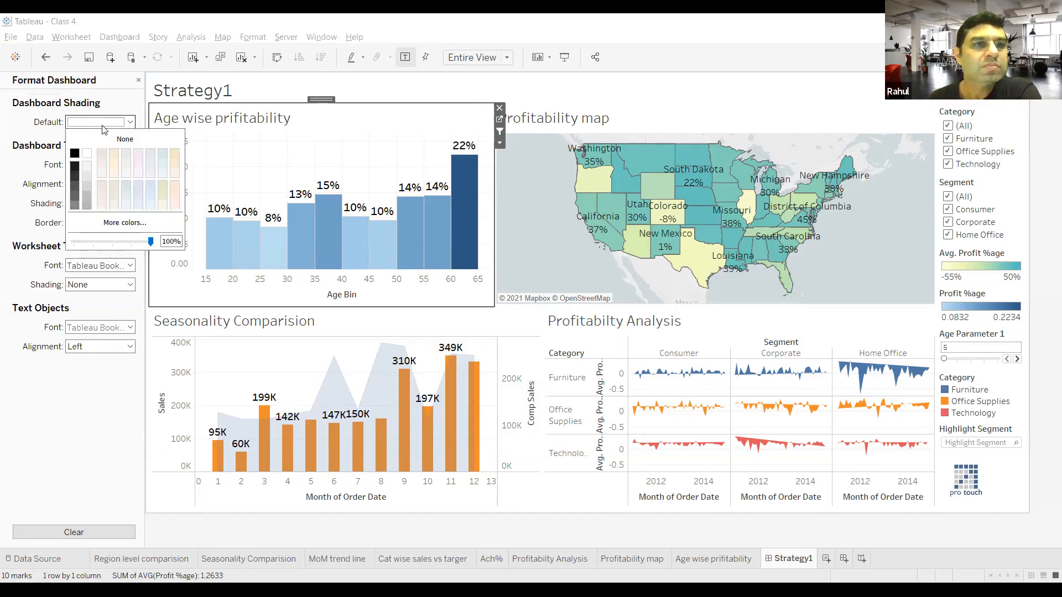
{"action": "left_click", "coordinate": [153, 188]}
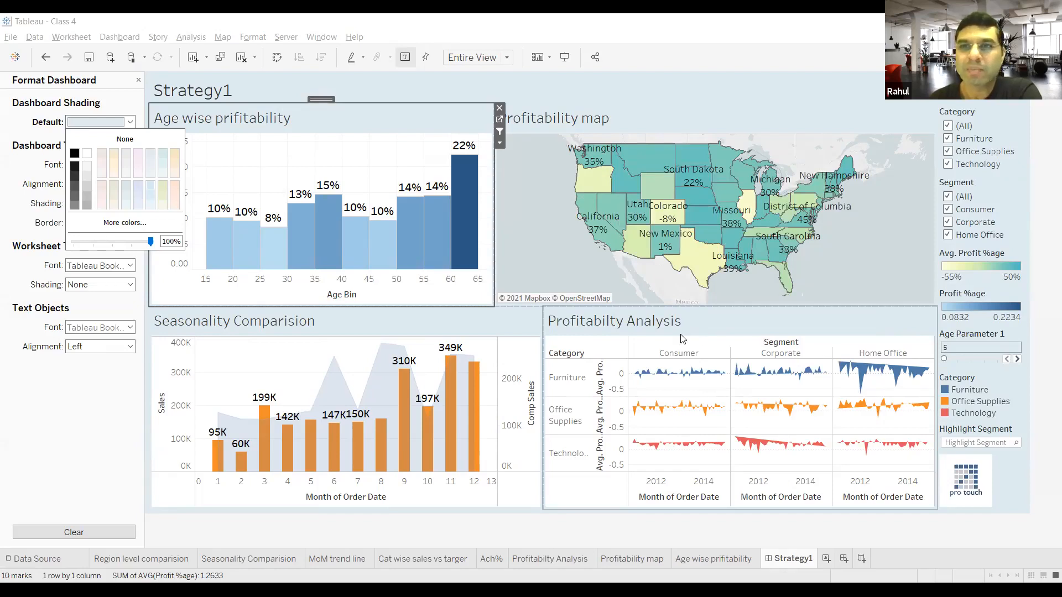
{"action": "left_click", "coordinate": [507, 91]}
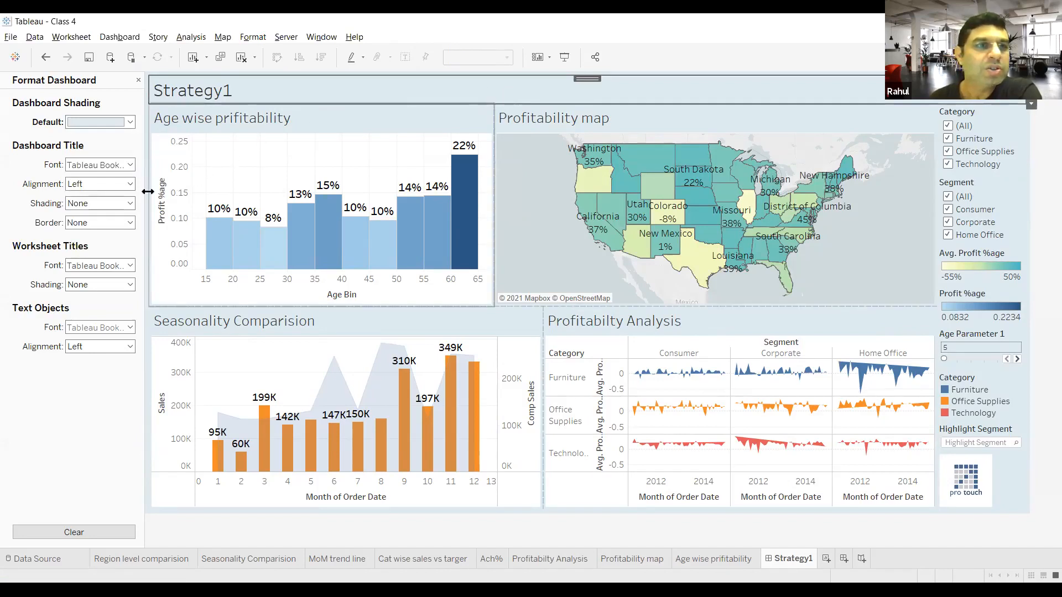
Step: Make the dashboard title bold and black, trying blue first, and keep the Tableau Book font
{"action": "left_click", "coordinate": [106, 166]}
{"action": "left_click", "coordinate": [112, 200]}
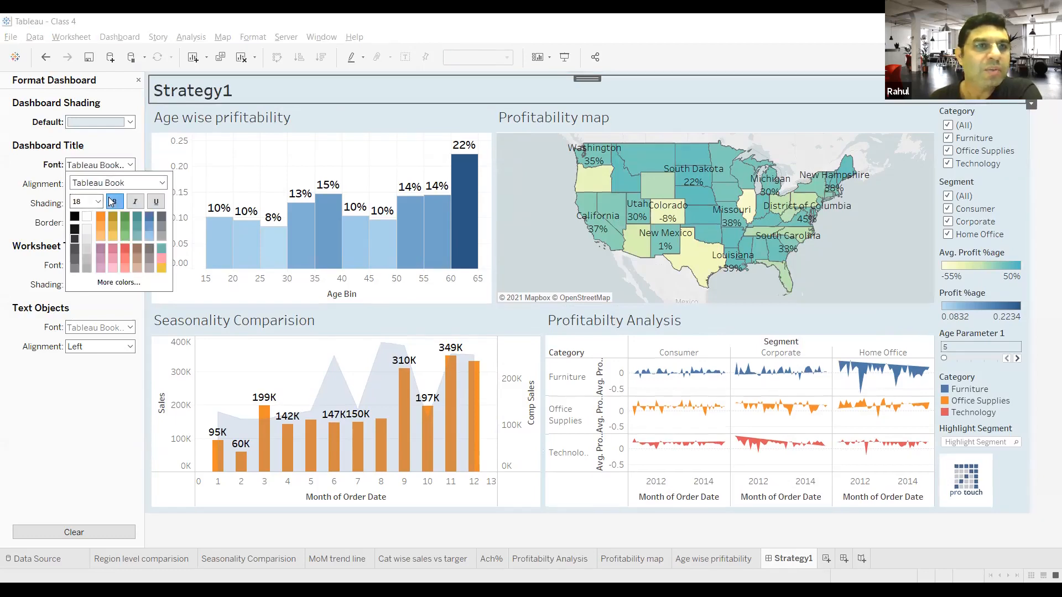
{"action": "left_click", "coordinate": [150, 218]}
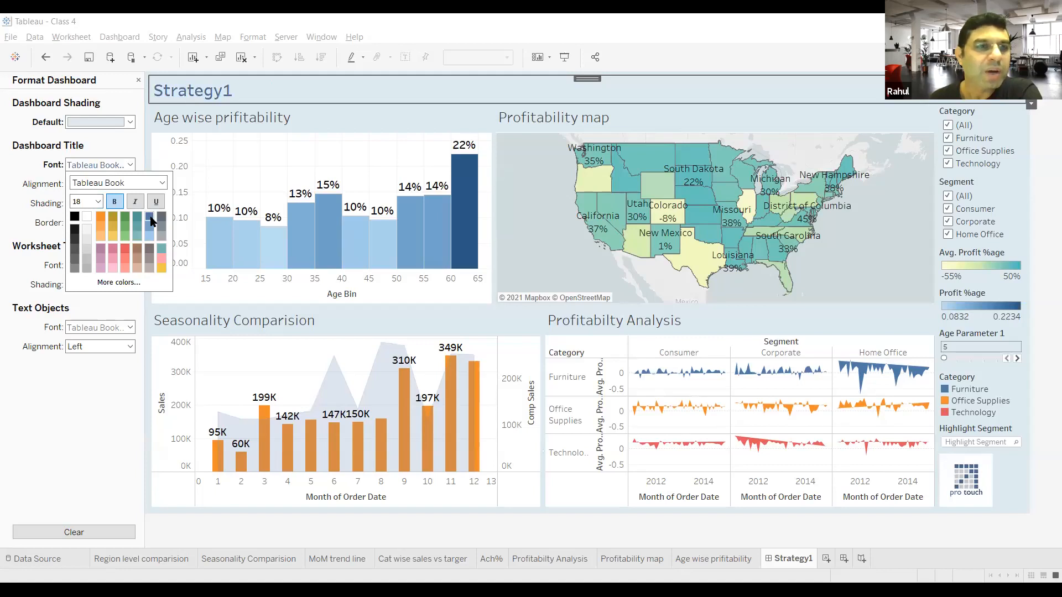
{"action": "left_click", "coordinate": [77, 217]}
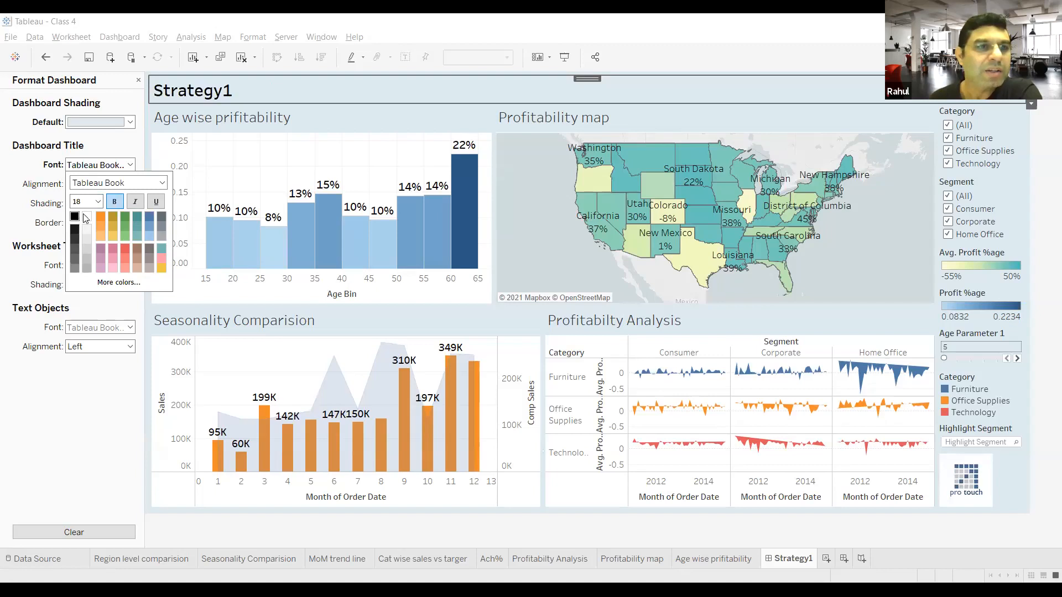
{"action": "left_click", "coordinate": [126, 182]}
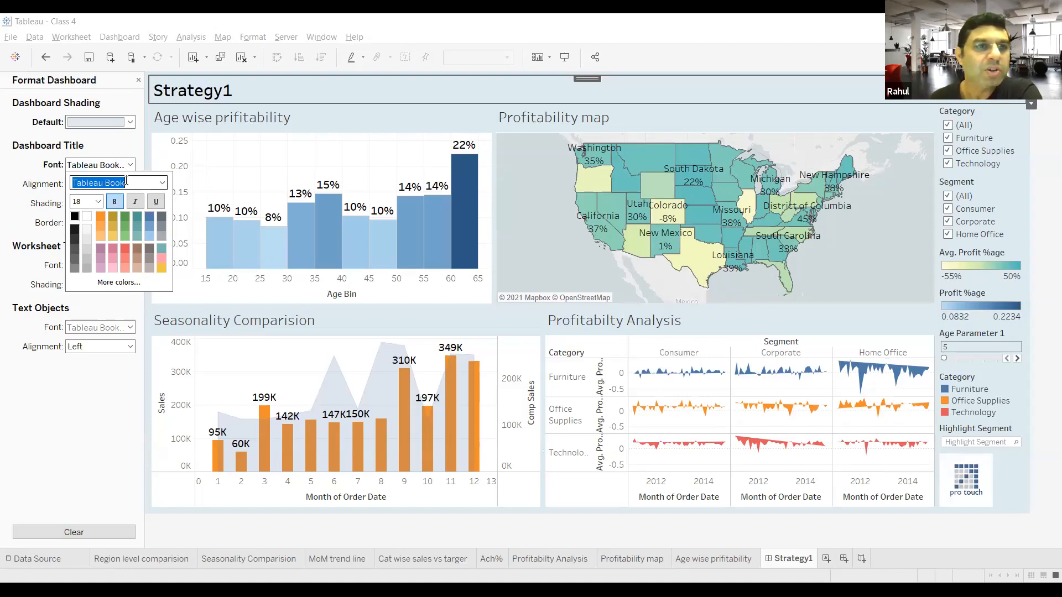
{"action": "left_click", "coordinate": [162, 185]}
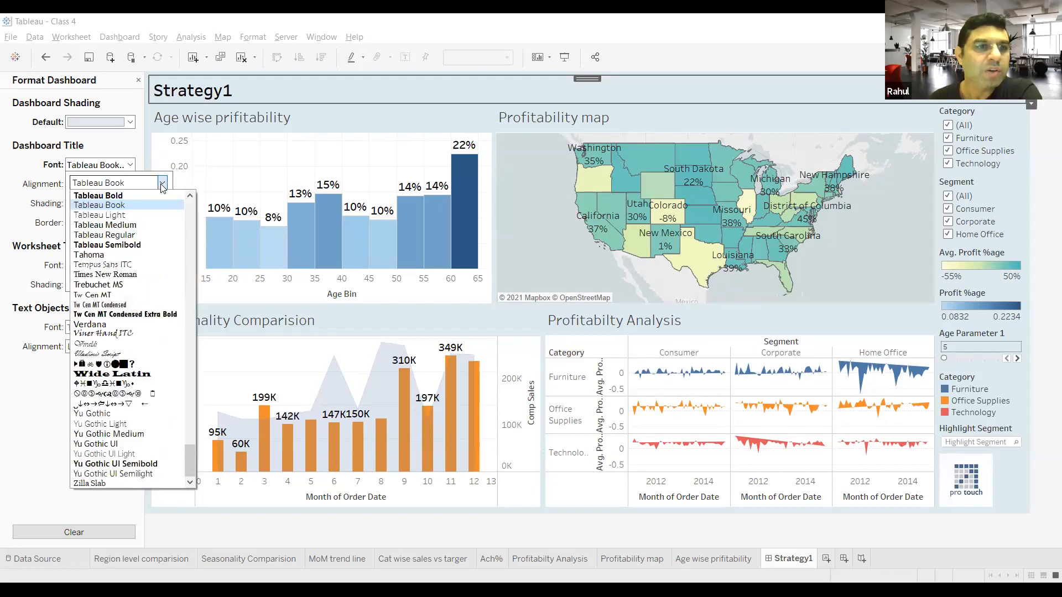
{"action": "left_click", "coordinate": [49, 374]}
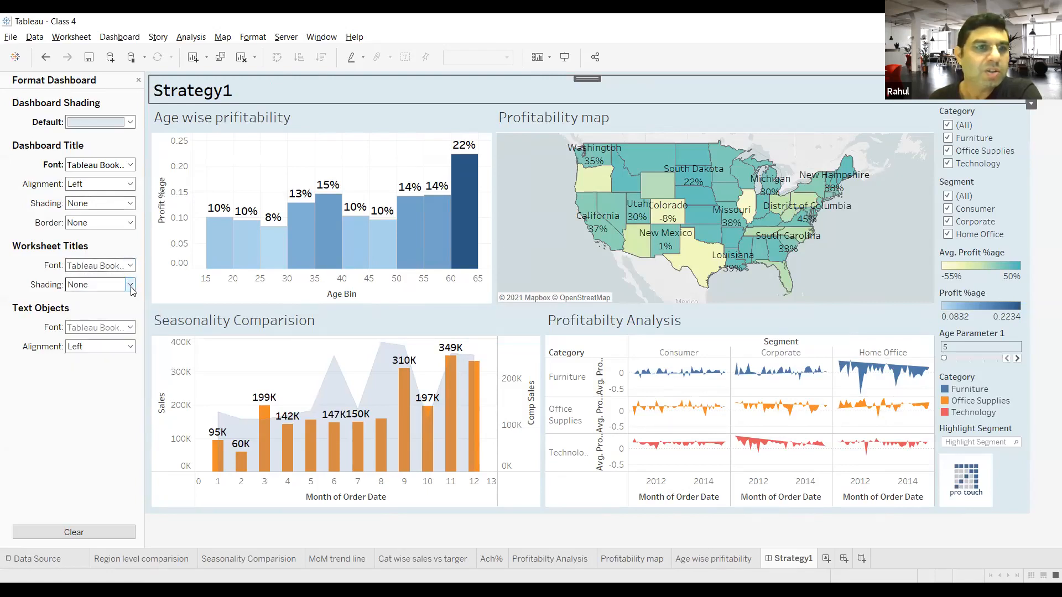
Step: Set the shading of the worksheet titles to light peach
{"action": "left_click", "coordinate": [130, 285]}
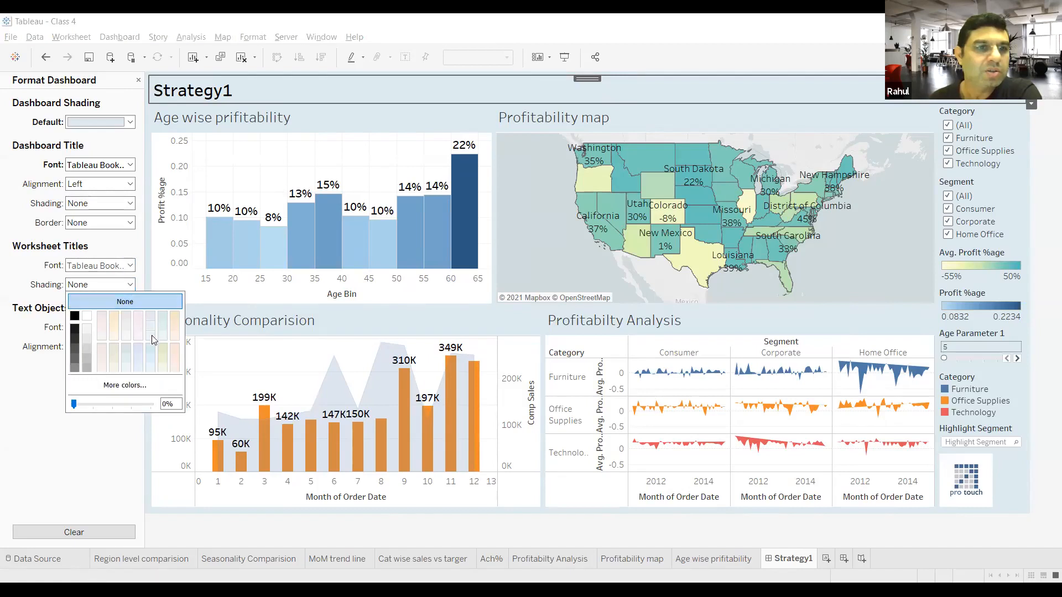
{"action": "left_click", "coordinate": [175, 349]}
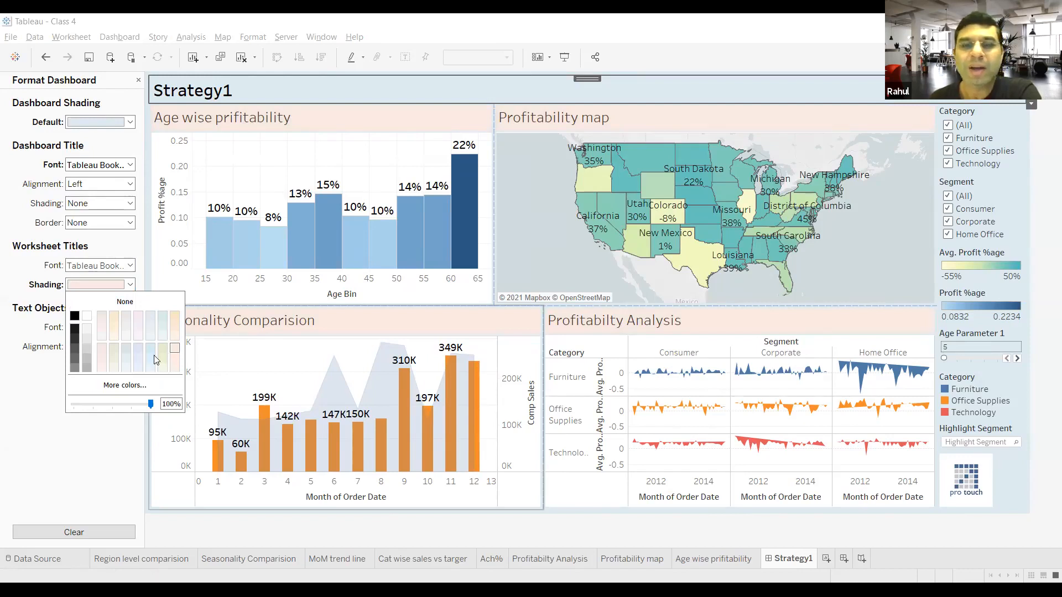
{"action": "left_click", "coordinate": [66, 433]}
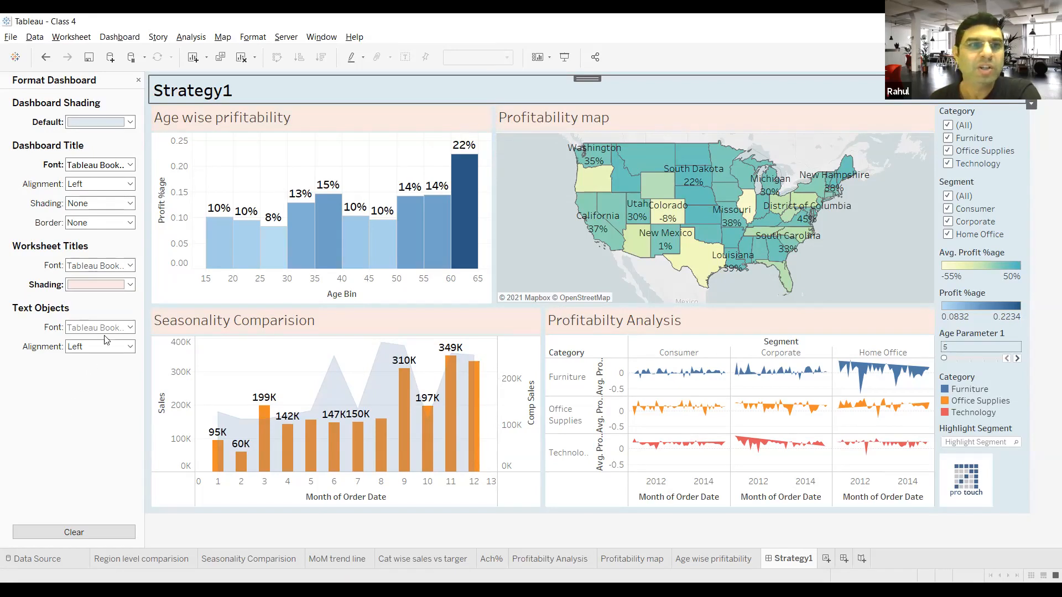
Step: Review the custom color options for the worksheet title shading, and close them without changing anything
{"action": "left_click", "coordinate": [130, 285]}
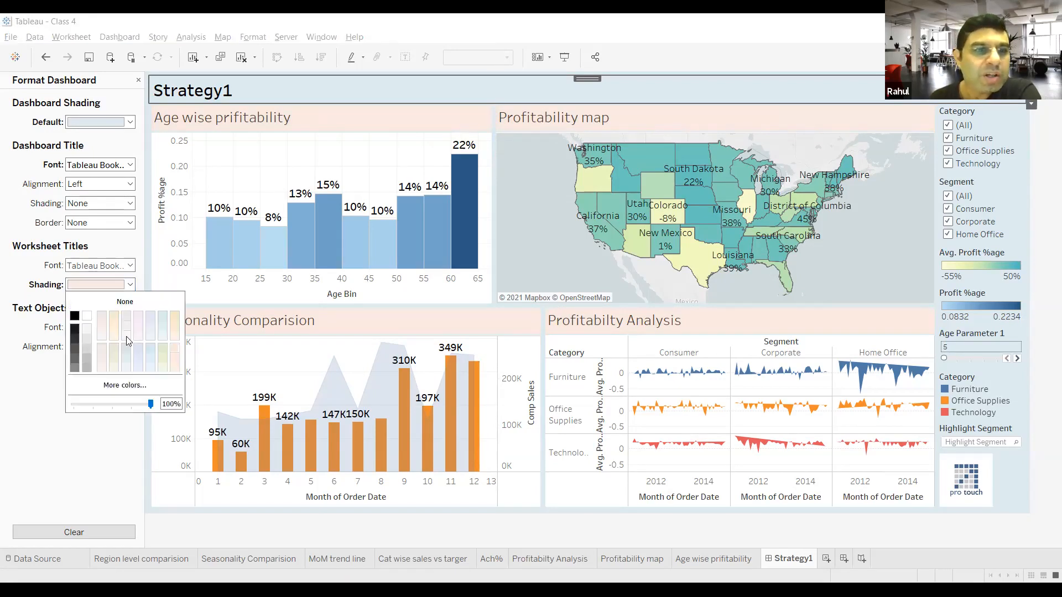
{"action": "left_click", "coordinate": [127, 380]}
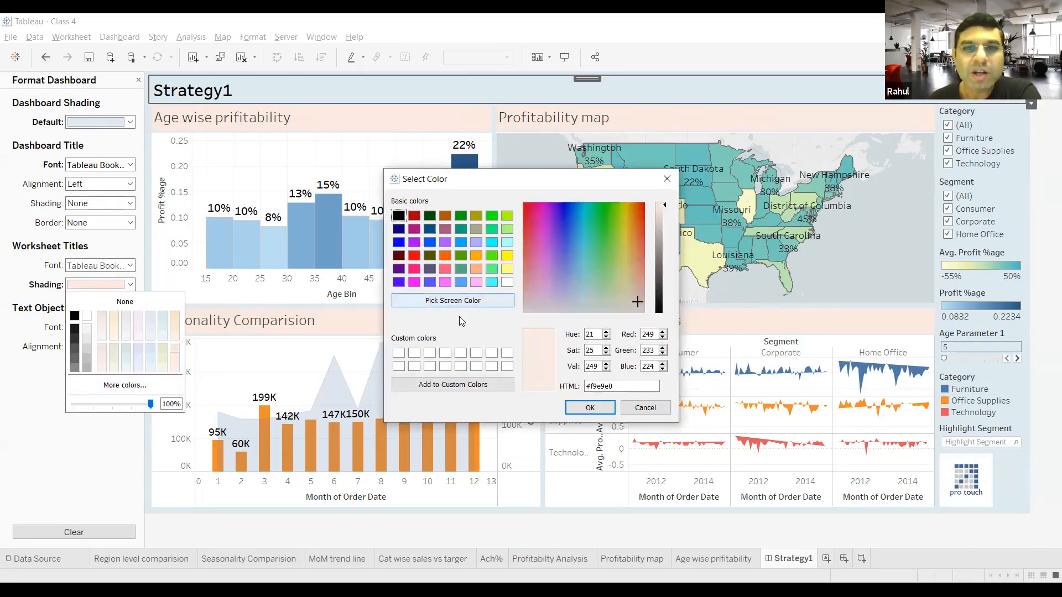
{"action": "left_click", "coordinate": [645, 407]}
{"action": "left_click", "coordinate": [107, 433]}
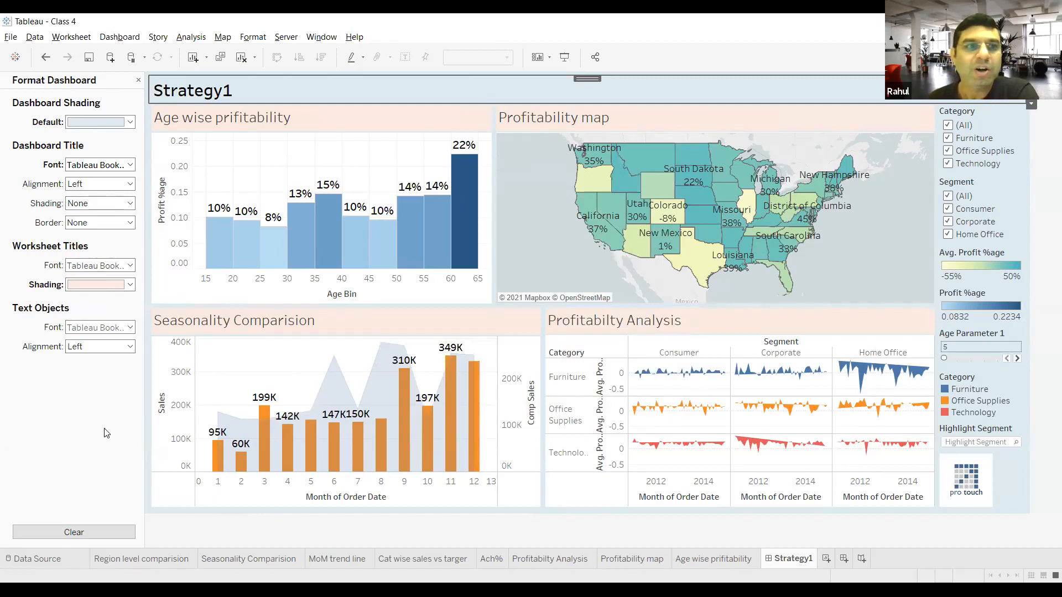
Step: Set the horizontal alignment of the dashboard's text objects to center
{"action": "left_click", "coordinate": [114, 347]}
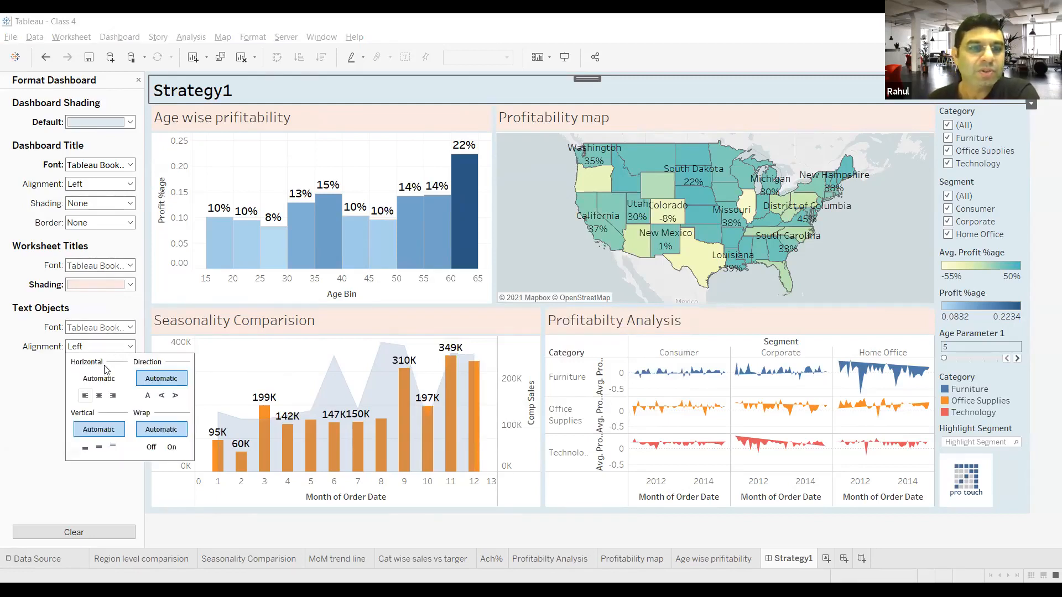
{"action": "left_click", "coordinate": [99, 396]}
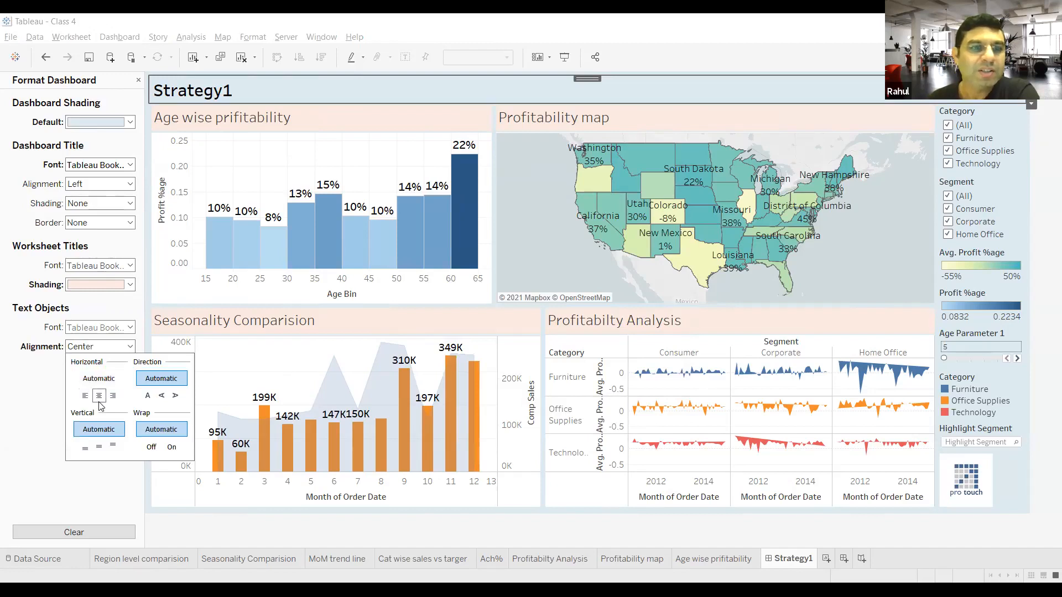
{"action": "left_click", "coordinate": [92, 471]}
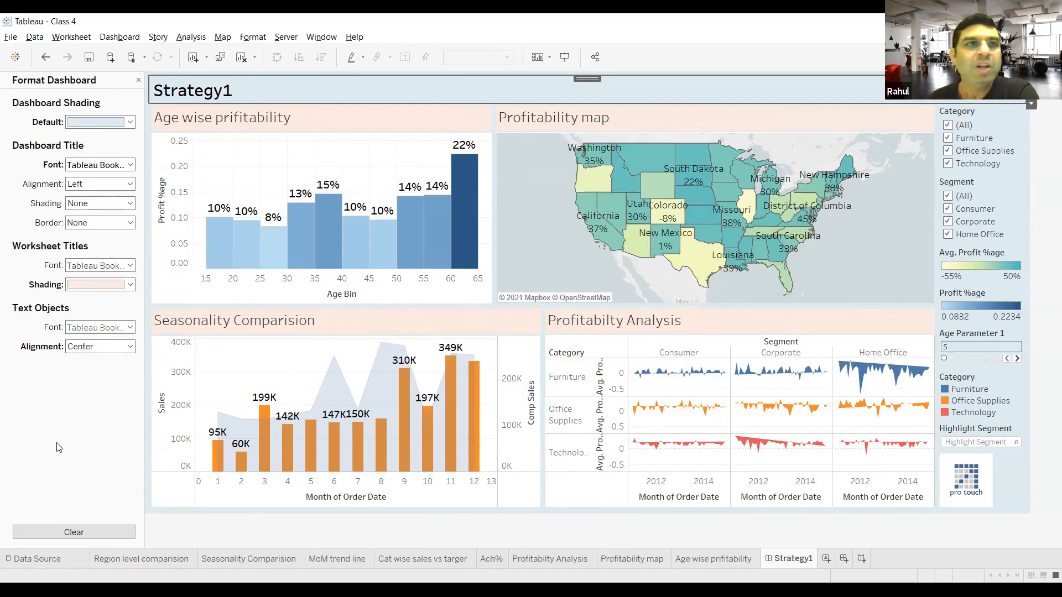
{"action": "left_click", "coordinate": [137, 42]}
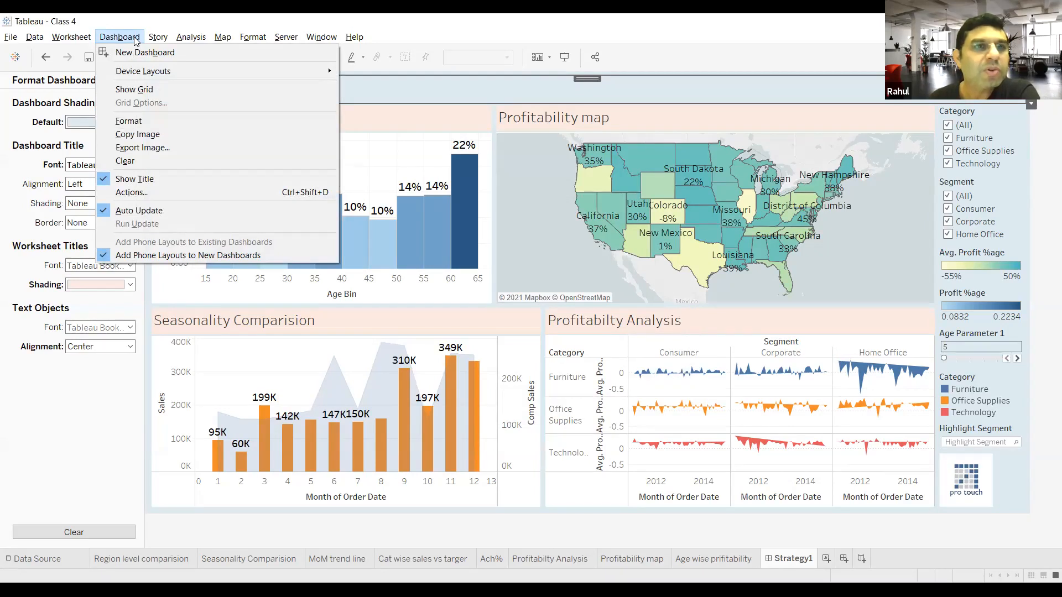
{"action": "left_click", "coordinate": [62, 435]}
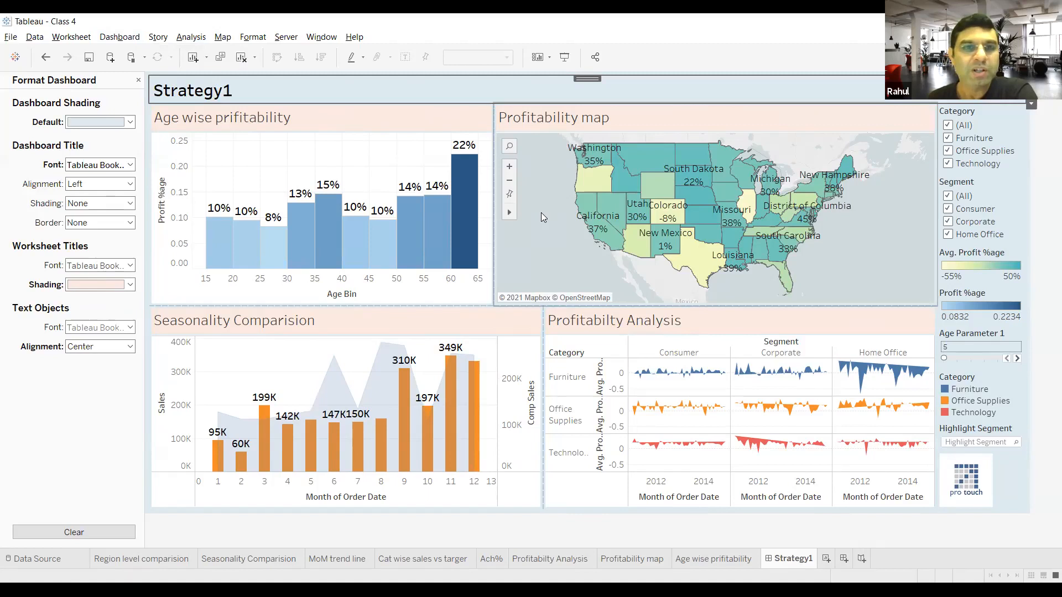
{"action": "left_click", "coordinate": [827, 559]}
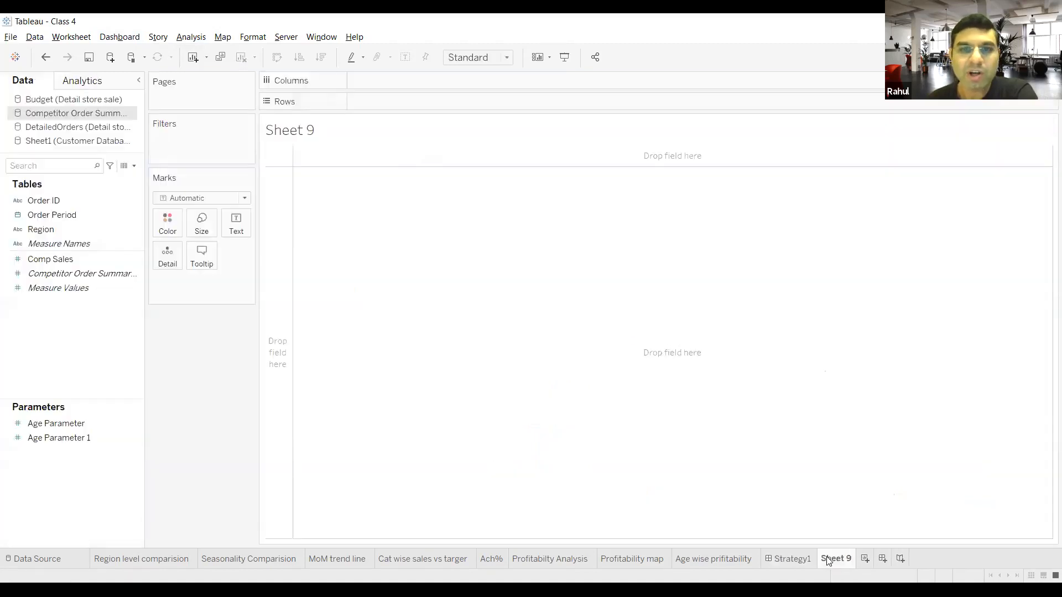
{"action": "double_click", "coordinate": [822, 559]}
{"action": "type", "text": "Competitive"}
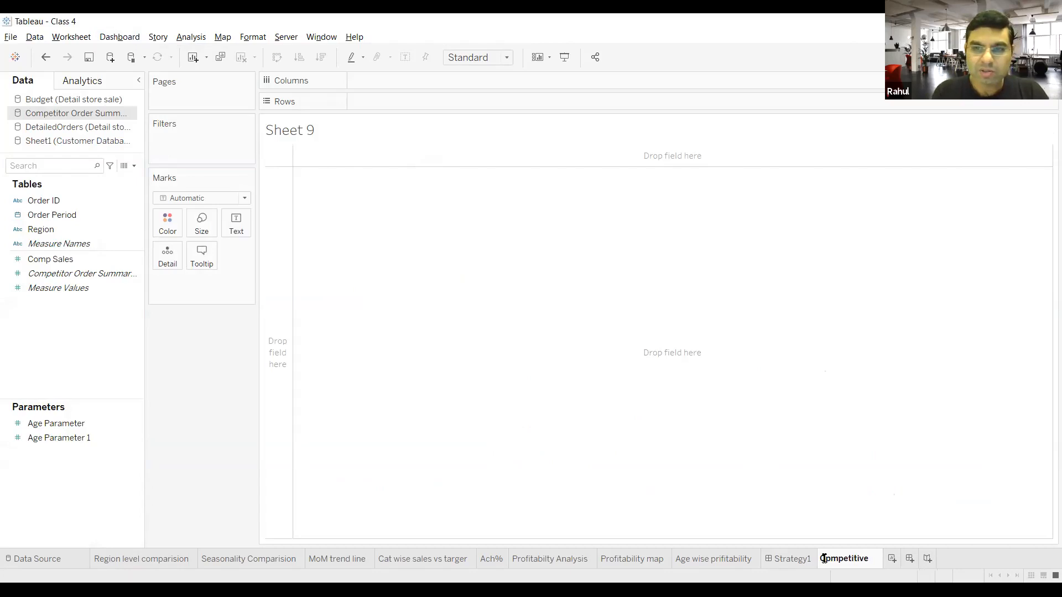
{"action": "type", "text": " Anal"}
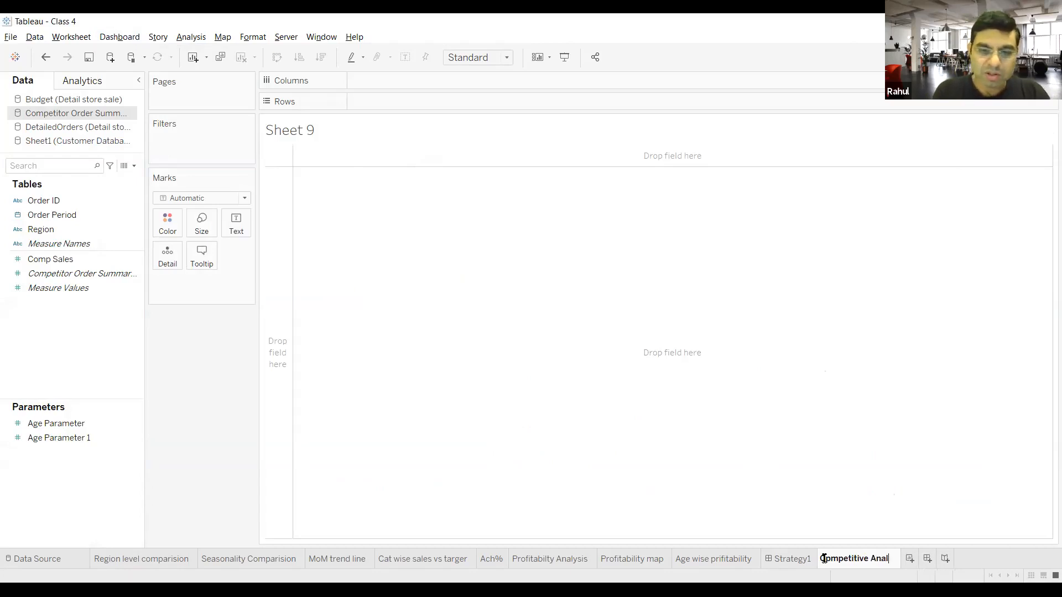
{"action": "type", "text": "ysis"}
{"action": "key", "text": "Return"}
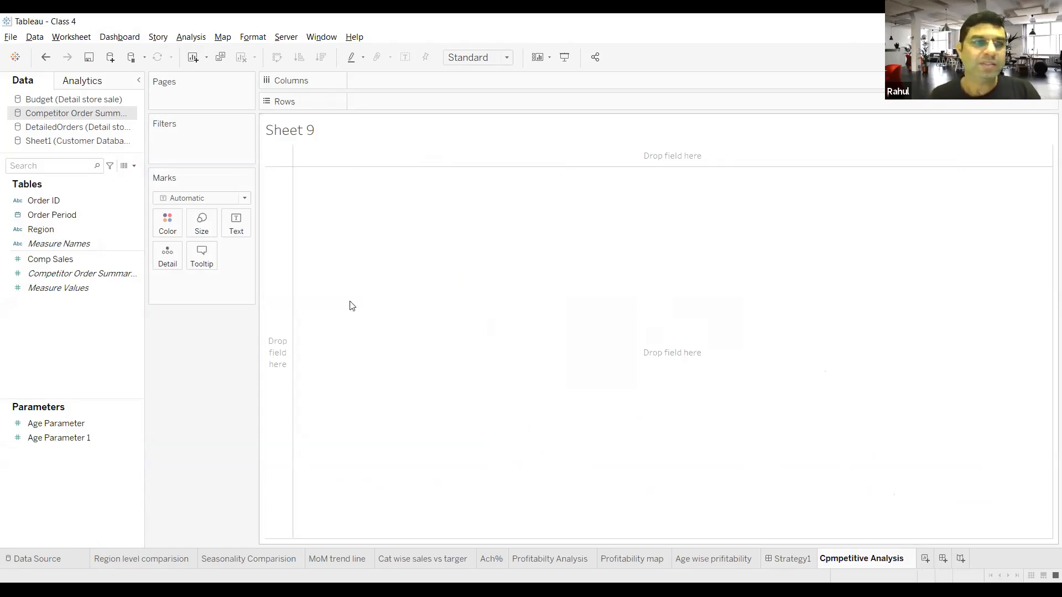
{"action": "double_click", "coordinate": [863, 560]}
{"action": "right_click", "coordinate": [865, 560]}
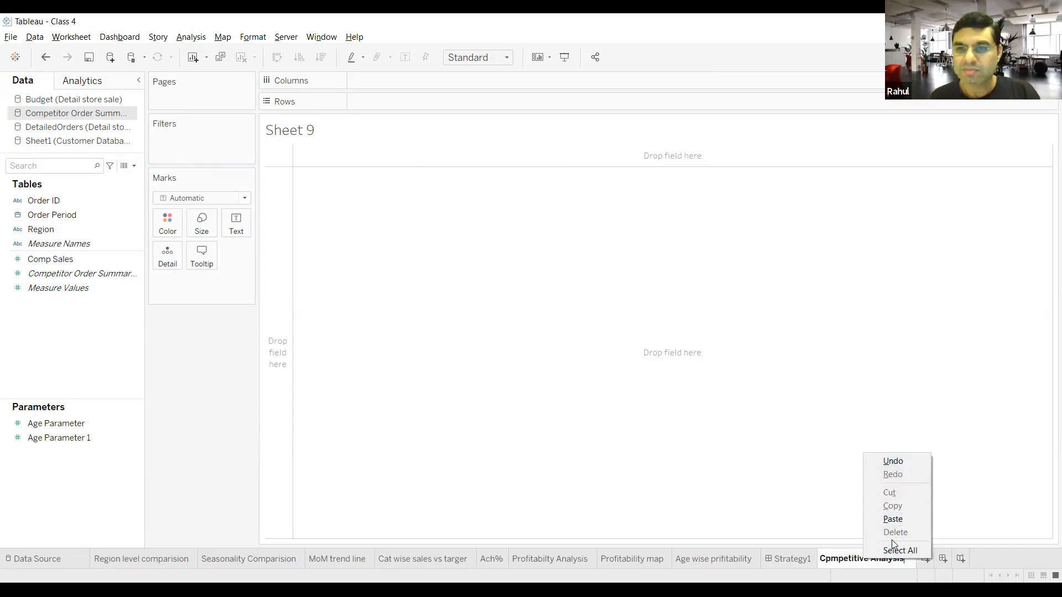
{"action": "left_click", "coordinate": [826, 510]}
{"action": "right_click", "coordinate": [851, 566]}
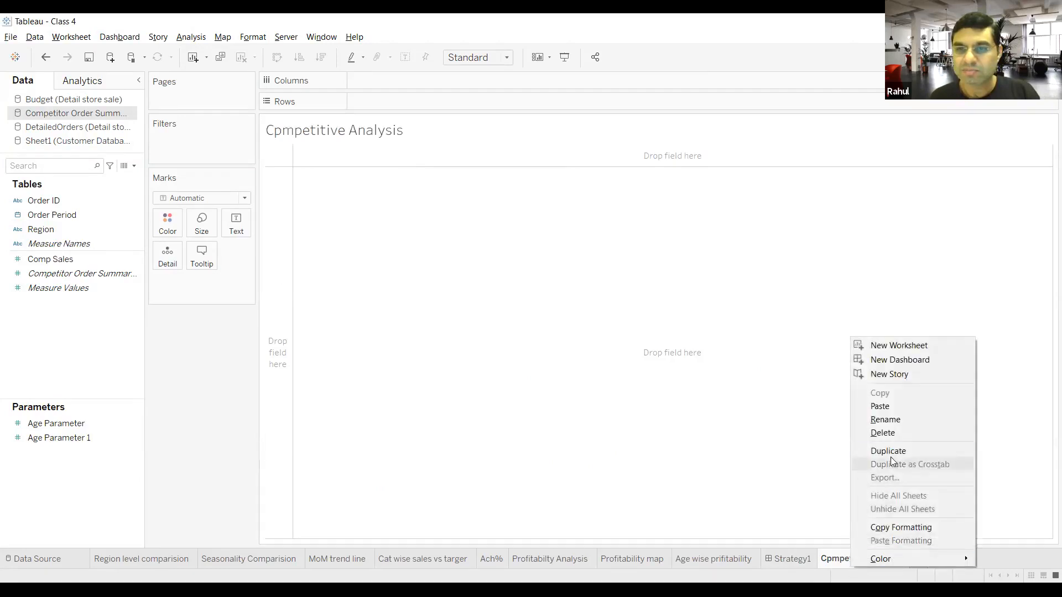
{"action": "left_click", "coordinate": [888, 432]}
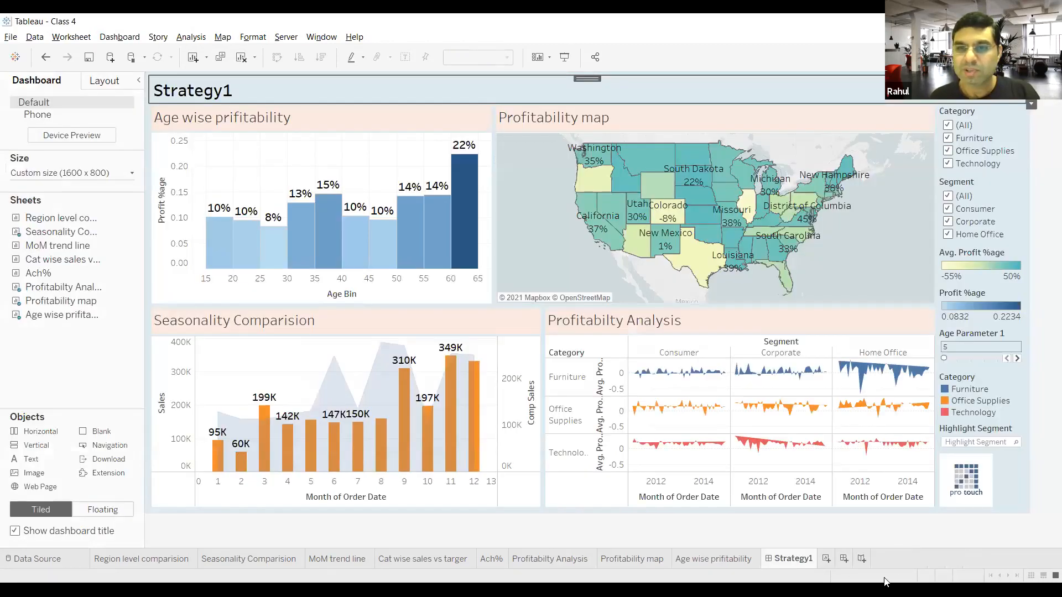
Step: Create a new dashboard and name it Competitive Analysis
{"action": "left_click", "coordinate": [845, 560]}
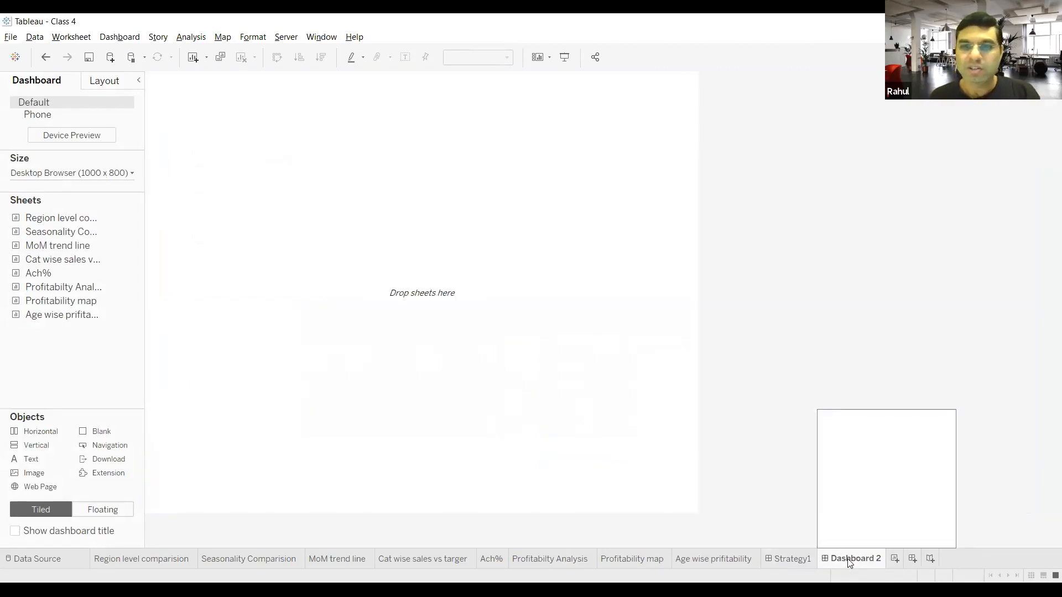
{"action": "double_click", "coordinate": [850, 560]}
{"action": "type", "text": "Com"}
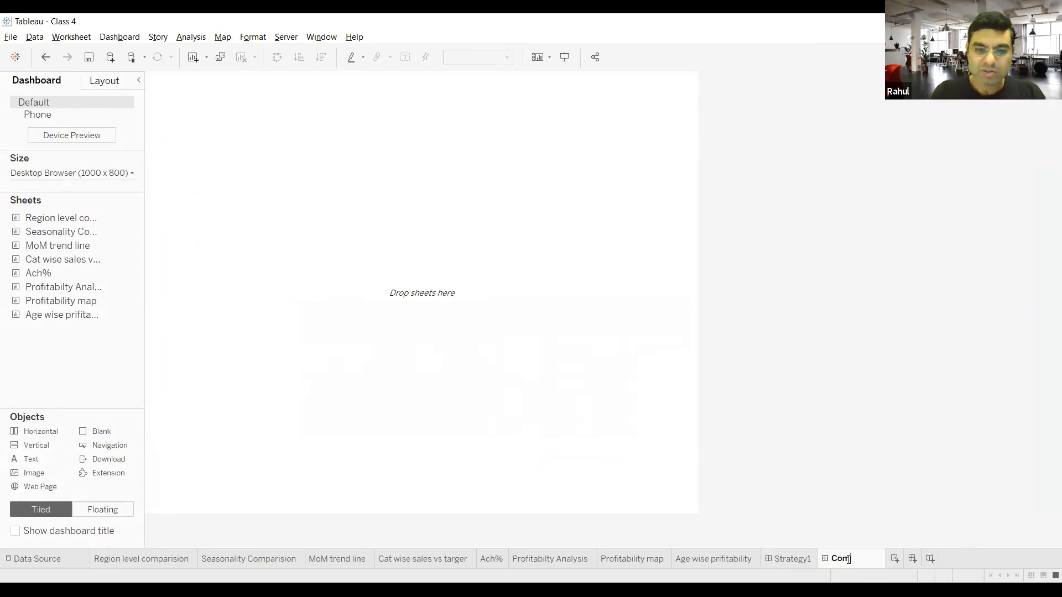
{"action": "type", "text": "petitive"}
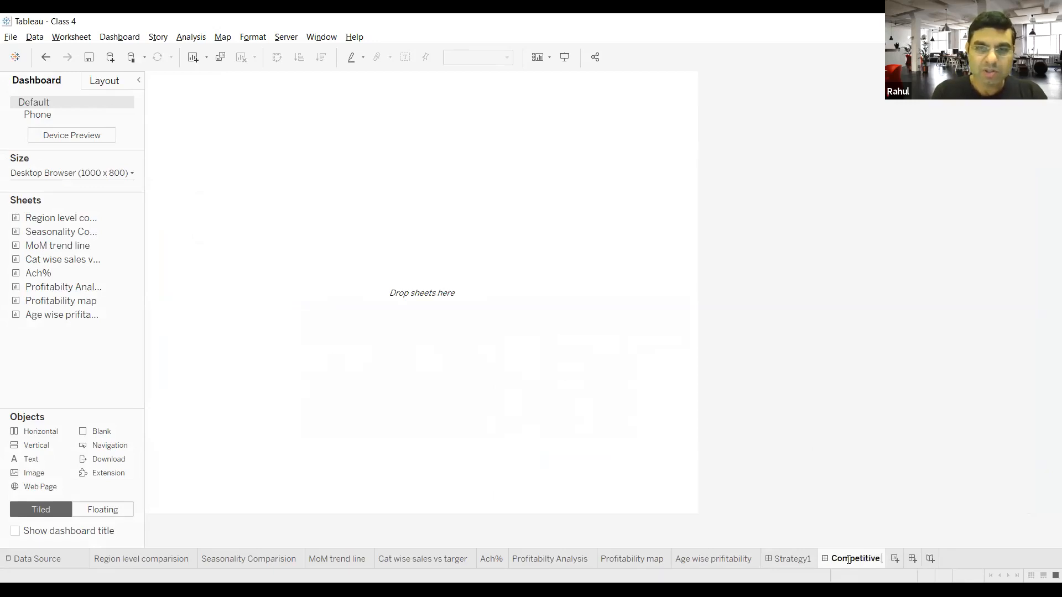
{"action": "type", "text": " Analysis"}
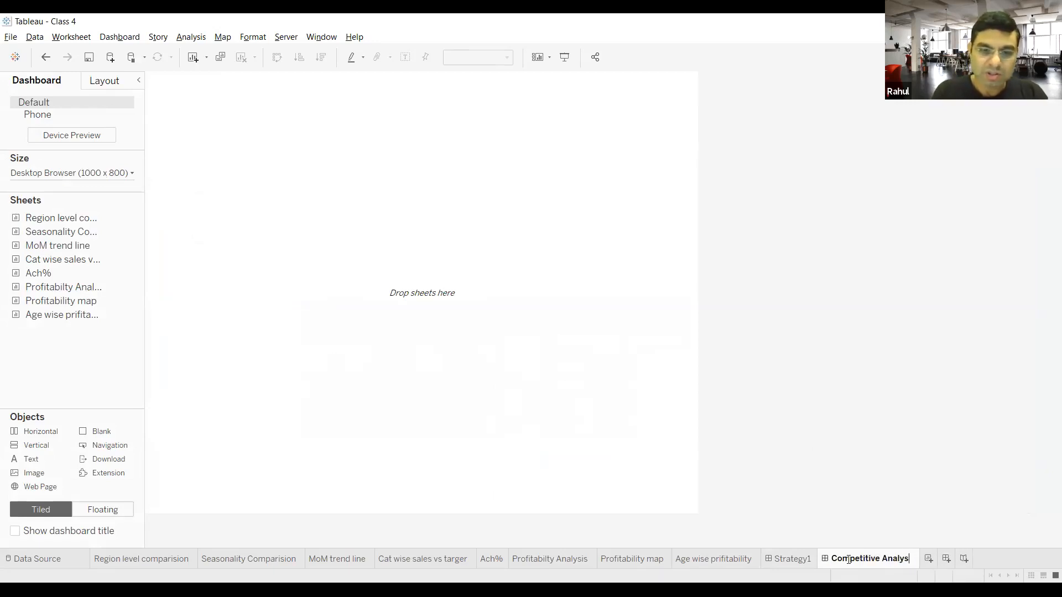
{"action": "left_click", "coordinate": [510, 293]}
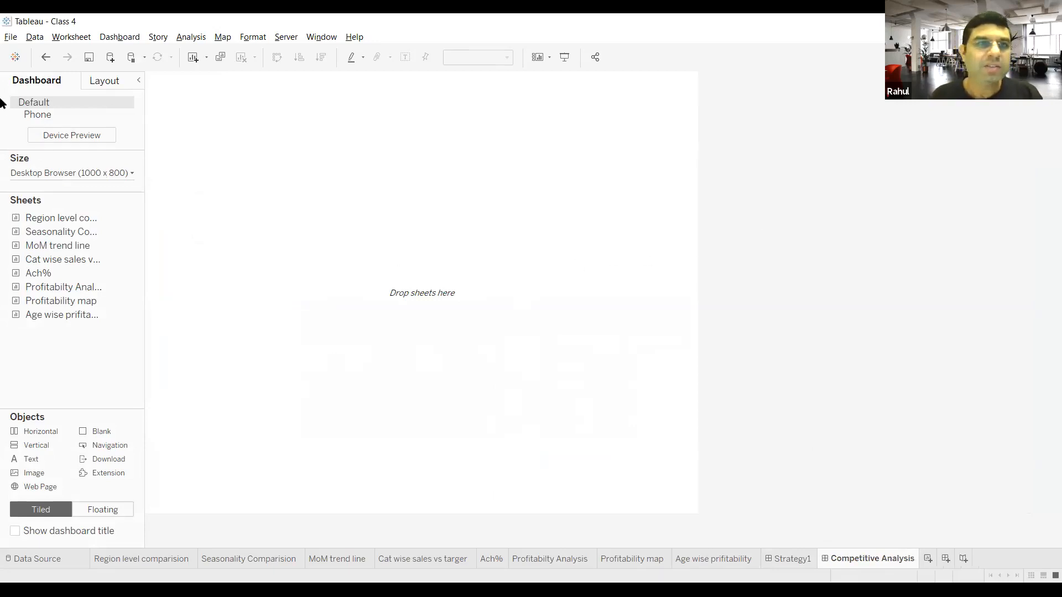
Step: Set the Competitive Analysis dashboard to a custom fixed size of 1600 x 800 px
{"action": "left_click", "coordinate": [86, 174]}
{"action": "left_click", "coordinate": [71, 247]}
{"action": "left_click", "coordinate": [71, 247]}
{"action": "left_click", "coordinate": [71, 247]}
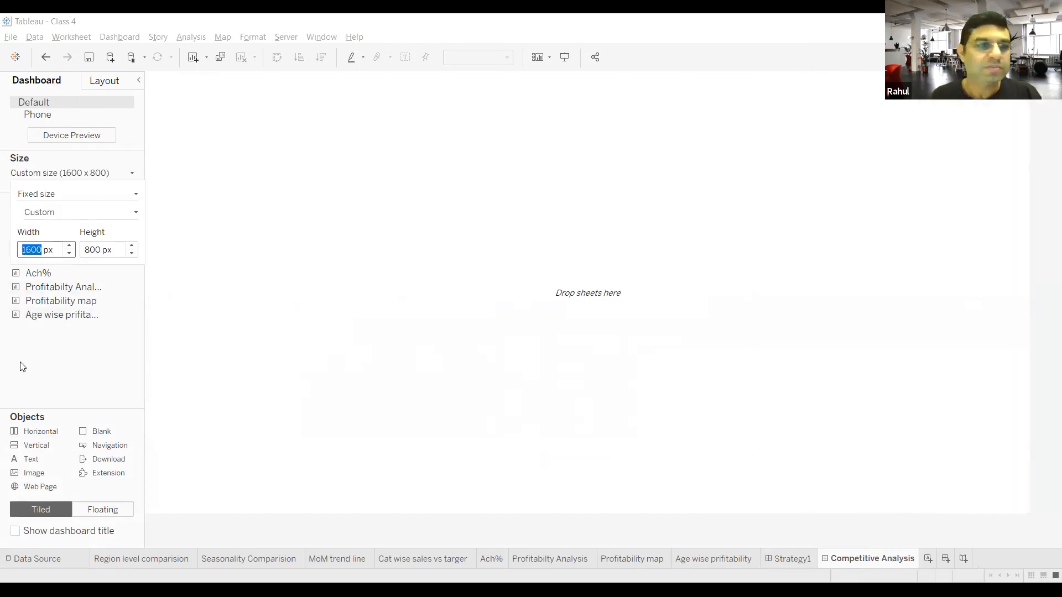
{"action": "left_click", "coordinate": [264, 321]}
Step: Place the Region level comparision and Seasonality Comparision sheets side by side on the dashboard, with MoM trend line below the region chart
{"action": "left_click_drag", "start_coordinate": [61, 218], "coordinate": [288, 163]}
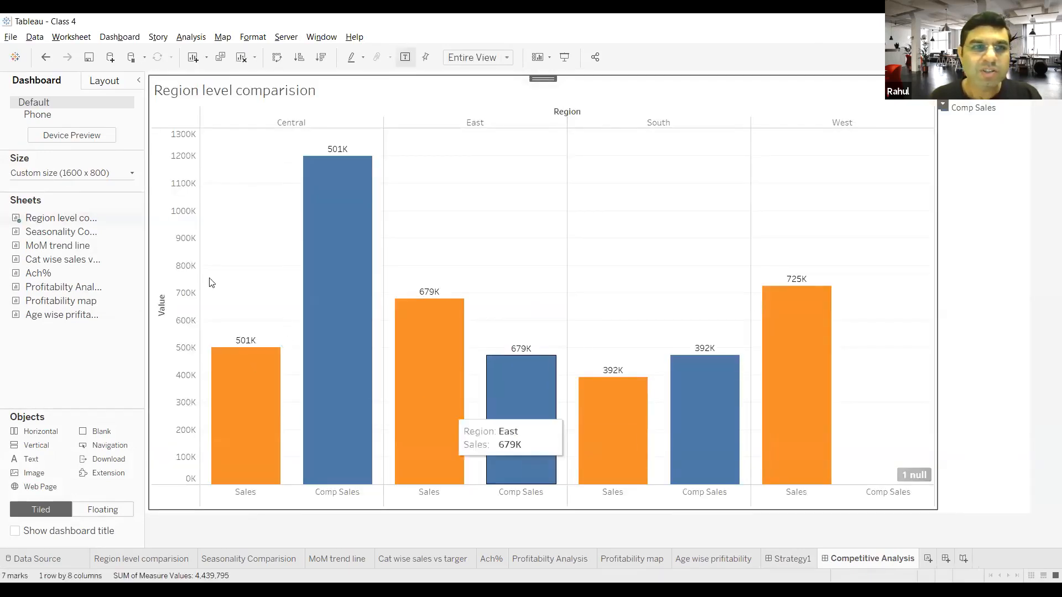
{"action": "left_click_drag", "start_coordinate": [72, 232], "coordinate": [637, 284]}
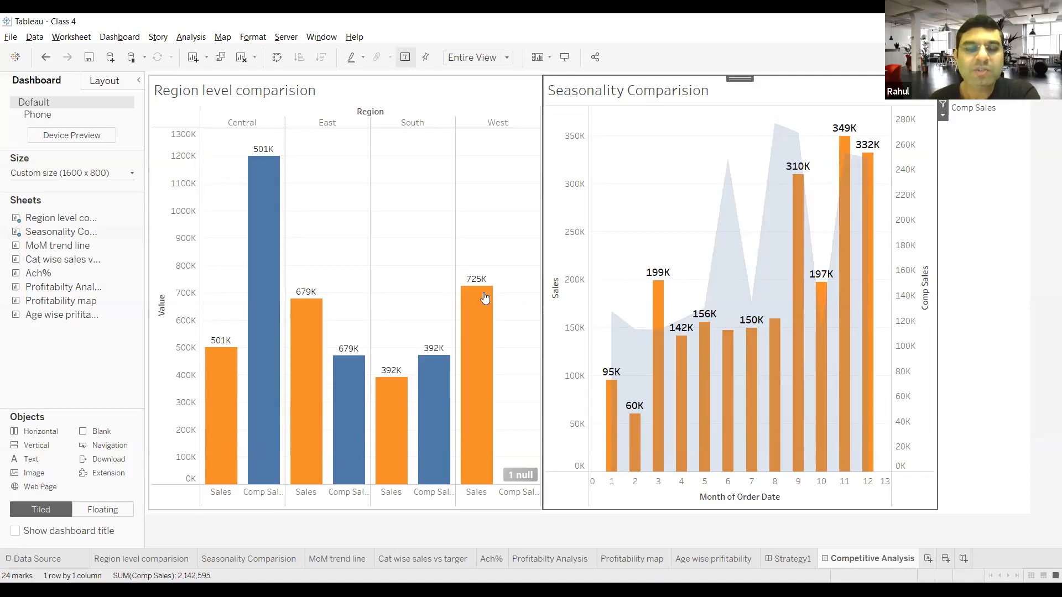
{"action": "mouse_move", "coordinate": [723, 299]}
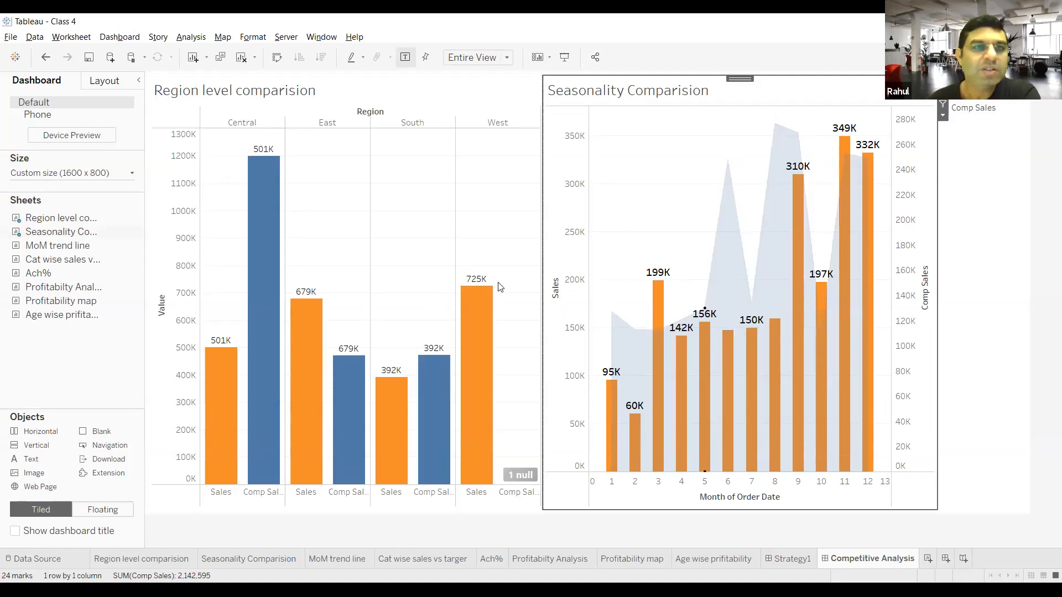
{"action": "mouse_move", "coordinate": [101, 224]}
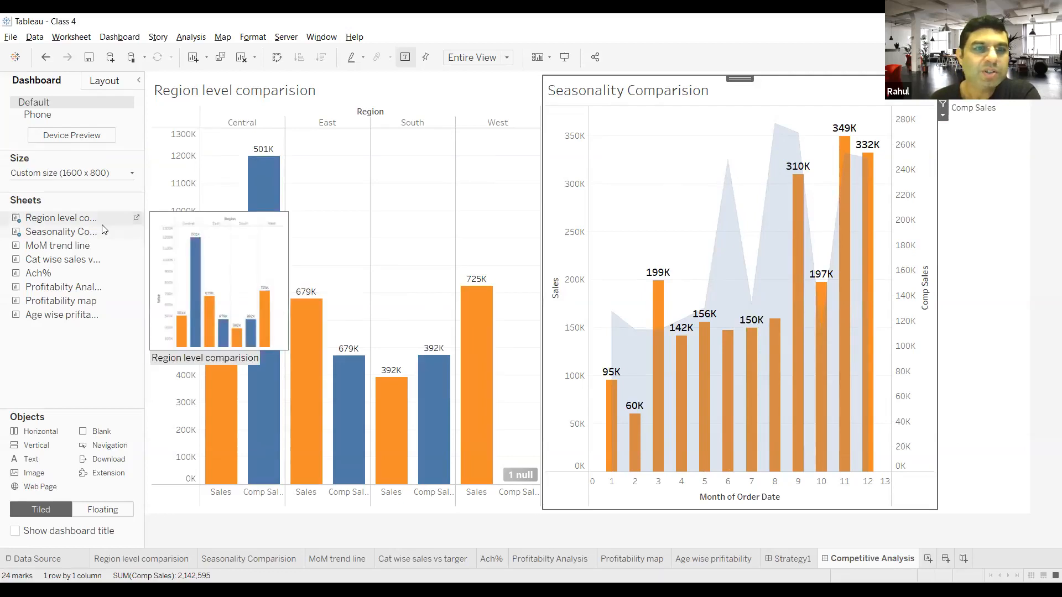
{"action": "left_click_drag", "start_coordinate": [83, 246], "coordinate": [353, 417]}
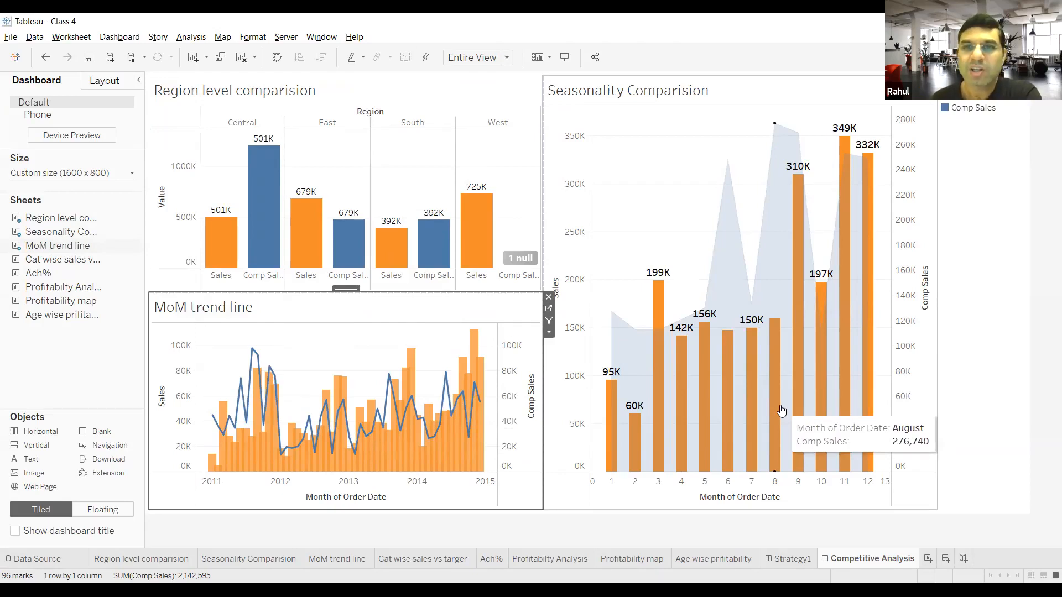
Step: Create another dashboard and place the Cat wise sales vs targer sheet on it with the Ach% sheet below
{"action": "left_click", "coordinate": [946, 559]}
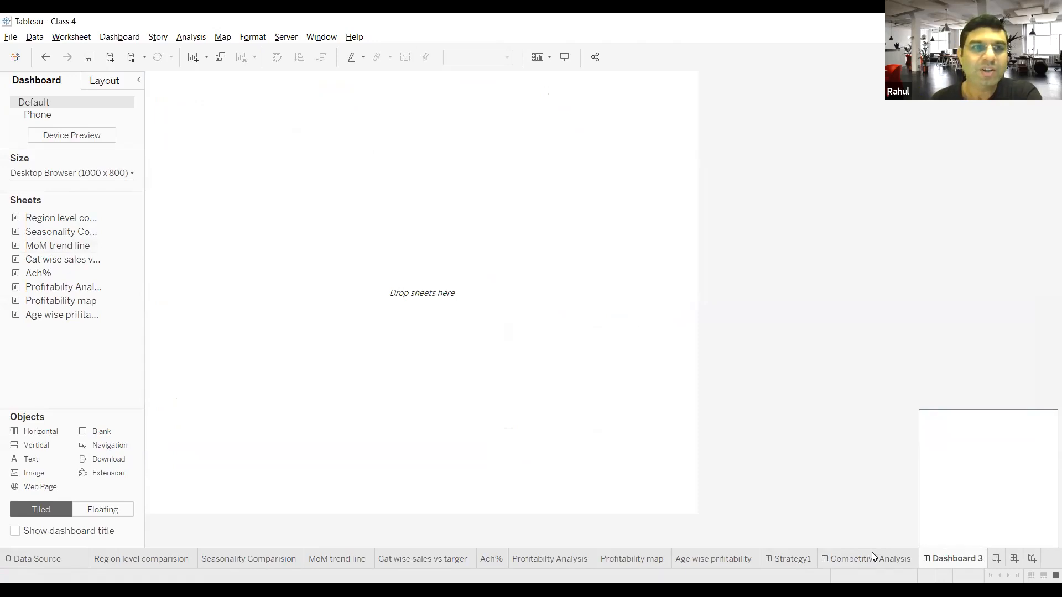
{"action": "mouse_move", "coordinate": [65, 261]}
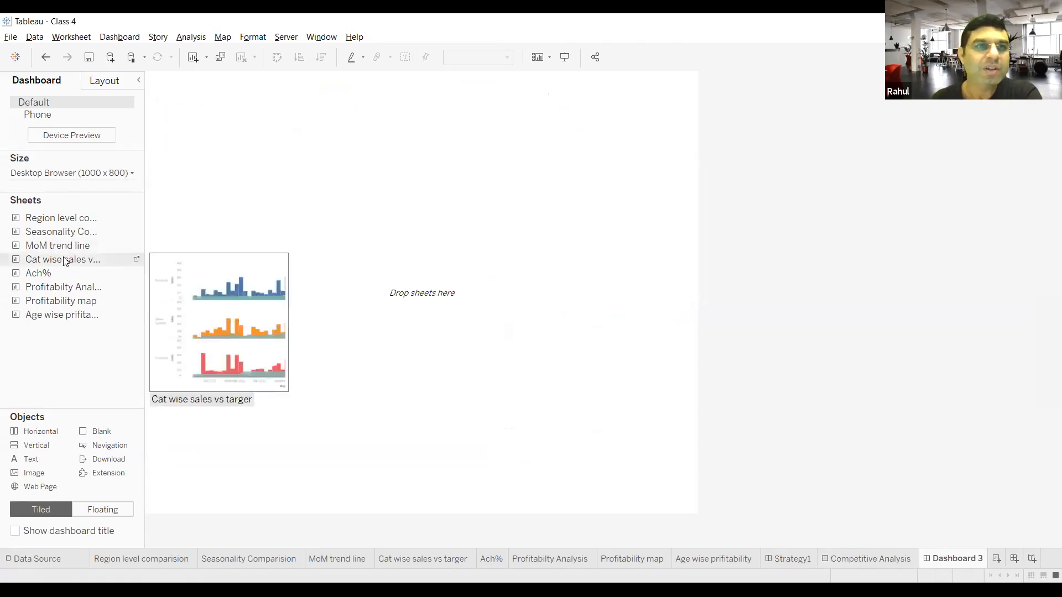
{"action": "left_click_drag", "start_coordinate": [65, 261], "coordinate": [276, 222]}
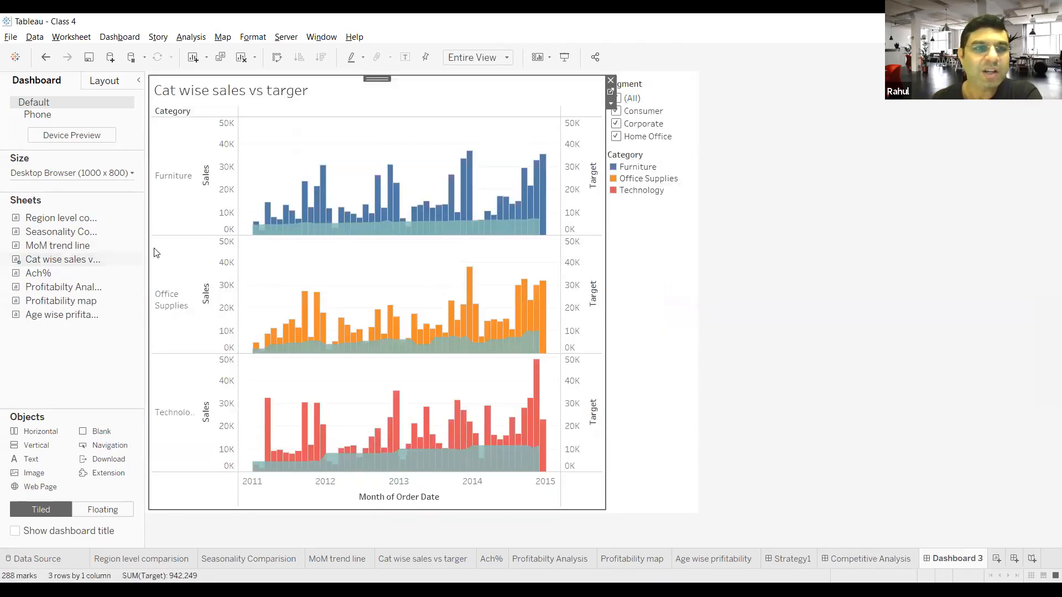
{"action": "left_click_drag", "start_coordinate": [54, 275], "coordinate": [333, 390]}
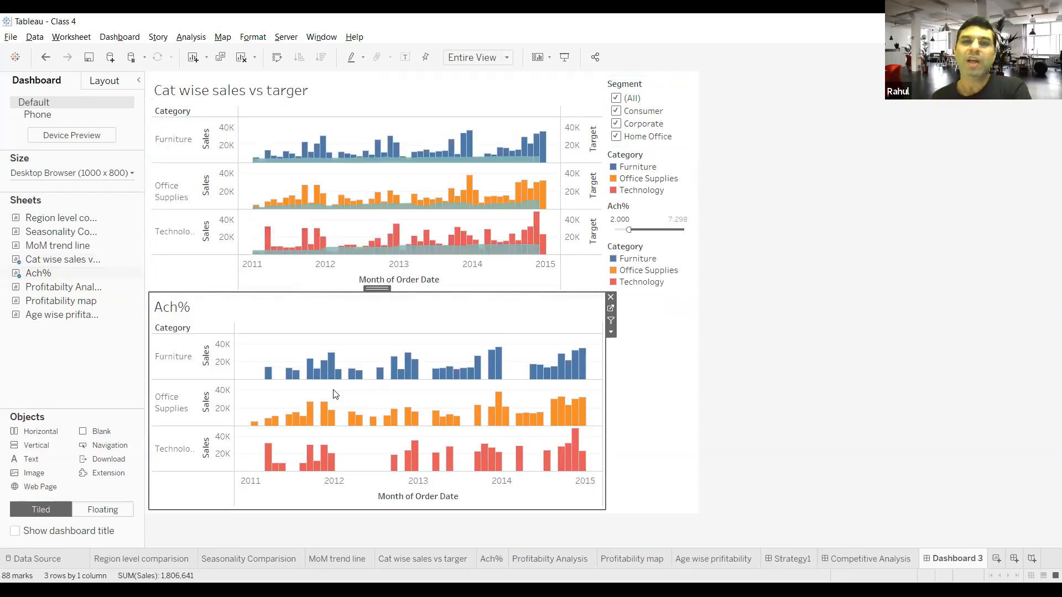
Step: Rename the new dashboard as Target Vs Ach and remove the upper of its two duplicate Category color legends
{"action": "double_click", "coordinate": [962, 561]}
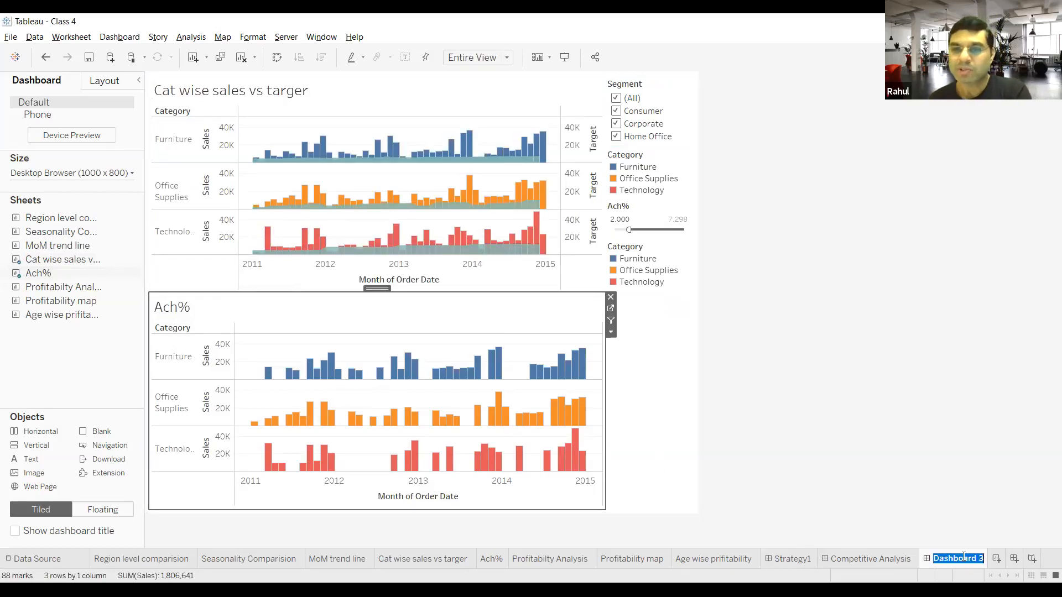
{"action": "type", "text": "Targe"}
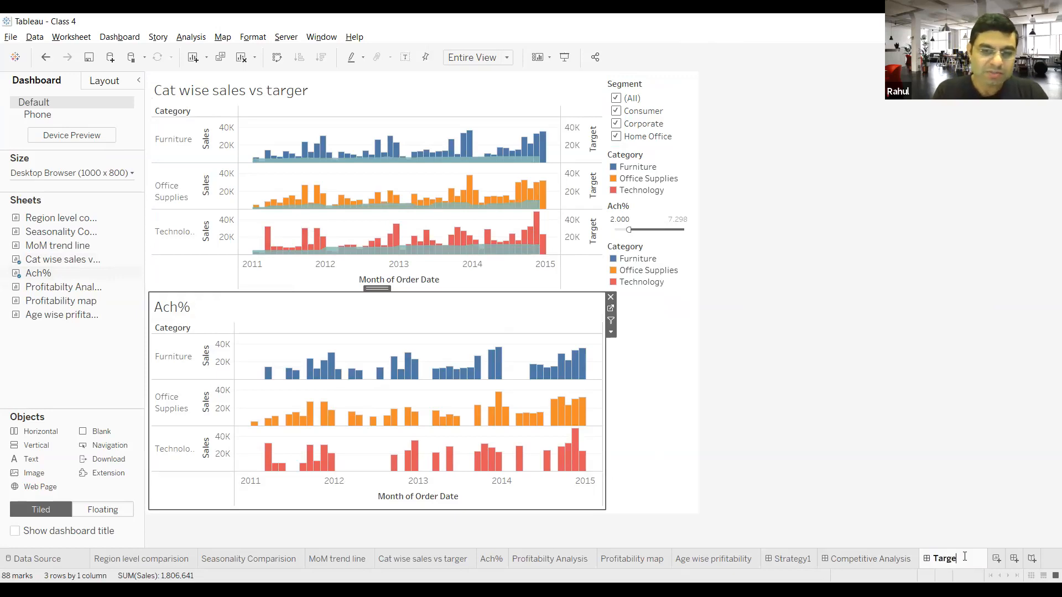
{"action": "type", "text": "t vs Ach"}
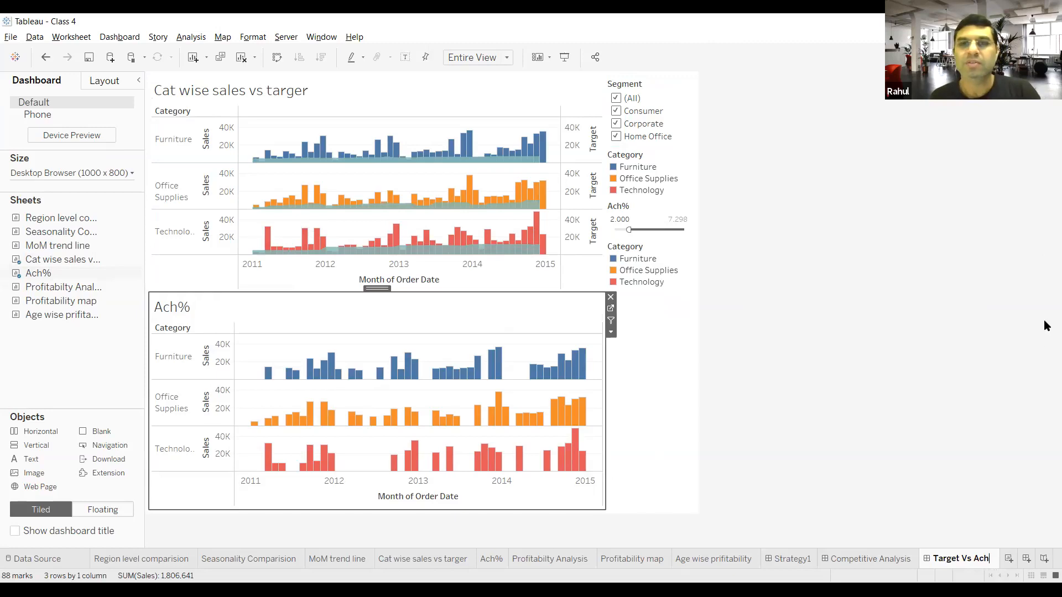
{"action": "left_click", "coordinate": [758, 121]}
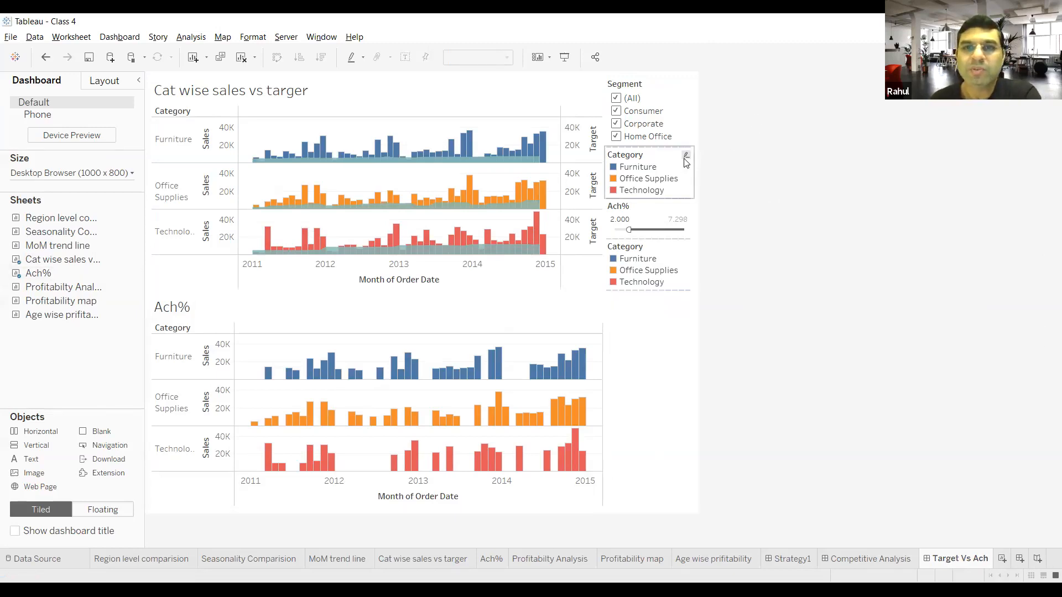
{"action": "left_click", "coordinate": [698, 151]}
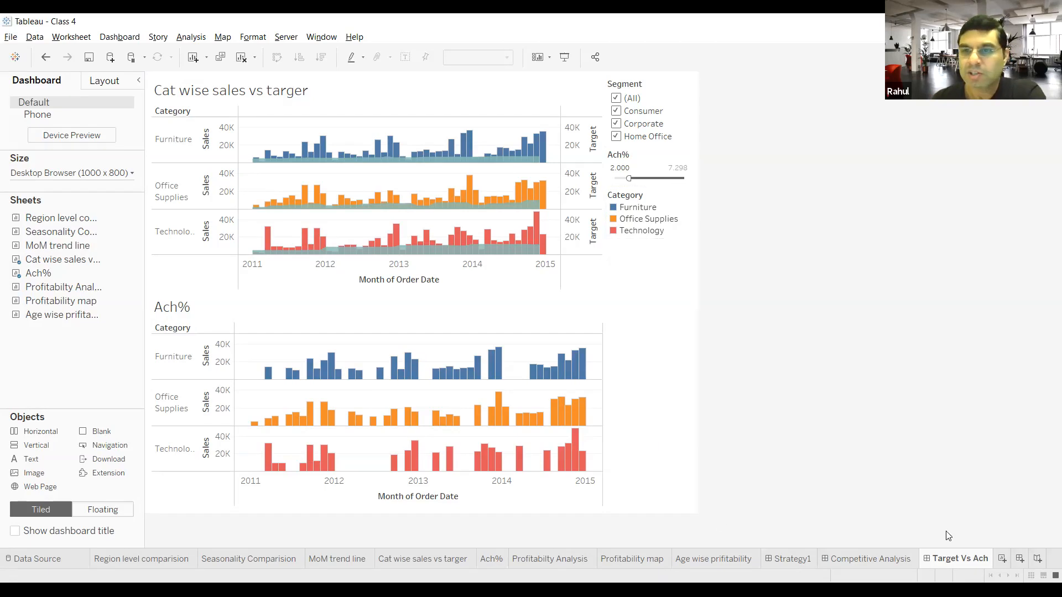
Step: Create a new story and name it Protoch Management Report
{"action": "left_click", "coordinate": [1038, 563]}
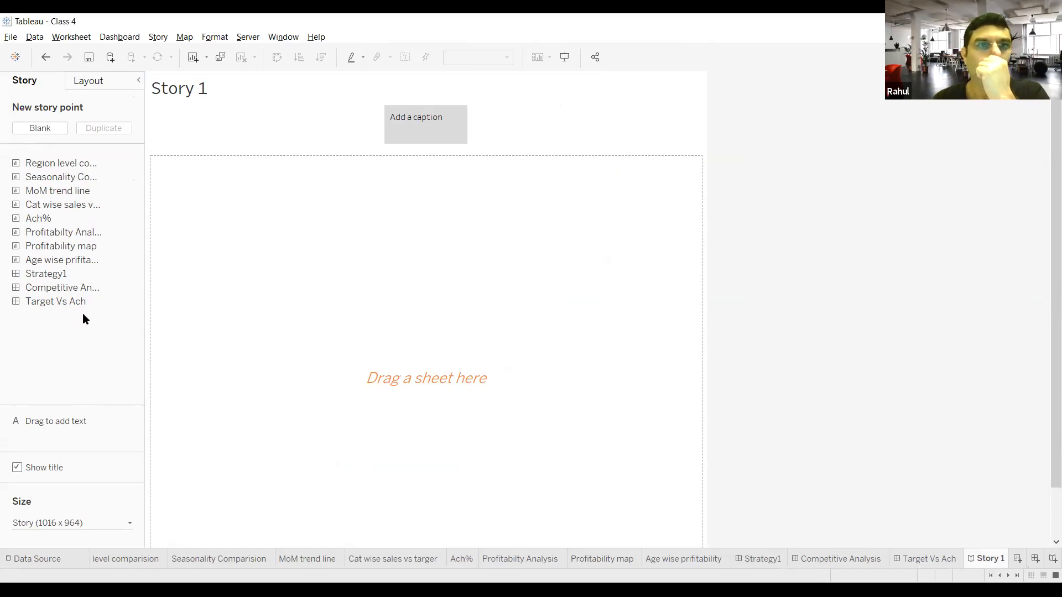
{"action": "double_click", "coordinate": [988, 558]}
{"action": "type", "text": "Ma"}
{"action": "type", "text": "Proto"}
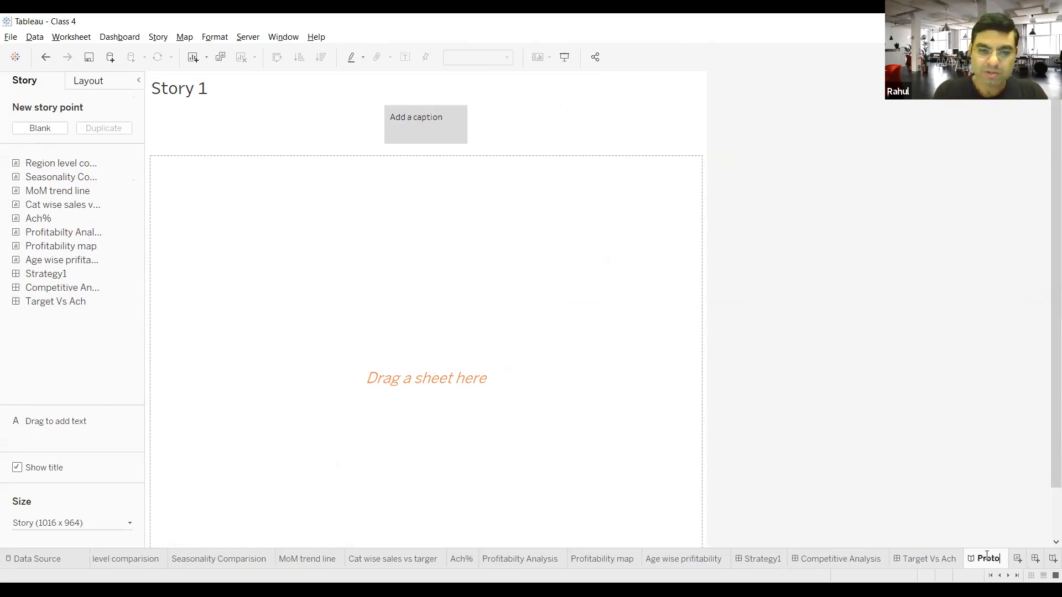
{"action": "type", "text": "ch"}
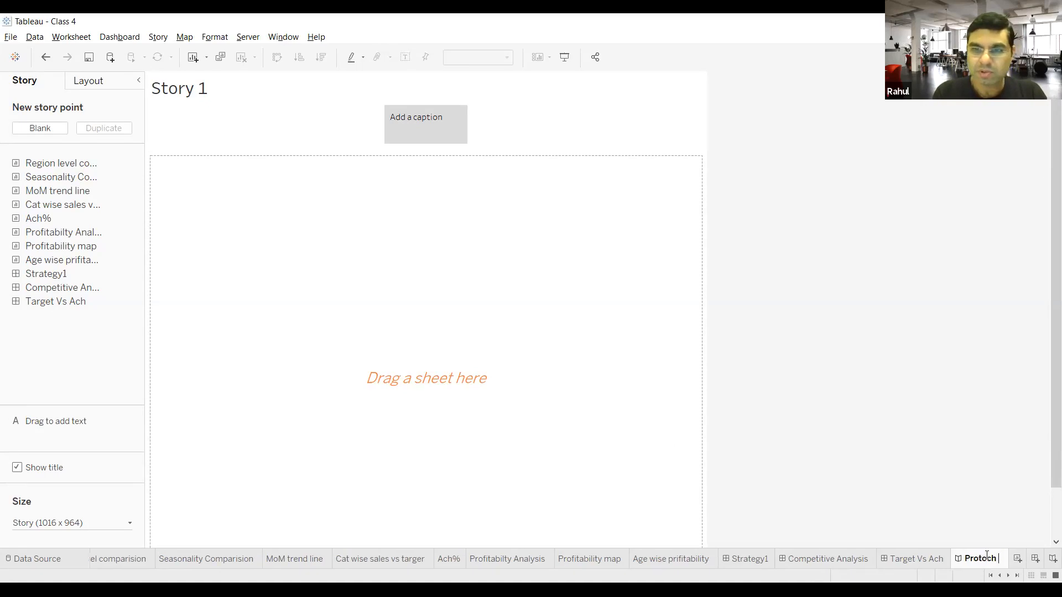
{"action": "type", "text": " Manage"}
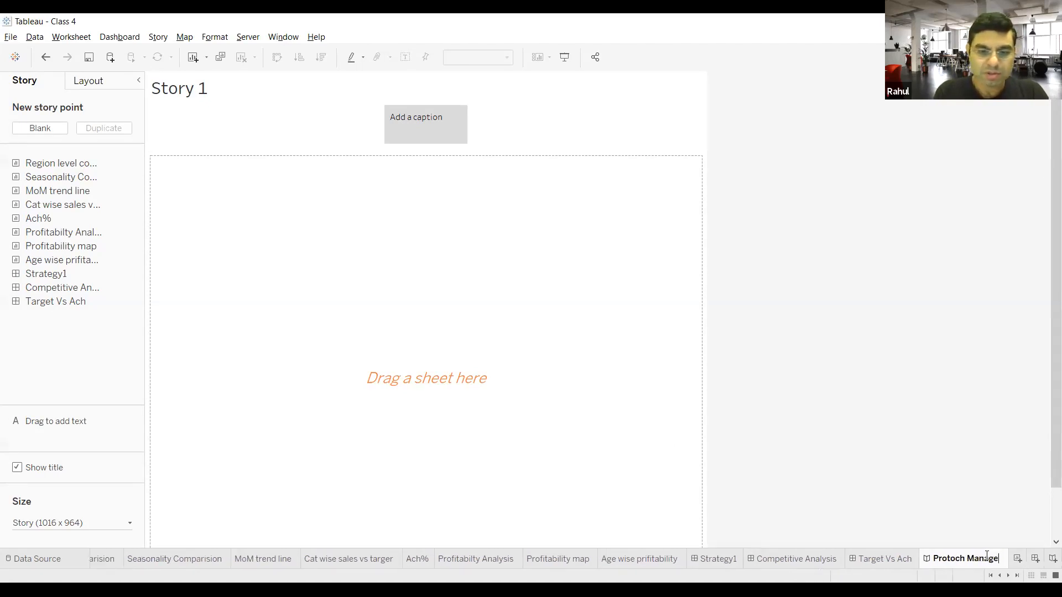
{"action": "type", "text": "ment Report"}
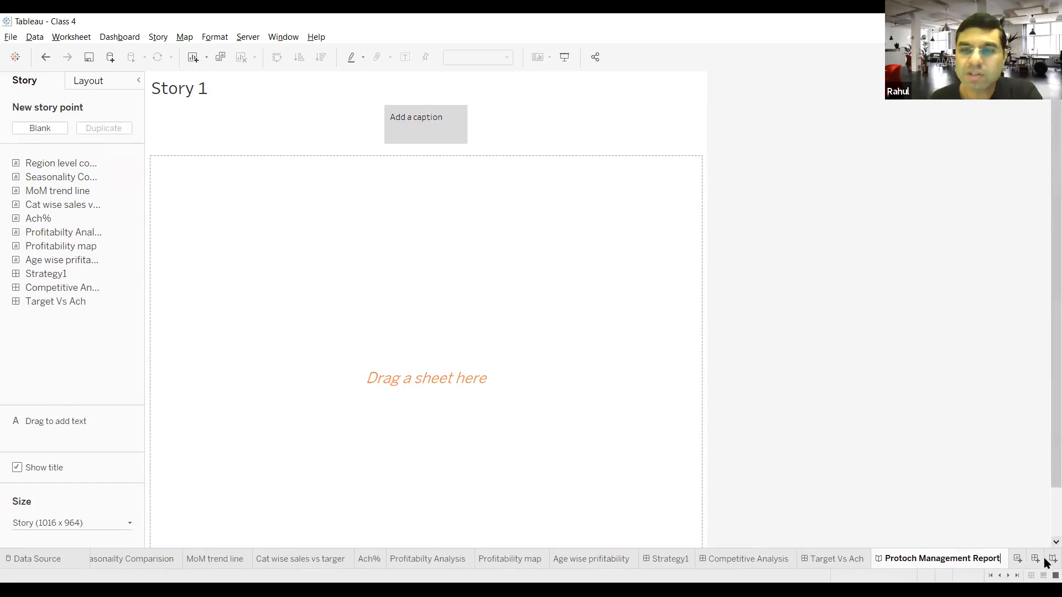
{"action": "left_click", "coordinate": [845, 355]}
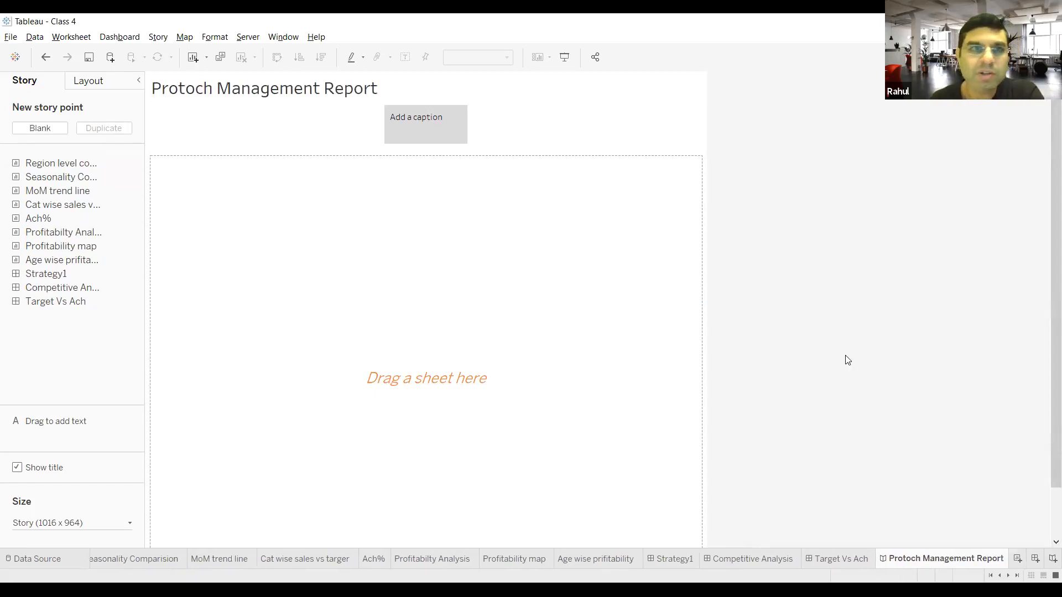
Step: Enter Cover as the caption of the story's first story point
{"action": "left_click", "coordinate": [426, 120]}
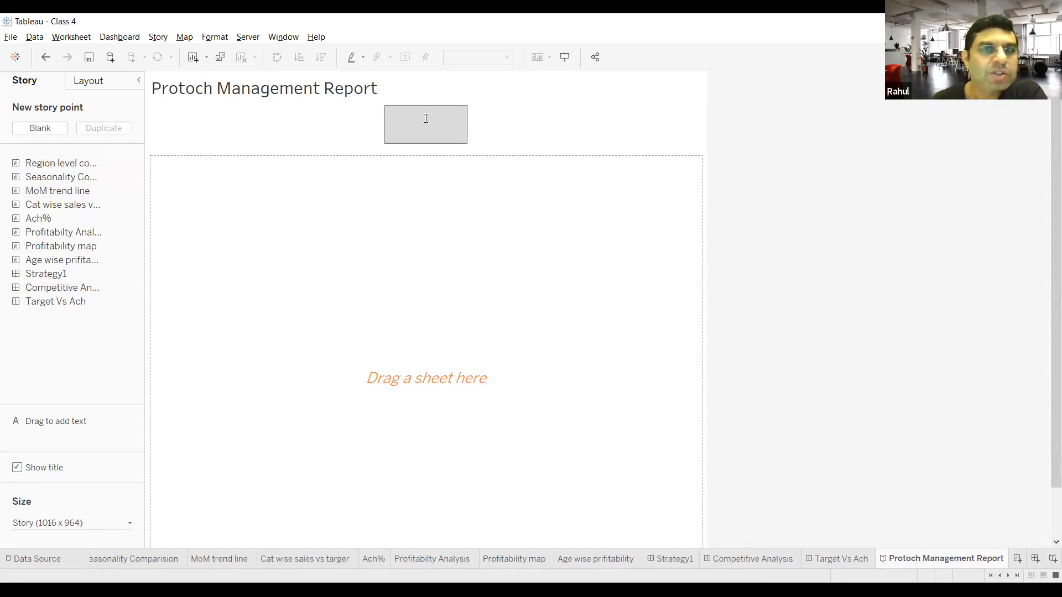
{"action": "type", "text": "Cover S"}
{"action": "key", "text": "BackSpace"}
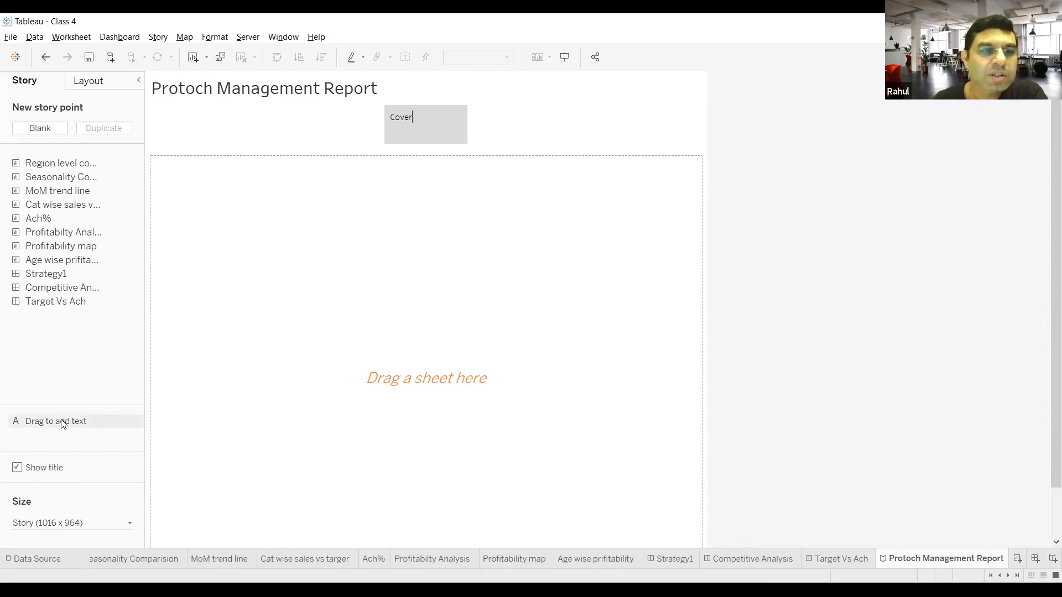
Step: Create another dashboard and add a text object reading Protouch Management Report to it
{"action": "left_click", "coordinate": [1036, 559]}
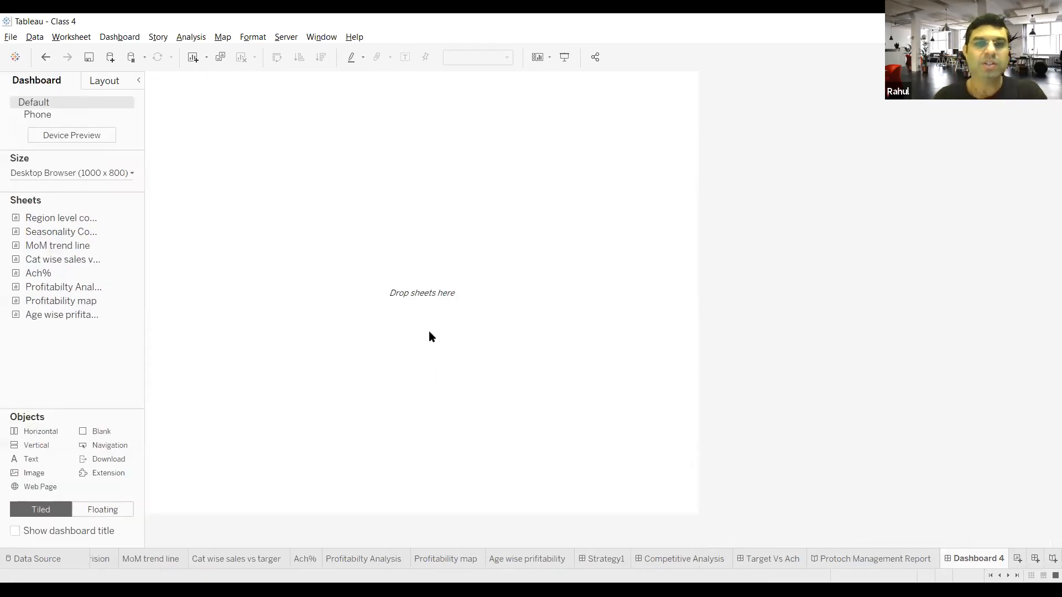
{"action": "left_click_drag", "start_coordinate": [64, 459], "coordinate": [324, 312]}
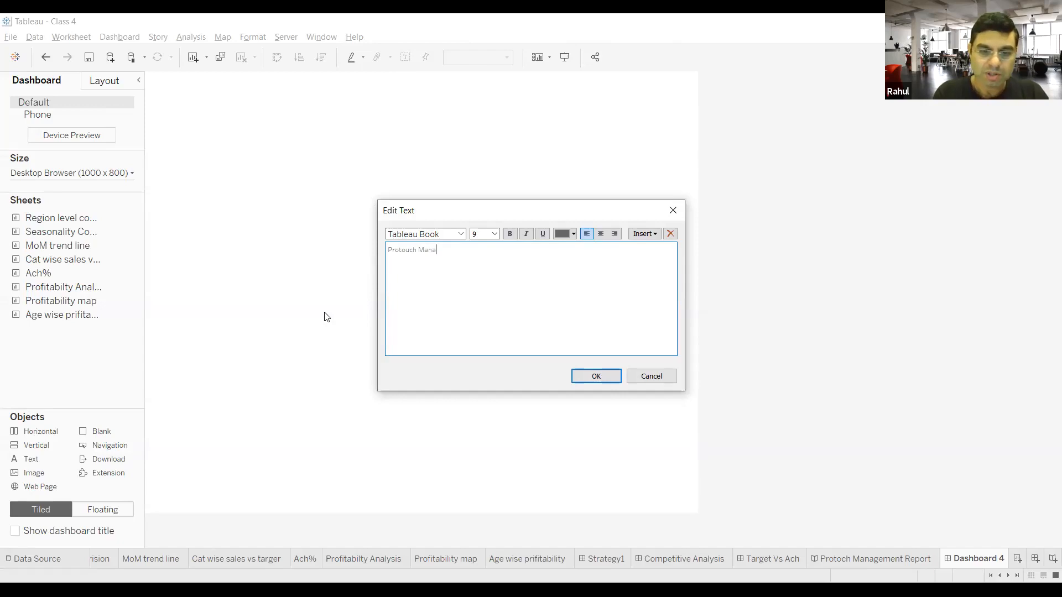
{"action": "type", "text": "gement Report"}
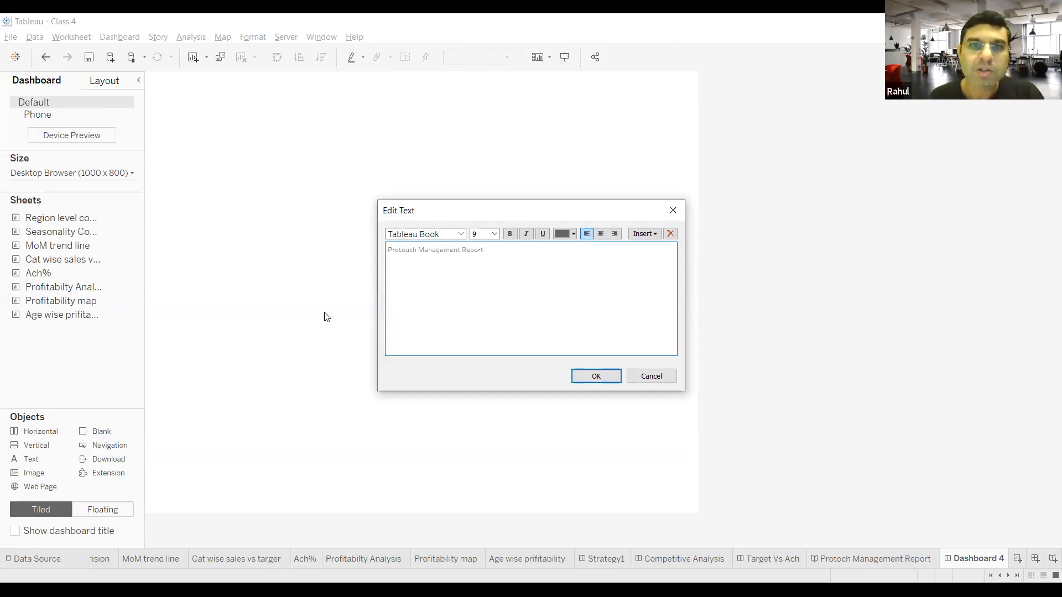
{"action": "left_click", "coordinate": [494, 234]}
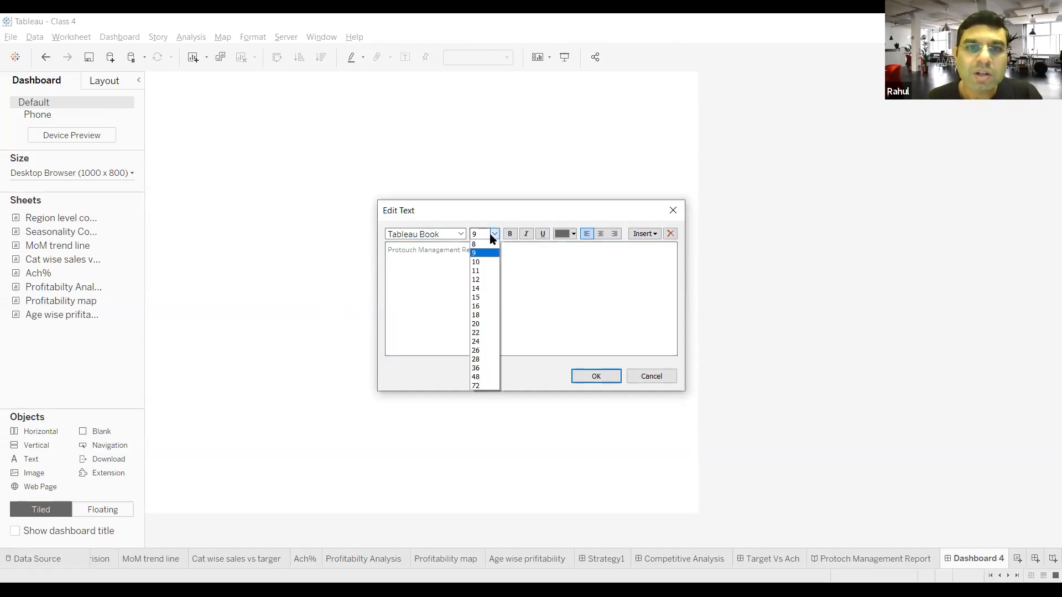
{"action": "left_click", "coordinate": [488, 384]}
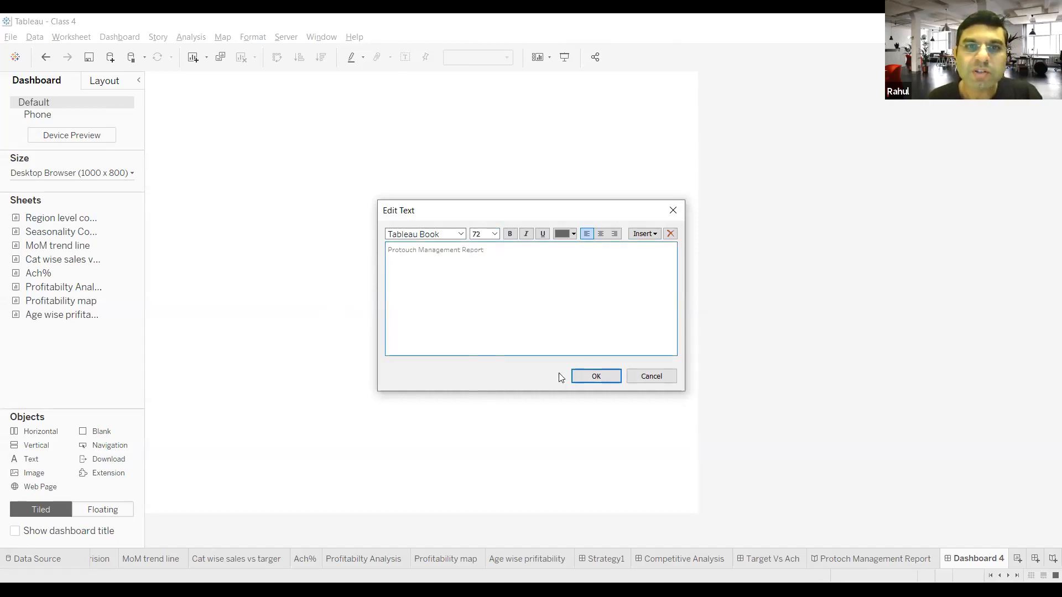
{"action": "left_click", "coordinate": [572, 234]}
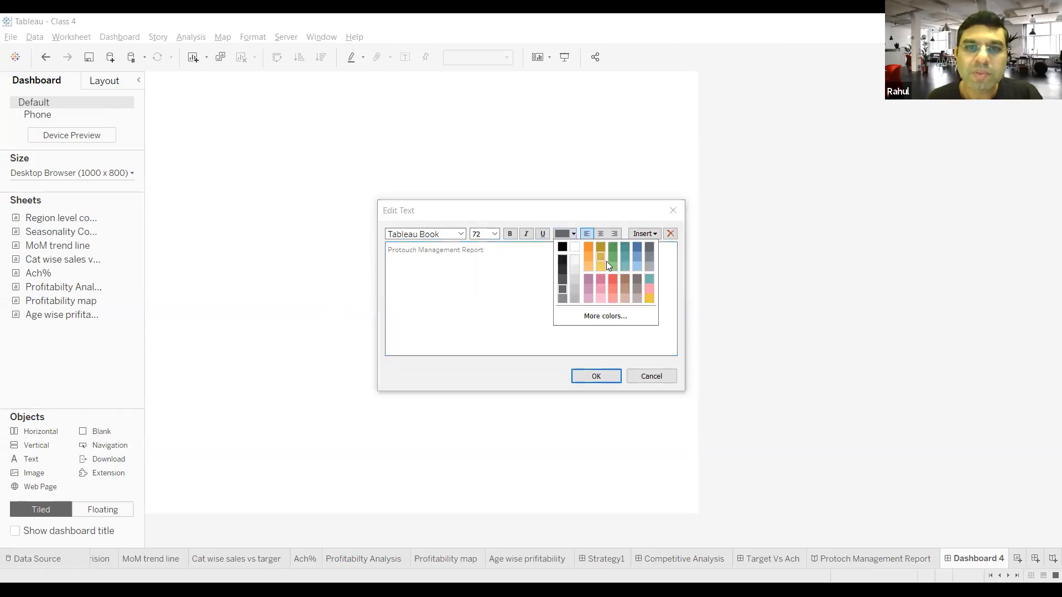
{"action": "left_click", "coordinate": [636, 247]}
{"action": "left_click", "coordinate": [610, 375]}
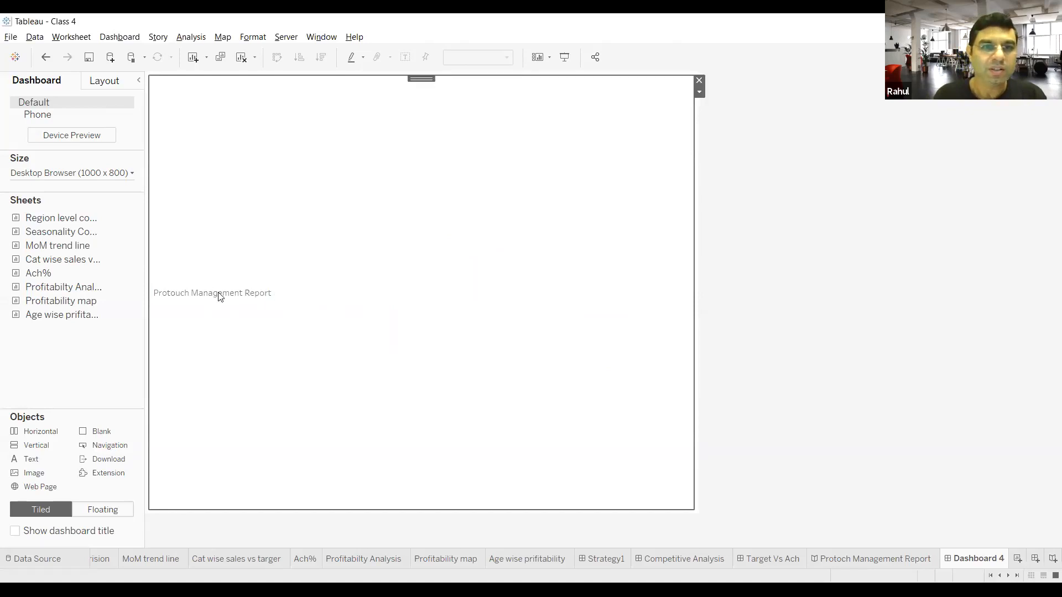
Step: Set the whole Protouch Management Report text to font size 72 and color it blue
{"action": "left_click", "coordinate": [700, 93]}
{"action": "left_click", "coordinate": [259, 295]}
{"action": "double_click", "coordinate": [259, 294]}
{"action": "left_click_drag", "start_coordinate": [499, 249], "coordinate": [373, 249]}
{"action": "left_click", "coordinate": [495, 234]}
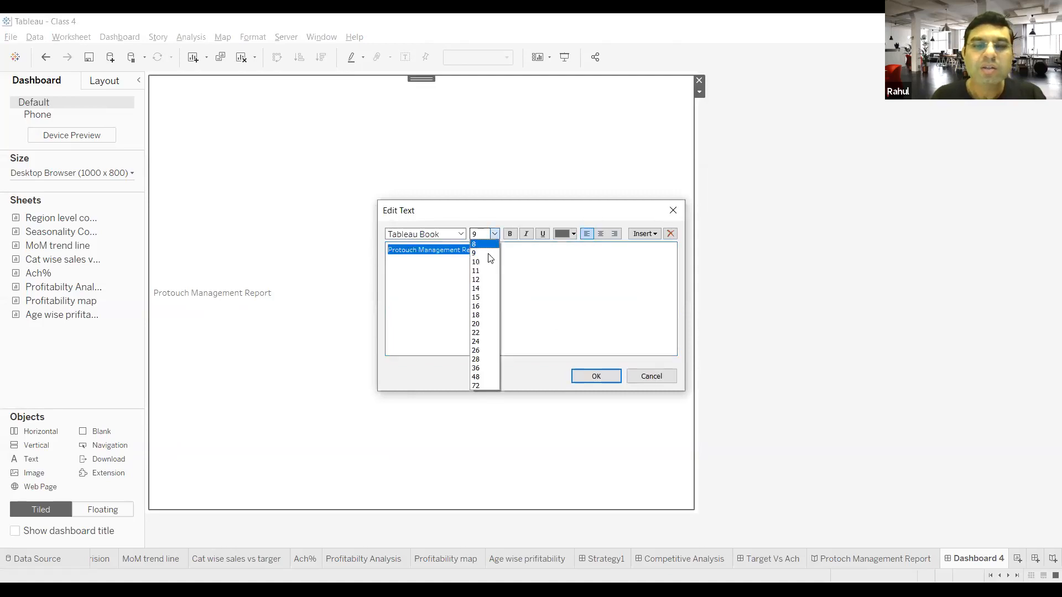
{"action": "left_click", "coordinate": [483, 385]}
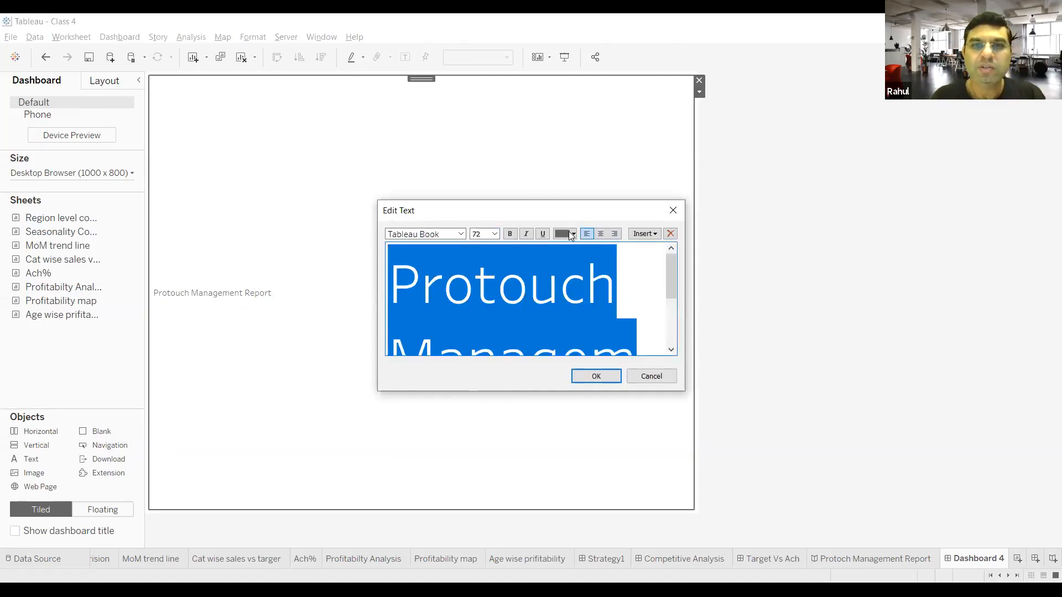
{"action": "left_click", "coordinate": [574, 234]}
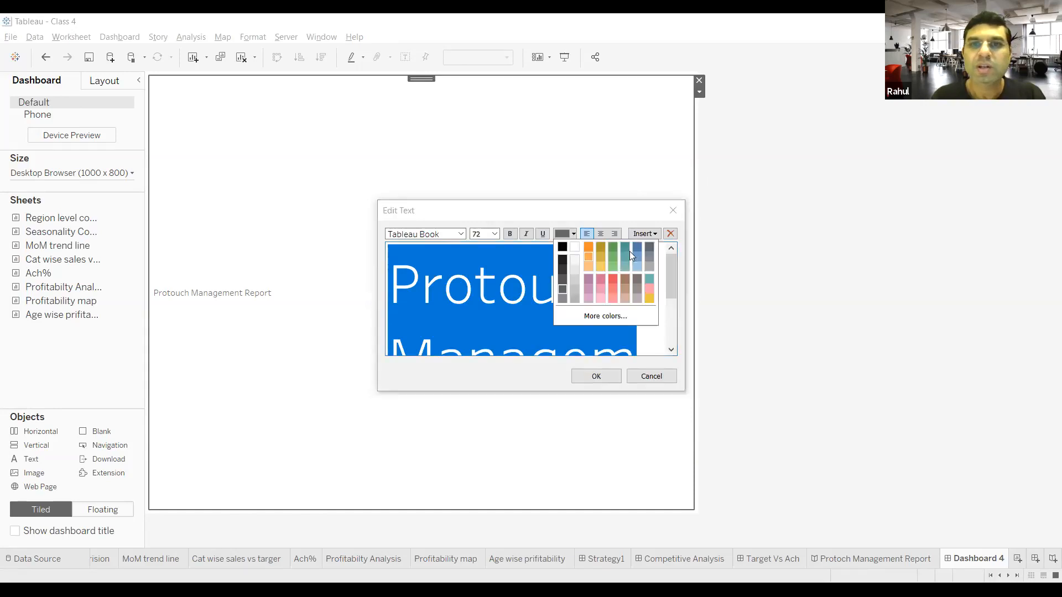
{"action": "left_click", "coordinate": [637, 249]}
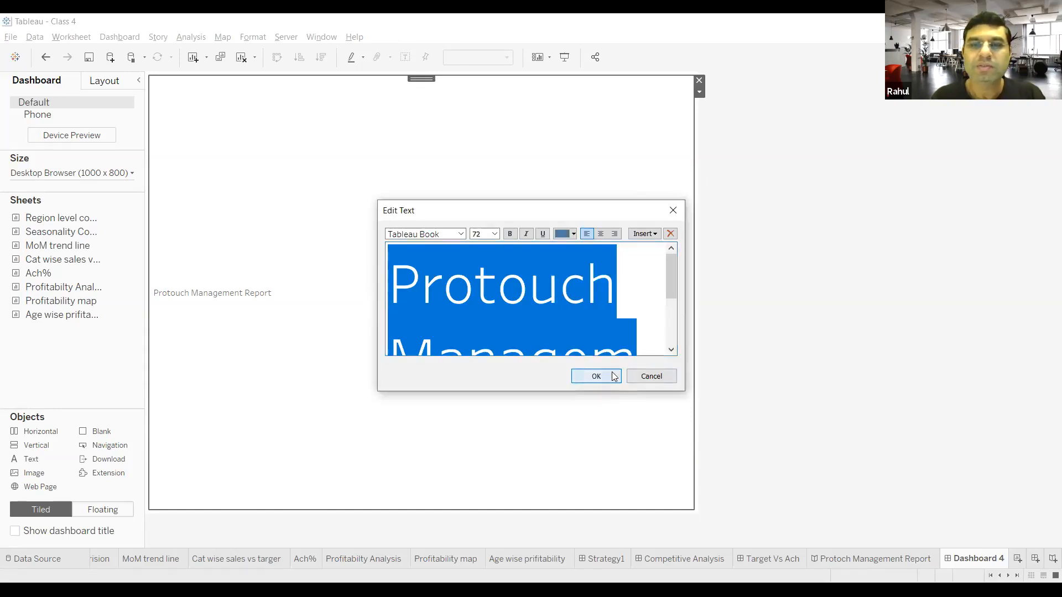
{"action": "left_click", "coordinate": [608, 376]}
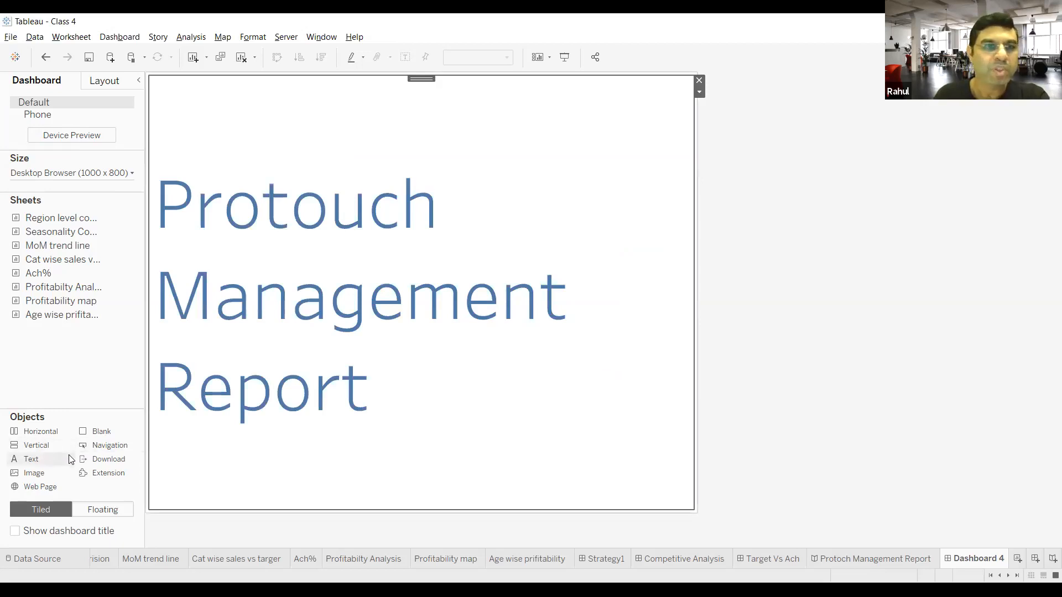
Step: Add an image object to the right of the title text, showing PROTOUCH.png from the logo folder with Fit Image enabled
{"action": "left_click_drag", "start_coordinate": [32, 474], "coordinate": [567, 243]}
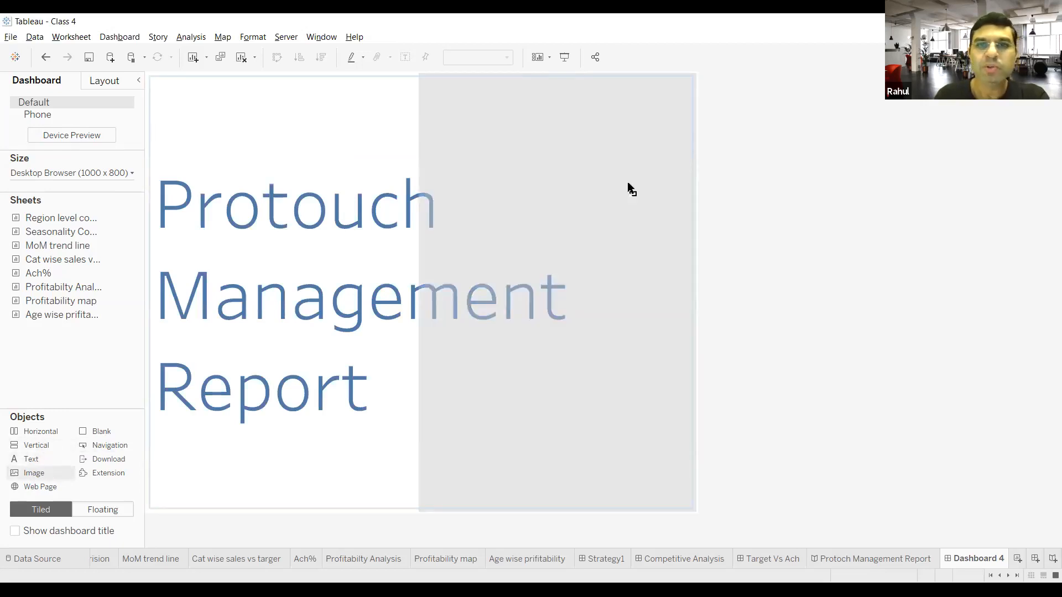
{"action": "left_click_drag", "start_coordinate": [636, 159], "coordinate": [636, 159]}
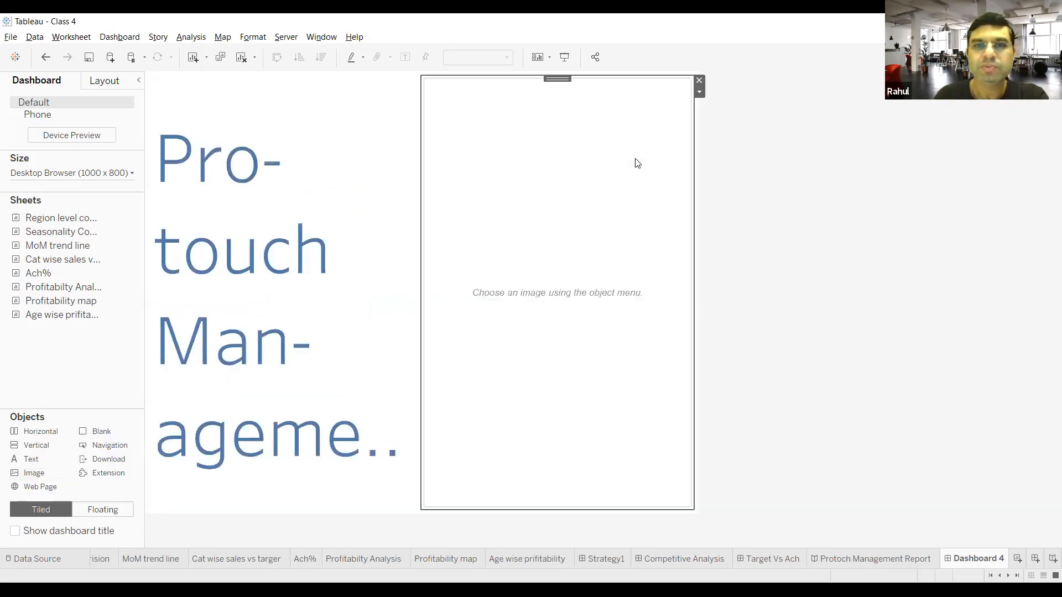
{"action": "left_click", "coordinate": [420, 248]}
{"action": "left_click", "coordinate": [585, 186]}
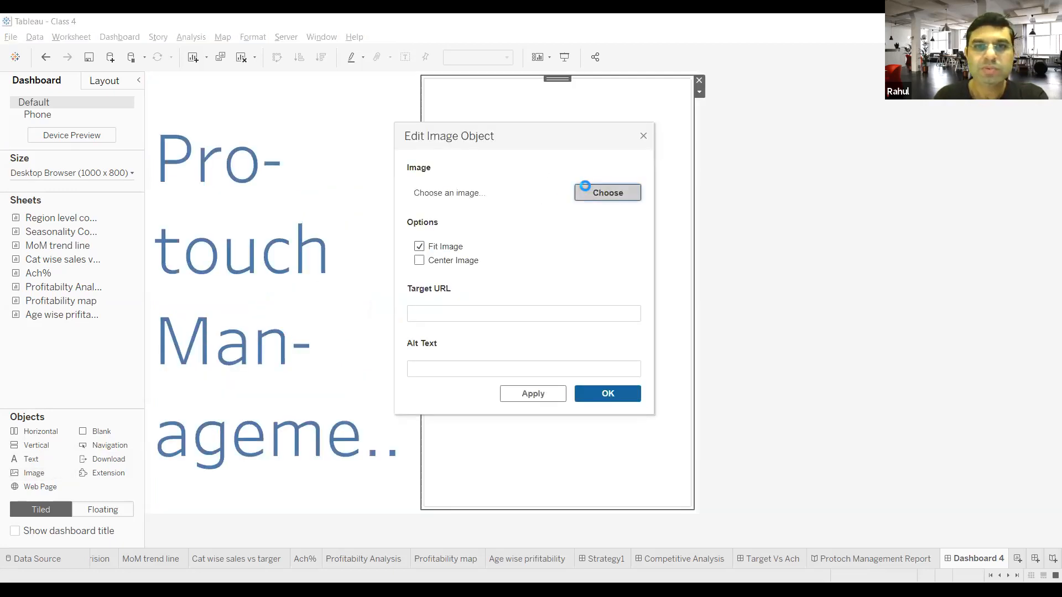
{"action": "left_click", "coordinate": [555, 235]}
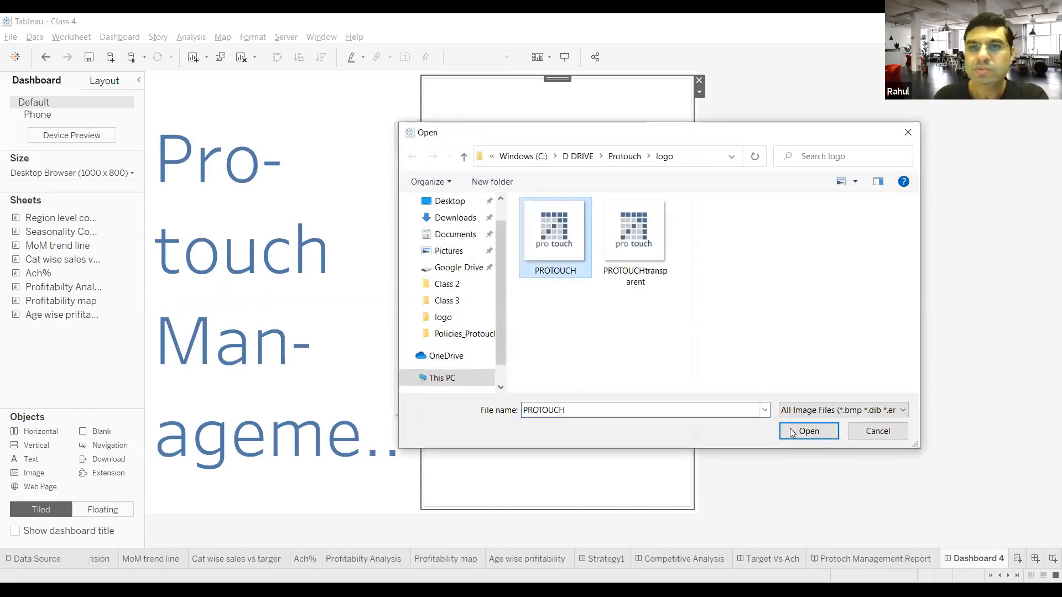
{"action": "left_click", "coordinate": [809, 431]}
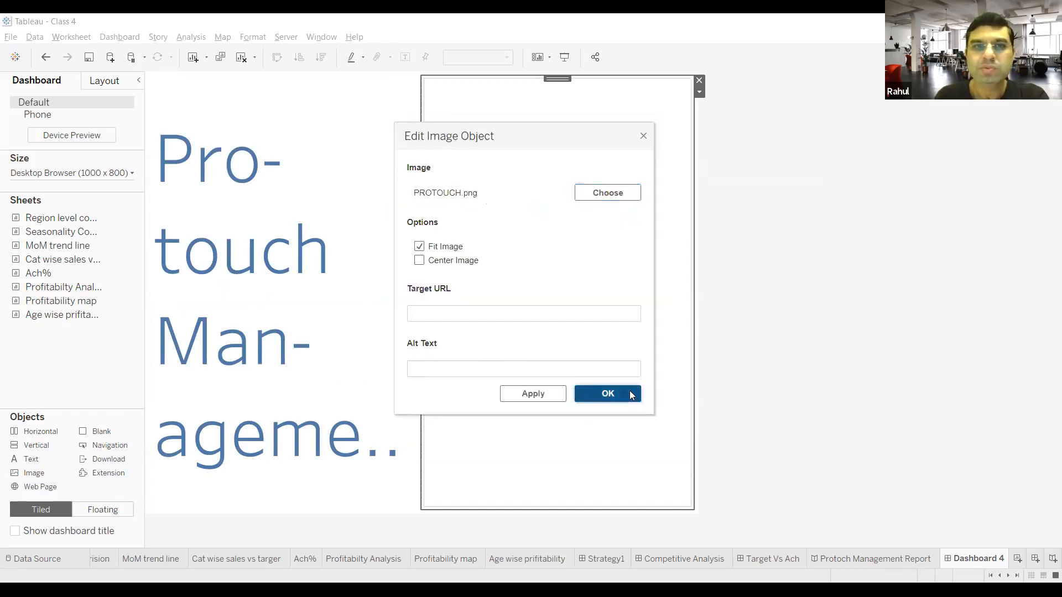
{"action": "left_click", "coordinate": [607, 390]}
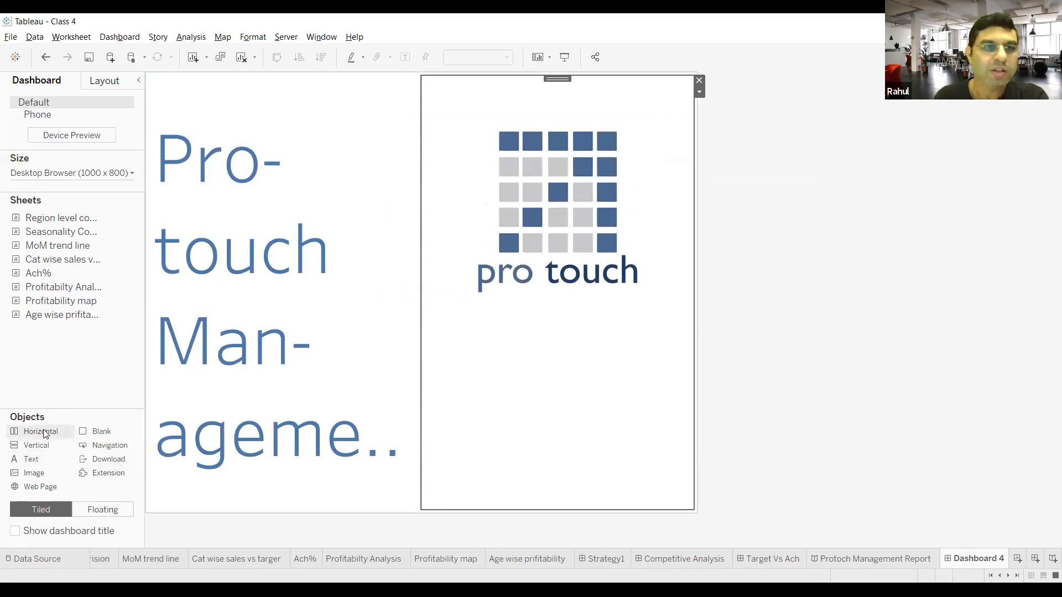
Step: Rearrange the dashboard so the title text spans the full width below the logo image
{"action": "left_click_drag", "start_coordinate": [44, 429], "coordinate": [345, 164]}
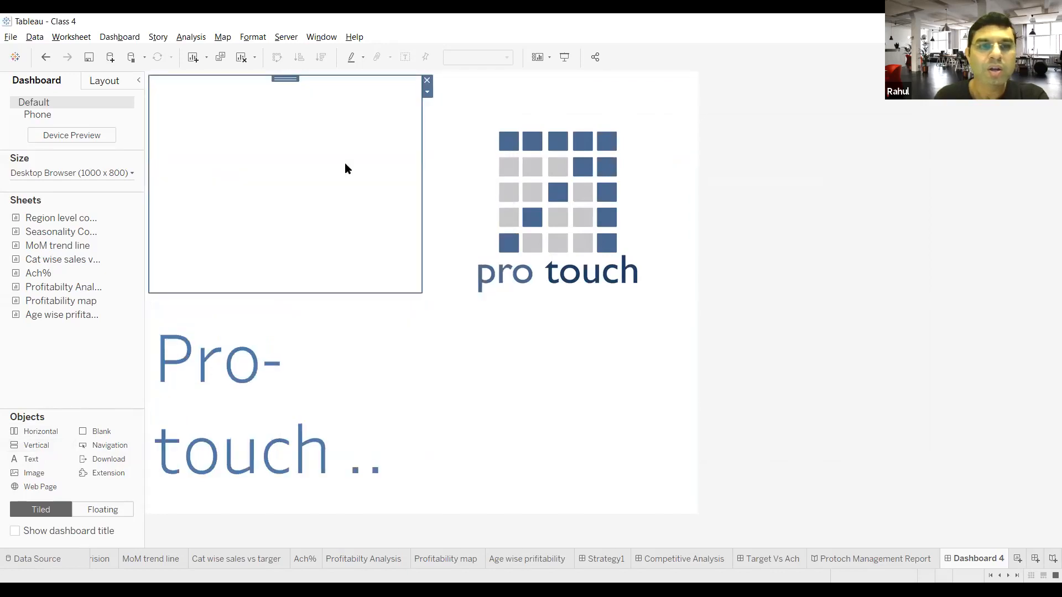
{"action": "left_click", "coordinate": [427, 80]}
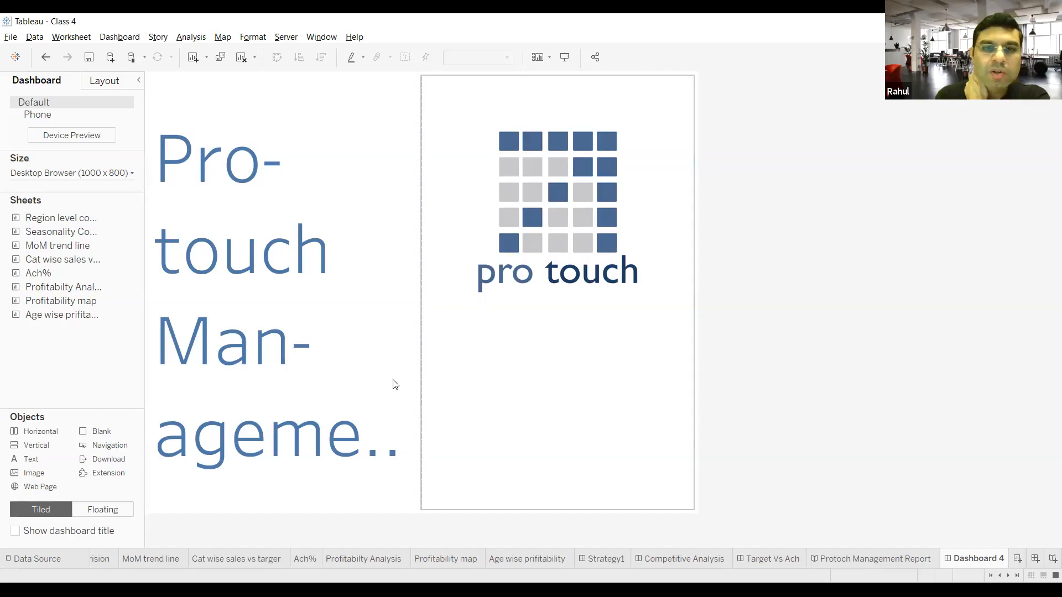
{"action": "left_click", "coordinate": [348, 84]}
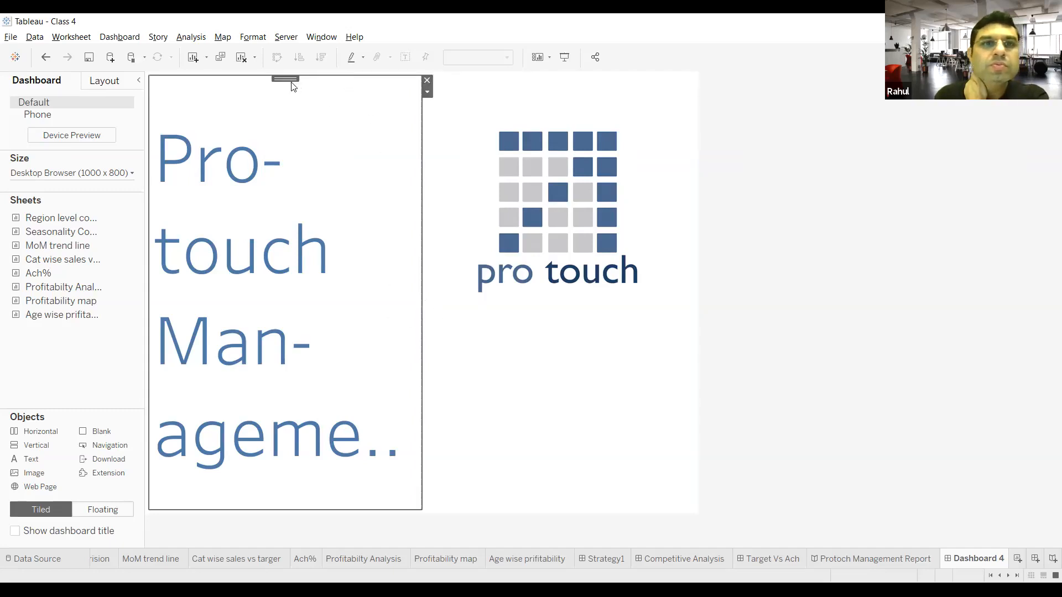
{"action": "left_click_drag", "start_coordinate": [289, 81], "coordinate": [458, 278]}
{"action": "mouse_move", "coordinate": [436, 337]}
{"action": "left_mouse_down"}
{"action": "mouse_move", "coordinate": [469, 351]}
{"action": "mouse_move", "coordinate": [403, 384]}
{"action": "mouse_move", "coordinate": [555, 350]}
{"action": "left_mouse_up"}
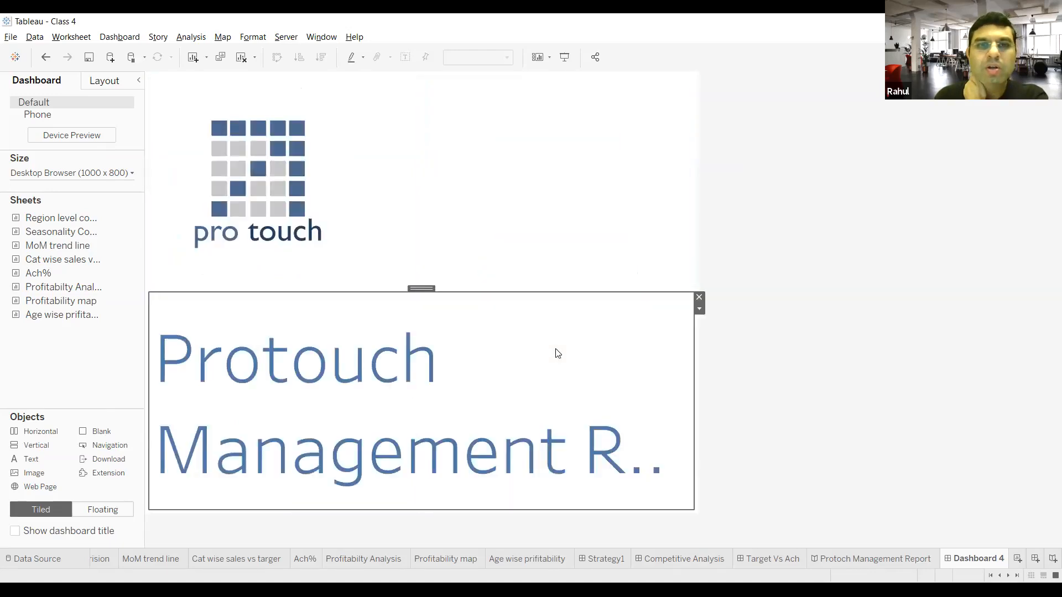
Step: Center the logo image within its area above the title text
{"action": "left_click", "coordinate": [286, 206]}
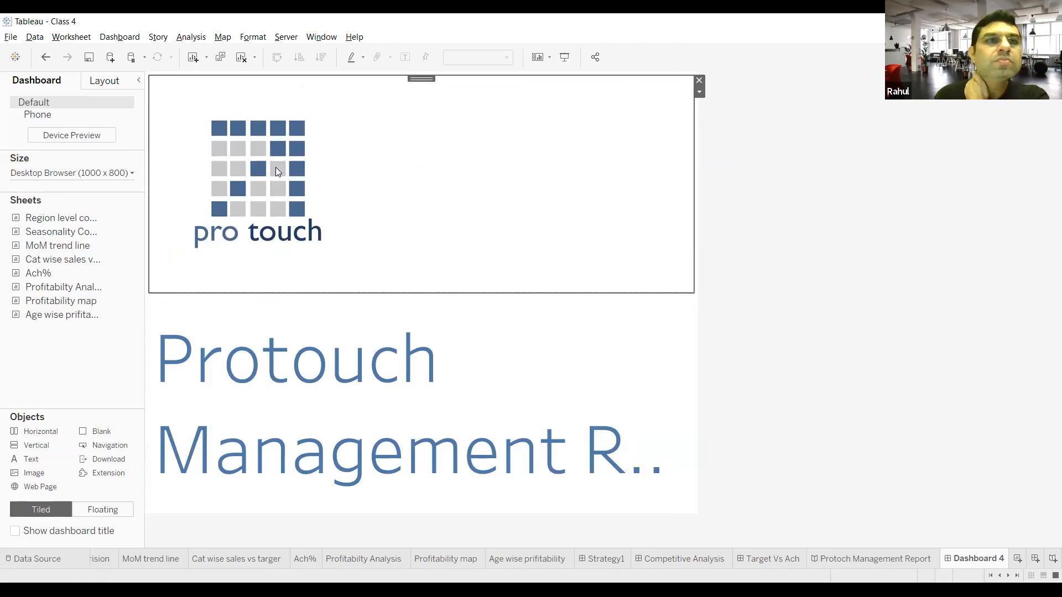
{"action": "left_click", "coordinate": [699, 92]}
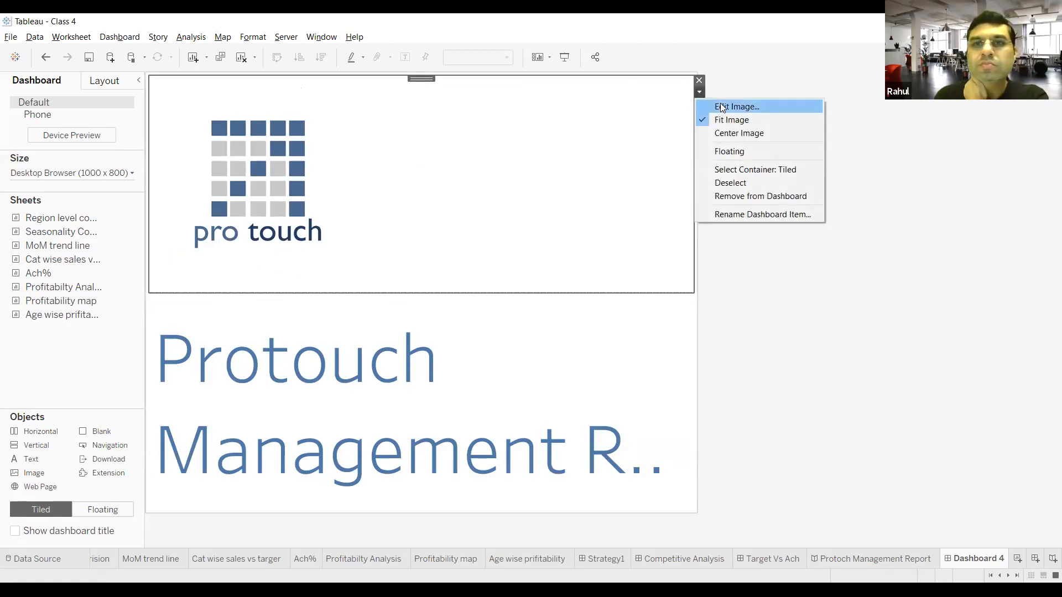
{"action": "left_click", "coordinate": [738, 134]}
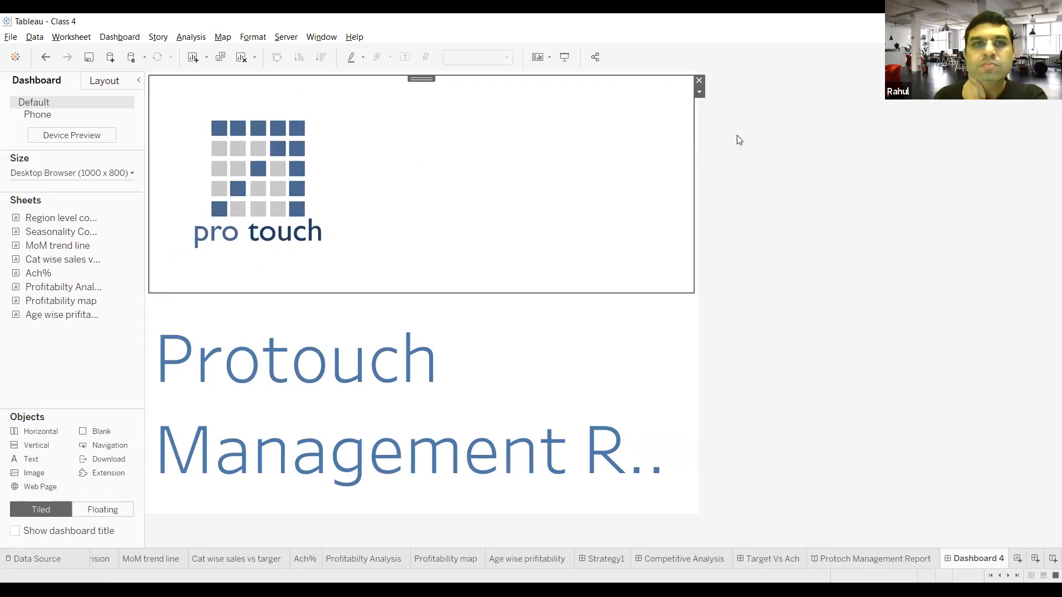
{"action": "left_click", "coordinate": [516, 378]}
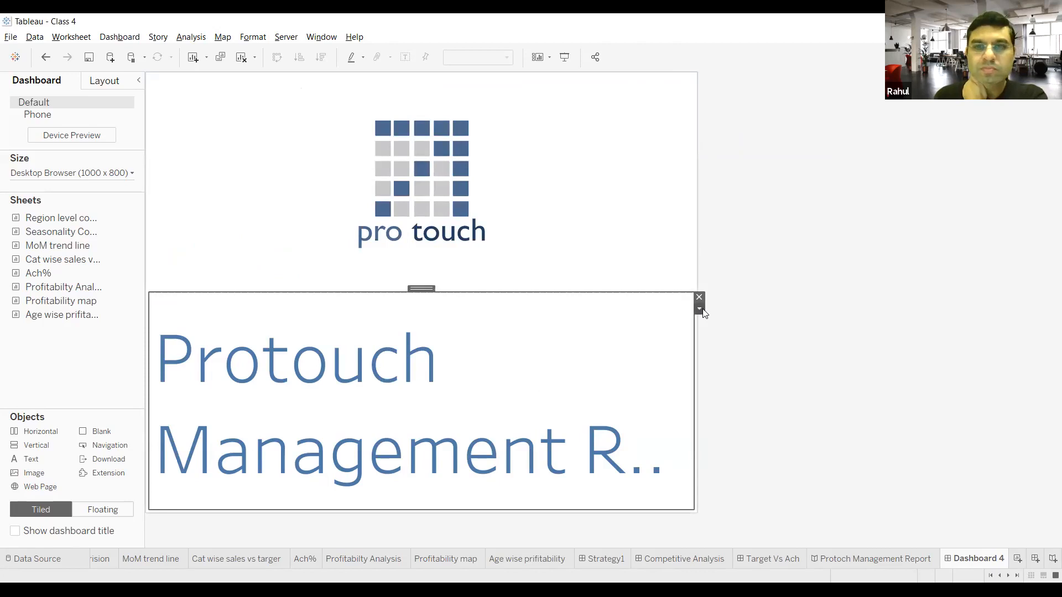
{"action": "left_click_drag", "start_coordinate": [424, 288], "coordinate": [418, 361]}
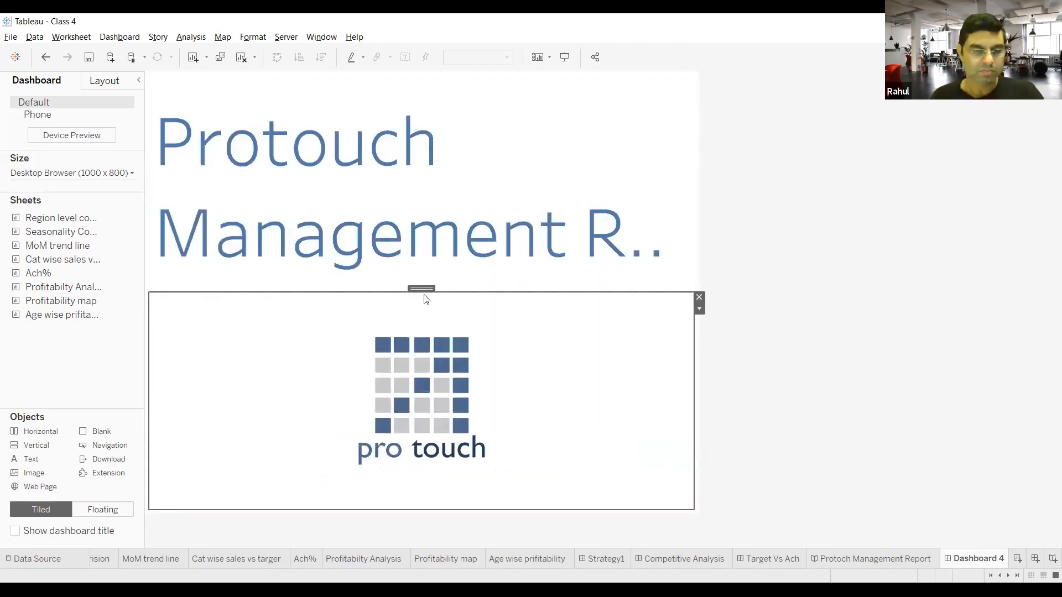
{"action": "key", "text": "ctrl+z"}
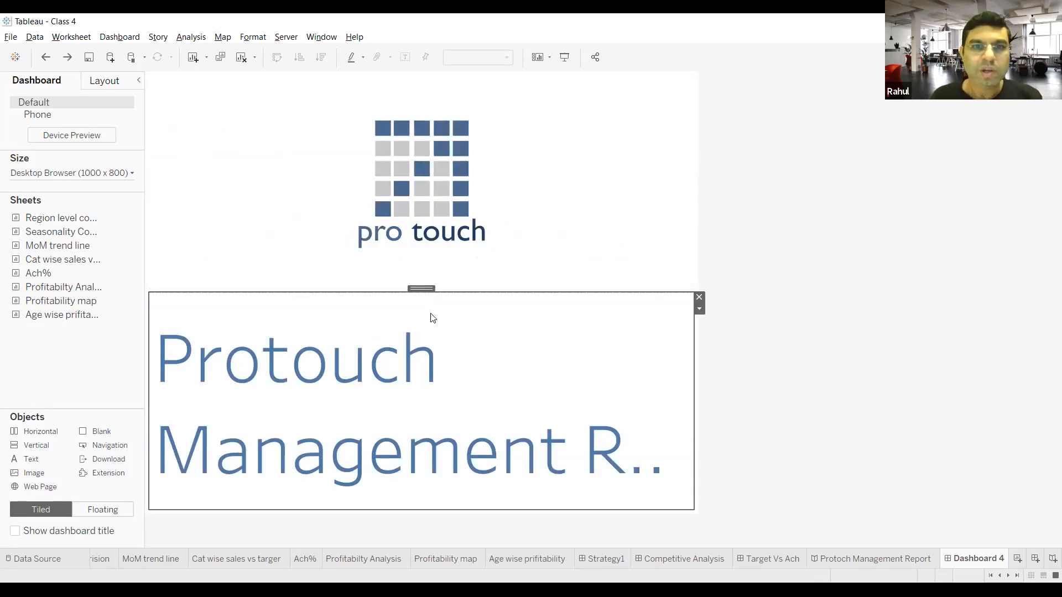
Step: Move the boundary between the logo and the title text upward, giving the text area more height
{"action": "left_click_drag", "start_coordinate": [427, 293], "coordinate": [430, 264]}
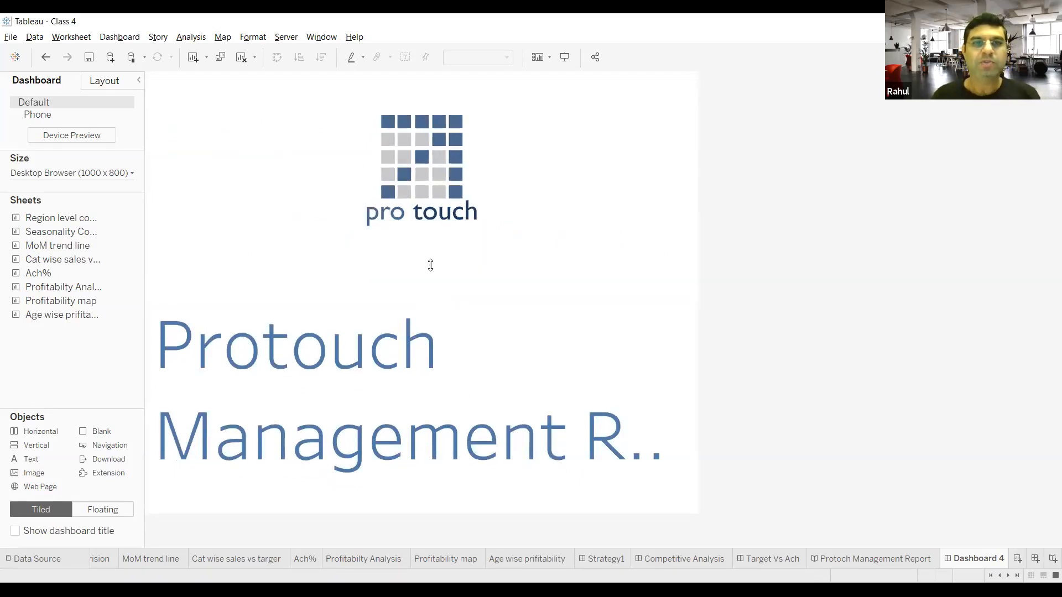
{"action": "left_click", "coordinate": [432, 344]}
{"action": "left_click_drag", "start_coordinate": [423, 262], "coordinate": [425, 244]}
Step: Reduce the font size of the whole Protouch Management Report title to 48
{"action": "left_click", "coordinate": [468, 306]}
{"action": "double_click", "coordinate": [463, 321]}
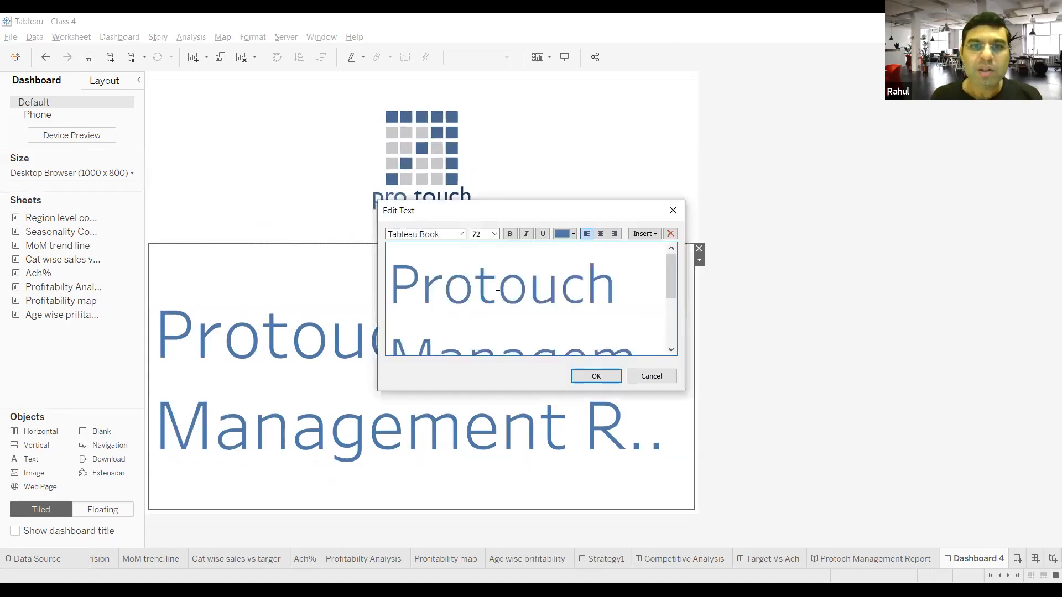
{"action": "left_click_drag", "start_coordinate": [390, 276], "coordinate": [673, 366]}
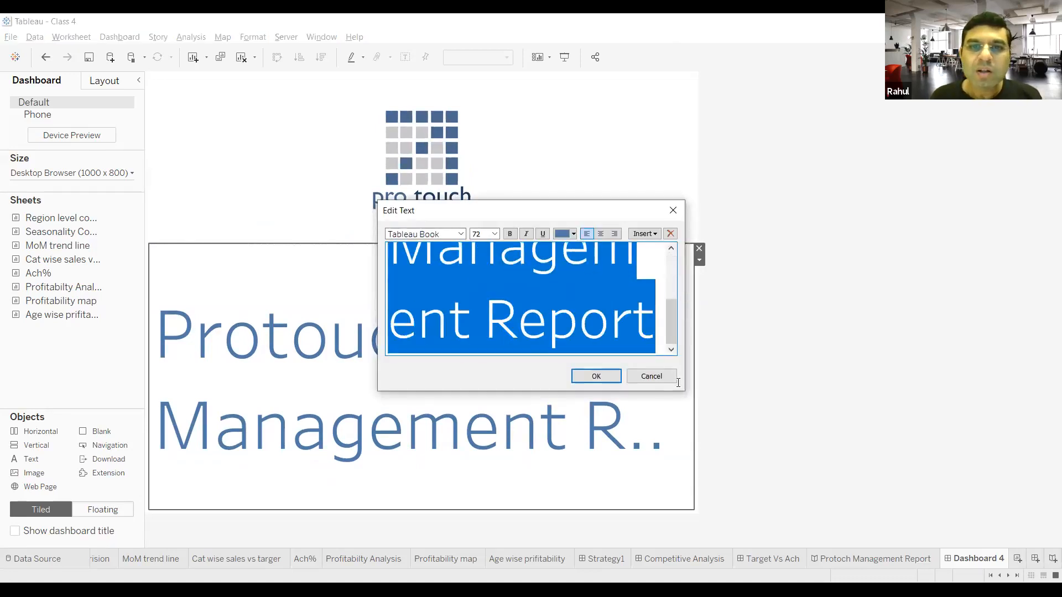
{"action": "left_click", "coordinate": [494, 235]}
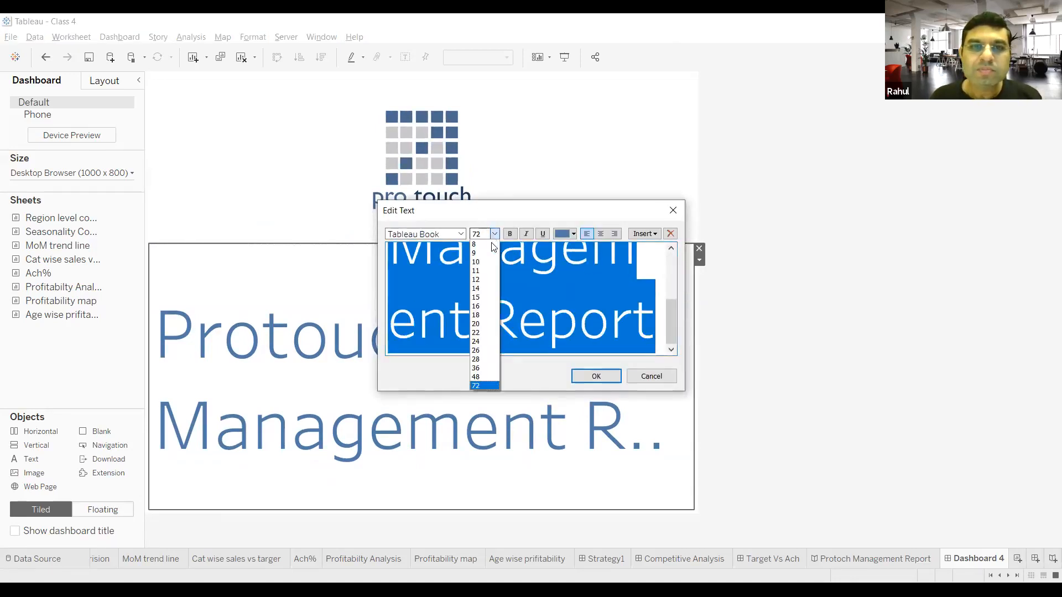
{"action": "left_click", "coordinate": [485, 376]}
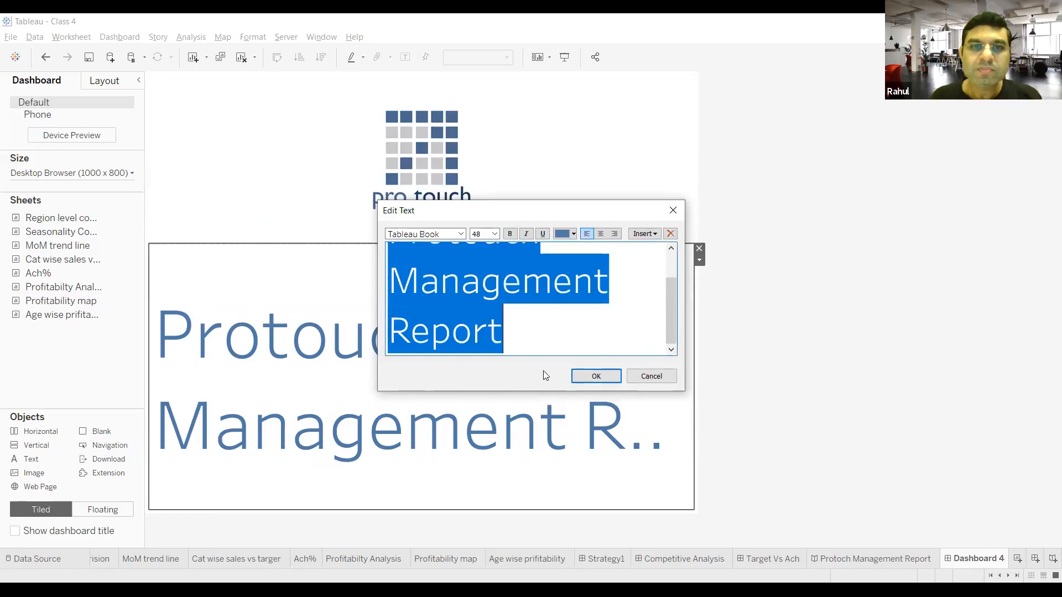
{"action": "left_click", "coordinate": [596, 377]}
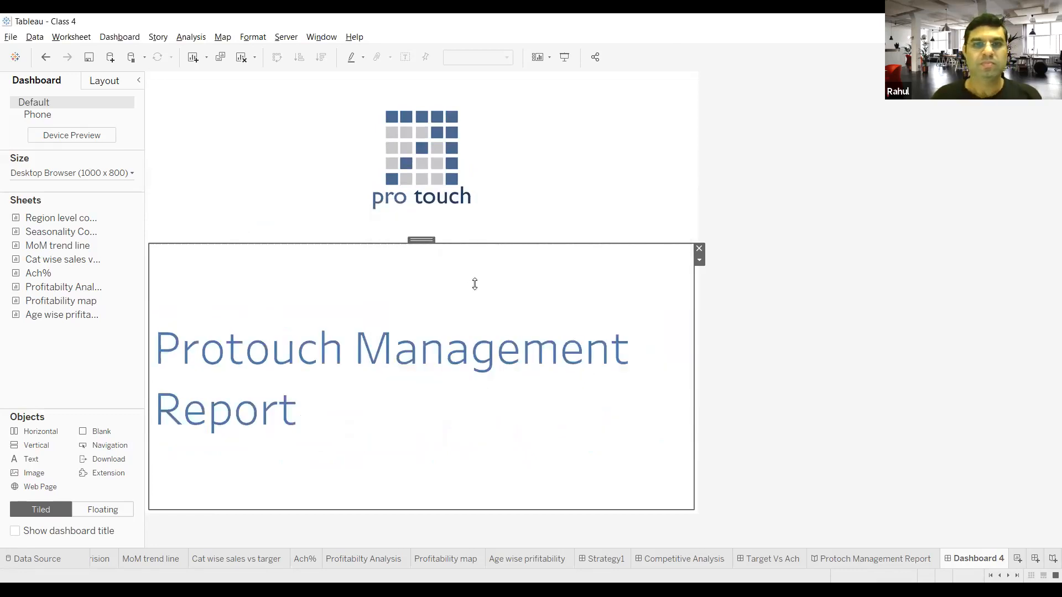
Step: Break the cover title so that Protouch, Management and Report each stand on their own line
{"action": "double_click", "coordinate": [498, 354]}
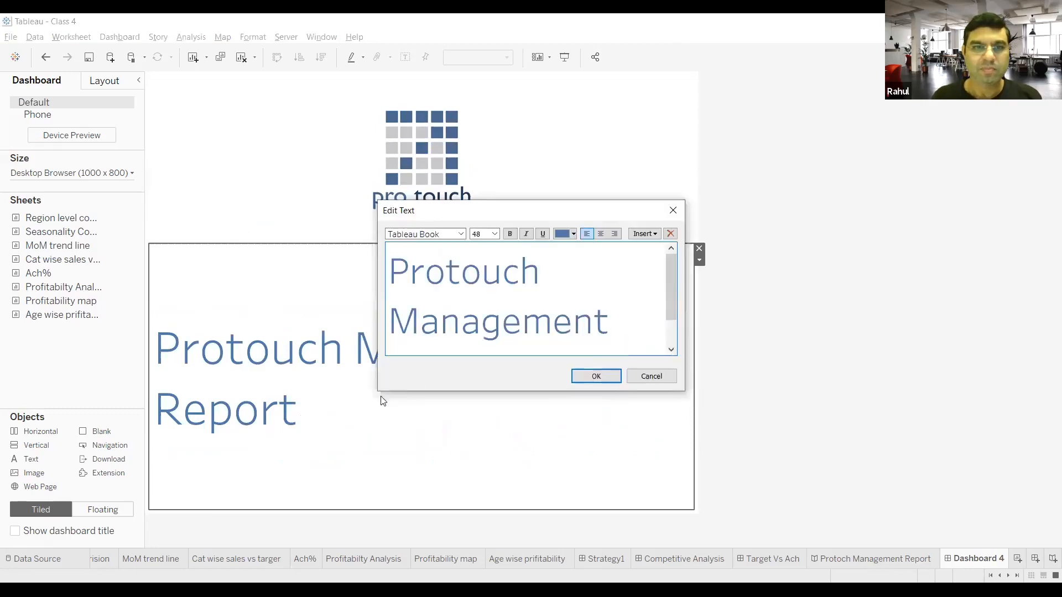
{"action": "left_click", "coordinate": [578, 376]}
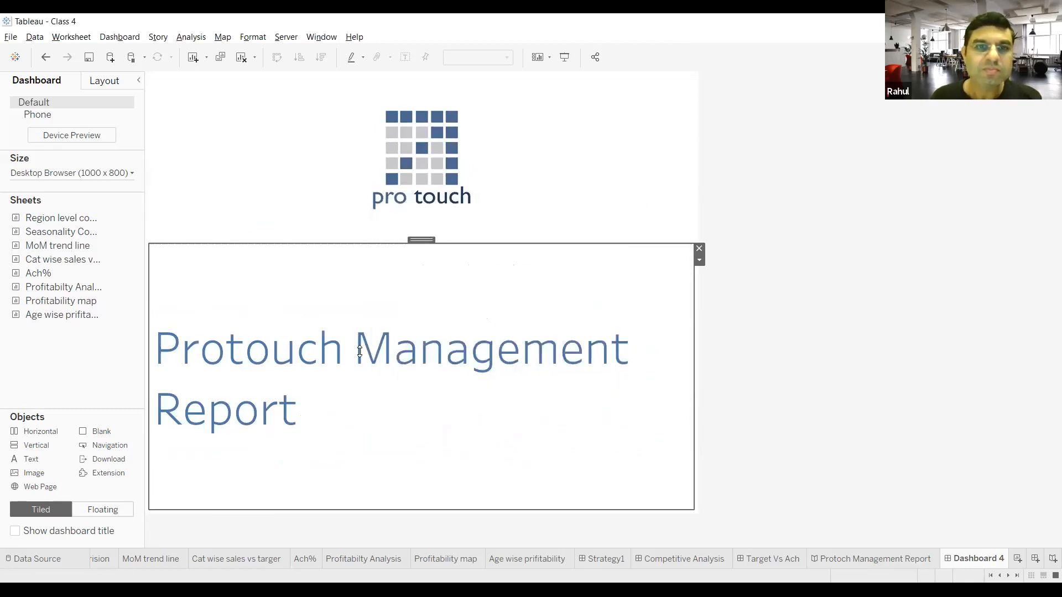
{"action": "double_click", "coordinate": [356, 352]}
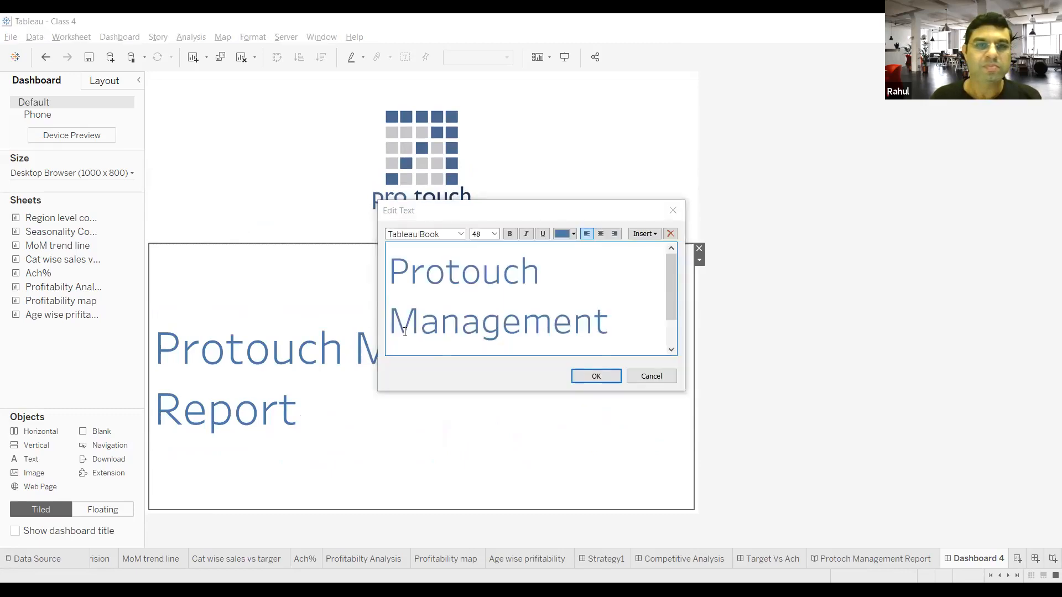
{"action": "left_click", "coordinate": [394, 327]}
{"action": "key", "text": "BackSpace"}
{"action": "key", "text": "Return"}
{"action": "key", "text": "Right"}
{"action": "key", "text": "Right"}
{"action": "key", "text": "Right"}
{"action": "key", "text": "Right"}
{"action": "key", "text": "Right"}
{"action": "key", "text": "Right"}
{"action": "key", "text": "Right"}
{"action": "key", "text": "Right"}
{"action": "key", "text": "Right"}
{"action": "key", "text": "Right"}
{"action": "key", "text": "Right"}
{"action": "key", "text": "Right"}
{"action": "key", "text": "Right"}
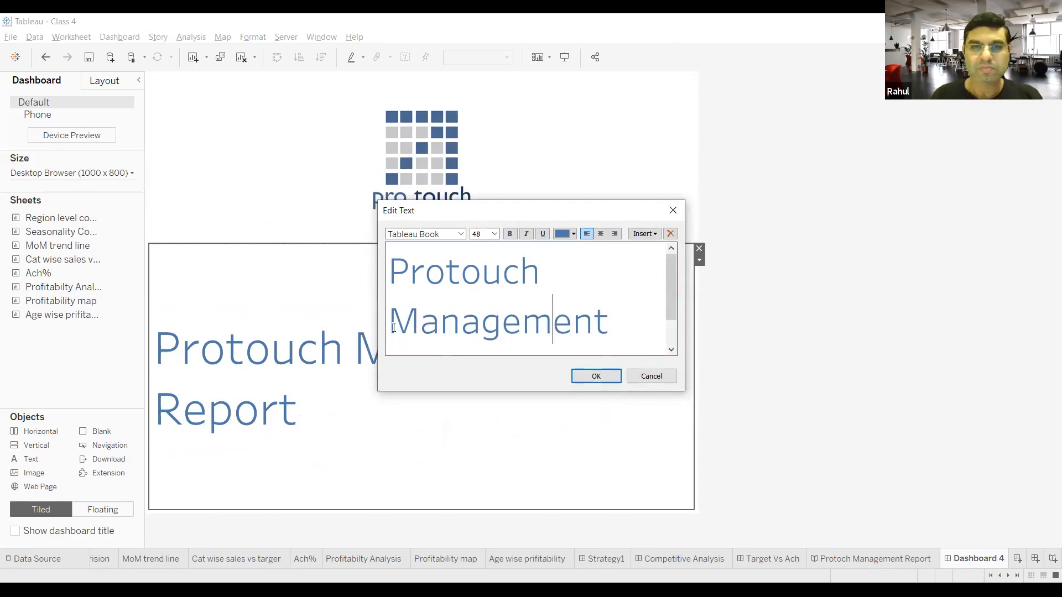
{"action": "key", "text": "Left"}
{"action": "key", "text": "Left"}
{"action": "key", "text": "BackSpace"}
{"action": "key", "text": "Return"}
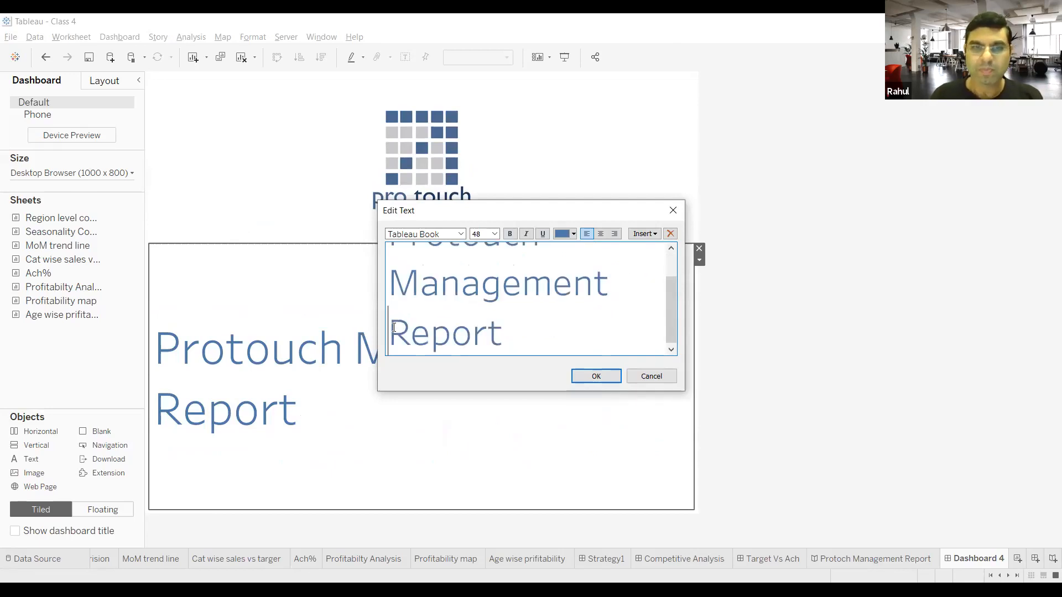
{"action": "left_click", "coordinate": [590, 378]}
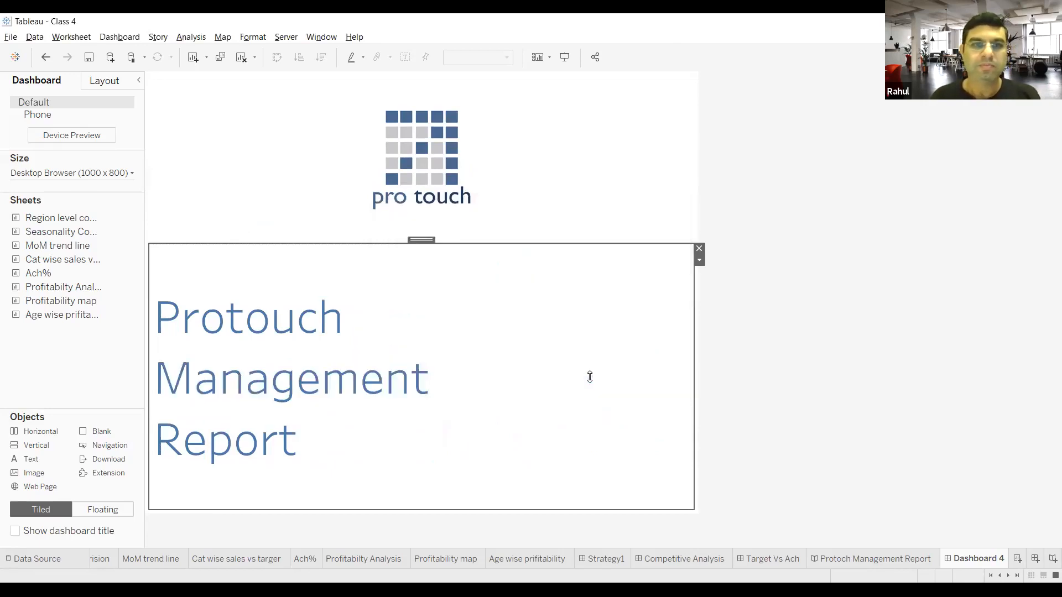
Step: Center-align all three lines of the cover title text
{"action": "double_click", "coordinate": [158, 313]}
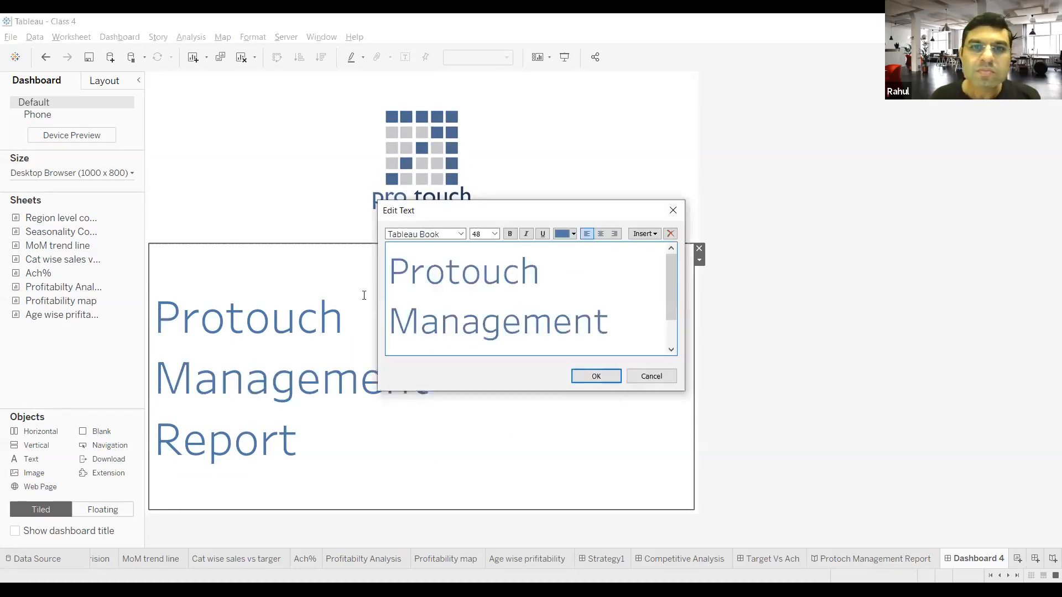
{"action": "left_click", "coordinate": [600, 233]}
{"action": "left_click", "coordinate": [393, 325]}
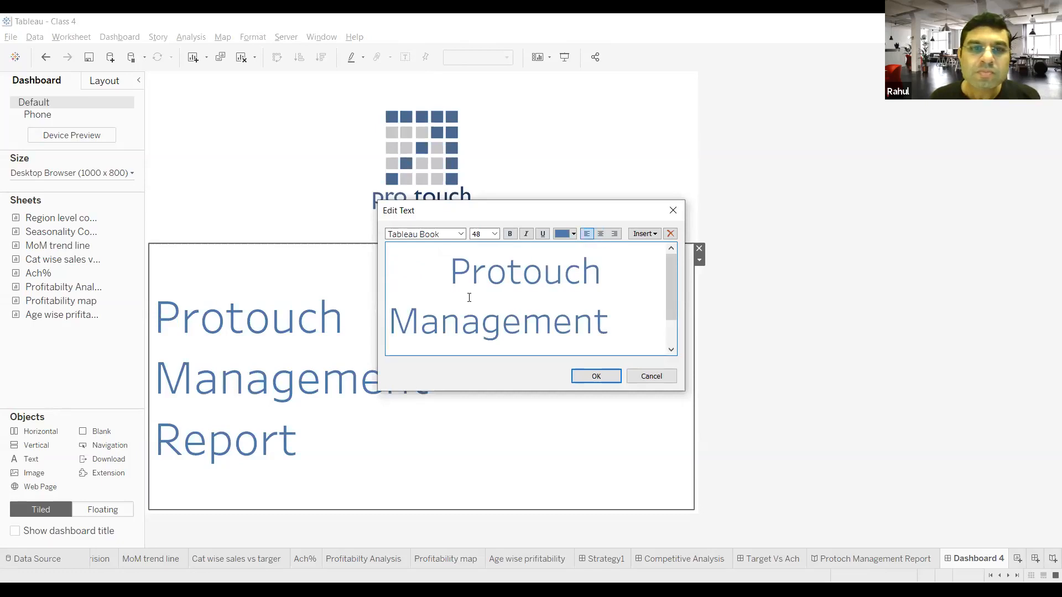
{"action": "left_click", "coordinate": [600, 235]}
{"action": "scroll", "coordinate": [417, 314], "scroll_direction": "down", "scroll_amount": 1}
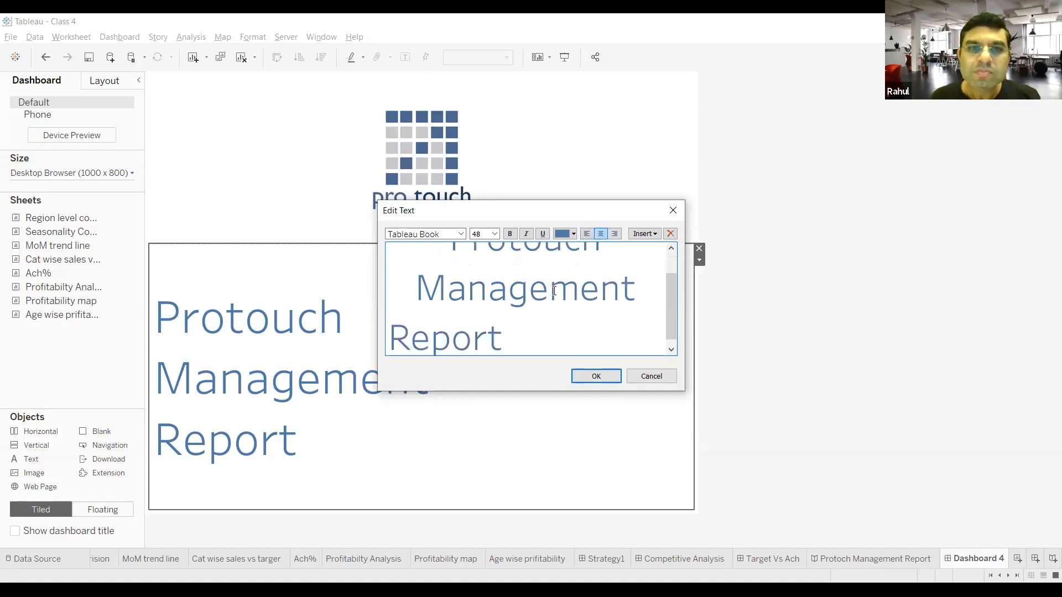
{"action": "left_click", "coordinate": [395, 332]}
{"action": "left_click", "coordinate": [600, 234]}
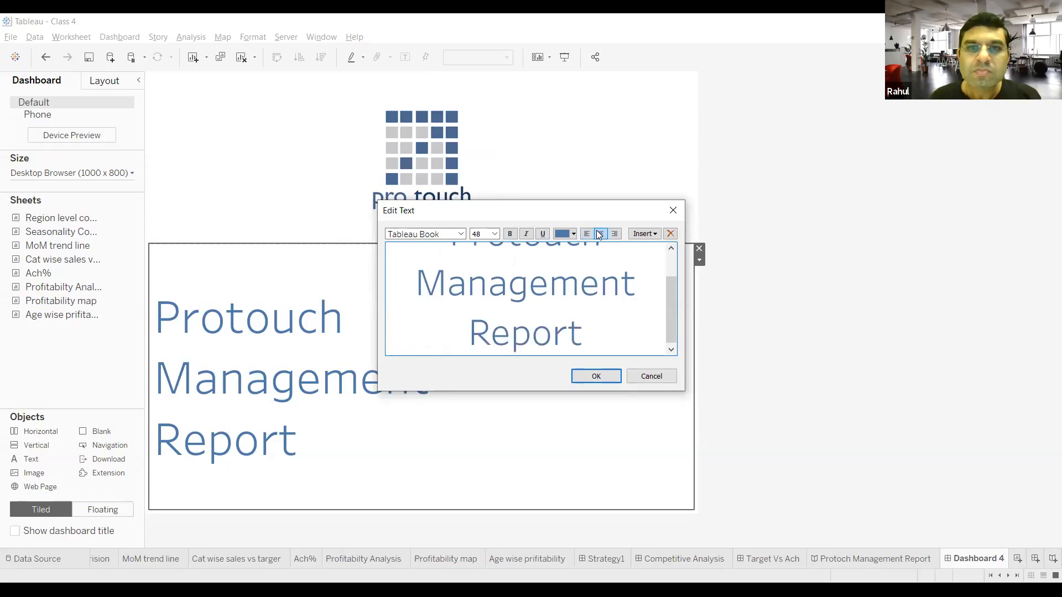
{"action": "key", "text": "Return"}
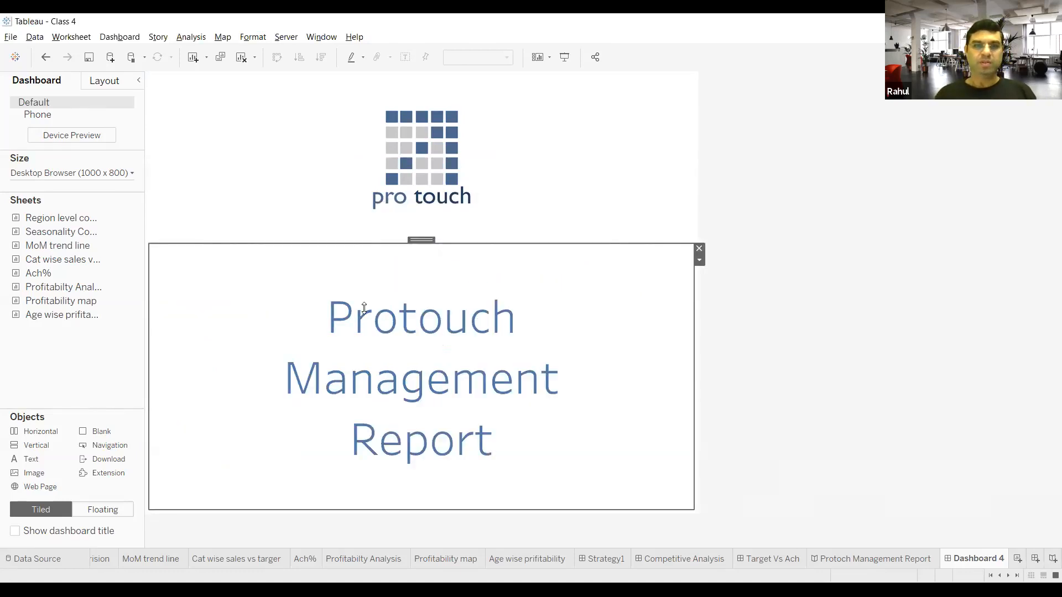
{"action": "double_click", "coordinate": [341, 314]}
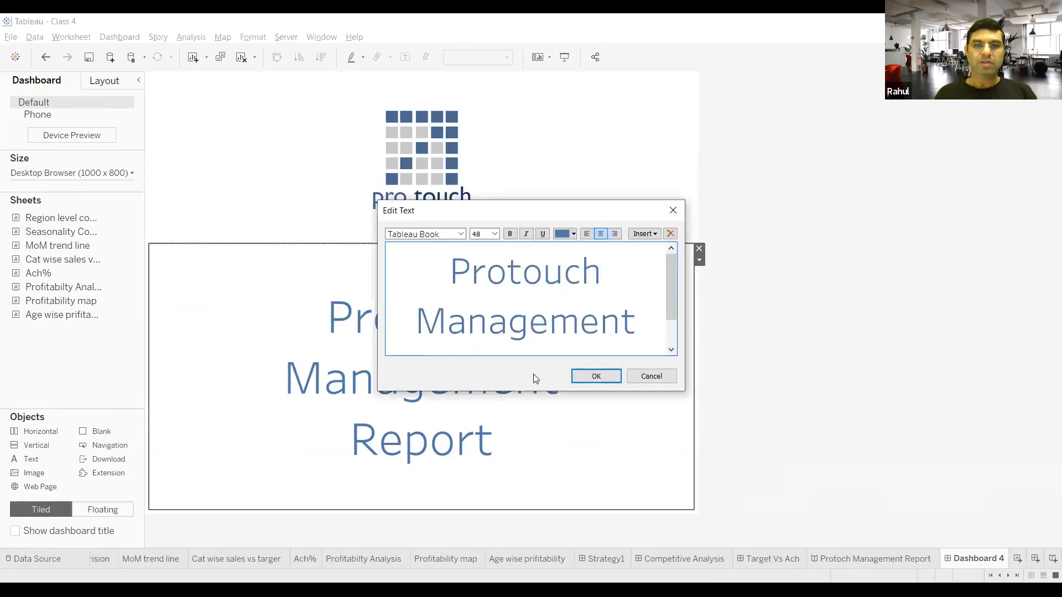
{"action": "left_click", "coordinate": [586, 382]}
{"action": "left_click", "coordinate": [861, 366]}
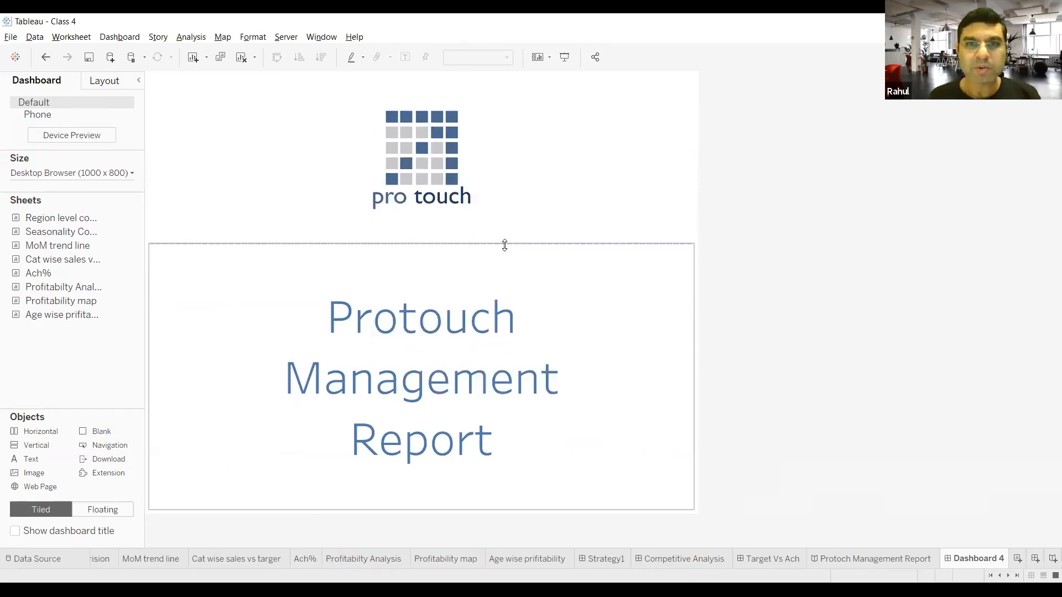
Step: Widen the cover dashboard to a custom fixed width of 1600 px
{"action": "left_click", "coordinate": [100, 172]}
{"action": "type", "text": "1400"}
{"action": "key", "text": "Return"}
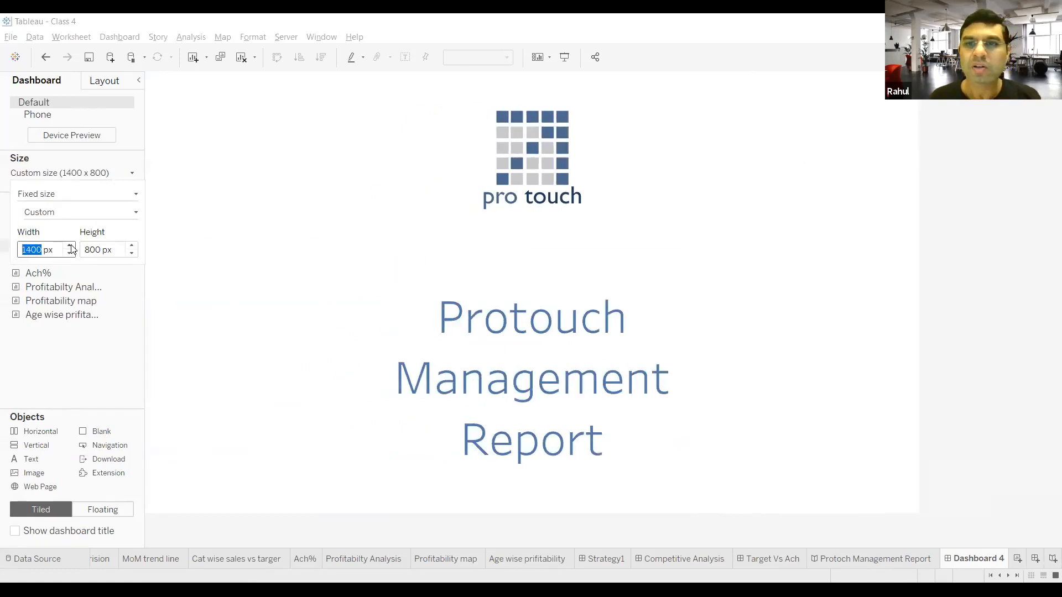
{"action": "left_click", "coordinate": [69, 246]}
{"action": "left_click", "coordinate": [70, 247]}
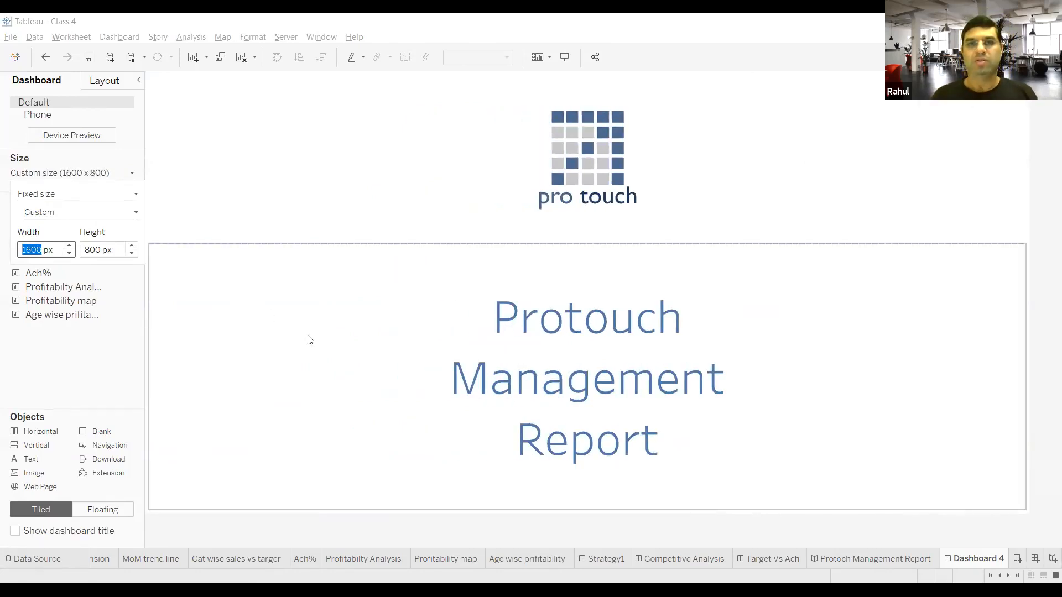
{"action": "left_click", "coordinate": [467, 347]}
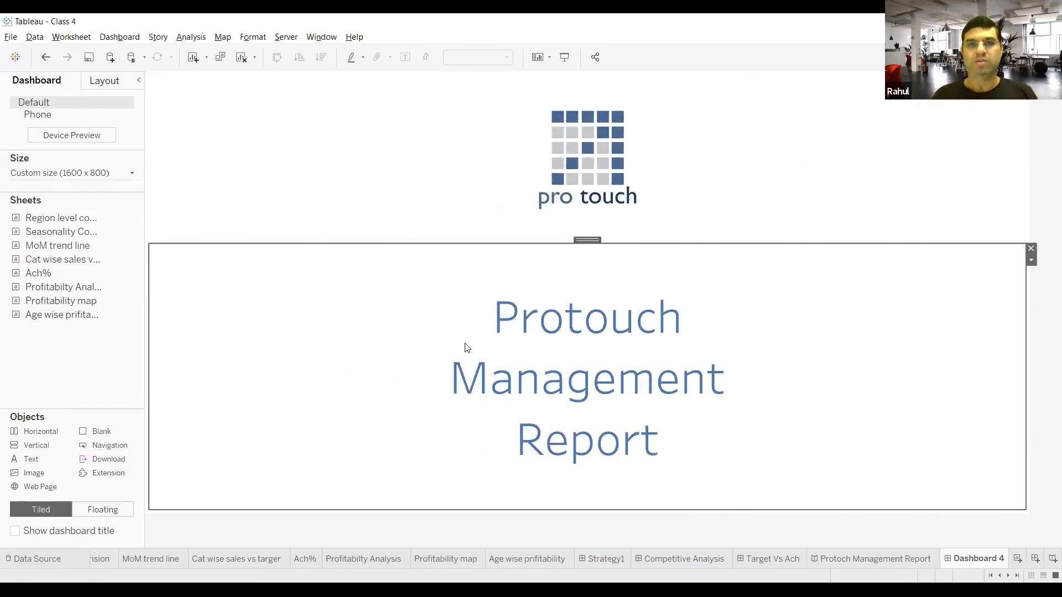
Step: Create a new story and add the Dashboard 4 cover as its first story point
{"action": "left_click", "coordinate": [1047, 560]}
{"action": "left_click_drag", "start_coordinate": [78, 321], "coordinate": [300, 267]}
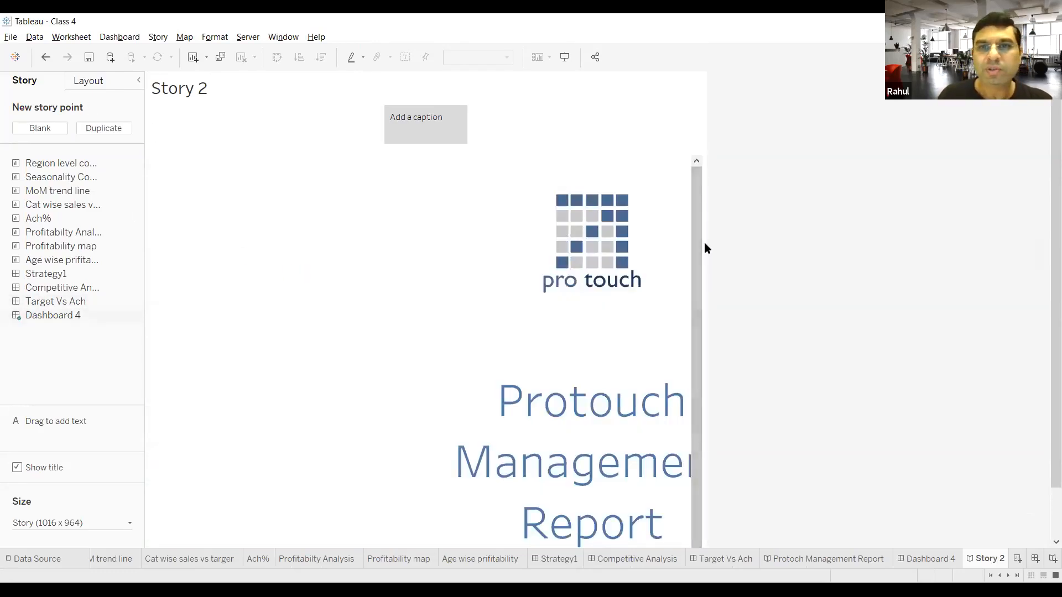
{"action": "mouse_move", "coordinate": [104, 253]}
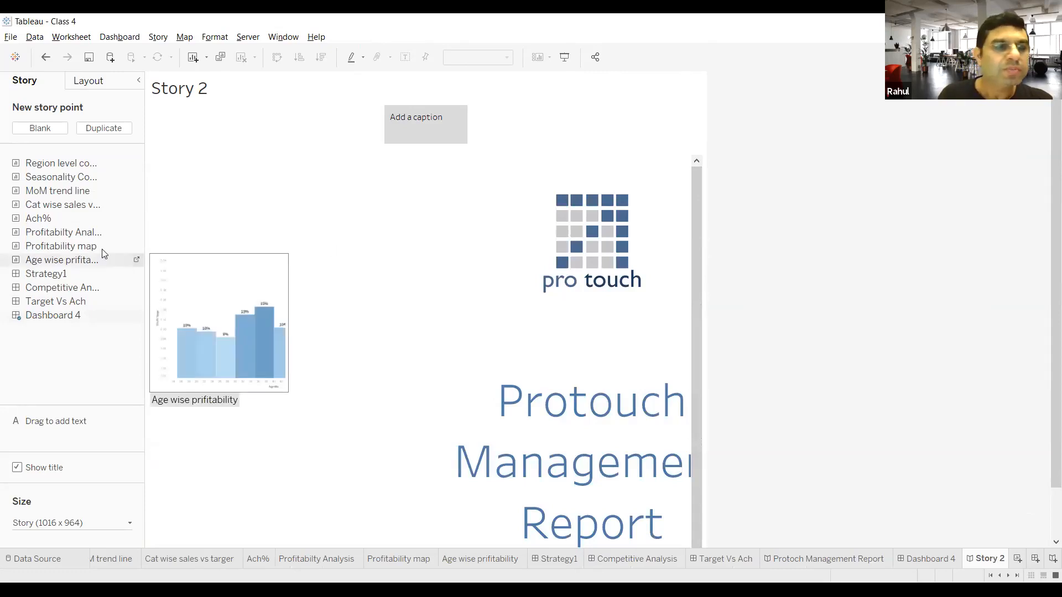
{"action": "left_click", "coordinate": [95, 84]}
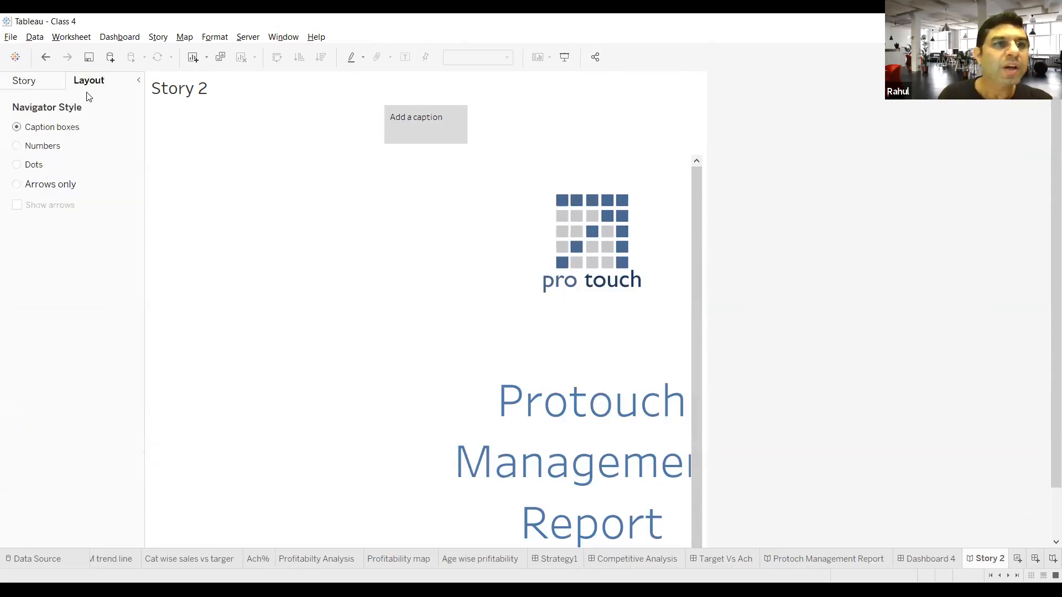
{"action": "left_click", "coordinate": [44, 90]}
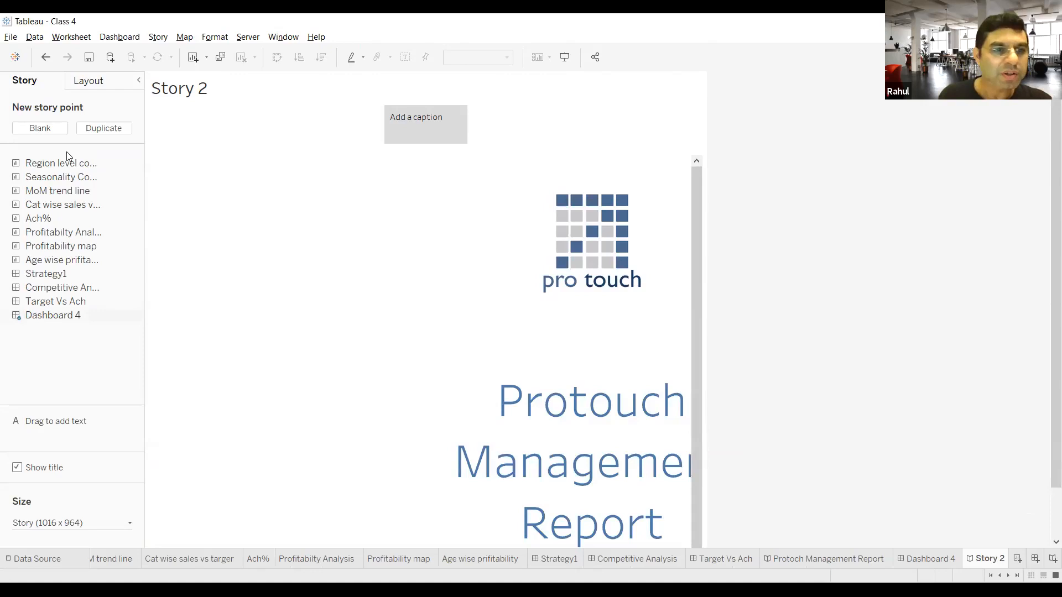
Step: Resize the new story to a custom fixed size of 1516 px wide and 864 px high
{"action": "left_click", "coordinate": [53, 523]}
{"action": "left_click", "coordinate": [72, 498]}
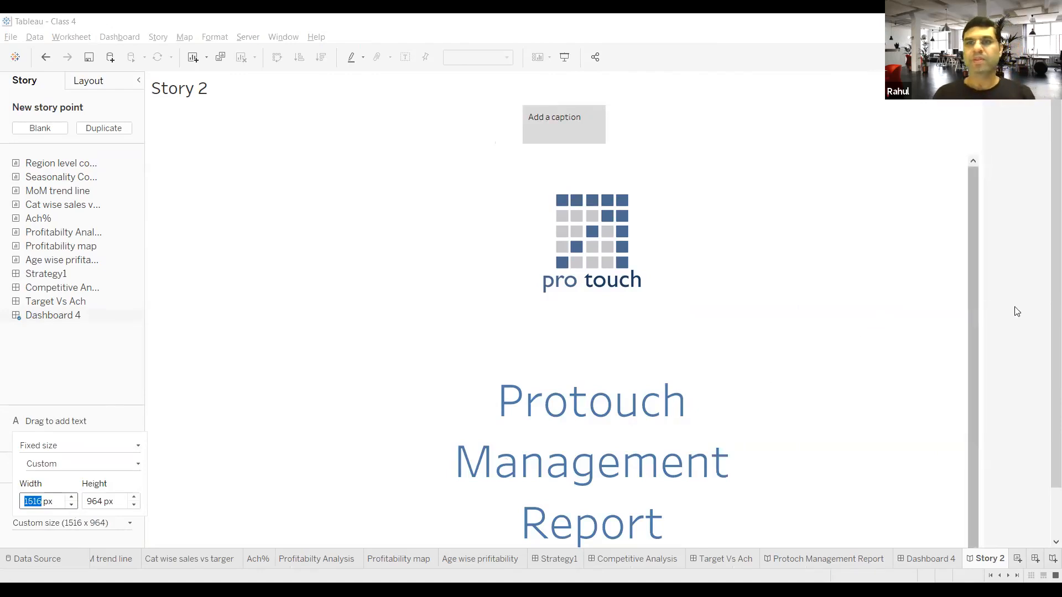
{"action": "left_click", "coordinate": [1017, 312]}
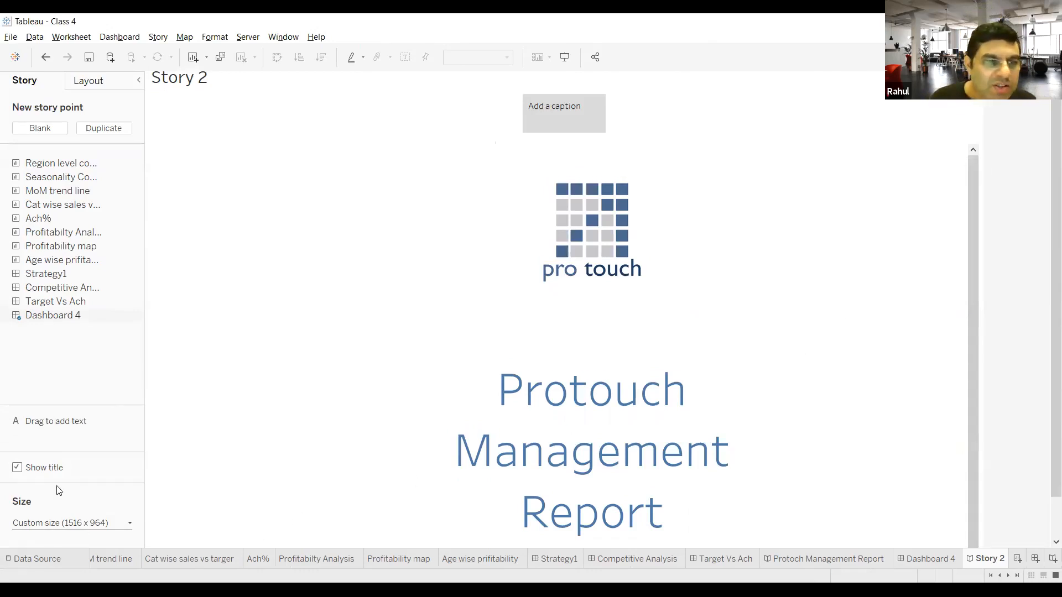
{"action": "left_click", "coordinate": [130, 526]}
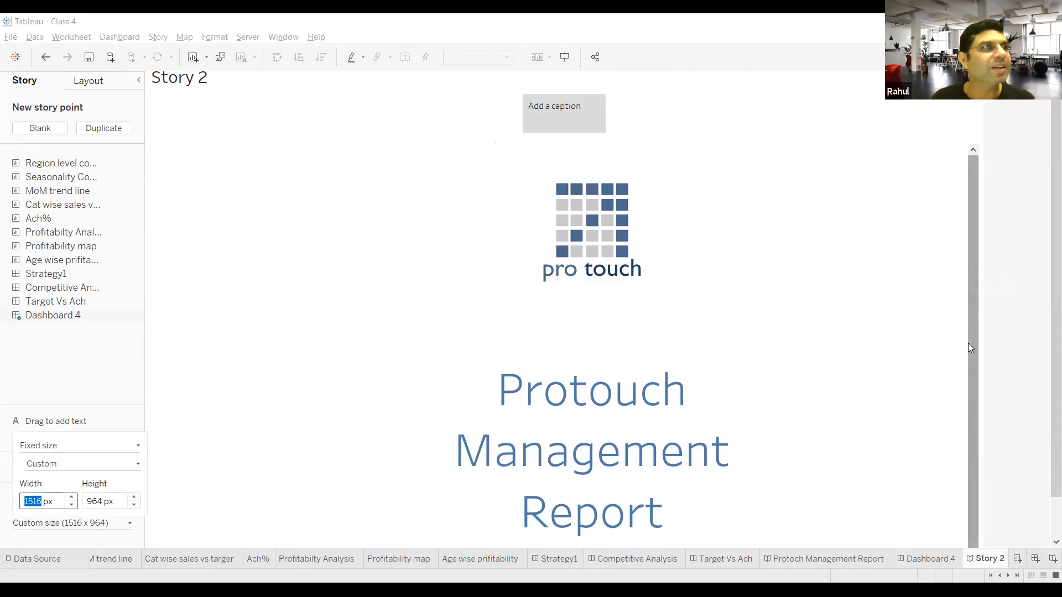
{"action": "left_click", "coordinate": [135, 506]}
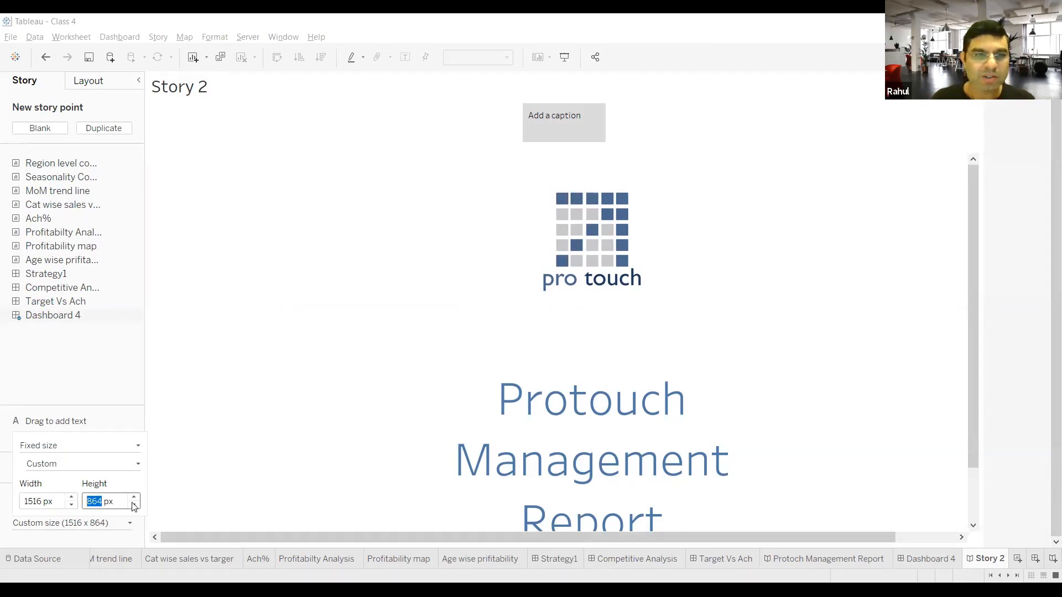
{"action": "left_click", "coordinate": [133, 505]}
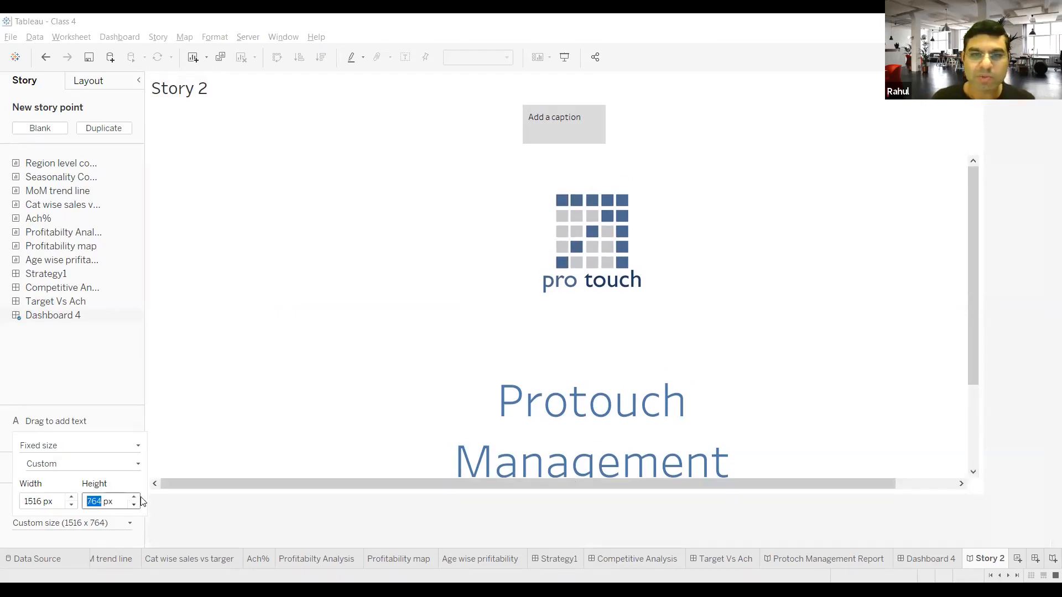
{"action": "left_click", "coordinate": [135, 497]}
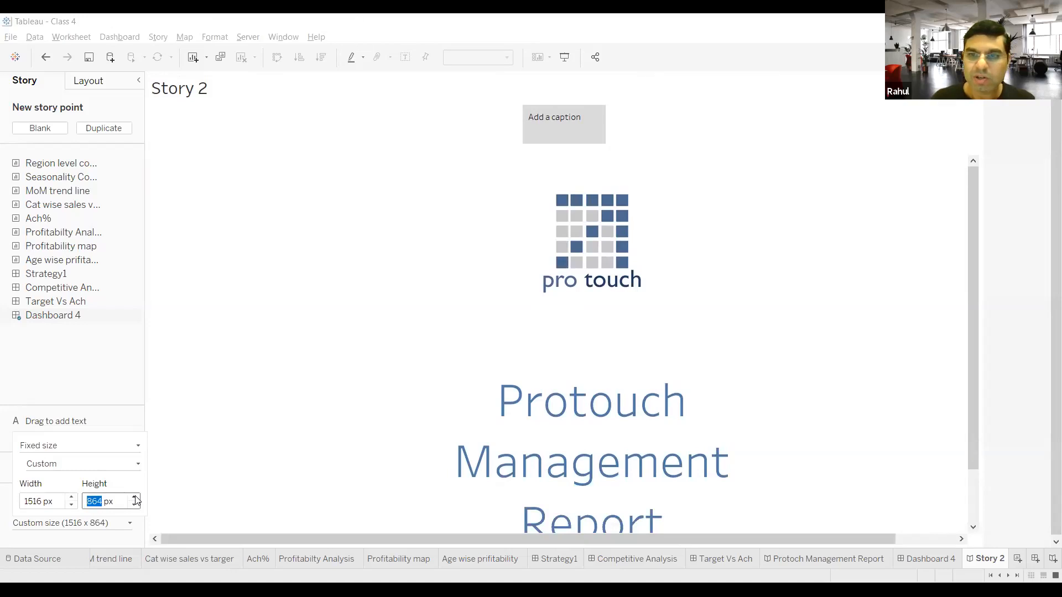
{"action": "scroll", "coordinate": [578, 357], "scroll_direction": "down", "scroll_amount": 2}
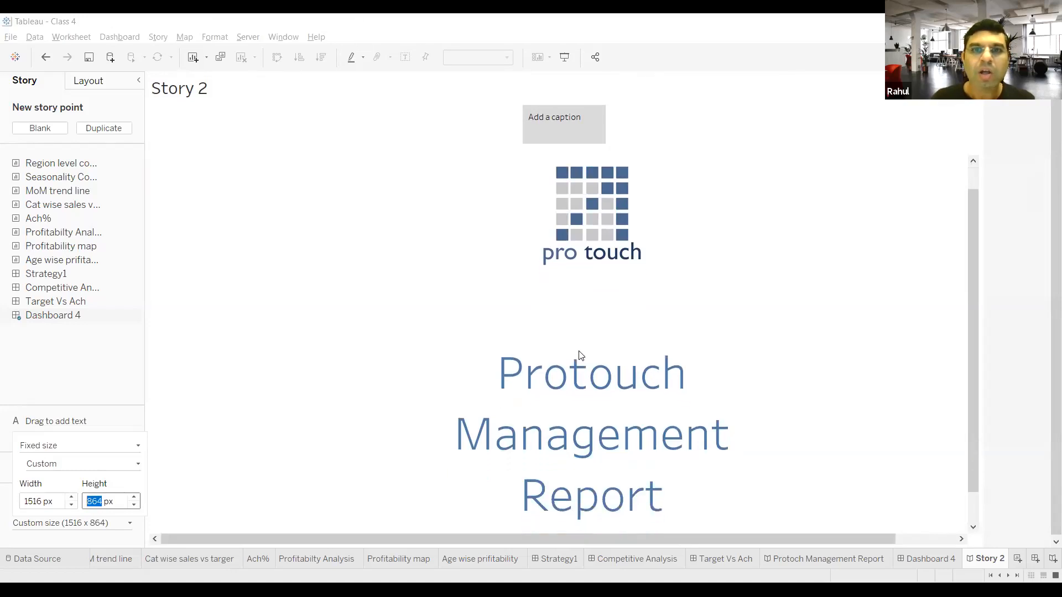
{"action": "scroll", "coordinate": [581, 357], "scroll_direction": "down", "scroll_amount": 1}
{"action": "scroll", "coordinate": [581, 357], "scroll_direction": "up", "scroll_amount": 1}
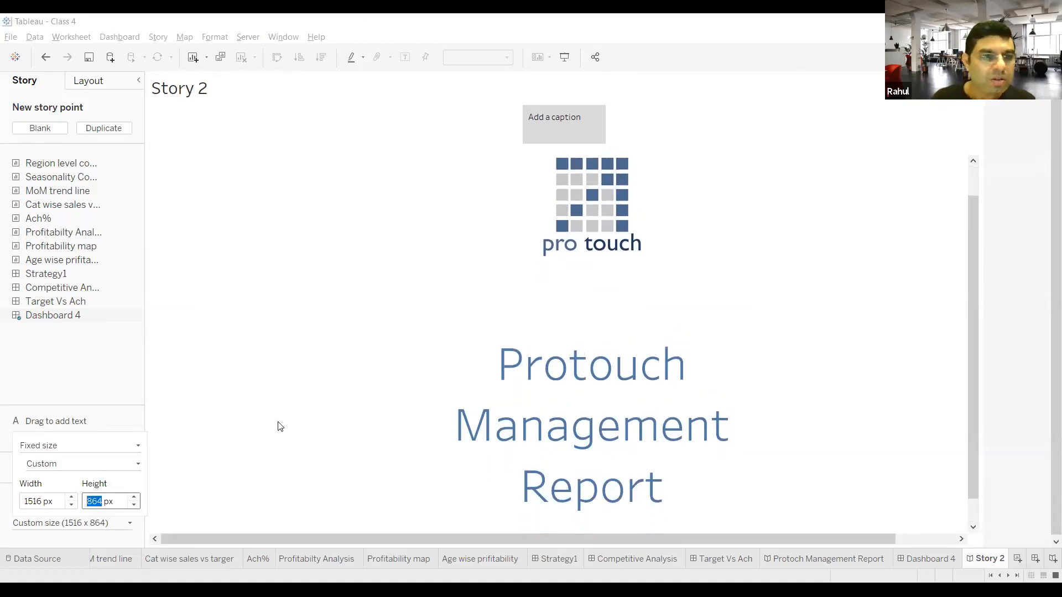
Step: Try the preset size Story (1016 x 964) on the new story, and undo it
{"action": "left_click", "coordinate": [138, 465]}
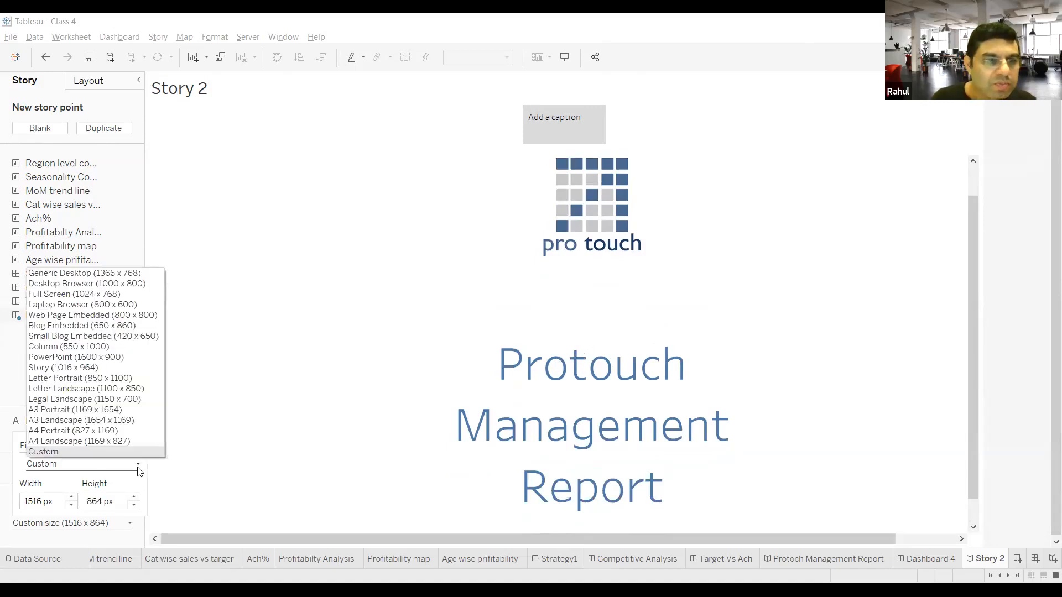
{"action": "left_click", "coordinate": [78, 368]}
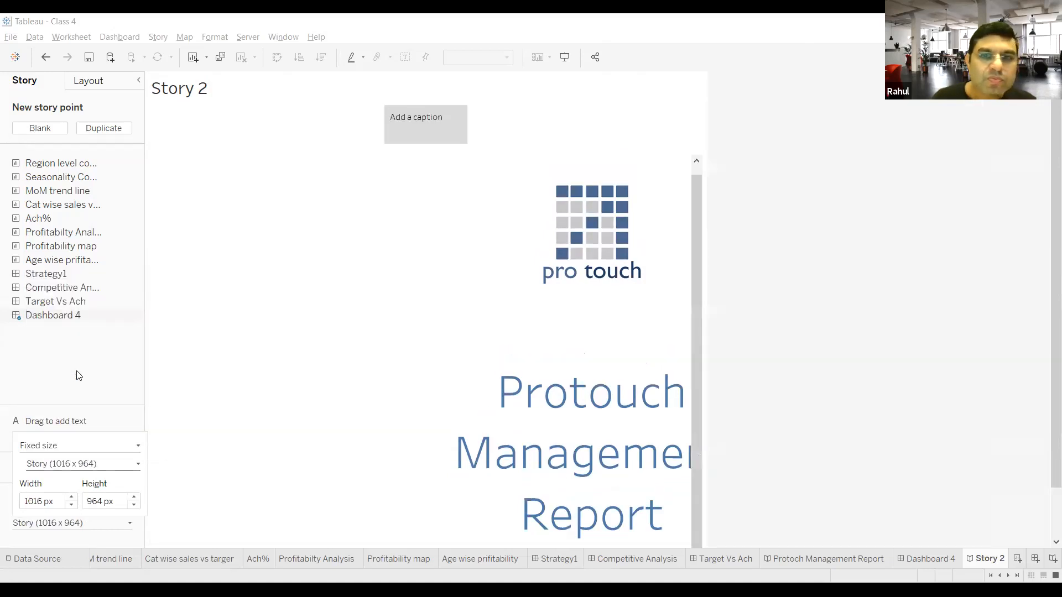
{"action": "key", "text": "ctrl+z"}
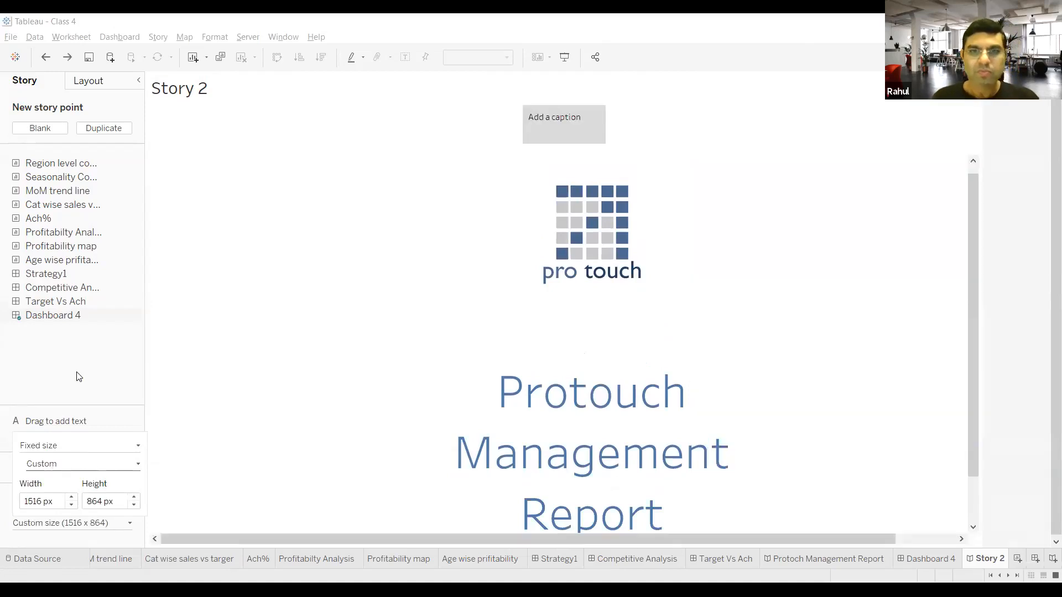
{"action": "scroll", "coordinate": [477, 394], "scroll_direction": "down", "scroll_amount": 1}
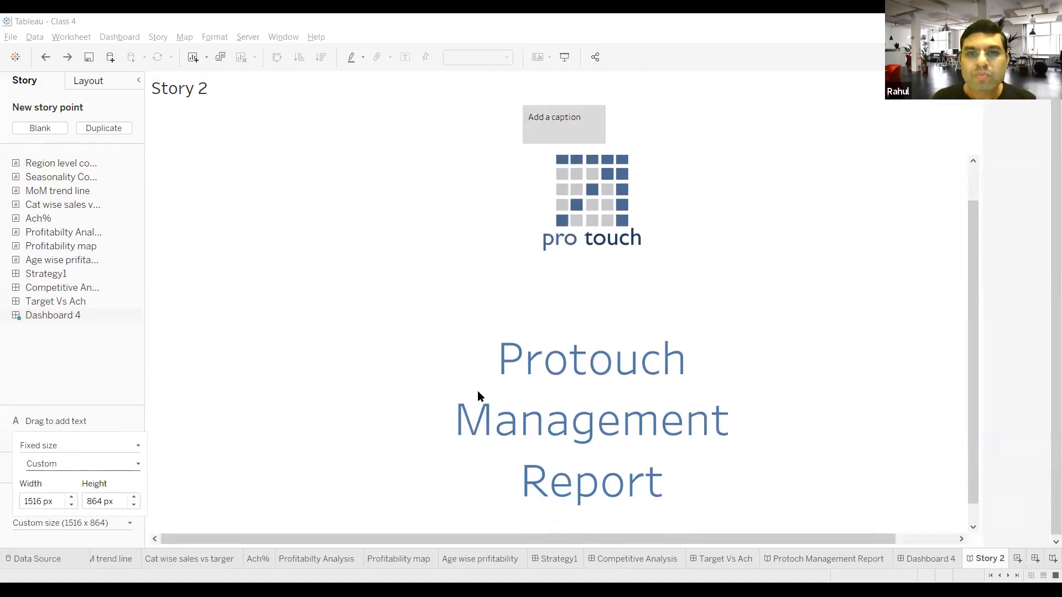
{"action": "scroll", "coordinate": [477, 394], "scroll_direction": "up", "scroll_amount": 1}
{"action": "scroll", "coordinate": [553, 413], "scroll_direction": "down", "scroll_amount": 1}
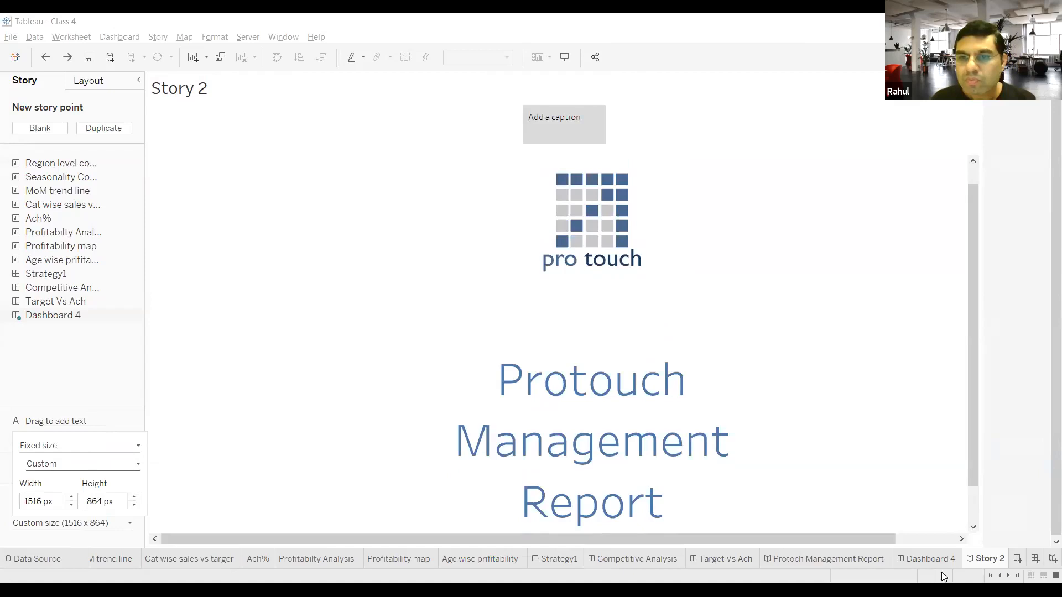
Step: Reduce the height of the Dashboard 4 cover to 700 px and check how it fits in Story 2
{"action": "left_click", "coordinate": [930, 560]}
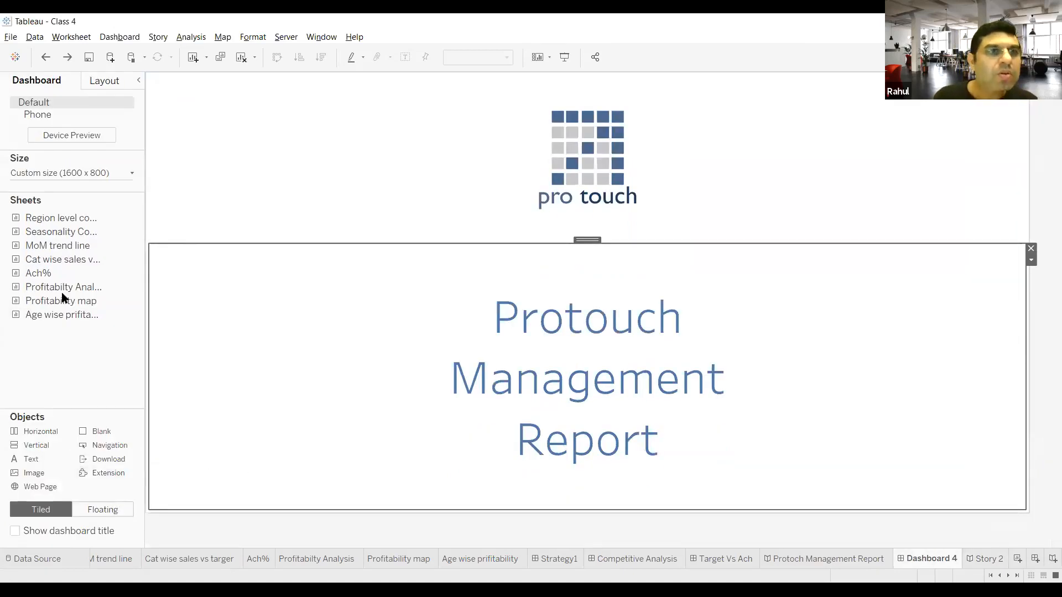
{"action": "left_click", "coordinate": [131, 173]}
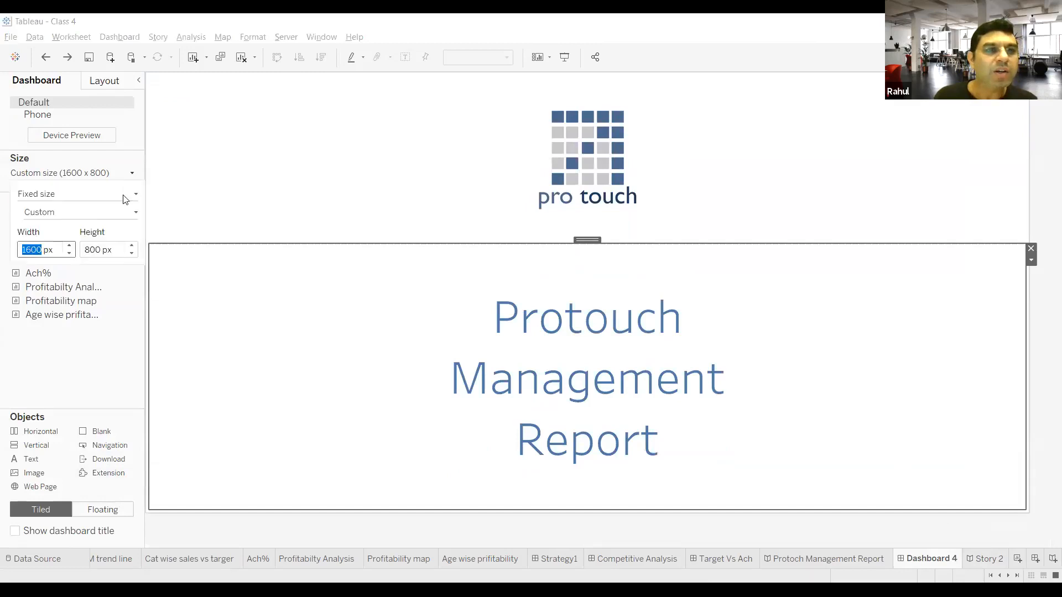
{"action": "double_click", "coordinate": [95, 250]}
{"action": "type", "text": "700"}
{"action": "key", "text": "Return"}
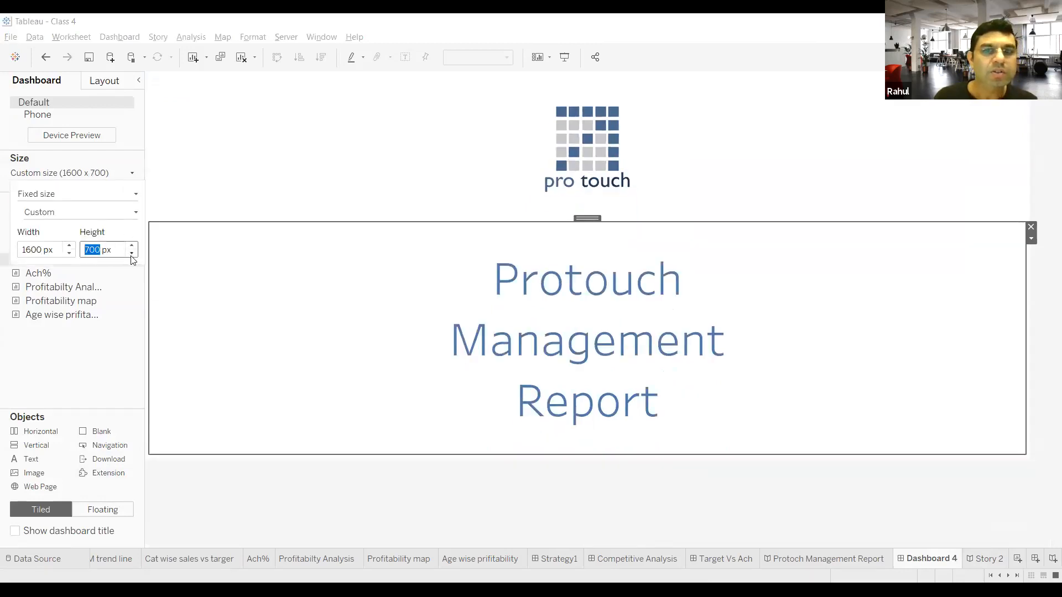
{"action": "left_click", "coordinate": [986, 559]}
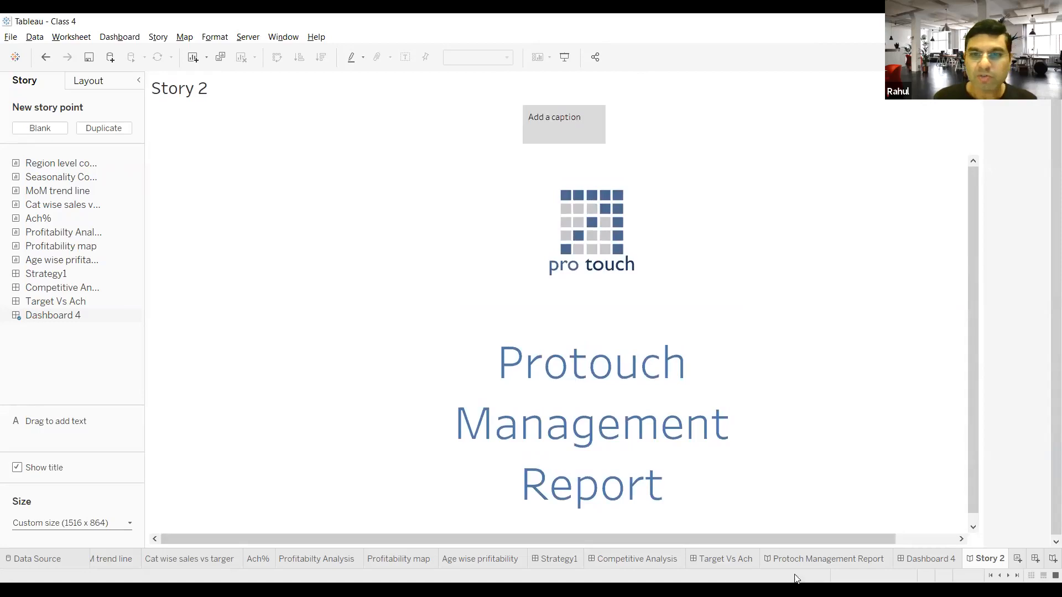
Step: Reduce the width of the Dashboard 4 cover to 1500 px and check how it fits in Story 2
{"action": "left_click", "coordinate": [921, 559]}
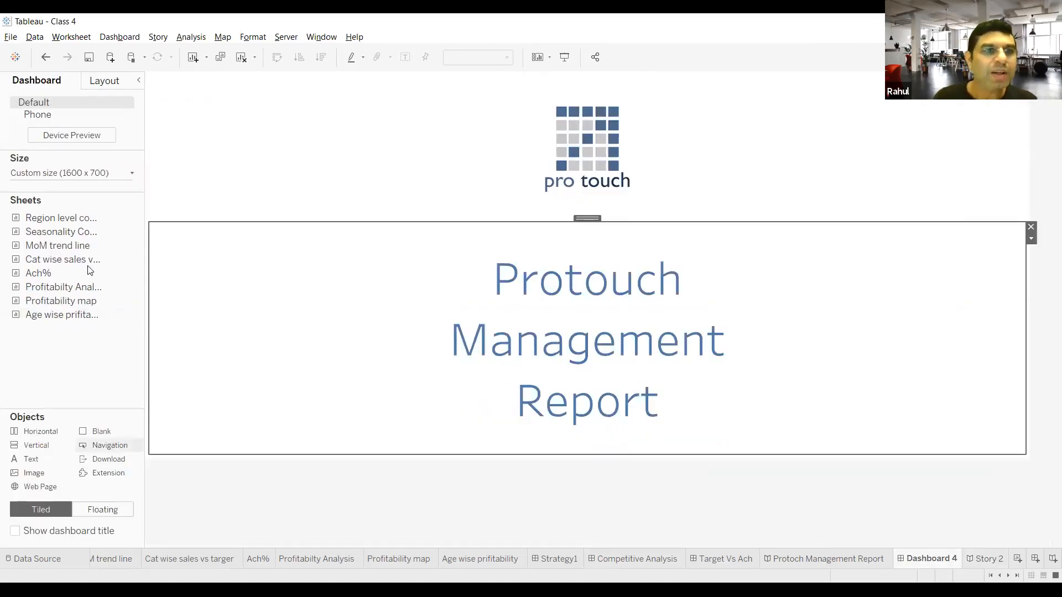
{"action": "left_click", "coordinate": [131, 173]}
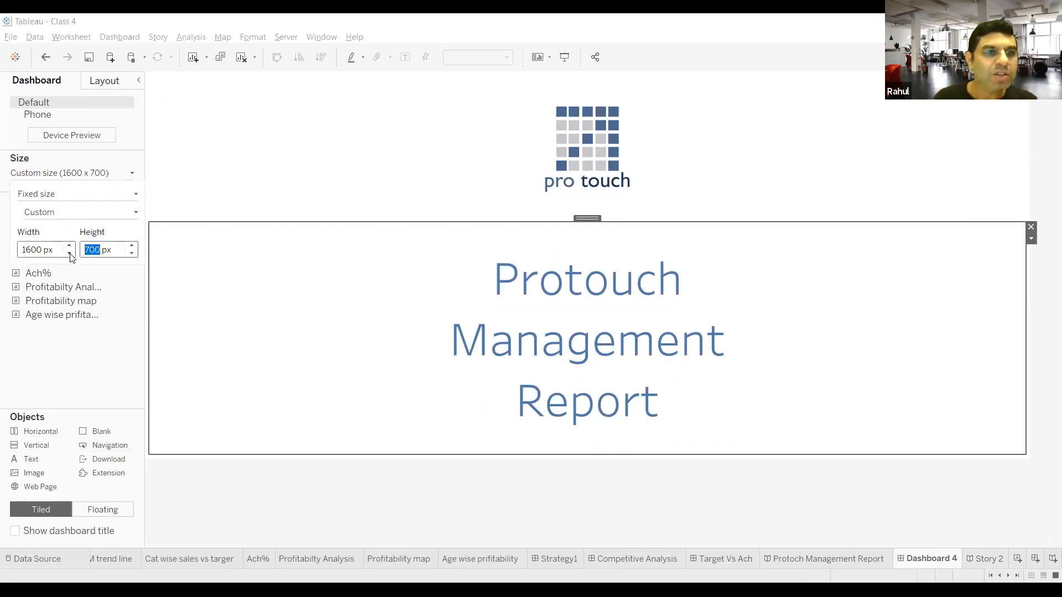
{"action": "left_click", "coordinate": [70, 254]}
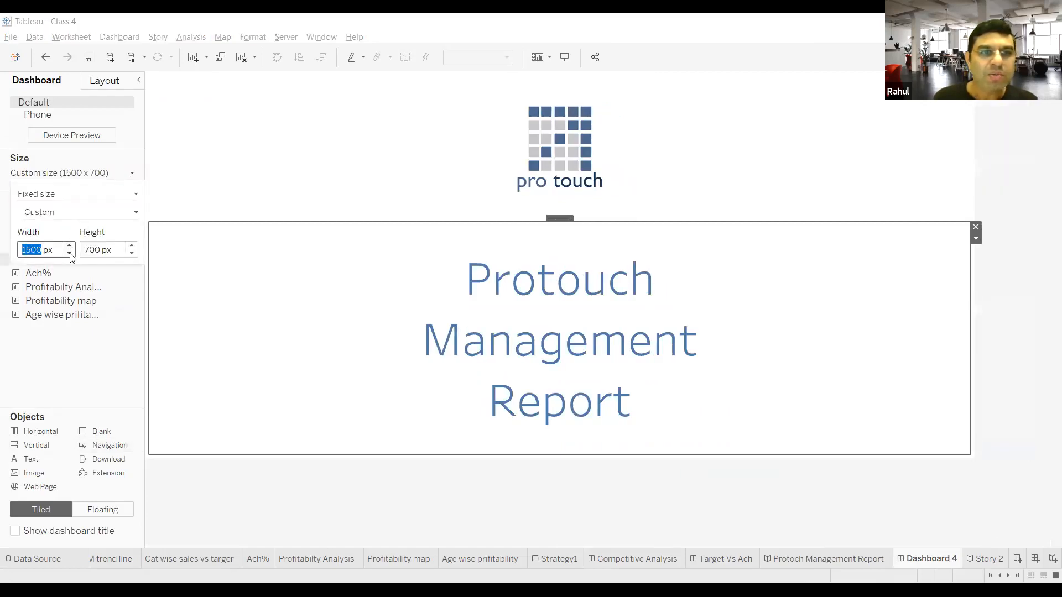
{"action": "left_click", "coordinate": [985, 559]}
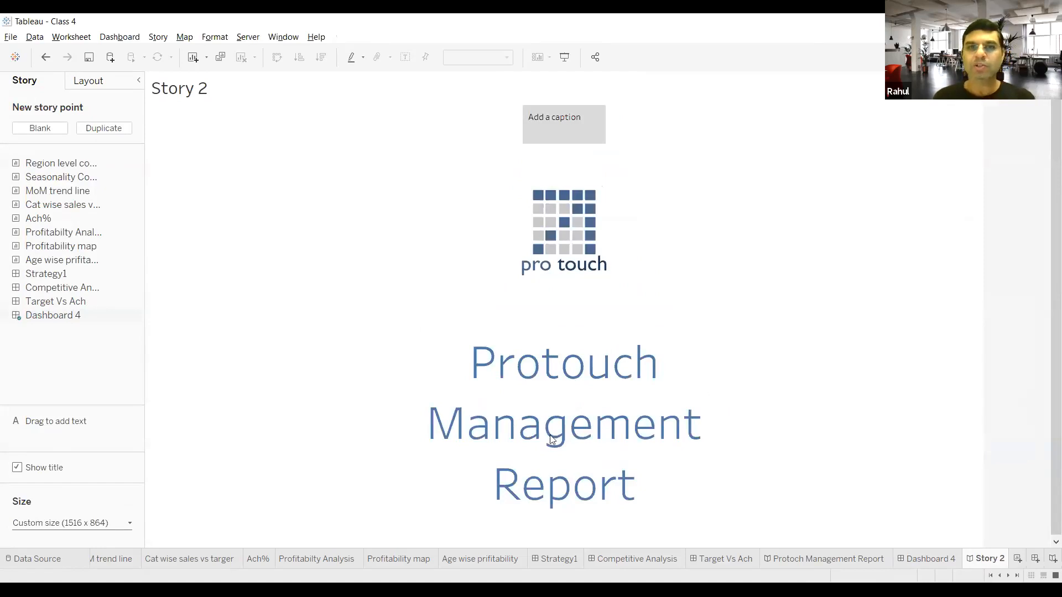
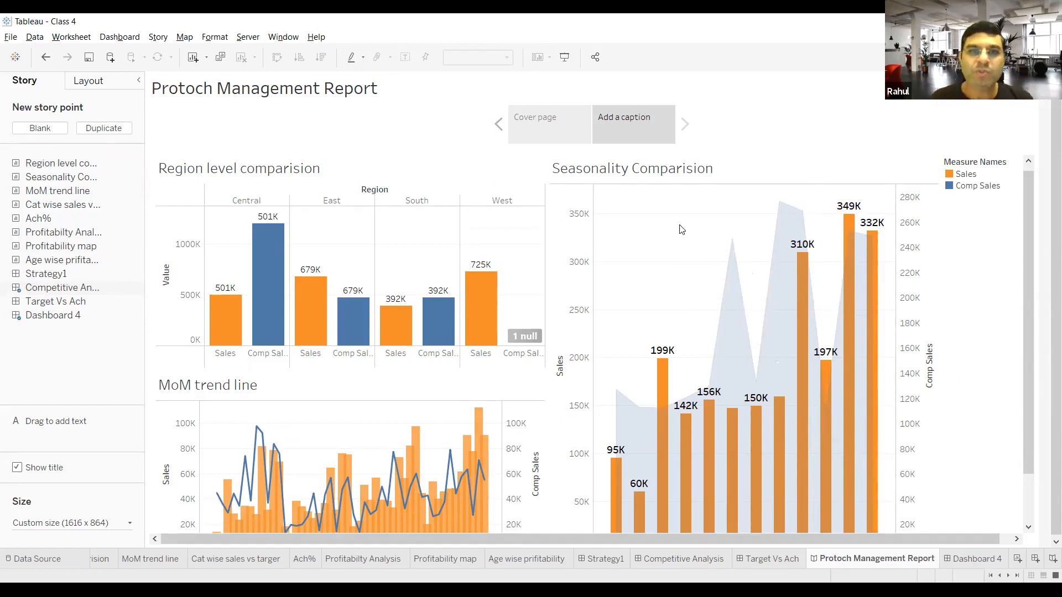
Step: Caption the second story point of the management report "Competition Analysis"
{"action": "double_click", "coordinate": [636, 118]}
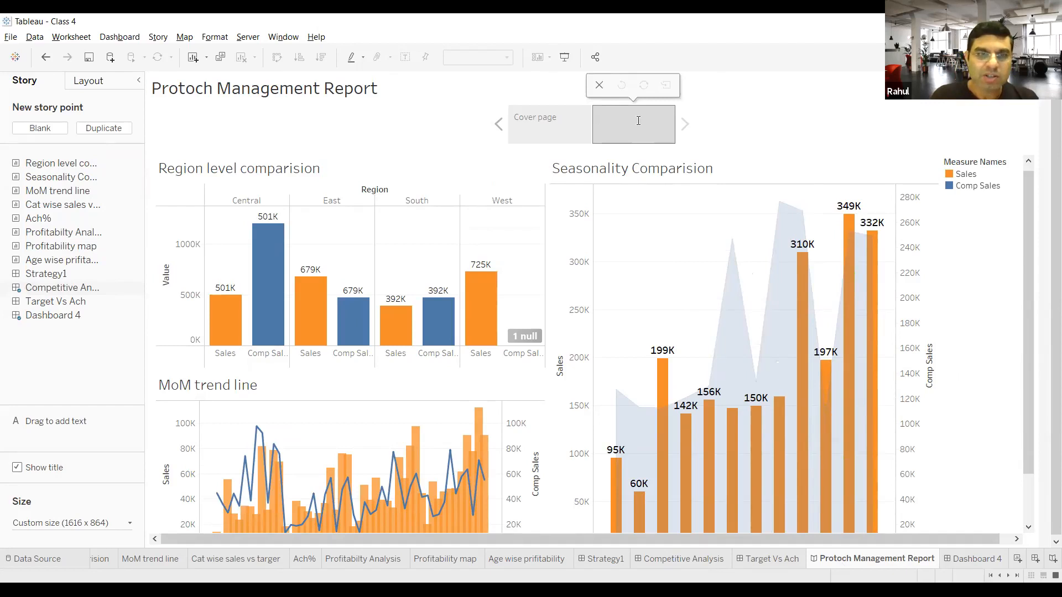
{"action": "type", "text": "C"}
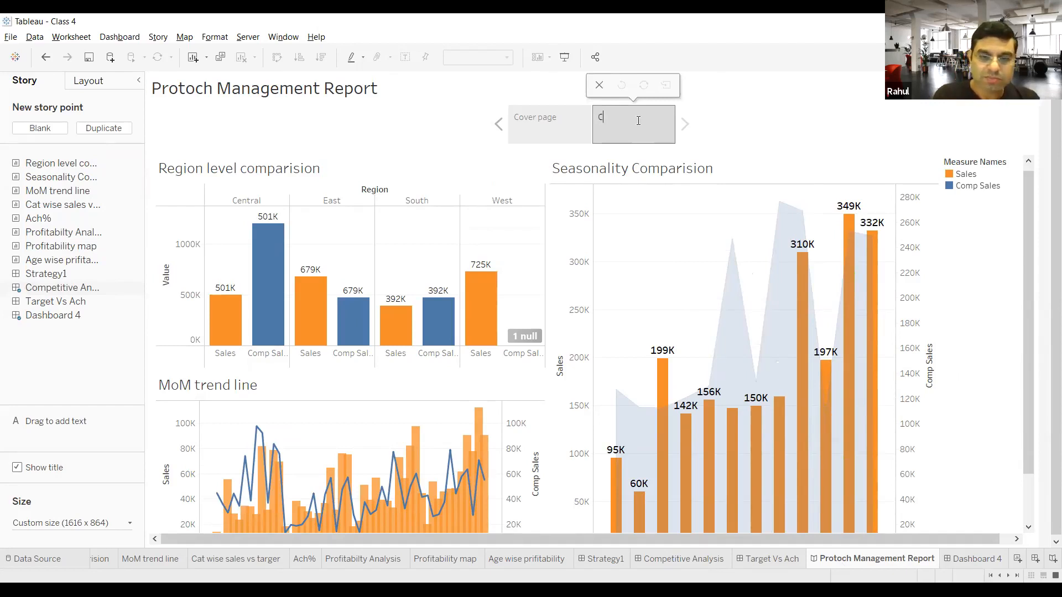
{"action": "type", "text": "ompetition"}
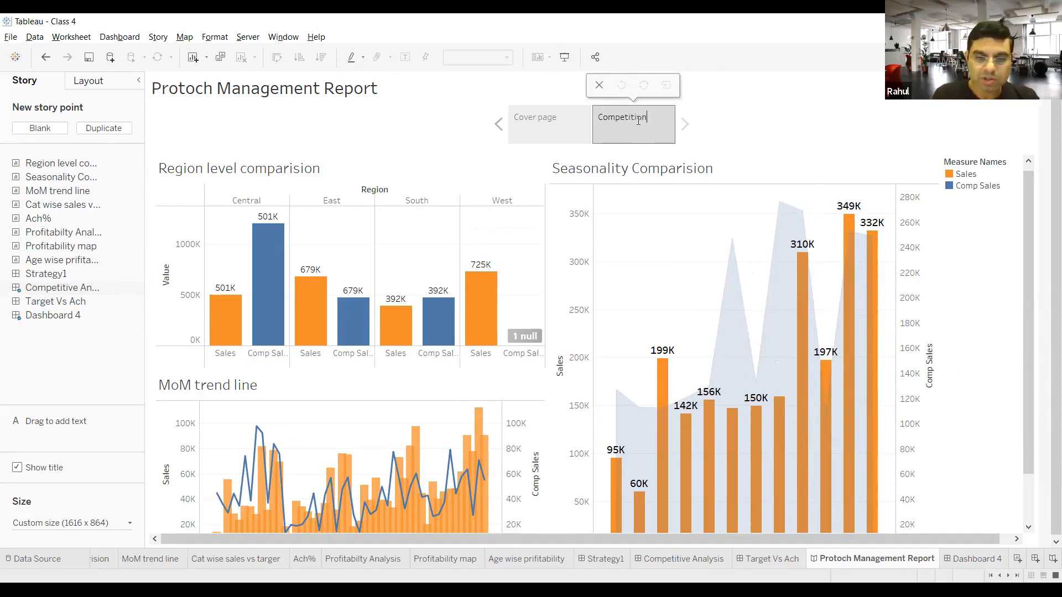
{"action": "type", "text": " Analysis"}
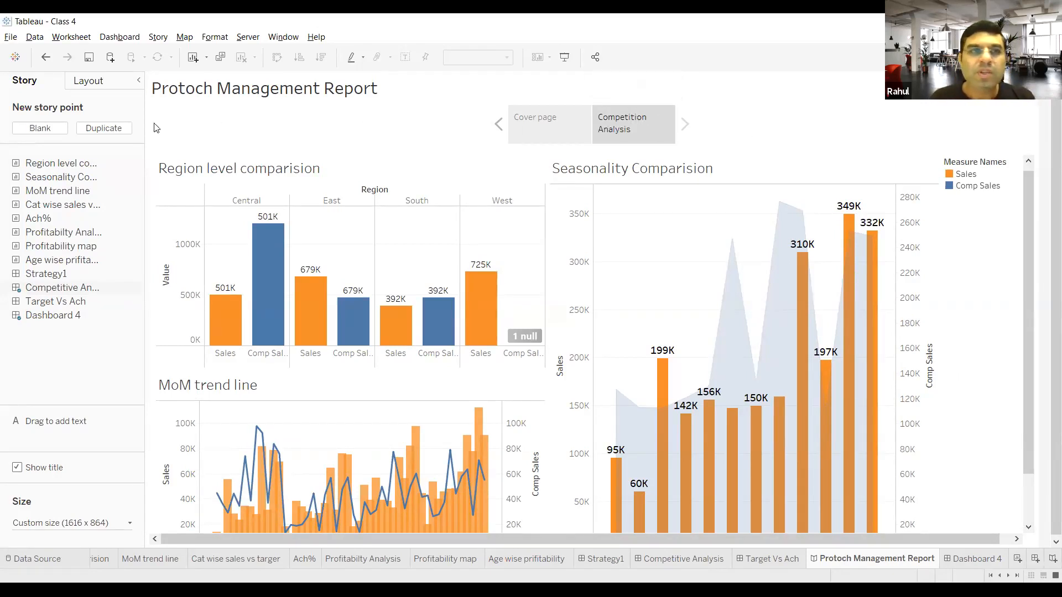
Step: Add a blank third story point and place the Target Vs Ach dashboard in it
{"action": "left_click", "coordinate": [40, 128]}
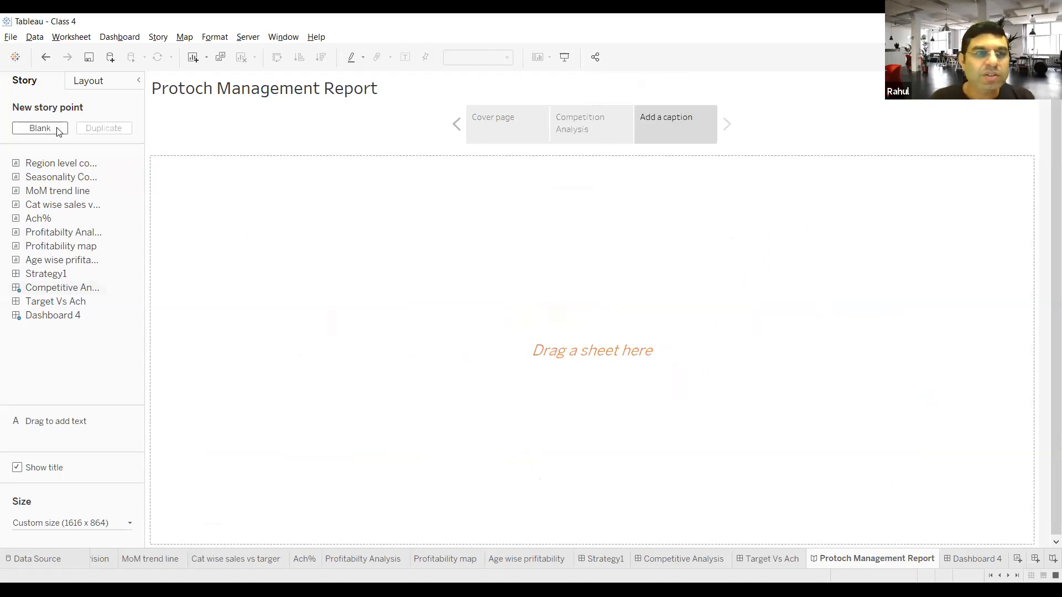
{"action": "mouse_move", "coordinate": [56, 172]}
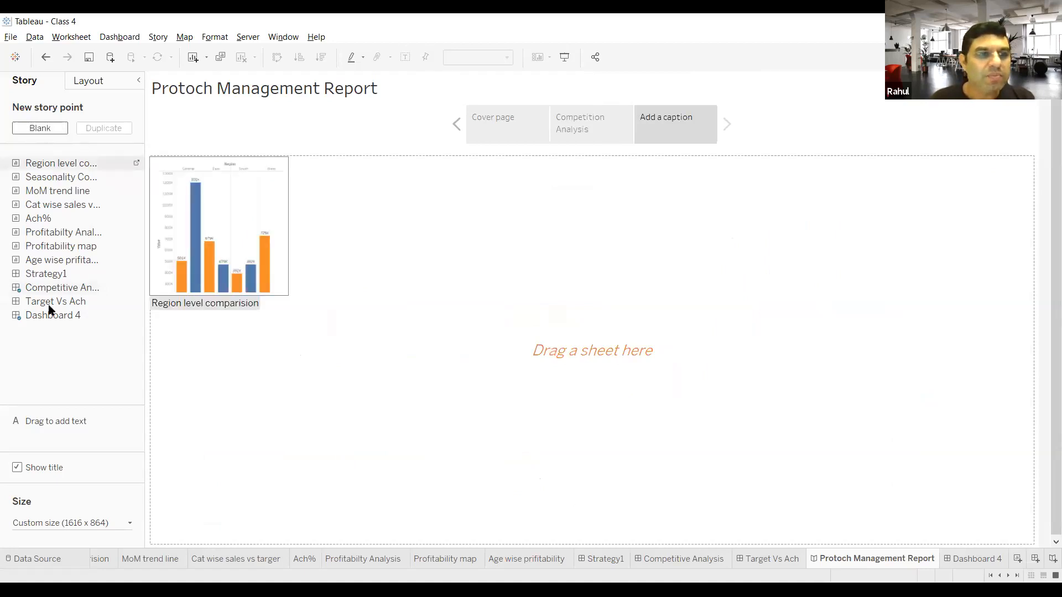
{"action": "mouse_move", "coordinate": [48, 305]}
{"action": "left_click_drag", "start_coordinate": [48, 305], "coordinate": [369, 283]}
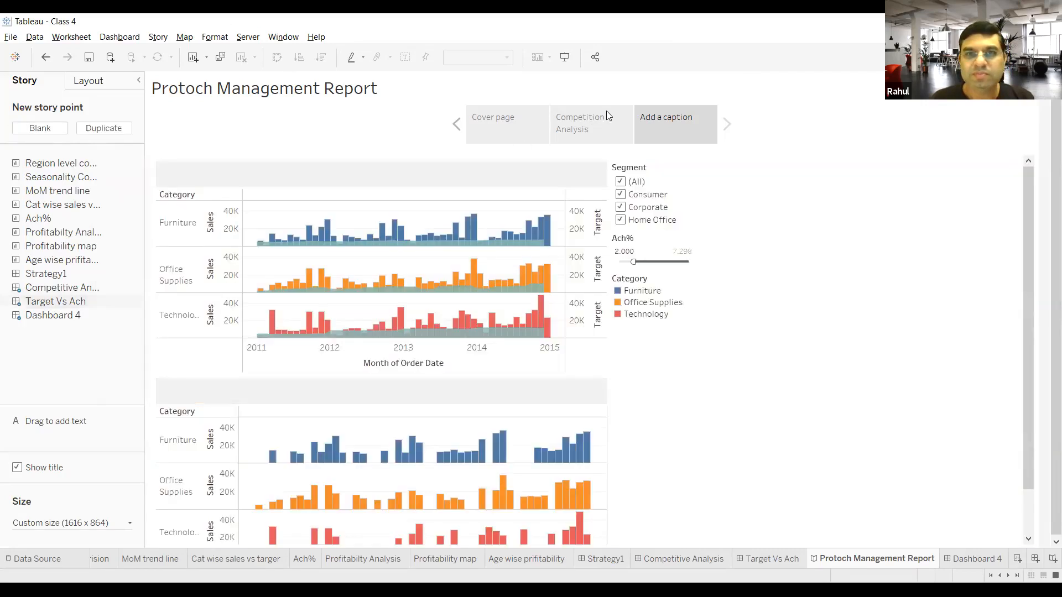
Step: Caption the third story point "Target Vs Achievement"
{"action": "mouse_move", "coordinate": [692, 107]}
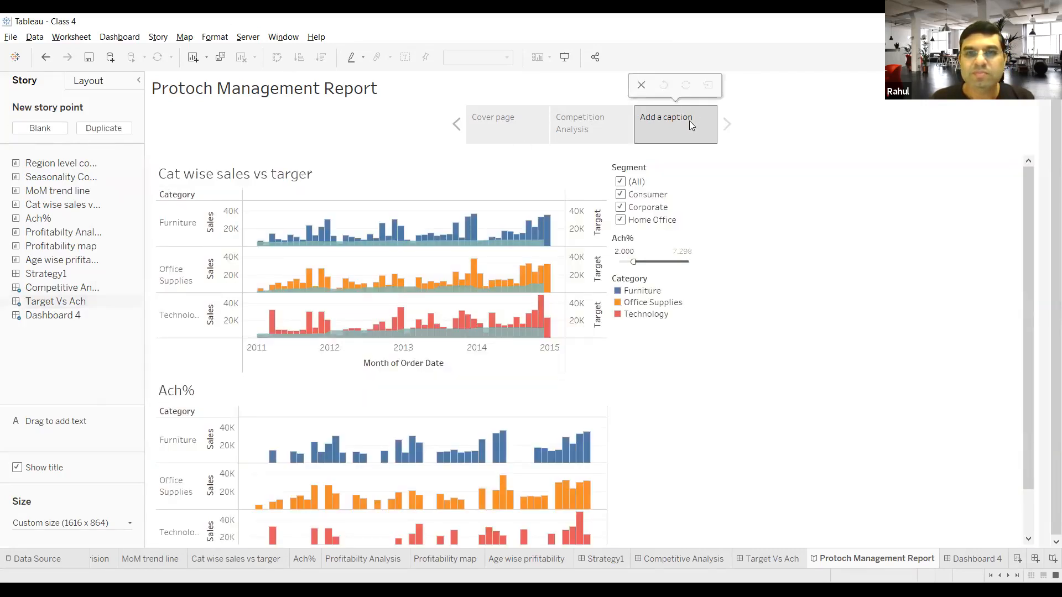
{"action": "double_click", "coordinate": [689, 121]}
{"action": "type", "text": "Target Vs"}
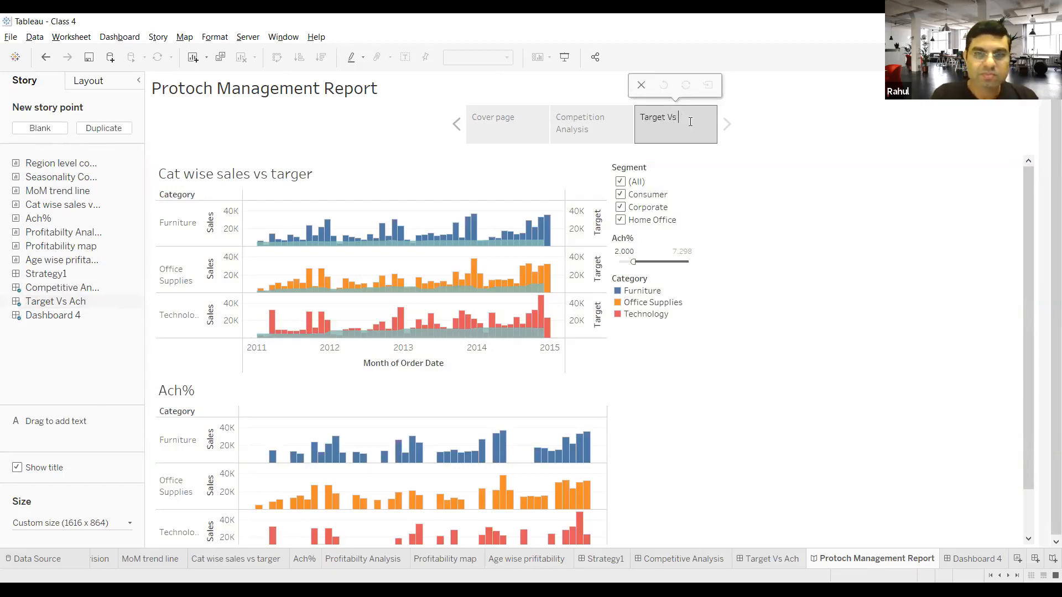
{"action": "type", "text": " Achievement"}
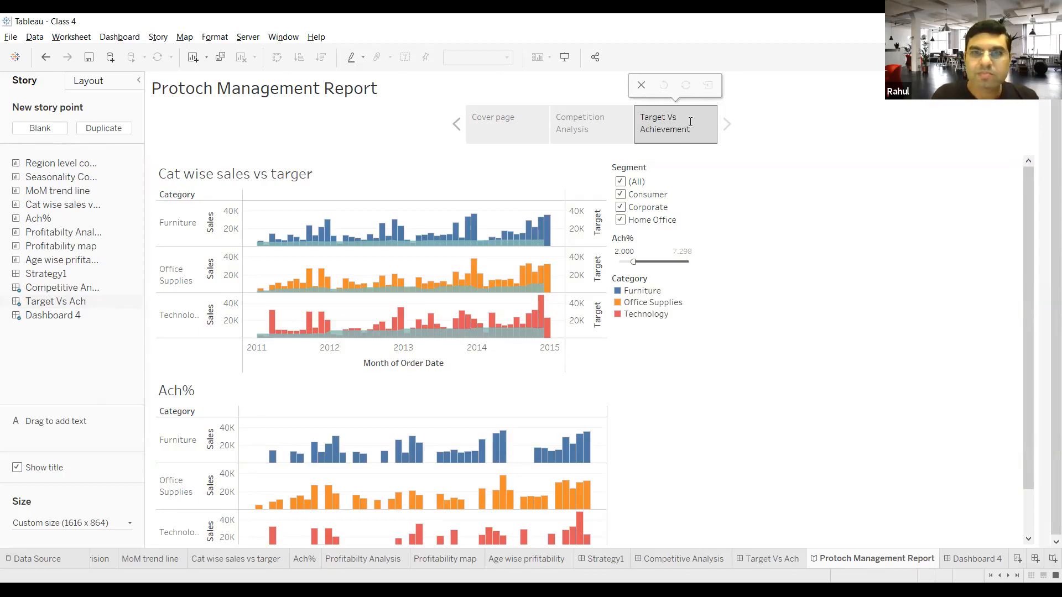
{"action": "left_click", "coordinate": [746, 206]}
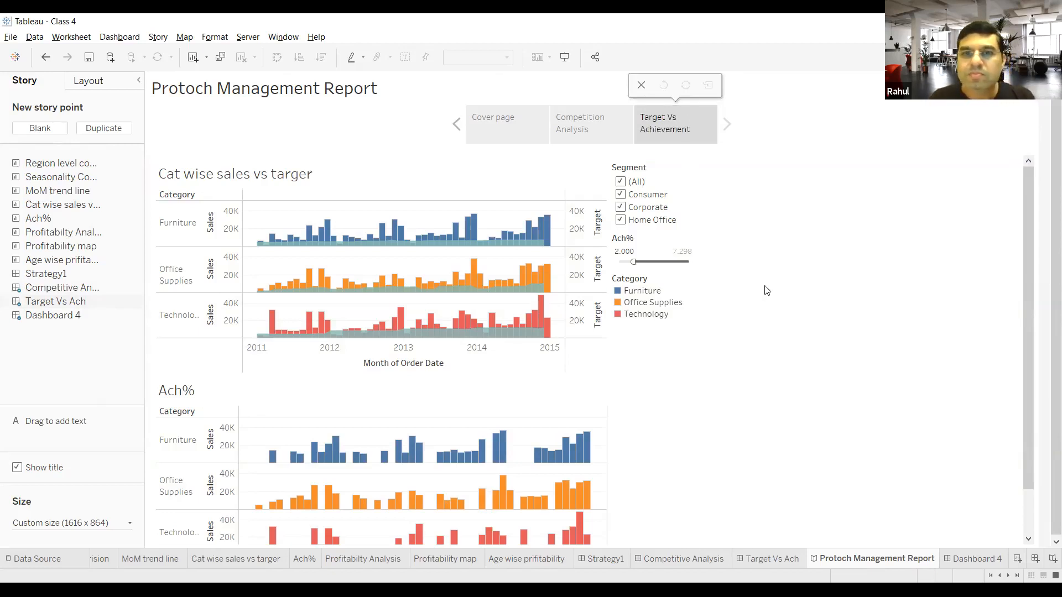
Step: Widen the Target Vs Ach dashboard to 1400 px and check how it fits in the Protoch Management Report story
{"action": "left_click", "coordinate": [607, 316]}
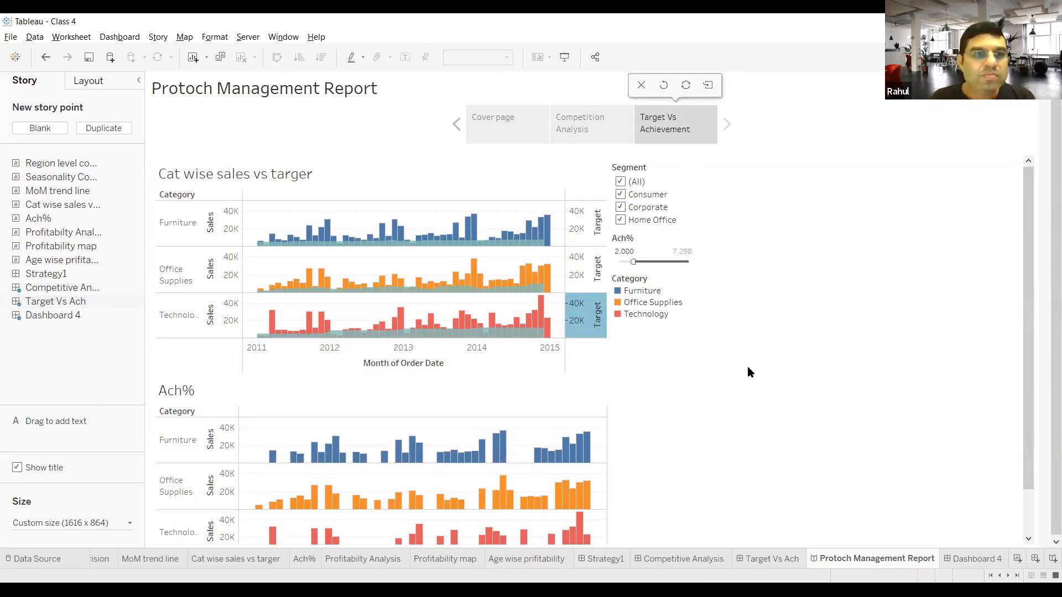
{"action": "scroll", "coordinate": [750, 366], "scroll_direction": "down", "scroll_amount": 1}
{"action": "scroll", "coordinate": [748, 372], "scroll_direction": "up", "scroll_amount": 1}
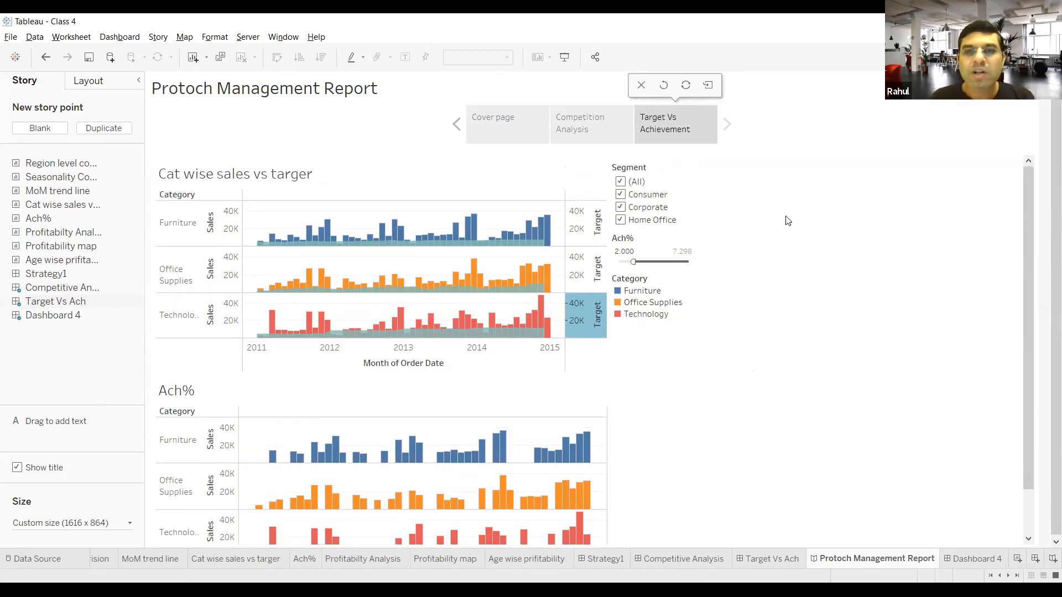
{"action": "left_click", "coordinate": [773, 559]}
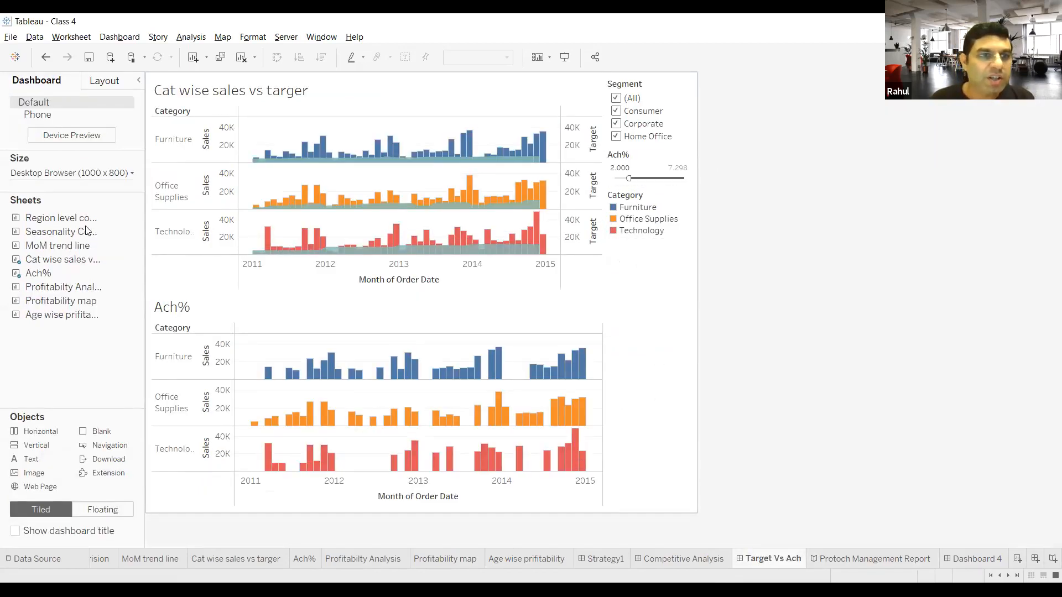
{"action": "mouse_move", "coordinate": [76, 312]}
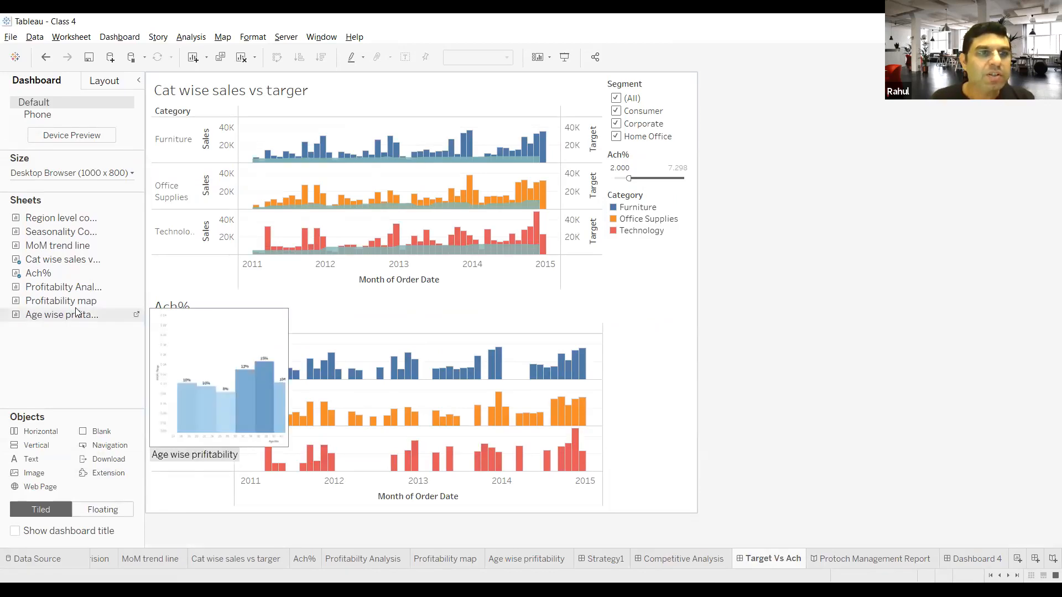
{"action": "left_click", "coordinate": [133, 173]}
{"action": "left_click", "coordinate": [68, 247]}
{"action": "left_click", "coordinate": [69, 247]}
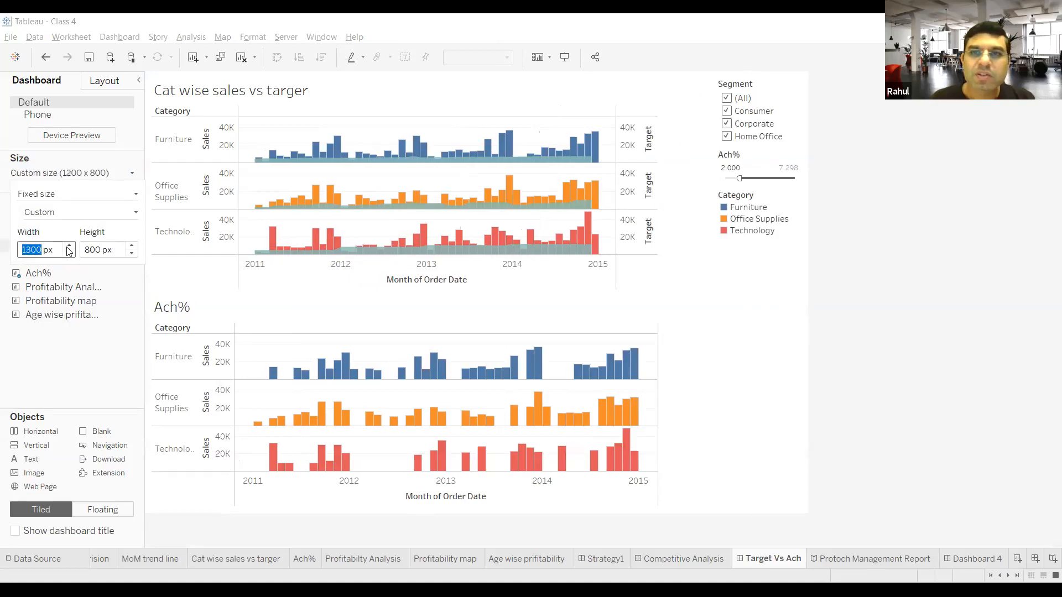
{"action": "left_click", "coordinate": [68, 247]}
{"action": "left_click", "coordinate": [69, 247]}
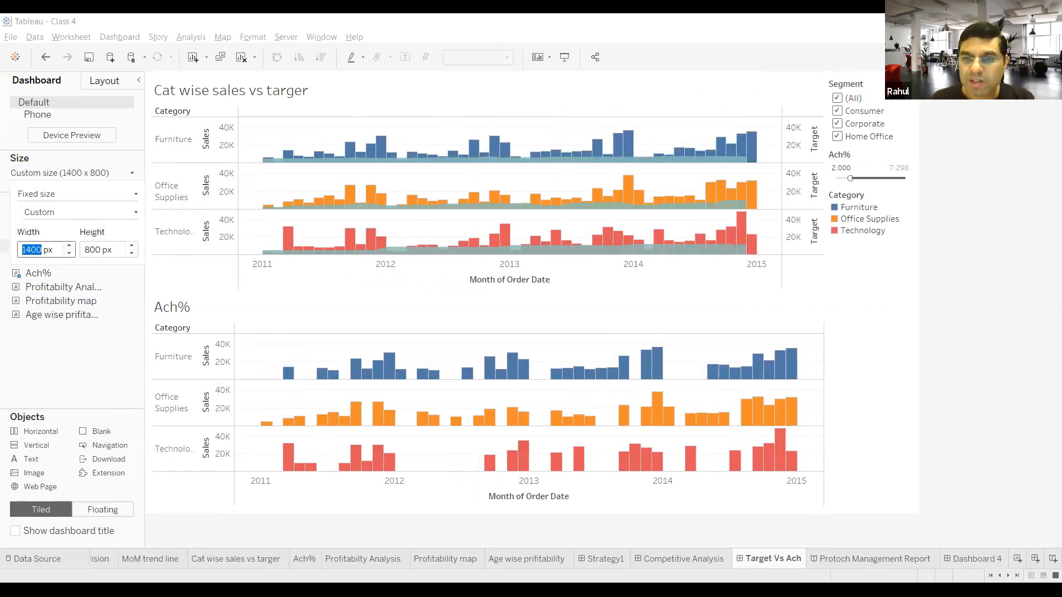
{"action": "left_click", "coordinate": [855, 559]}
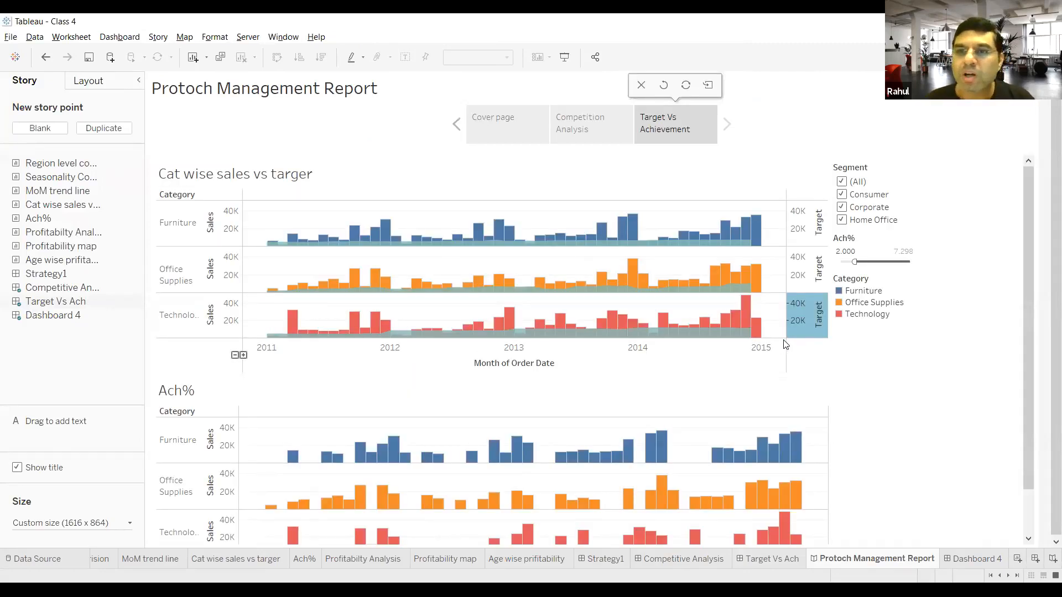
{"action": "scroll", "coordinate": [811, 331], "scroll_direction": "down", "scroll_amount": 1}
{"action": "scroll", "coordinate": [811, 331], "scroll_direction": "up", "scroll_amount": 1}
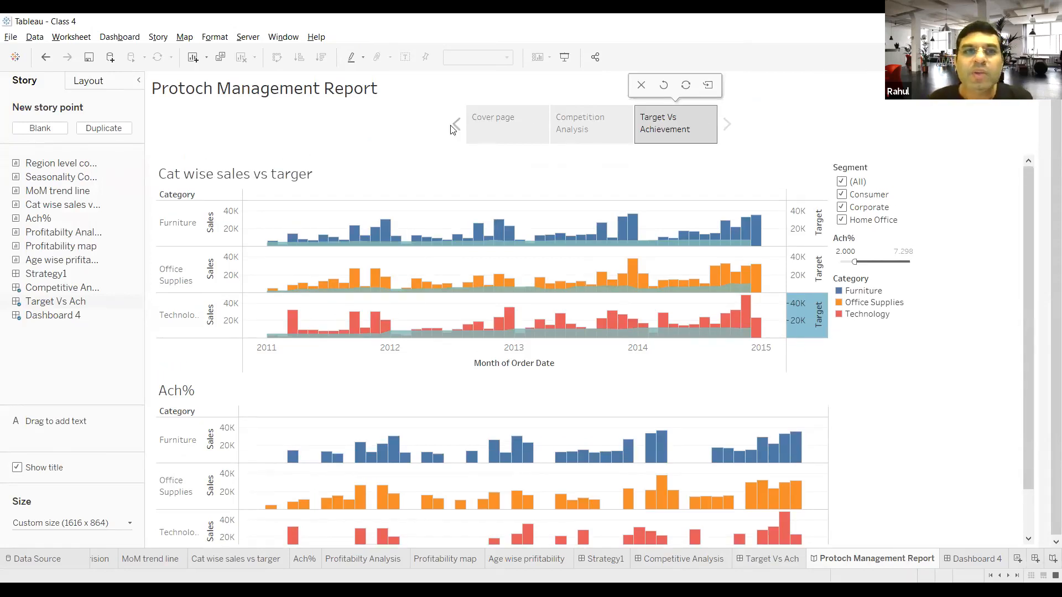
Step: Add a blank fourth story point and place the Strategy1 dashboard in it
{"action": "left_click", "coordinate": [53, 128]}
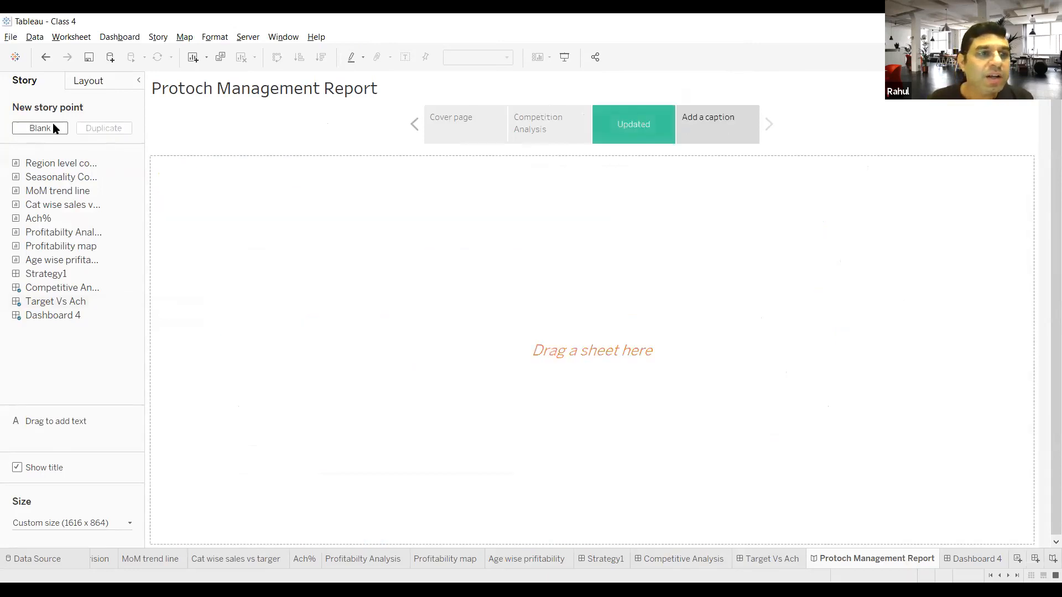
{"action": "mouse_move", "coordinate": [56, 163]}
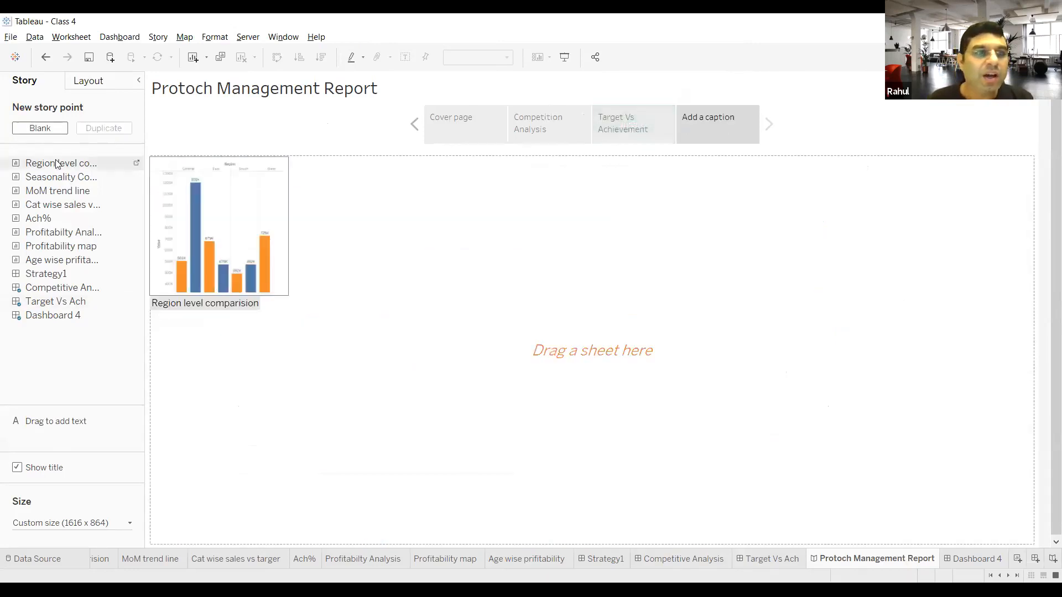
{"action": "mouse_move", "coordinate": [53, 277]}
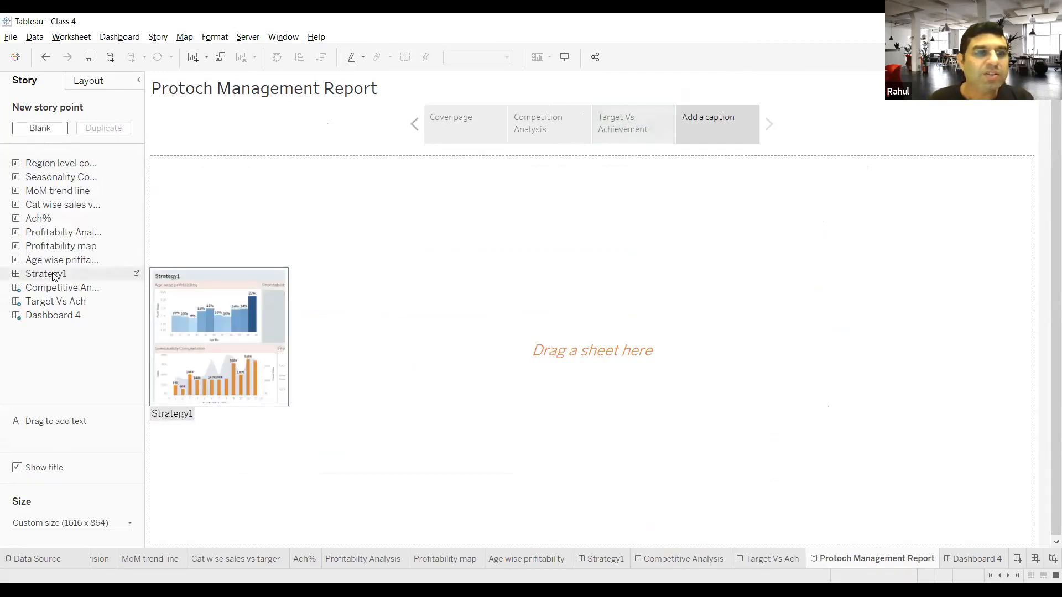
{"action": "left_click_drag", "start_coordinate": [53, 277], "coordinate": [364, 286]}
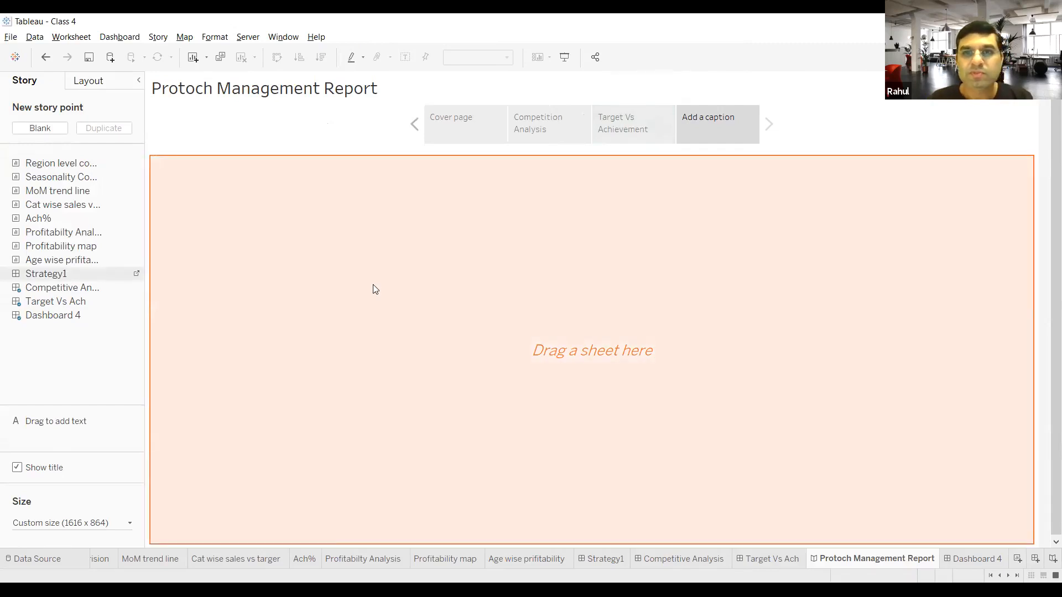
{"action": "left_click_drag", "start_coordinate": [372, 284], "coordinate": [373, 285]}
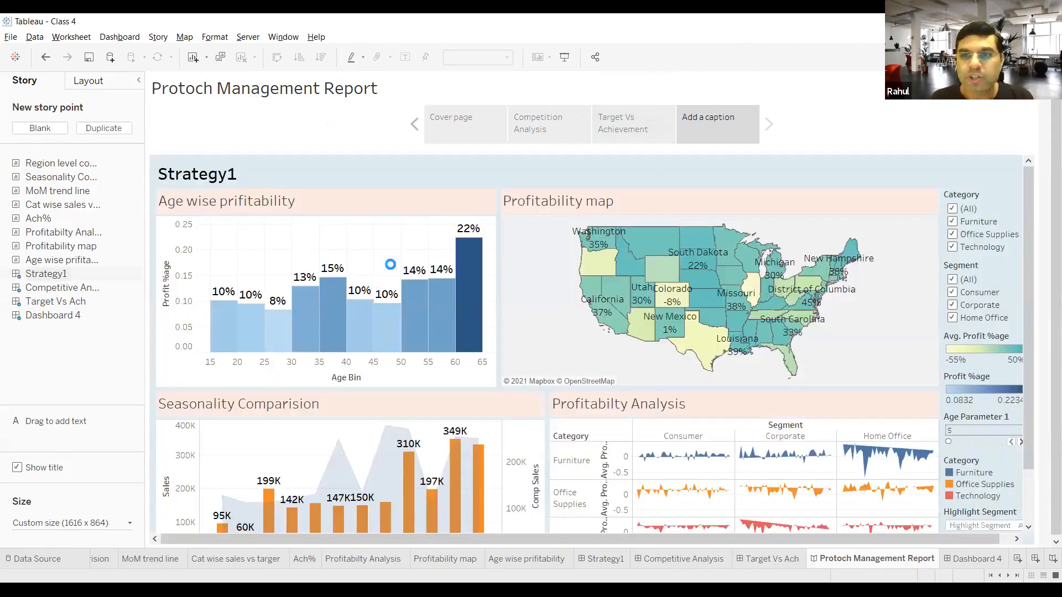
Step: Caption the Strategy1 story point "Overall Strategy 1"
{"action": "left_click", "coordinate": [718, 122]}
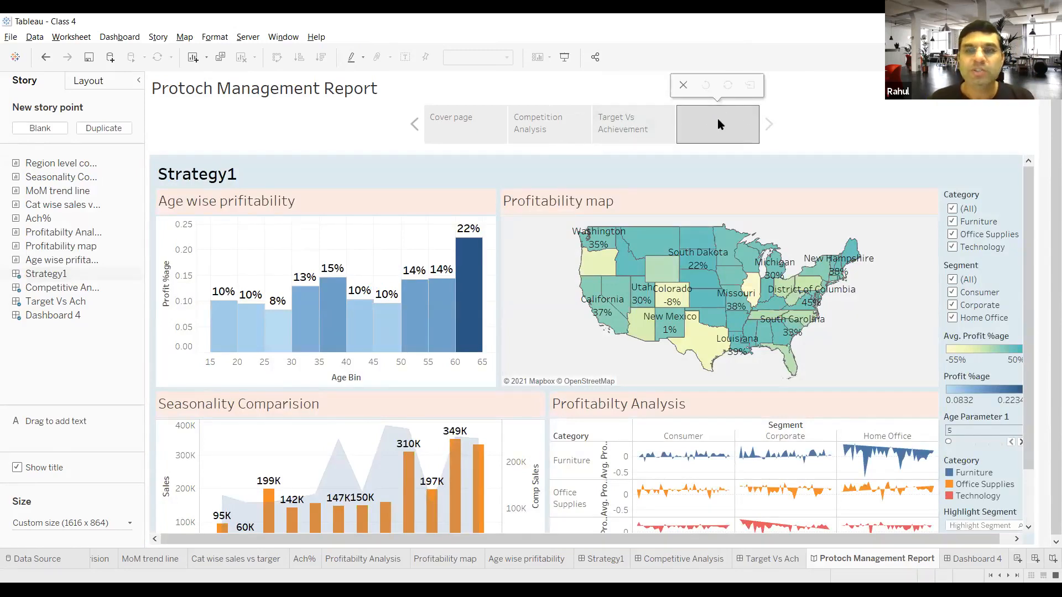
{"action": "type", "text": "St"}
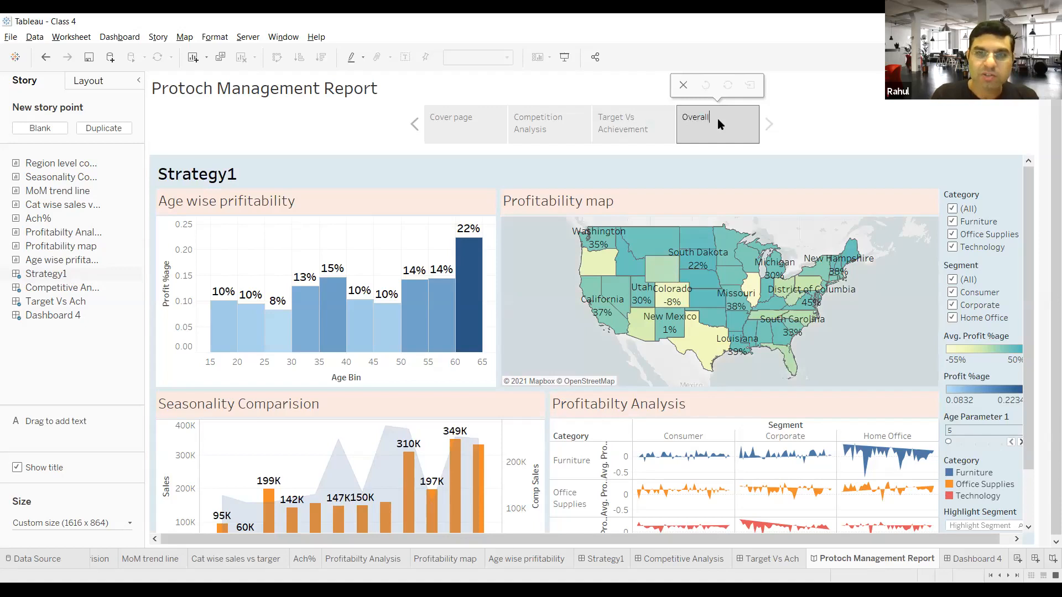
{"action": "type", "text": "erall Strategu"}
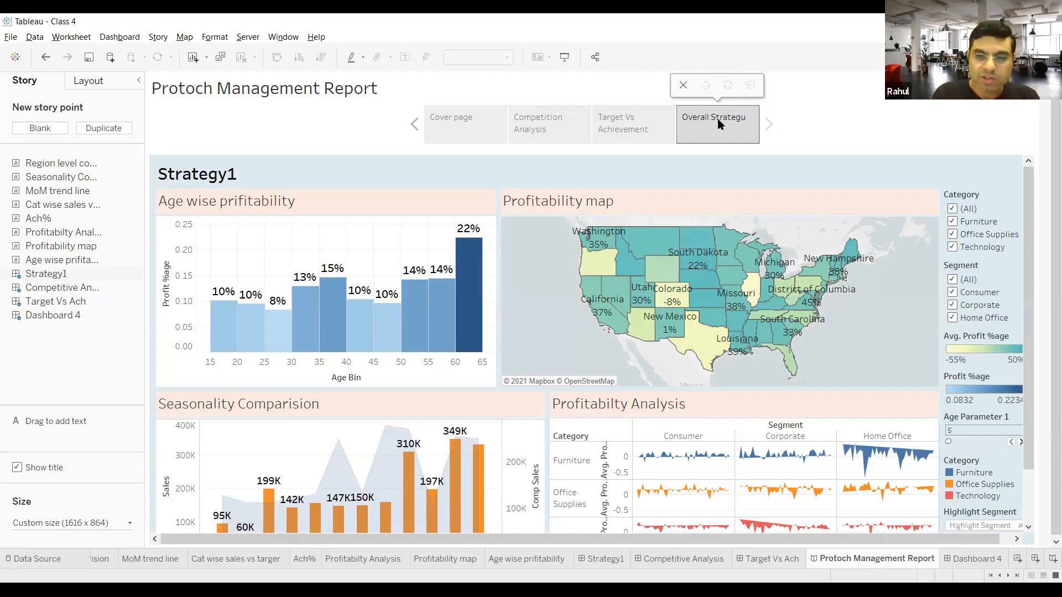
{"action": "key", "text": "BackSpace"}
{"action": "type", "text": "y 1"}
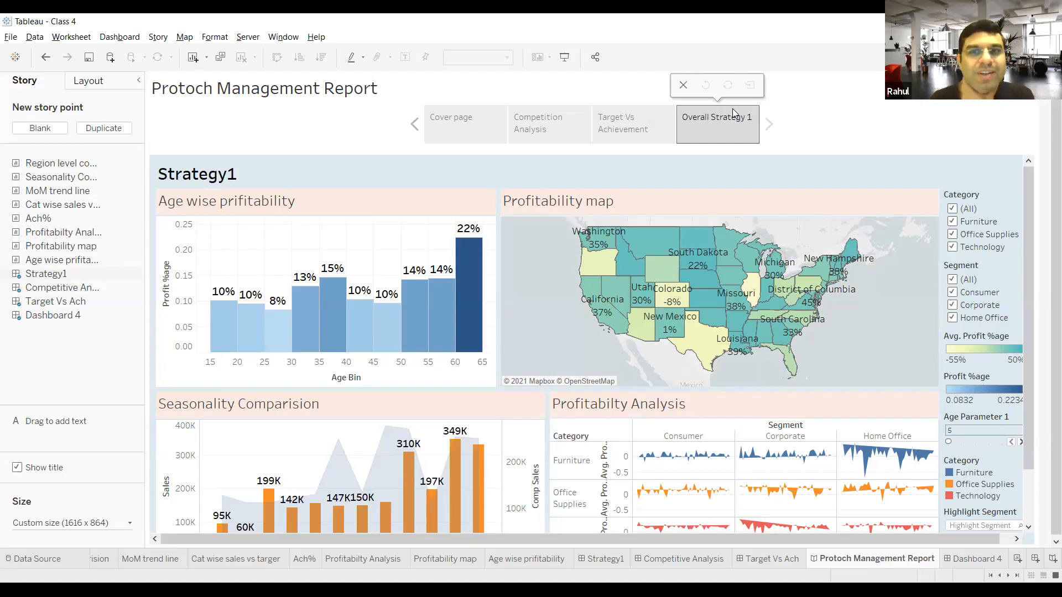
Step: Add a fifth story point with the MoM trend line sheet and caption it "Month on Month Performance"
{"action": "left_click", "coordinate": [48, 131]}
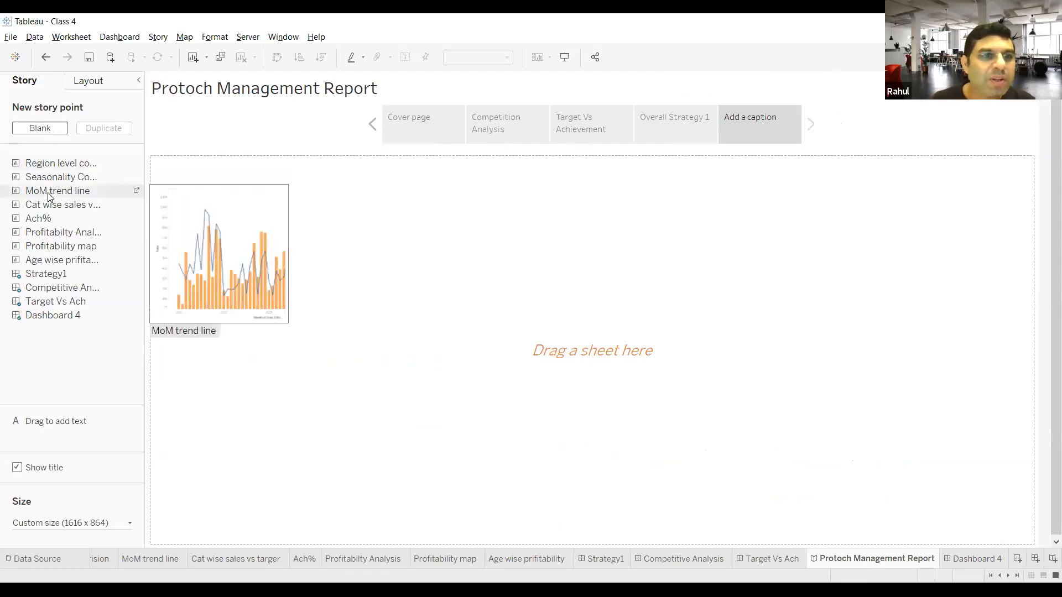
{"action": "left_click_drag", "start_coordinate": [48, 194], "coordinate": [411, 285]}
{"action": "double_click", "coordinate": [754, 121]}
{"action": "type", "text": "Mon"}
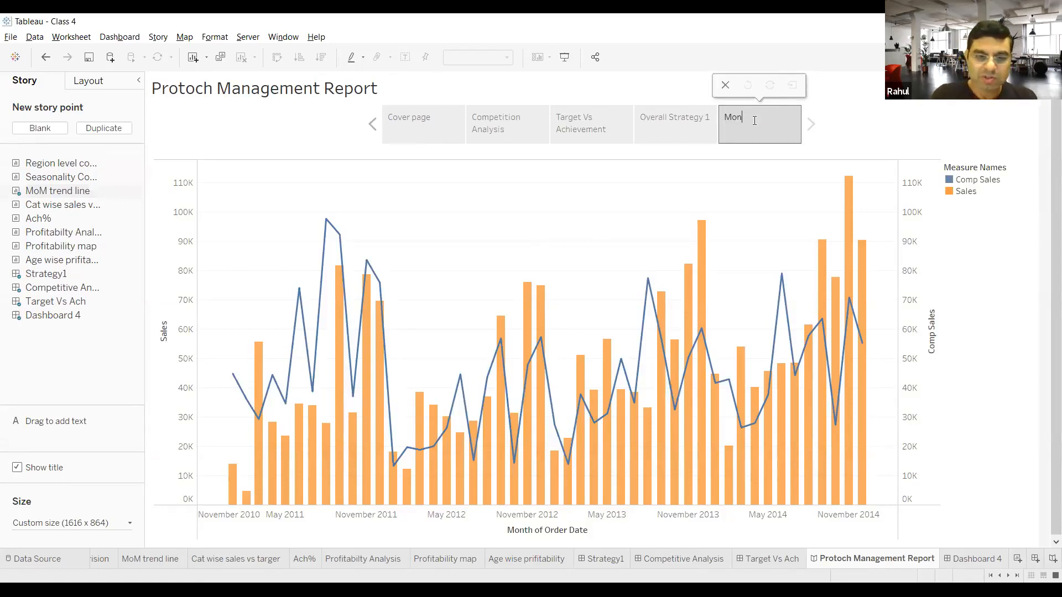
{"action": "type", "text": "th on Month"}
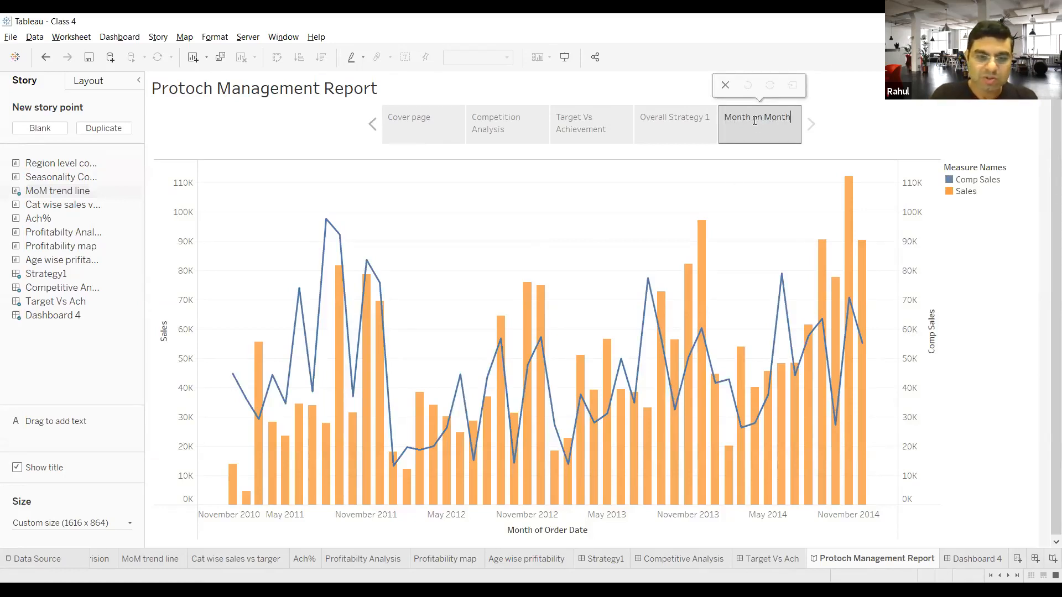
{"action": "type", "text": " Performance"}
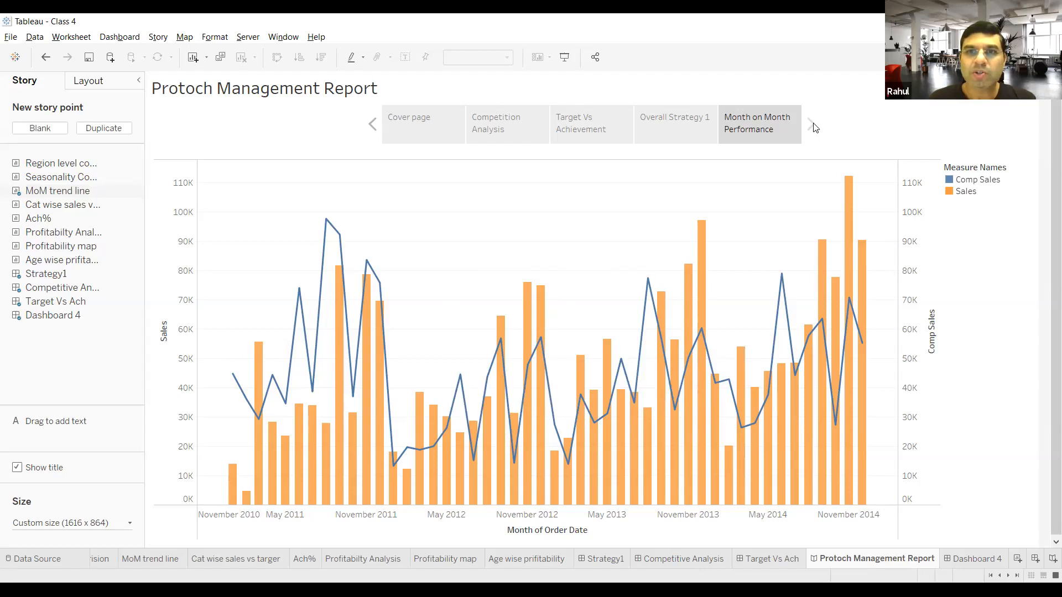
Step: Add a blank sixth story point and place the Cat wise sales vs targer sheet in it
{"action": "left_click", "coordinate": [54, 130]}
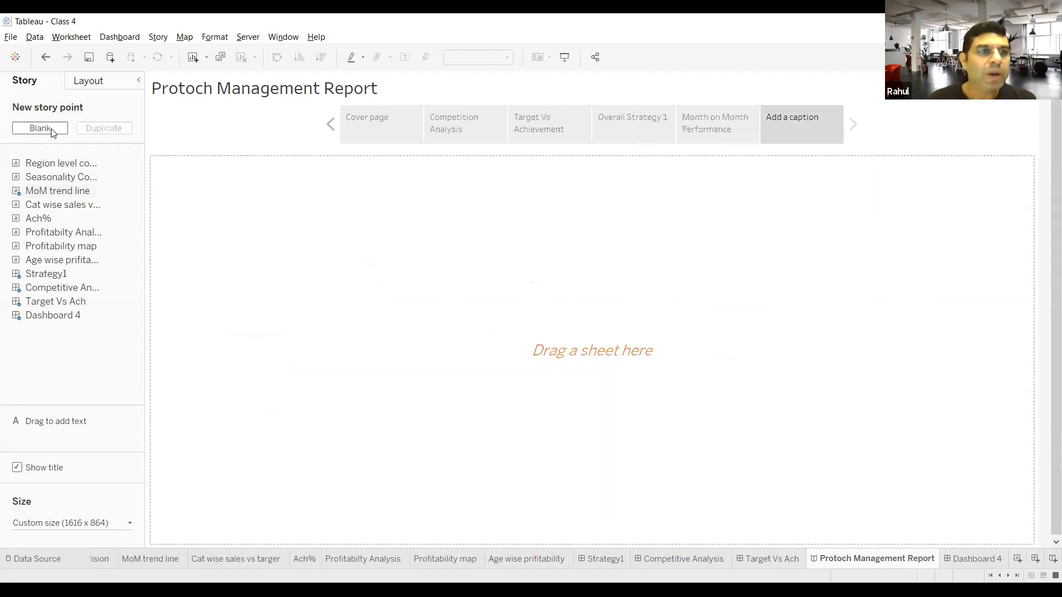
{"action": "left_click_drag", "start_coordinate": [61, 205], "coordinate": [342, 250]}
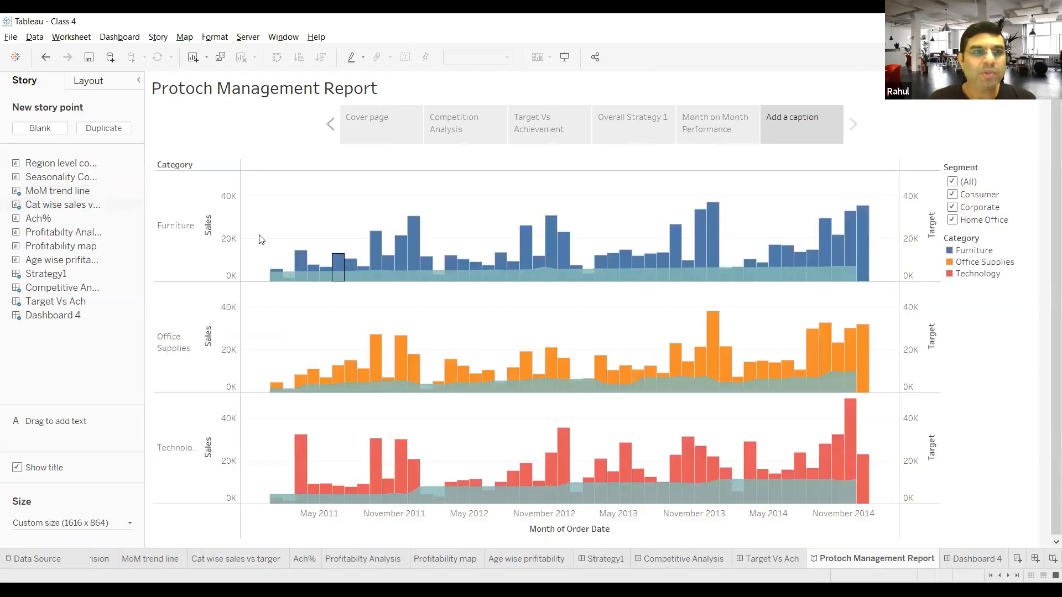
{"action": "mouse_move", "coordinate": [104, 206]}
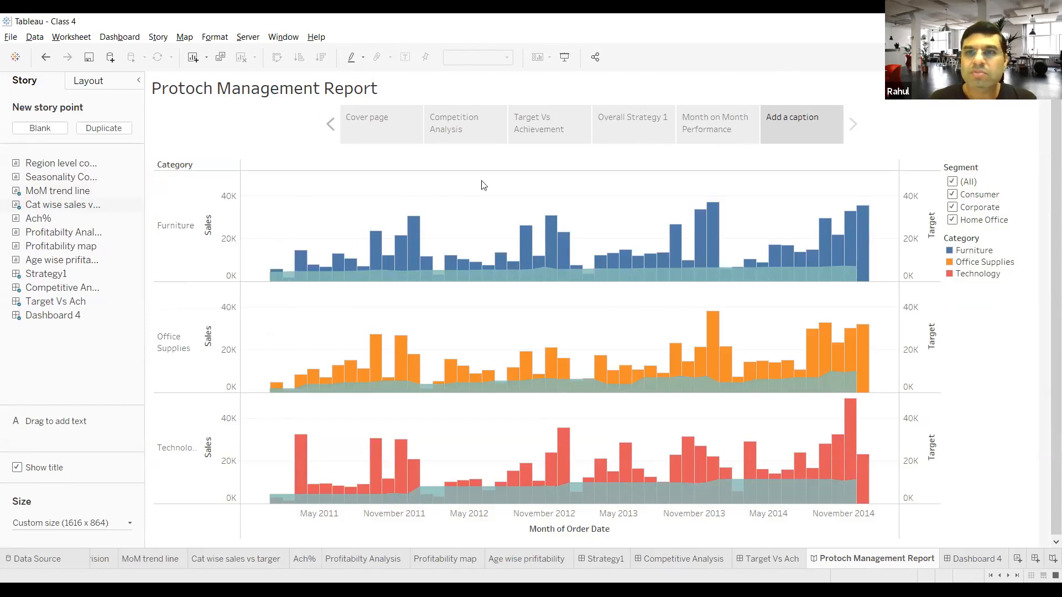
Step: Replace the uncaptioned Cat wise sales vs targer story point with a blank one containing the Profitabilty Analysis sheet
{"action": "mouse_move", "coordinate": [28, 206]}
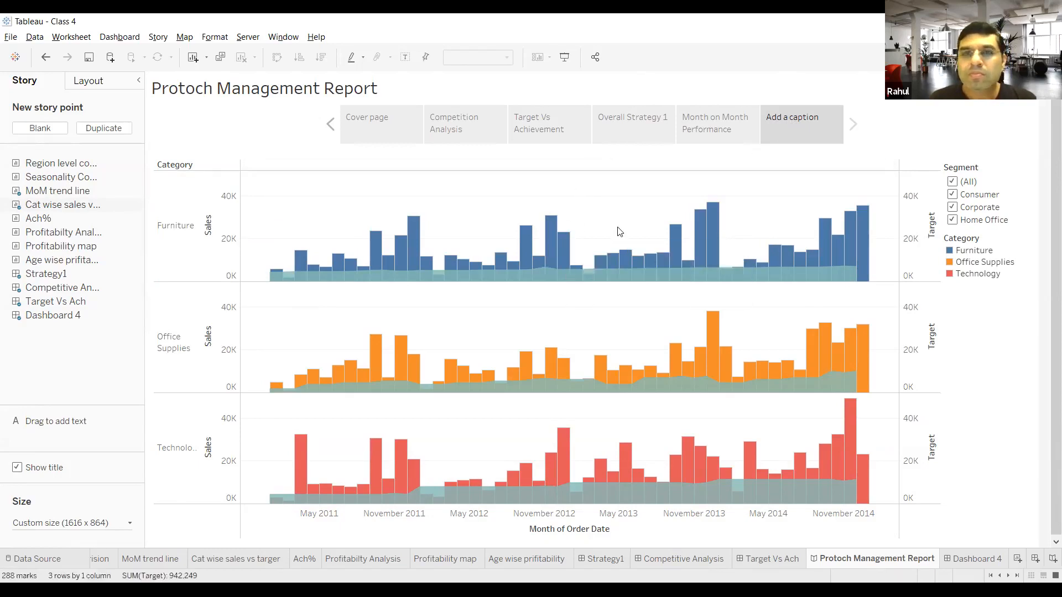
{"action": "mouse_move", "coordinate": [775, 124]}
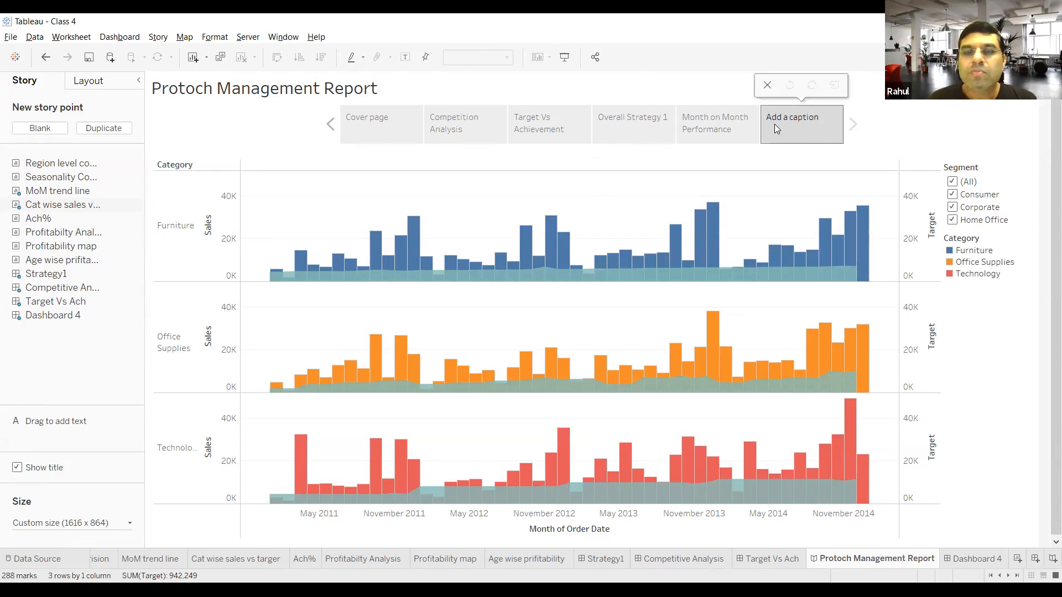
{"action": "left_click", "coordinate": [769, 87]}
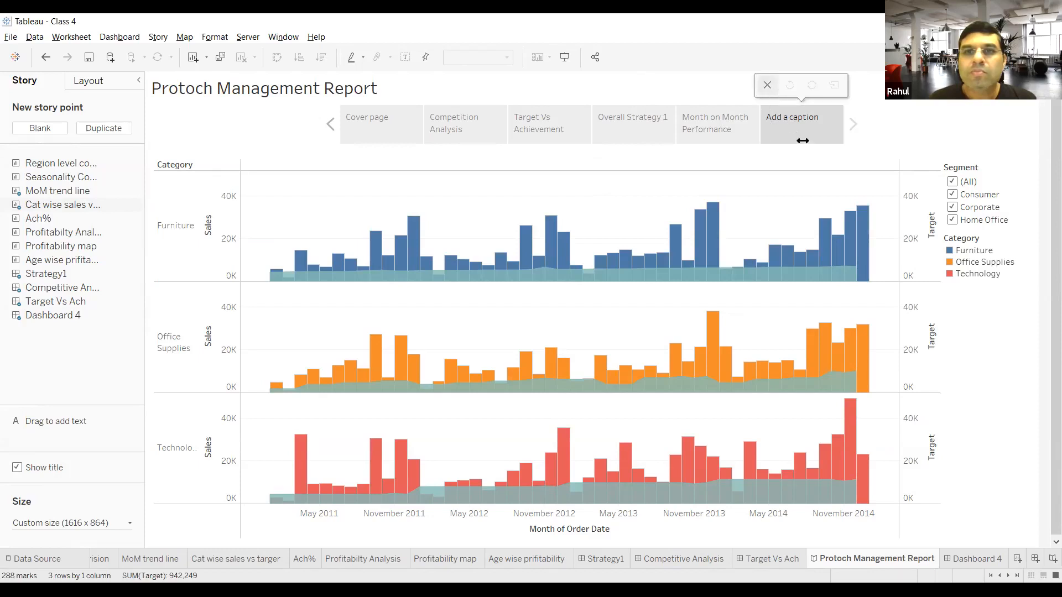
{"action": "left_click", "coordinate": [40, 128]}
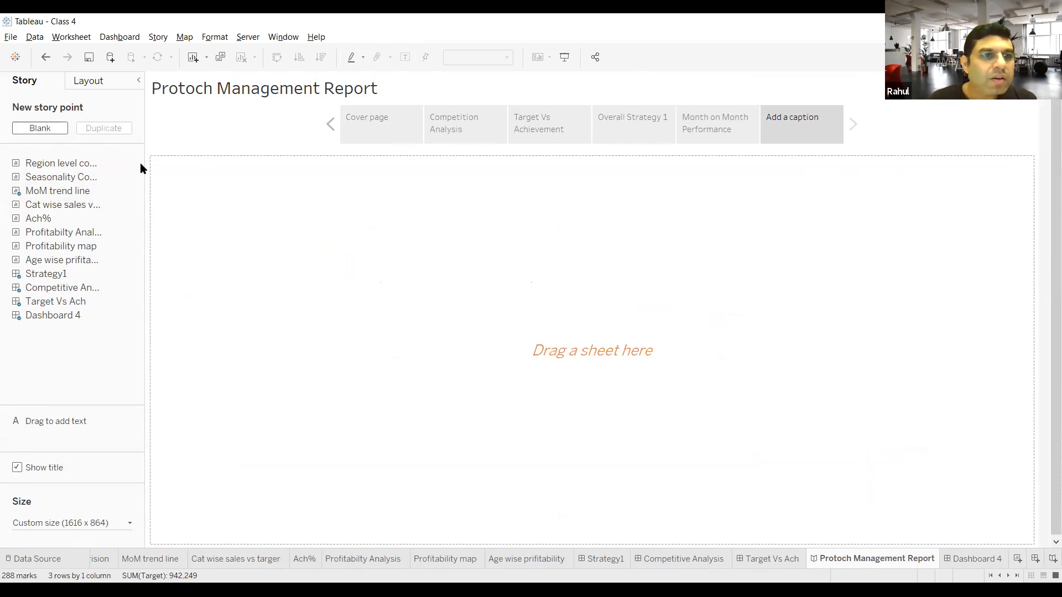
{"action": "left_click_drag", "start_coordinate": [111, 232], "coordinate": [399, 266]}
Step: Caption the Profitabilty Analysis story point "Marketing Strategy"
{"action": "double_click", "coordinate": [814, 119]}
{"action": "type", "text": "Marketin"}
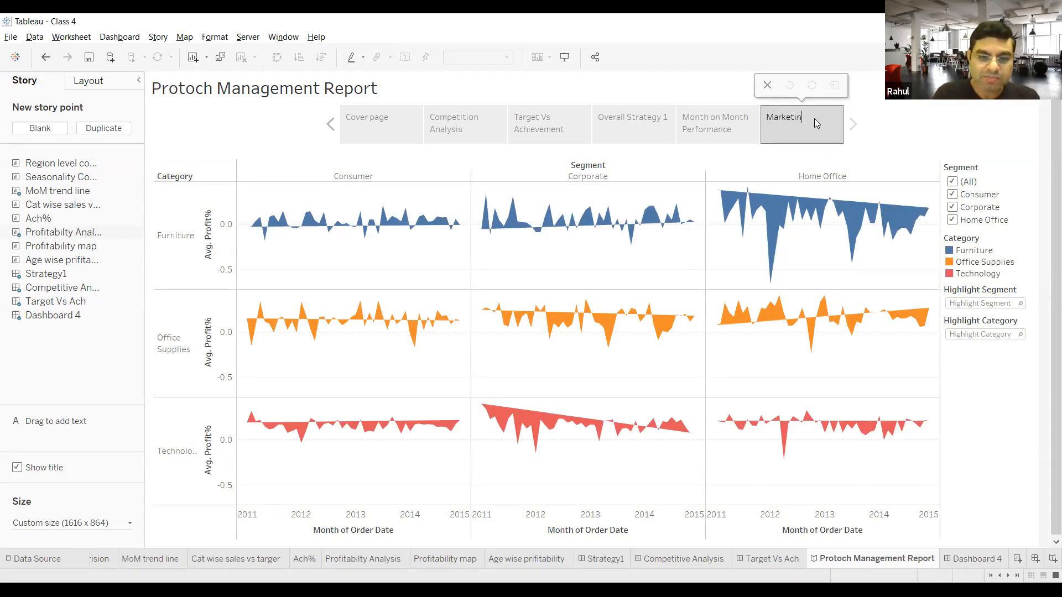
{"action": "type", "text": "g Strategy"}
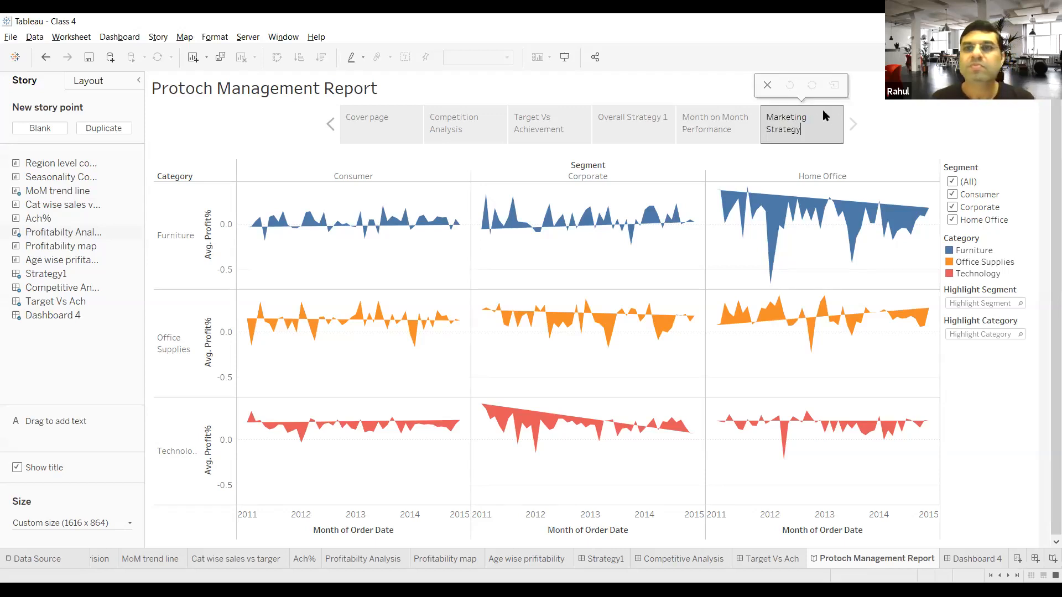
{"action": "left_click", "coordinate": [941, 111]}
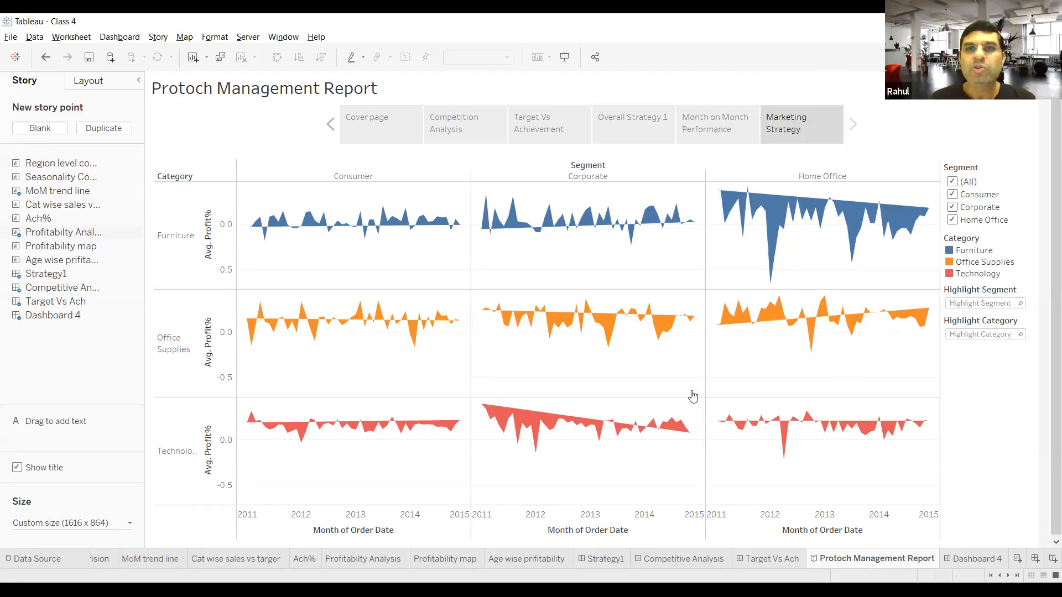
Step: Preview the story in presentation mode, checking the story points from Cover page through Overall Strategy 1
{"action": "mouse_move", "coordinate": [780, 317]}
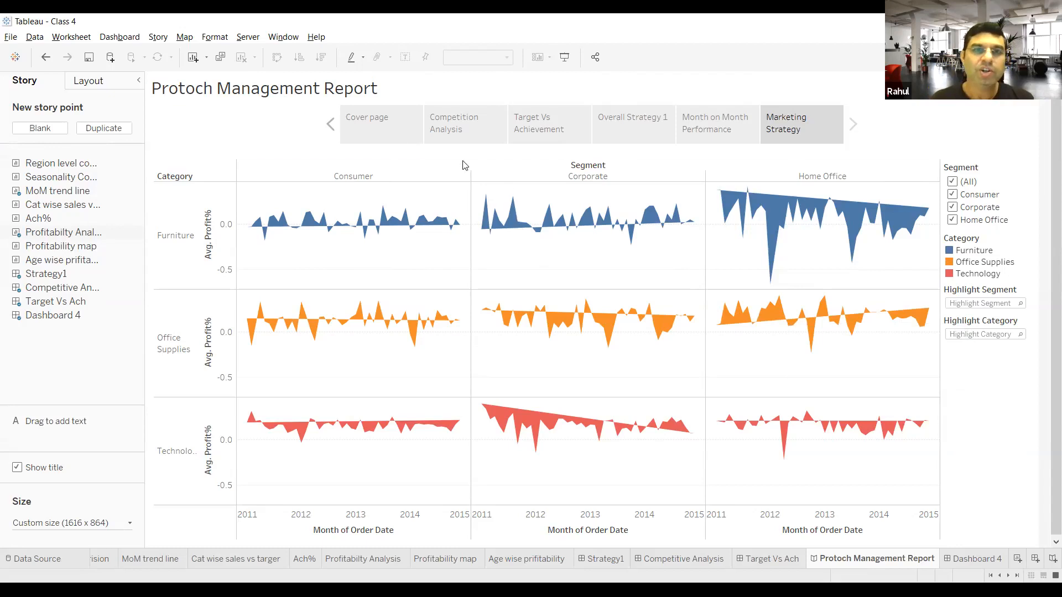
{"action": "left_click", "coordinate": [331, 125]}
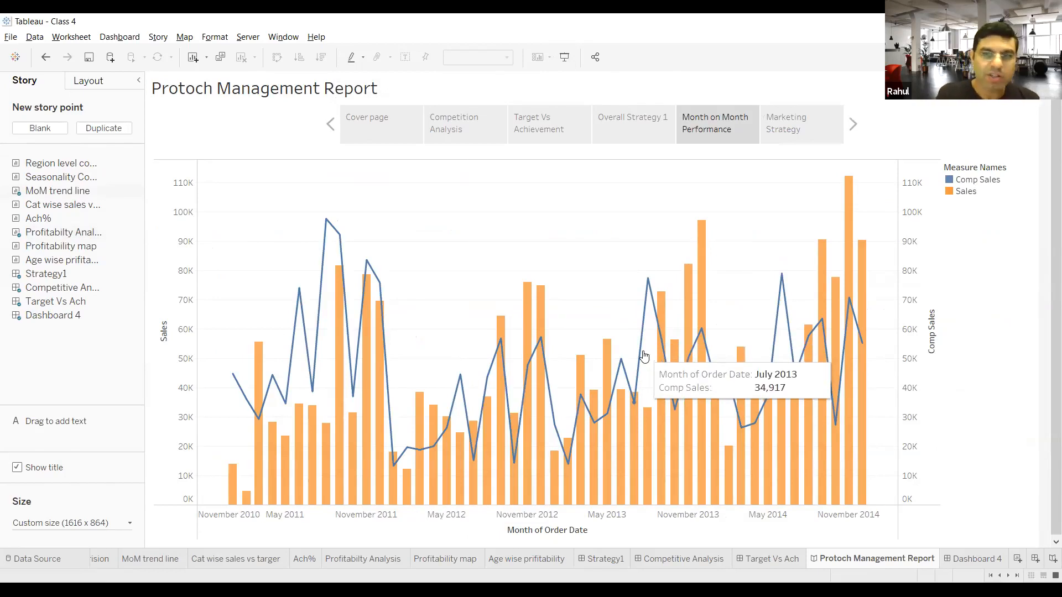
{"action": "left_click", "coordinate": [564, 57]}
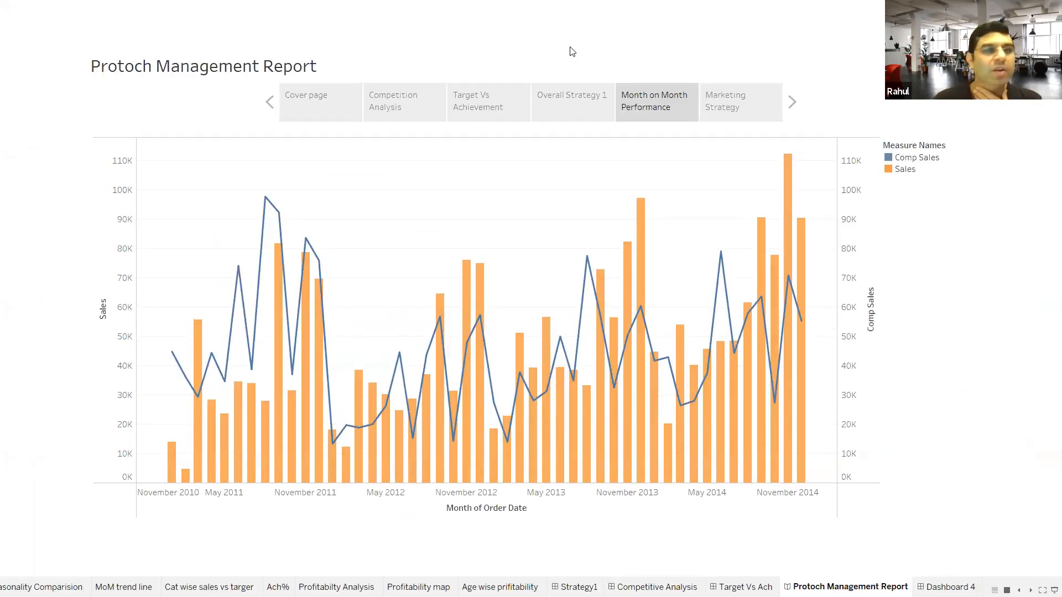
{"action": "left_click", "coordinate": [327, 108]}
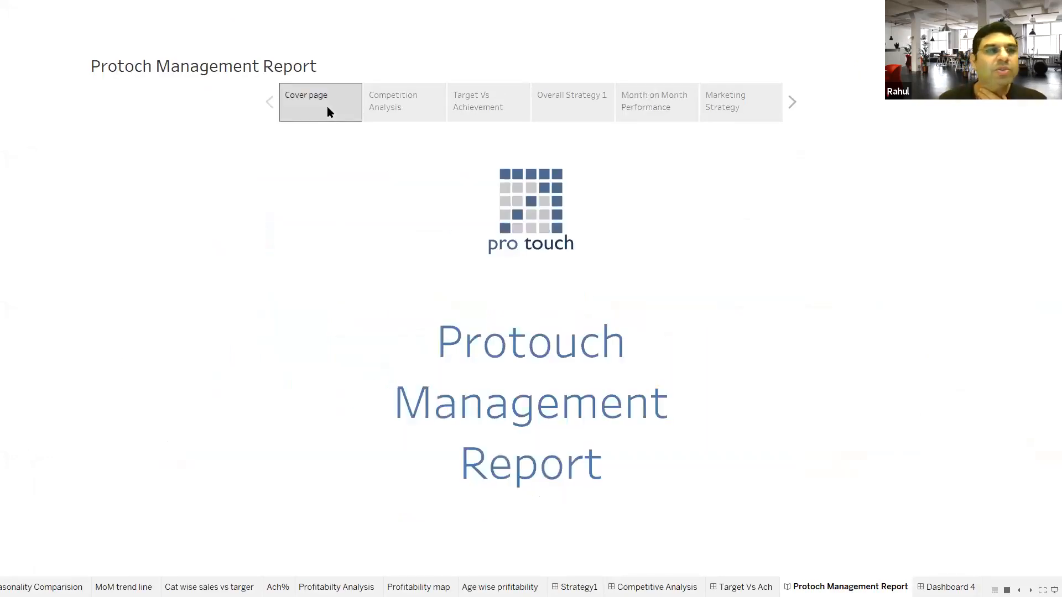
{"action": "left_click", "coordinate": [416, 99]}
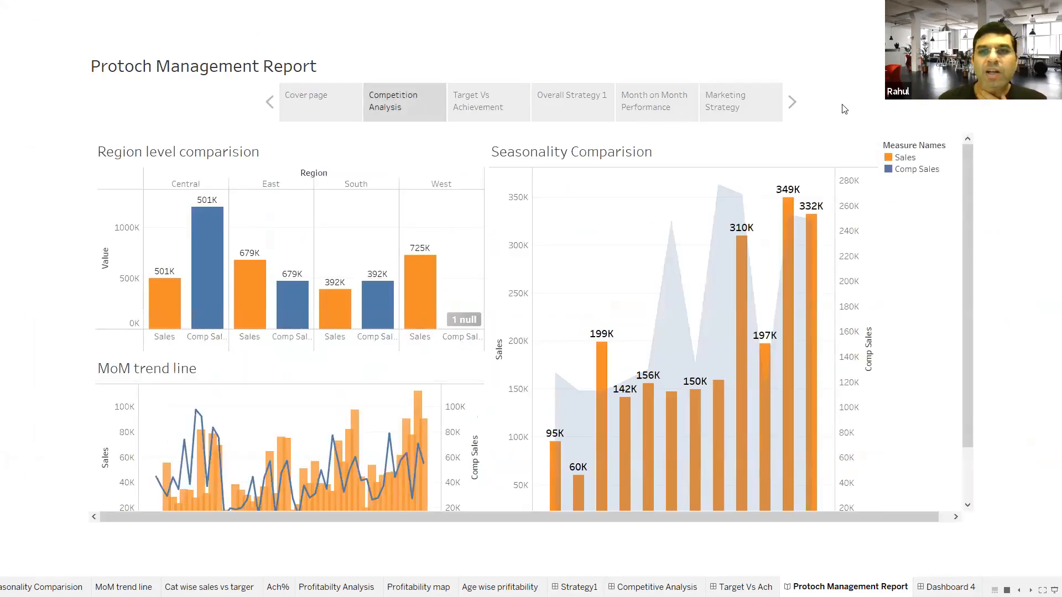
{"action": "left_click", "coordinate": [793, 104]}
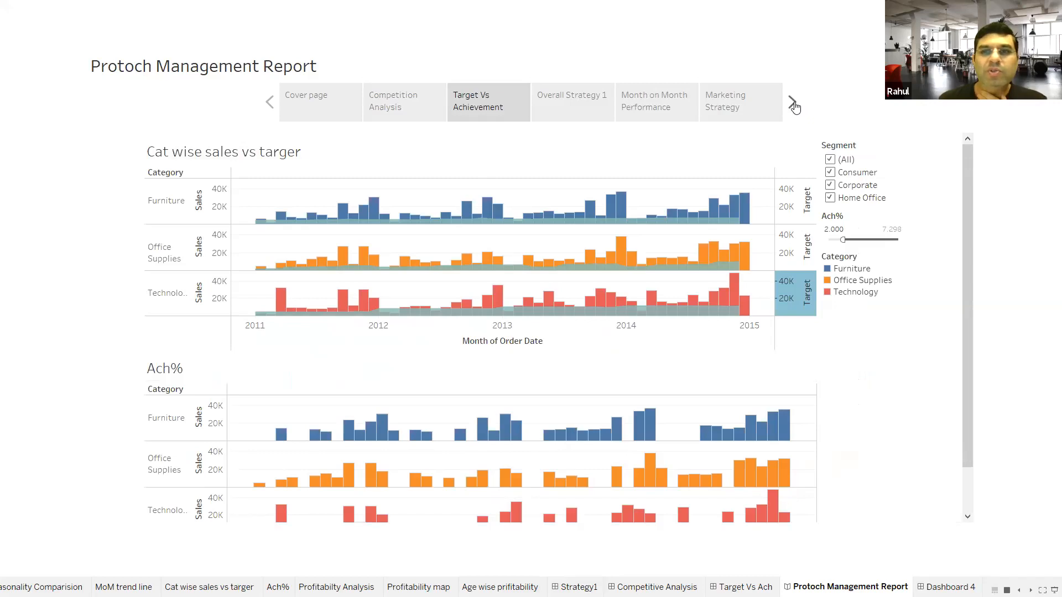
{"action": "left_click", "coordinate": [794, 104]}
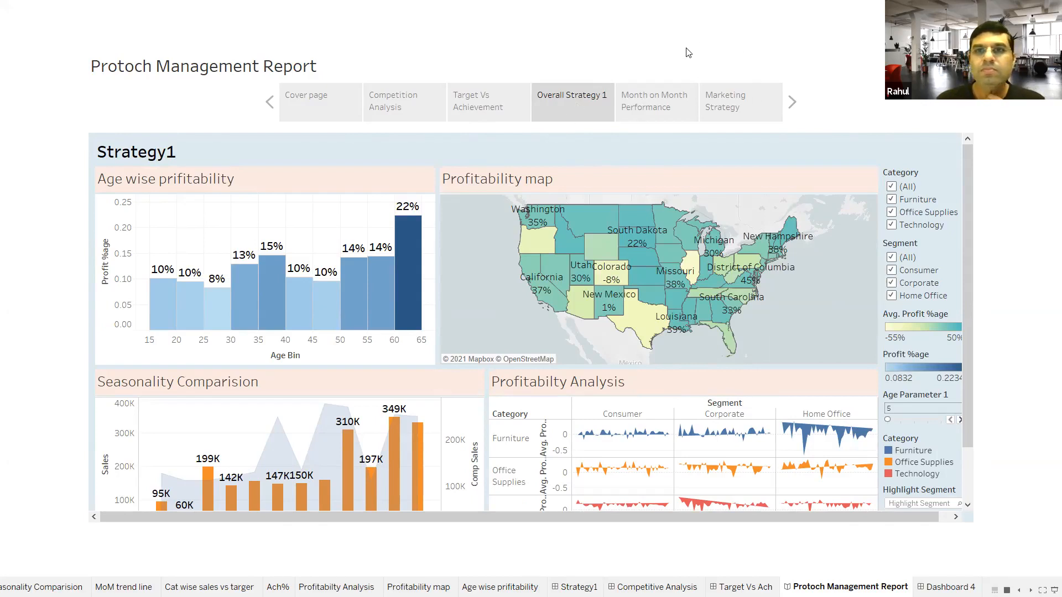
{"action": "key", "text": "Escape"}
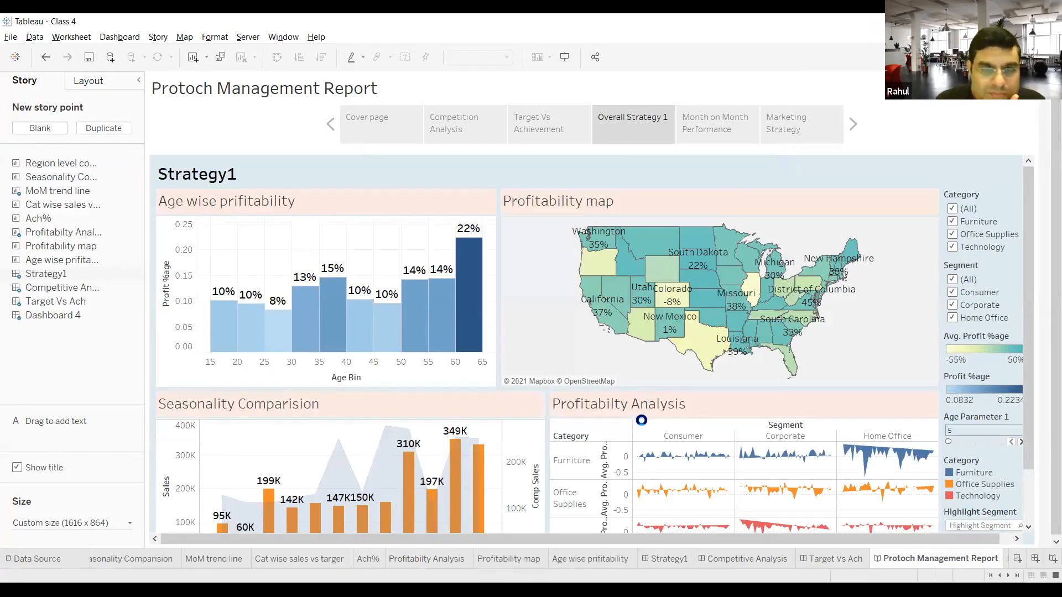
Step: Set the Strategy1 dashboard's height to 700 px and check its fit in the Protoch Management Report story
{"action": "mouse_move", "coordinate": [669, 561]}
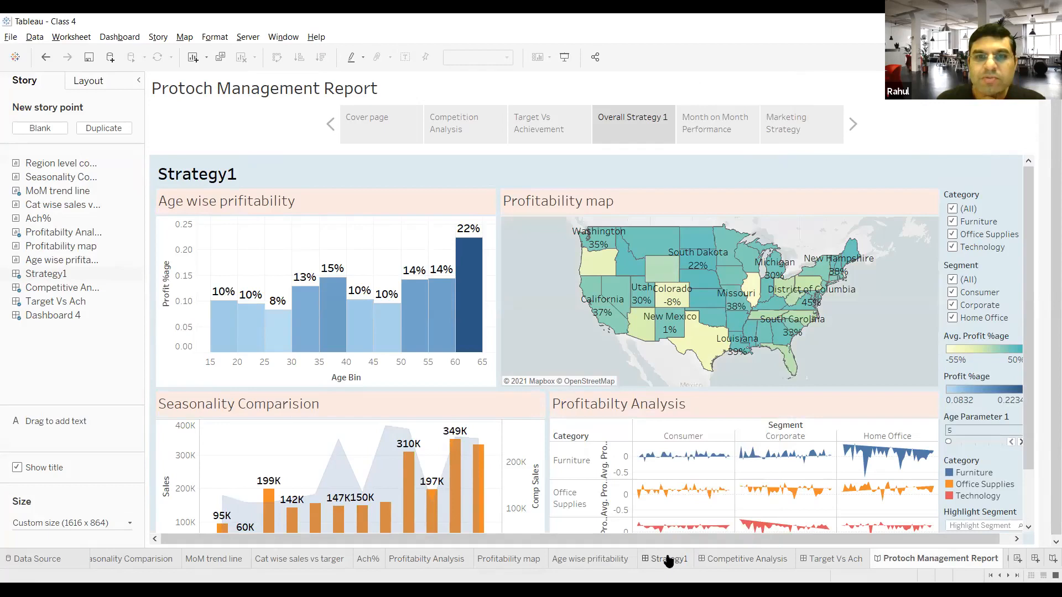
{"action": "left_click", "coordinate": [669, 560]}
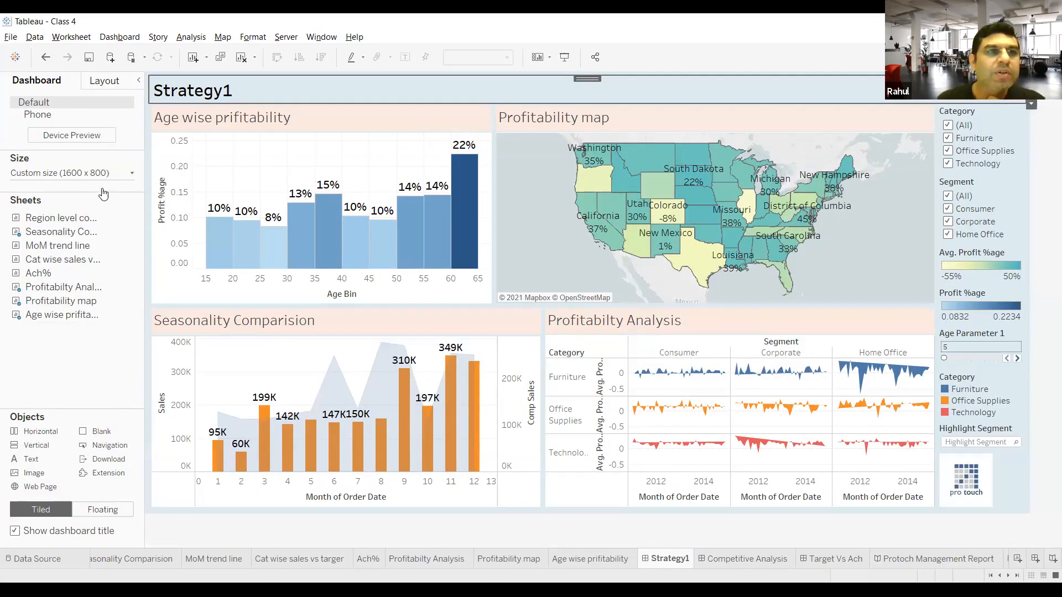
{"action": "left_click", "coordinate": [133, 175]}
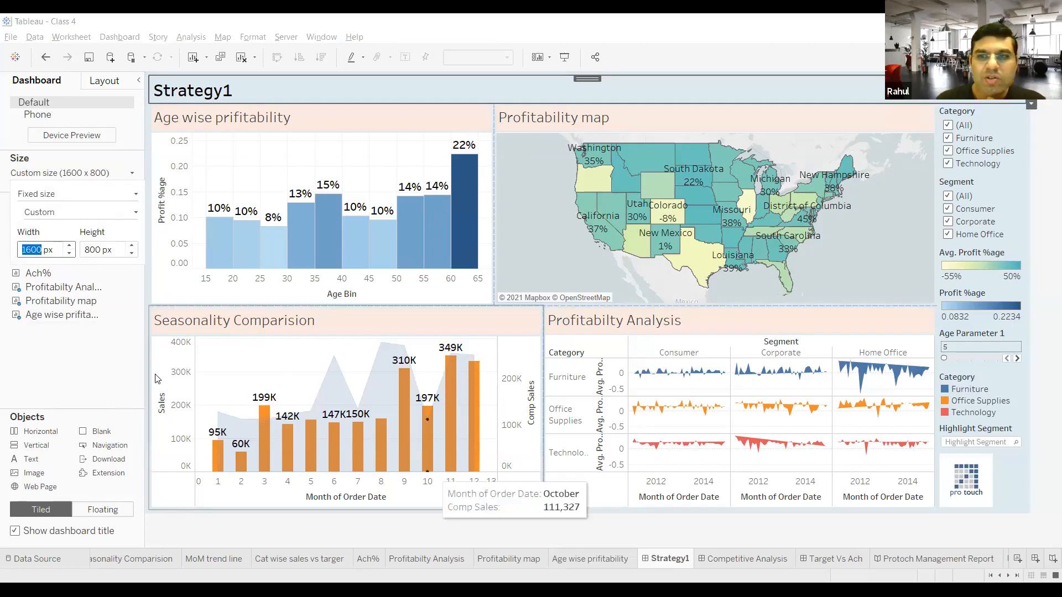
{"action": "left_click", "coordinate": [135, 254]}
{"action": "left_click", "coordinate": [135, 254]}
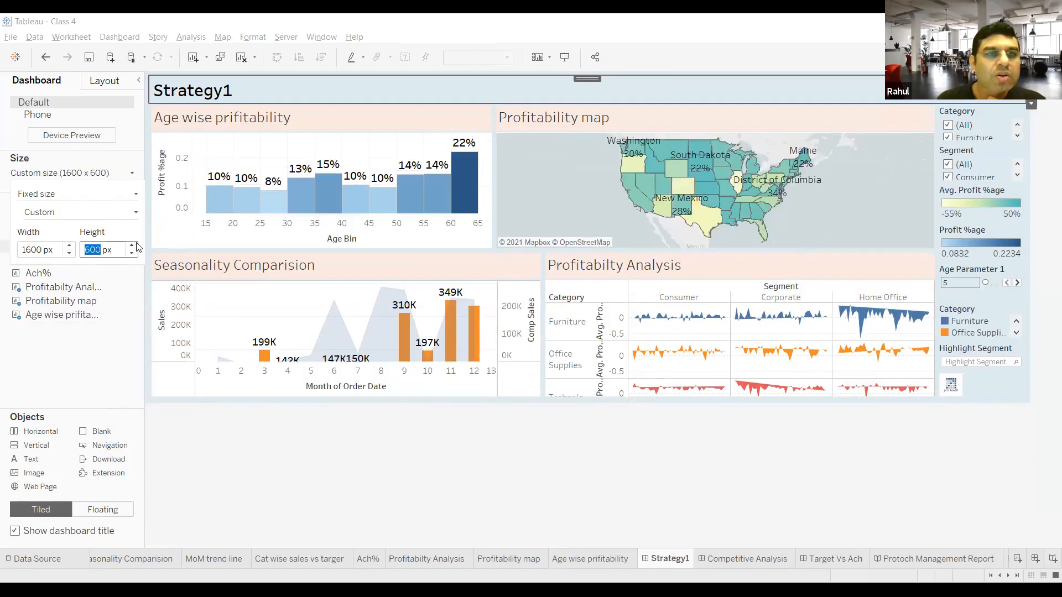
{"action": "left_click", "coordinate": [135, 246]}
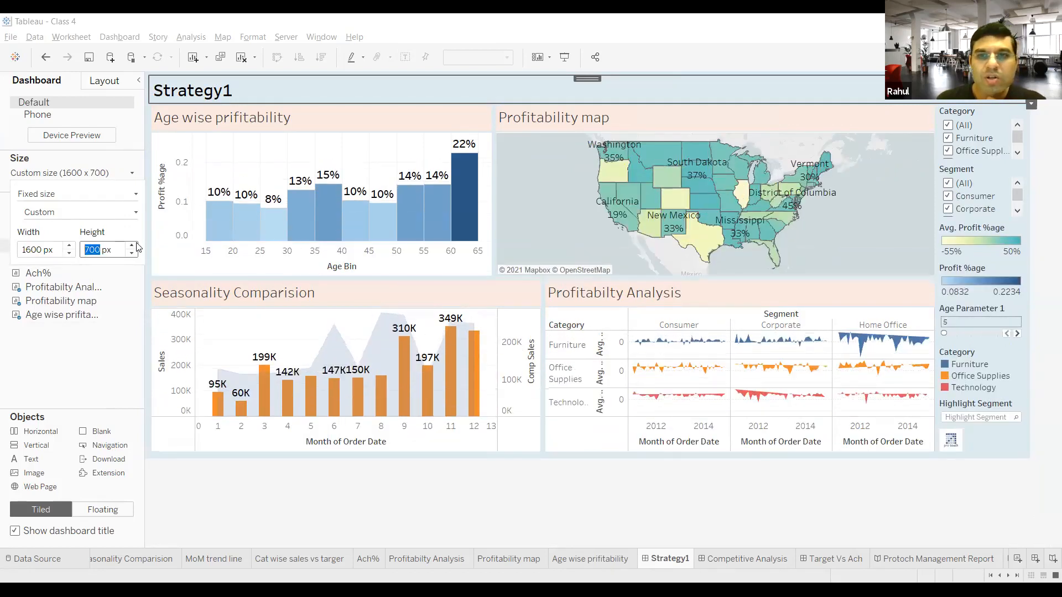
{"action": "left_click", "coordinate": [924, 557]}
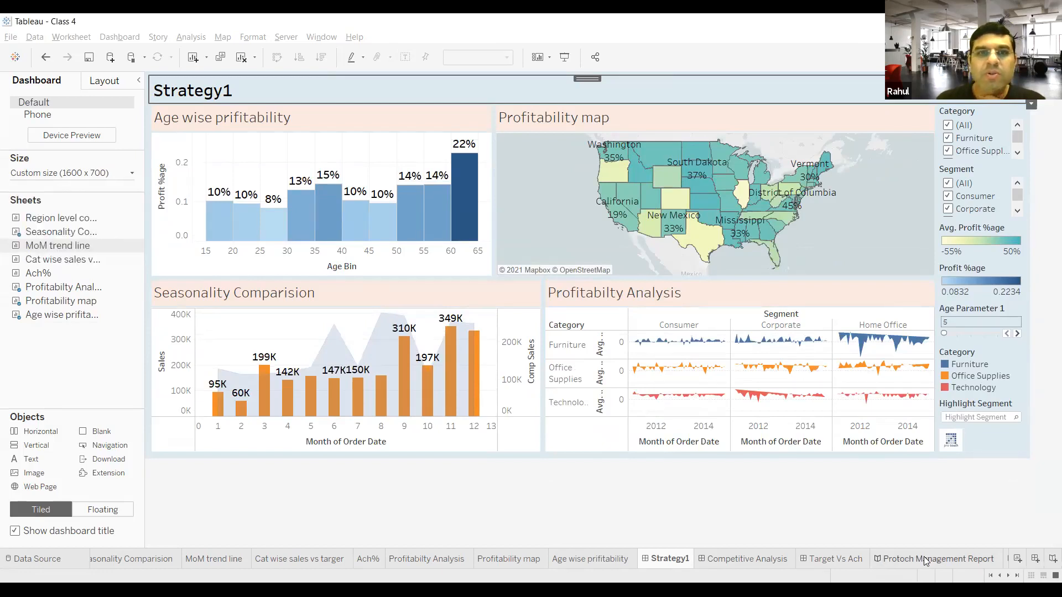
{"action": "left_click", "coordinate": [924, 558]}
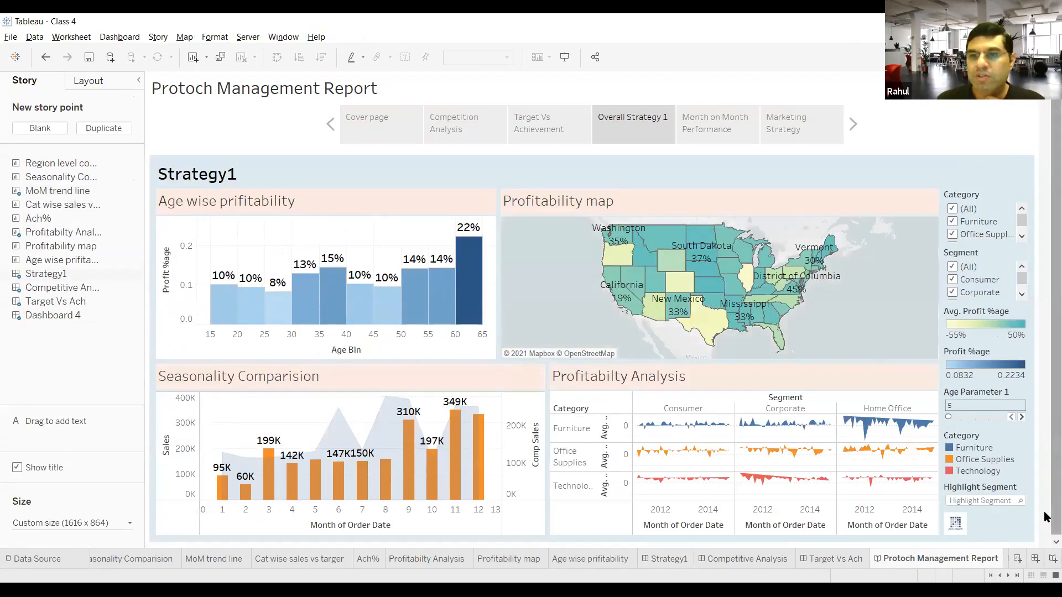
{"action": "scroll", "coordinate": [1046, 515], "scroll_direction": "down", "scroll_amount": 1}
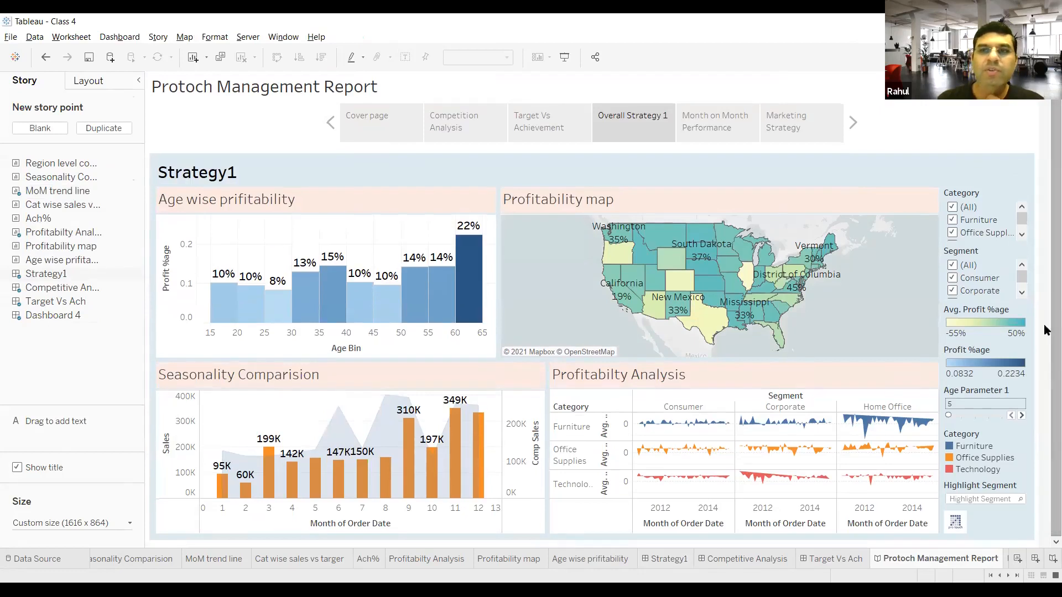
Step: Show the Cover page story point and open the default shading colours in the story's formatting options
{"action": "mouse_move", "coordinate": [380, 128]}
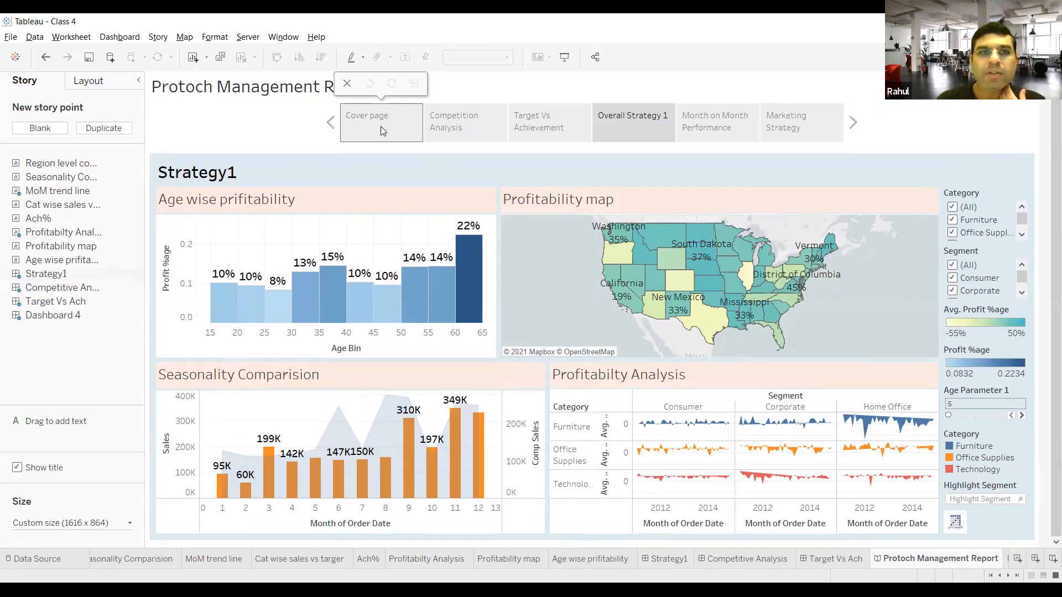
{"action": "left_click", "coordinate": [381, 128]}
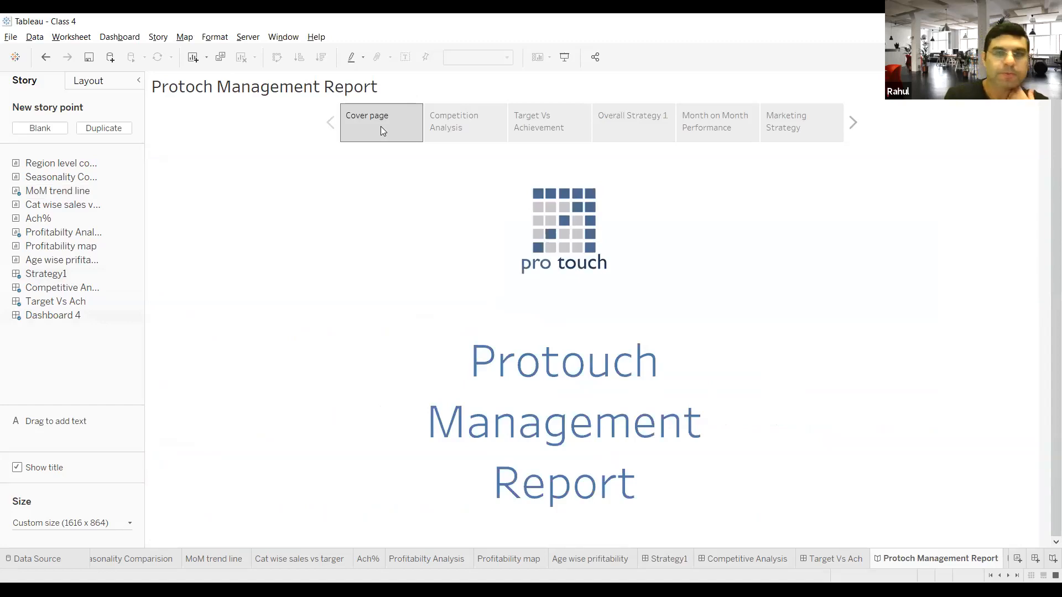
{"action": "left_click", "coordinate": [165, 40]}
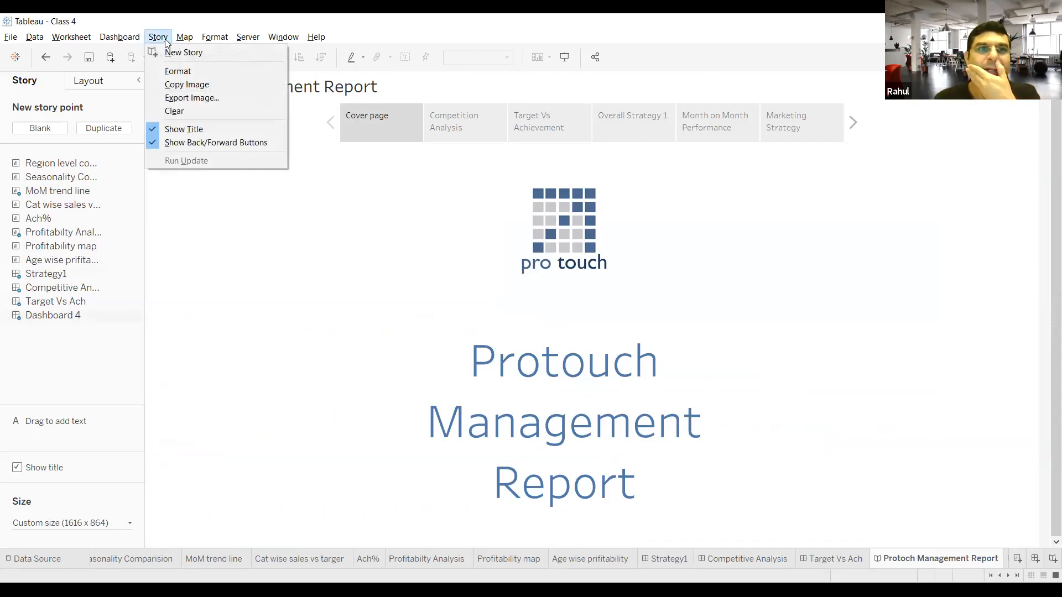
{"action": "left_click", "coordinate": [189, 71]}
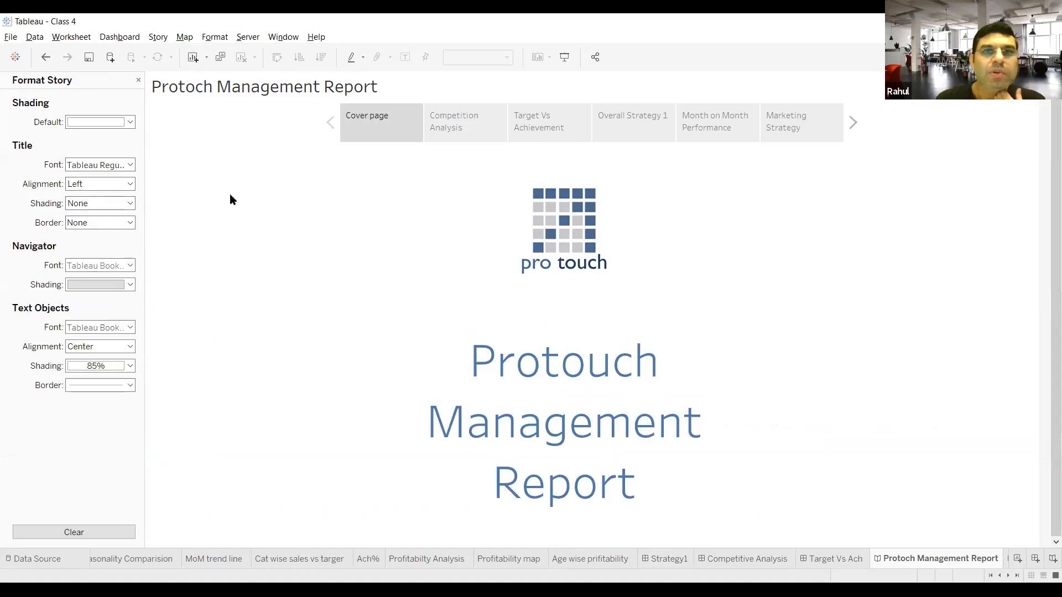
{"action": "left_click", "coordinate": [130, 122]}
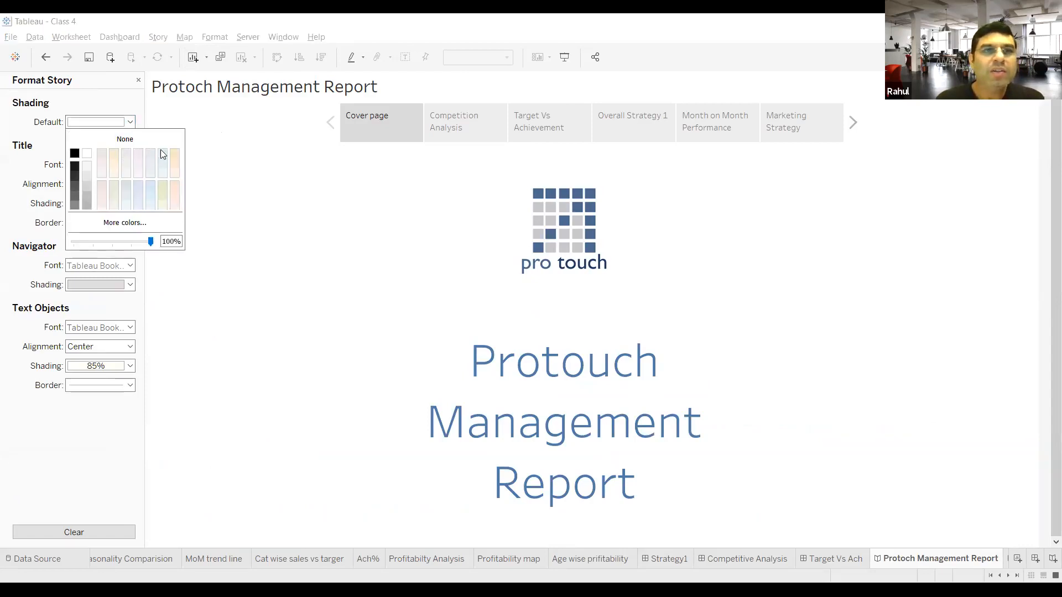
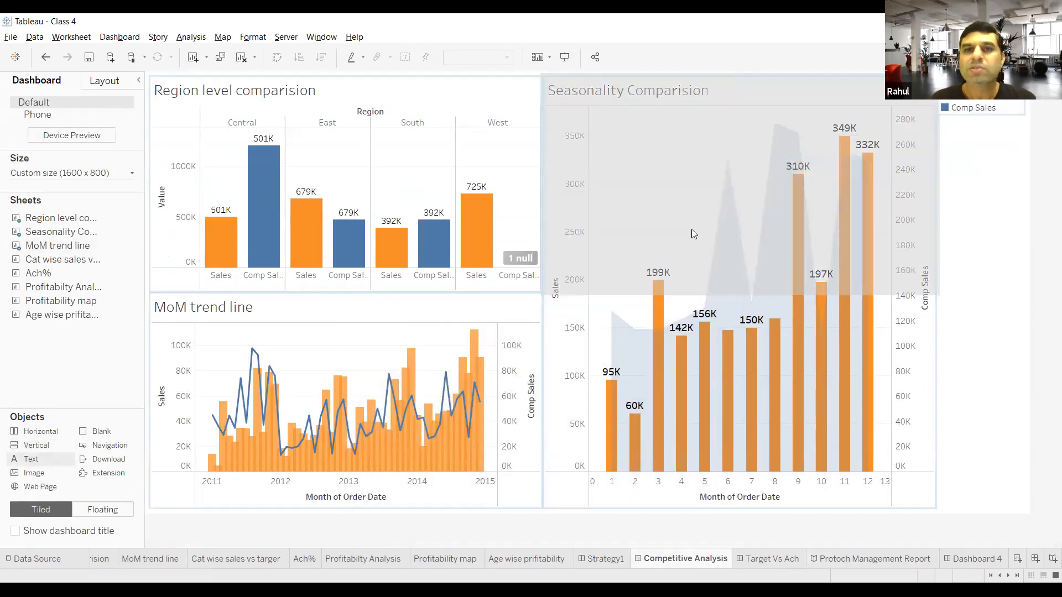
Step: Place a text object above the Seasonality Comparision chart on the Competitive Analysis dashboard and head it "Highlights:"
{"action": "left_click", "coordinate": [595, 379]}
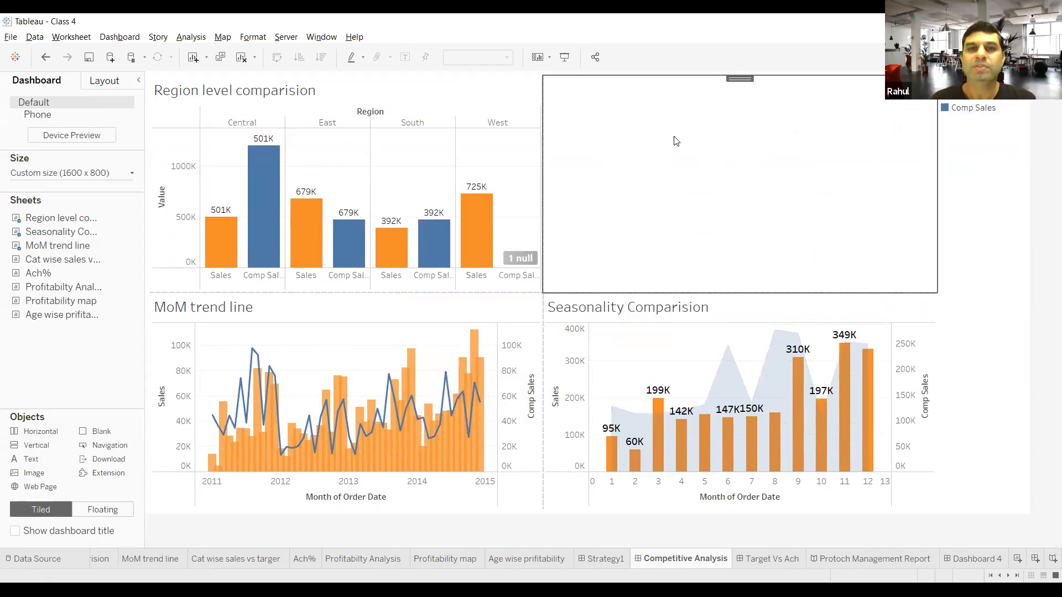
{"action": "double_click", "coordinate": [676, 141]}
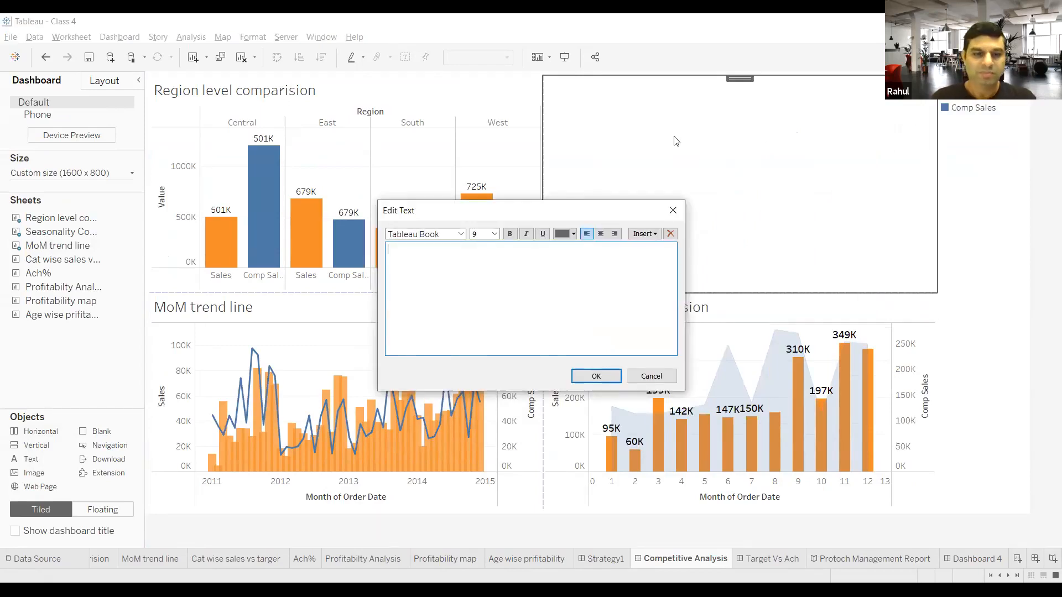
{"action": "type", "text": "Highlights"}
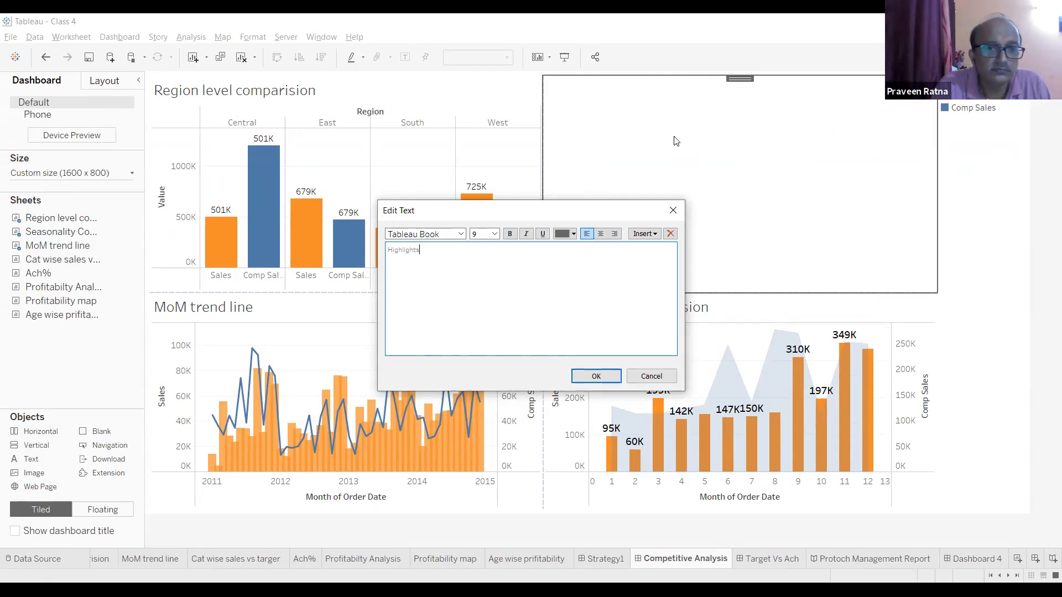
{"action": "type", "text": ":  "}
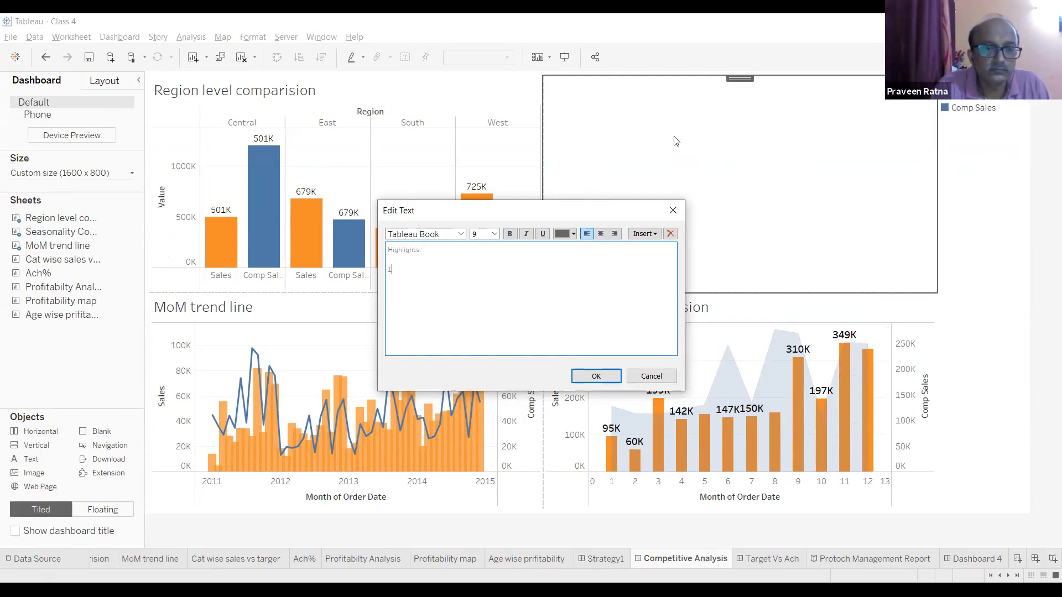
{"action": "type", "text": "1."}
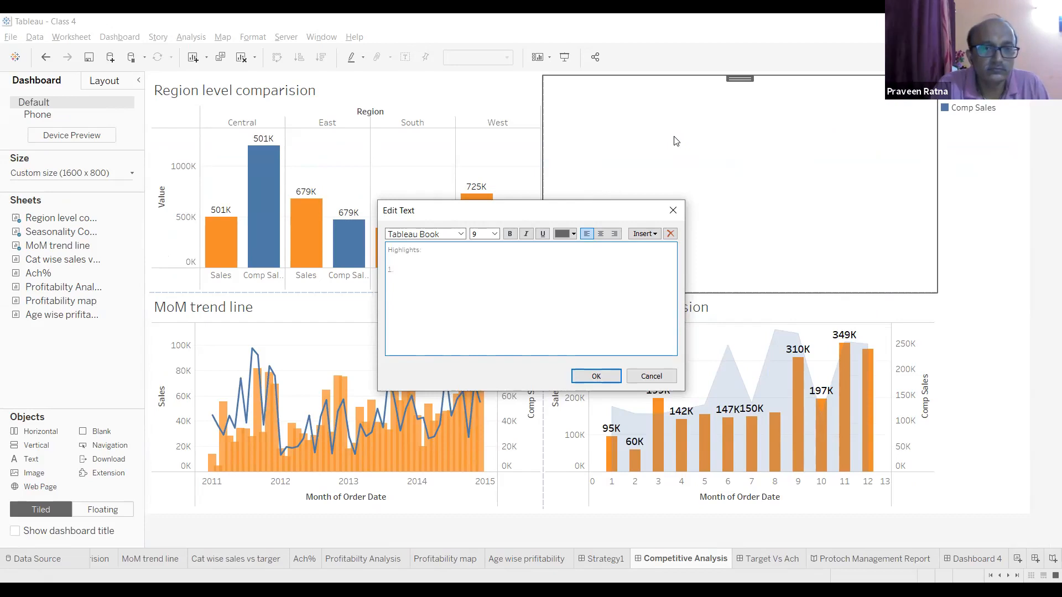
{"action": "type", "text": " Comp"}
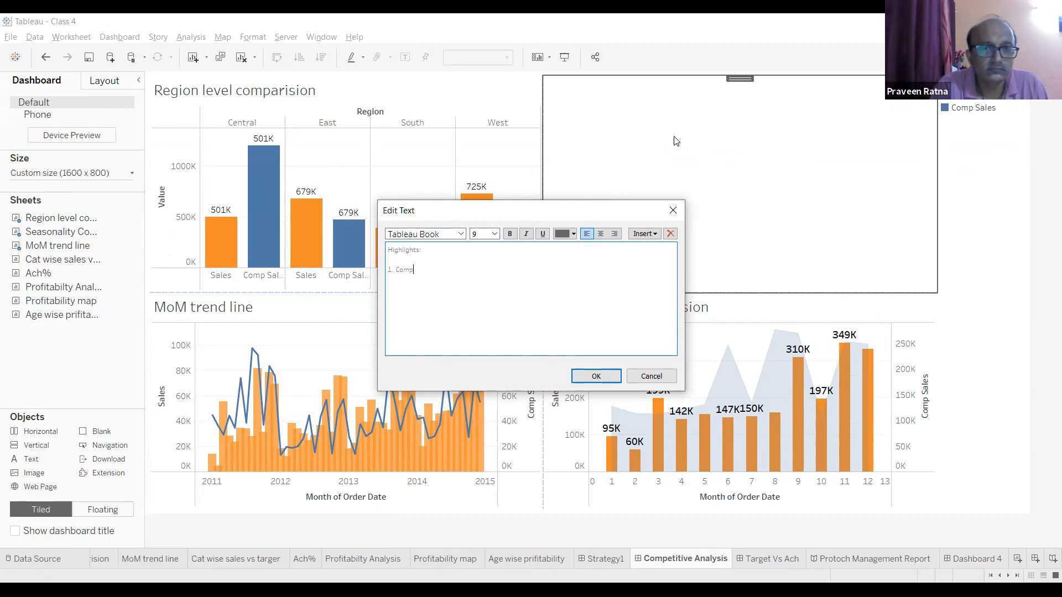
{"action": "type", "text": "etition is not opera"}
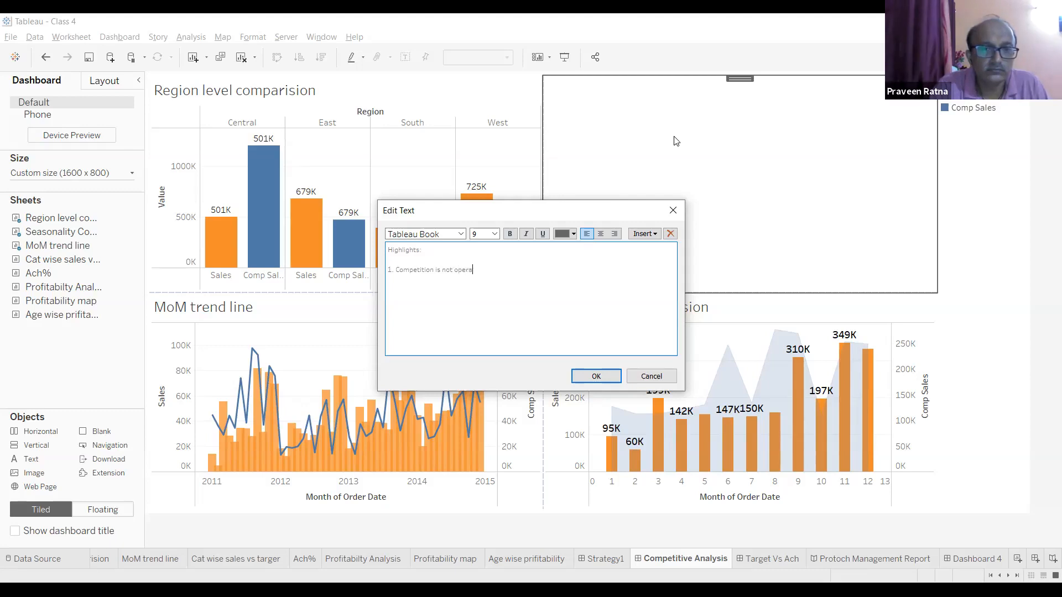
{"action": "type", "text": "ting west but doing very well in central region"}
Step: Format all the highlights text at size 14 in blue and apply it to the dashboard
{"action": "key", "text": "shift+Up"}
{"action": "key", "text": "shift+Up"}
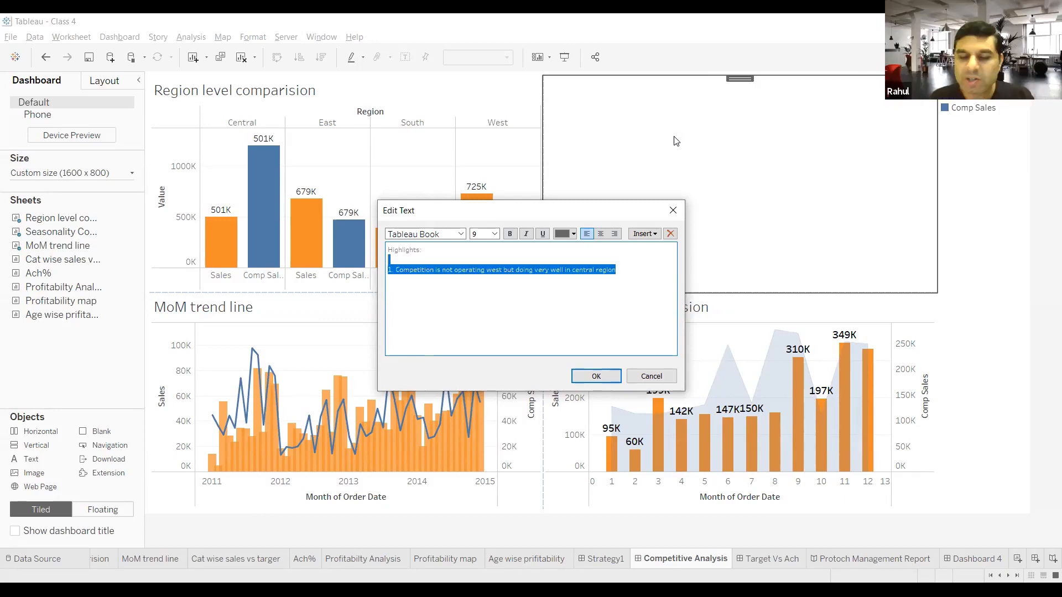
{"action": "key", "text": "shift+Left"}
{"action": "key", "text": "shift+Left"}
{"action": "key", "text": "shift+Left"}
{"action": "key", "text": "shift+Left"}
{"action": "key", "text": "shift+Left"}
{"action": "key", "text": "shift+Left"}
{"action": "key", "text": "shift+Left"}
{"action": "key", "text": "shift+Left"}
{"action": "key", "text": "shift+Left"}
{"action": "key", "text": "shift+Left"}
{"action": "key", "text": "shift+Left"}
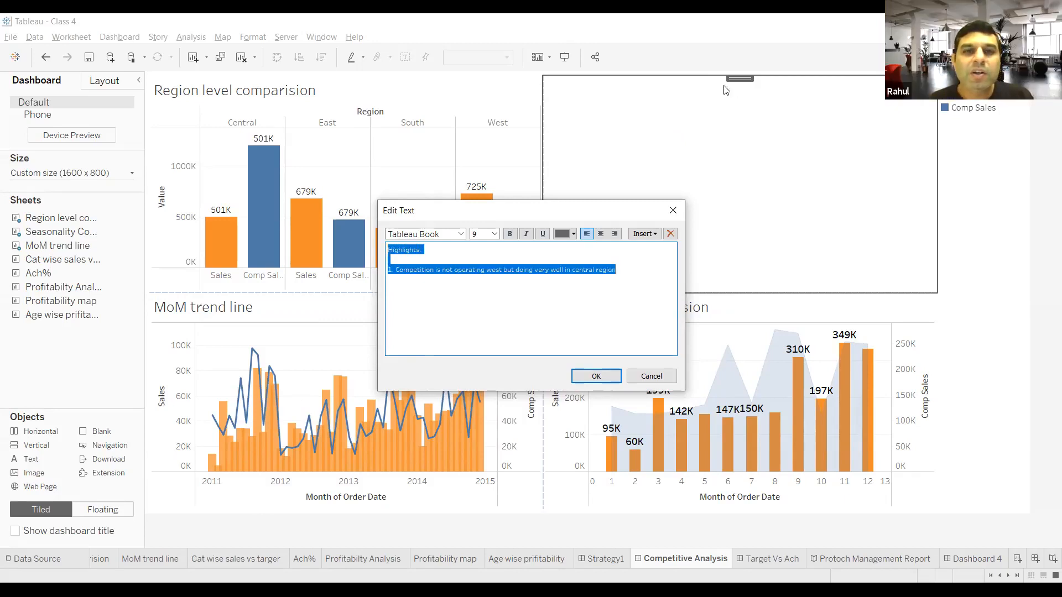
{"action": "left_click", "coordinate": [494, 234]}
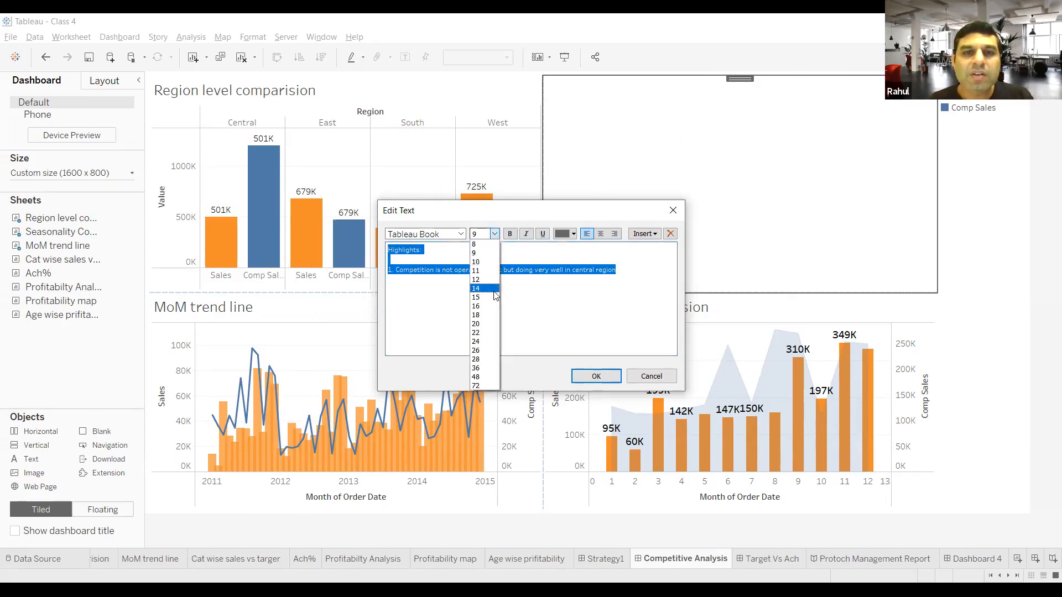
{"action": "left_click", "coordinate": [494, 289]}
{"action": "left_click", "coordinate": [573, 236]}
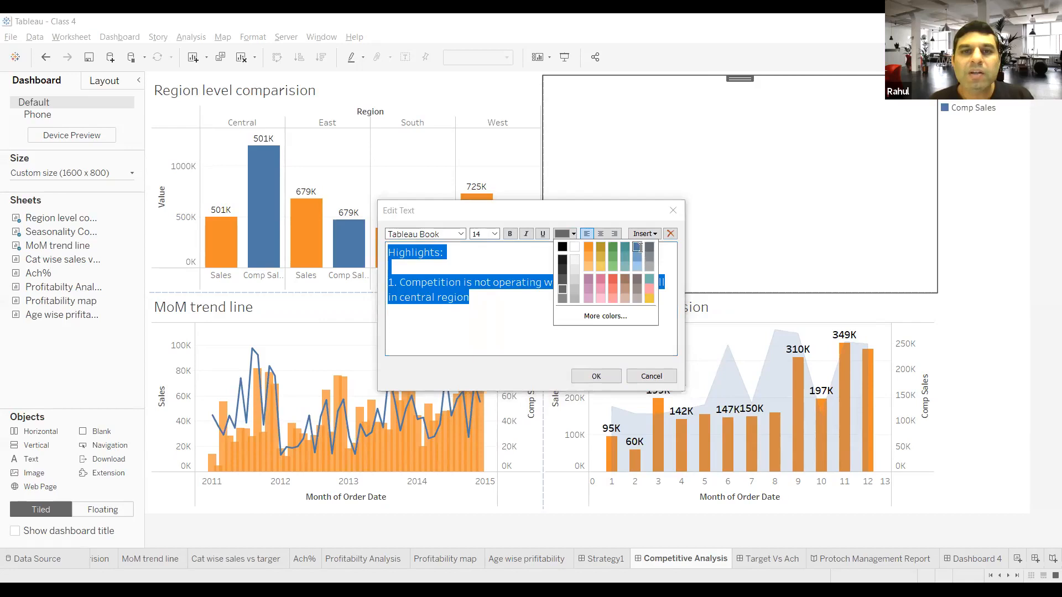
{"action": "left_click", "coordinate": [638, 247]}
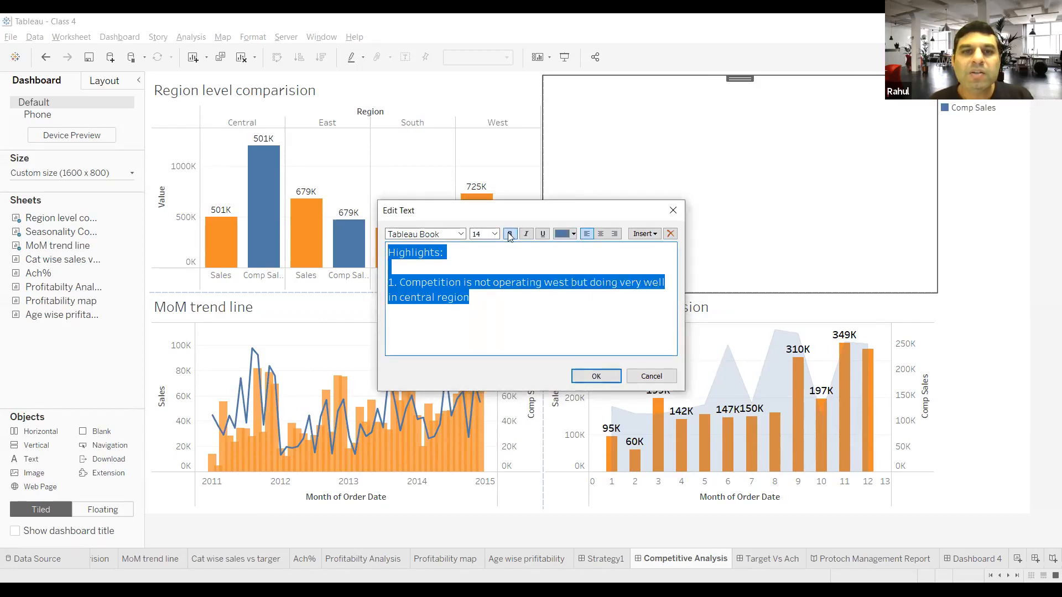
{"action": "left_click", "coordinate": [591, 376]}
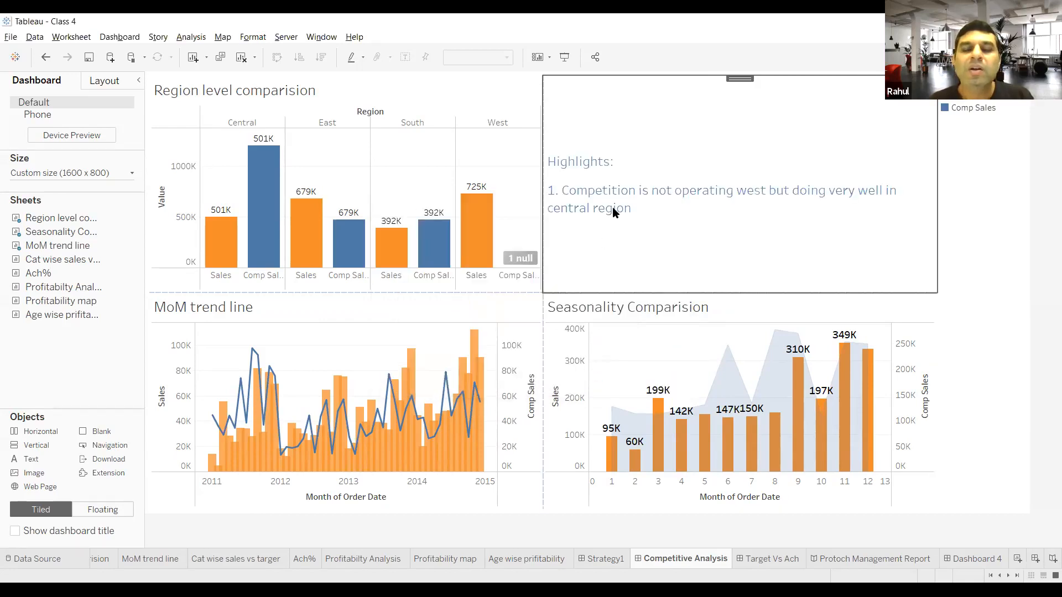
Step: Make the heading and first point of the highlights text bold
{"action": "double_click", "coordinate": [618, 236]}
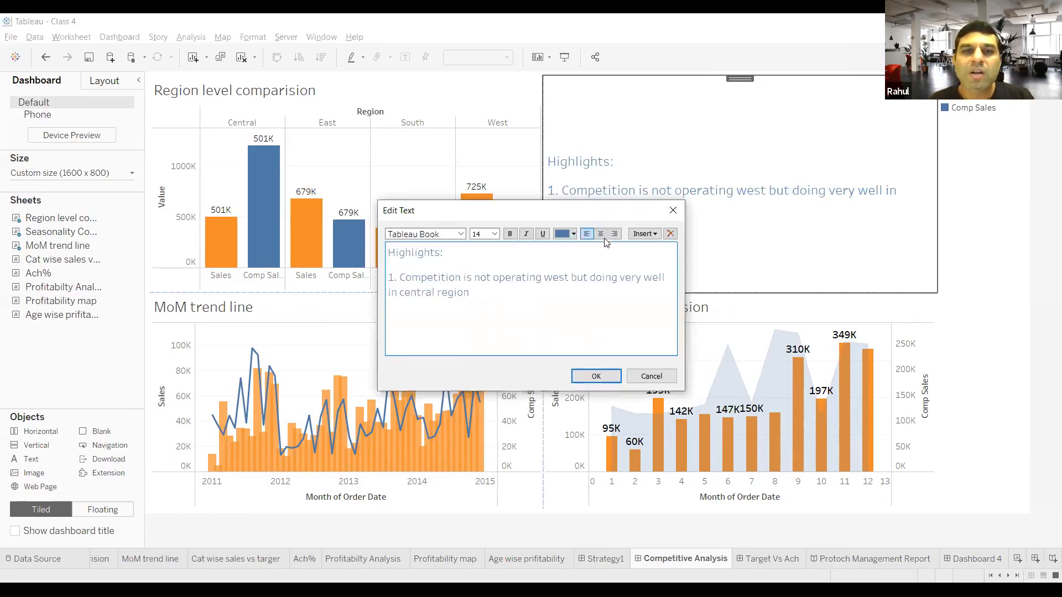
{"action": "left_click_drag", "start_coordinate": [479, 293], "coordinate": [390, 250]}
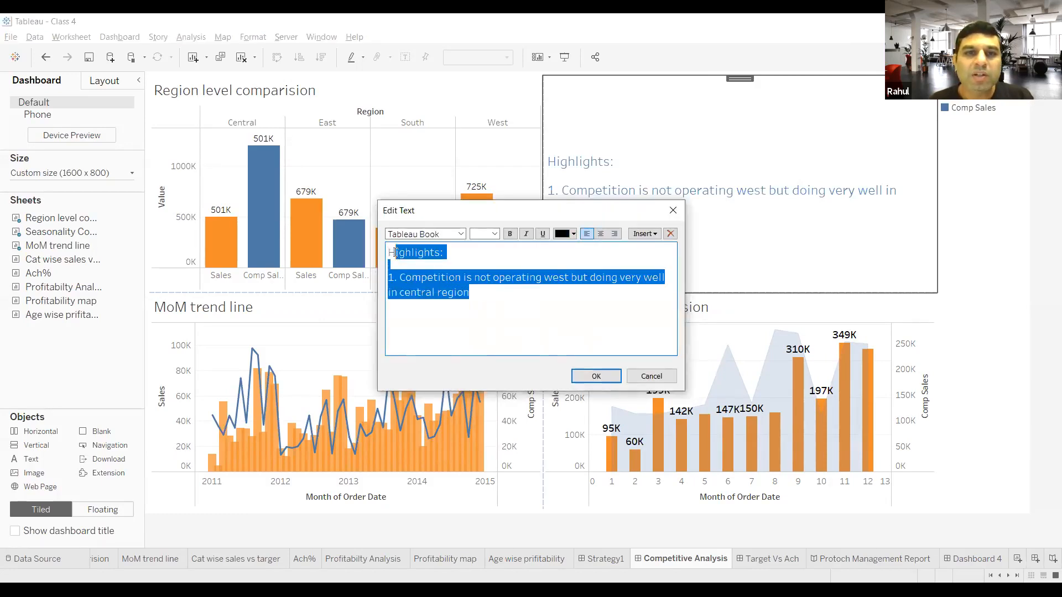
{"action": "left_click", "coordinate": [510, 234]}
{"action": "left_click", "coordinate": [592, 377]}
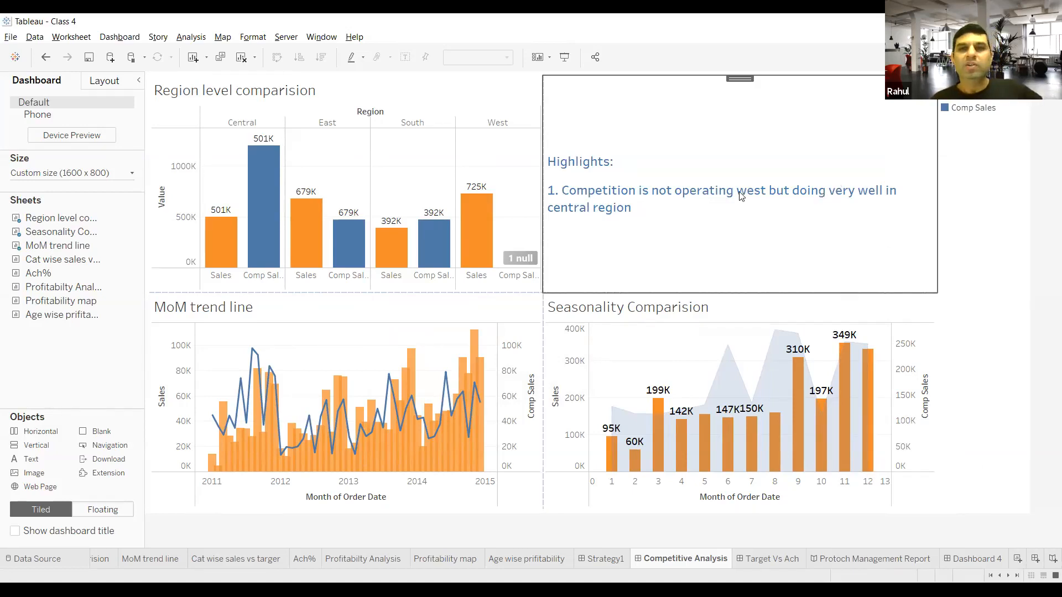
Step: Add blank lines below the highlights text to raise it in its box and check it in the Protoch Management Report story
{"action": "double_click", "coordinate": [724, 212]}
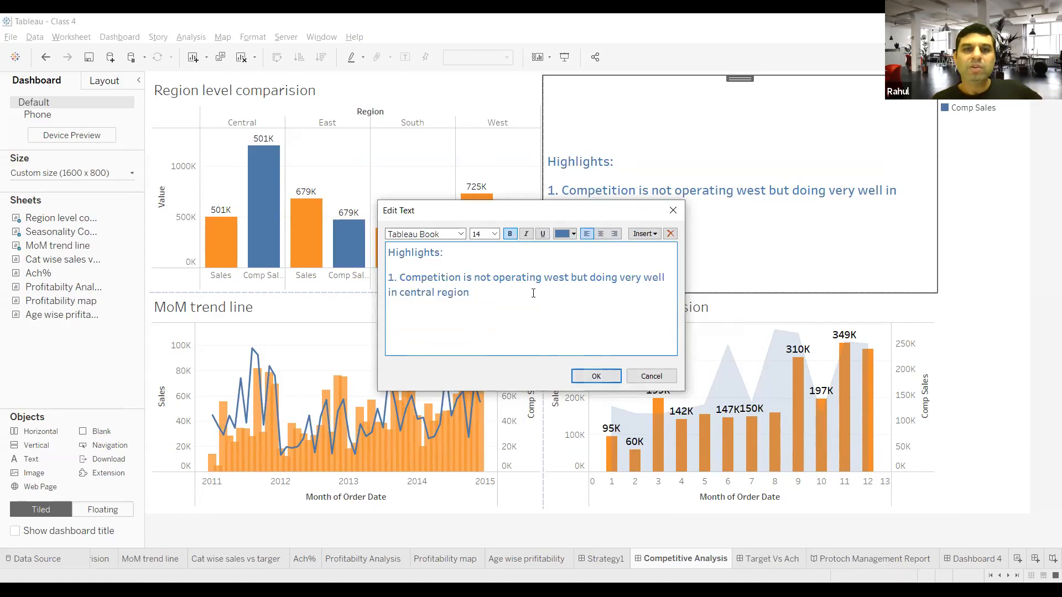
{"action": "key", "text": "Return"}
{"action": "key", "text": "Return"}
{"action": "key", "text": "Return"}
{"action": "key", "text": "Return"}
{"action": "key", "text": "Return"}
{"action": "key", "text": "Return"}
{"action": "key", "text": "Return"}
{"action": "key", "text": "Return"}
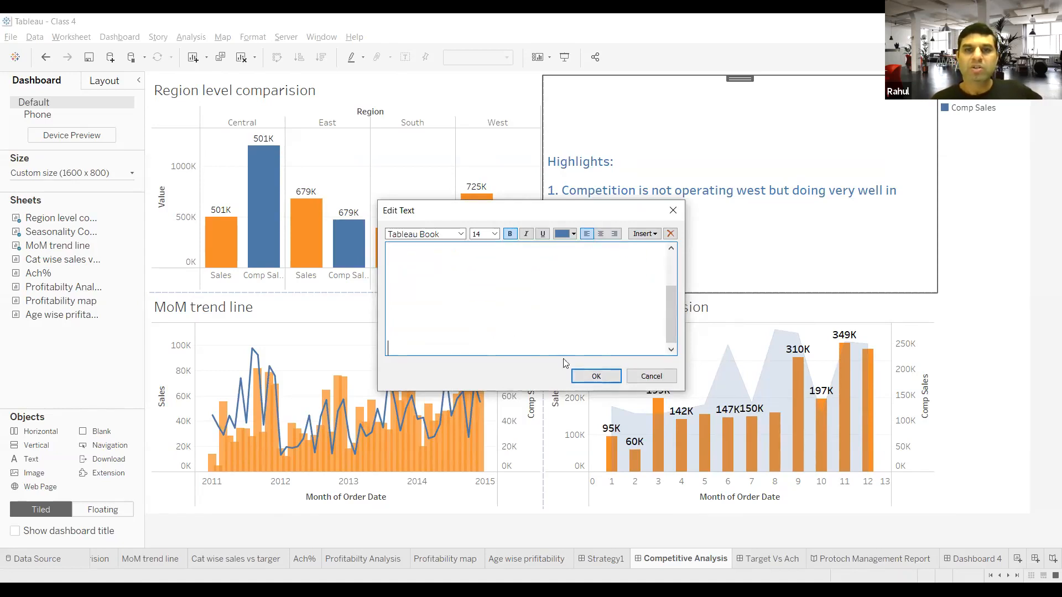
{"action": "left_click", "coordinate": [586, 375]}
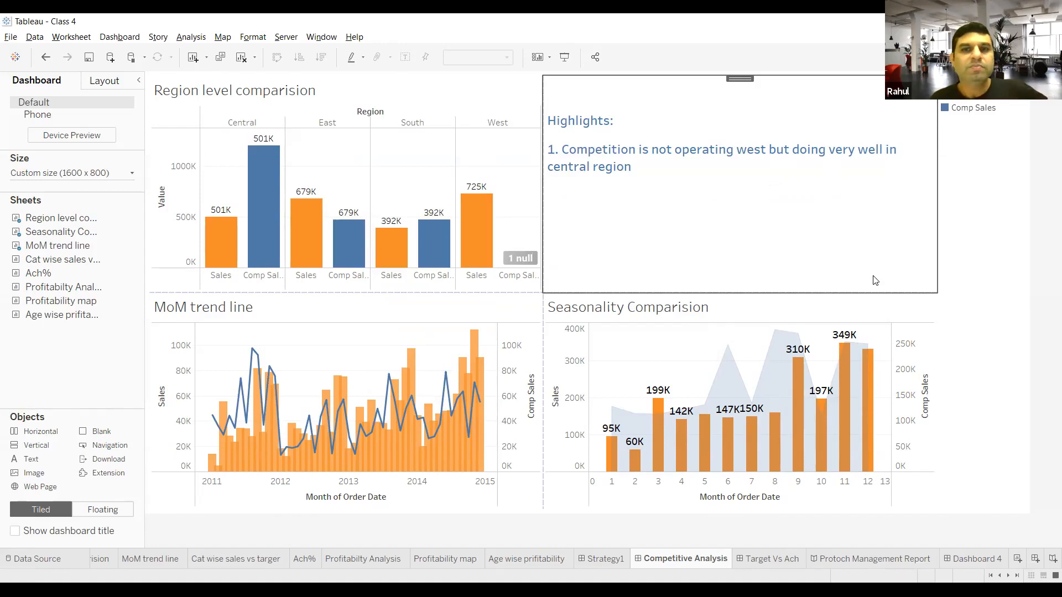
{"action": "left_click", "coordinate": [964, 268]}
{"action": "left_click", "coordinate": [1033, 254]}
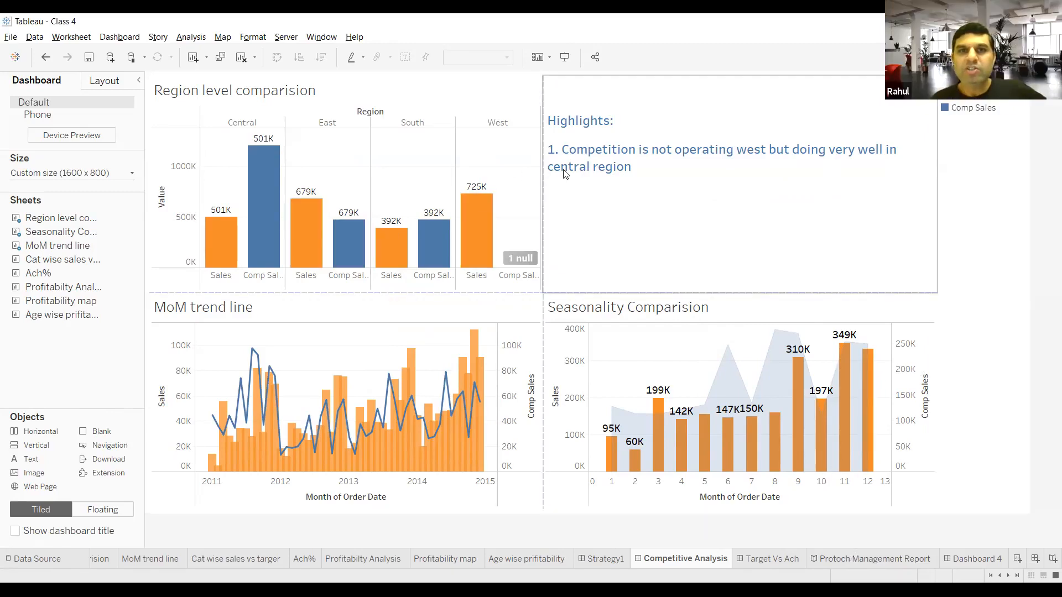
{"action": "left_click", "coordinate": [842, 560]}
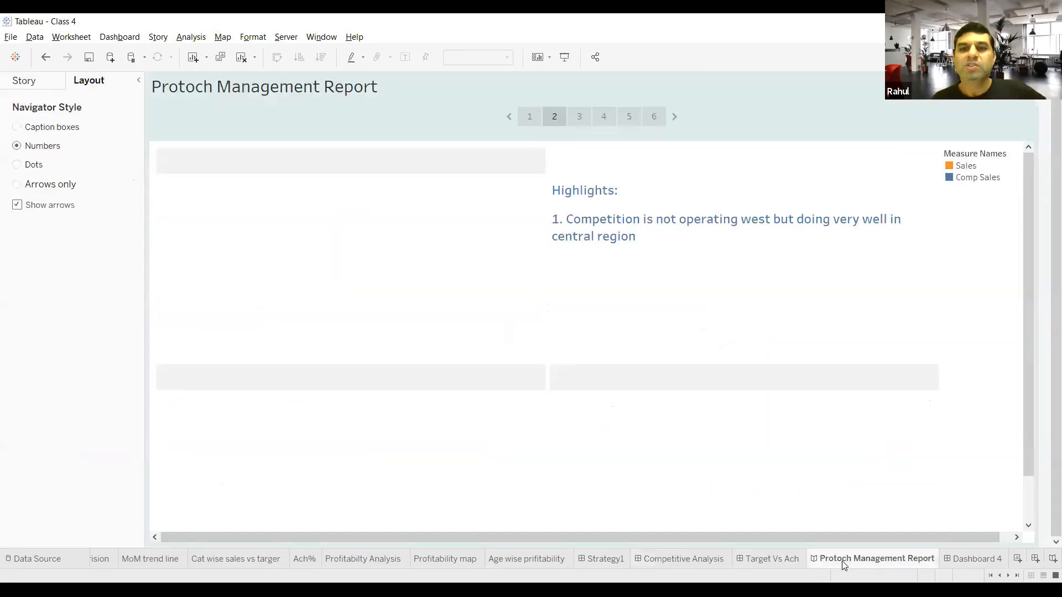
{"action": "mouse_move", "coordinate": [842, 560]}
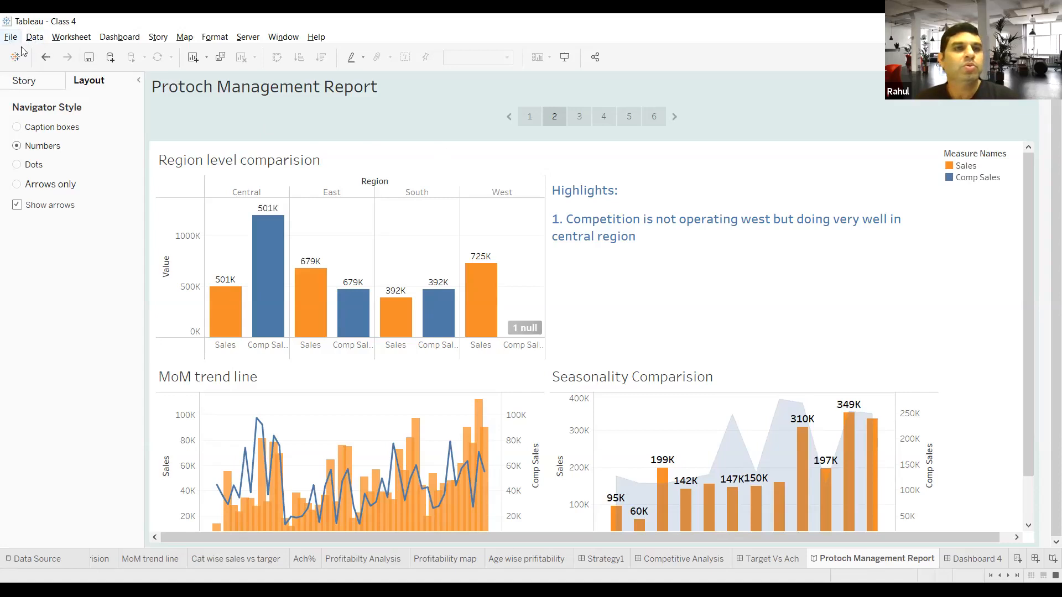
Step: View the Competitor Order Summary data source, then the MoM trend line and Cat wise sales vs targer sheets
{"action": "left_click", "coordinate": [34, 561]}
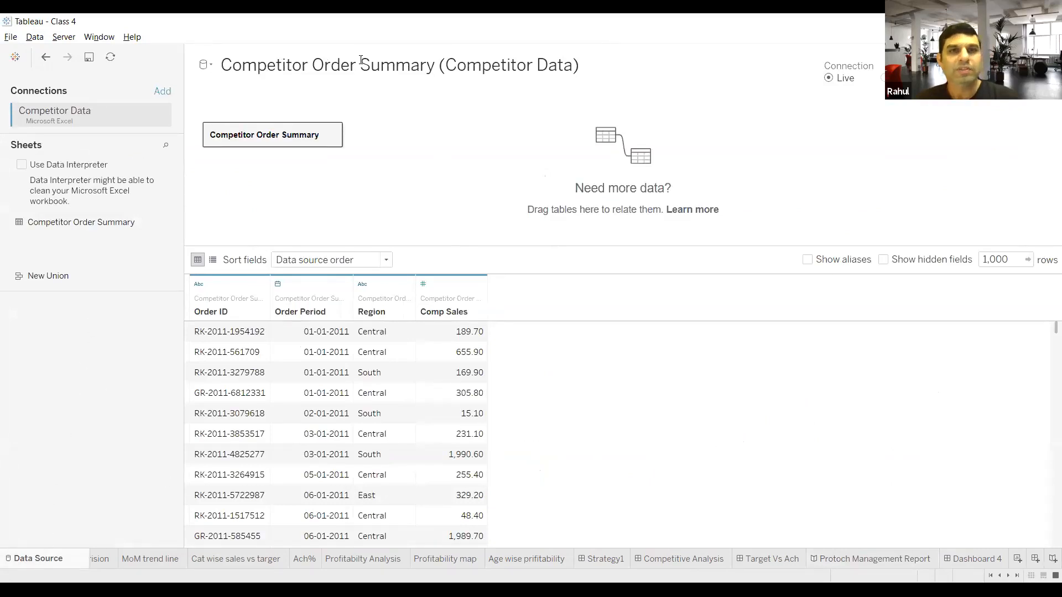
{"action": "left_click", "coordinate": [447, 44]}
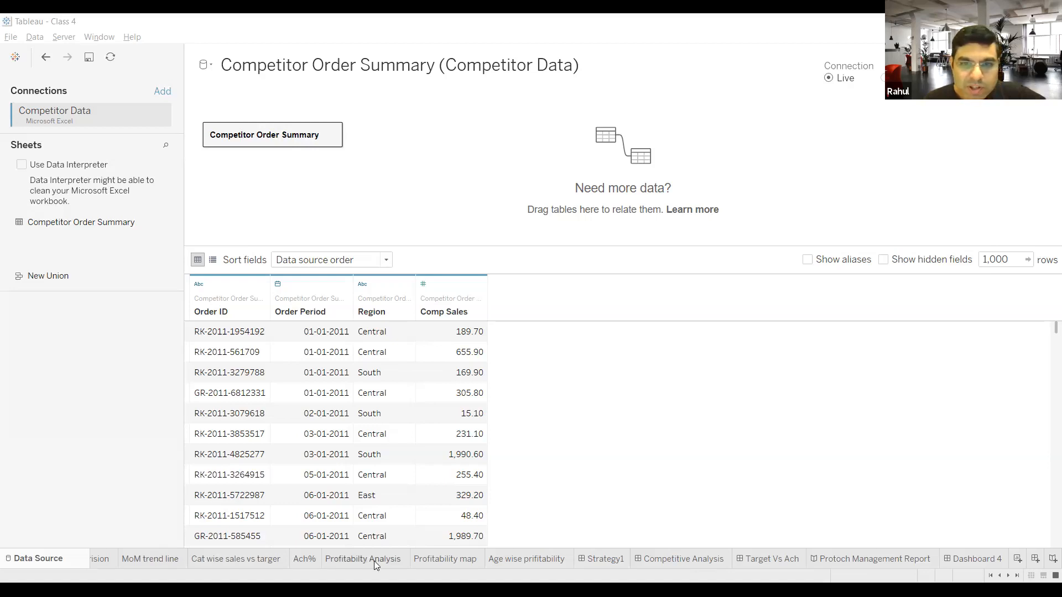
{"action": "left_click", "coordinate": [155, 558]}
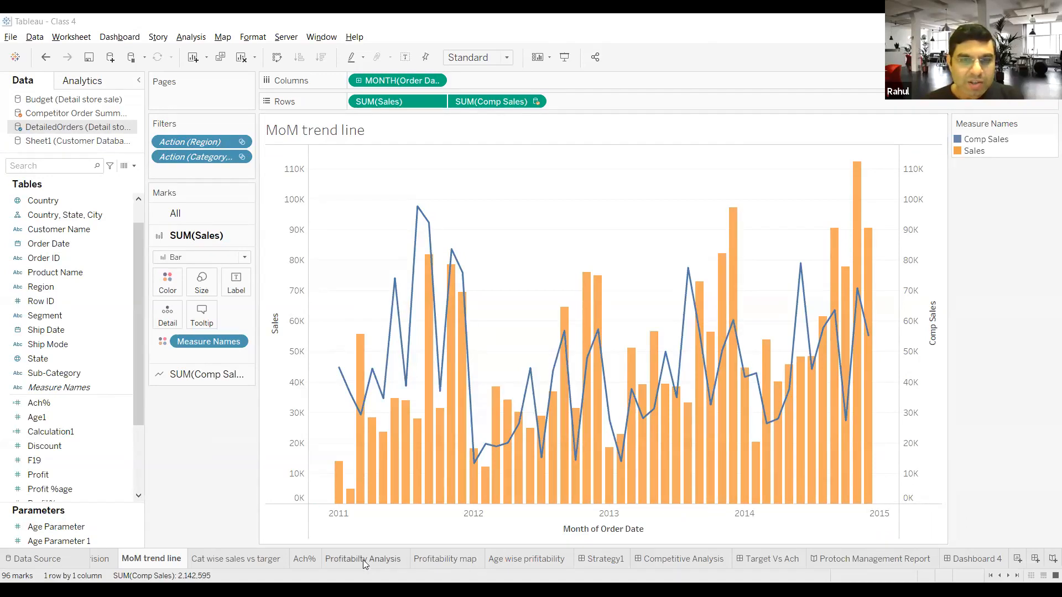
{"action": "left_click", "coordinate": [244, 556]}
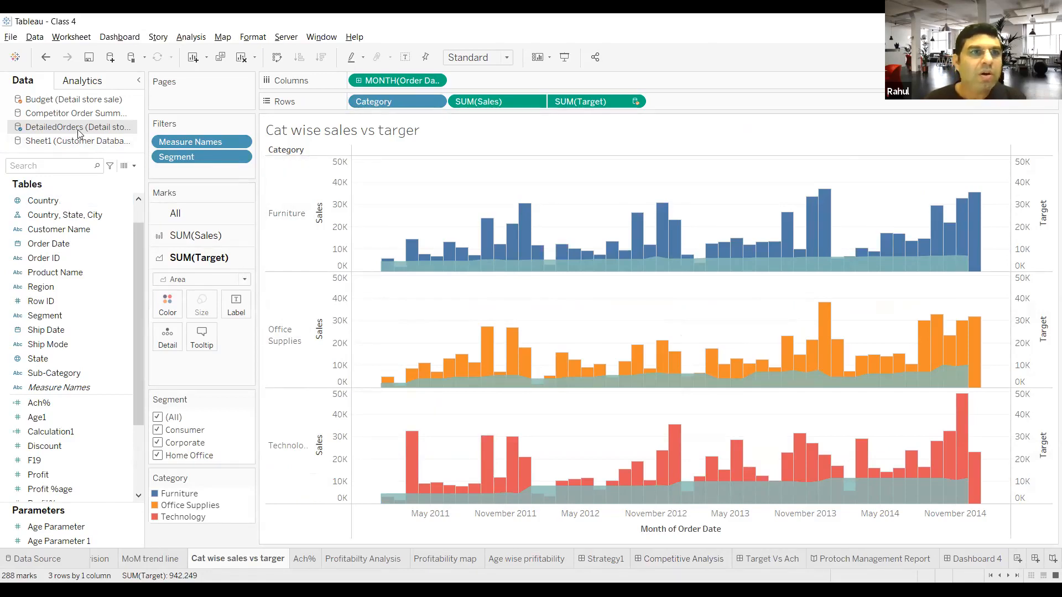
Step: Refresh the DetailedOrders data source and return to the Cat wise sales vs targer sheet
{"action": "left_click", "coordinate": [55, 526]}
{"action": "left_click", "coordinate": [49, 551]}
{"action": "left_click", "coordinate": [111, 57]}
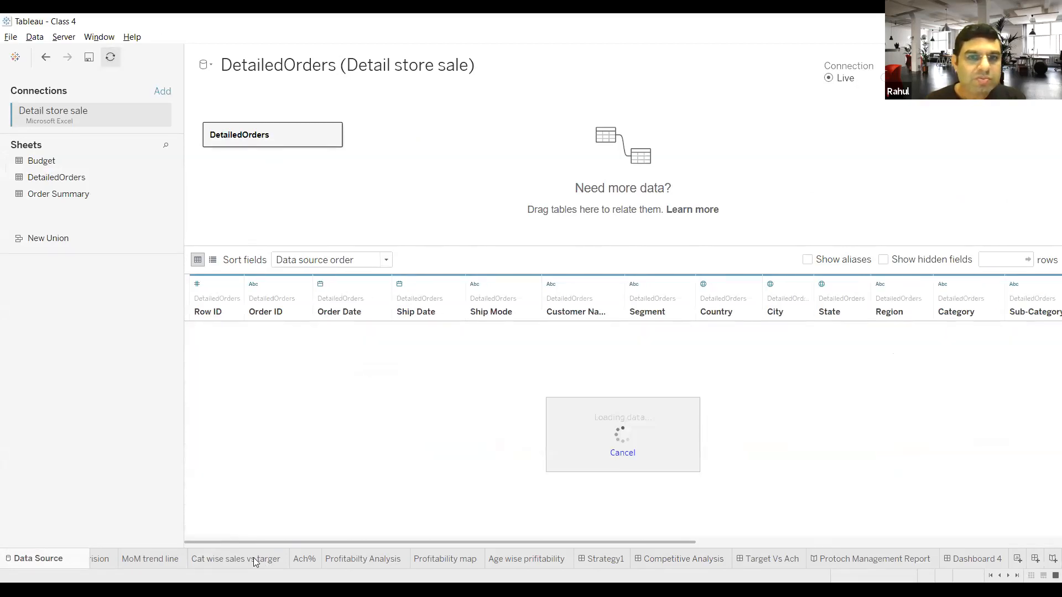
{"action": "left_click", "coordinate": [253, 557]}
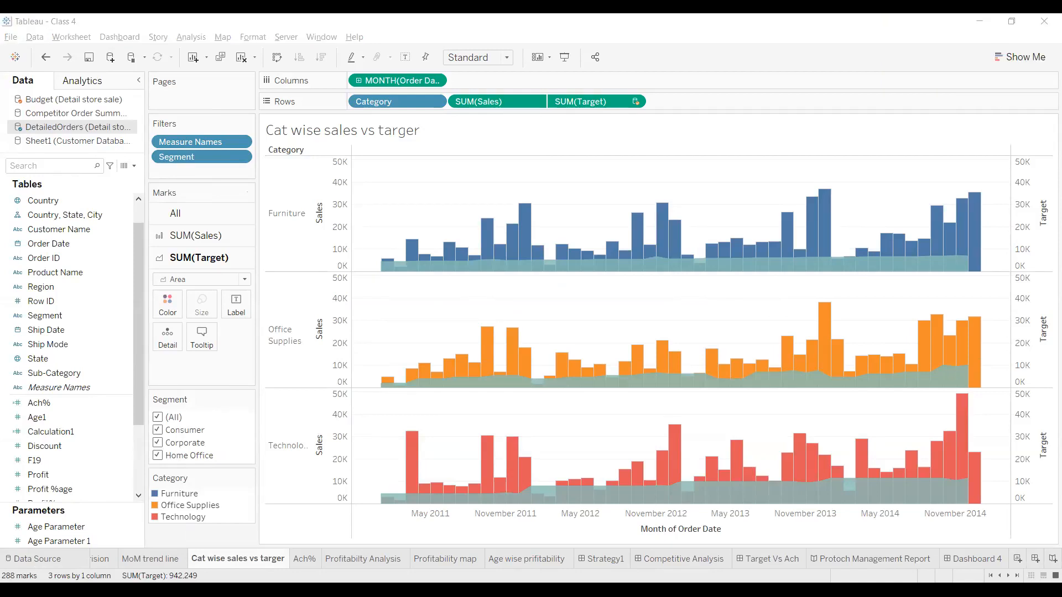
Step: Reopen the DetailedOrders data preview, then check the January 2011 Furniture bar in the Cat wise sales vs targer sheet
{"action": "left_click", "coordinate": [340, 343]}
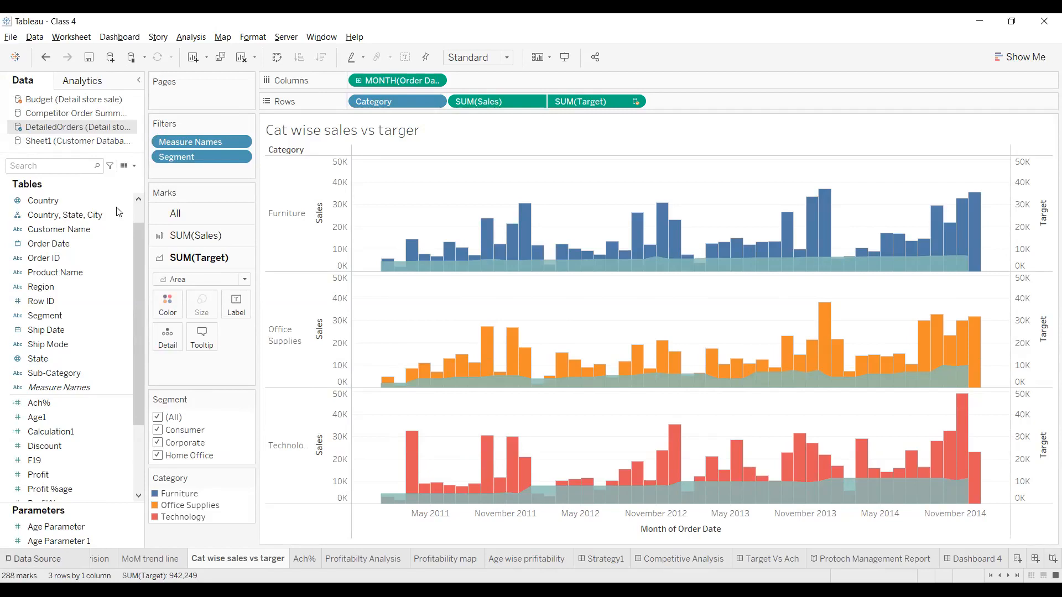
{"action": "left_click", "coordinate": [33, 558]}
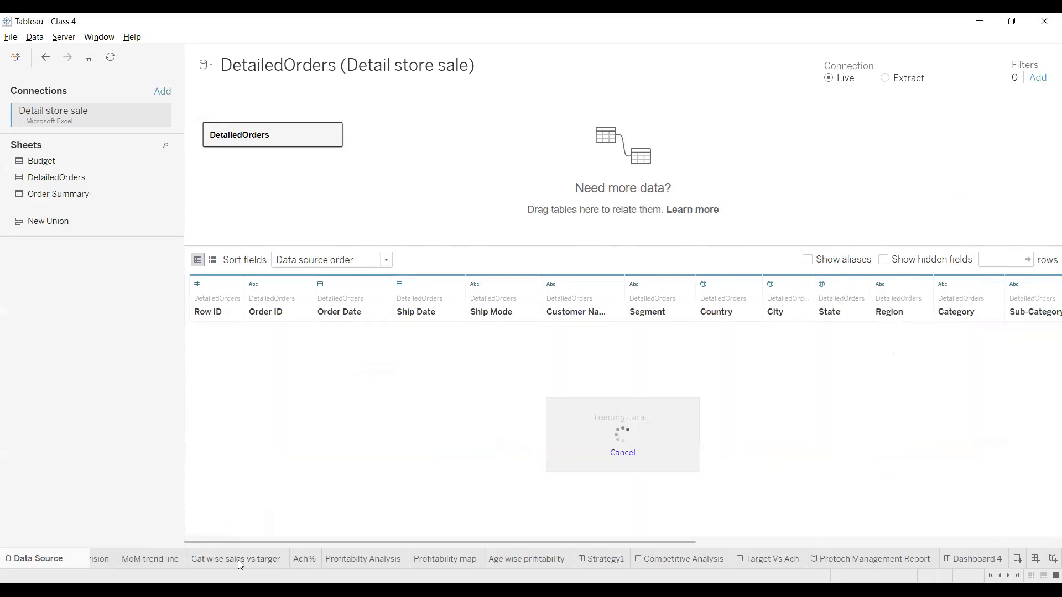
{"action": "mouse_move", "coordinate": [240, 564]}
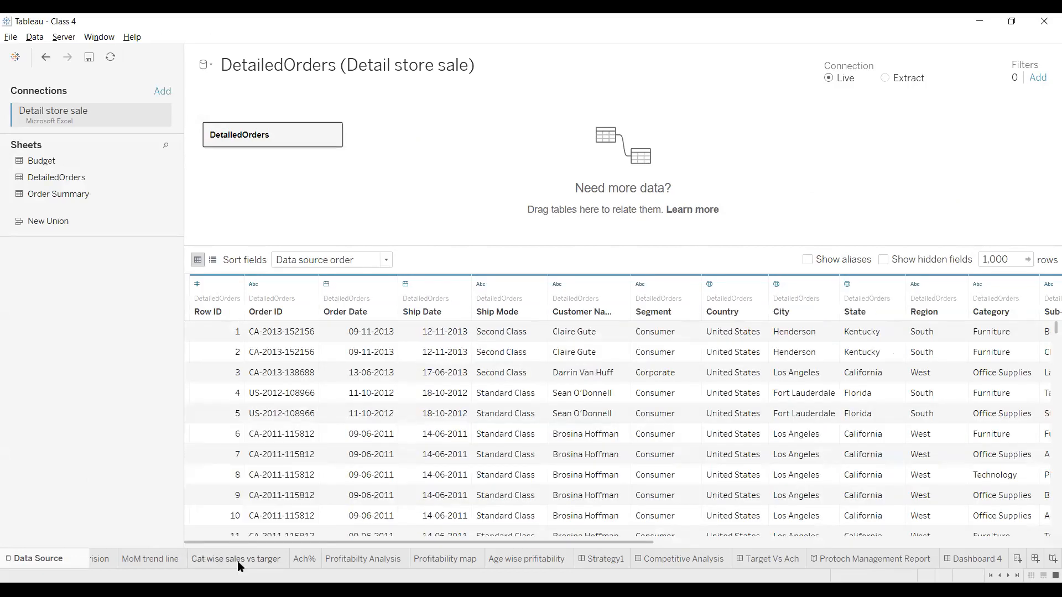
{"action": "left_click", "coordinate": [239, 563]}
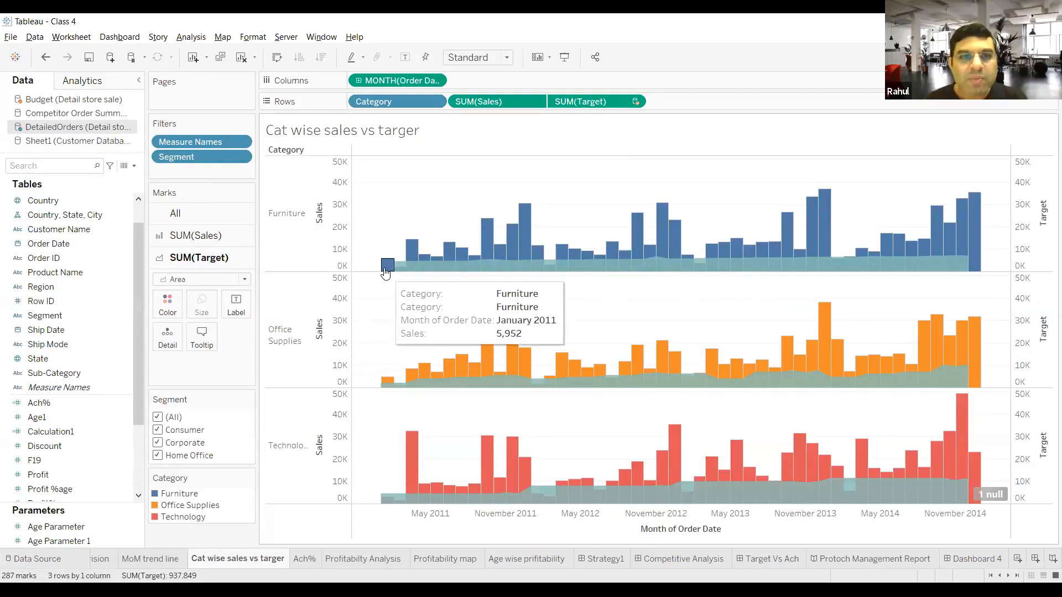
{"action": "mouse_move", "coordinate": [389, 272]}
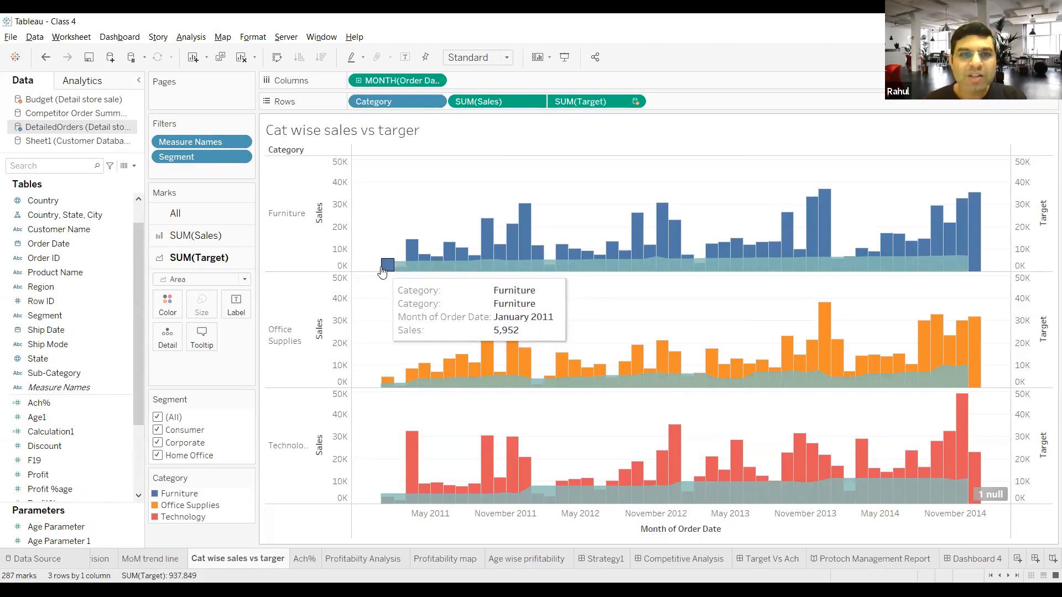
Step: Refresh the DetailedOrders data source and check the Furniture row in the Cat wise sales vs targer sheet
{"action": "key", "text": "alt+Tab"}
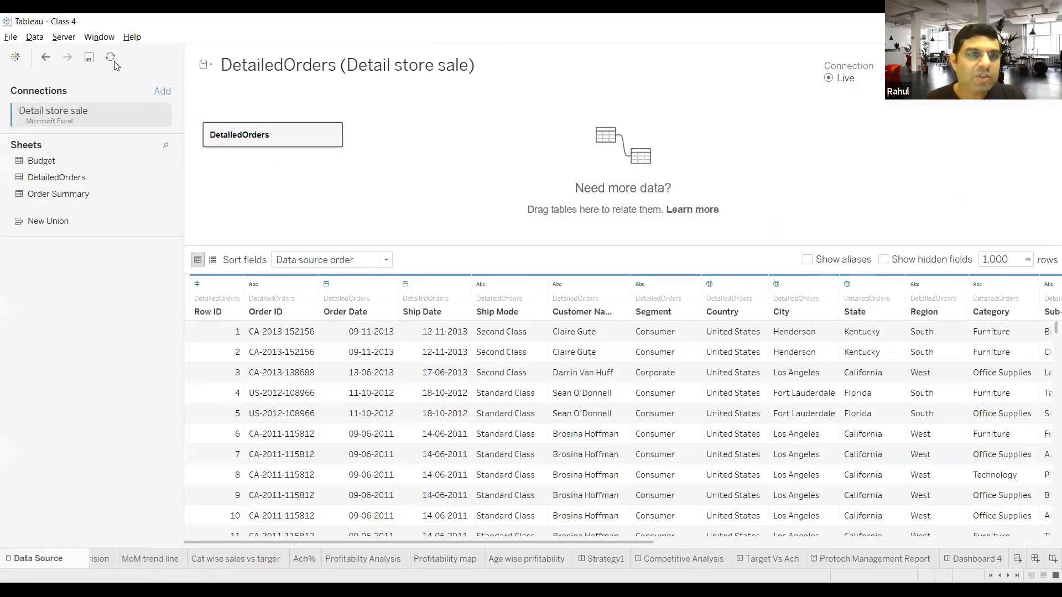
{"action": "left_click", "coordinate": [113, 61]}
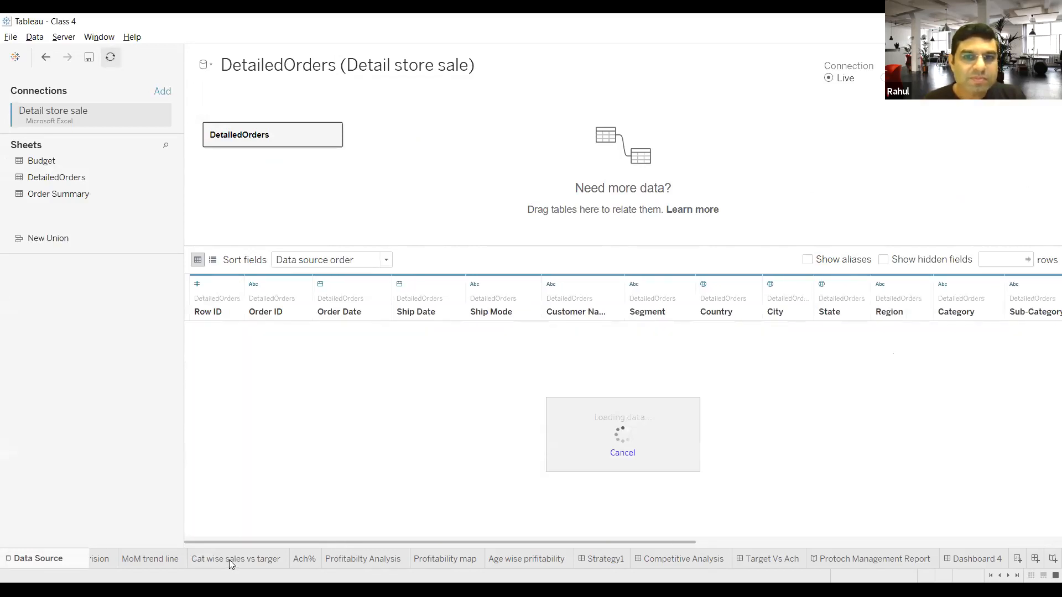
{"action": "left_click", "coordinate": [229, 560]}
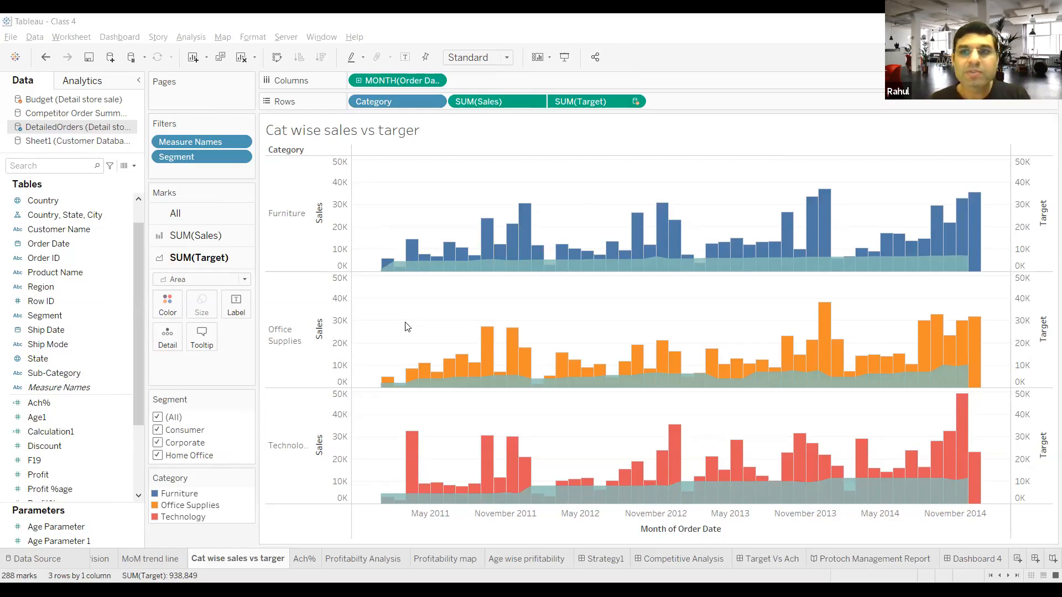
{"action": "mouse_move", "coordinate": [446, 262]}
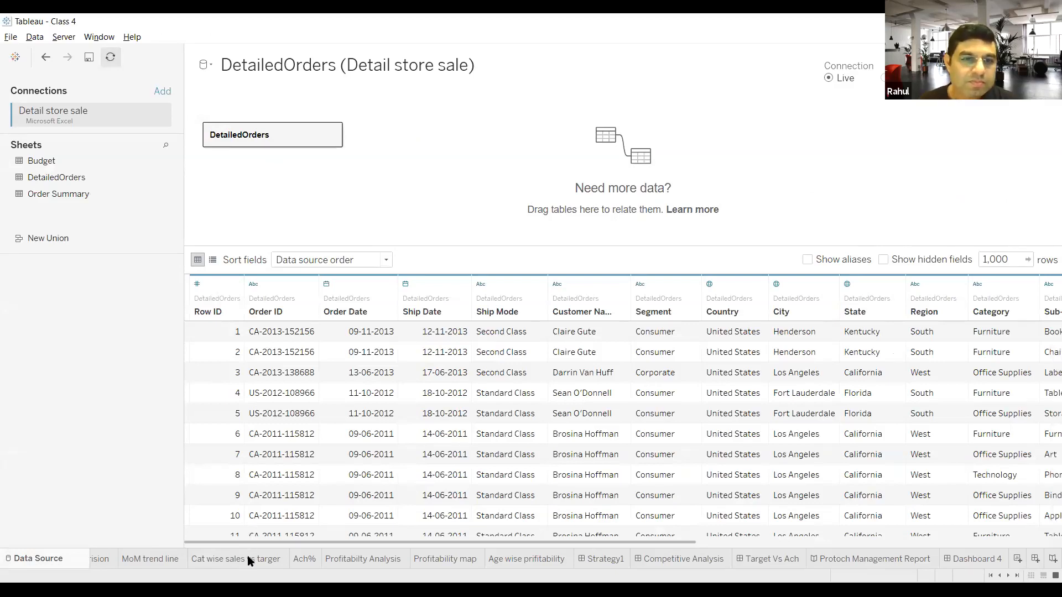
Step: Reload the DetailedOrders source data once more and return to the Cat wise sales vs targer sheet
{"action": "left_click", "coordinate": [249, 560]}
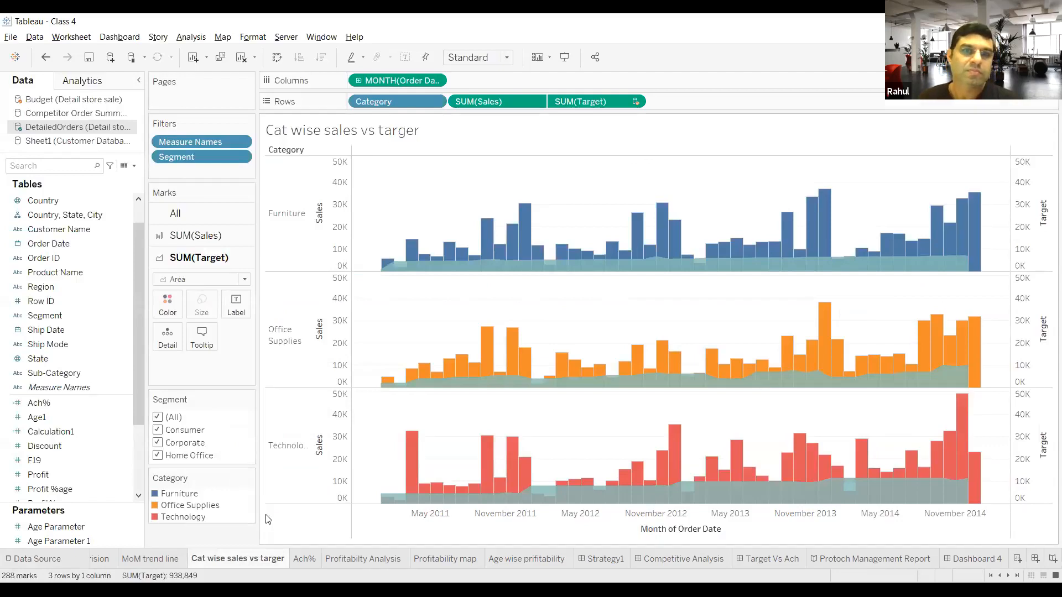
{"action": "left_click", "coordinate": [16, 560]}
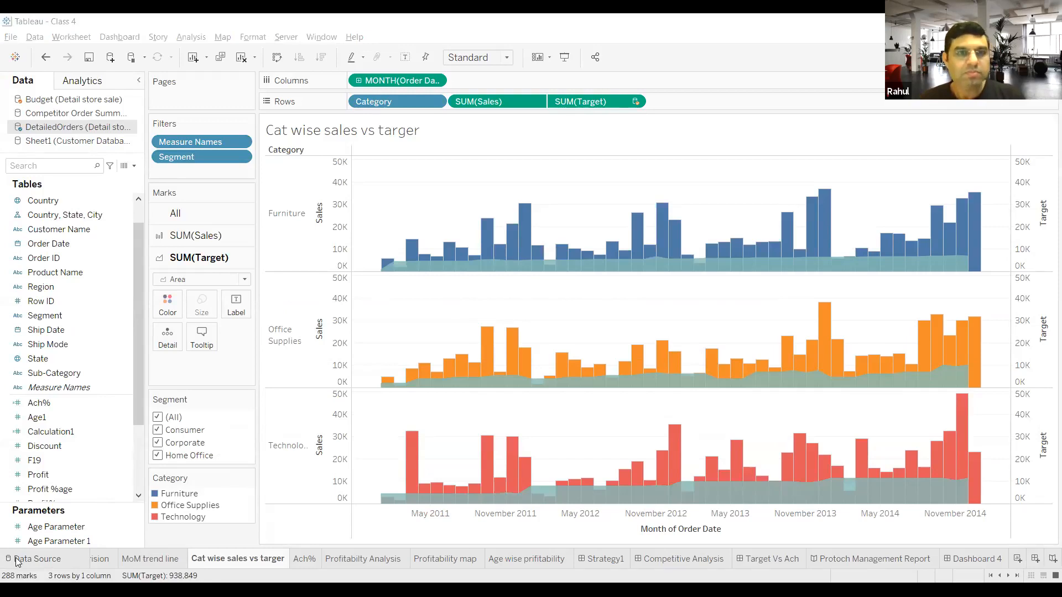
{"action": "left_click", "coordinate": [35, 561]}
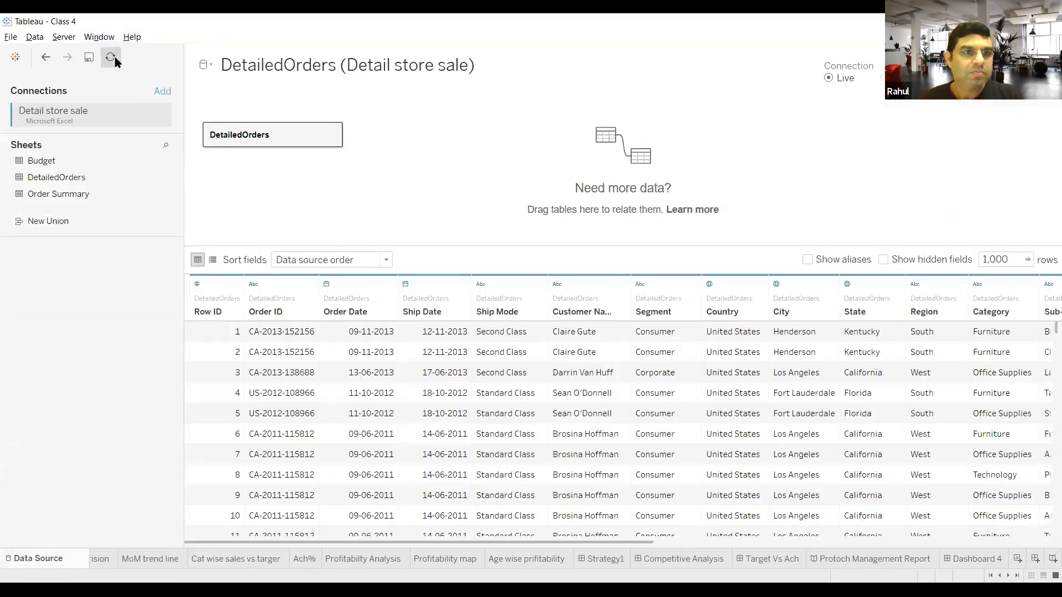
{"action": "left_click", "coordinate": [114, 56]}
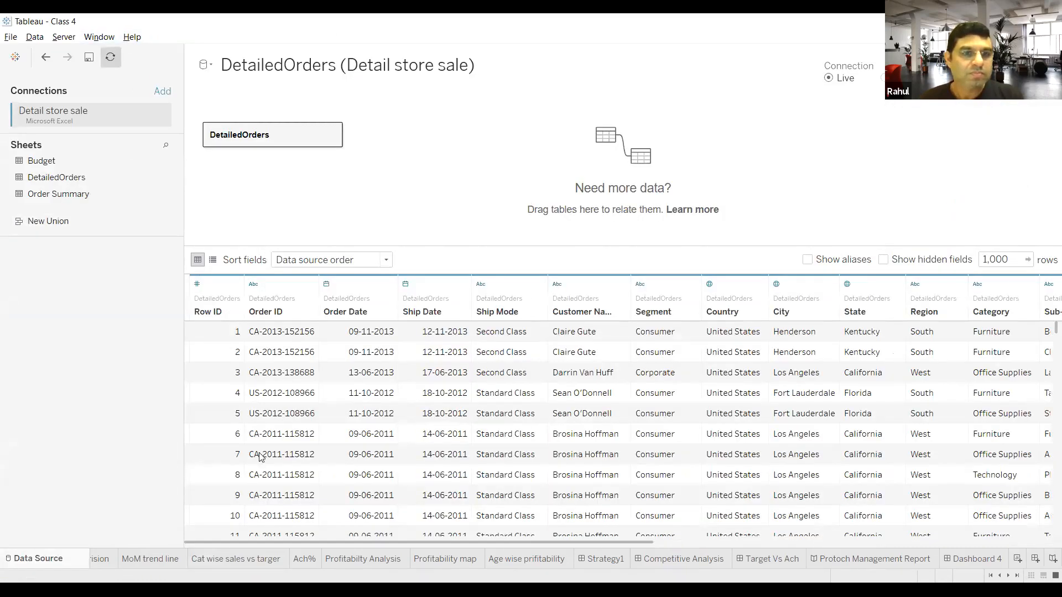
{"action": "left_click", "coordinate": [246, 559]}
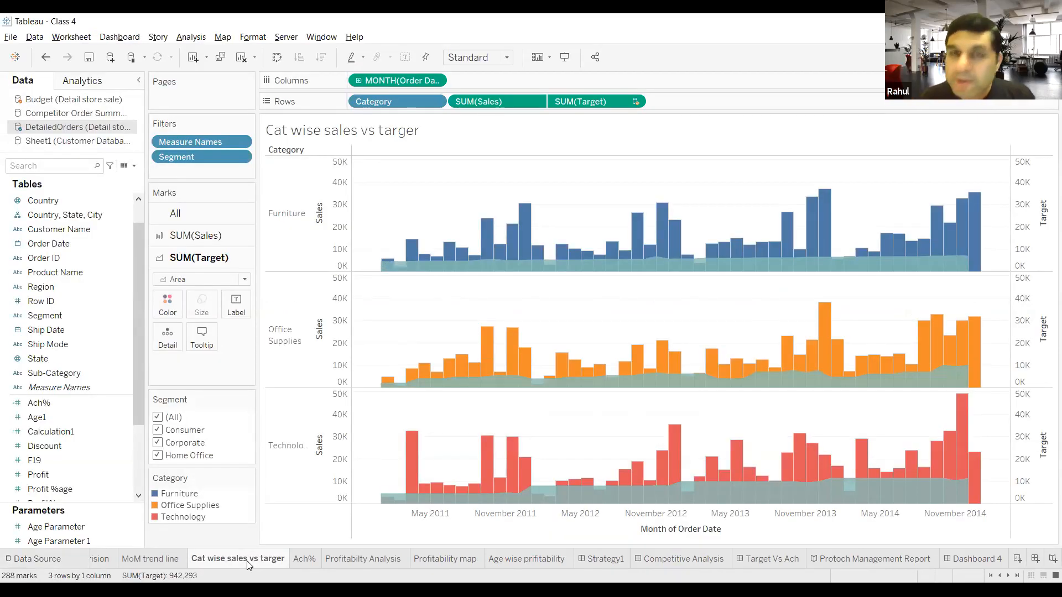
Step: View the DetailedOrders data source preview from the Detail store sale connection
{"action": "left_click", "coordinate": [37, 559]}
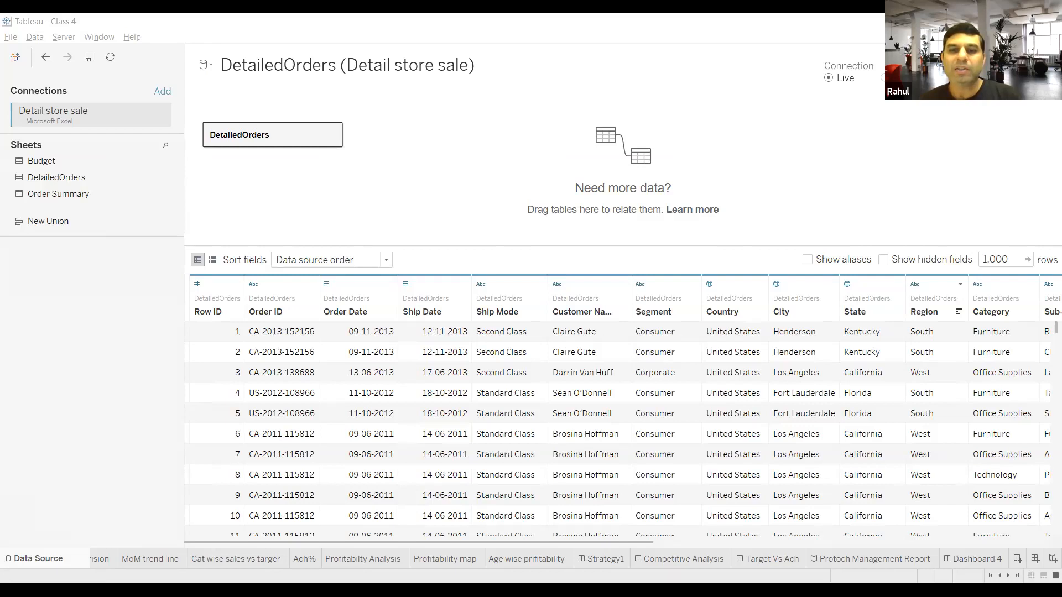
{"action": "key", "text": "alt+Tab"}
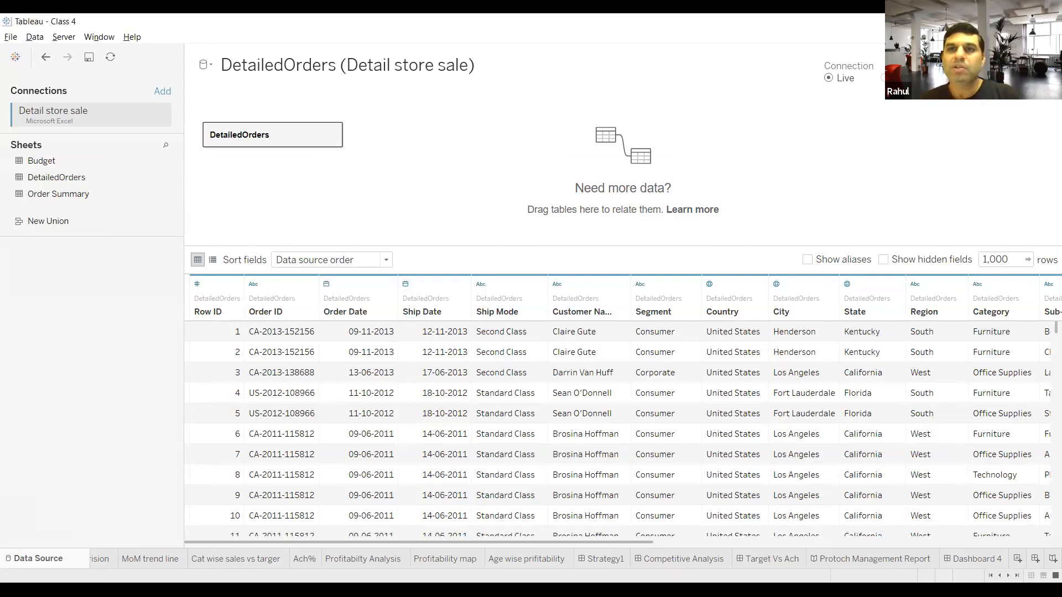